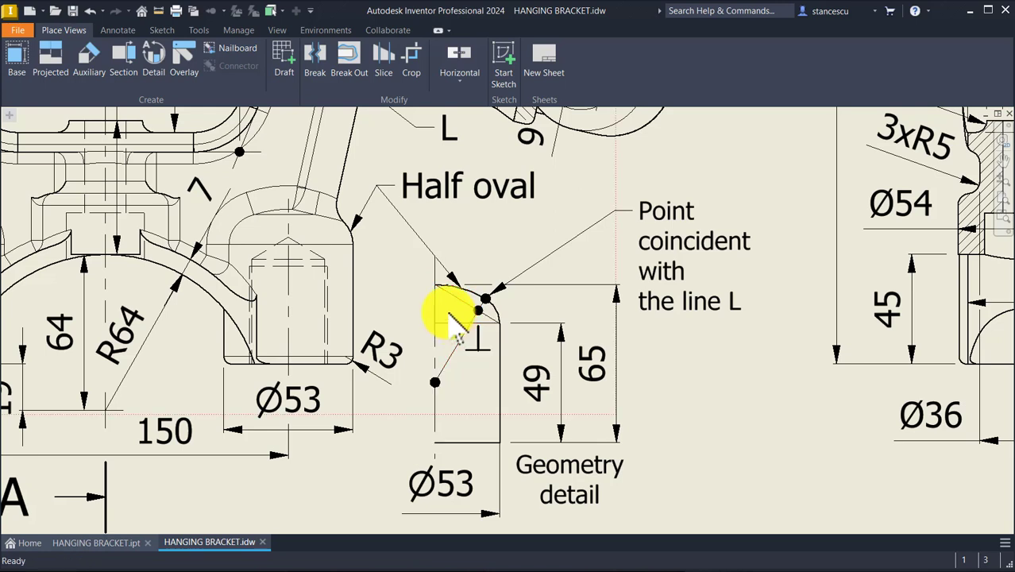
- Examine the half oval geometry detail beside the front view, including its dimensions and the point coincident with line L
{"action": "scroll", "coordinate": [445, 310], "scroll_direction": "up", "scroll_amount": 3}
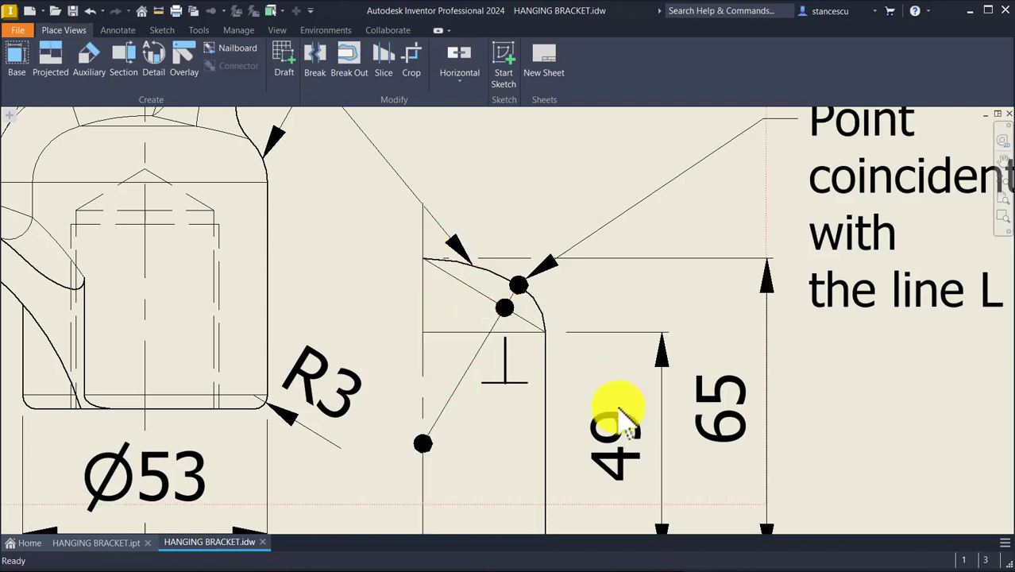
{"action": "left_click", "coordinate": [424, 443]}
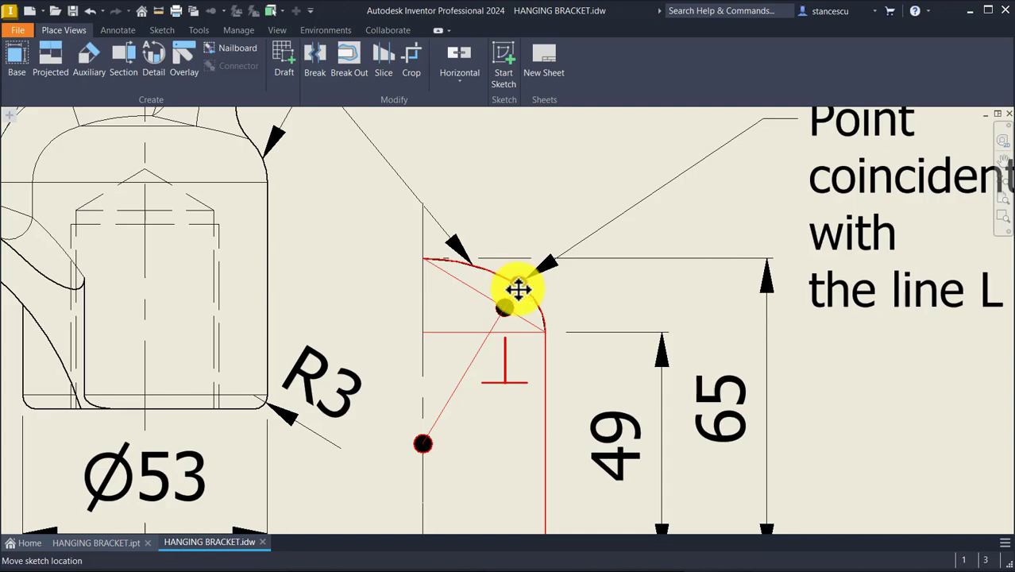
{"action": "scroll", "coordinate": [523, 301], "scroll_direction": "up", "scroll_amount": 5}
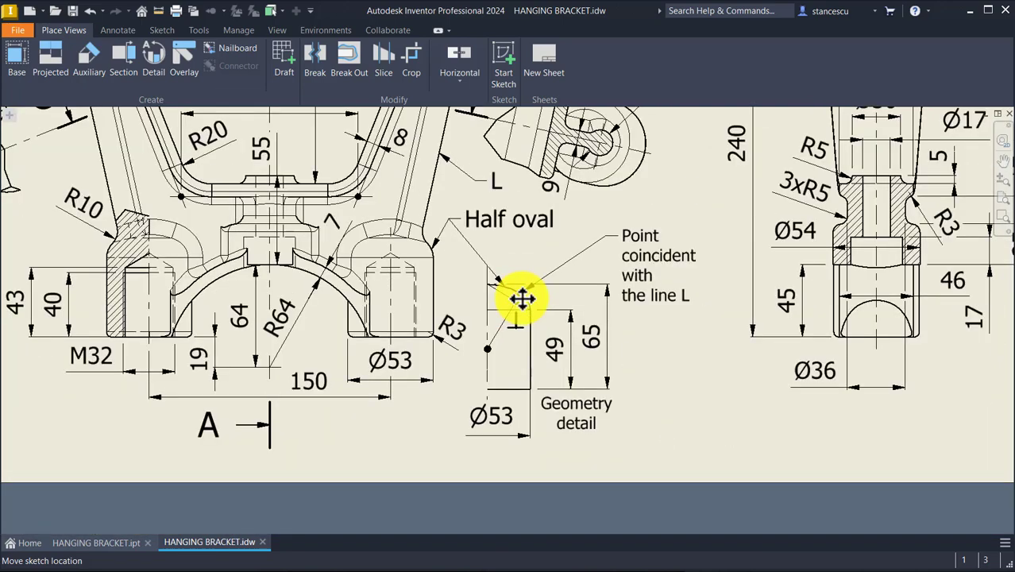
{"action": "middle_click_drag", "start_coordinate": [523, 300], "coordinate": [540, 398]}
{"action": "scroll", "coordinate": [539, 399], "scroll_direction": "up", "scroll_amount": 2}
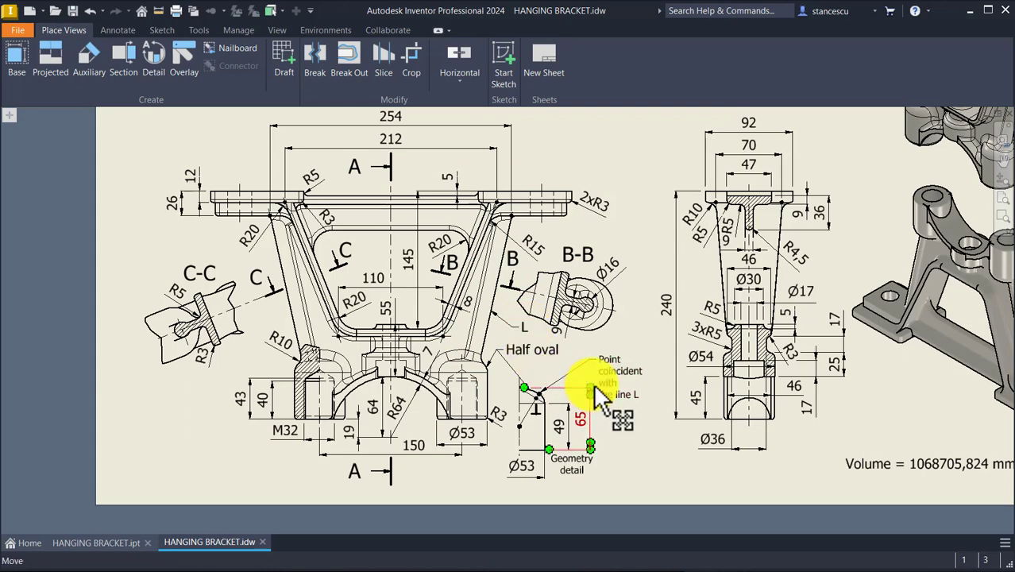
{"action": "scroll", "coordinate": [539, 406], "scroll_direction": "up", "scroll_amount": 5}
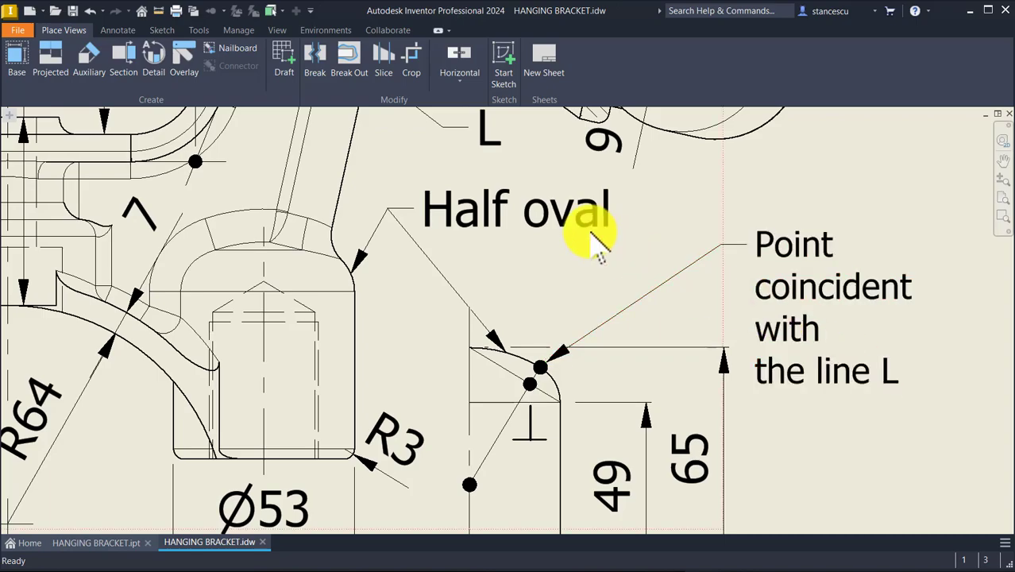
{"action": "key", "text": "Home"}
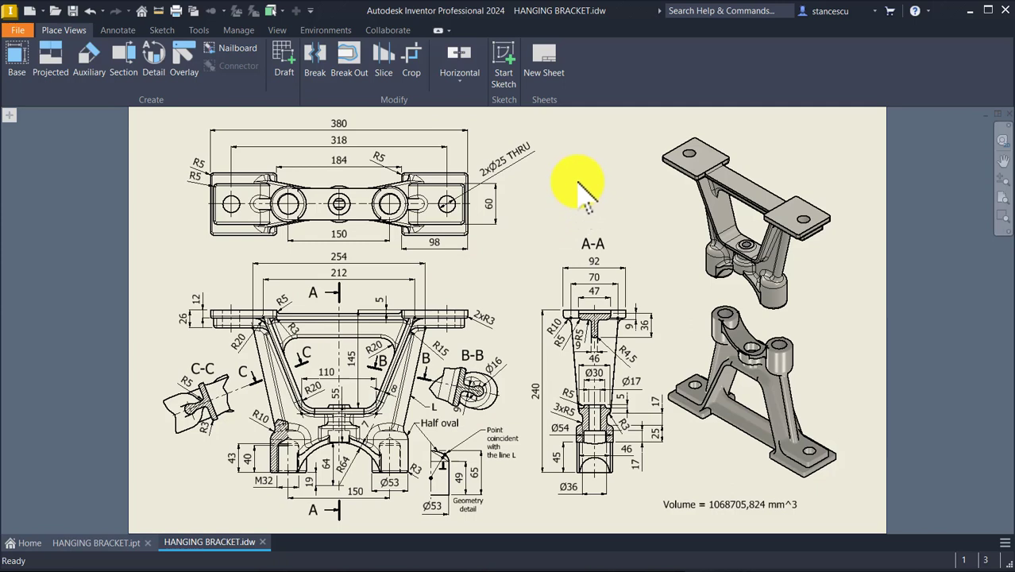
- Review the front view, top view, section views and isometric views of the hanging bracket drawing
{"action": "scroll", "coordinate": [271, 420], "scroll_direction": "up", "scroll_amount": 3}
{"action": "mouse_move", "coordinate": [272, 419]}
{"action": "middle_mouse_down"}
{"action": "mouse_move", "coordinate": [340, 362]}
{"action": "mouse_move", "coordinate": [370, 362]}
{"action": "middle_mouse_up"}
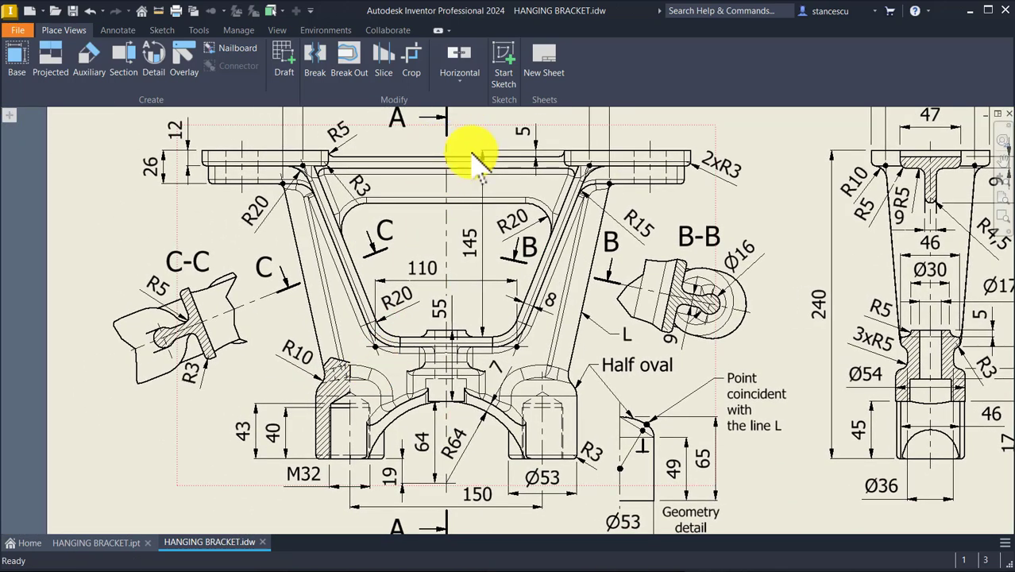
{"action": "scroll", "coordinate": [482, 190], "scroll_direction": "down", "scroll_amount": 2}
{"action": "mouse_move", "coordinate": [482, 190]}
{"action": "middle_mouse_down"}
{"action": "mouse_move", "coordinate": [470, 181]}
{"action": "mouse_move", "coordinate": [479, 199]}
{"action": "middle_mouse_up"}
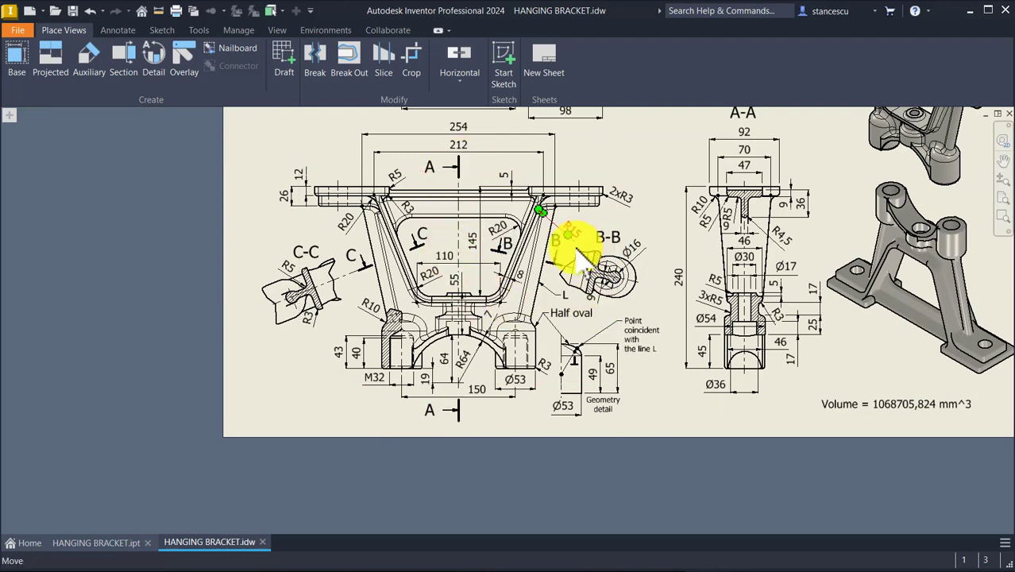
{"action": "mouse_move", "coordinate": [573, 234]}
{"action": "middle_mouse_down"}
{"action": "mouse_move", "coordinate": [528, 338]}
{"action": "mouse_move", "coordinate": [482, 370]}
{"action": "mouse_move", "coordinate": [481, 386]}
{"action": "middle_mouse_up"}
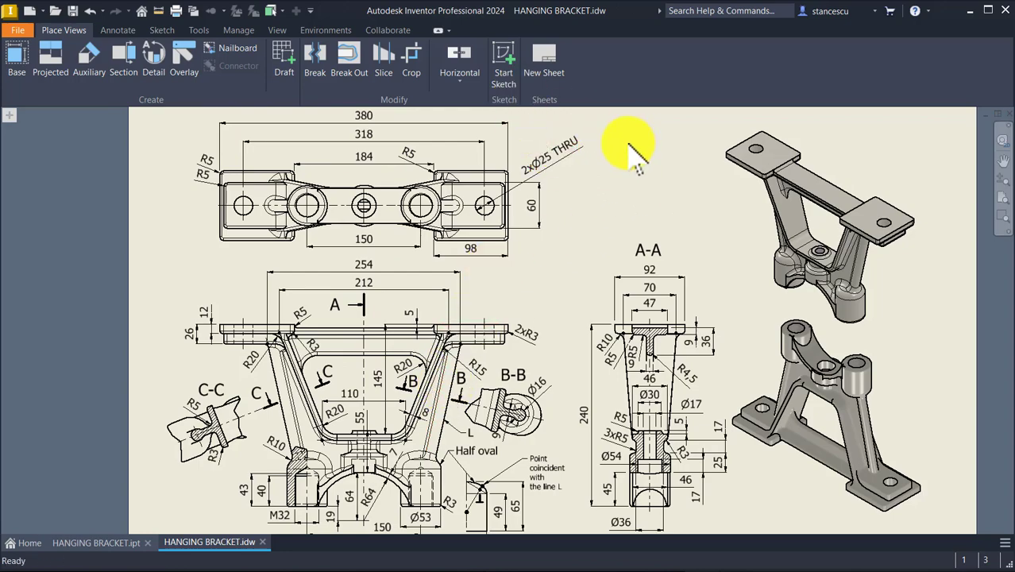
{"action": "key", "text": "Num_Lock"}
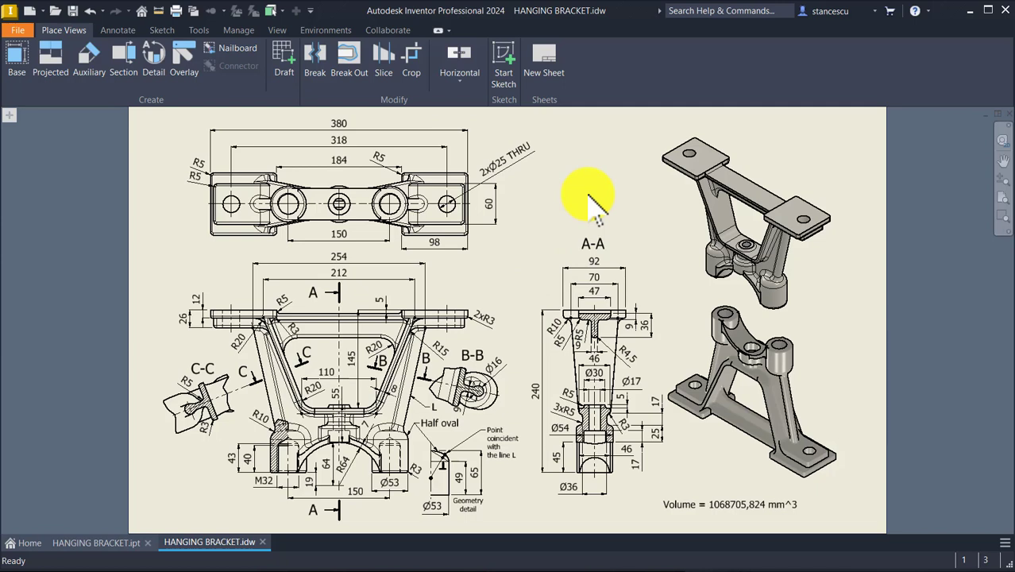
{"action": "left_click", "coordinate": [794, 151]}
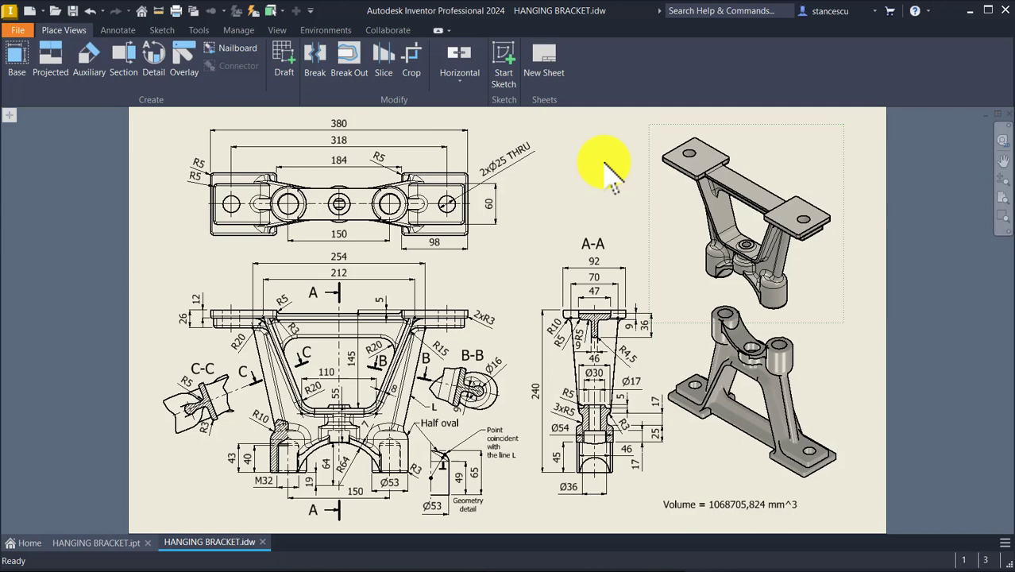
- Create a new part from the metric Standard (mm).ipt template and start a 2D sketch on the XY plane
{"action": "left_click", "coordinate": [30, 10]}
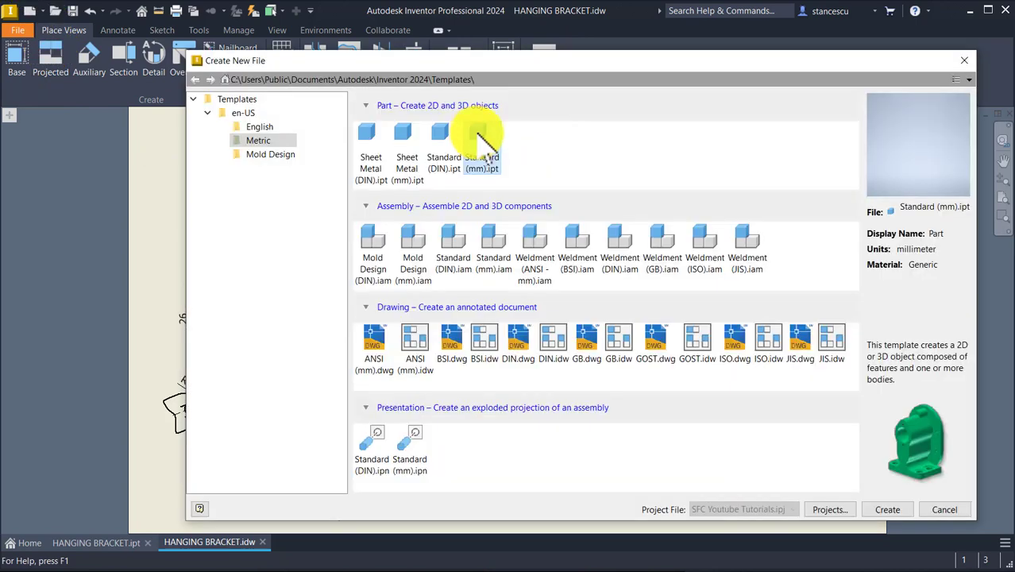
{"action": "double_click", "coordinate": [475, 135]}
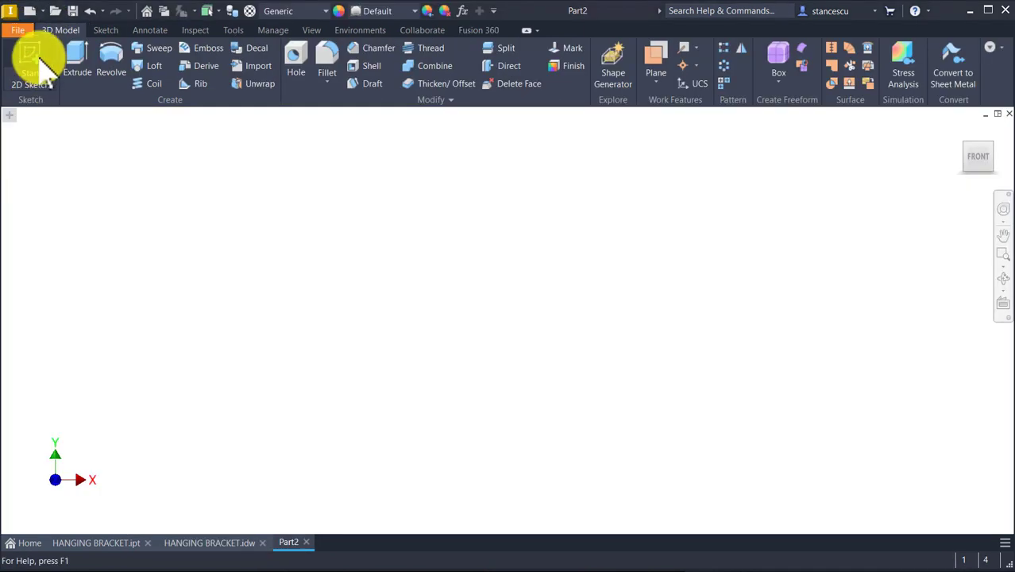
{"action": "left_click", "coordinate": [40, 64]}
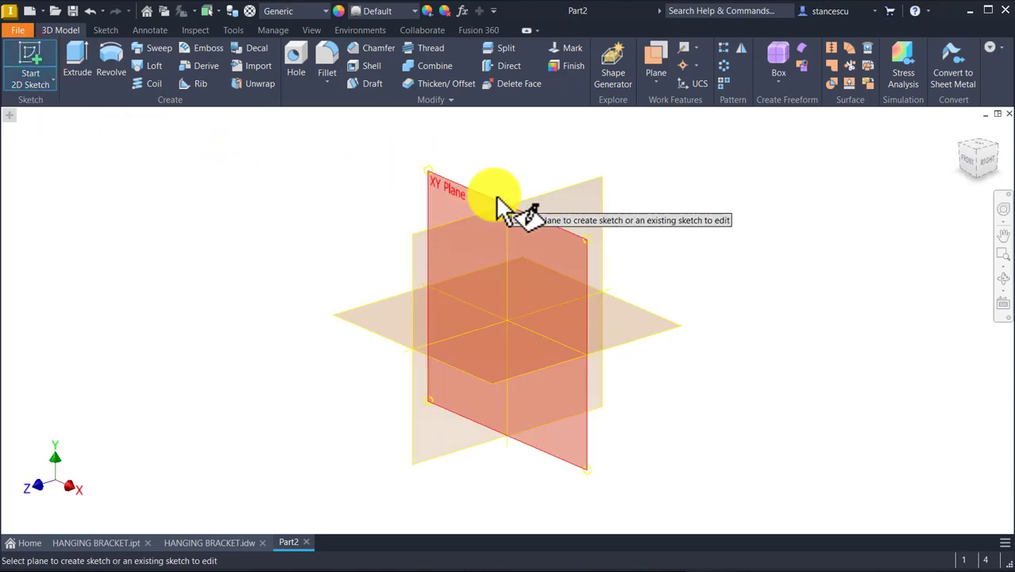
{"action": "left_click", "coordinate": [485, 216]}
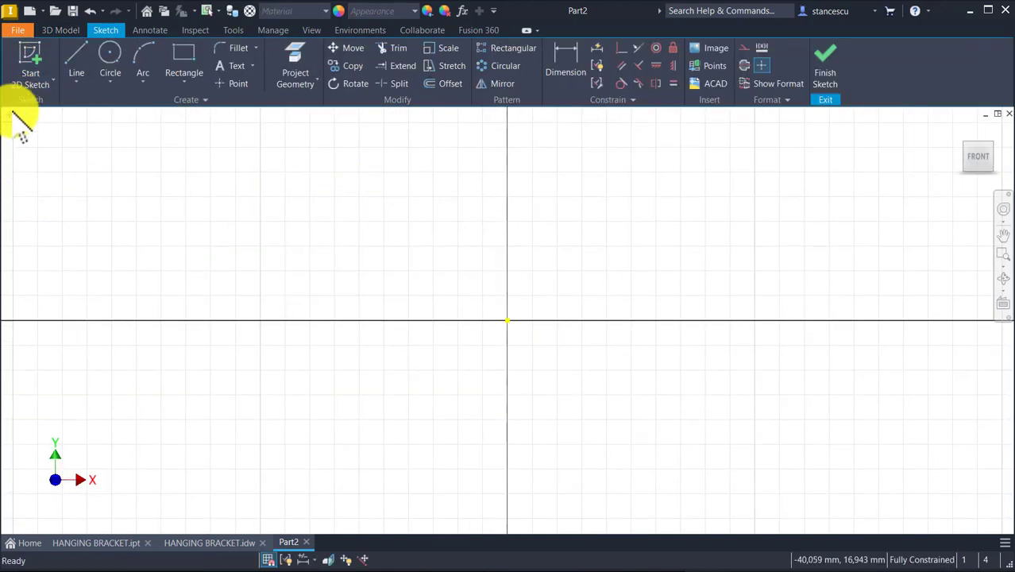
- Show the Model Browser for the new part
{"action": "left_click", "coordinate": [11, 115]}
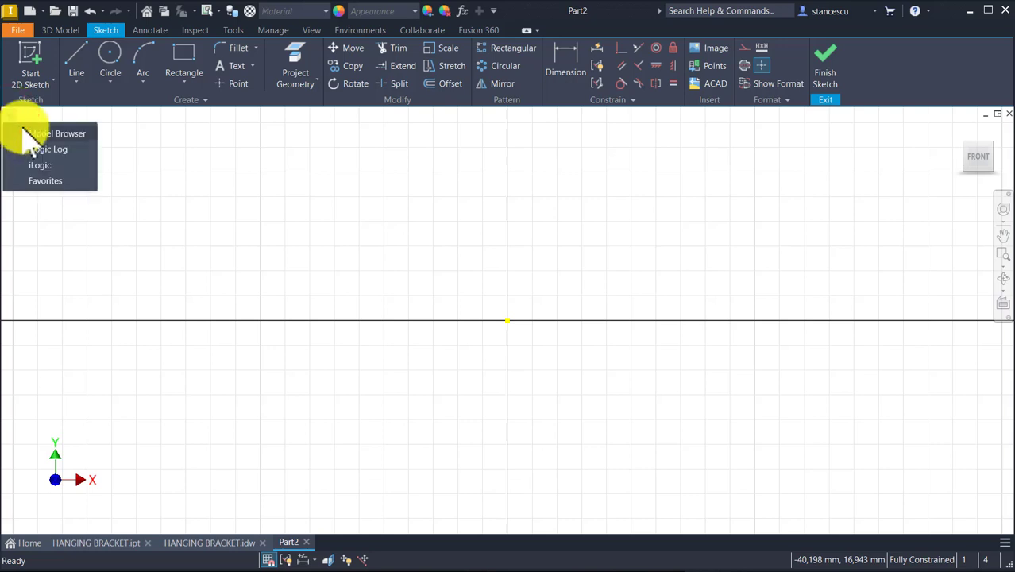
{"action": "left_click", "coordinate": [32, 133]}
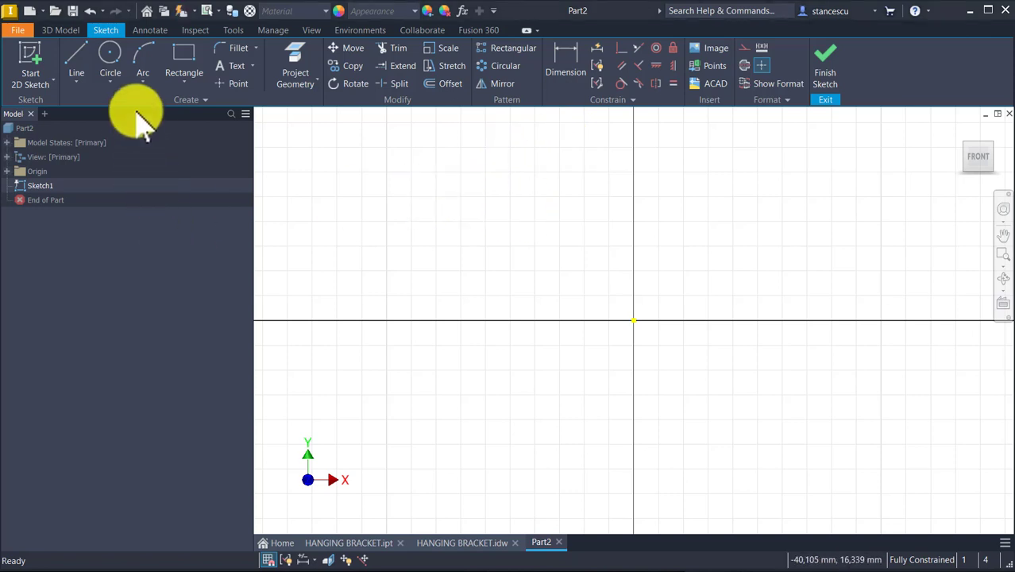
- Draw a vertical construction line 195 mm long straight down from the sketch origin
{"action": "left_click", "coordinate": [80, 53]}
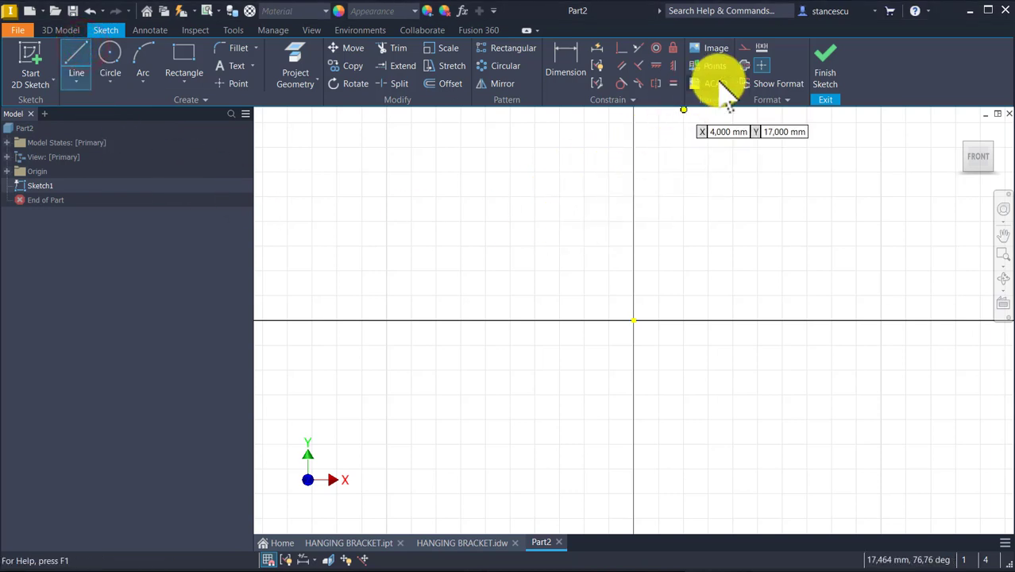
{"action": "left_click", "coordinate": [748, 67]}
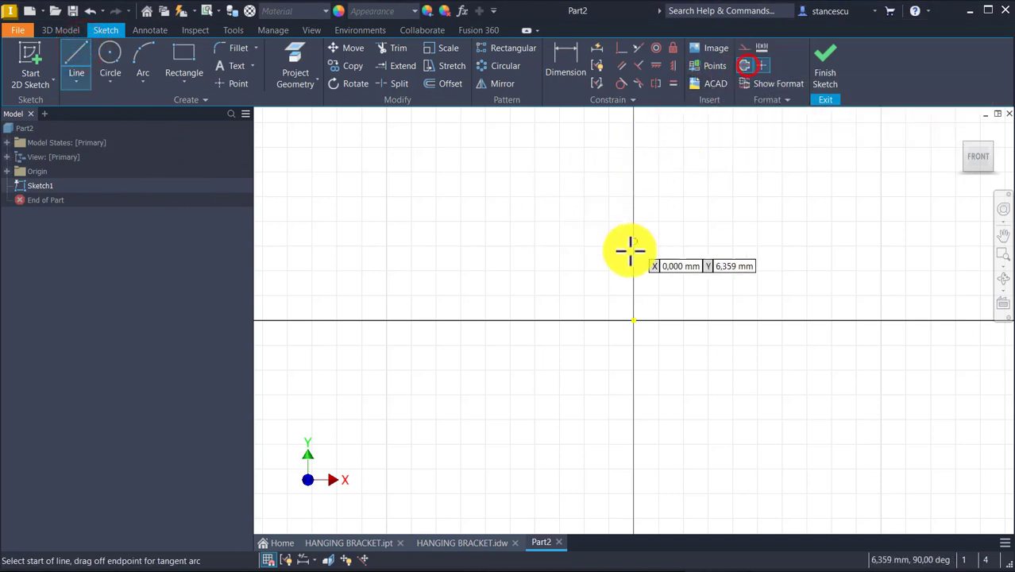
{"action": "left_click", "coordinate": [630, 325]}
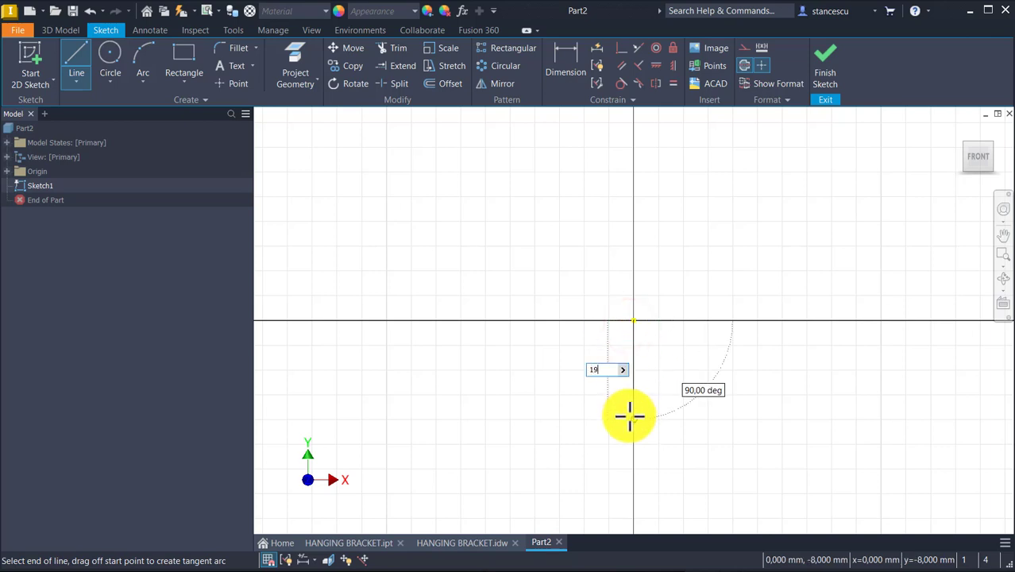
{"action": "key", "text": "Return"}
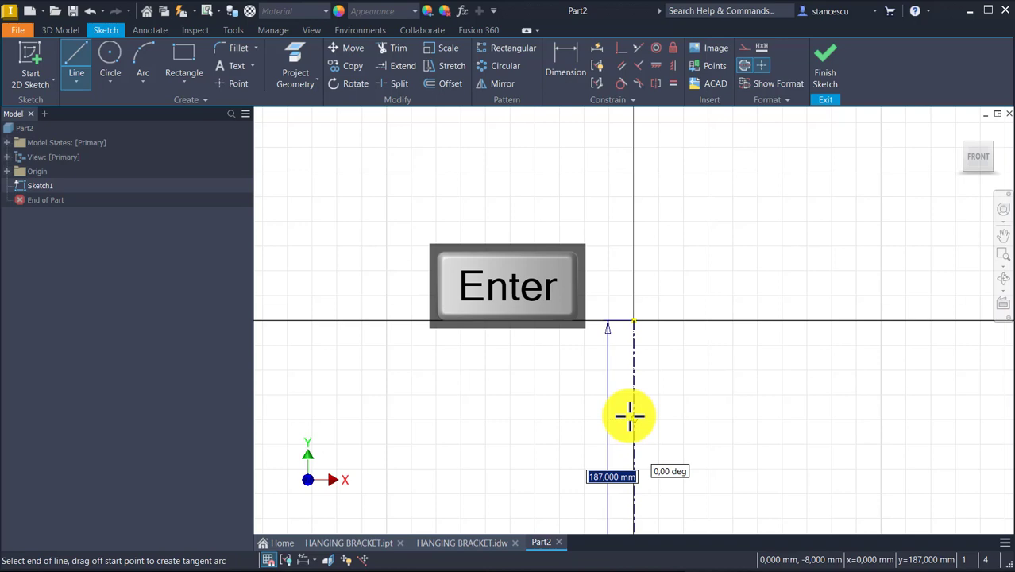
{"action": "key", "text": "Escape"}
{"action": "key", "text": "Home"}
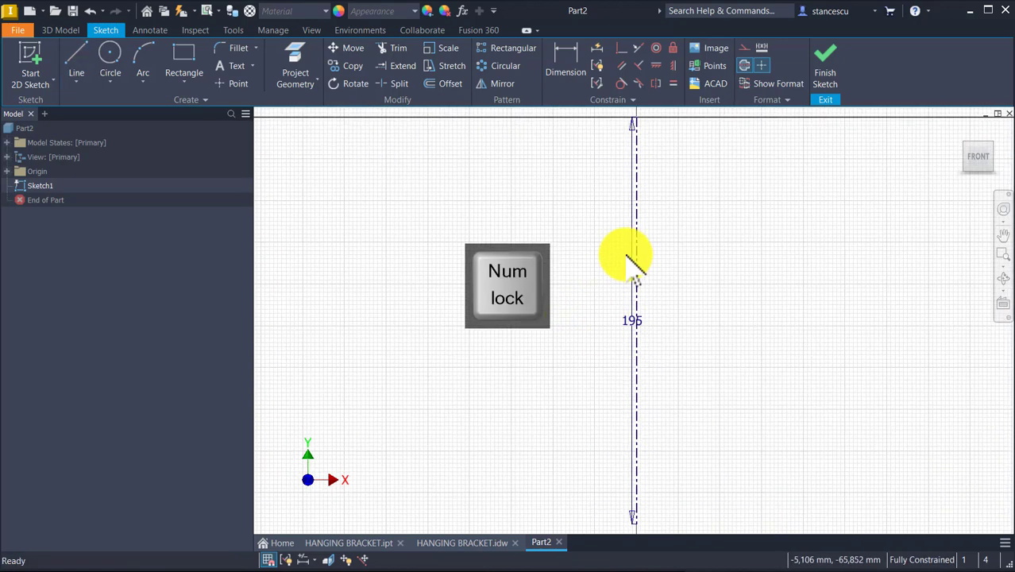
- Move the 195 mm dimension away to the left of the centreline and turn off construction line mode
{"action": "left_click_drag", "start_coordinate": [630, 322], "coordinate": [564, 320]}
{"action": "middle_click_drag", "start_coordinate": [718, 333], "coordinate": [703, 282]}
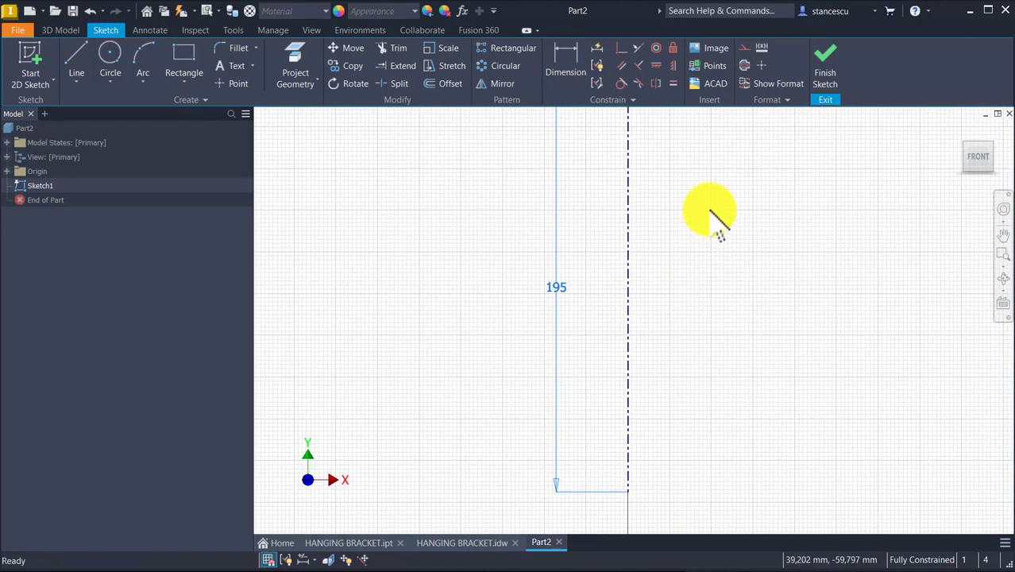
{"action": "left_click", "coordinate": [720, 221]}
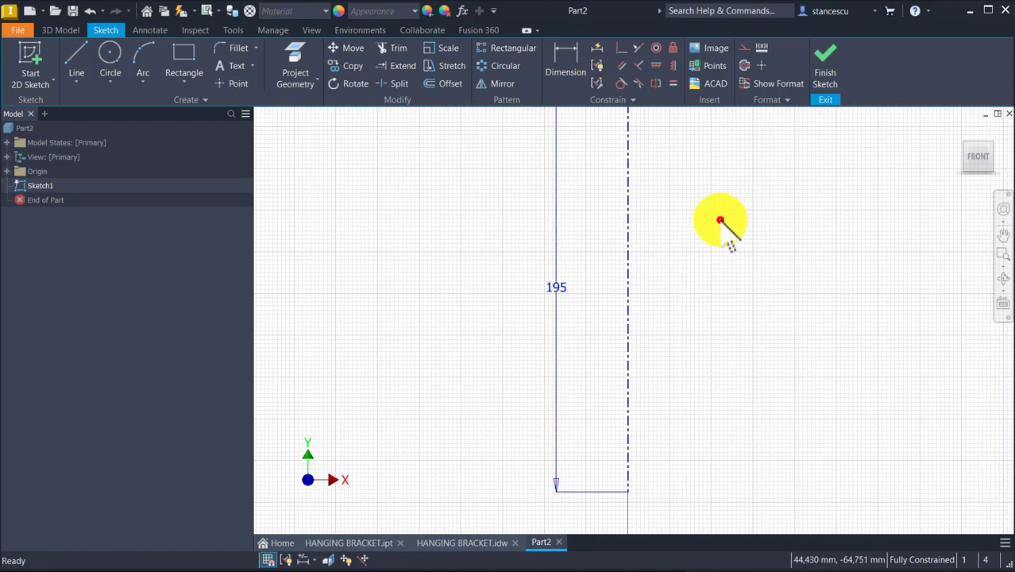
{"action": "left_click", "coordinate": [745, 66]}
- Sketch an arc curving down and outward from the lower end of the construction line, followed by a short horizontal line
{"action": "middle_click_drag", "start_coordinate": [675, 409], "coordinate": [659, 273]}
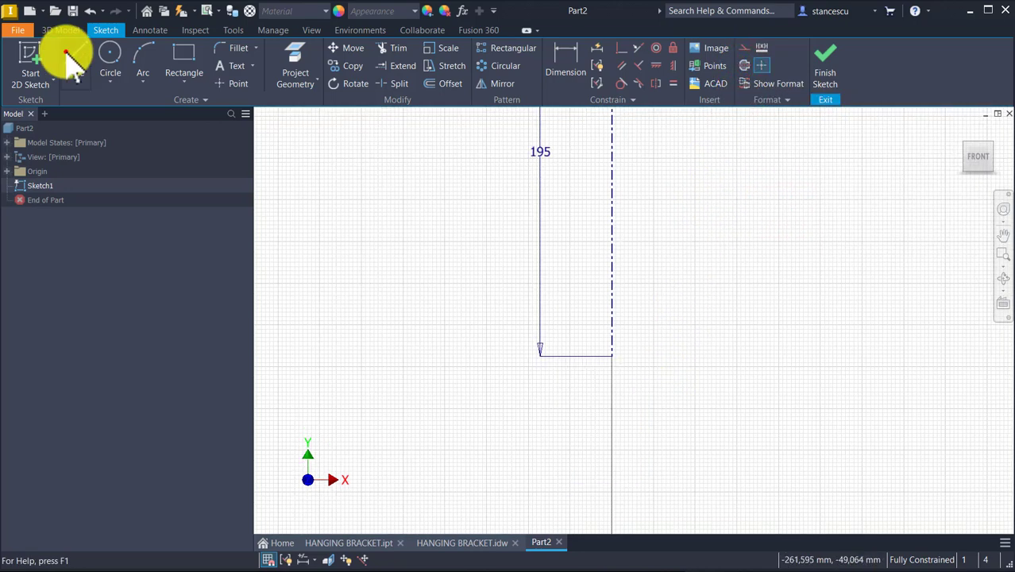
{"action": "left_click", "coordinate": [68, 52]}
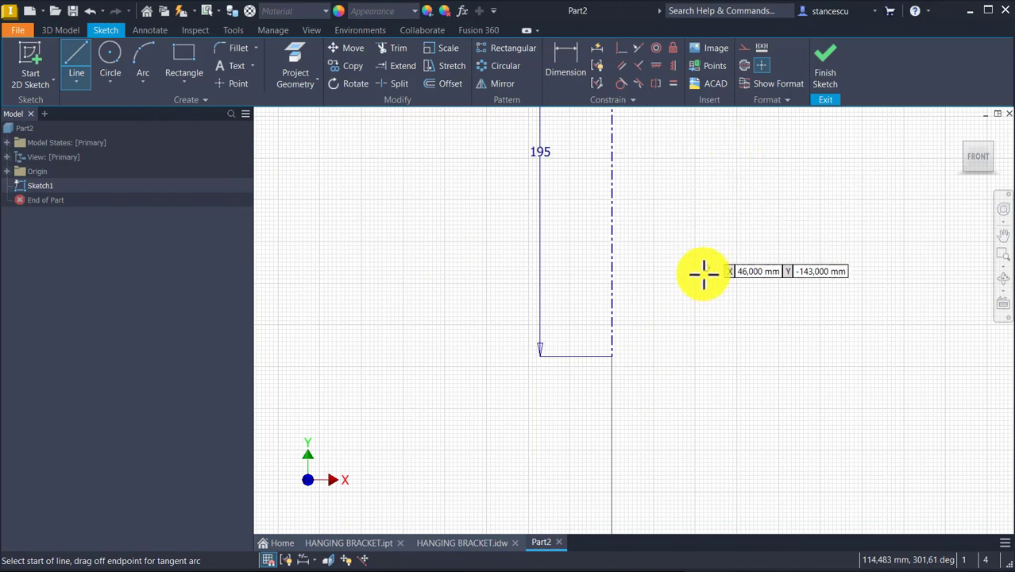
{"action": "left_click", "coordinate": [611, 357]}
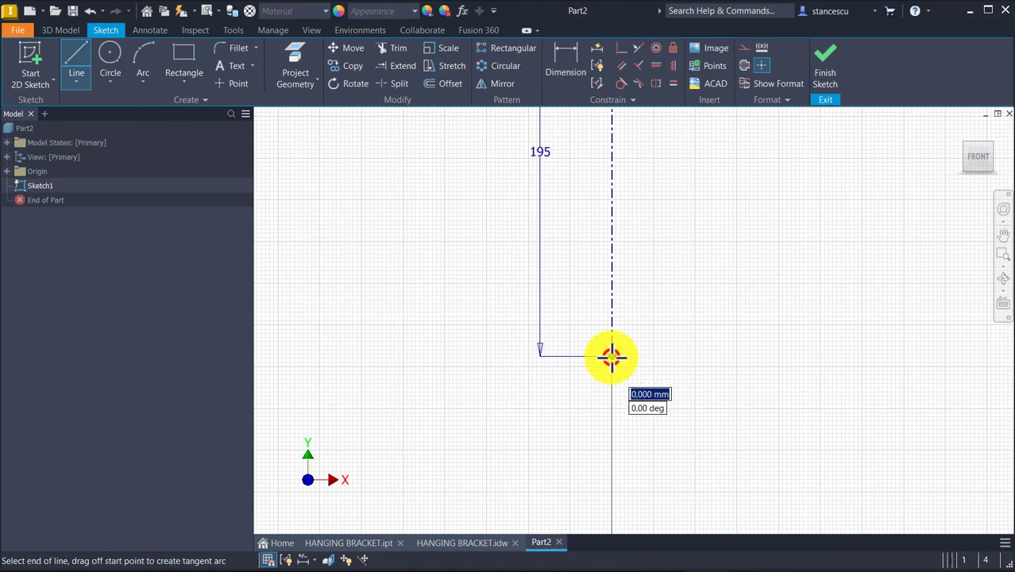
{"action": "left_click_drag", "start_coordinate": [611, 358], "coordinate": [757, 474]}
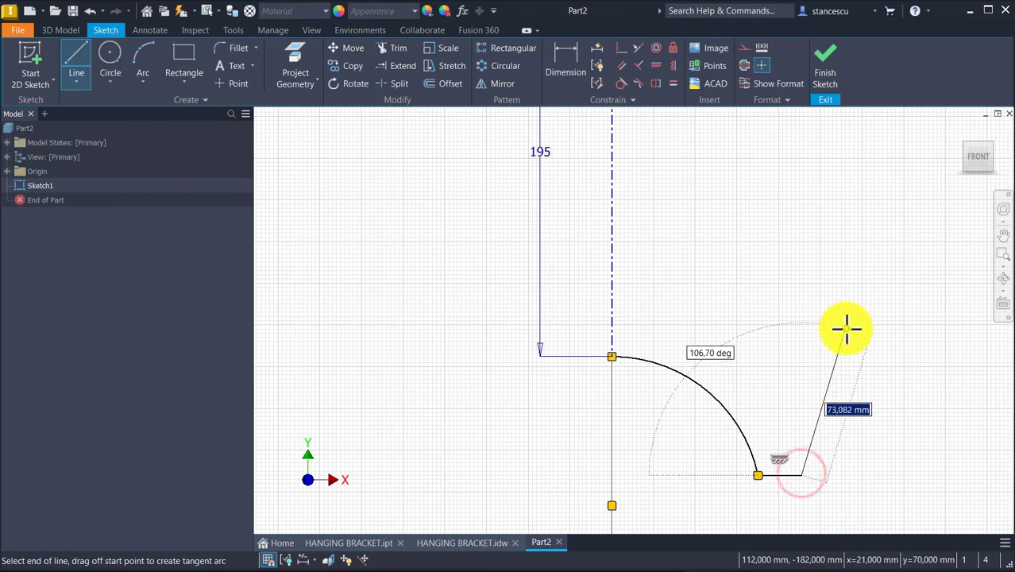
- Continue the profile with a slanted leg line upward, a stepped flange underside ending in a 23 mm segment, and a 27 mm vertical outer edge
{"action": "scroll", "coordinate": [845, 329], "scroll_direction": "down", "scroll_amount": 3}
{"action": "mouse_move", "coordinate": [848, 316]}
{"action": "middle_mouse_down"}
{"action": "mouse_move", "coordinate": [790, 347]}
{"action": "mouse_move", "coordinate": [720, 422]}
{"action": "middle_mouse_up"}
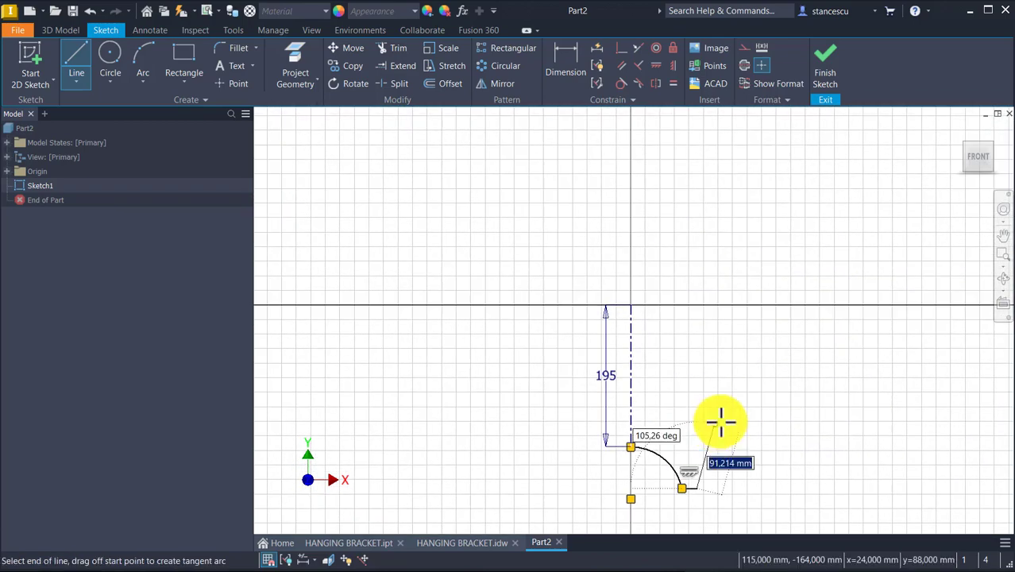
{"action": "left_click", "coordinate": [739, 336]}
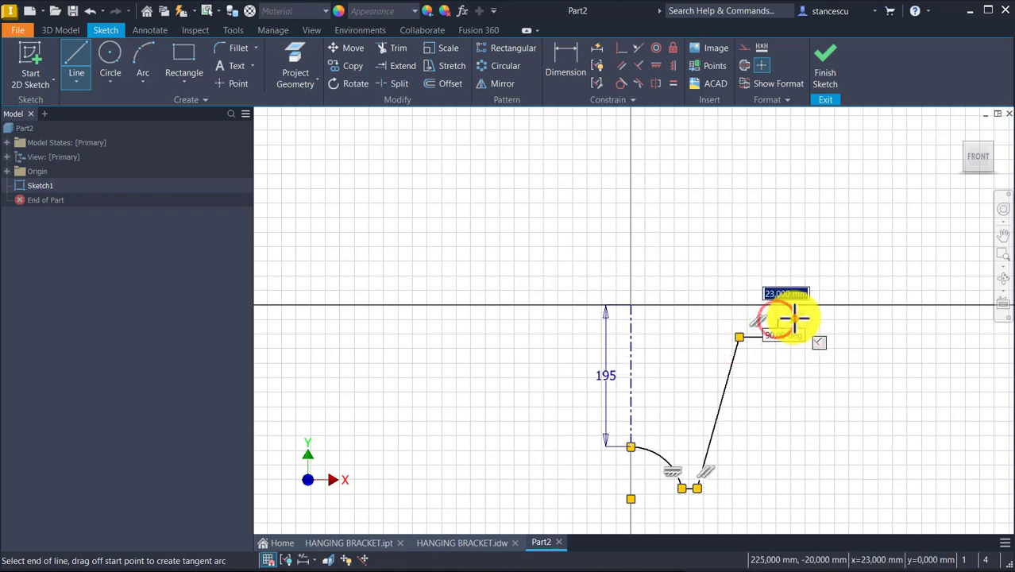
{"action": "left_click", "coordinate": [794, 317]}
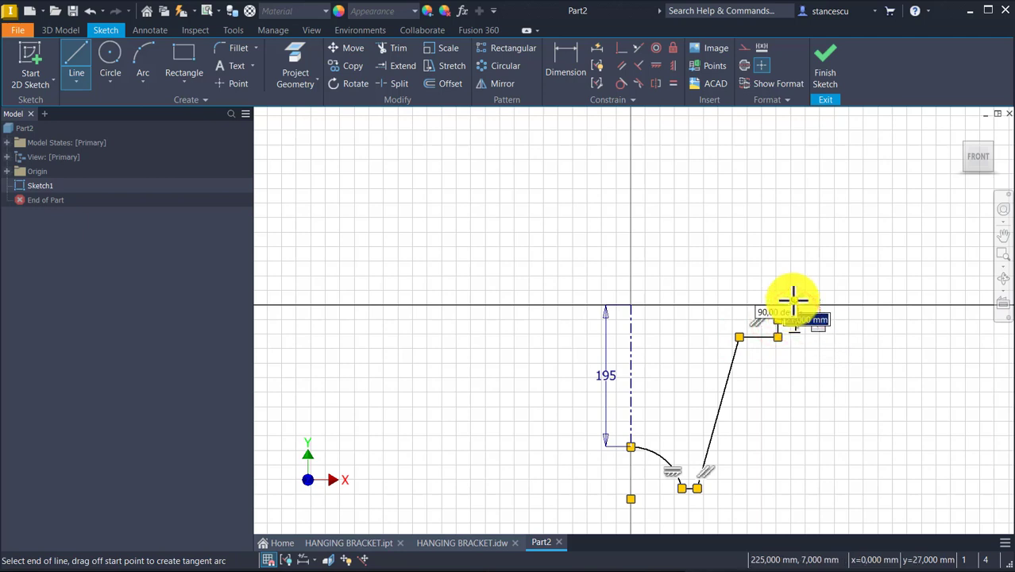
{"action": "left_click", "coordinate": [793, 299]}
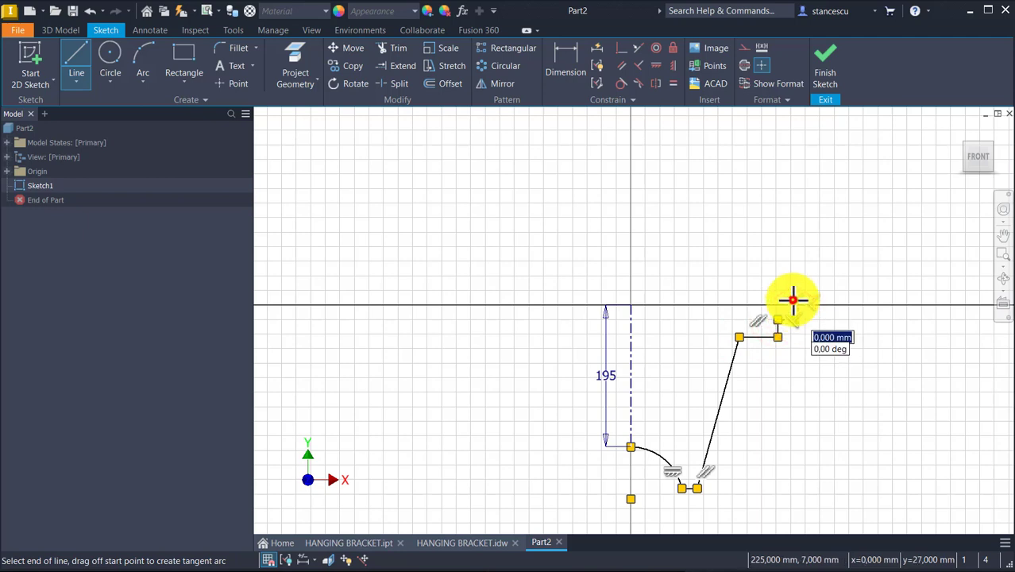
- Sketch the flange's top edge inward, drop about 27 mm vertically, and end with a horizontal line about 70 mm long on the construction line
{"action": "left_click", "coordinate": [681, 302]}
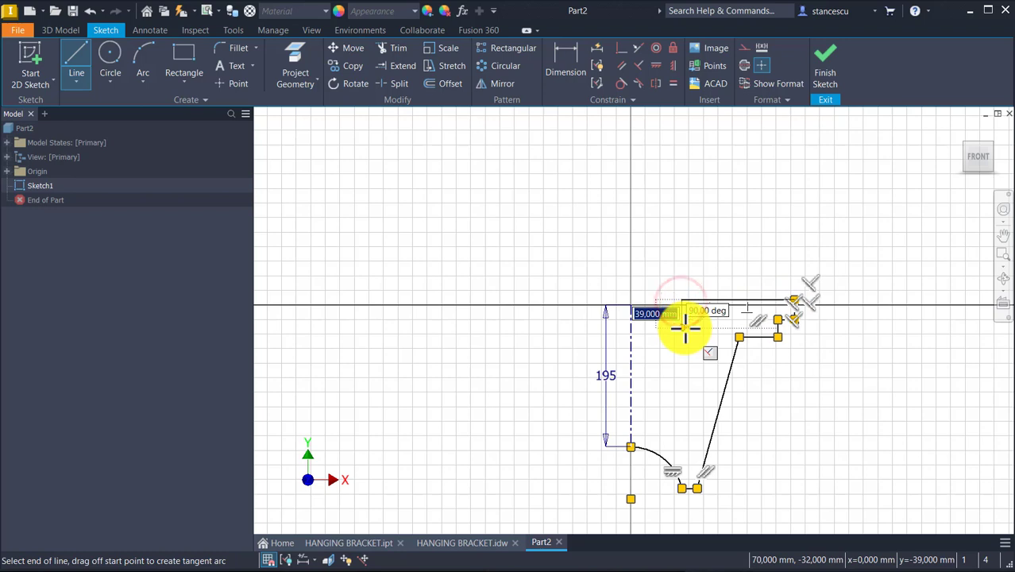
{"action": "left_click", "coordinate": [682, 320]}
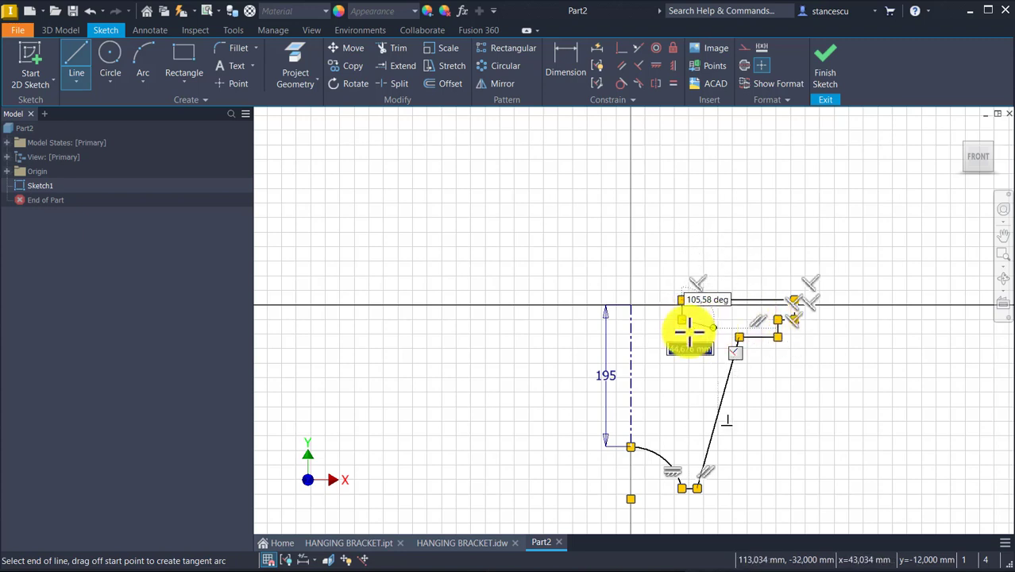
{"action": "left_click", "coordinate": [630, 320]}
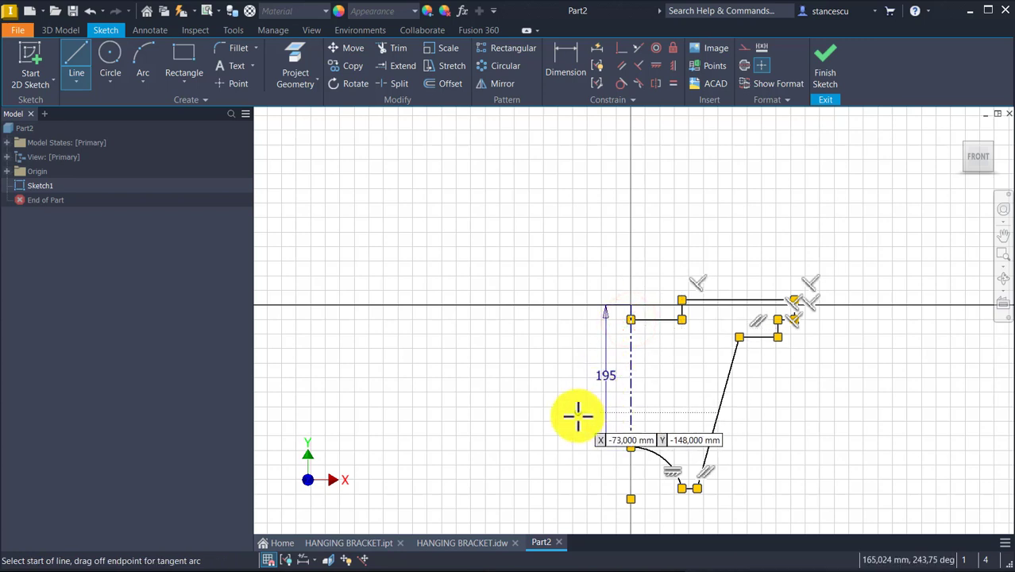
- Delete two constraints tying the inner horizontal line to the other flange edges and move that line slightly down
{"action": "key", "text": "Escape"}
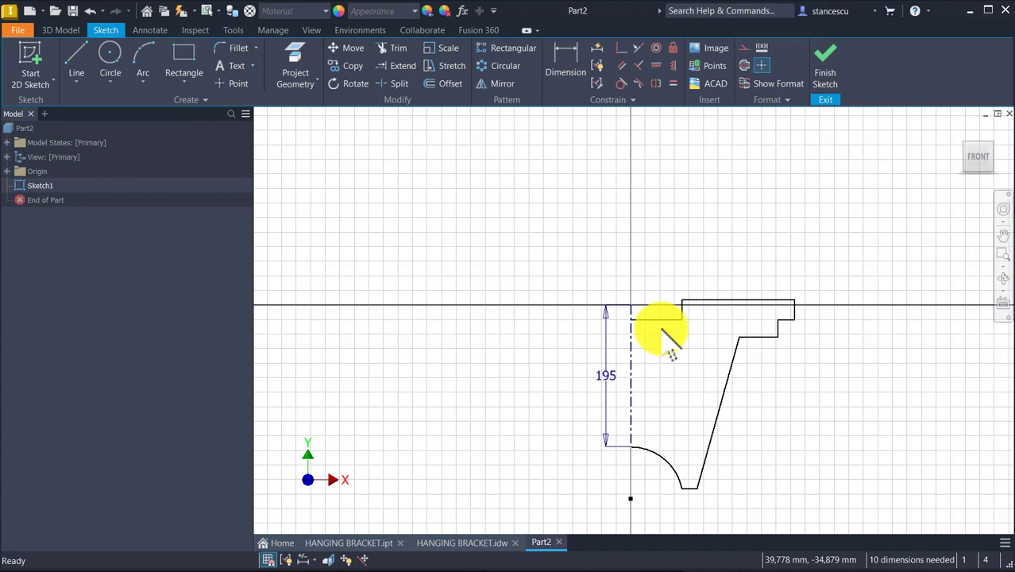
{"action": "mouse_move", "coordinate": [667, 319]}
{"action": "left_mouse_down"}
{"action": "mouse_move", "coordinate": [671, 343]}
{"action": "mouse_move", "coordinate": [664, 296]}
{"action": "mouse_move", "coordinate": [663, 329]}
{"action": "mouse_move", "coordinate": [661, 320]}
{"action": "left_mouse_up"}
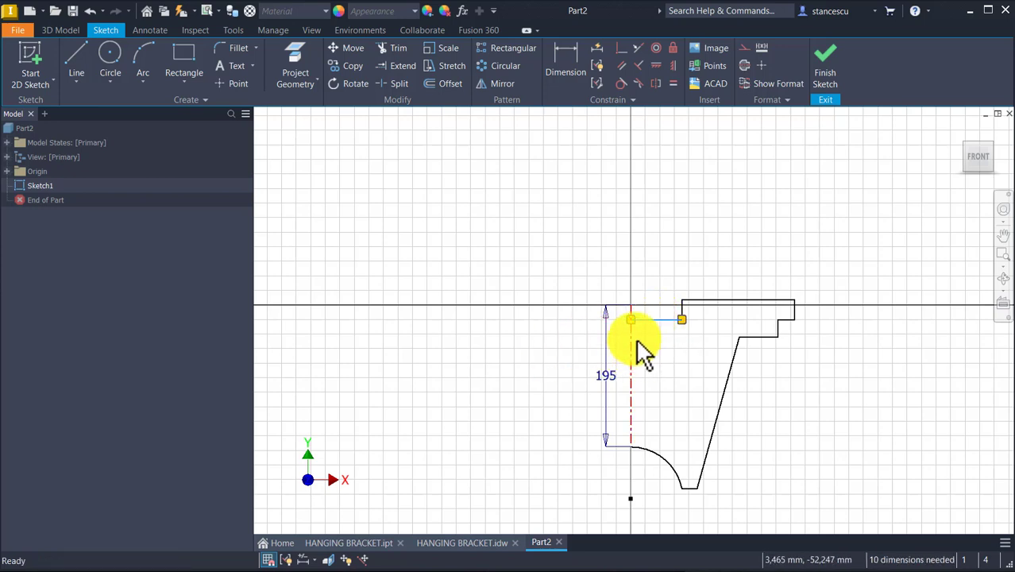
{"action": "left_click", "coordinate": [631, 319]}
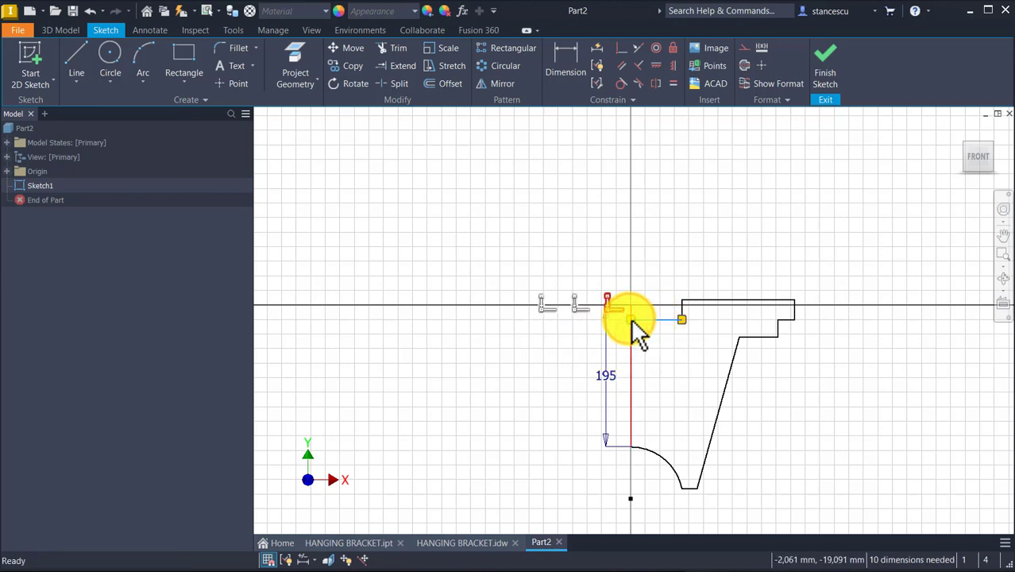
{"action": "mouse_move", "coordinate": [632, 320]}
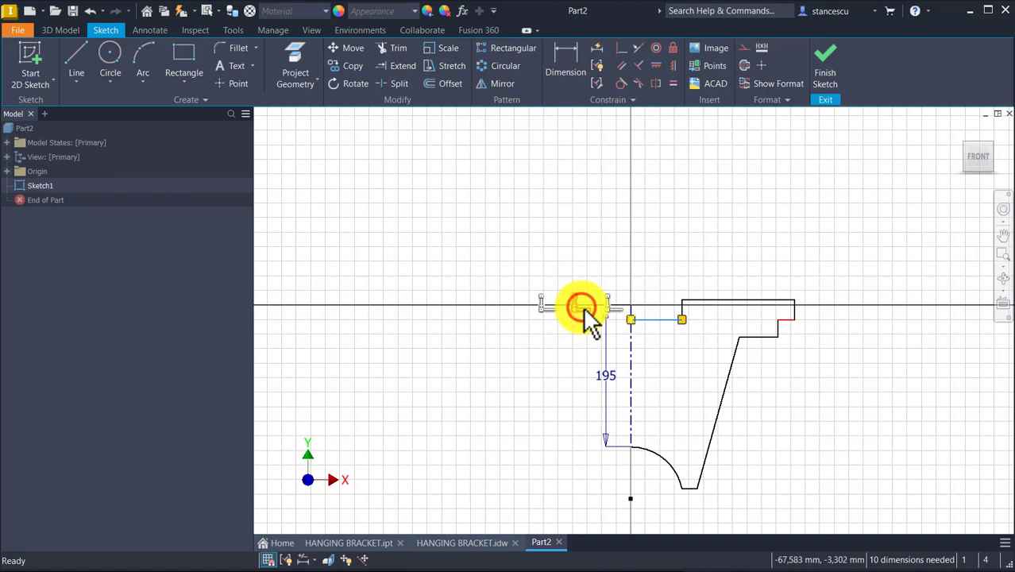
{"action": "key", "text": "Delete"}
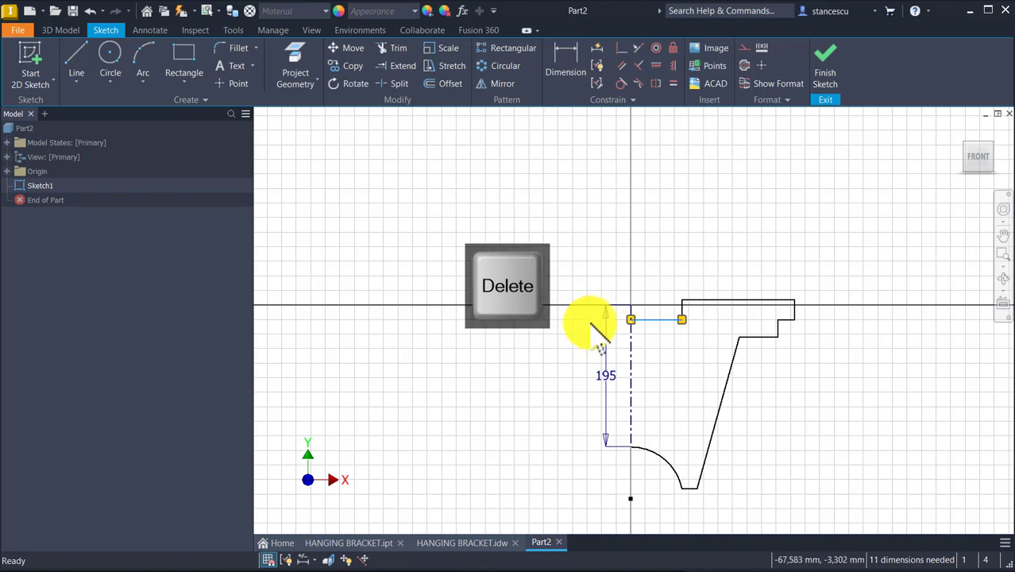
{"action": "left_click", "coordinate": [656, 304]}
{"action": "key", "text": "Delete"}
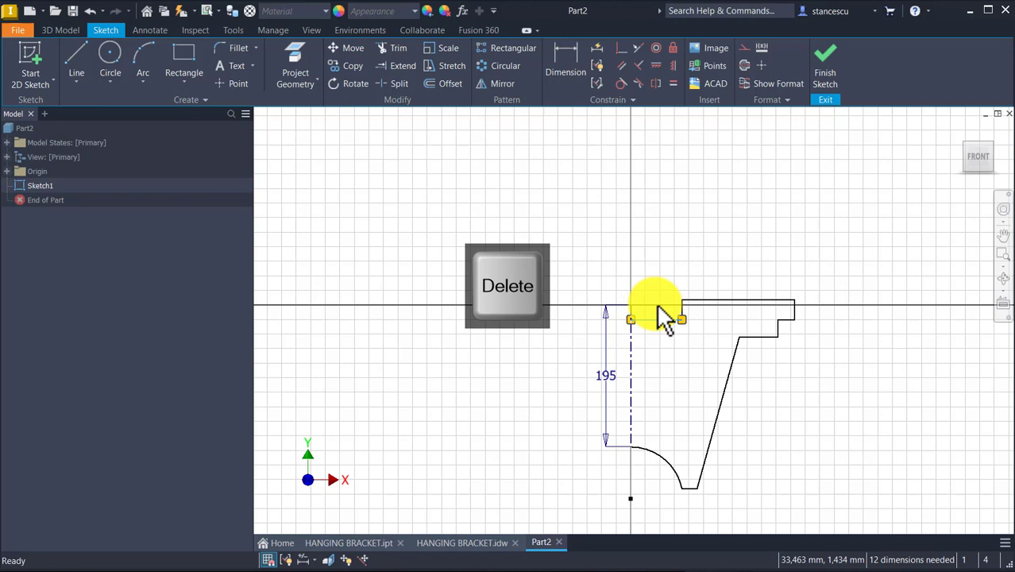
{"action": "left_click", "coordinate": [698, 359]}
{"action": "left_click_drag", "start_coordinate": [666, 322], "coordinate": [673, 339]}
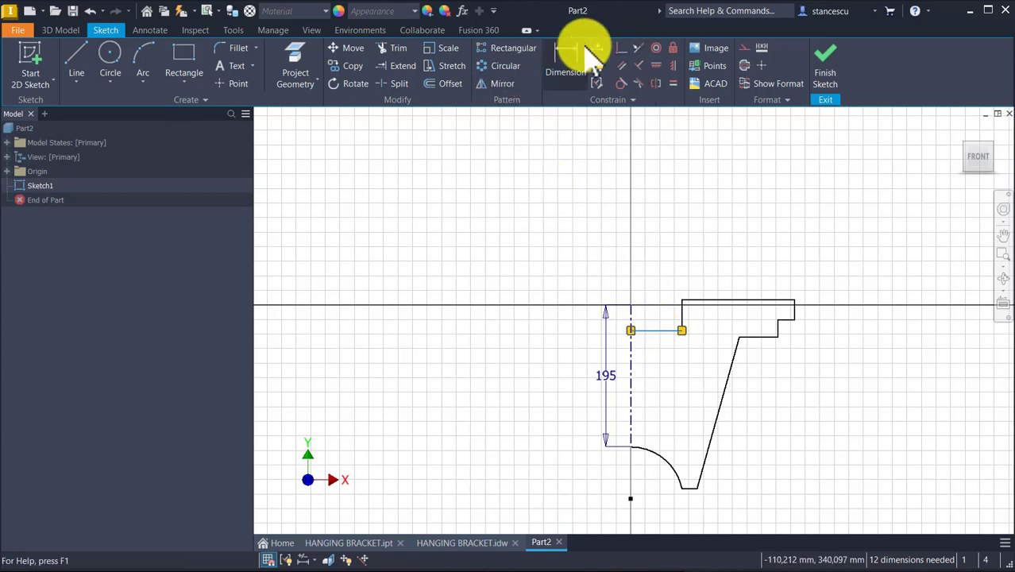
- Make the flange's top edge coincident with the upper endpoint of the construction line at the origin
{"action": "scroll", "coordinate": [663, 307], "scroll_direction": "up", "scroll_amount": 3}
{"action": "mouse_move", "coordinate": [727, 383]}
{"action": "middle_mouse_down"}
{"action": "mouse_move", "coordinate": [696, 363]}
{"action": "mouse_move", "coordinate": [597, 380]}
{"action": "middle_mouse_up"}
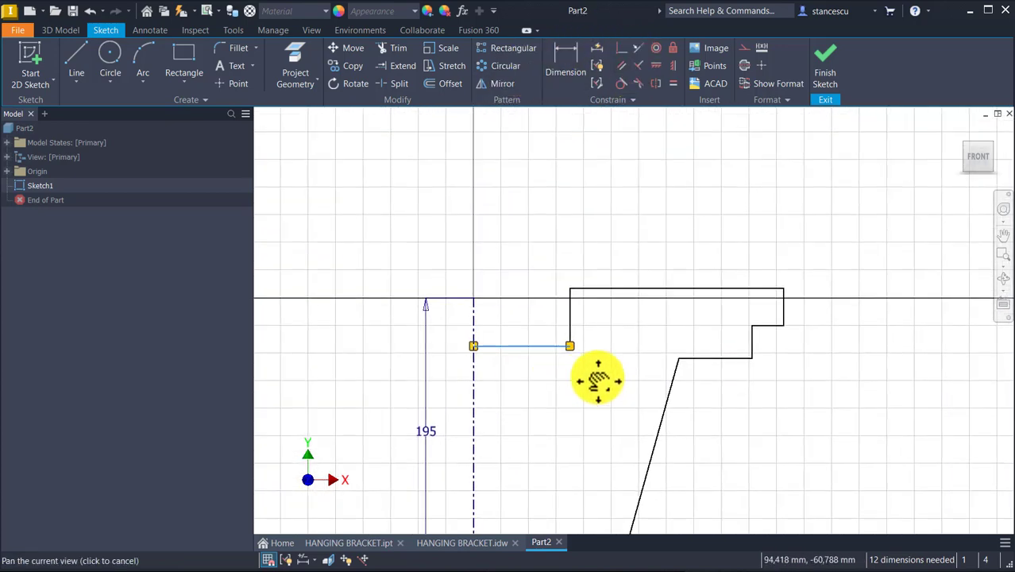
{"action": "left_click", "coordinate": [623, 234]}
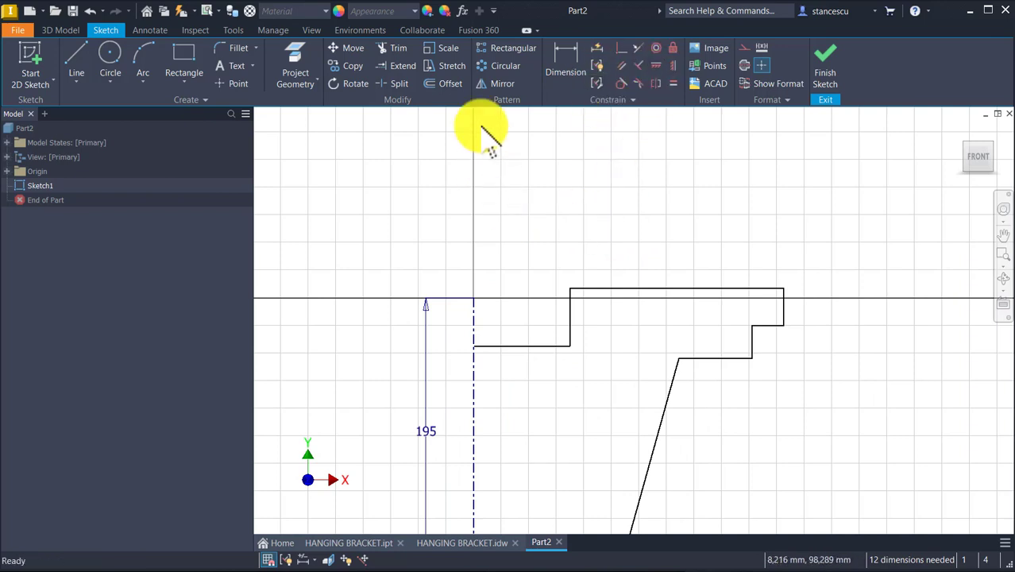
{"action": "left_click", "coordinate": [621, 48]}
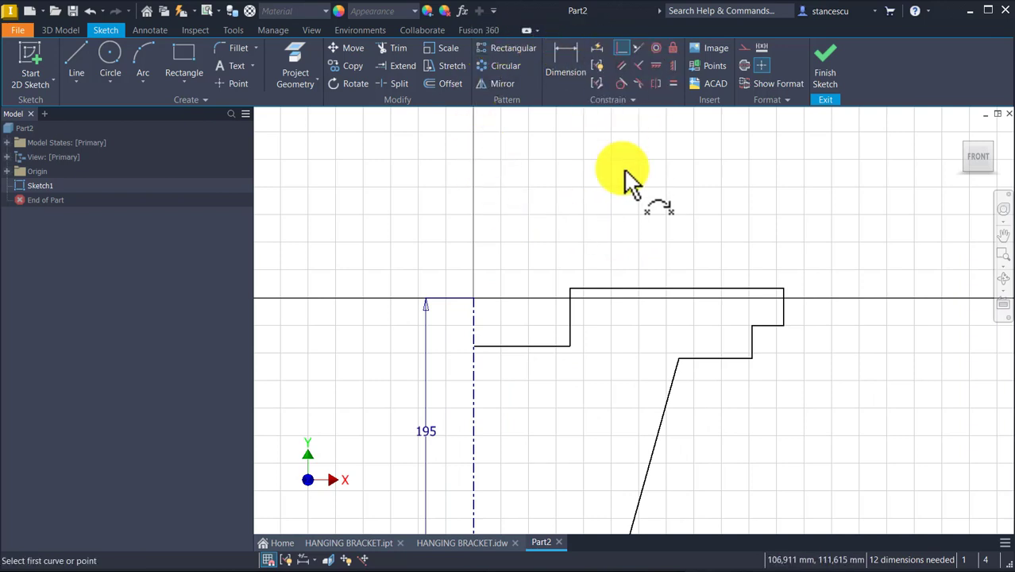
{"action": "left_click", "coordinate": [640, 291]}
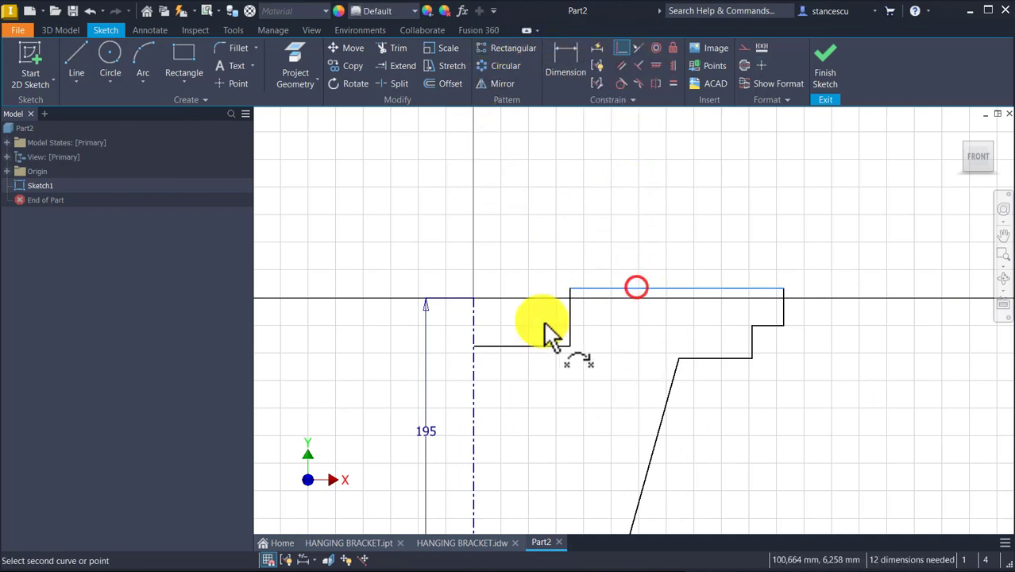
{"action": "left_click", "coordinate": [476, 302]}
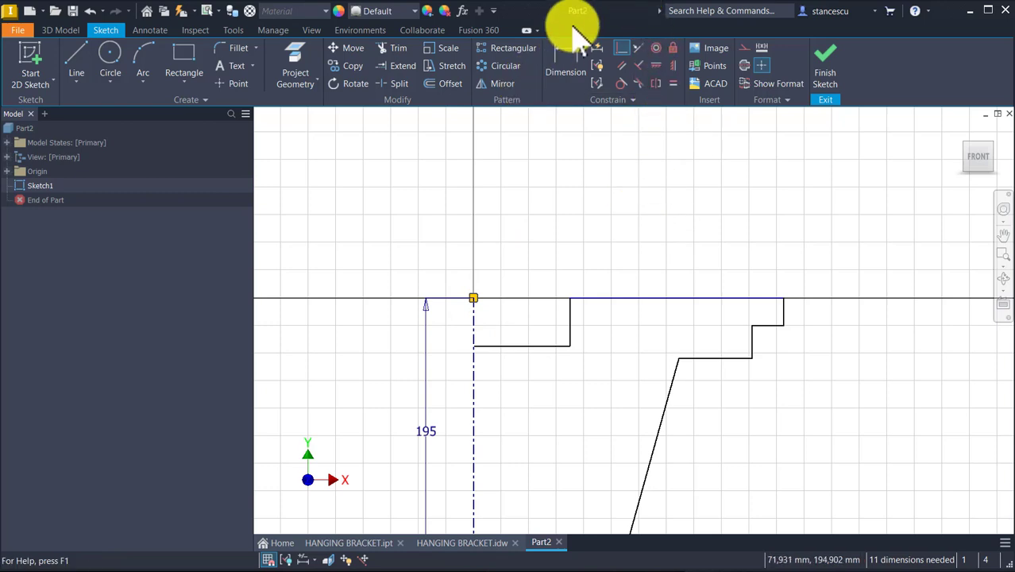
- Dimension the inner end of the flange's top edge from the centreline as a 184 mm diameter
{"action": "left_click", "coordinate": [564, 65]}
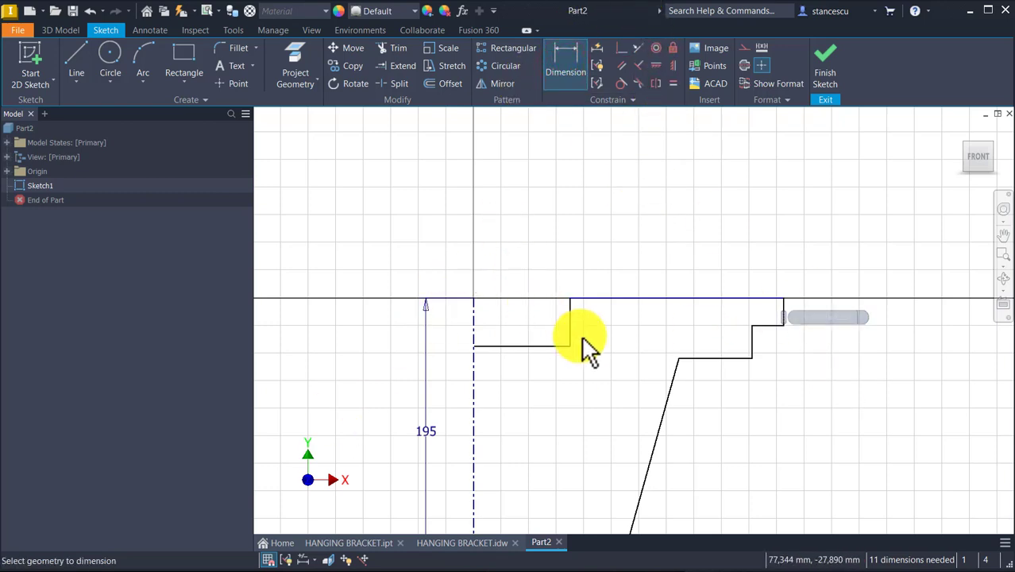
{"action": "left_click", "coordinate": [568, 298]}
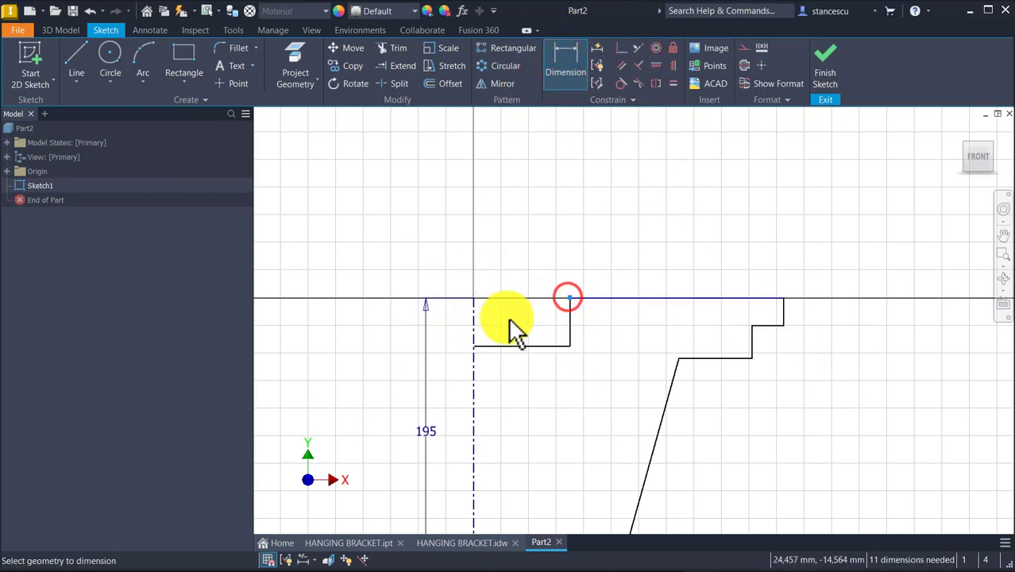
{"action": "left_click", "coordinate": [470, 320]}
{"action": "left_click", "coordinate": [490, 258]}
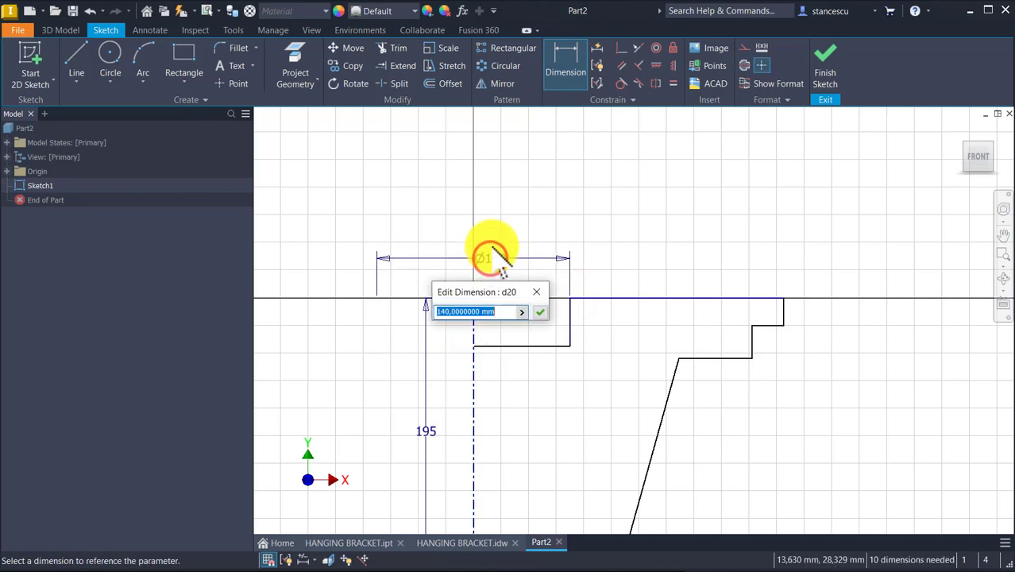
{"action": "type", "text": "184"}
{"action": "key", "text": "Return"}
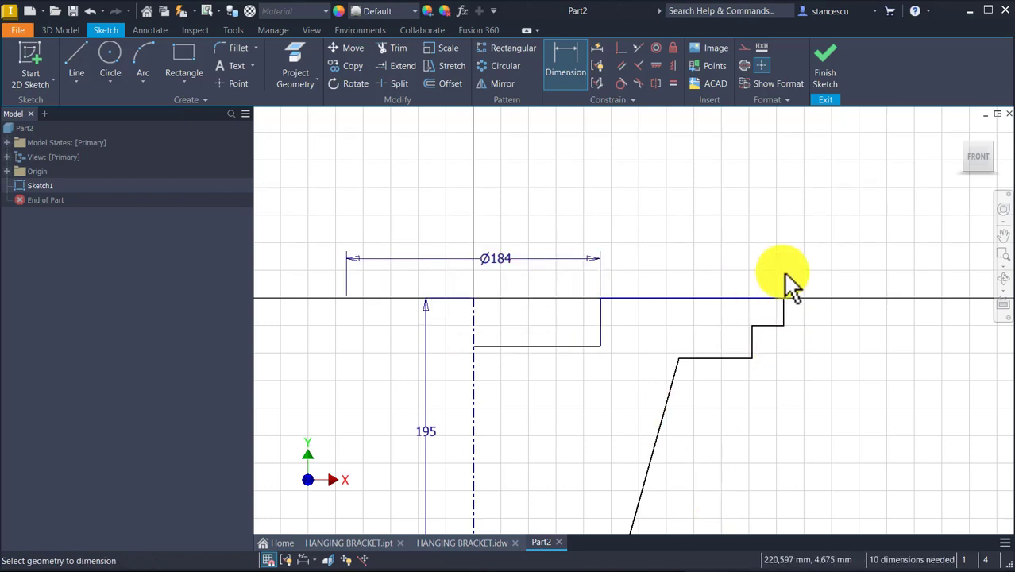
- Dimension the flange's upper outer vertical edge from the centreline as a 380 mm diameter
{"action": "left_click", "coordinate": [784, 318]}
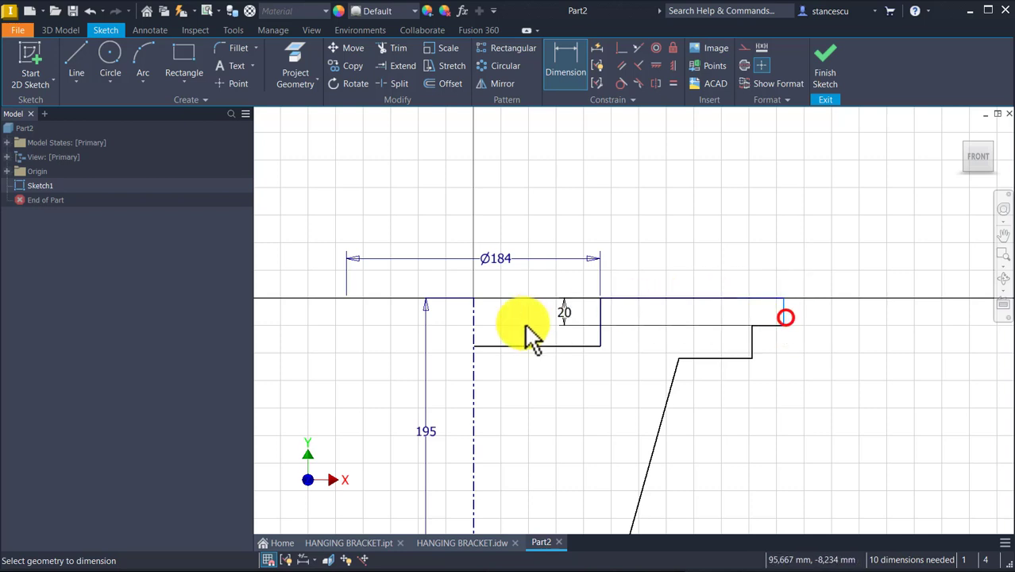
{"action": "left_click", "coordinate": [476, 321]}
{"action": "left_click", "coordinate": [542, 118]}
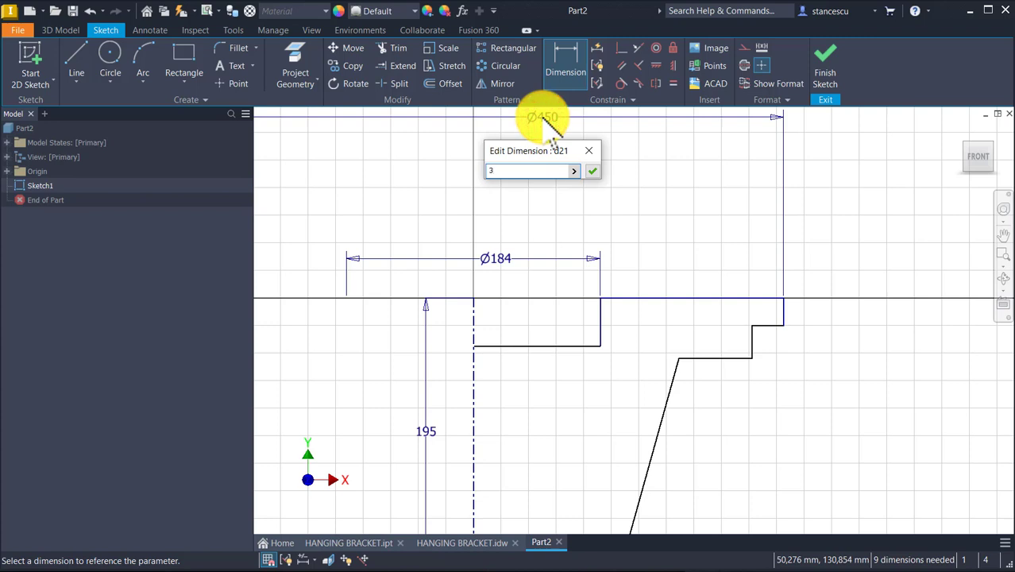
{"action": "key", "text": "Return"}
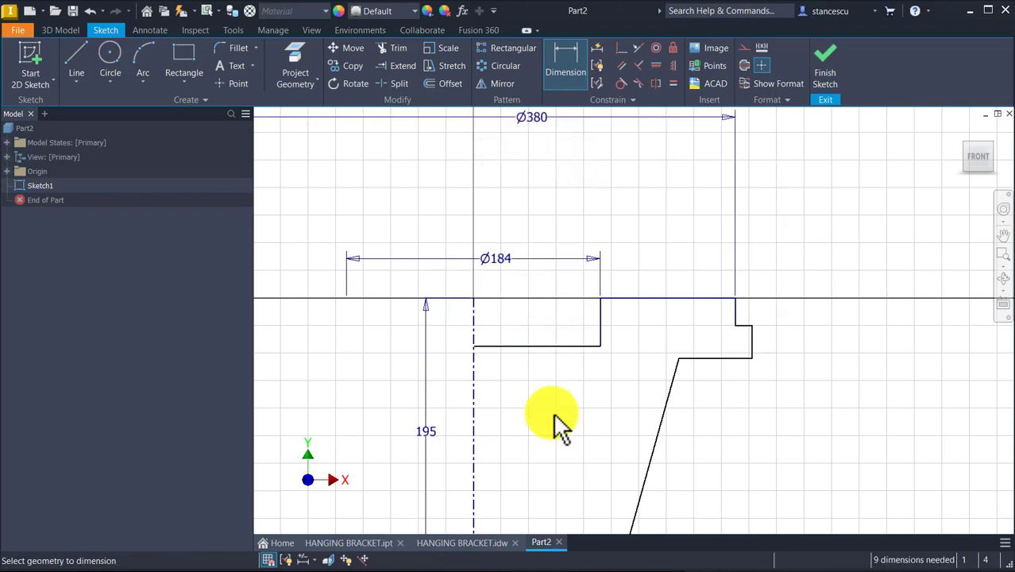
- Dimension the depth of the inner recess line below the flange's top edge as 5 mm
{"action": "left_click", "coordinate": [529, 345]}
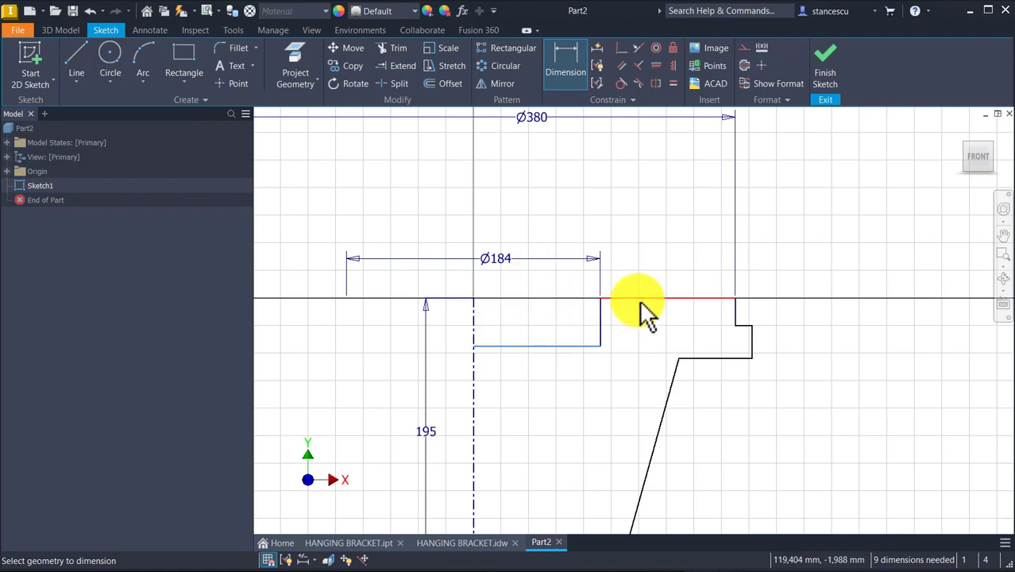
{"action": "left_click", "coordinate": [637, 299]}
{"action": "left_click", "coordinate": [528, 312]}
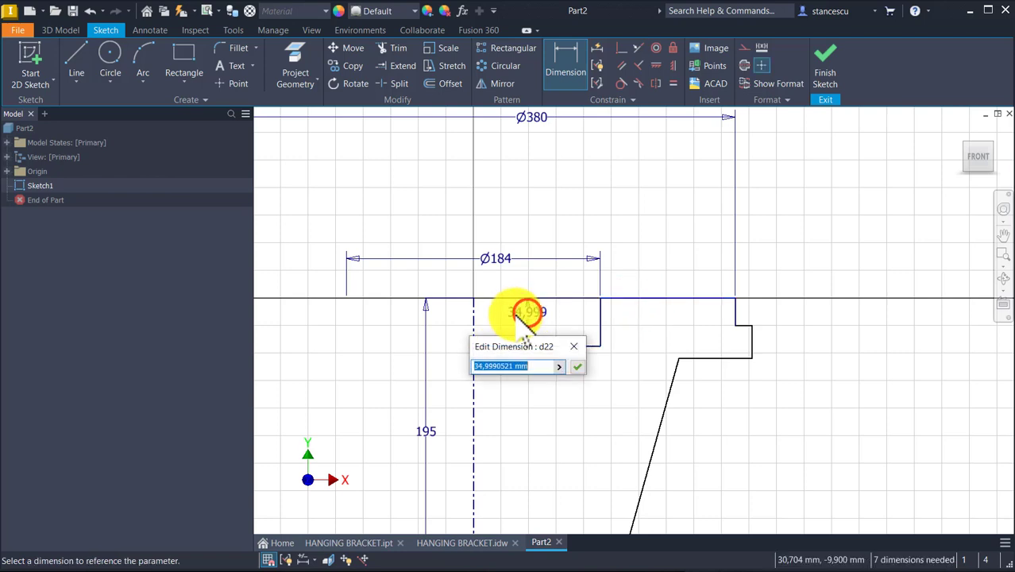
{"action": "type", "text": "5"}
{"action": "key", "text": "Return"}
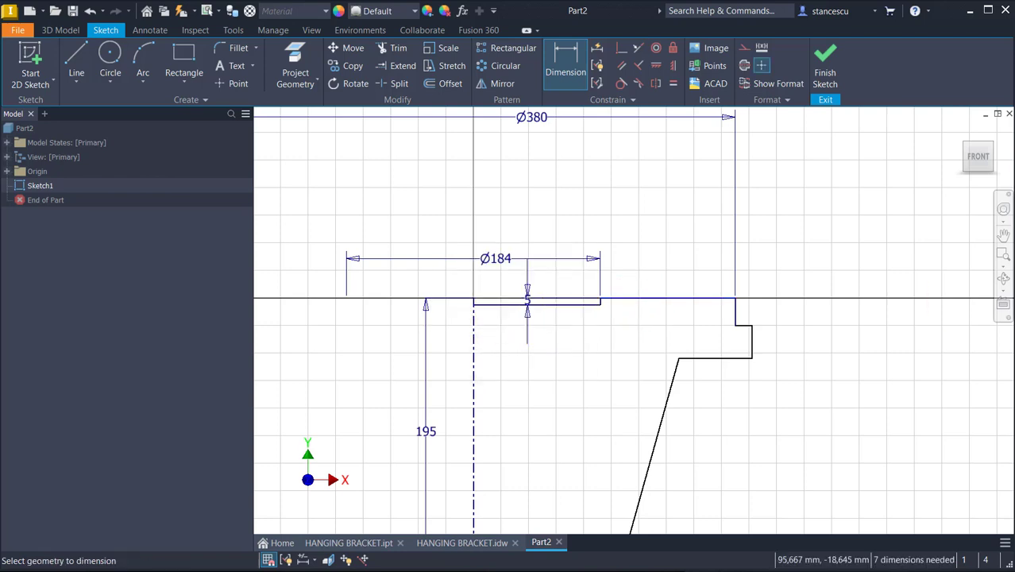
- Dimension the lower vertical edge of the flange step from the centreline as a 370 mm diameter
{"action": "left_click", "coordinate": [750, 347]}
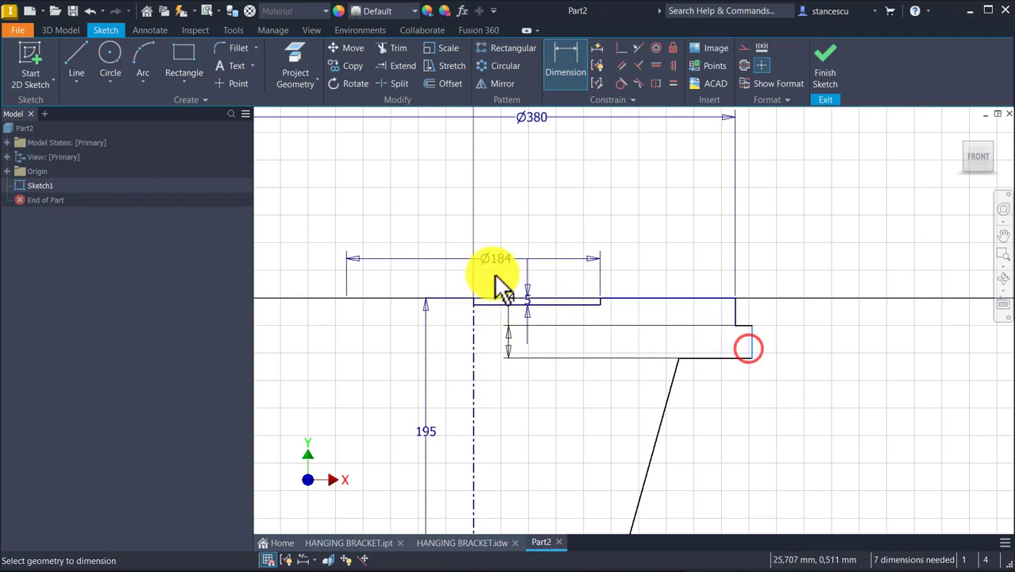
{"action": "left_click", "coordinate": [474, 364]}
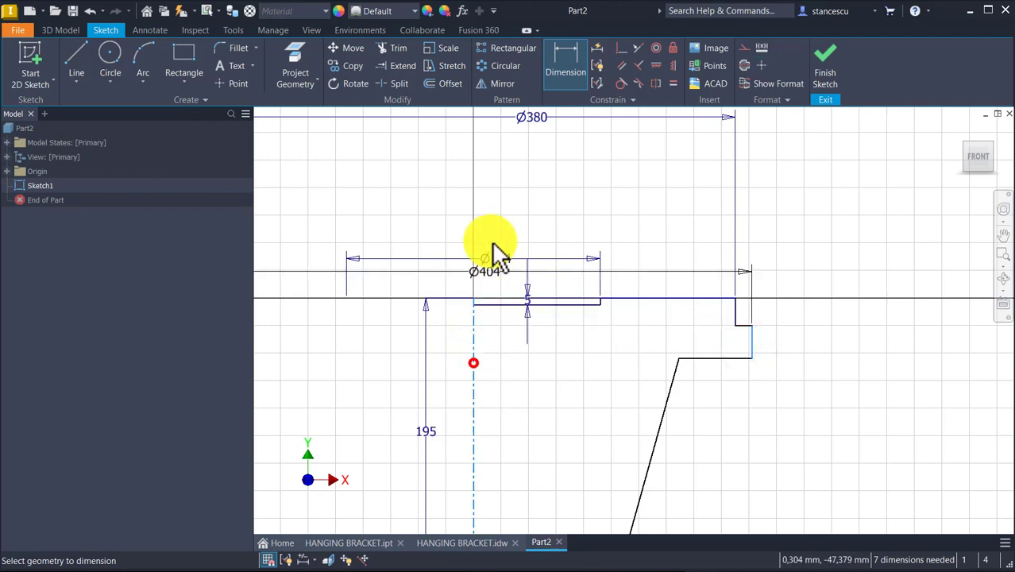
{"action": "left_click", "coordinate": [501, 149]}
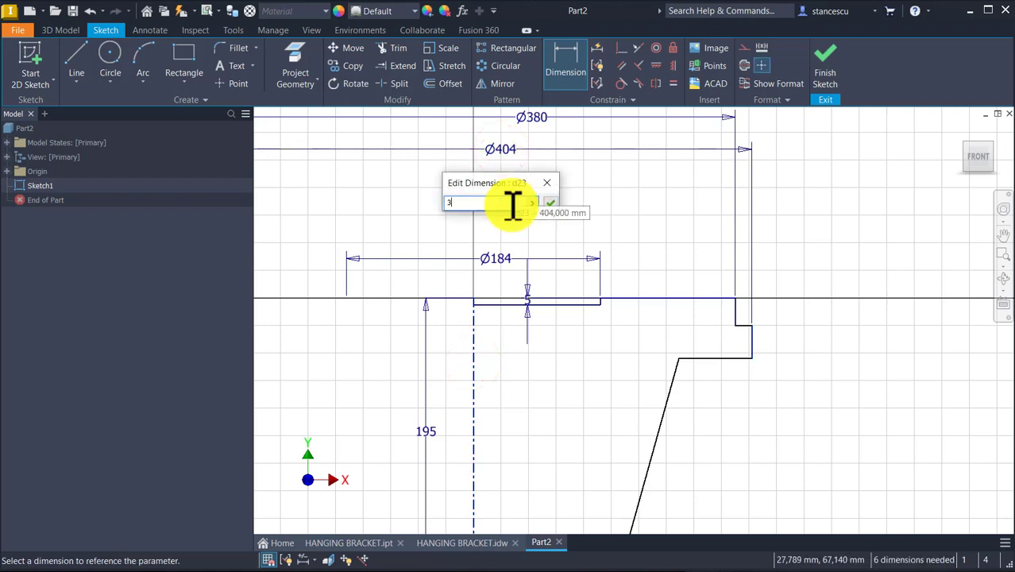
{"action": "key", "text": "Return"}
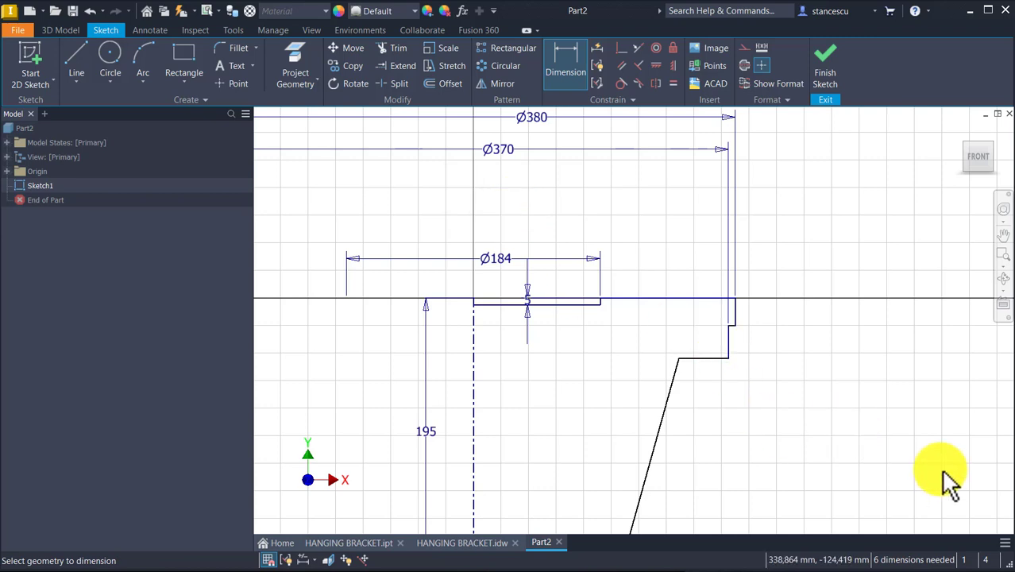
- Set the height of the flange's outermost vertical edge to 12 mm with a dimension
{"action": "scroll", "coordinate": [943, 478], "scroll_direction": "up", "scroll_amount": 3}
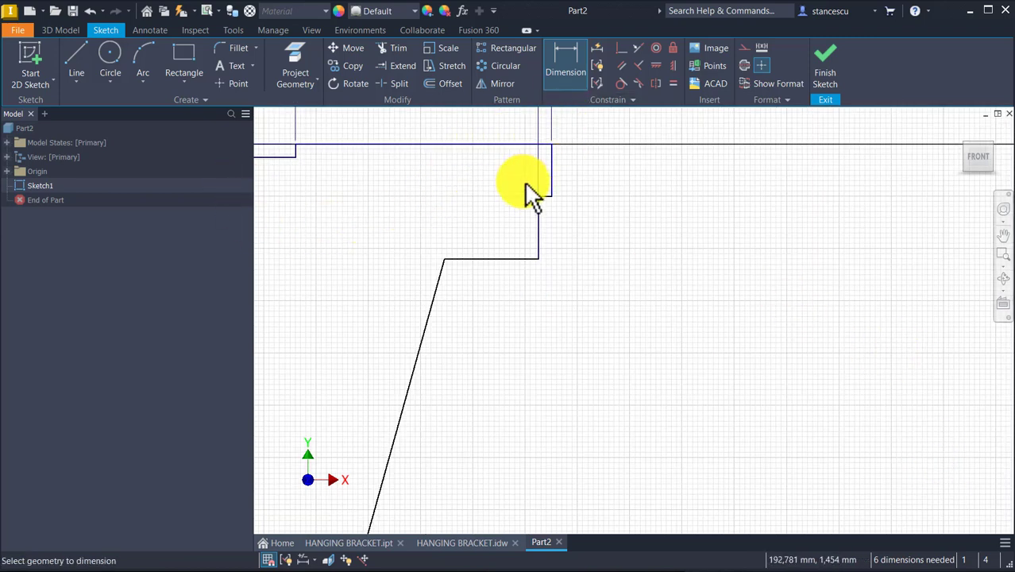
{"action": "left_click", "coordinate": [548, 159]}
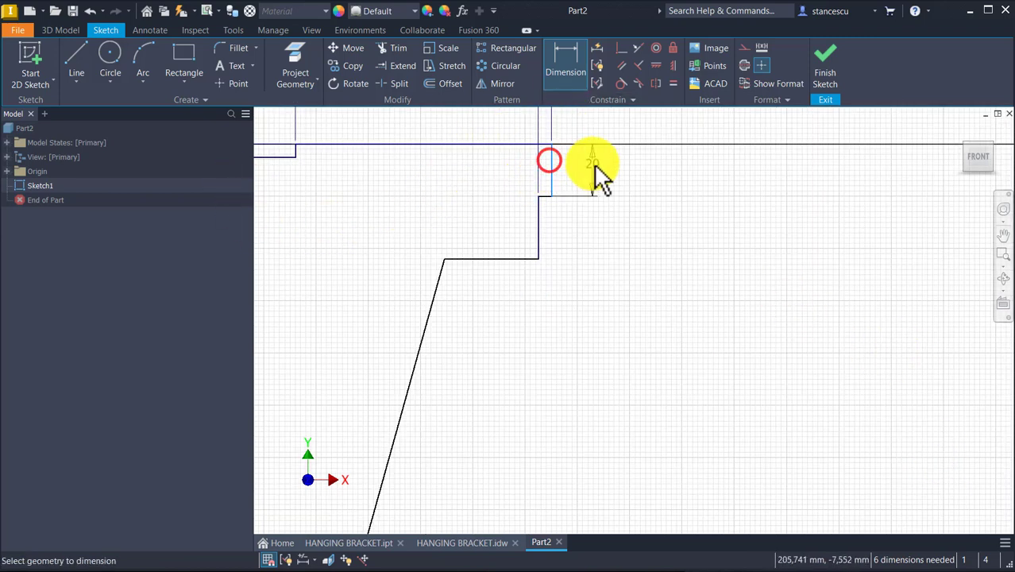
{"action": "left_click", "coordinate": [592, 163]}
{"action": "type", "text": "12"}
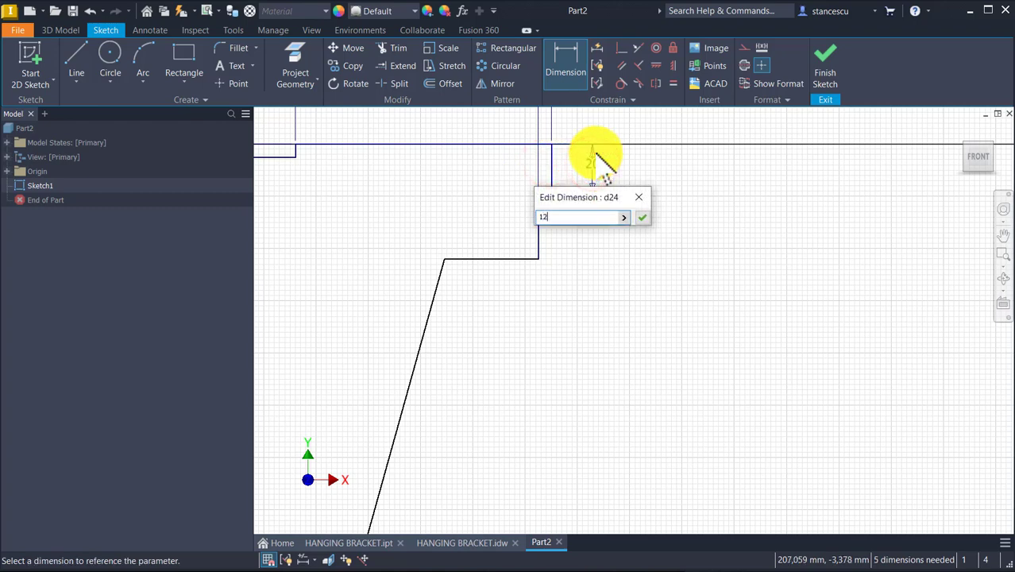
{"action": "key", "text": "Return"}
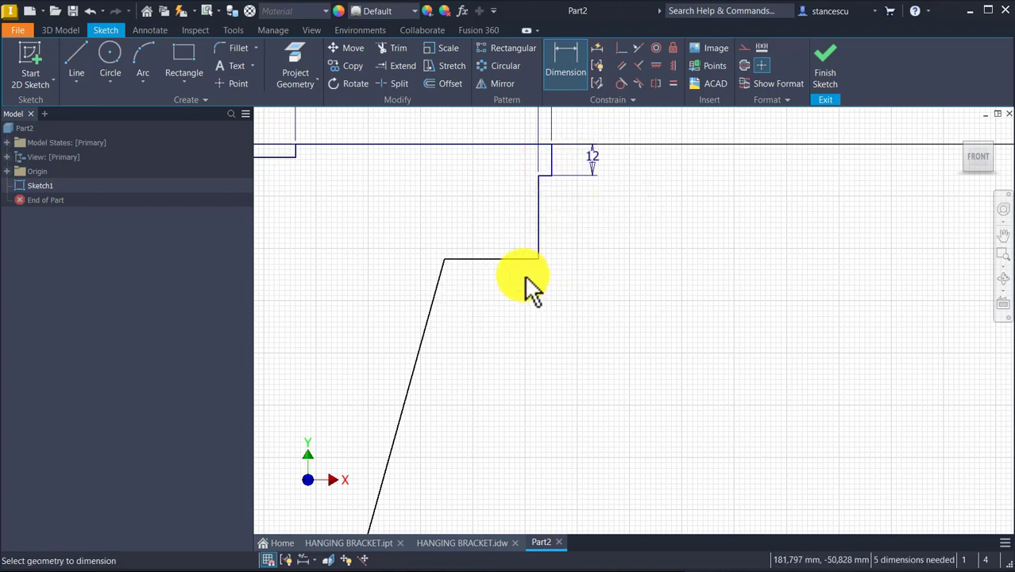
- Dimension the distance between the flange's top edge and its lowest underside line as 26 mm
{"action": "left_click", "coordinate": [509, 257]}
{"action": "left_click", "coordinate": [516, 143]}
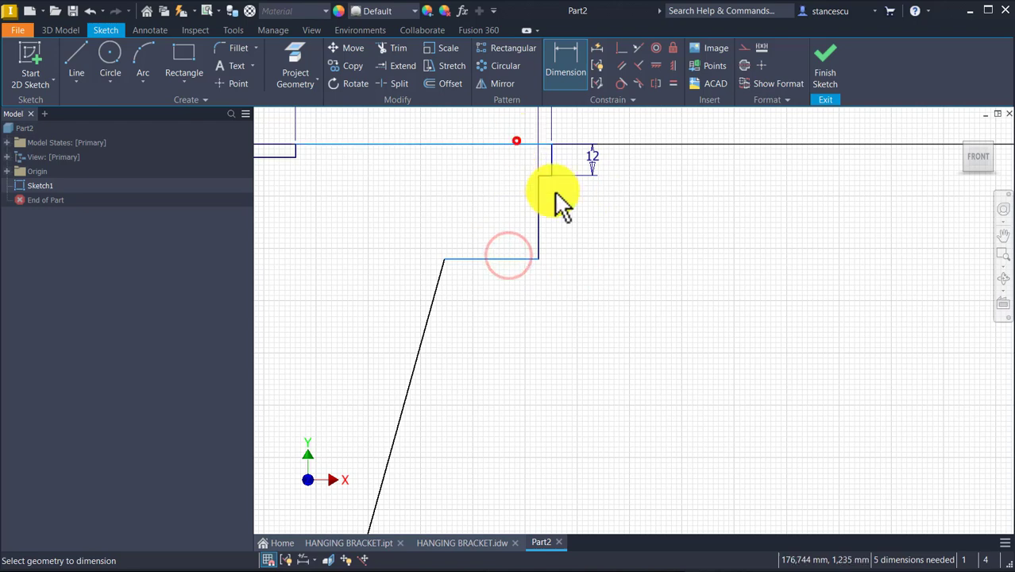
{"action": "left_click", "coordinate": [645, 195]}
{"action": "type", "text": "2"}
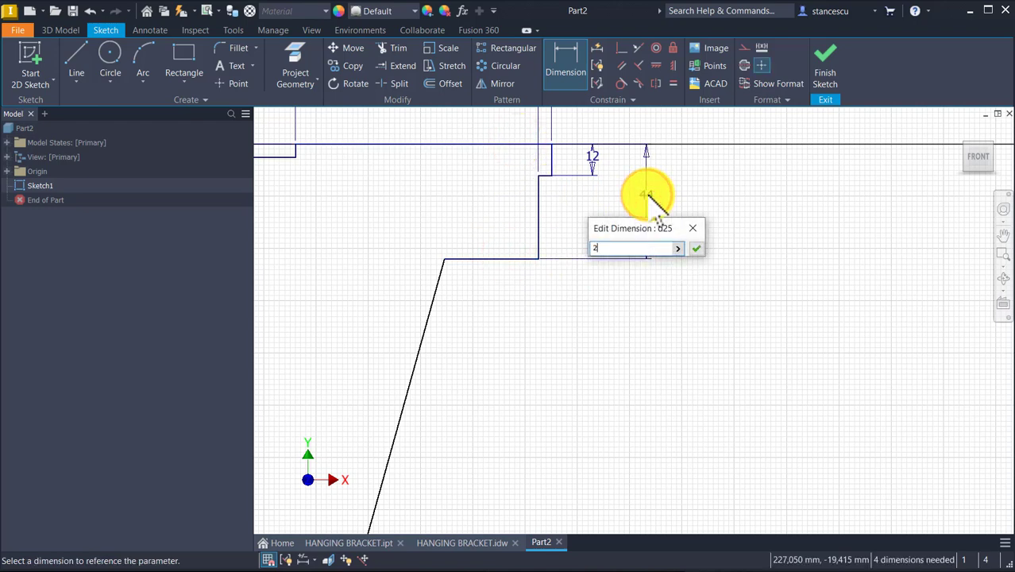
{"action": "type", "text": "6"}
{"action": "key", "text": "Return"}
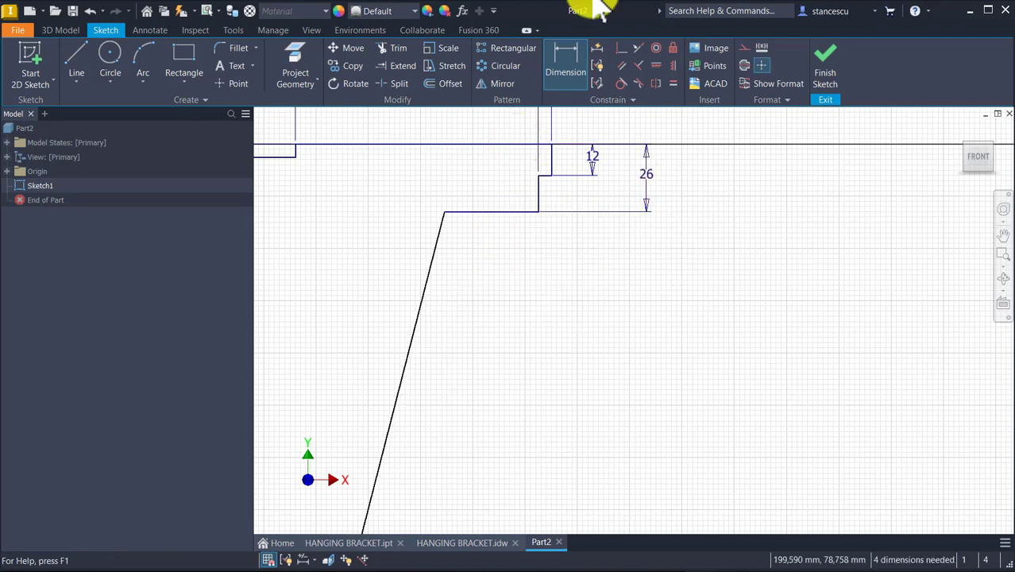
- Dimension the arc at the lower end of the centreline with a 34 mm radius
{"action": "scroll", "coordinate": [619, 302], "scroll_direction": "down", "scroll_amount": 2}
{"action": "mouse_move", "coordinate": [619, 302]}
{"action": "middle_mouse_down"}
{"action": "mouse_move", "coordinate": [634, 367]}
{"action": "mouse_move", "coordinate": [770, 318]}
{"action": "mouse_move", "coordinate": [826, 238]}
{"action": "middle_mouse_up"}
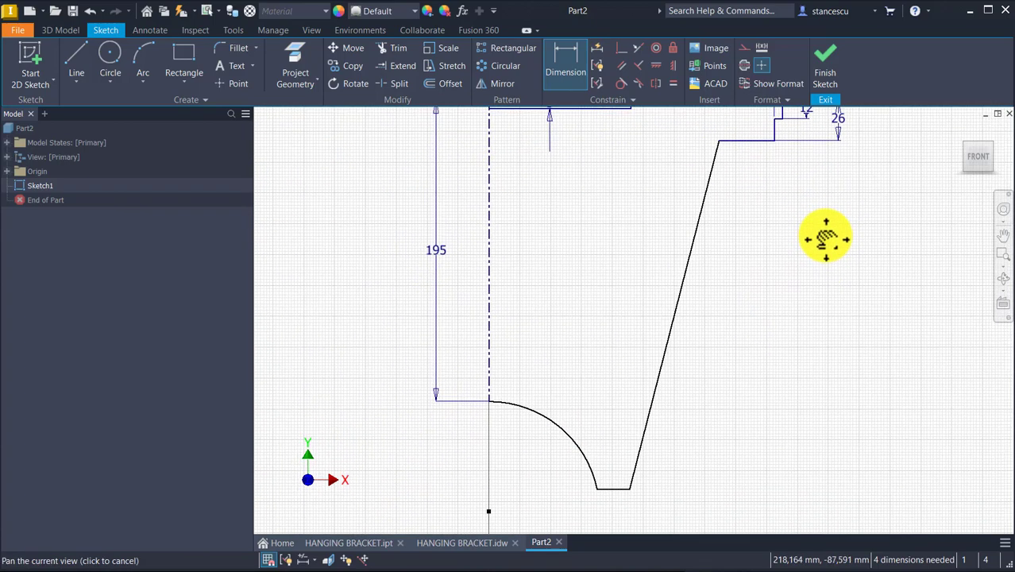
{"action": "left_click", "coordinate": [569, 432]}
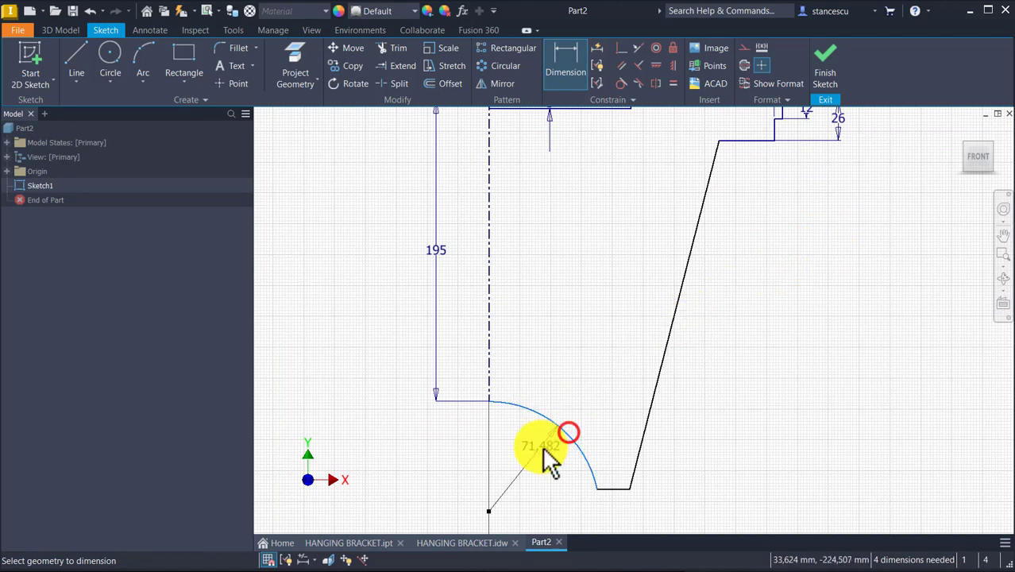
{"action": "left_click", "coordinate": [541, 447]}
{"action": "type", "text": "34"}
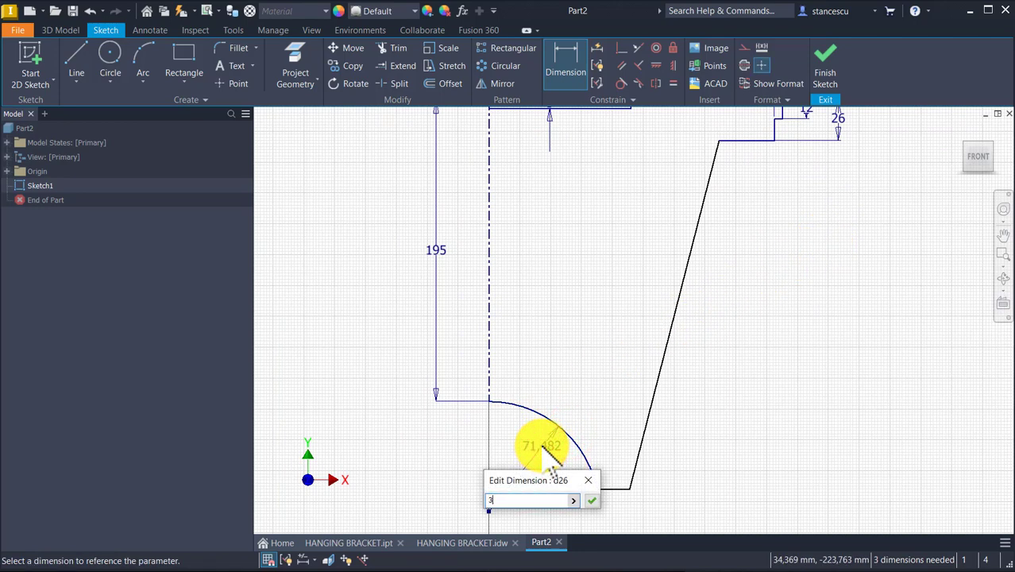
{"action": "key", "text": "Return"}
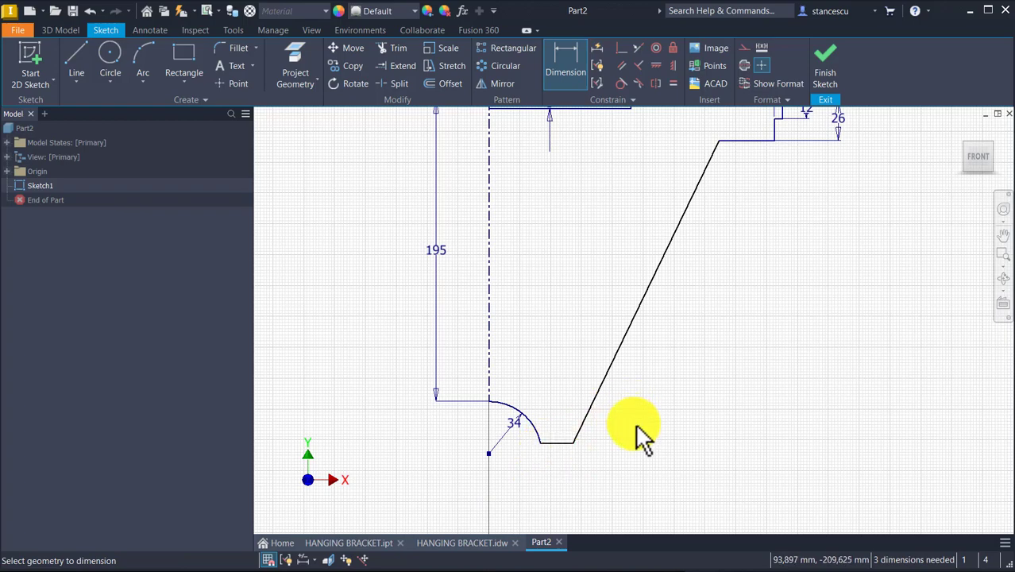
- Sketch the inner pocket outline from the centreline: an upper horizontal line about 88 mm long, a slanted side, and a lower horizontal line about 33 mm long
{"action": "middle_click_drag", "start_coordinate": [667, 425], "coordinate": [680, 508]}
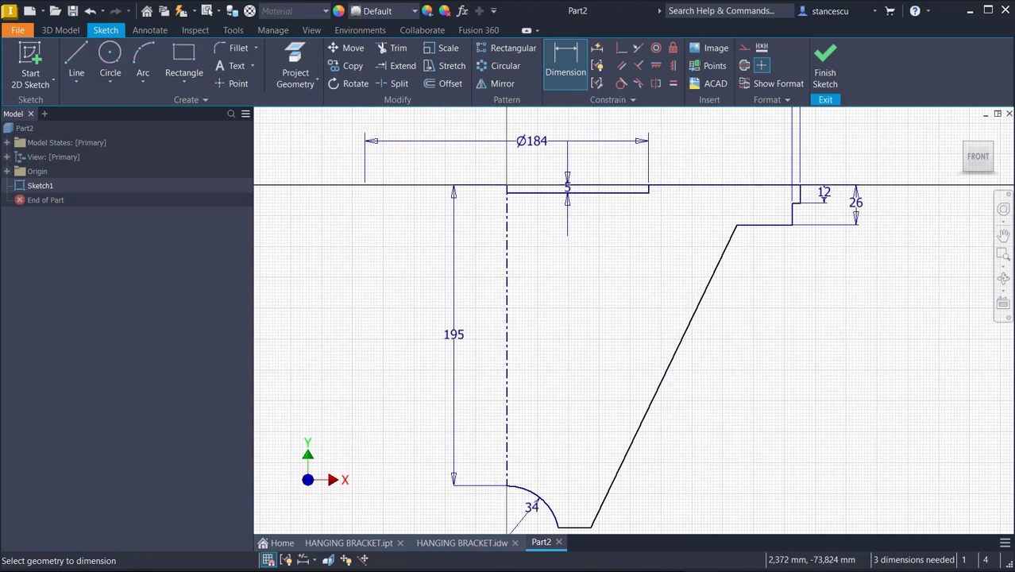
{"action": "left_click", "coordinate": [76, 57]}
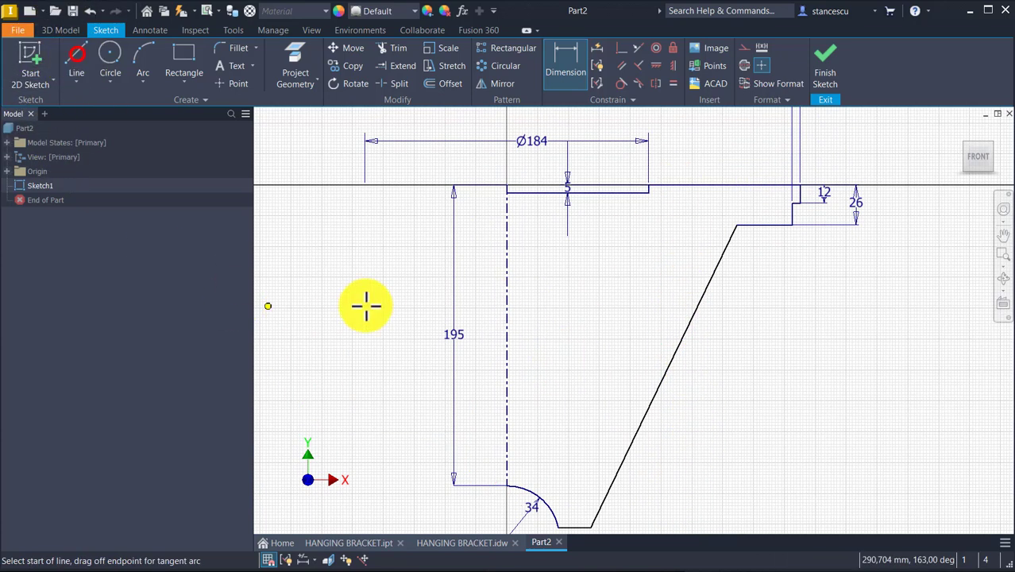
{"action": "left_click", "coordinate": [509, 249]}
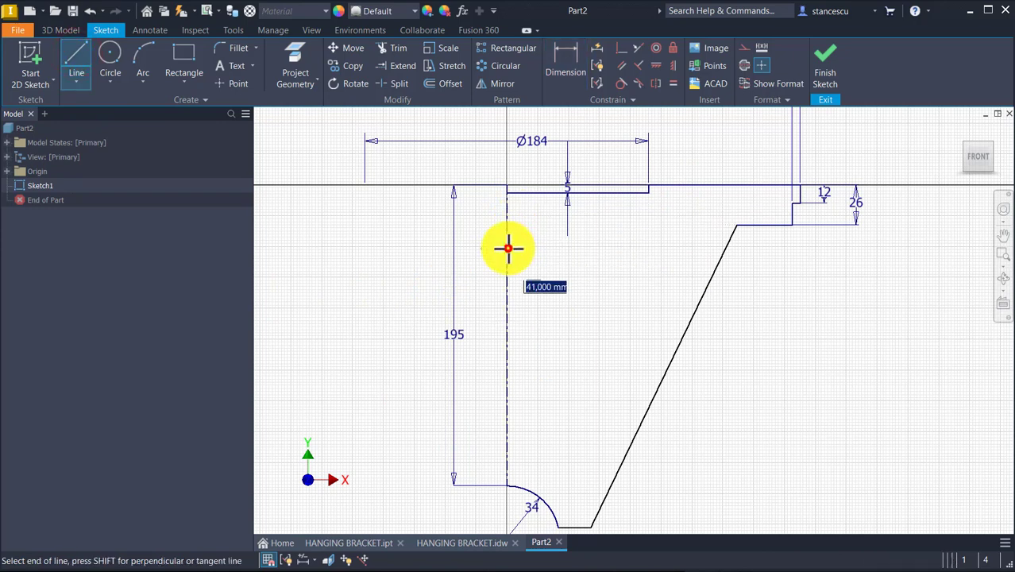
{"action": "left_click", "coordinate": [642, 248]}
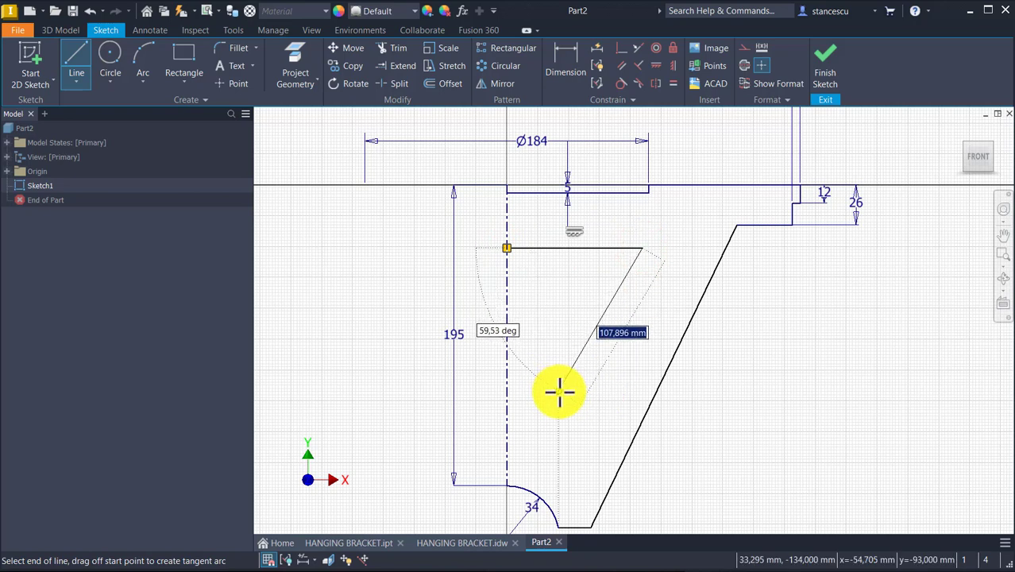
{"action": "left_click", "coordinate": [559, 390]}
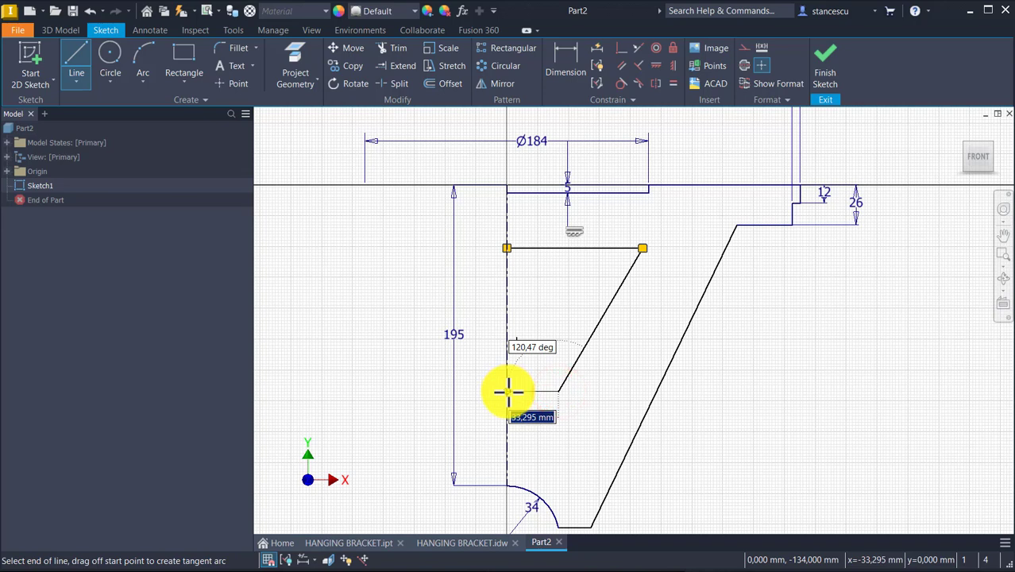
{"action": "double_click", "coordinate": [507, 390]}
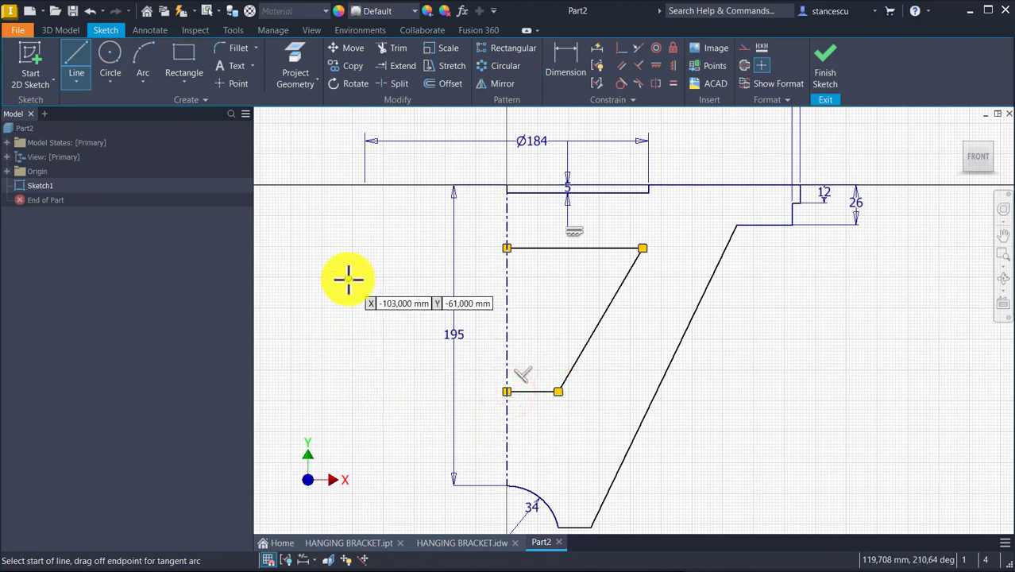
- Dimension the distance between the flange recess line and the pocket's upper edge as 36 mm
{"action": "left_click", "coordinate": [566, 58]}
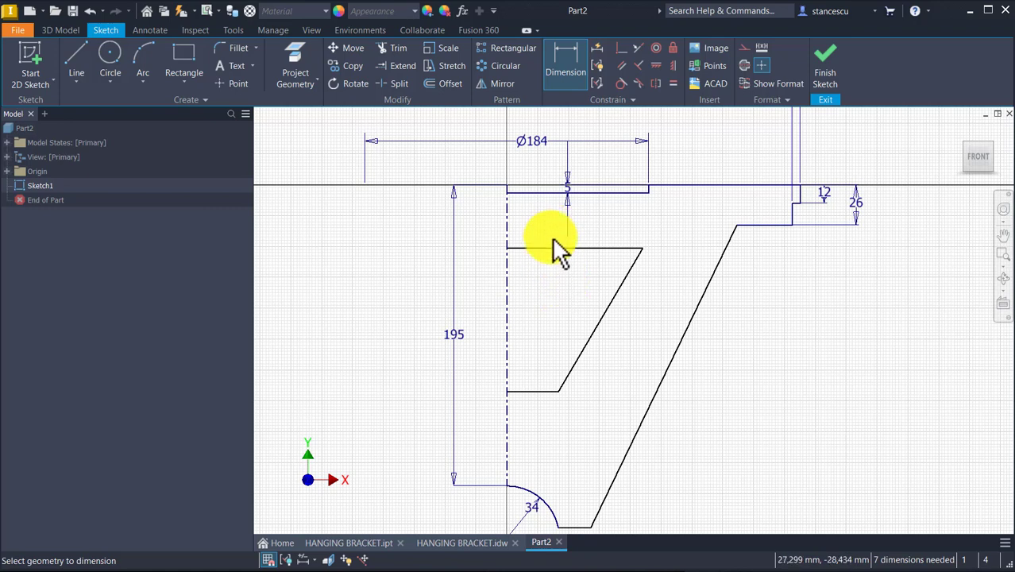
{"action": "left_click", "coordinate": [554, 249]}
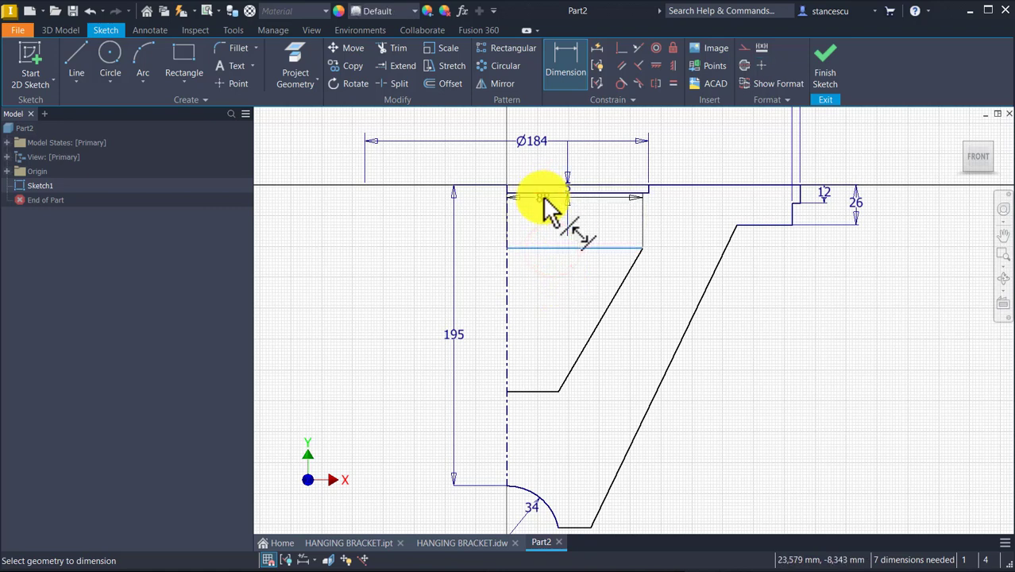
{"action": "left_click", "coordinate": [548, 191]}
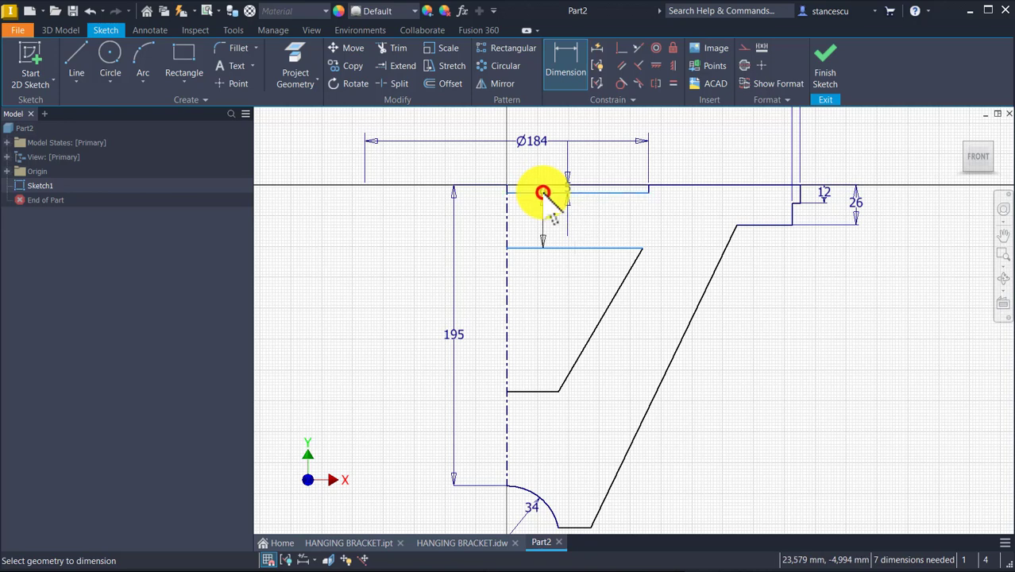
{"action": "left_click", "coordinate": [540, 210]}
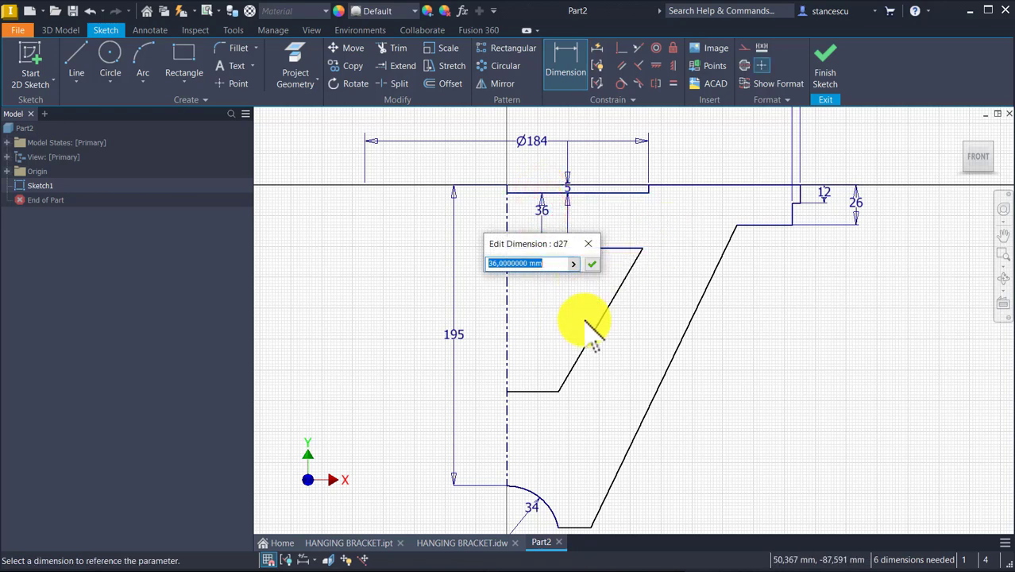
{"action": "left_click", "coordinate": [592, 264]}
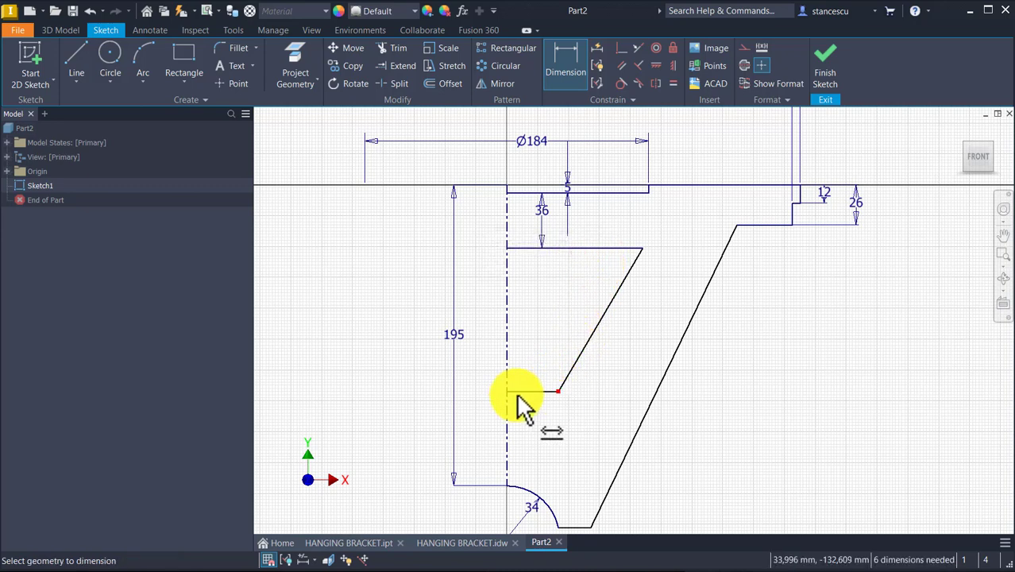
- Dimension the pocket's lower edge 145 mm below the sketch origin
{"action": "left_click", "coordinate": [548, 391]}
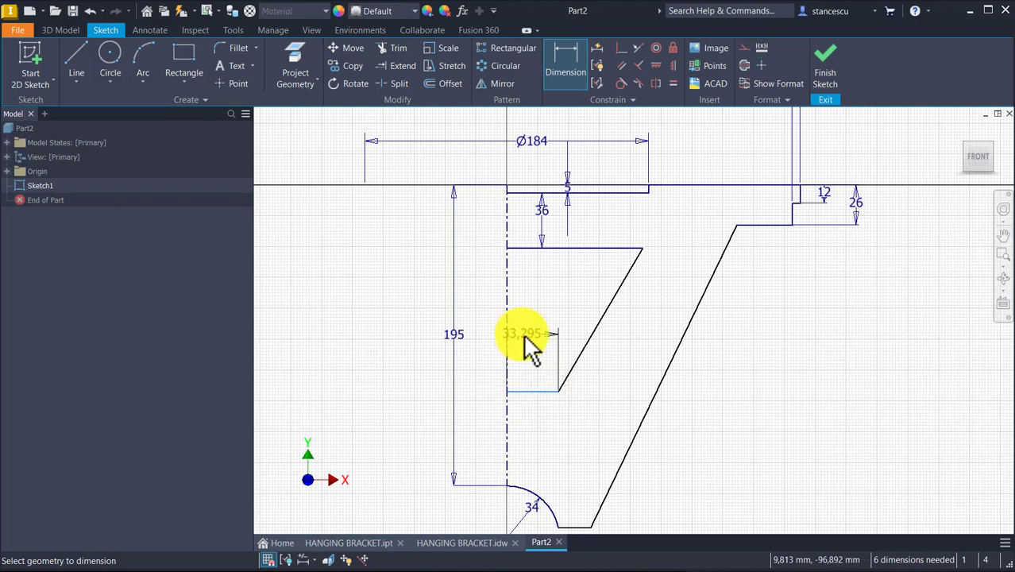
{"action": "left_click", "coordinate": [504, 188]}
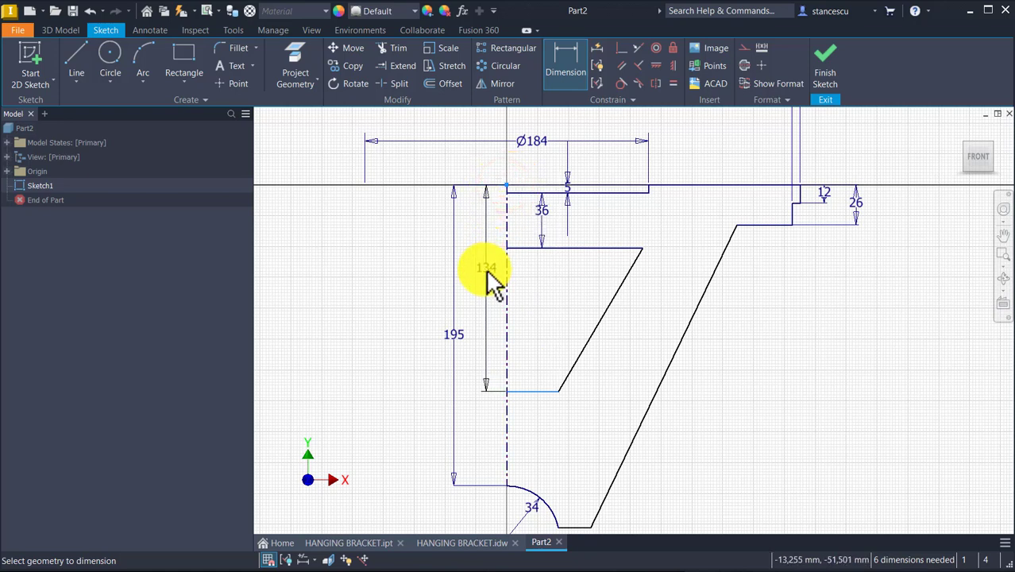
{"action": "left_click", "coordinate": [486, 272]}
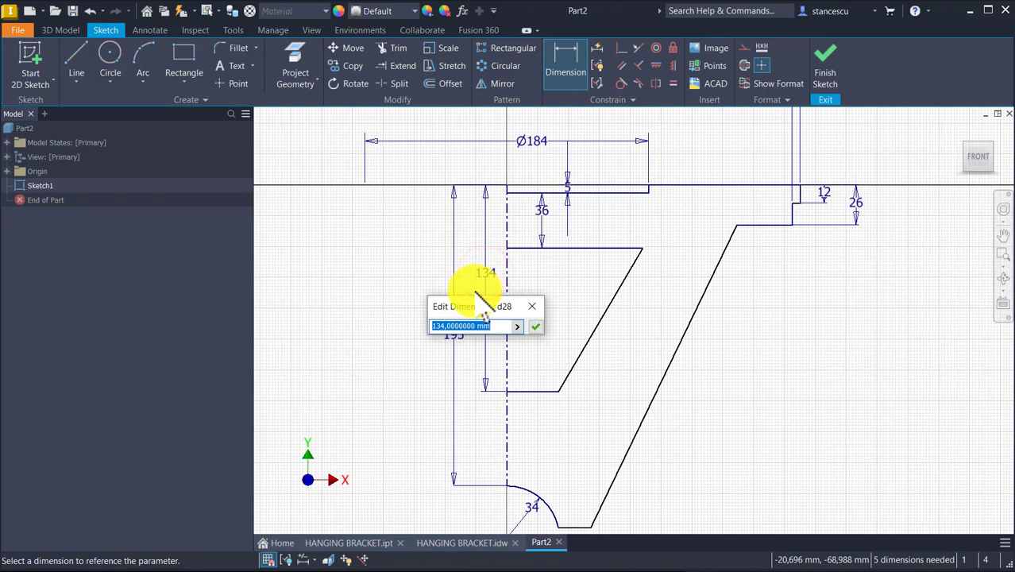
{"action": "key", "text": "Return"}
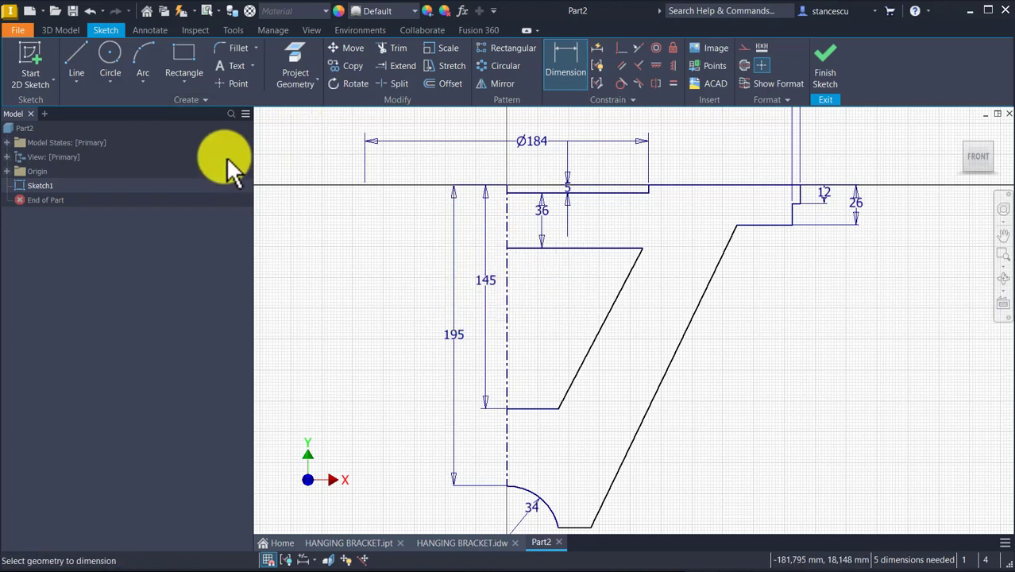
- Fillet the pocket's upper and lower outer corners with a 20 mm radius
{"action": "left_click", "coordinate": [238, 49]}
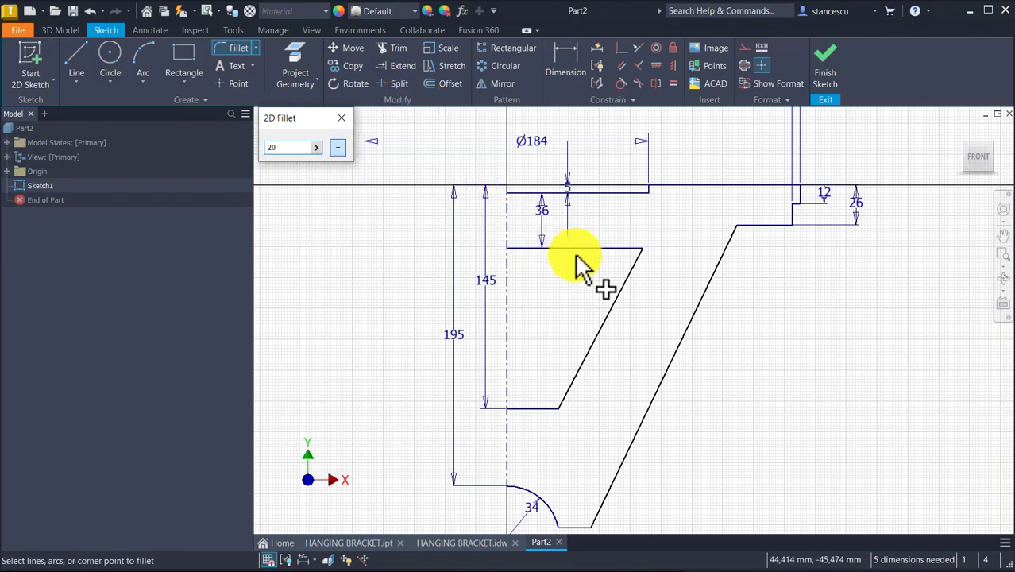
{"action": "left_click", "coordinate": [644, 253]}
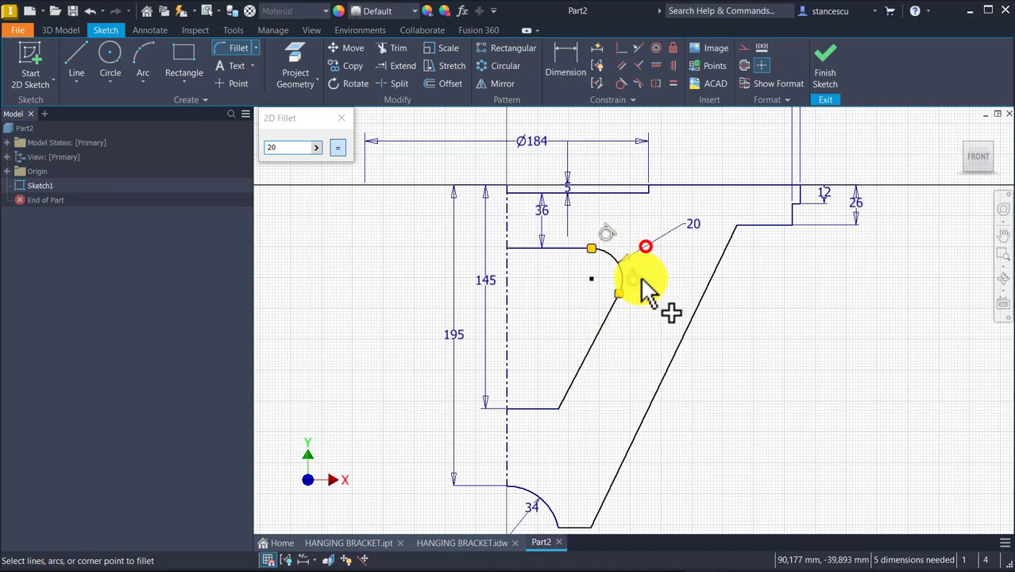
{"action": "left_click", "coordinate": [559, 411]}
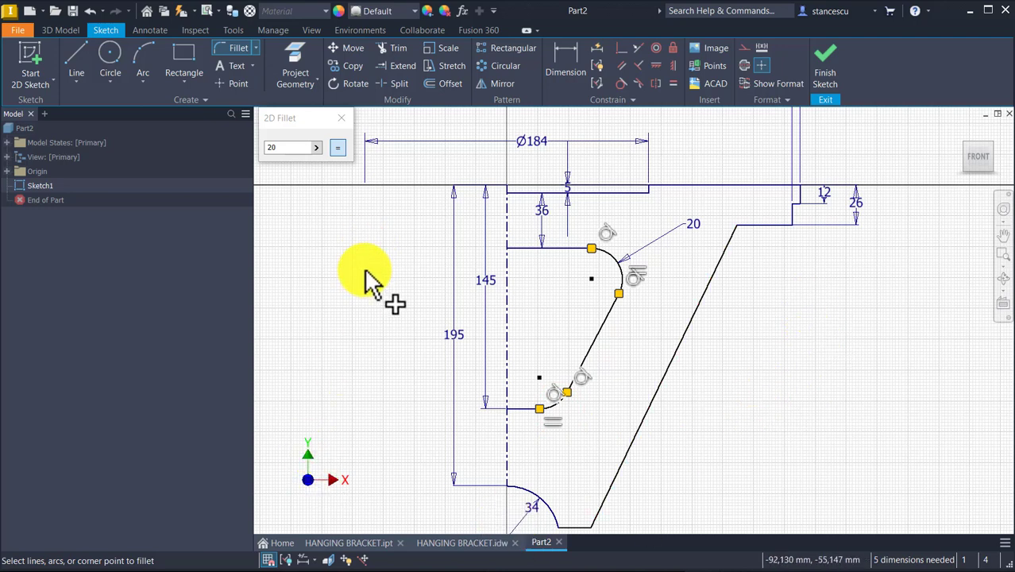
{"action": "left_click", "coordinate": [342, 117]}
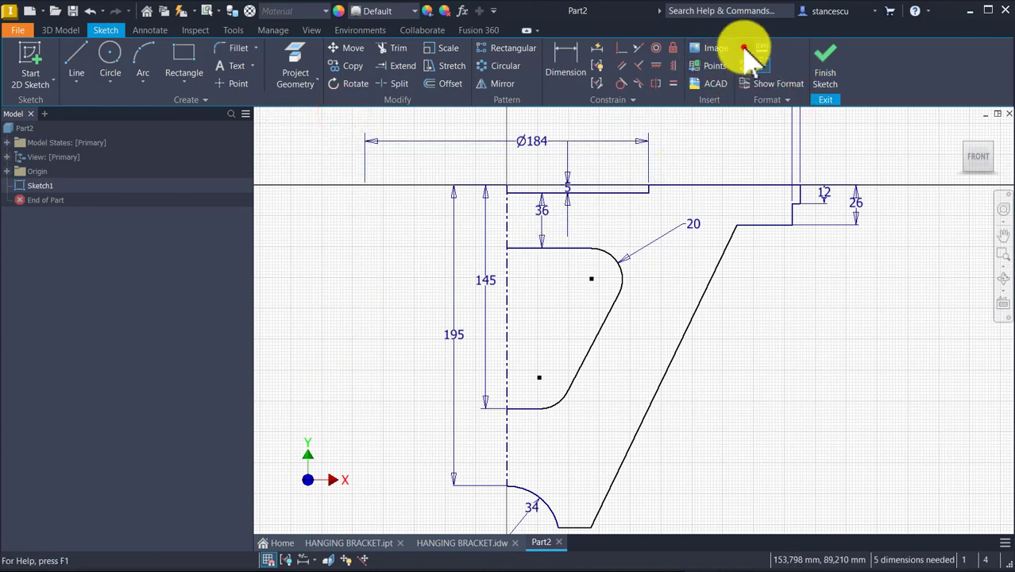
- Draw construction lines from the flange step corner: about 72 mm horizontally inward, down parallel to the pocket's slanted side, and horizontally to the centreline
{"action": "left_click", "coordinate": [745, 48]}
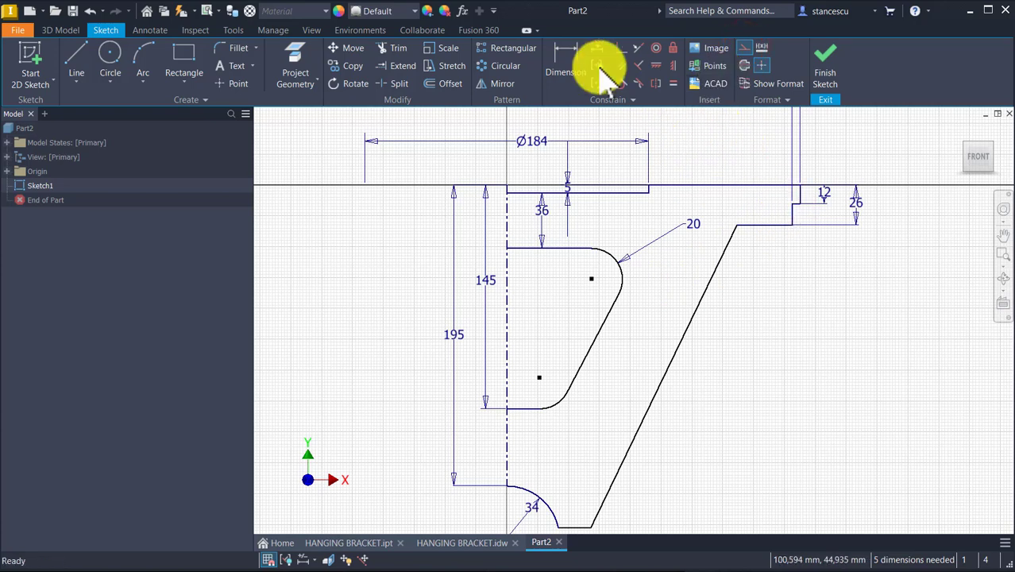
{"action": "left_click", "coordinate": [77, 56]}
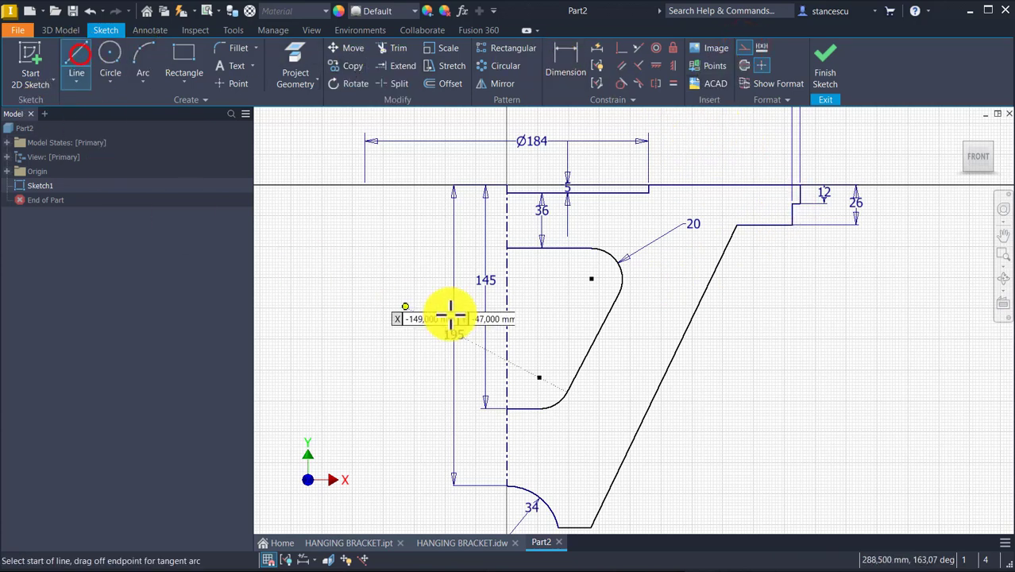
{"action": "left_click", "coordinate": [794, 201]}
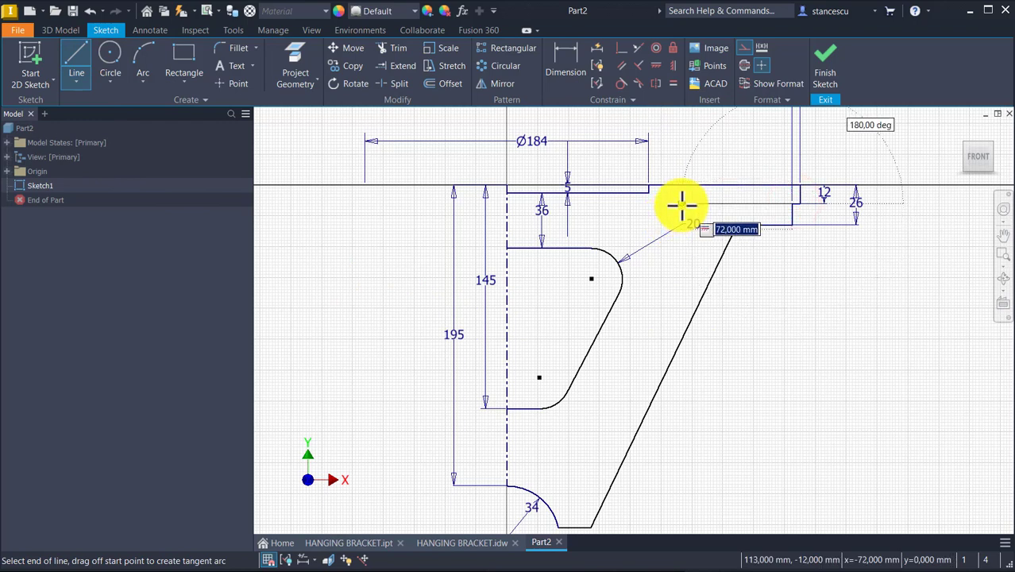
{"action": "left_click", "coordinate": [681, 205]}
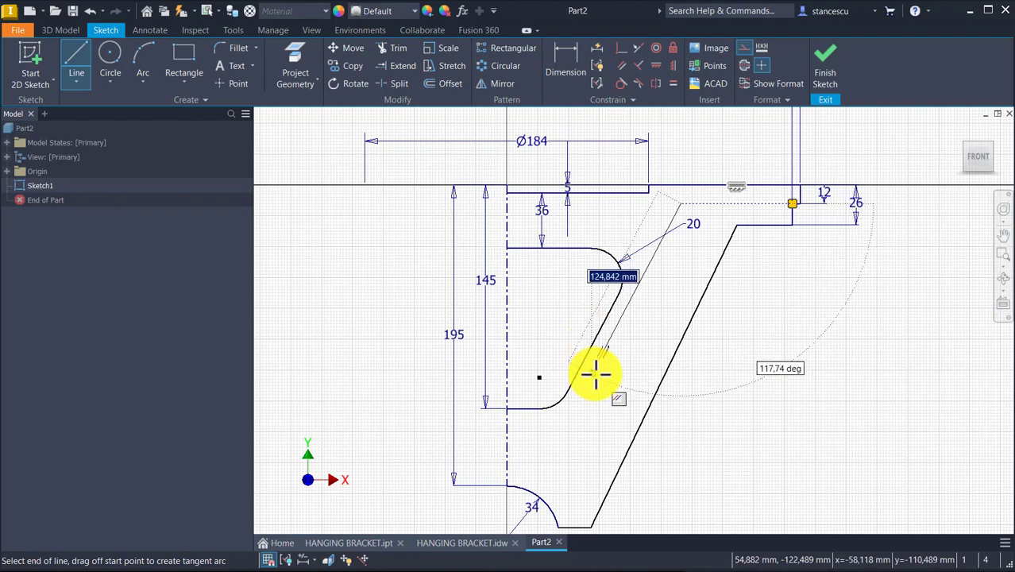
{"action": "left_click", "coordinate": [560, 433]}
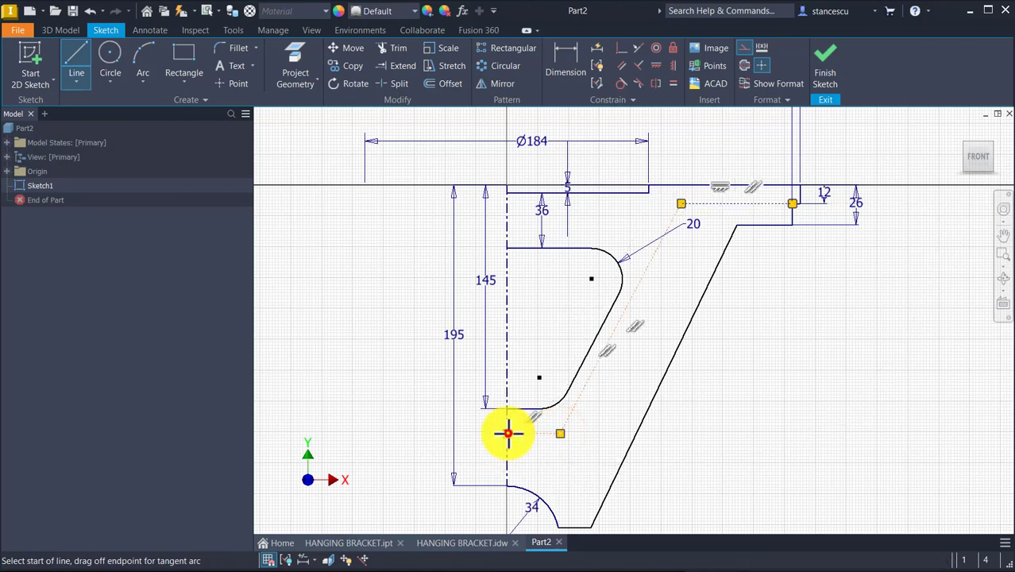
{"action": "key", "text": "Escape"}
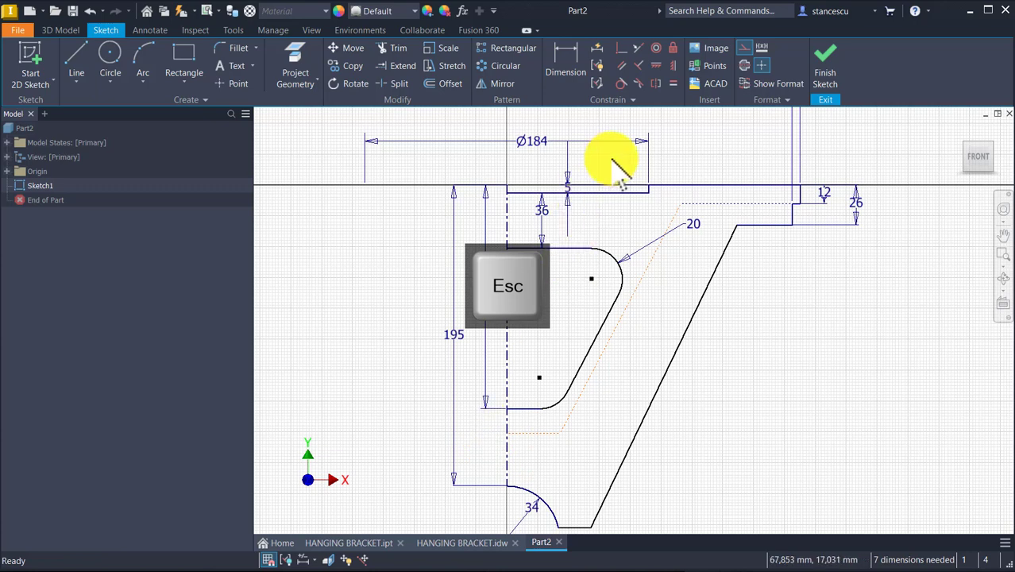
- Dimension the upper corner of the construction lines from the centreline as a 212 mm diameter
{"action": "left_click", "coordinate": [566, 73]}
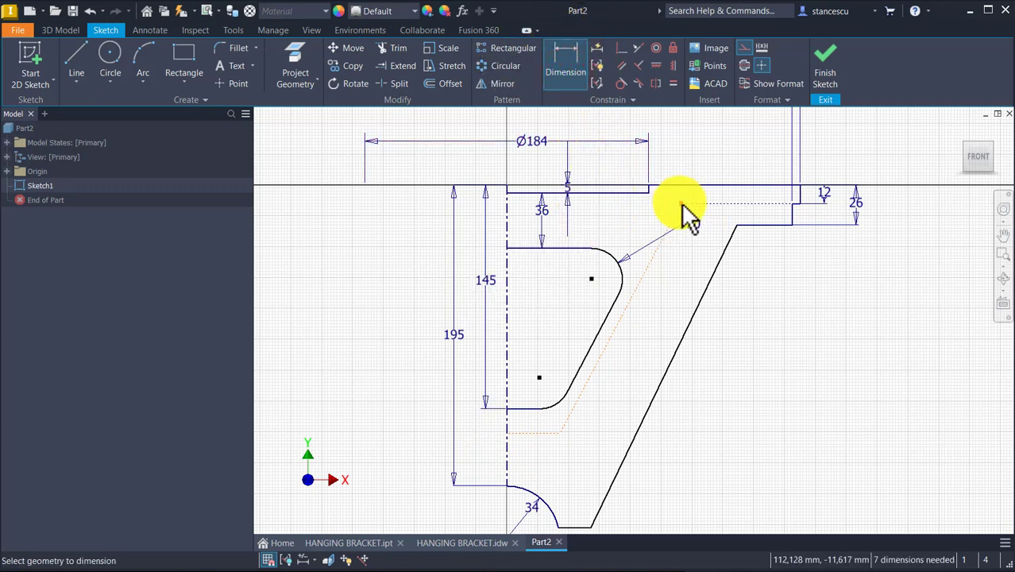
{"action": "middle_click_drag", "start_coordinate": [688, 224], "coordinate": [704, 335]}
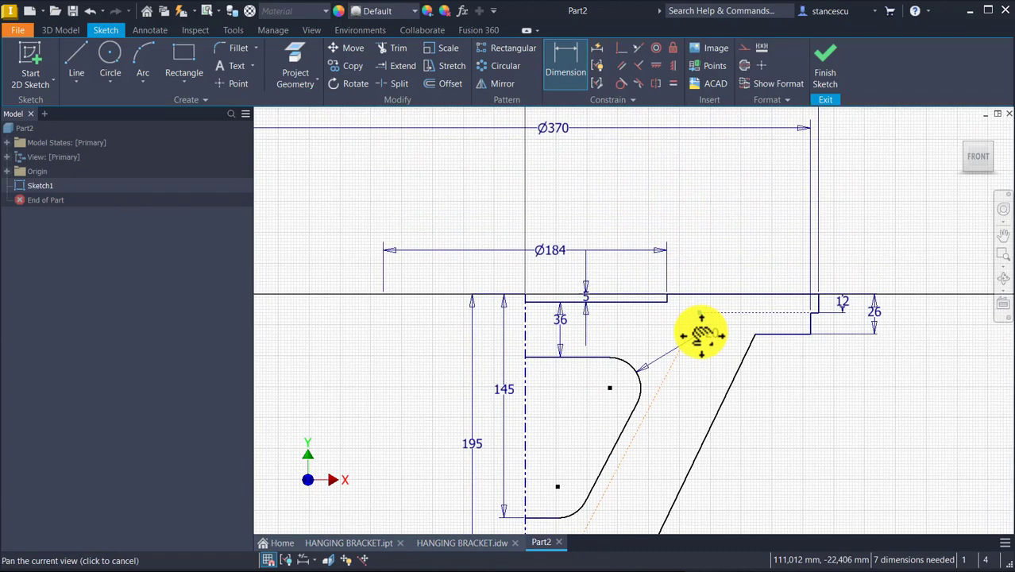
{"action": "left_click", "coordinate": [528, 342]}
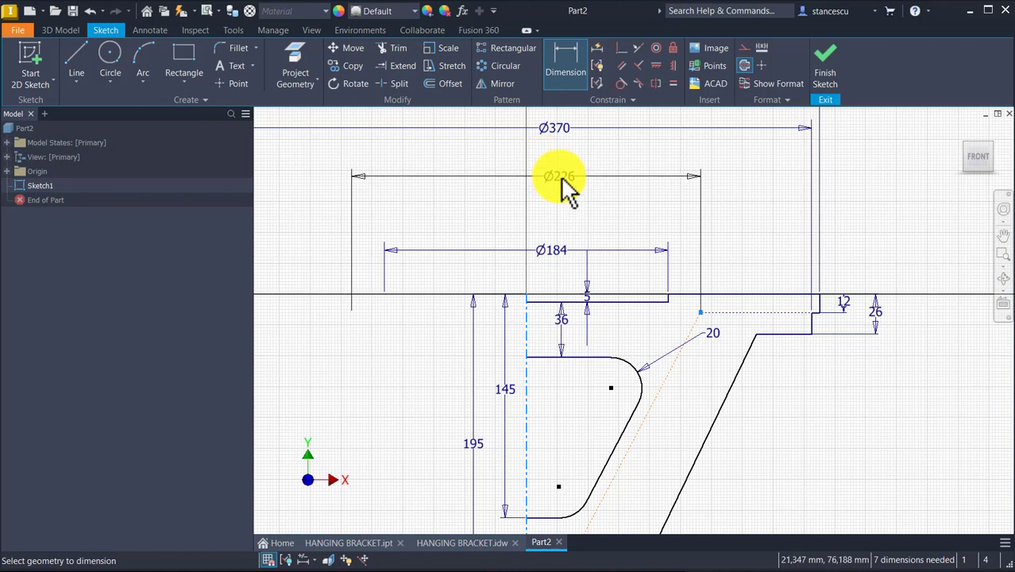
{"action": "left_click", "coordinate": [561, 177]}
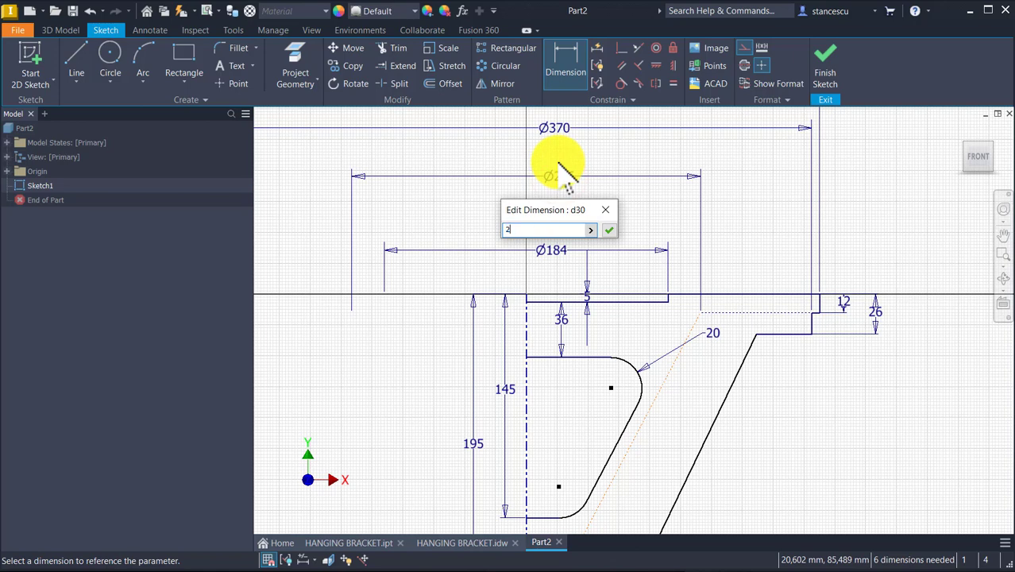
{"action": "type", "text": "212"}
{"action": "key", "text": "Return"}
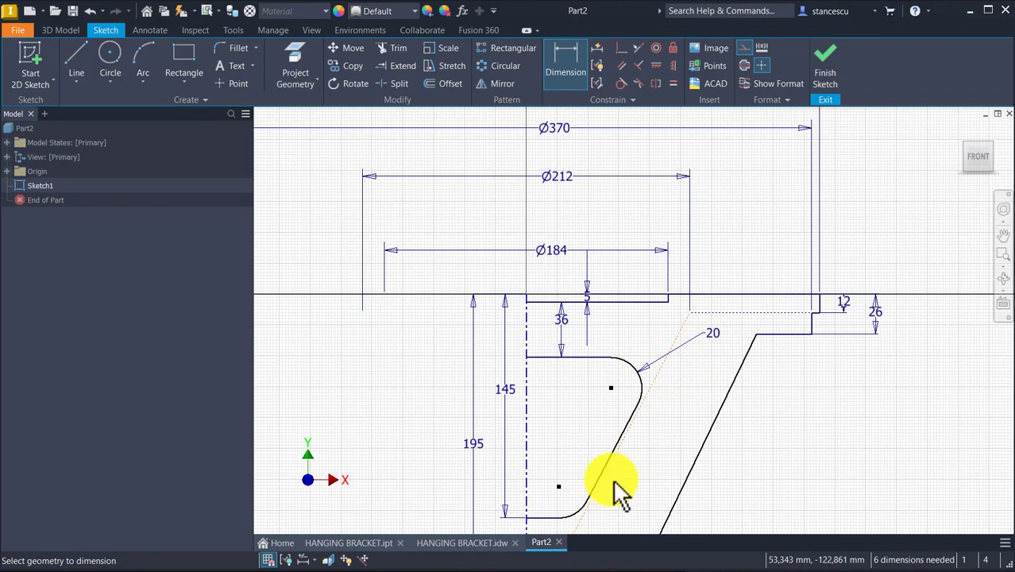
{"action": "scroll", "coordinate": [616, 483], "scroll_direction": "up", "scroll_amount": 3}
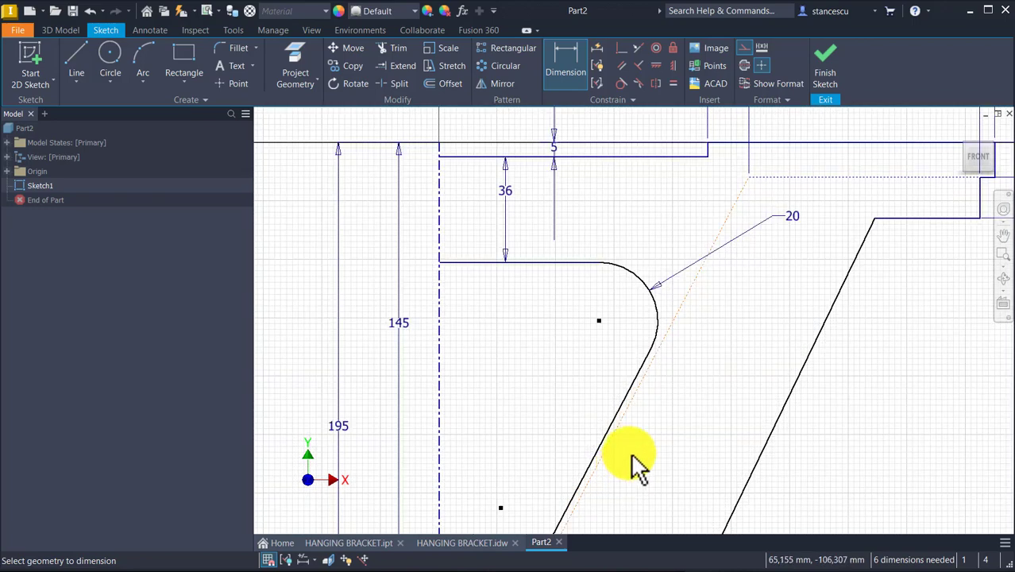
- Dimension the slanted construction line 8 mm from the pocket's slanted side
{"action": "left_click", "coordinate": [637, 385]}
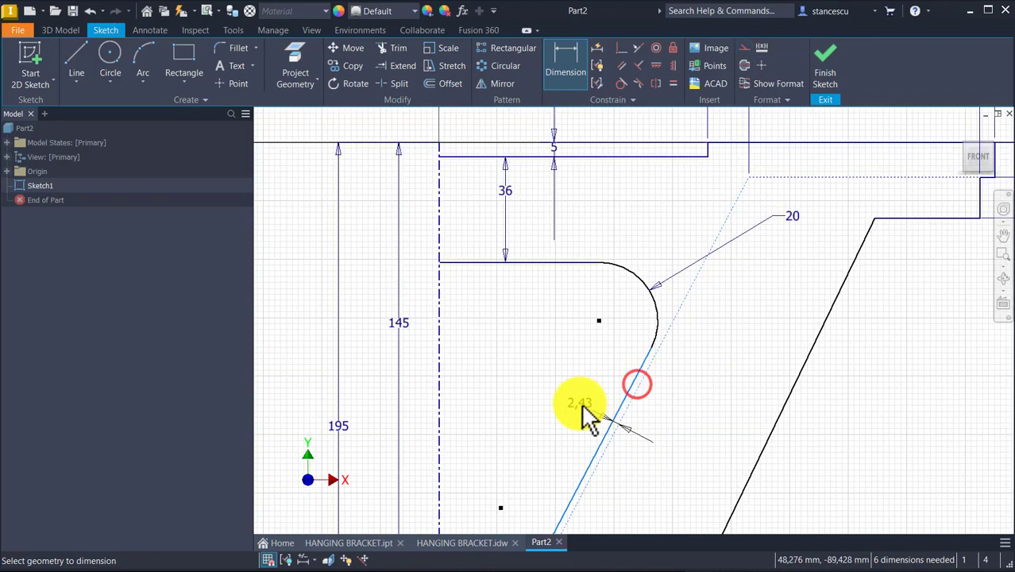
{"action": "left_click", "coordinate": [580, 409]}
{"action": "type", "text": "8"}
{"action": "key", "text": "Return"}
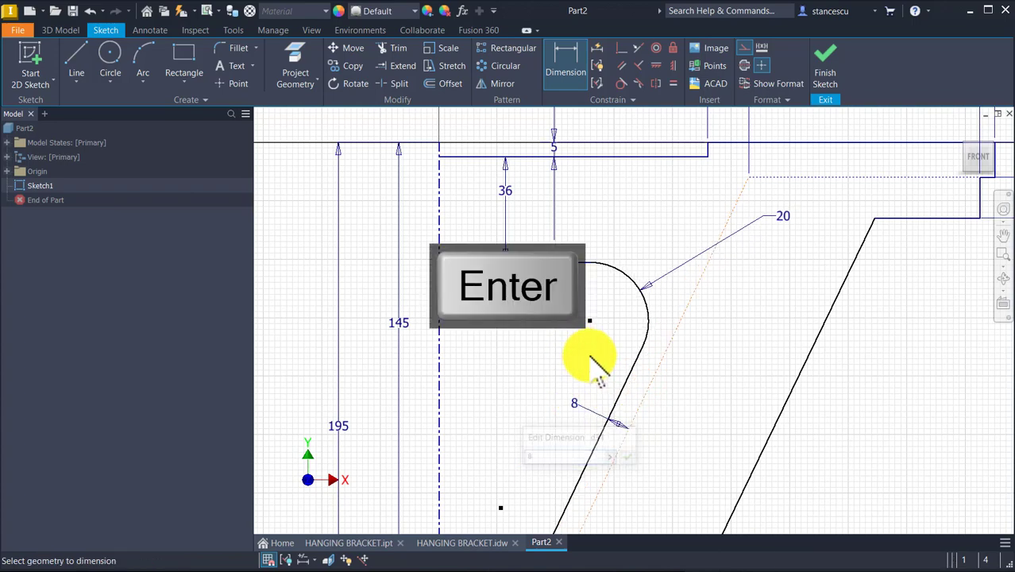
- Dimension the lower construction line from the pocket's lower edge, linking its value to the 8 mm slanted offset dimension (d31)
{"action": "middle_click_drag", "start_coordinate": [748, 390], "coordinate": [802, 149]}
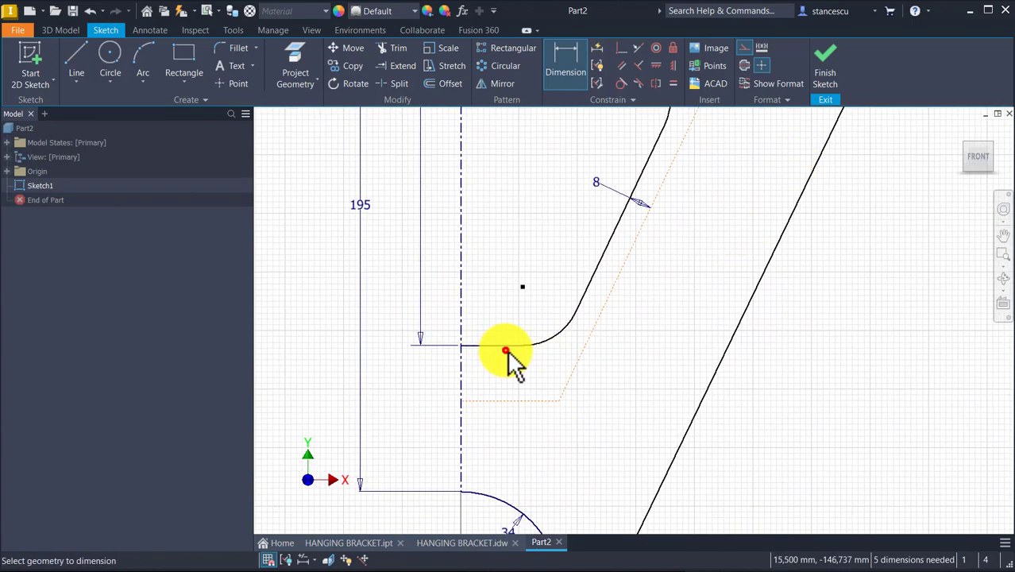
{"action": "left_click", "coordinate": [481, 345]}
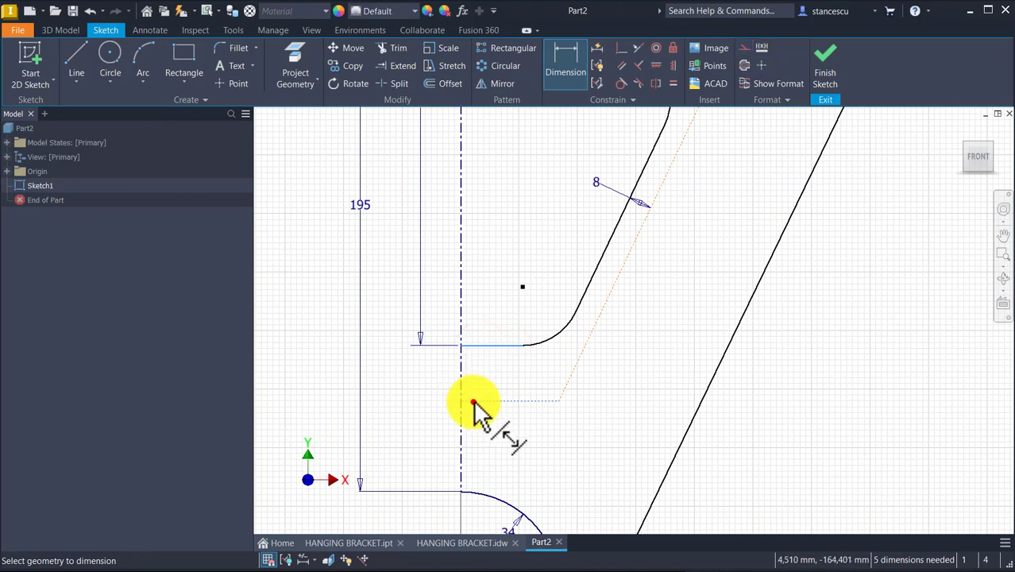
{"action": "left_click", "coordinate": [475, 402]}
{"action": "left_click", "coordinate": [482, 368]}
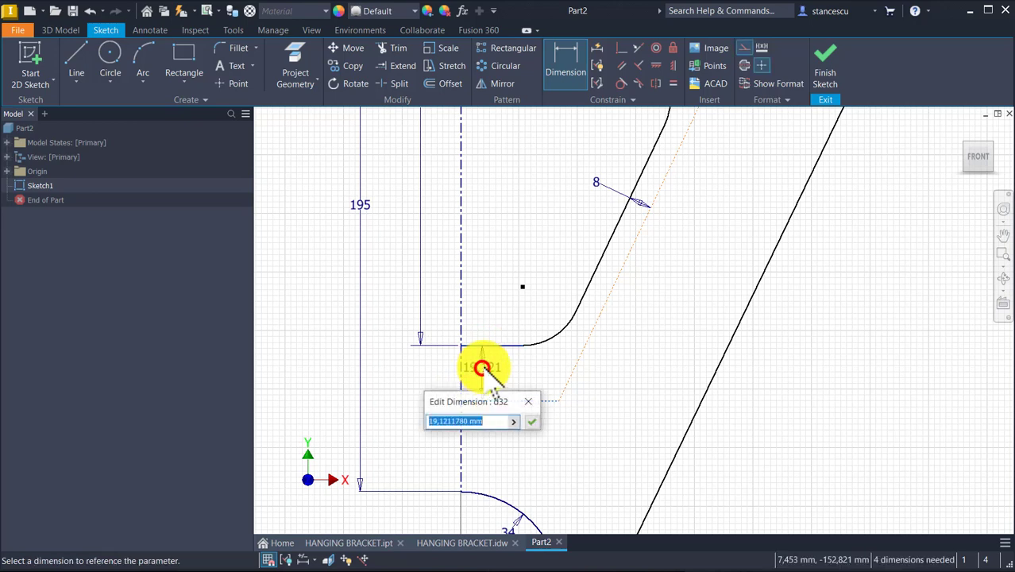
{"action": "left_click", "coordinate": [596, 182]}
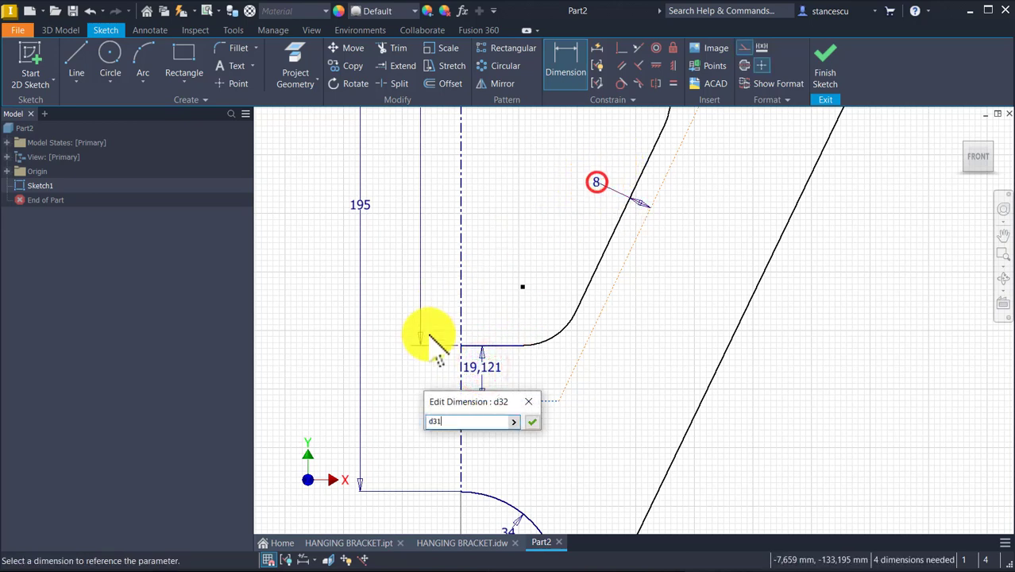
{"action": "left_click", "coordinate": [539, 425]}
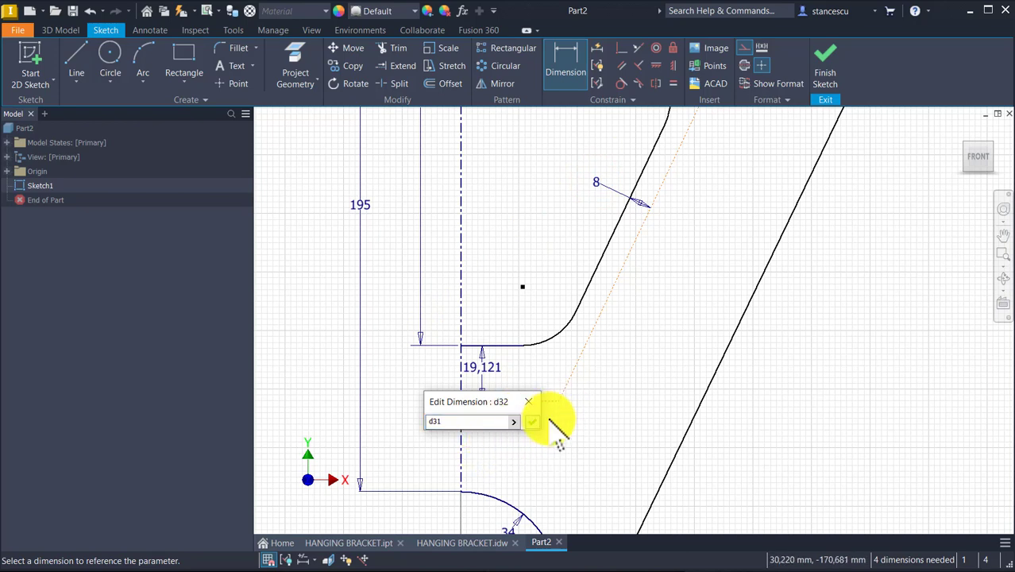
{"action": "left_click", "coordinate": [532, 424]}
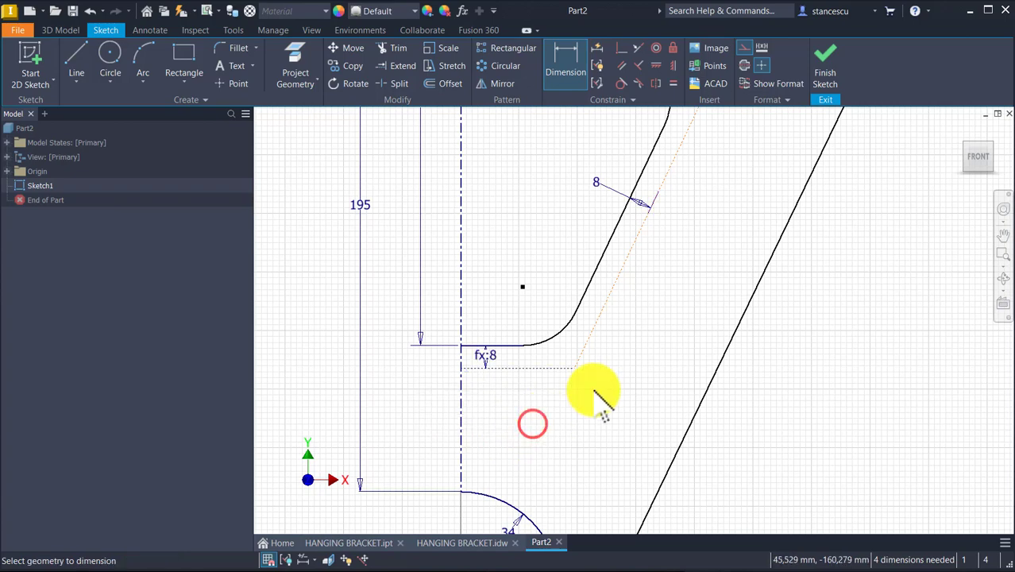
- Draw a three-point construction arc of about 47 mm radius outside the 34 mm arc, from the centreline to the profile's bottom edge
{"action": "middle_click_drag", "start_coordinate": [600, 401], "coordinate": [605, 284]}
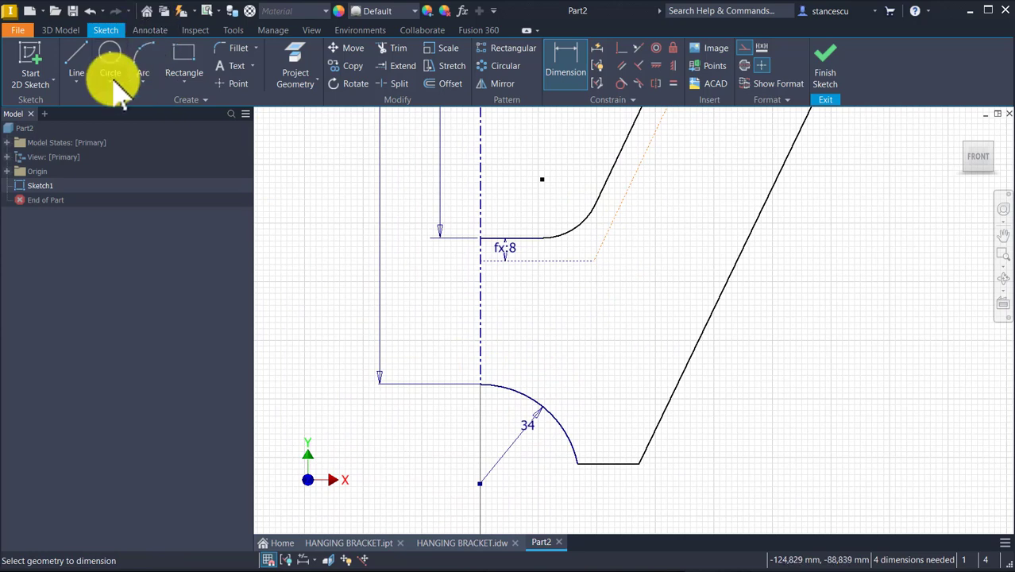
{"action": "left_click", "coordinate": [140, 52]}
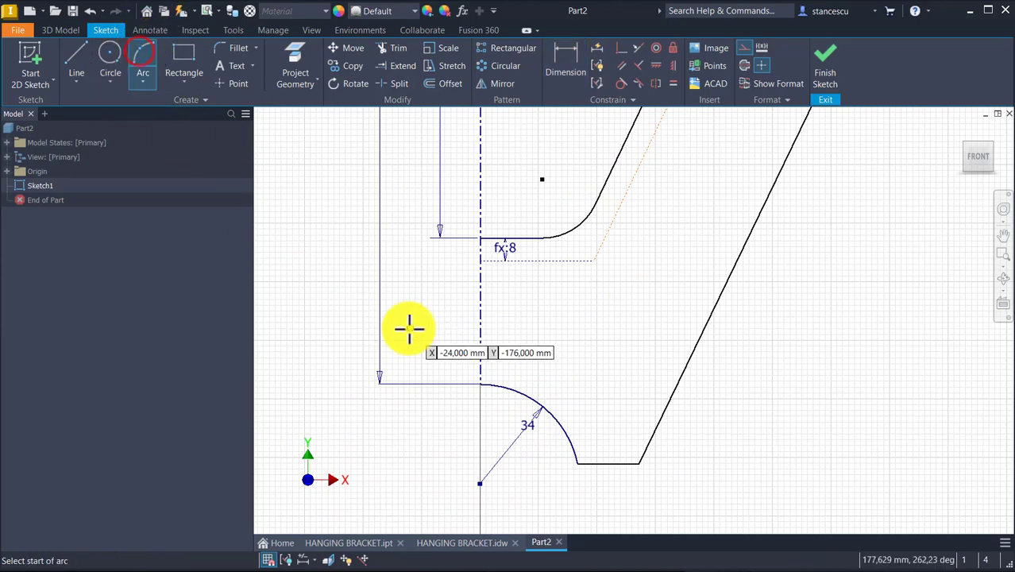
{"action": "left_click", "coordinate": [479, 354]}
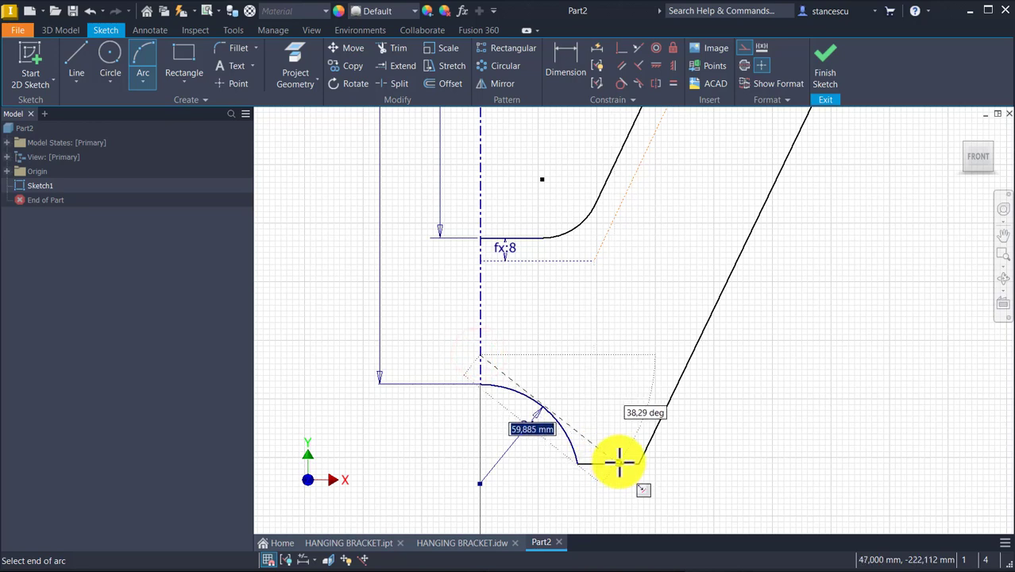
{"action": "left_click", "coordinate": [618, 463]}
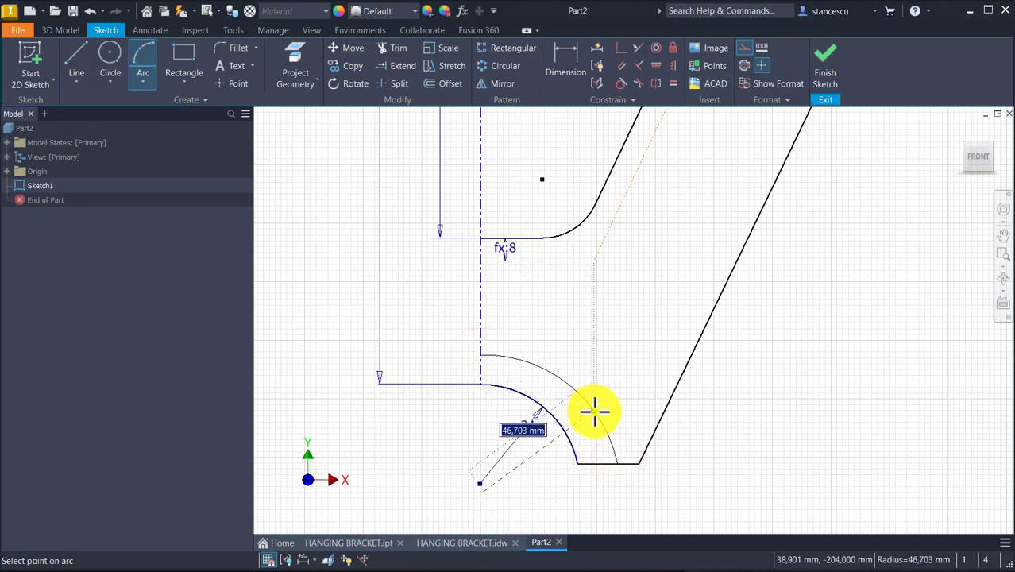
{"action": "left_click", "coordinate": [594, 412]}
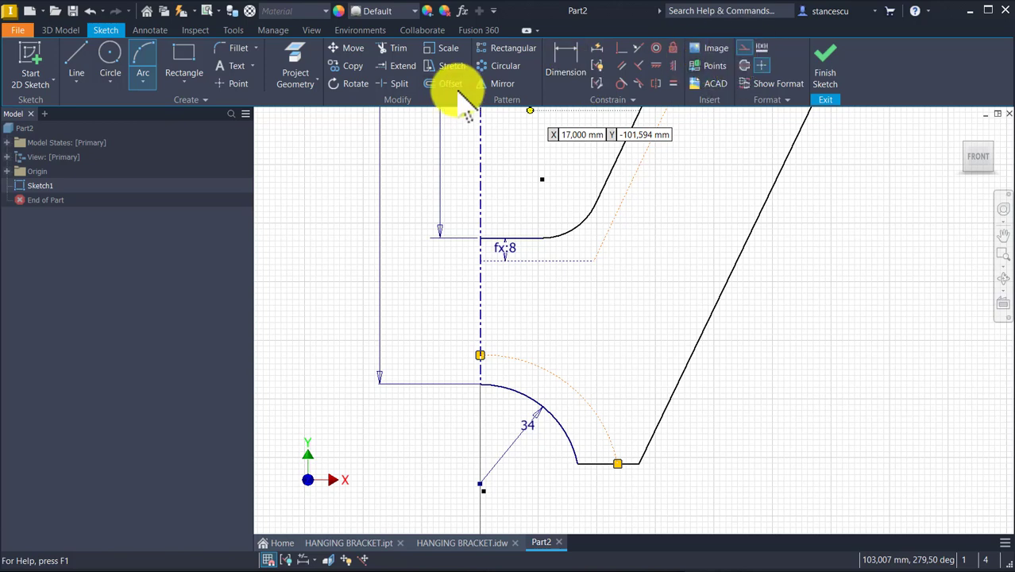
- Make the construction arc's centre coincident with the centre of the 34 mm arc
{"action": "left_click", "coordinate": [620, 48]}
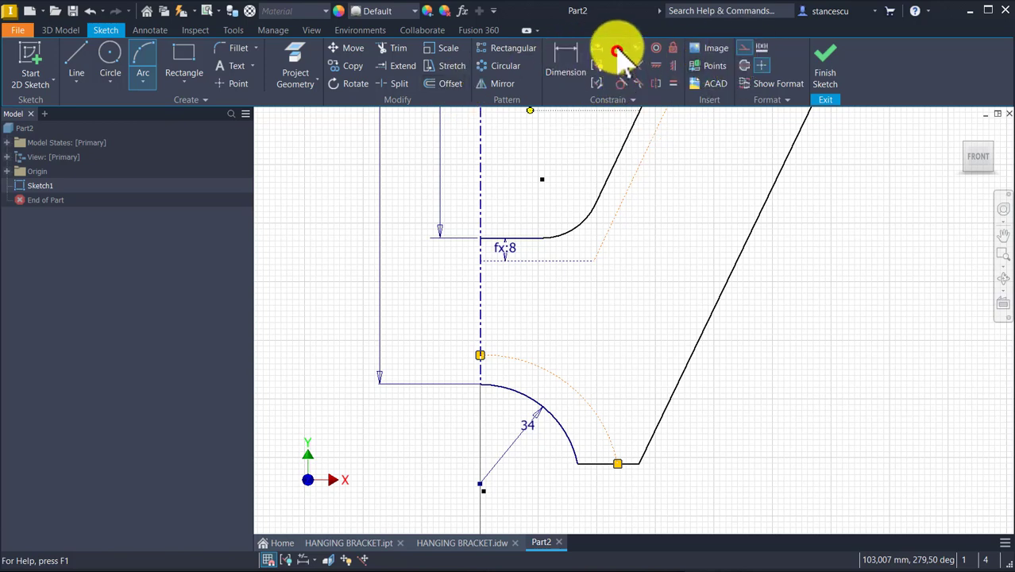
{"action": "left_click", "coordinate": [481, 486]}
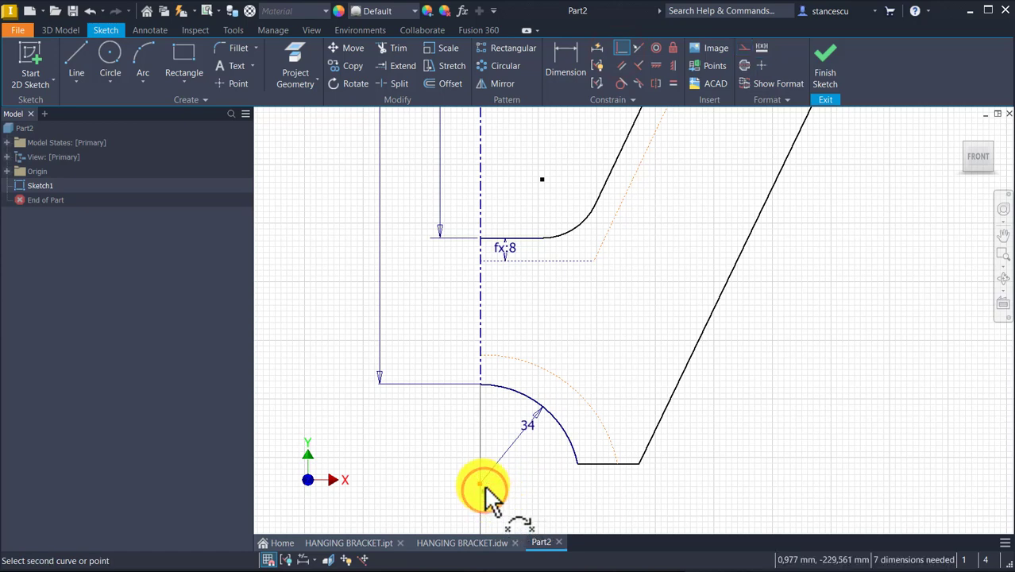
{"action": "left_click", "coordinate": [483, 486]}
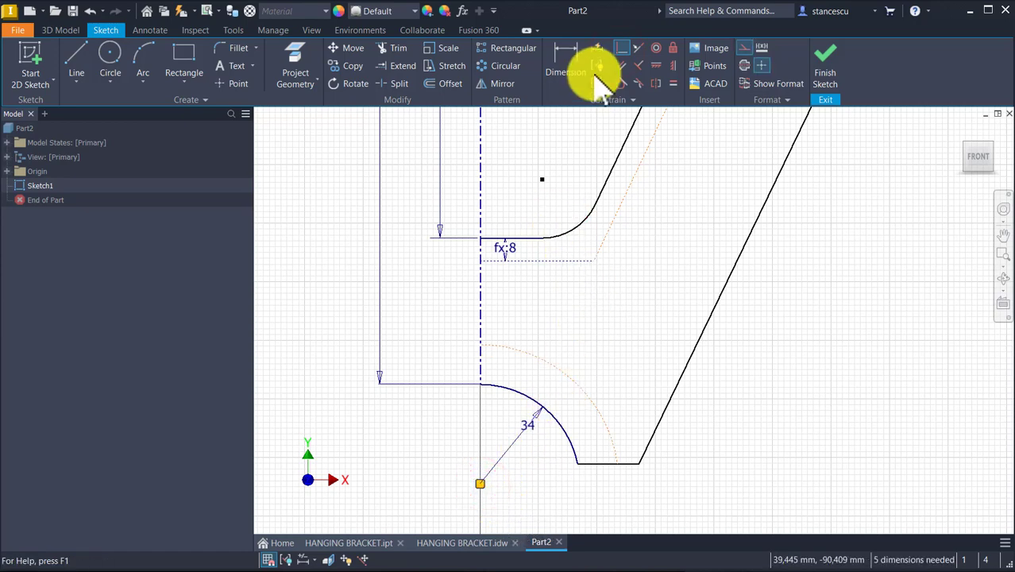
- Dimension the gap between the 34 mm arc and the construction arc as 8 mm
{"action": "left_click", "coordinate": [568, 60]}
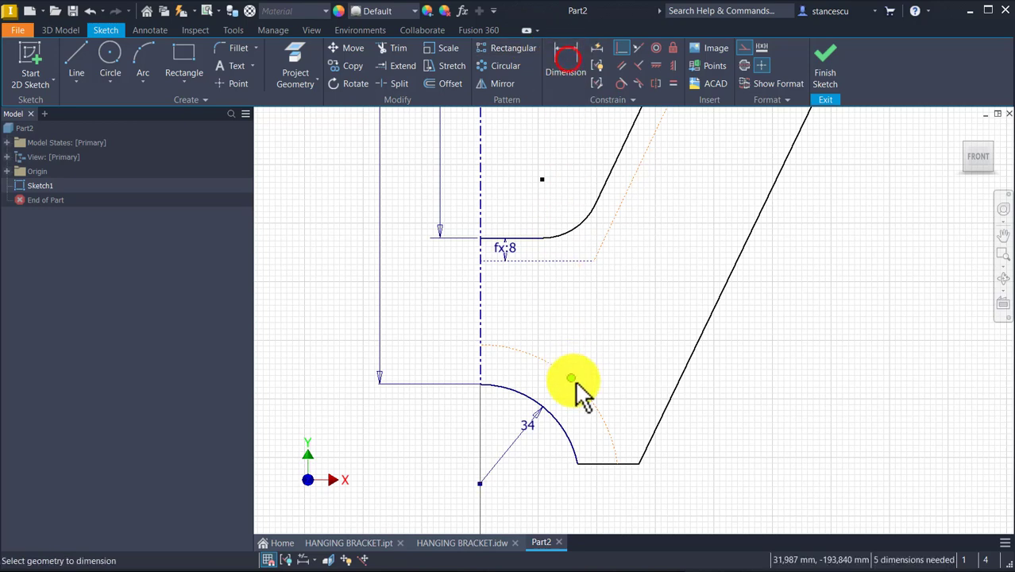
{"action": "left_click", "coordinate": [564, 435]}
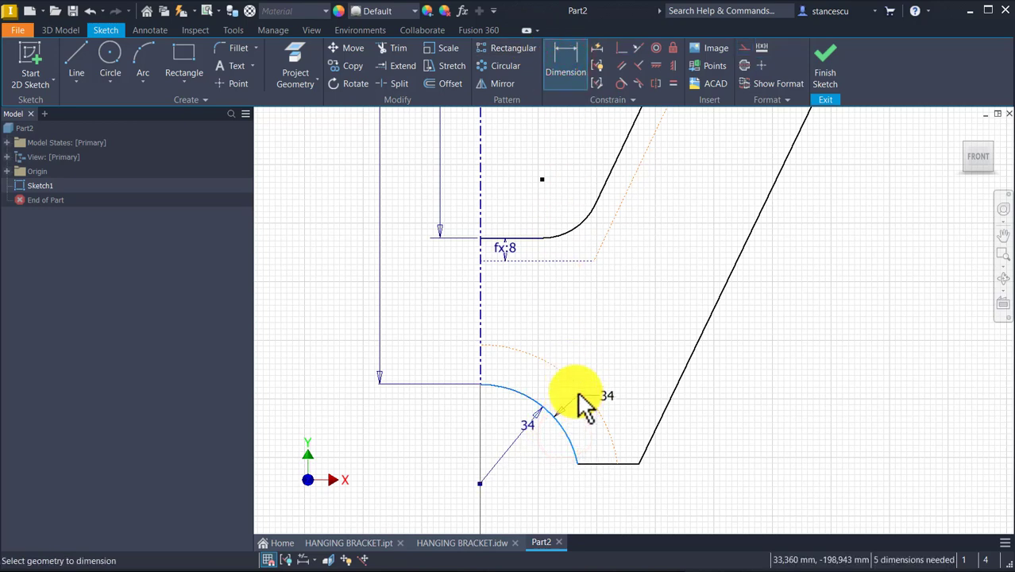
{"action": "left_click", "coordinate": [577, 394]}
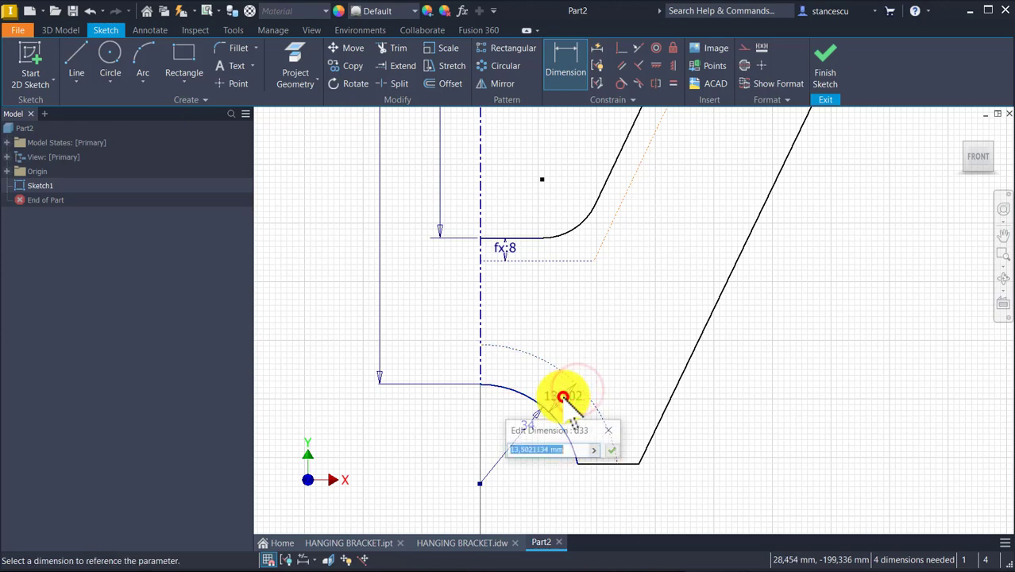
{"action": "type", "text": "8"}
{"action": "key", "text": "Return"}
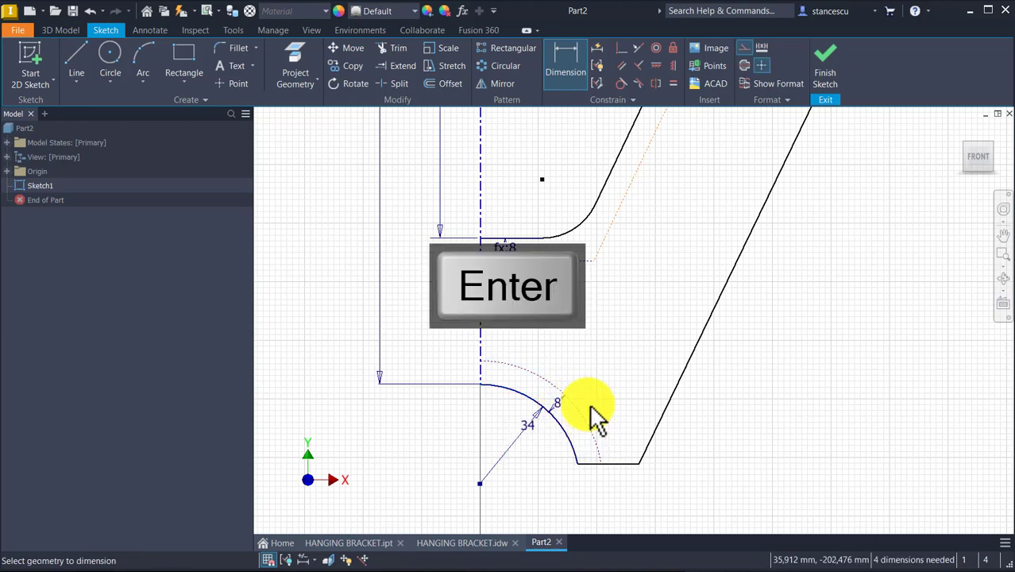
- Draw a construction line from the flange underside parallel to the outer slanted side, and close it horizontally to the profile's lower outer corner
{"action": "scroll", "coordinate": [798, 365], "scroll_direction": "down", "scroll_amount": 4}
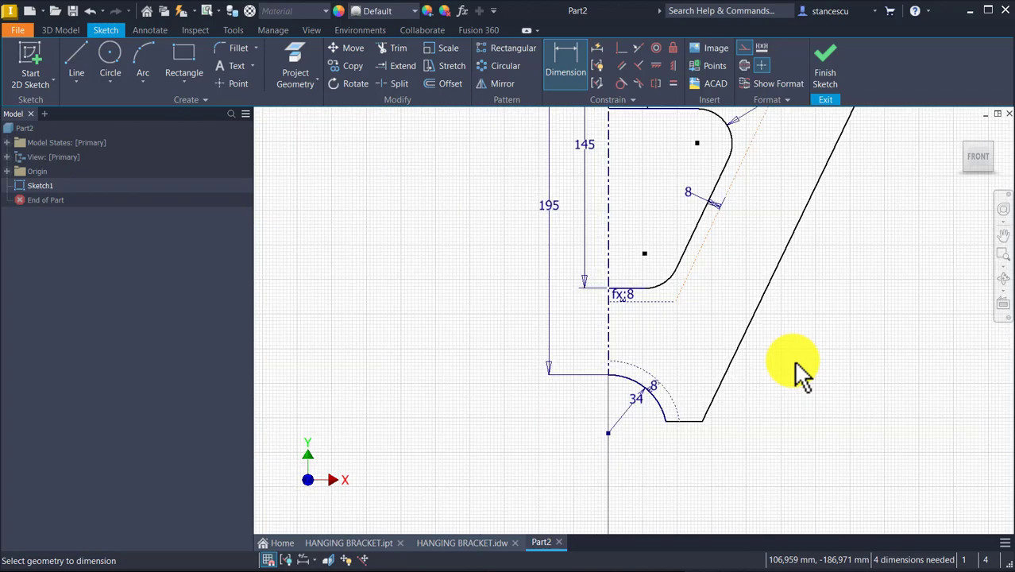
{"action": "mouse_move", "coordinate": [797, 363]}
{"action": "middle_mouse_down"}
{"action": "mouse_move", "coordinate": [558, 549]}
{"action": "mouse_move", "coordinate": [581, 443]}
{"action": "middle_mouse_up"}
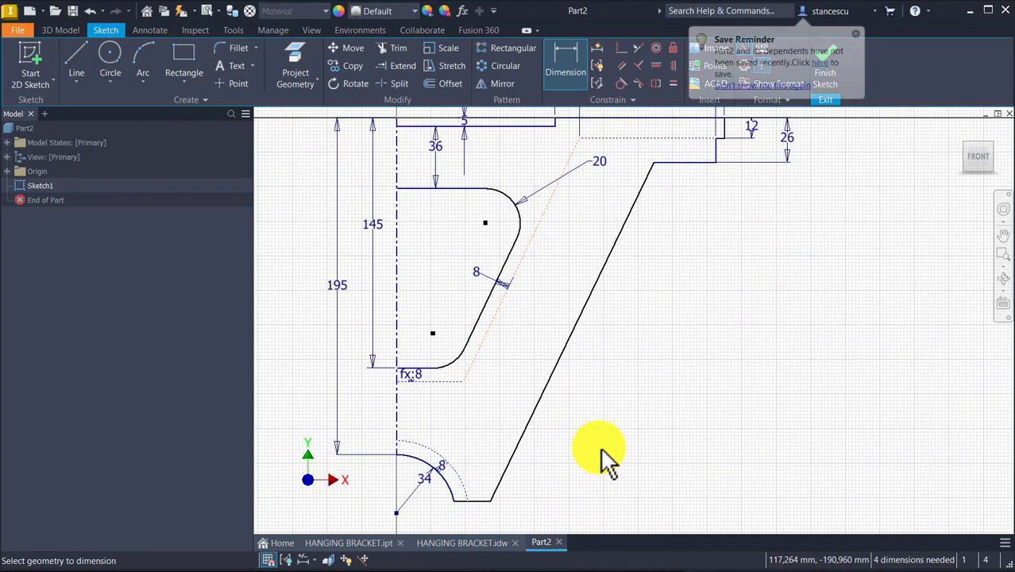
{"action": "left_click", "coordinate": [75, 55]}
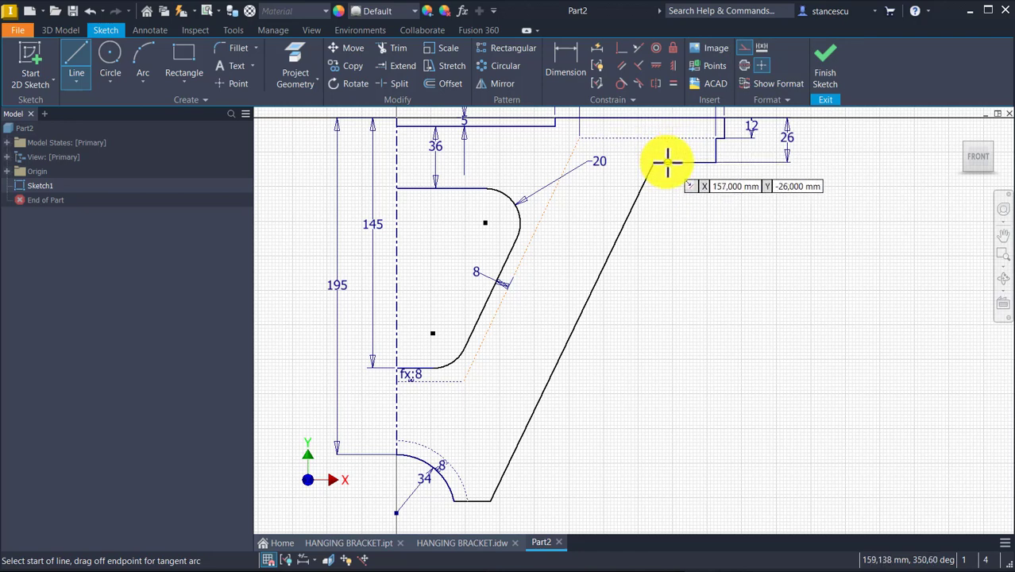
{"action": "left_click", "coordinate": [667, 163]}
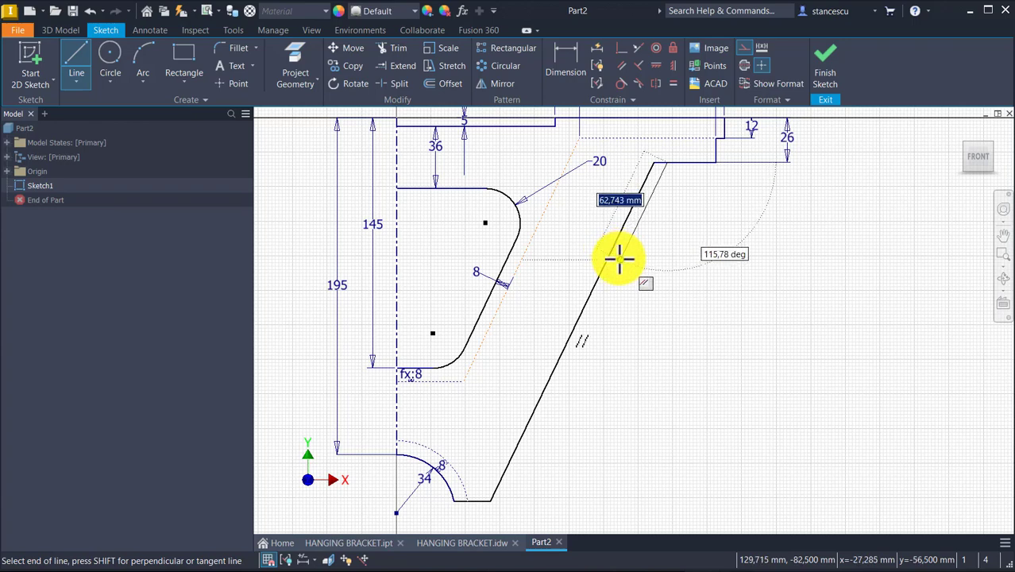
{"action": "left_click", "coordinate": [503, 491]}
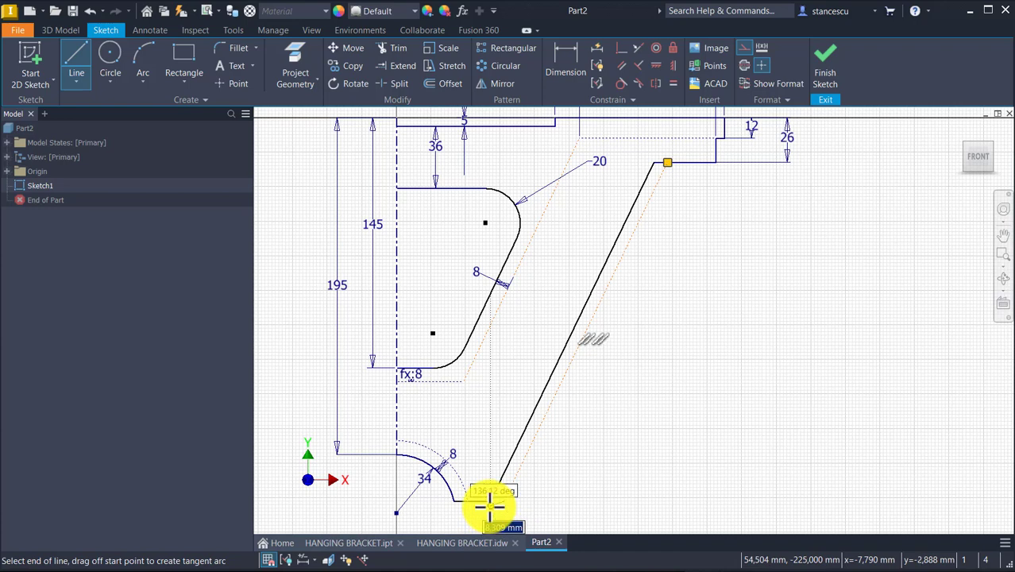
{"action": "left_click", "coordinate": [490, 500]}
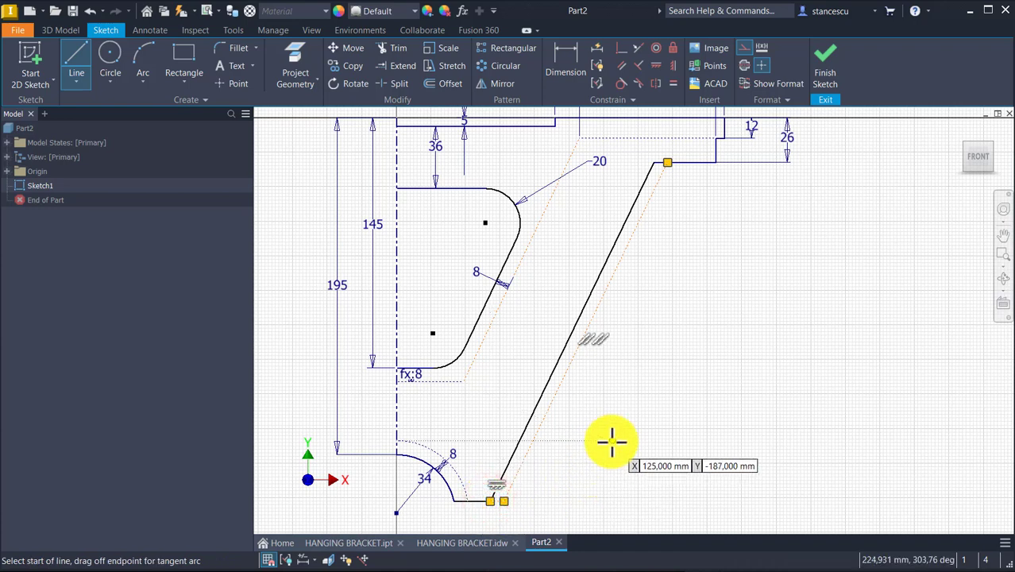
{"action": "key", "text": "Escape"}
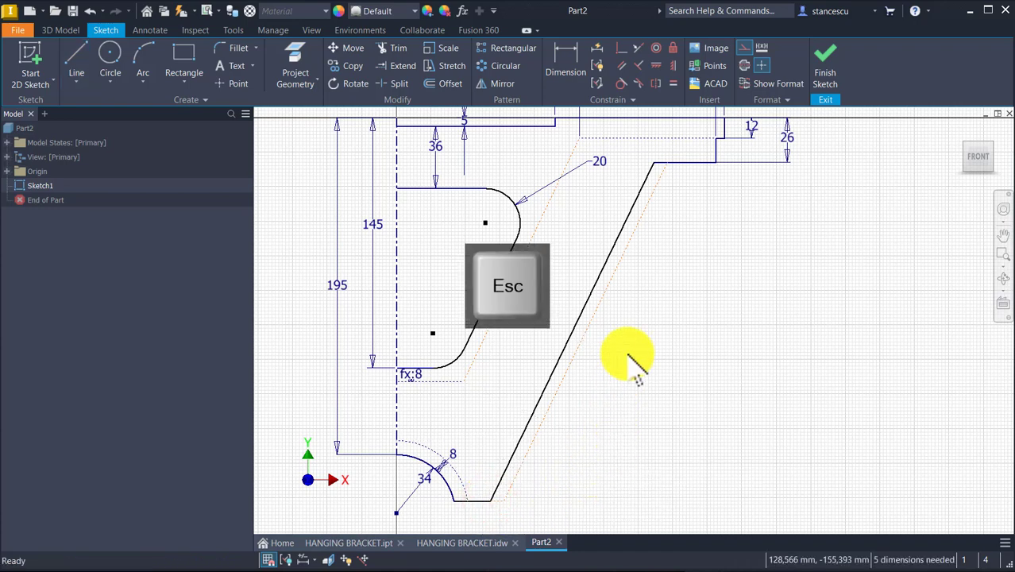
- Dimension the outer construction line 8 mm from the profile's outer slanted side
{"action": "left_click", "coordinate": [565, 68]}
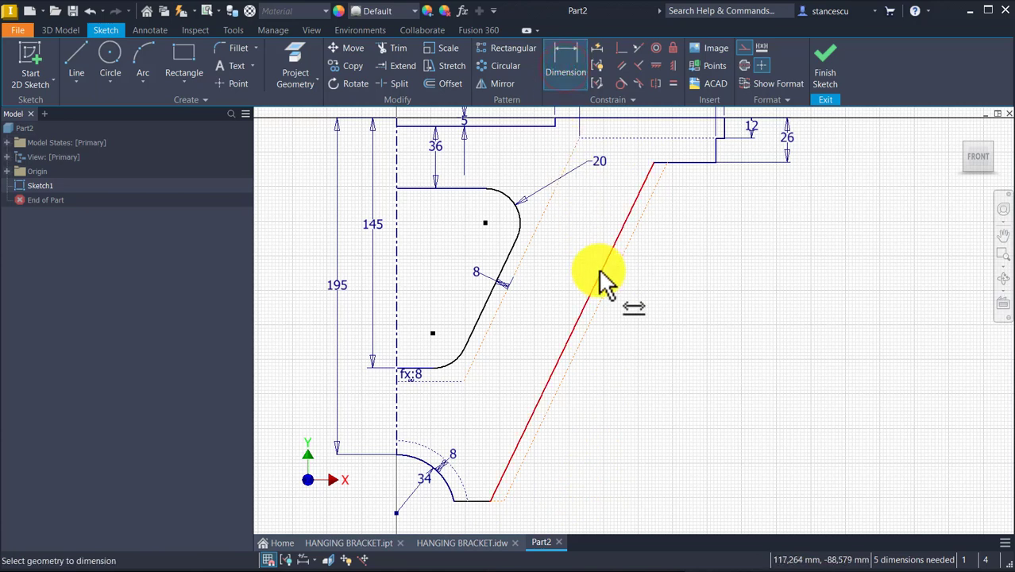
{"action": "left_click", "coordinate": [598, 271]}
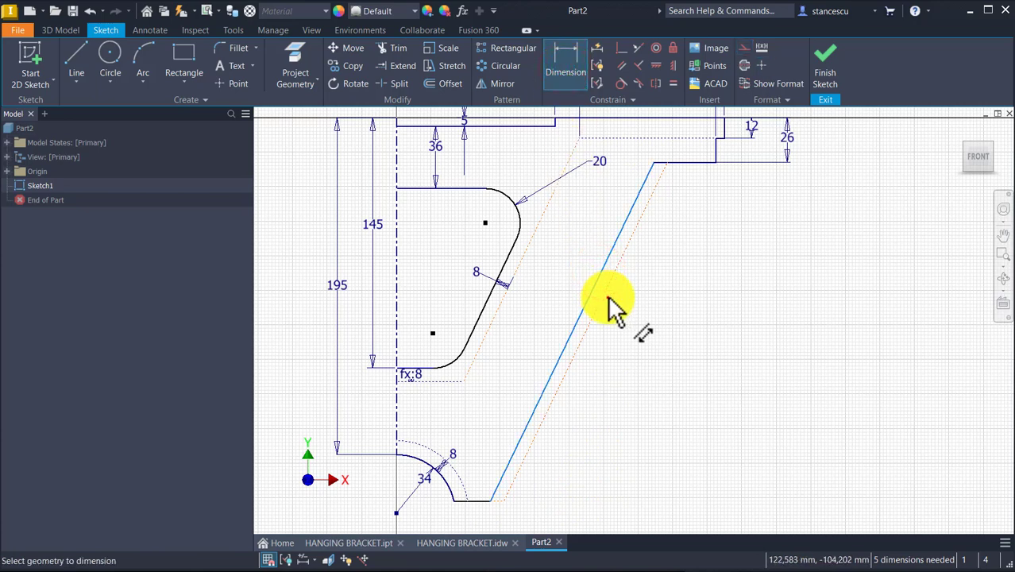
{"action": "left_click", "coordinate": [609, 299]}
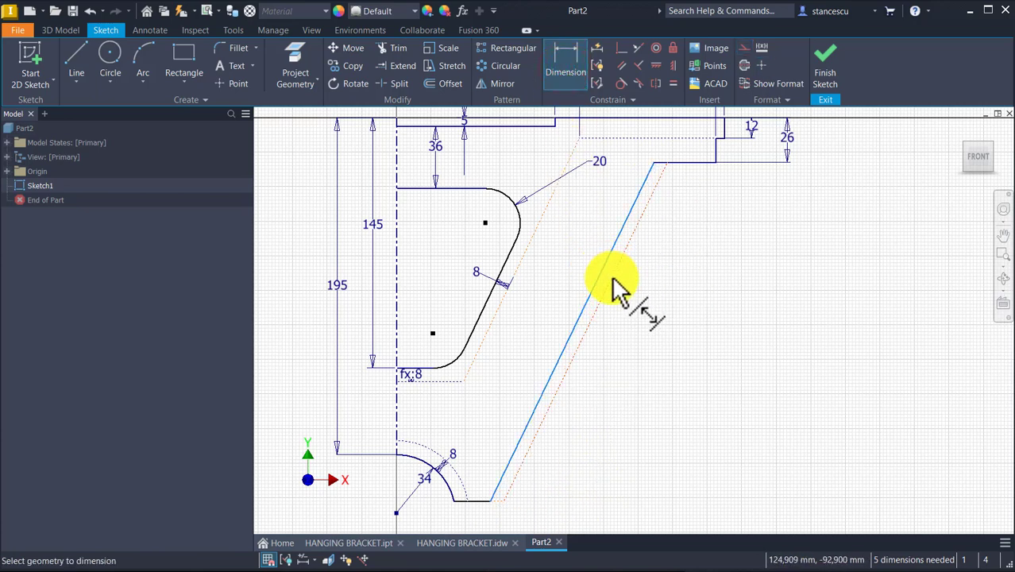
{"action": "left_click", "coordinate": [612, 278]}
{"action": "left_click", "coordinate": [634, 314]}
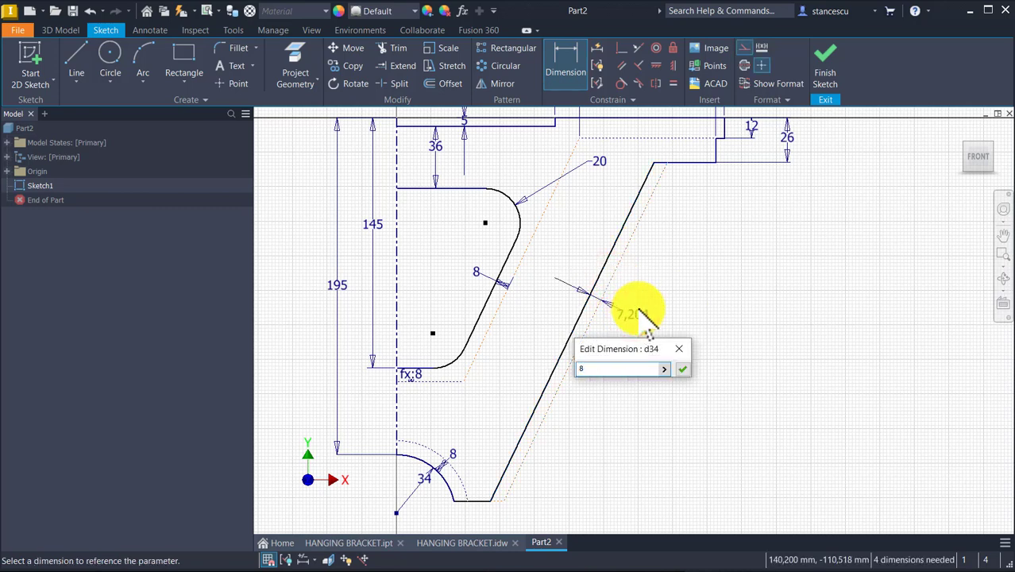
{"action": "key", "text": "Return"}
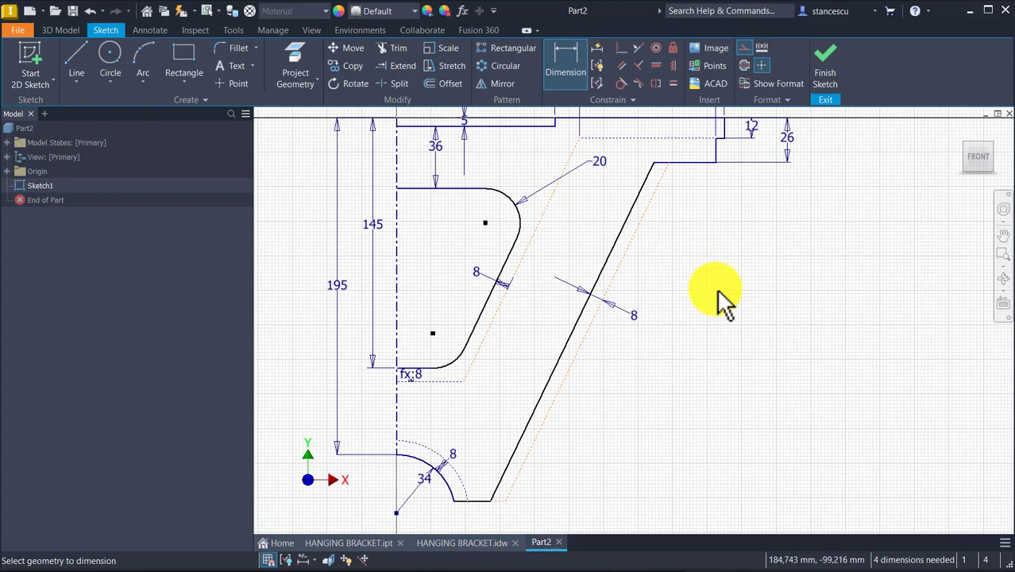
- Dimension the lower corner of the inner construction lines from the centreline as a 110 mm diameter
{"action": "key", "text": "Home"}
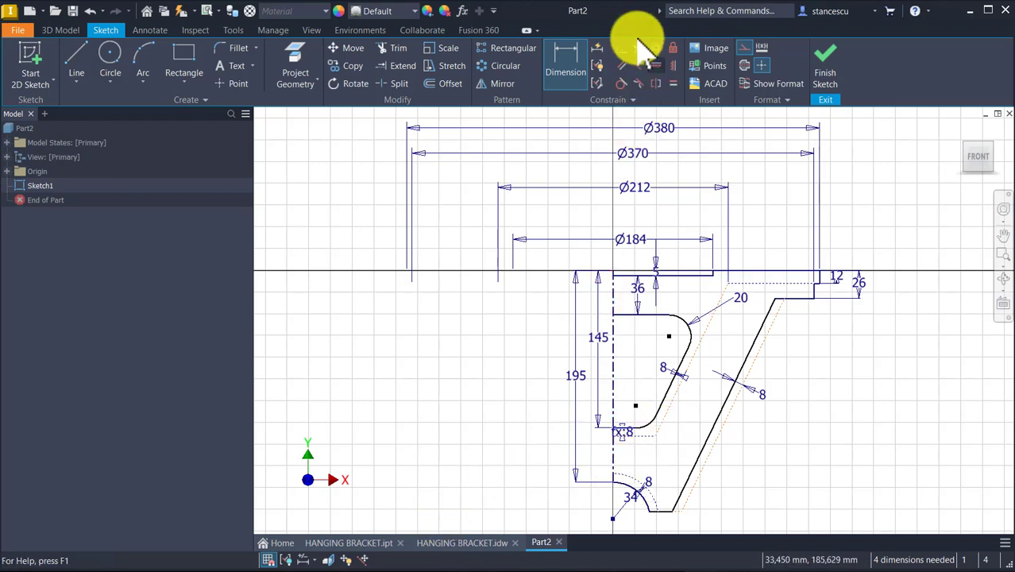
{"action": "left_click", "coordinate": [655, 436]}
{"action": "left_click", "coordinate": [614, 454]}
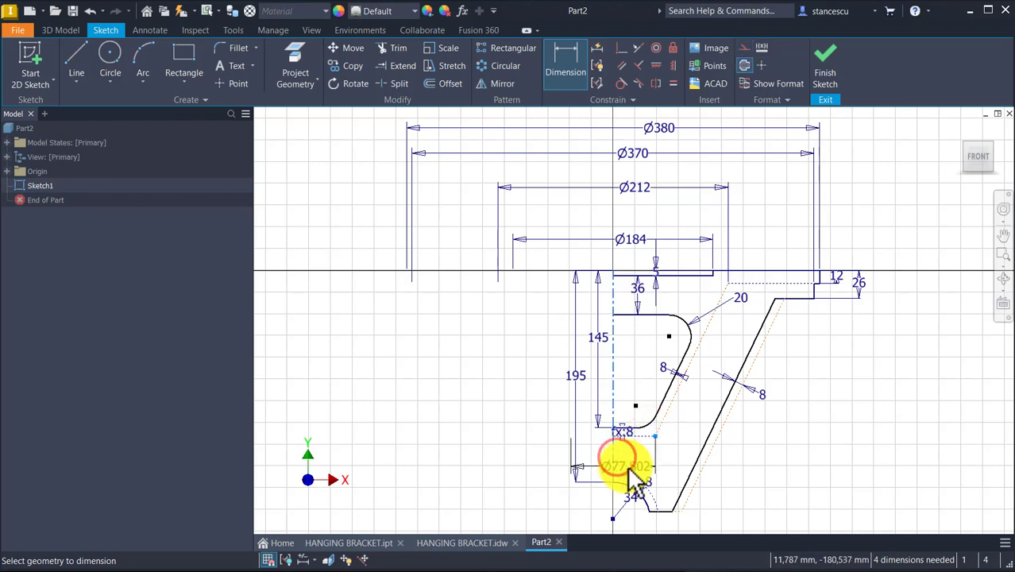
{"action": "left_click", "coordinate": [628, 472]}
{"action": "type", "text": "110"}
{"action": "key", "text": "Return"}
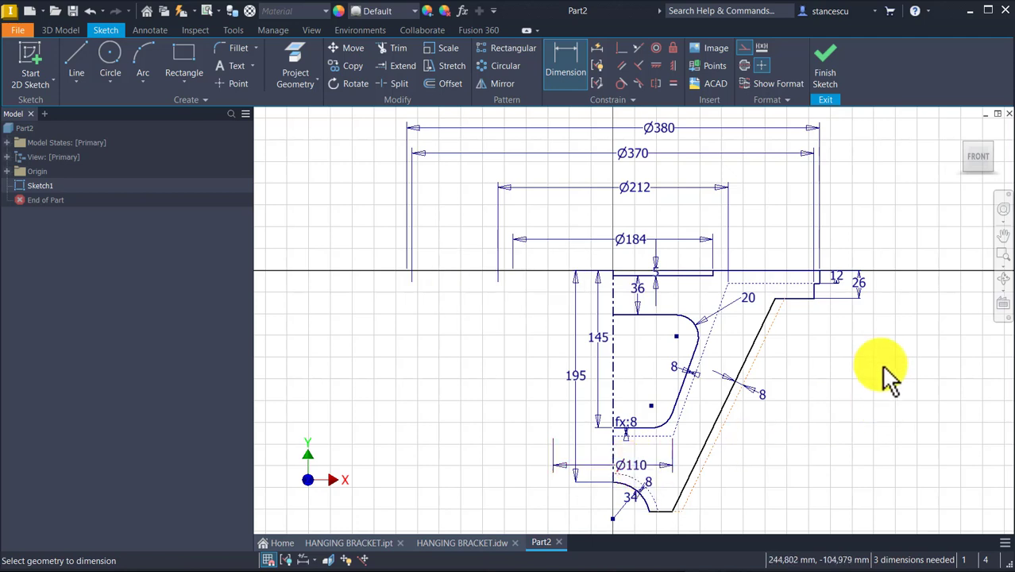
- Dimension the upper end of the outer slanted construction line from the centreline as a 254 mm diameter
{"action": "left_click", "coordinate": [784, 298]}
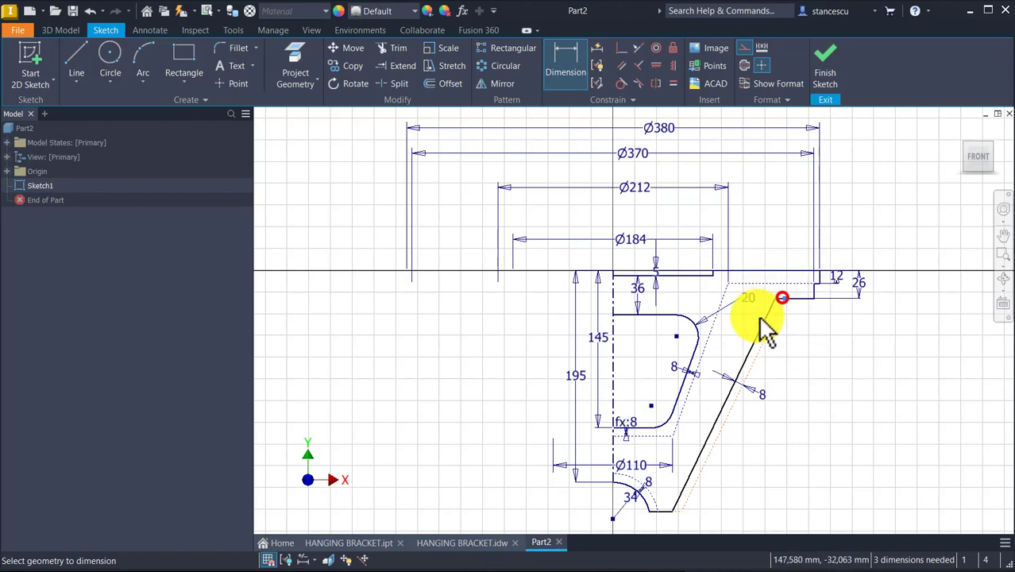
{"action": "left_click", "coordinate": [612, 325]}
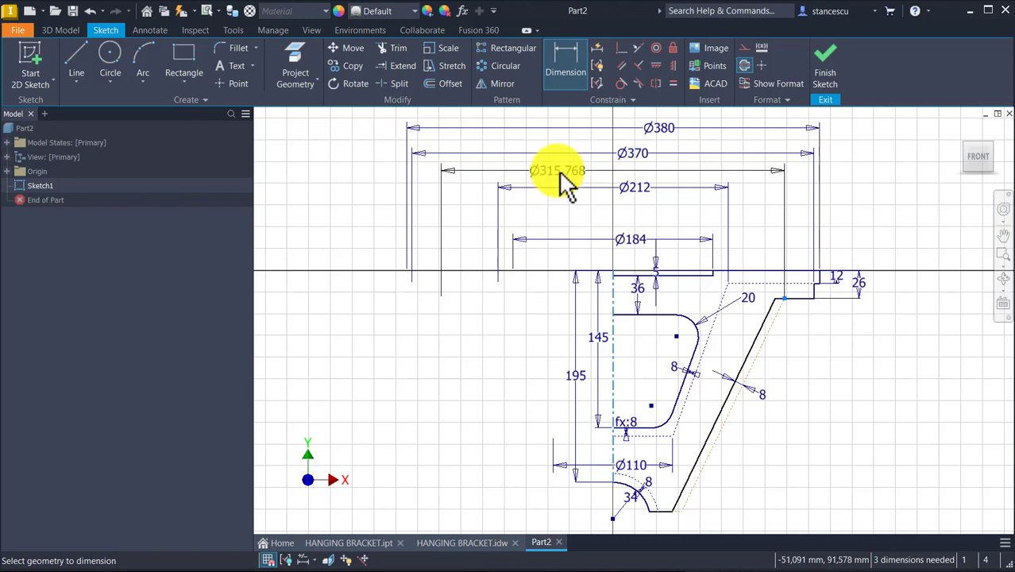
{"action": "left_click", "coordinate": [557, 172]}
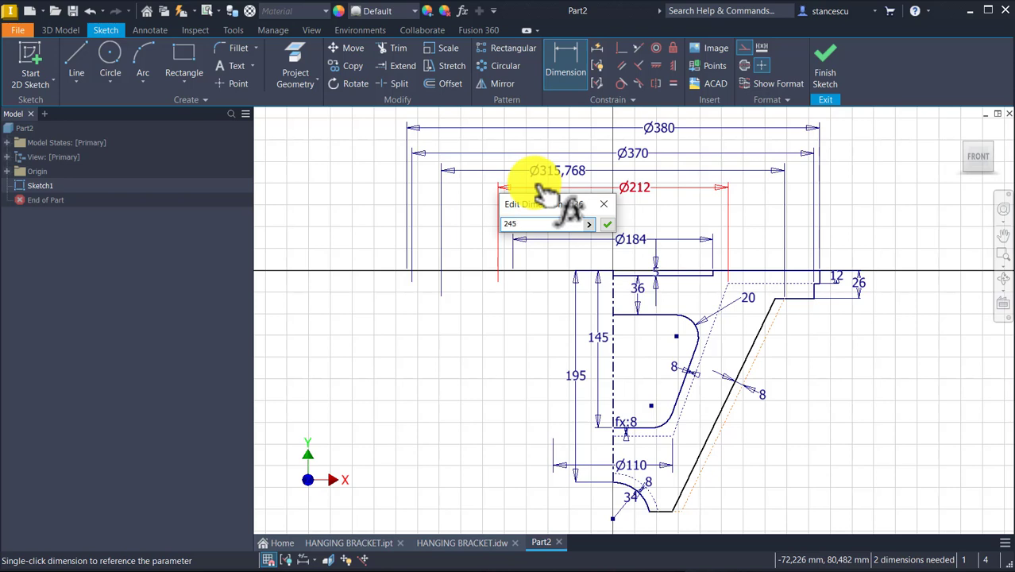
{"action": "key", "text": "BackSpace"}
{"action": "key", "text": "BackSpace"}
{"action": "type", "text": "54"}
{"action": "key", "text": "Return"}
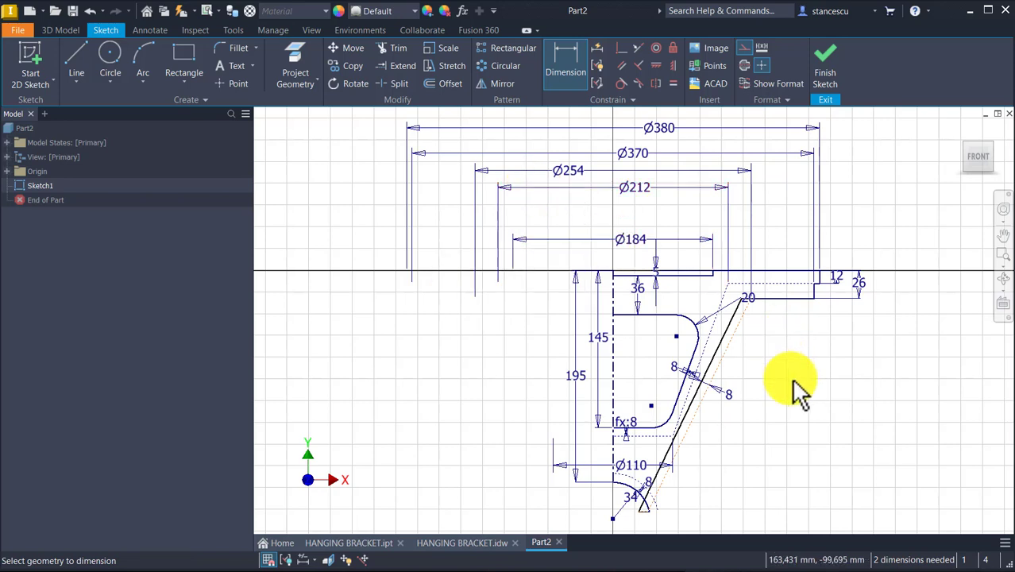
- Dimension the lower outer corner of the solid profile from the centreline as a 150 mm diameter
{"action": "middle_click_drag", "start_coordinate": [798, 390], "coordinate": [872, 188]}
{"action": "scroll", "coordinate": [748, 296], "scroll_direction": "down", "scroll_amount": 3}
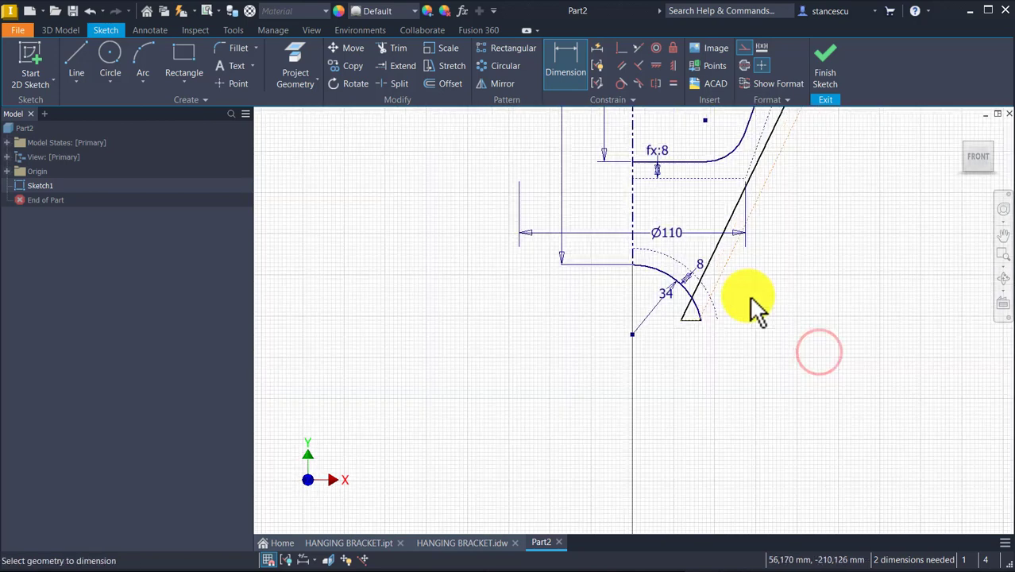
{"action": "scroll", "coordinate": [719, 318], "scroll_direction": "down", "scroll_amount": 3}
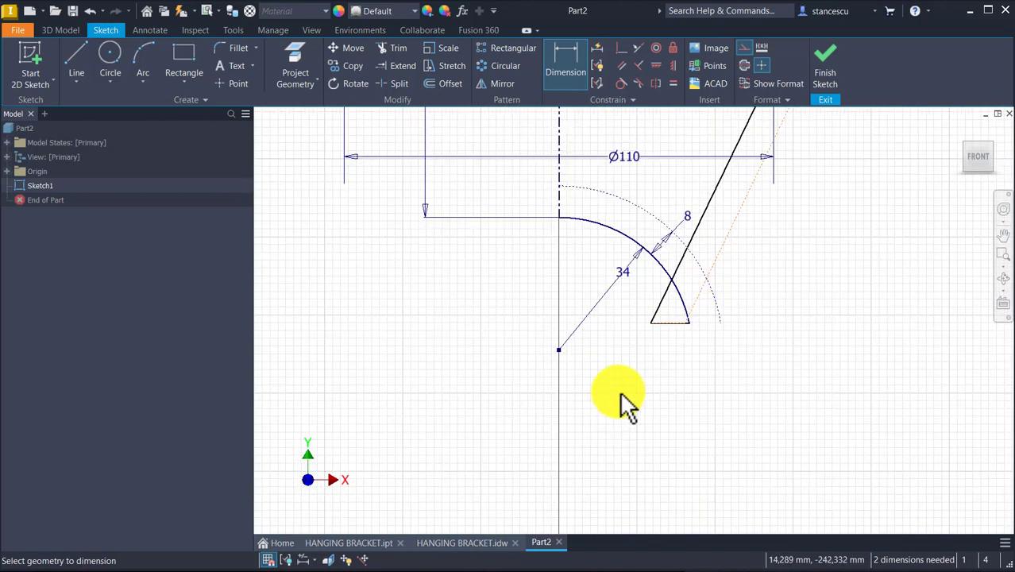
{"action": "left_click", "coordinate": [649, 323]}
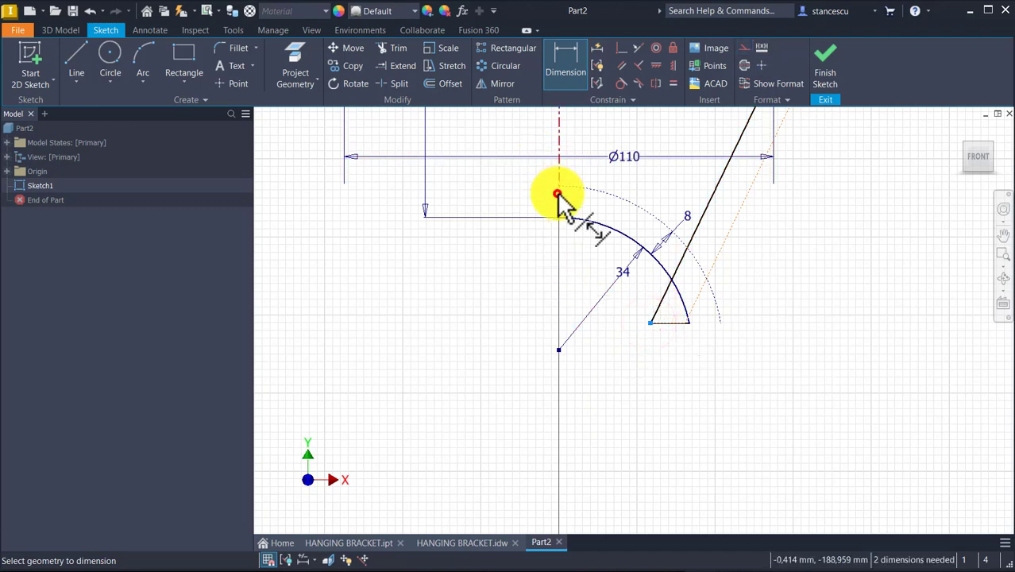
{"action": "left_click", "coordinate": [558, 196]}
{"action": "left_click", "coordinate": [572, 405]}
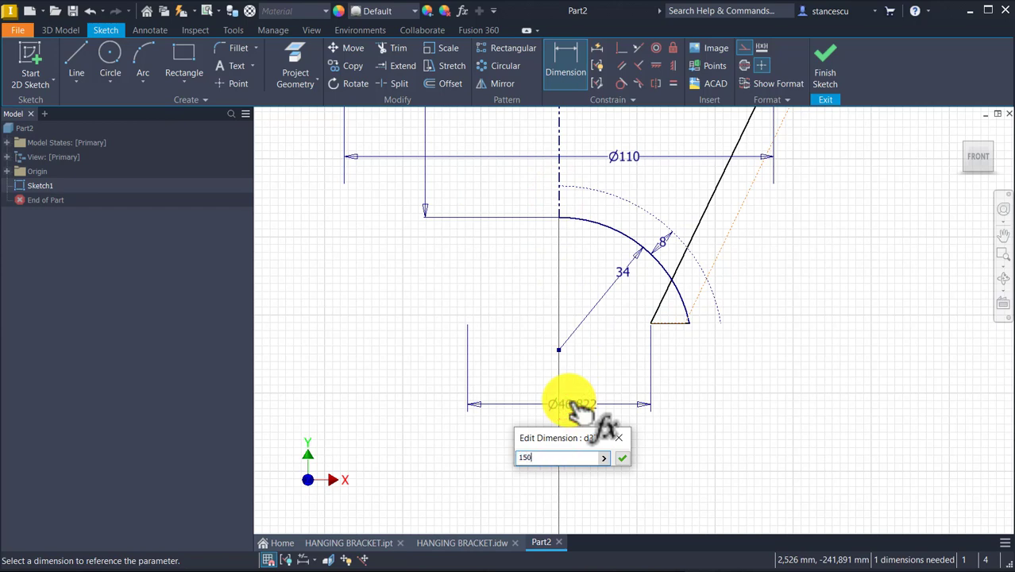
{"action": "key", "text": "Return"}
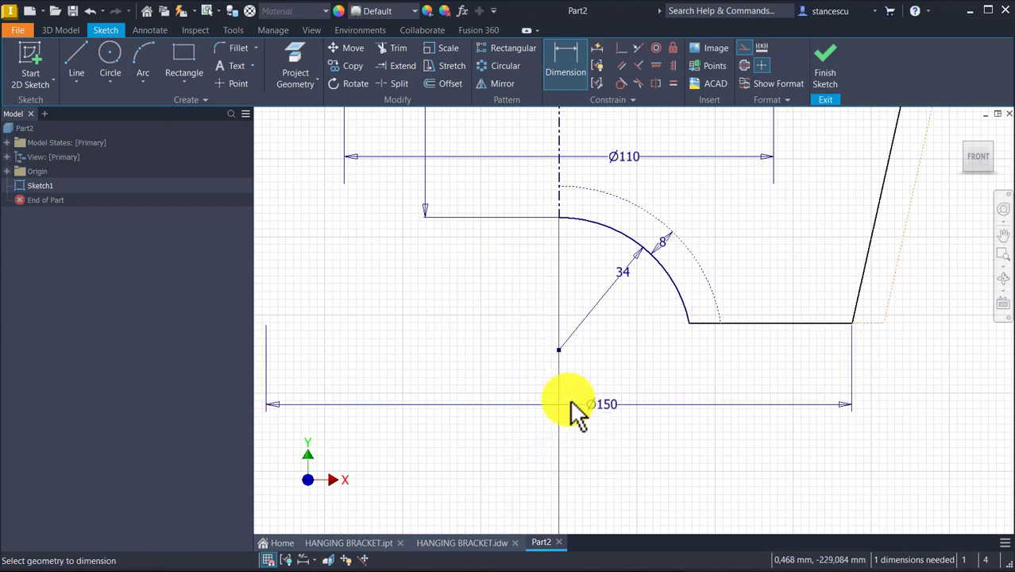
- Dimension the overall height from the flange's top edge to the profile's bottom edge as 240 mm
{"action": "scroll", "coordinate": [881, 401], "scroll_direction": "down", "scroll_amount": 5}
{"action": "middle_click_drag", "start_coordinate": [865, 393], "coordinate": [451, 401]}
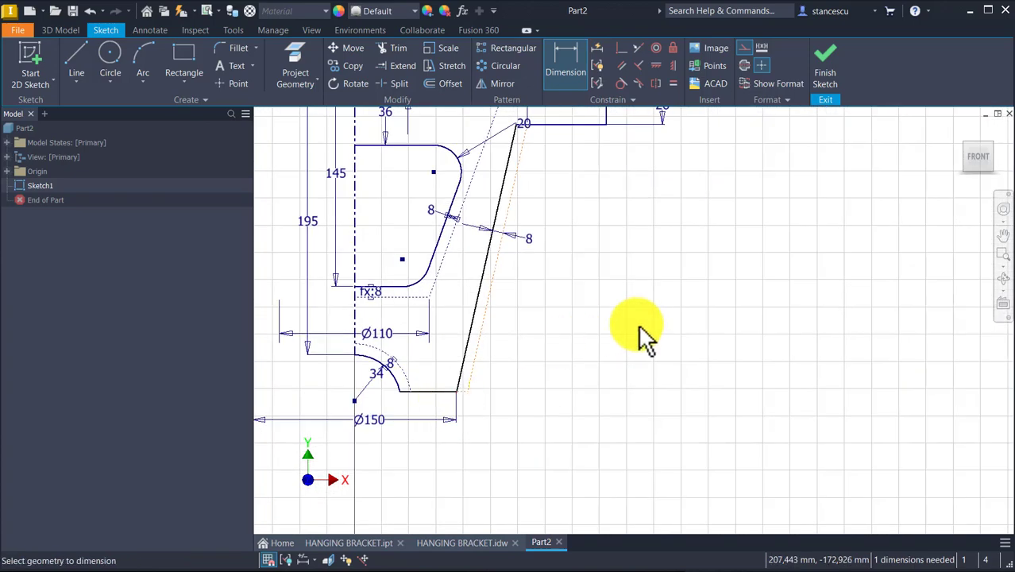
{"action": "middle_click_drag", "start_coordinate": [645, 337], "coordinate": [661, 364]}
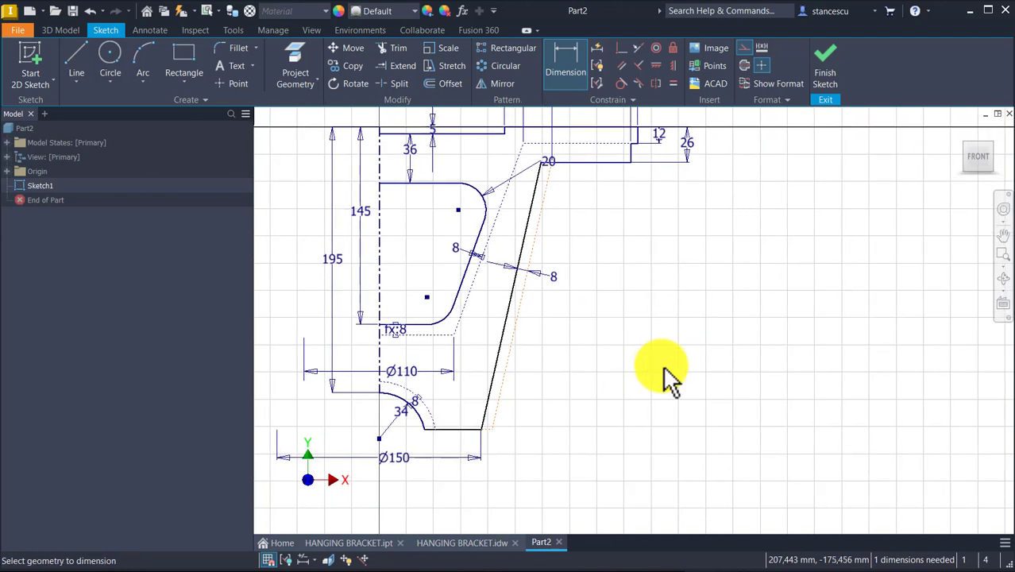
{"action": "left_click", "coordinate": [468, 430]}
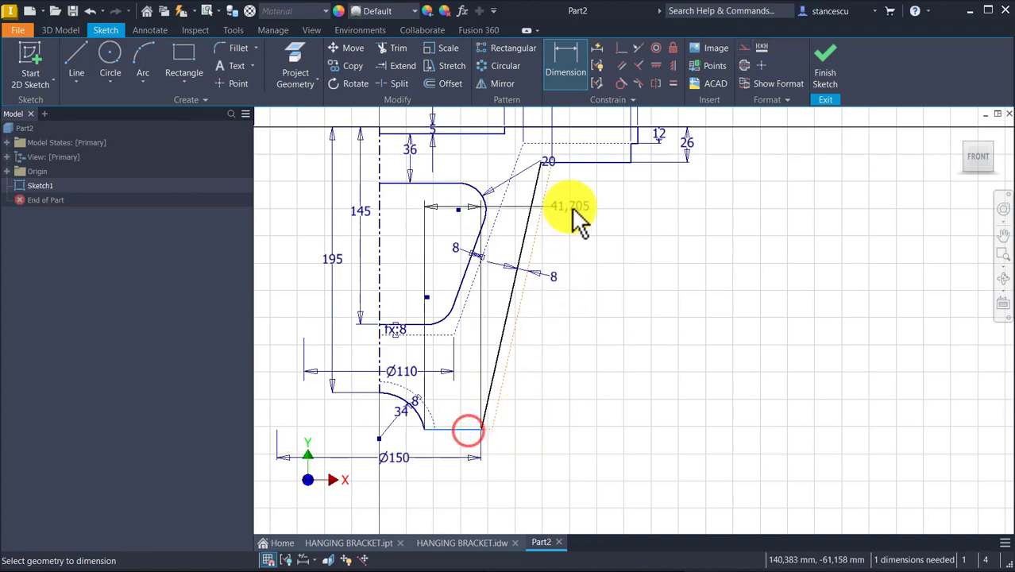
{"action": "middle_click_drag", "start_coordinate": [606, 155], "coordinate": [623, 227]}
{"action": "left_click", "coordinate": [611, 197]}
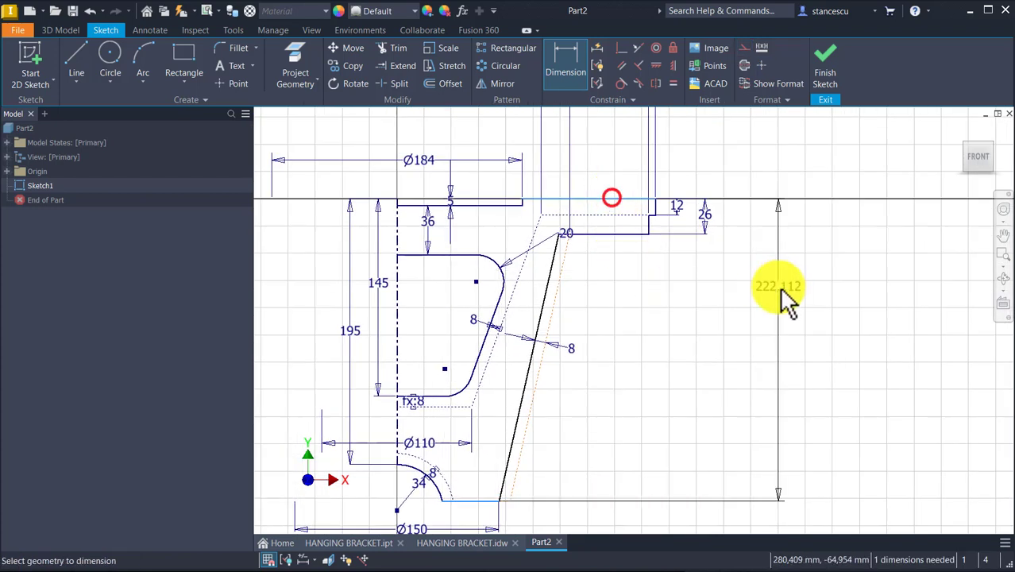
{"action": "left_click", "coordinate": [753, 304]}
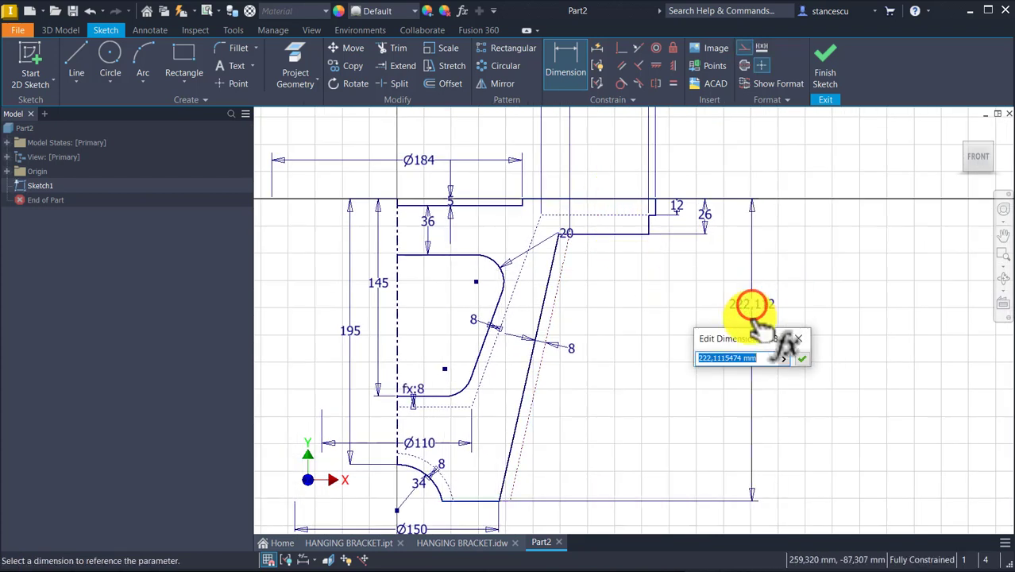
{"action": "type", "text": "240"}
{"action": "key", "text": "Return"}
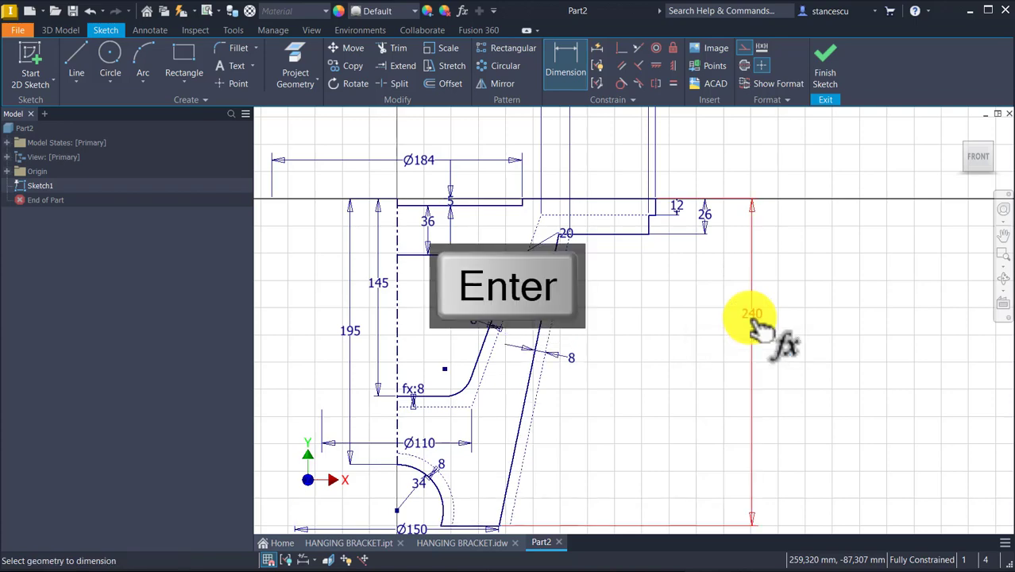
- End dimensioning and move the Ø150 dimension further below the profile's bottom edge
{"action": "key", "text": "Home"}
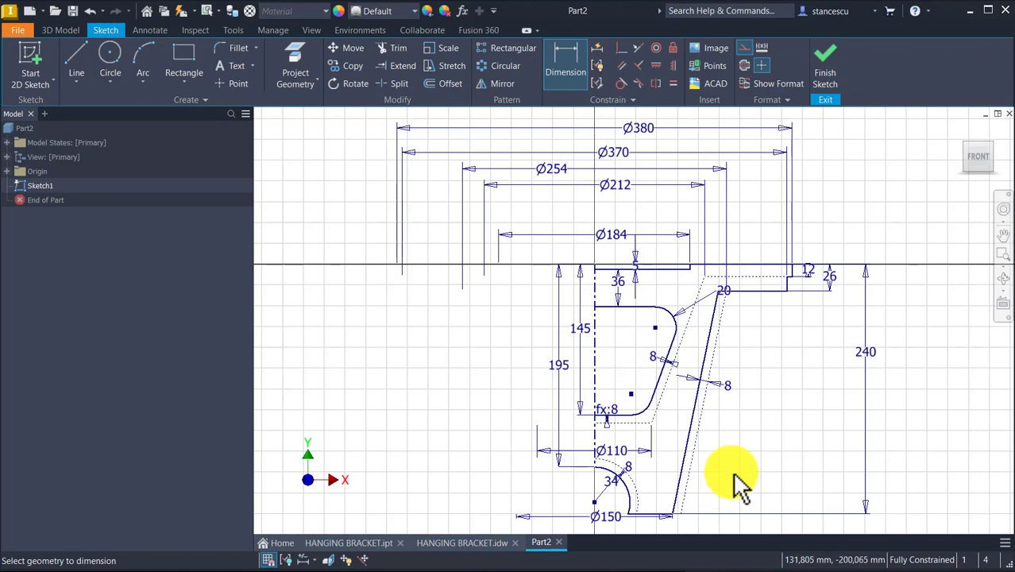
{"action": "middle_click_drag", "start_coordinate": [732, 473], "coordinate": [747, 390]}
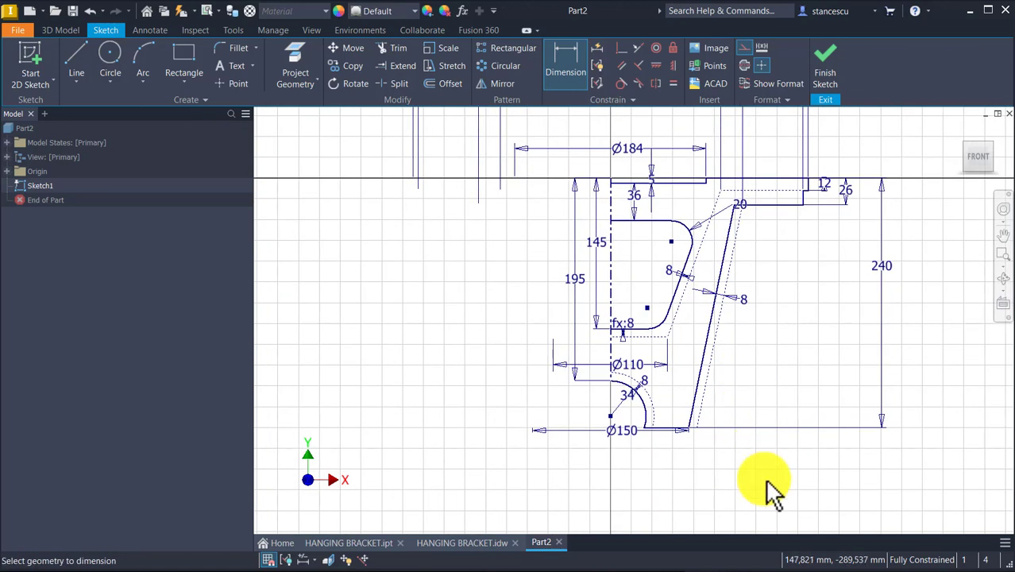
{"action": "key", "text": "Escape"}
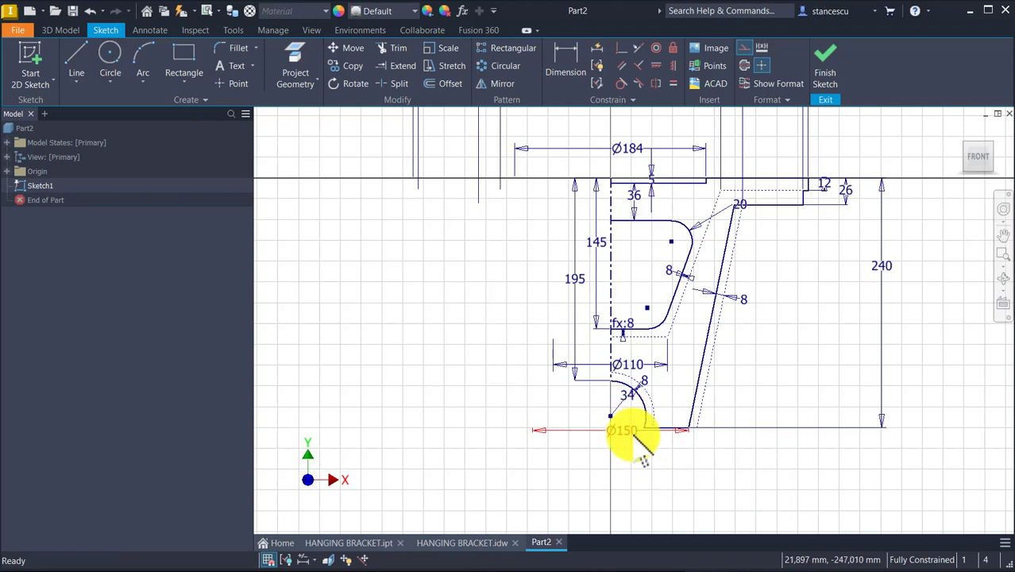
{"action": "left_click_drag", "start_coordinate": [631, 436], "coordinate": [639, 461]}
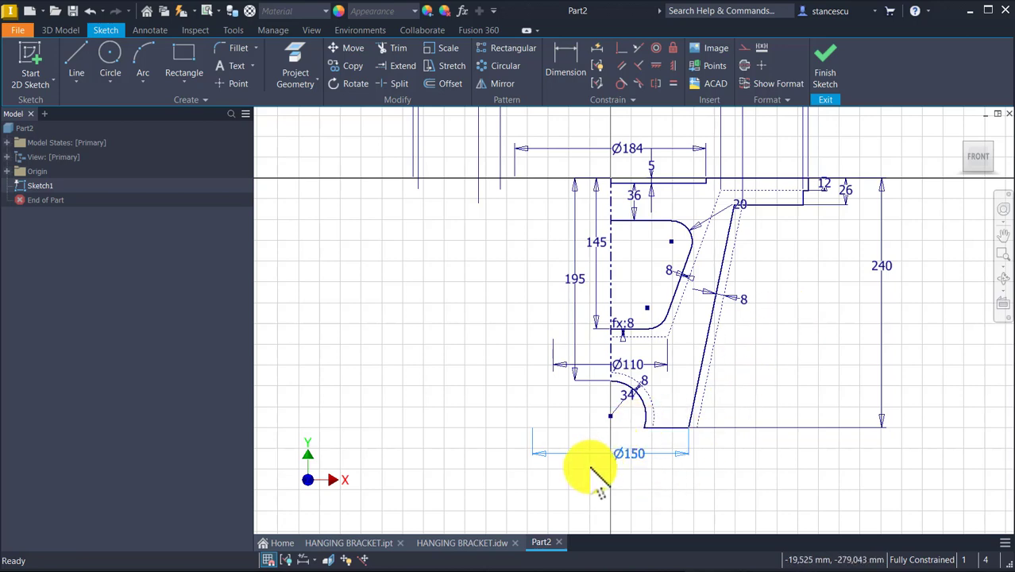
- Set the radius of the solid arc at the profile's lower end to 64 mm
{"action": "scroll", "coordinate": [661, 433], "scroll_direction": "up", "scroll_amount": 3}
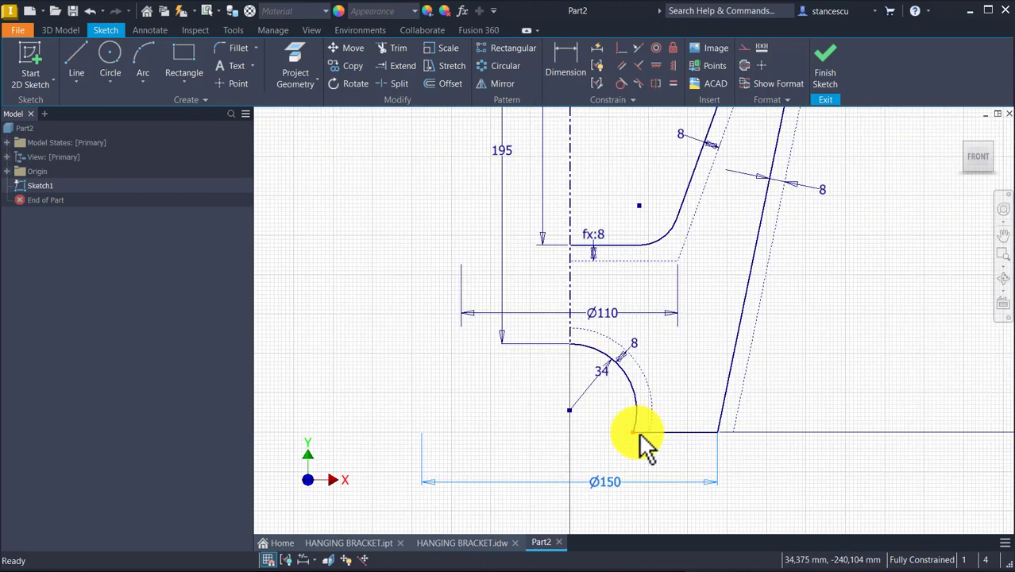
{"action": "double_click", "coordinate": [601, 376]}
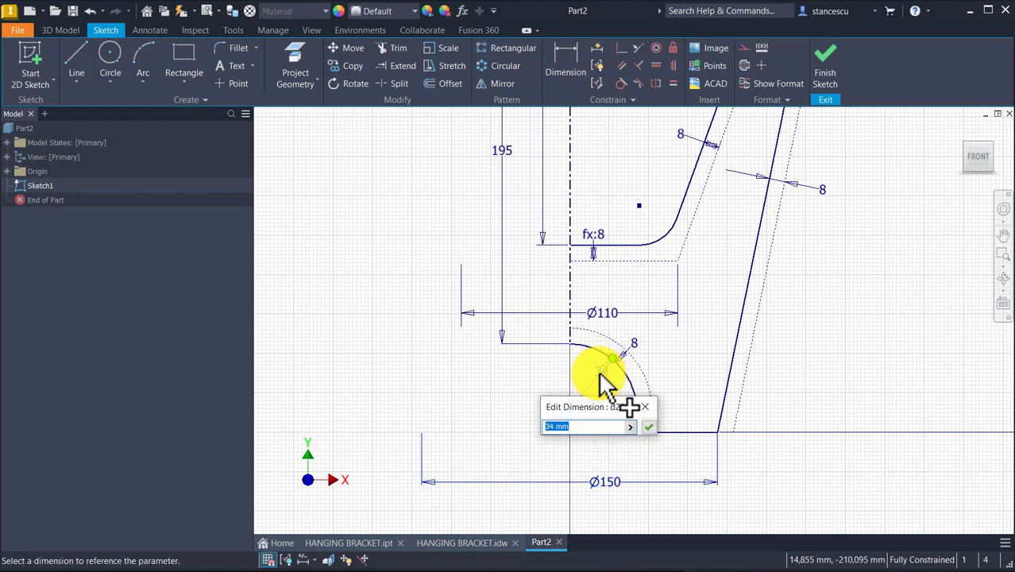
{"action": "key", "text": "Return"}
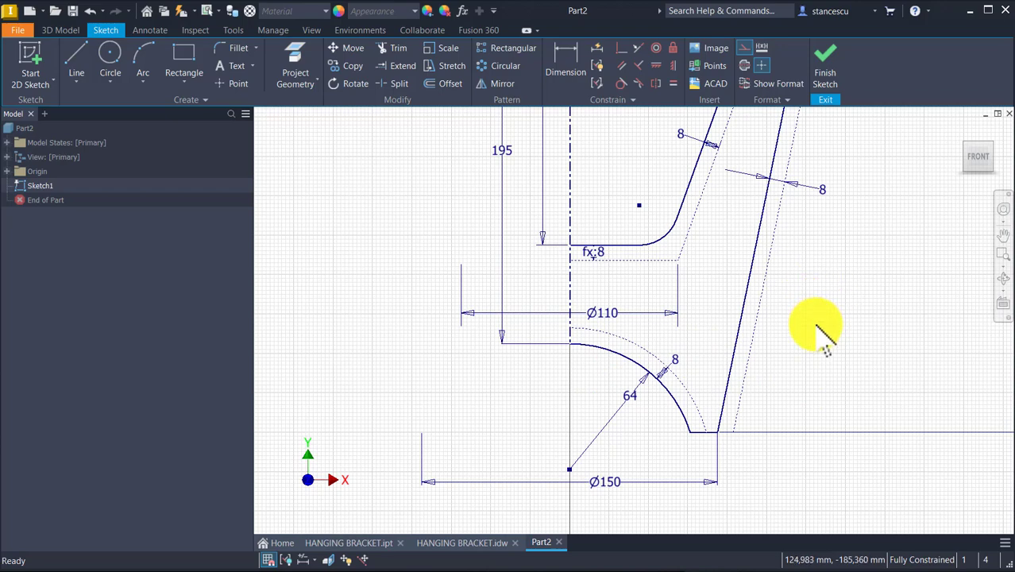
- Consult the half-oval geometry detail in HANGING BRACKET.idw, and draw a vertical 65 mm centreline in Part2 beside the slanted outer side
{"action": "left_click", "coordinate": [481, 545]}
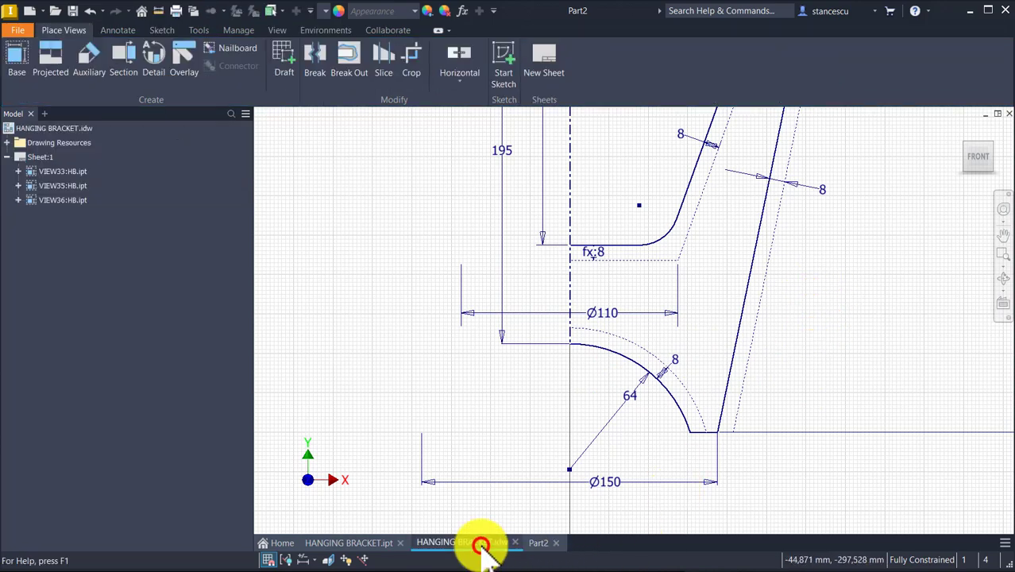
{"action": "scroll", "coordinate": [554, 467], "scroll_direction": "up", "scroll_amount": 5}
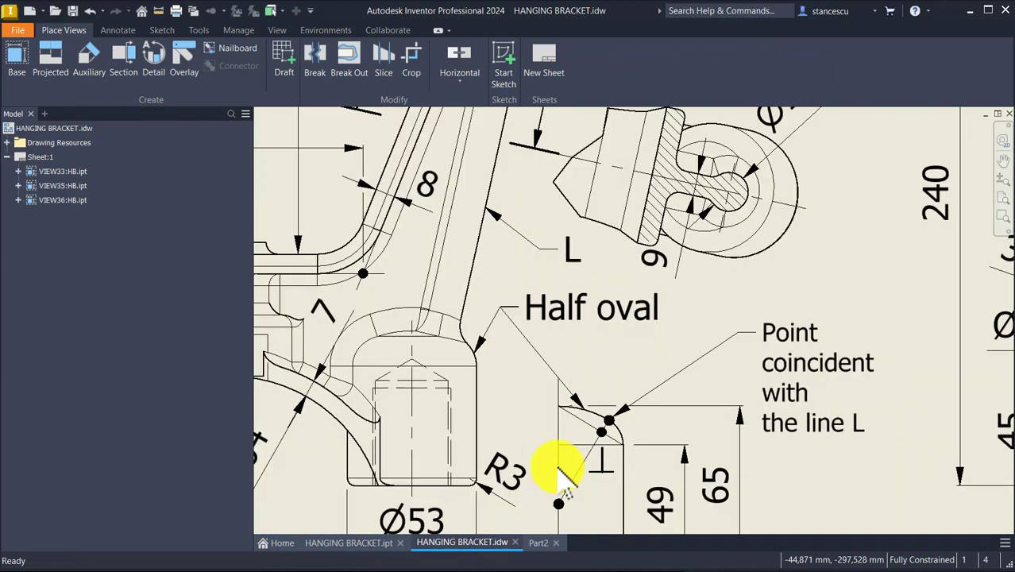
{"action": "middle_click_drag", "start_coordinate": [612, 351], "coordinate": [635, 188]}
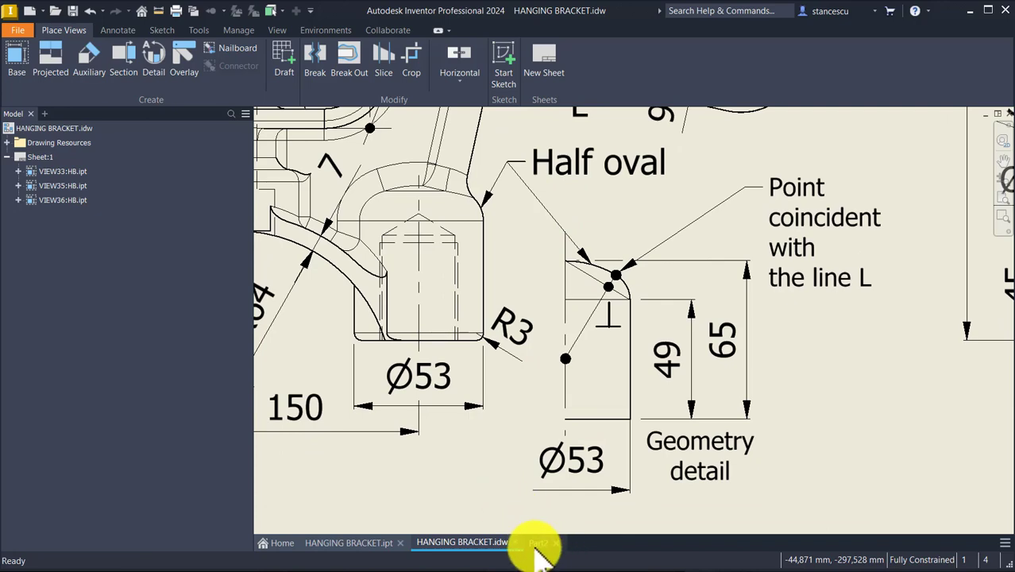
{"action": "mouse_move", "coordinate": [535, 546]}
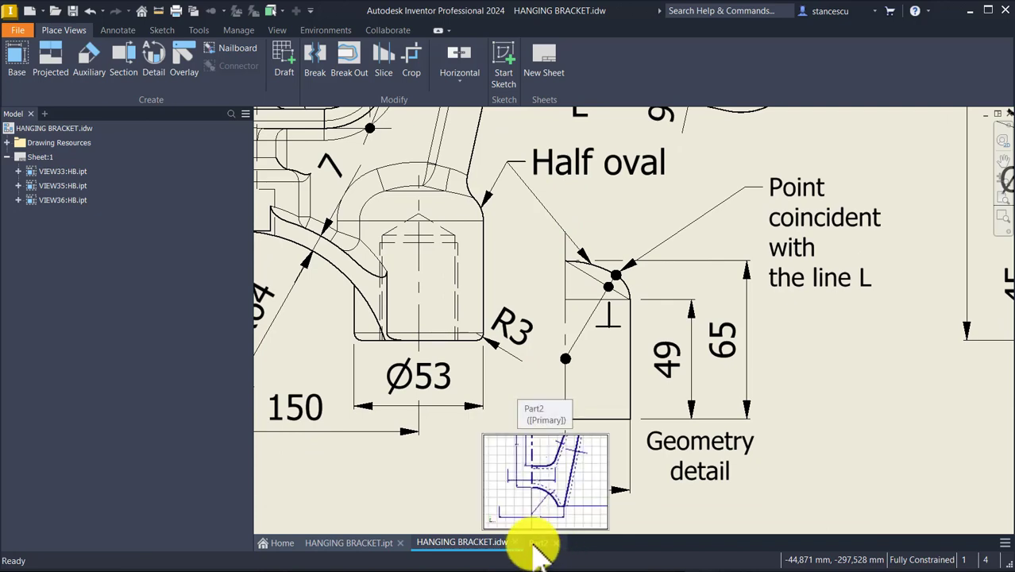
{"action": "left_click", "coordinate": [536, 545]}
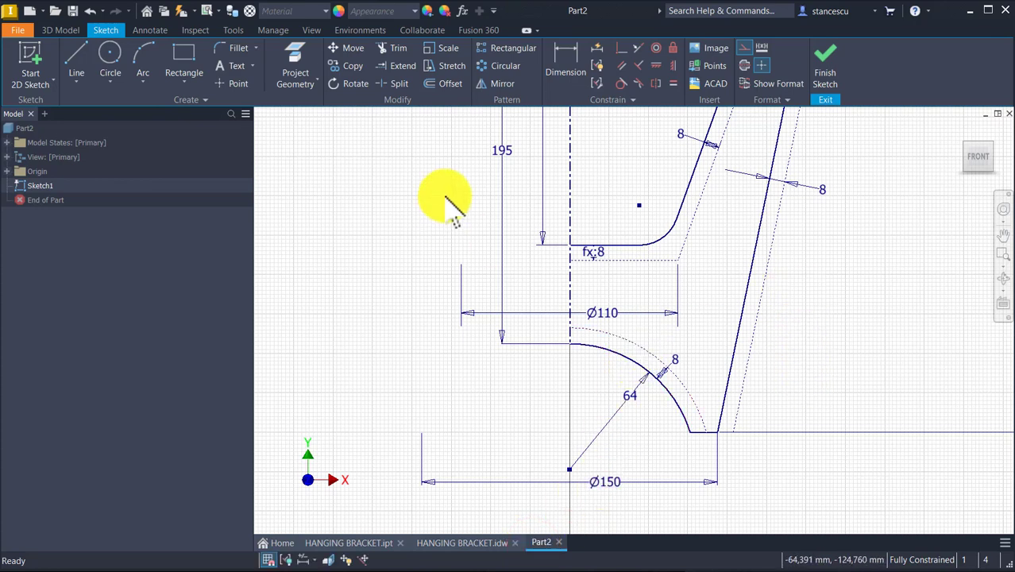
{"action": "left_click", "coordinate": [78, 64]}
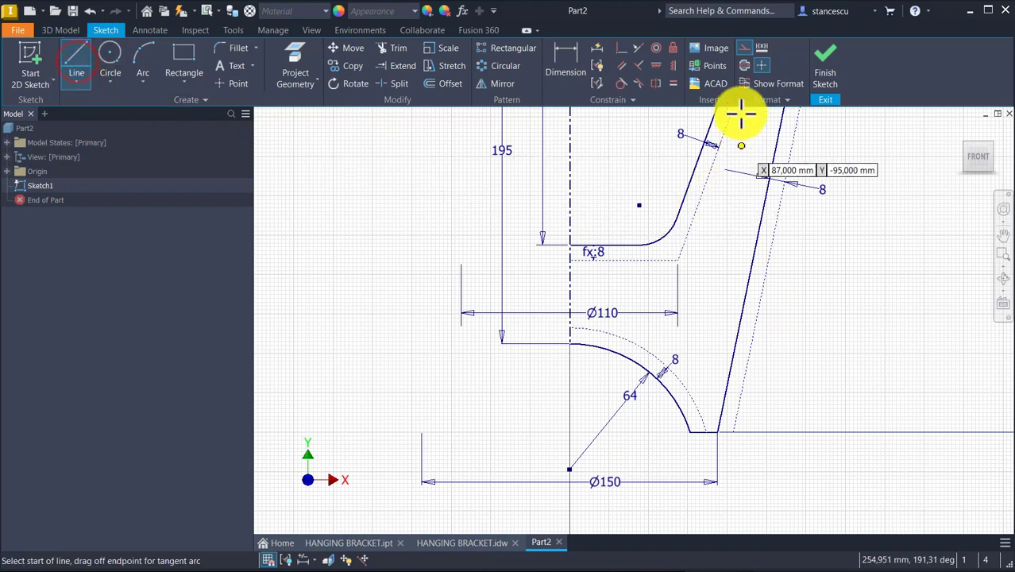
{"action": "left_click", "coordinate": [743, 50]}
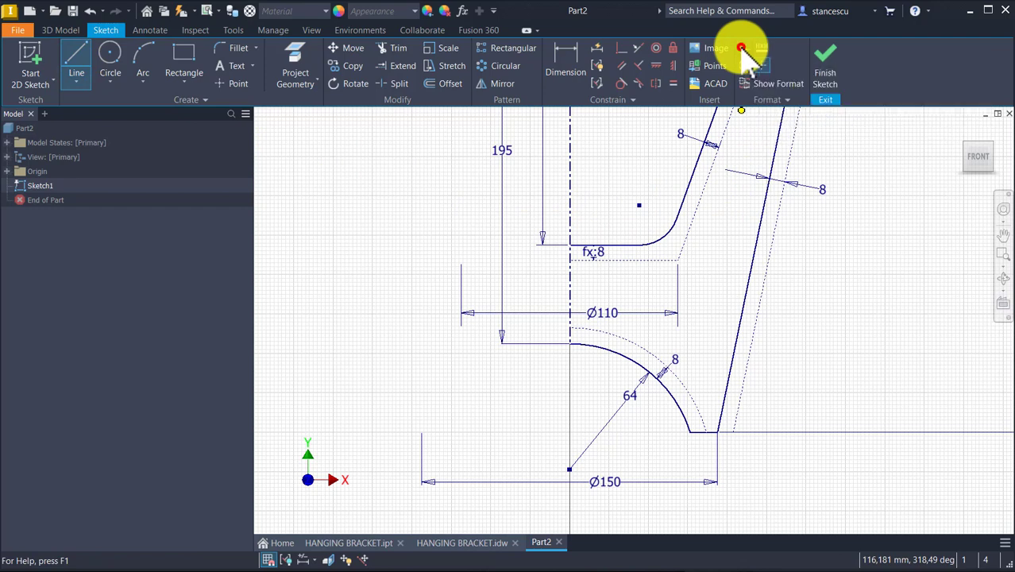
{"action": "left_click", "coordinate": [743, 67]}
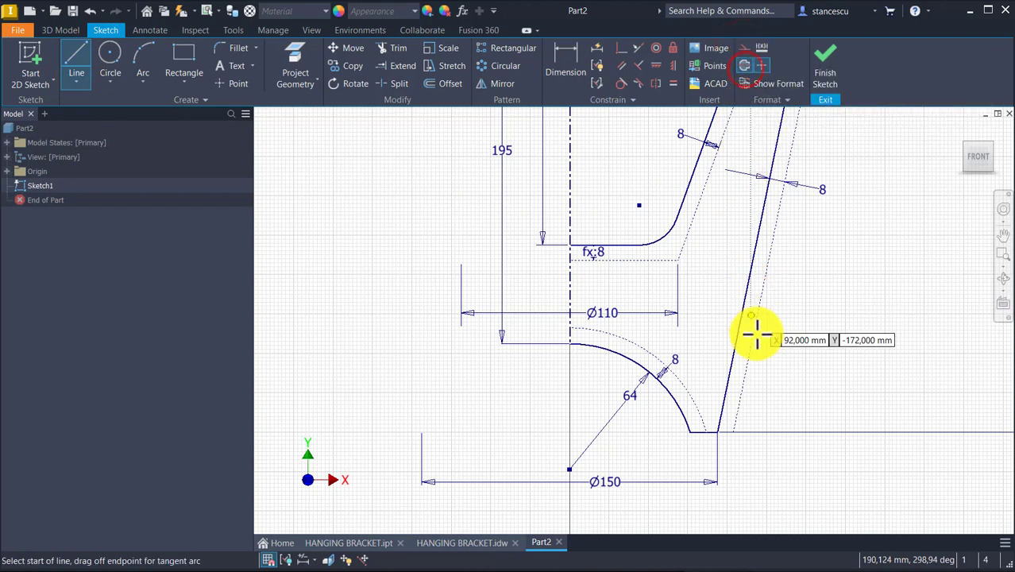
{"action": "left_click", "coordinate": [856, 389]}
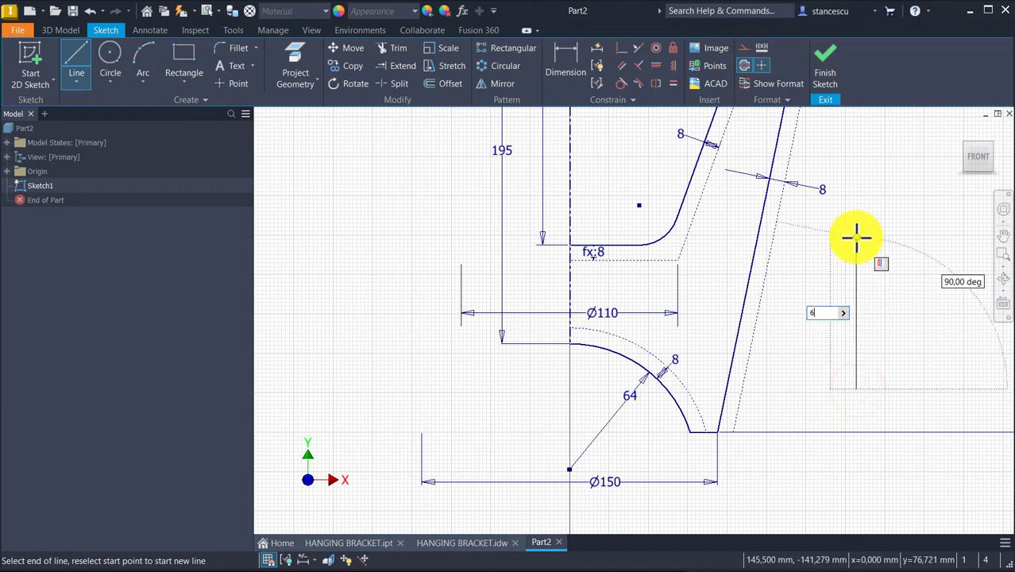
{"action": "key", "text": "Return"}
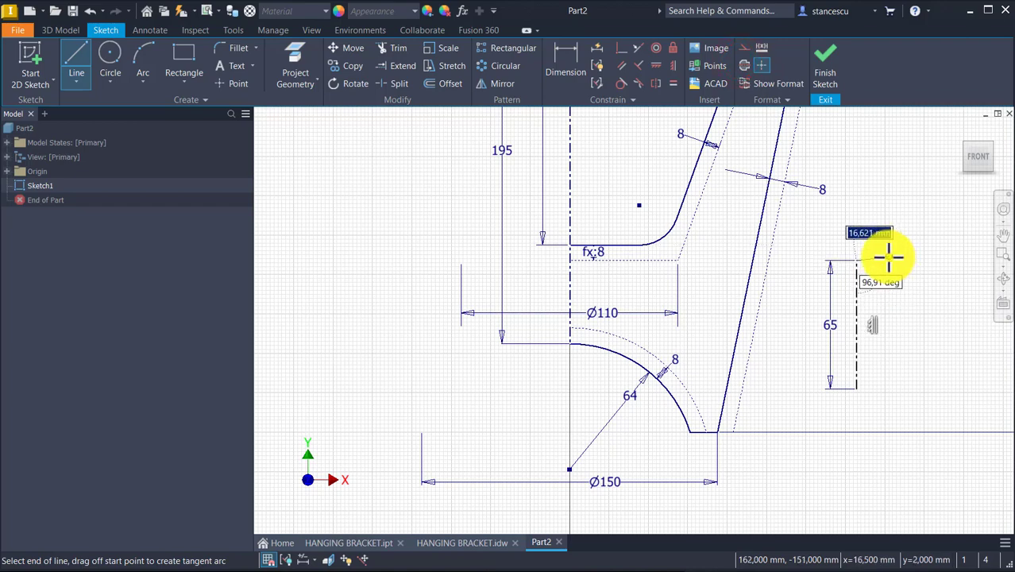
- Sketch the half-oval outline about 28.5 mm wide from the 65 mm centreline's upper end: two tangent arcs, a vertical side and a closing base line
{"action": "scroll", "coordinate": [889, 260], "scroll_direction": "up", "scroll_amount": 3}
{"action": "middle_click_drag", "start_coordinate": [836, 211], "coordinate": [702, 208]}
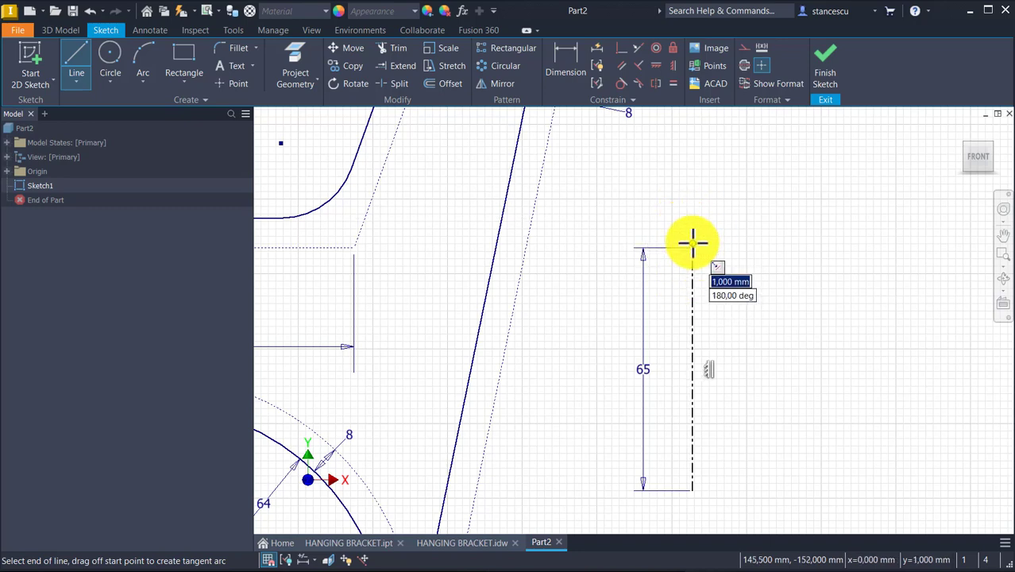
{"action": "left_click_drag", "start_coordinate": [691, 249], "coordinate": [798, 307]}
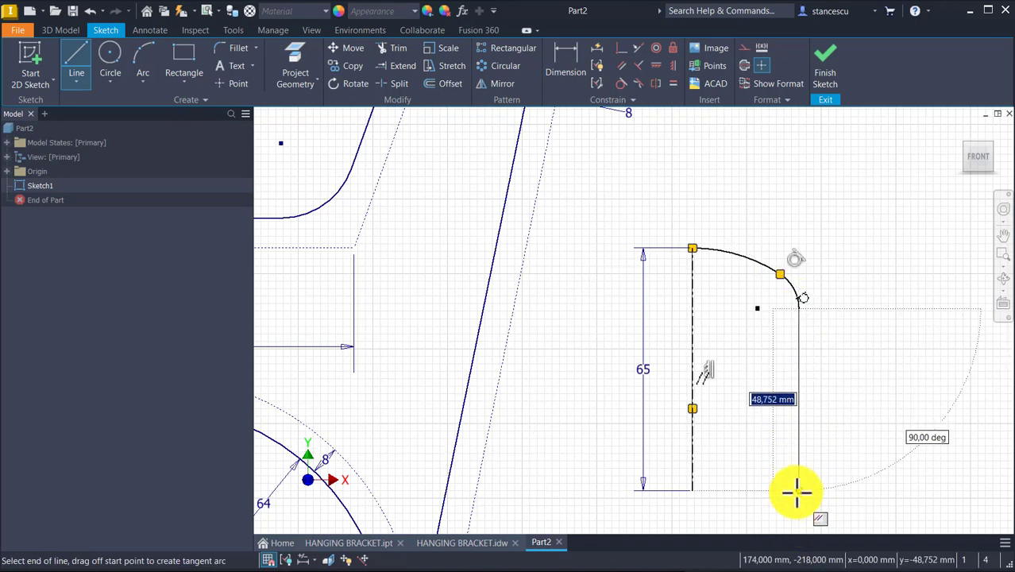
{"action": "left_click", "coordinate": [798, 491]}
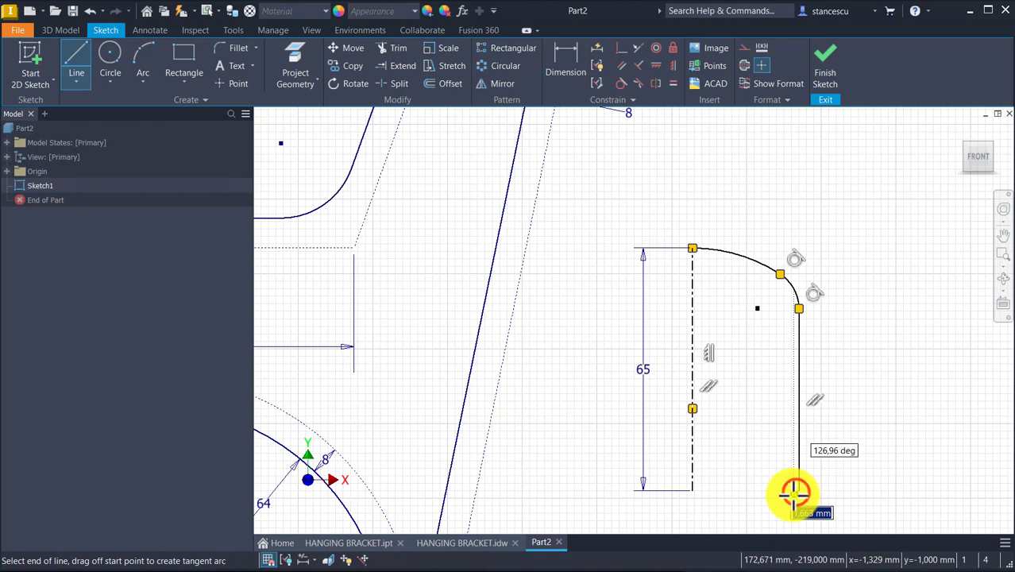
{"action": "right_click", "coordinate": [754, 487]}
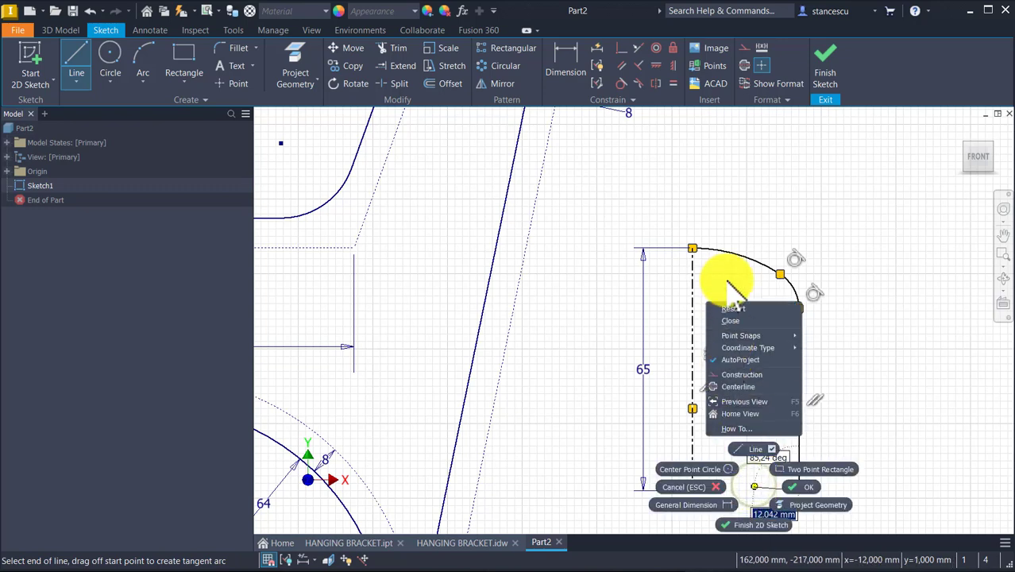
{"action": "left_click", "coordinate": [732, 320]}
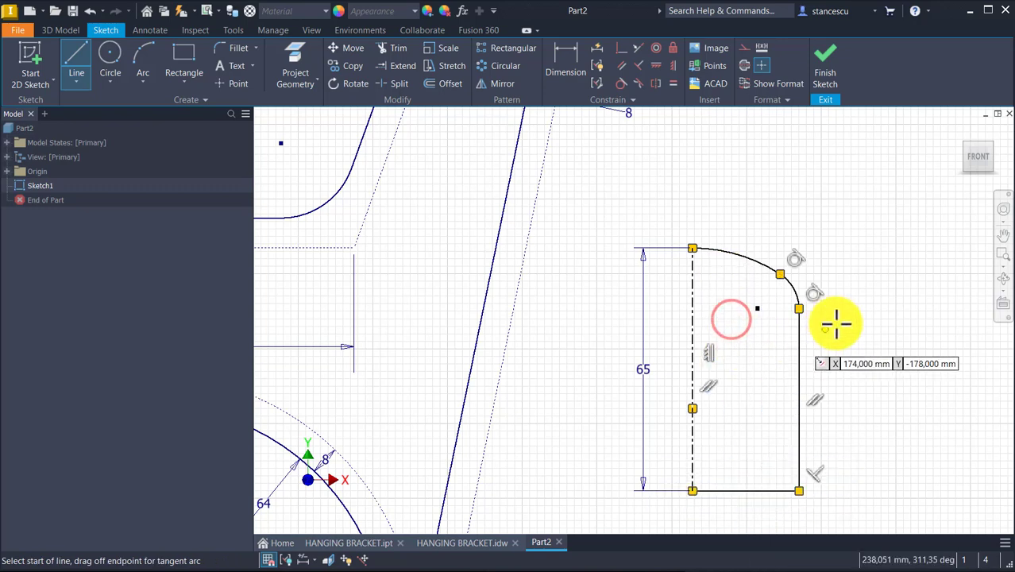
{"action": "key", "text": "Escape"}
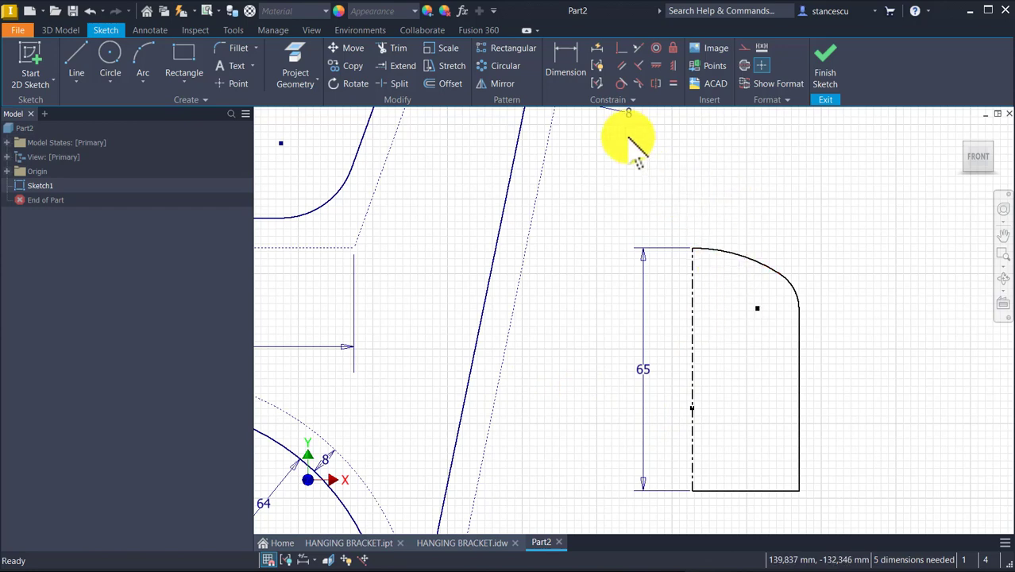
- Dimension the half-oval profile's straight vertical side as 49 mm
{"action": "left_click", "coordinate": [574, 49]}
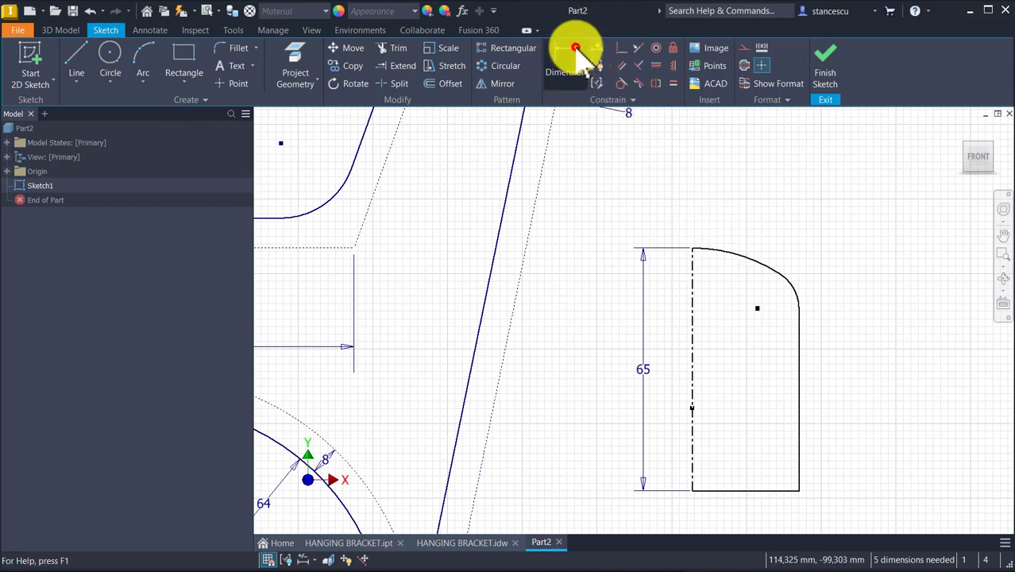
{"action": "left_click", "coordinate": [798, 372]}
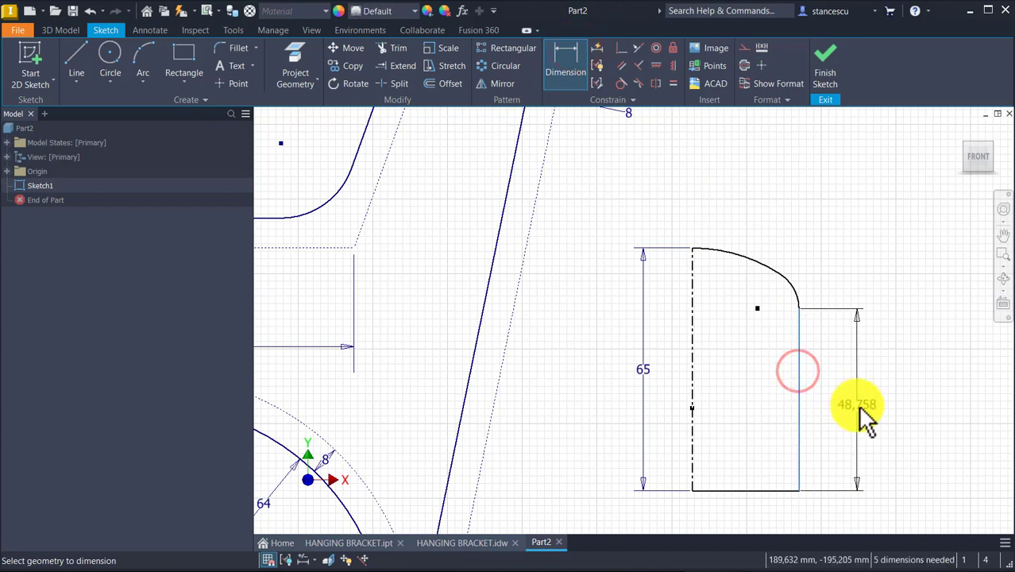
{"action": "left_click", "coordinate": [860, 411]}
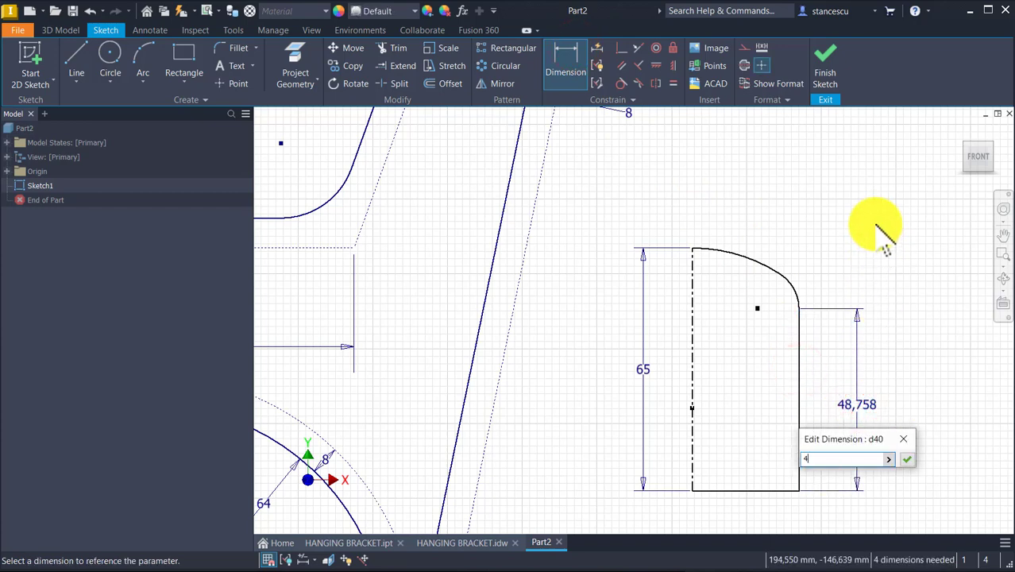
{"action": "type", "text": "49"}
{"action": "key", "text": "Return"}
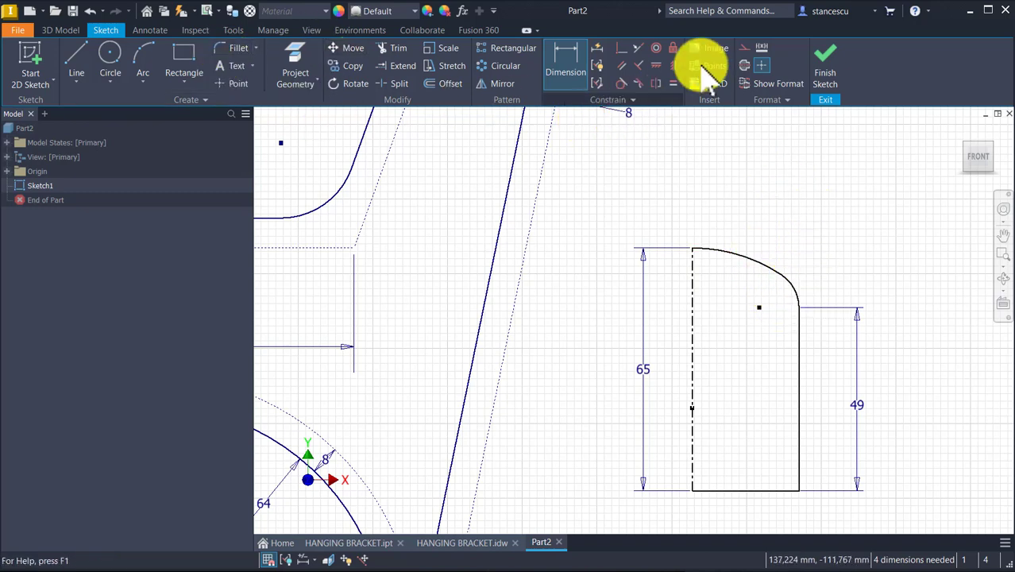
- Draw two construction lines: from the centreline's upper end to the vertical side's upper end, and from the arc junction to the arc centre on the centreline
{"action": "left_click", "coordinate": [743, 48]}
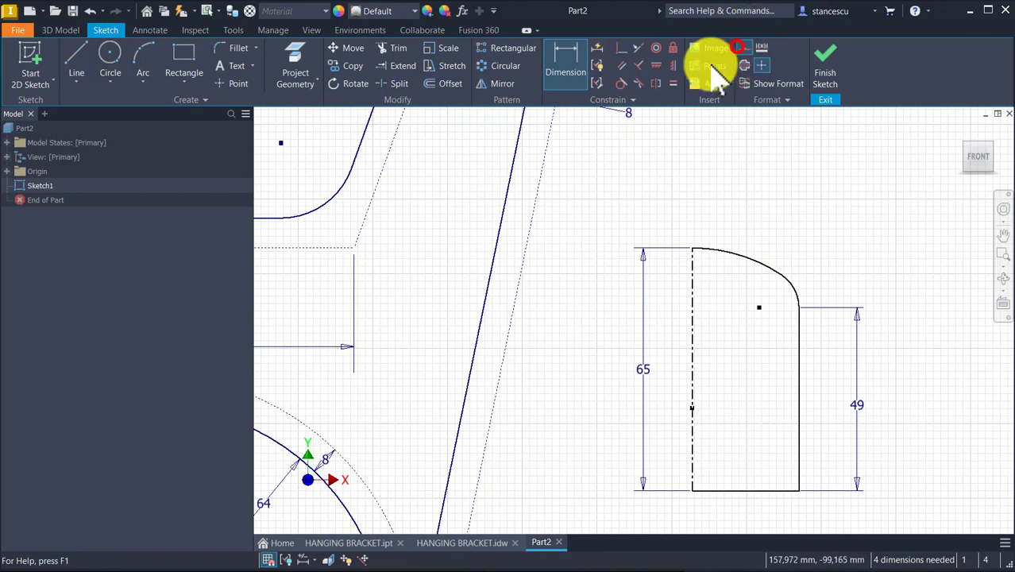
{"action": "left_click", "coordinate": [73, 64]}
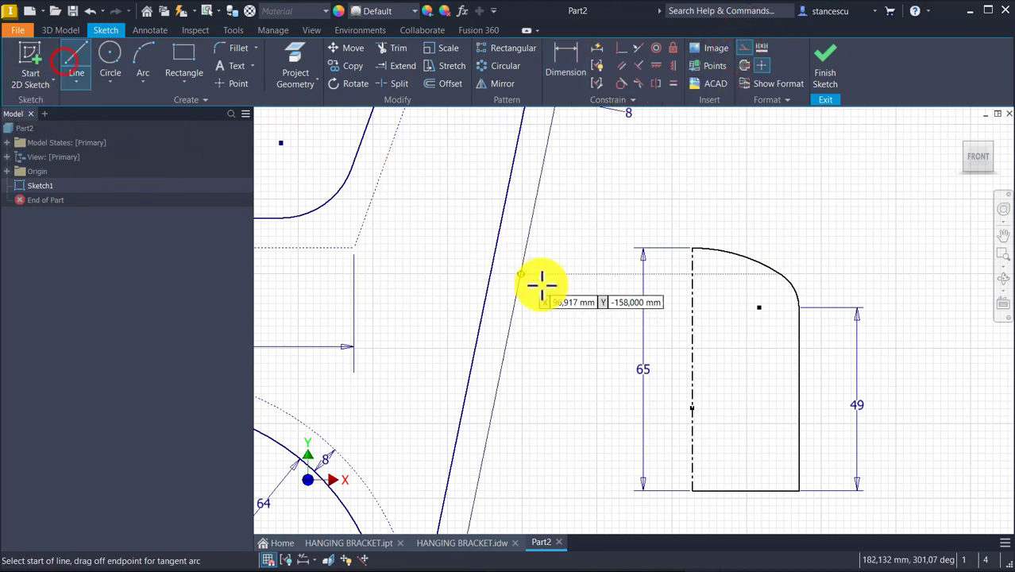
{"action": "left_click", "coordinate": [686, 249]}
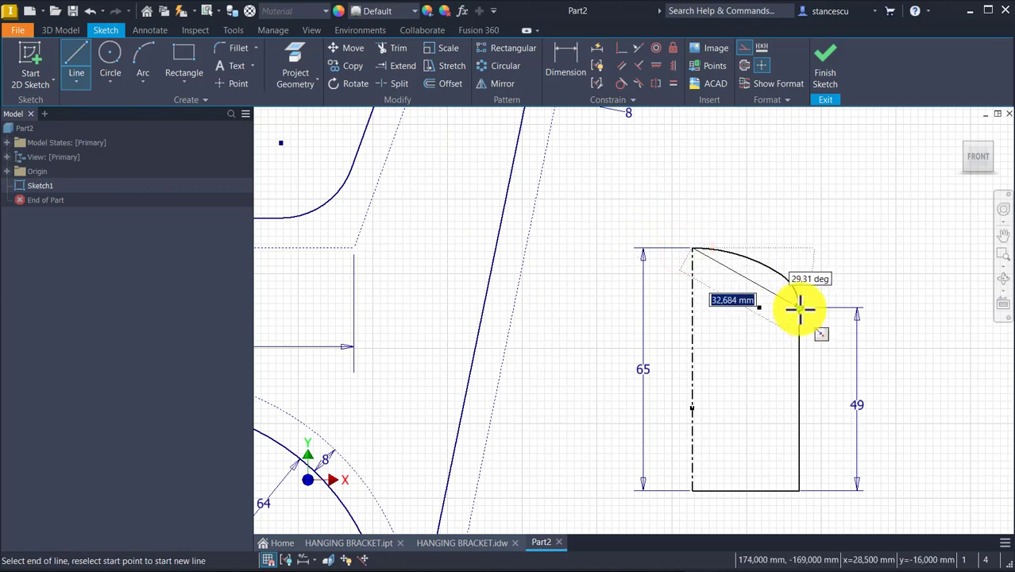
{"action": "left_click", "coordinate": [797, 308]}
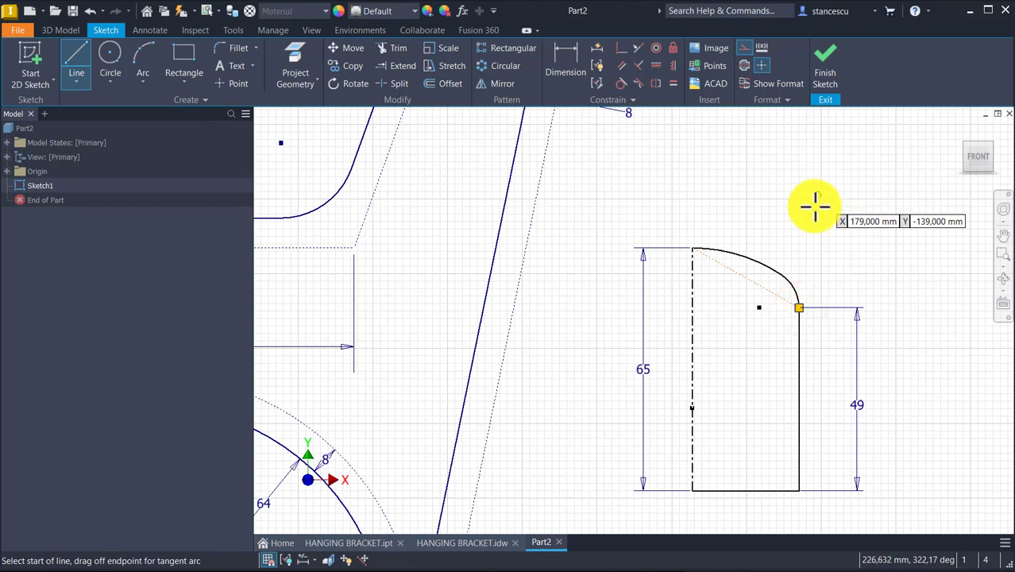
{"action": "left_click", "coordinate": [780, 274]}
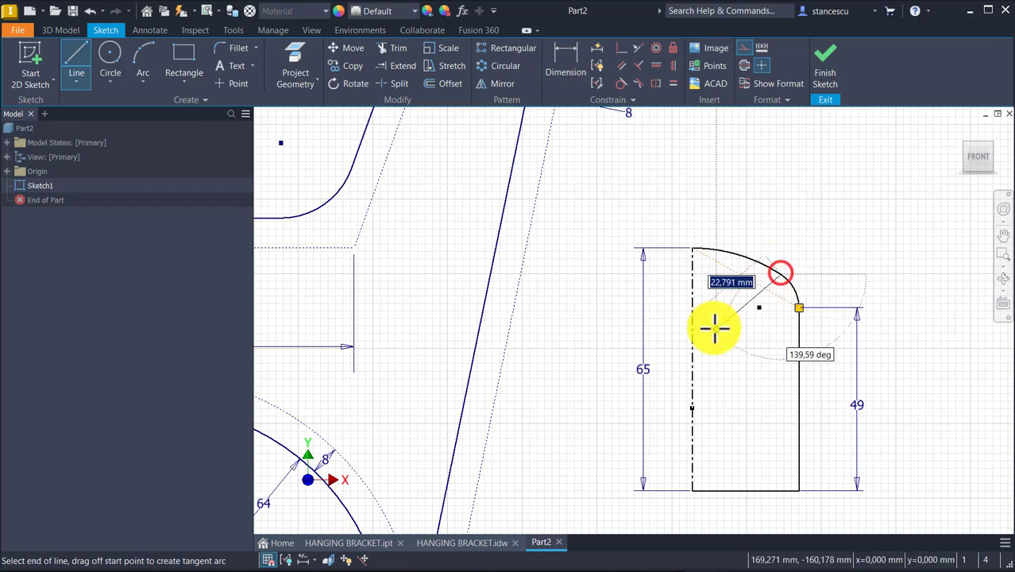
{"action": "left_click", "coordinate": [690, 408]}
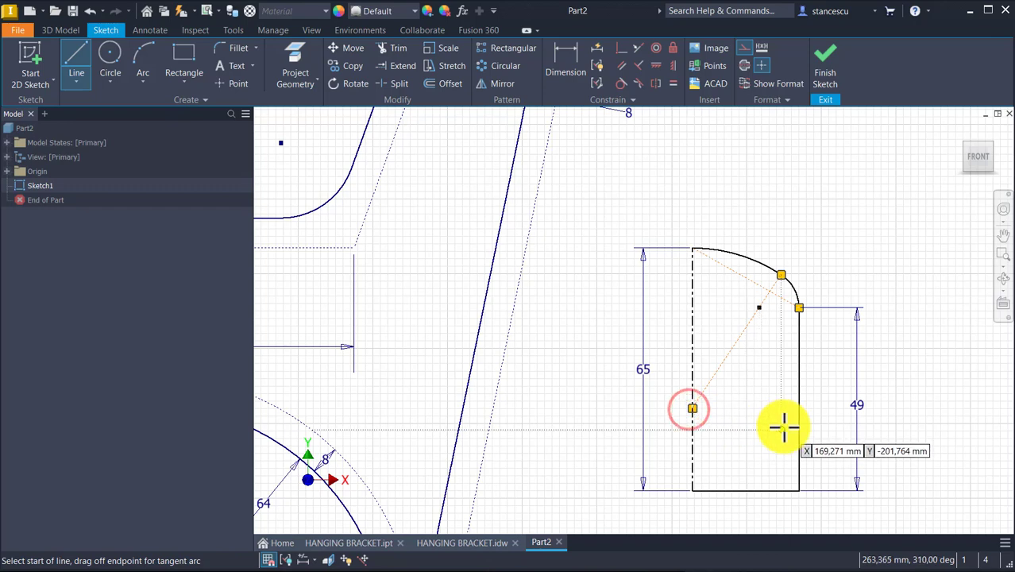
- Constrain the two construction lines inside the half-oval profile perpendicular to each other
{"action": "left_click", "coordinate": [639, 66]}
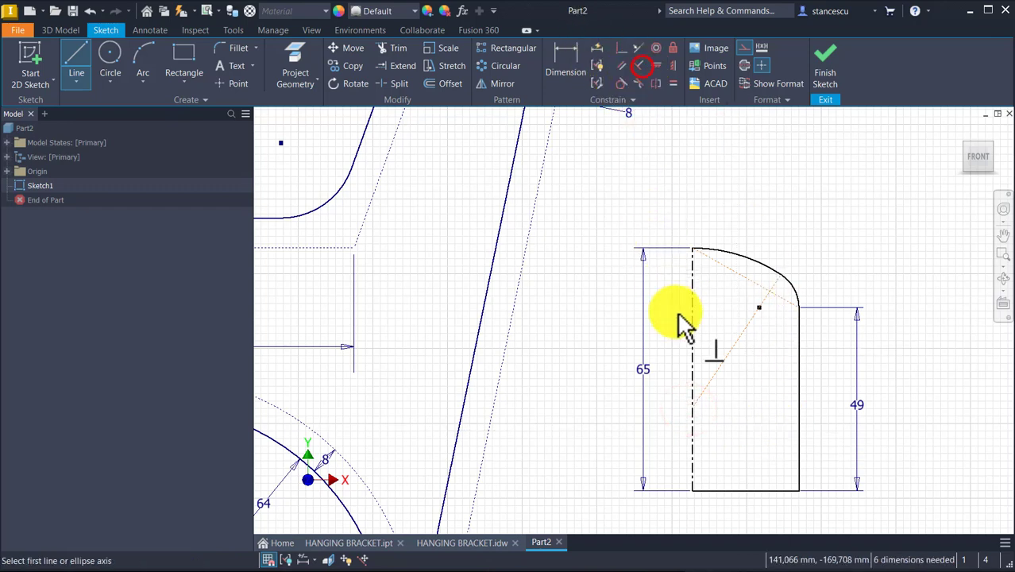
{"action": "left_click", "coordinate": [732, 341]}
{"action": "left_click", "coordinate": [747, 277]}
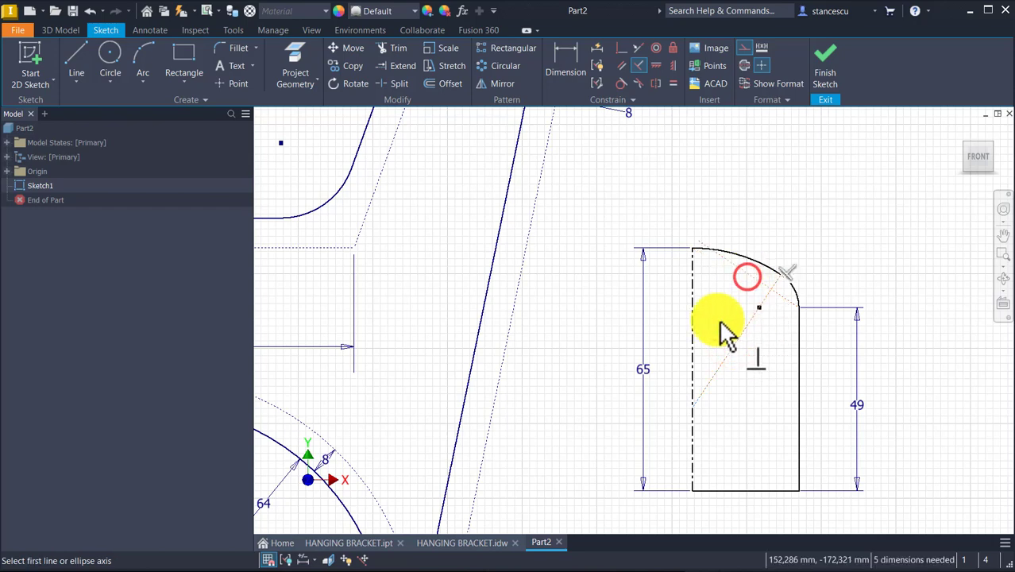
- Make the detached end of the upper construction line coincident with the upper end of the half-oval profile's centreline
{"action": "scroll", "coordinate": [686, 247], "scroll_direction": "up", "scroll_amount": 3}
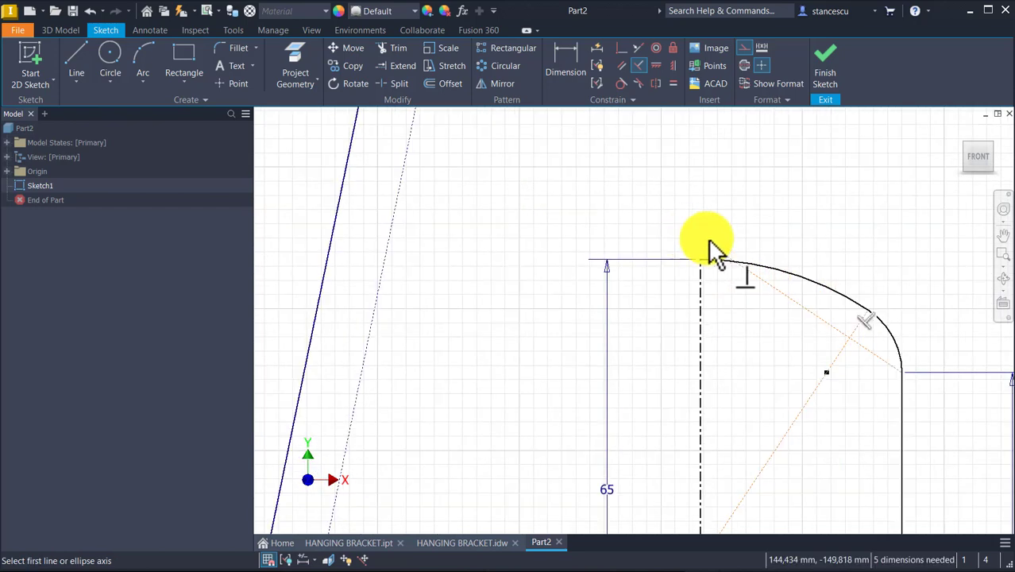
{"action": "left_click", "coordinate": [621, 48]}
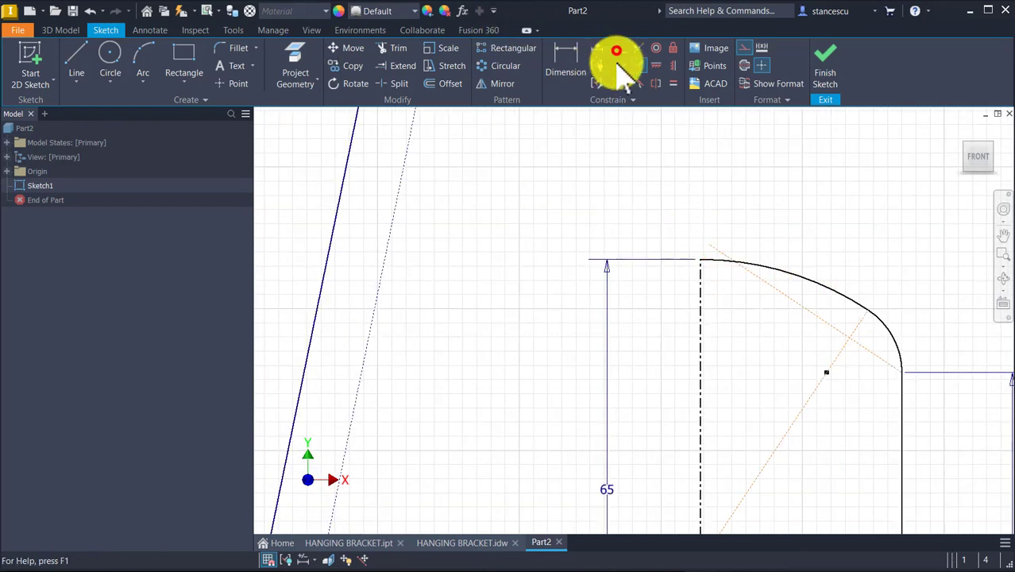
{"action": "left_click", "coordinate": [700, 259]}
{"action": "scroll", "coordinate": [671, 334], "scroll_direction": "down", "scroll_amount": 2}
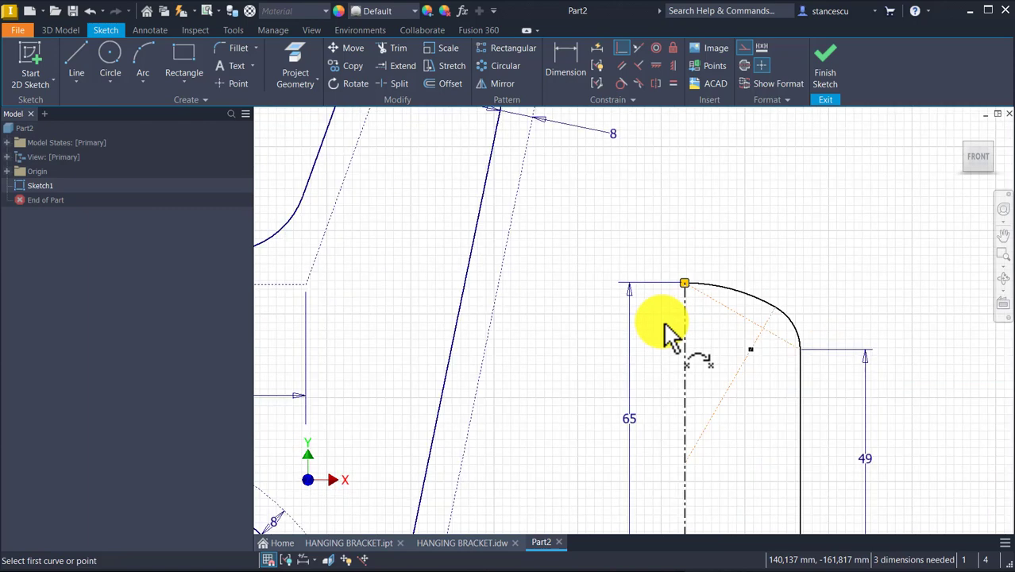
{"action": "middle_click_drag", "start_coordinate": [671, 334], "coordinate": [662, 204]}
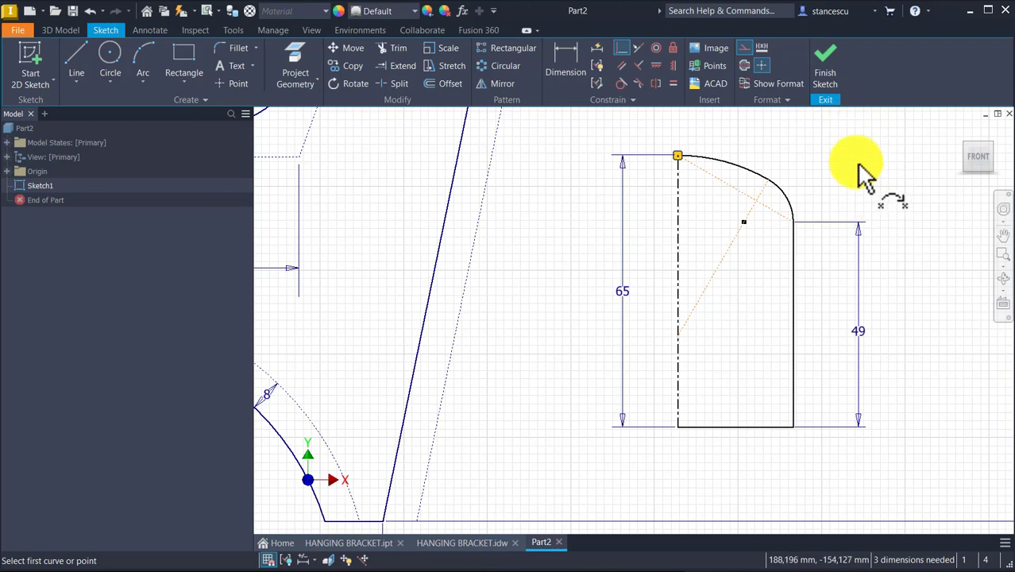
{"action": "key", "text": "Escape"}
- Convert the half-oval profile's arcs, vertical side and base line to construction geometry, keeping the centreline's format
{"action": "left_click", "coordinate": [796, 135]}
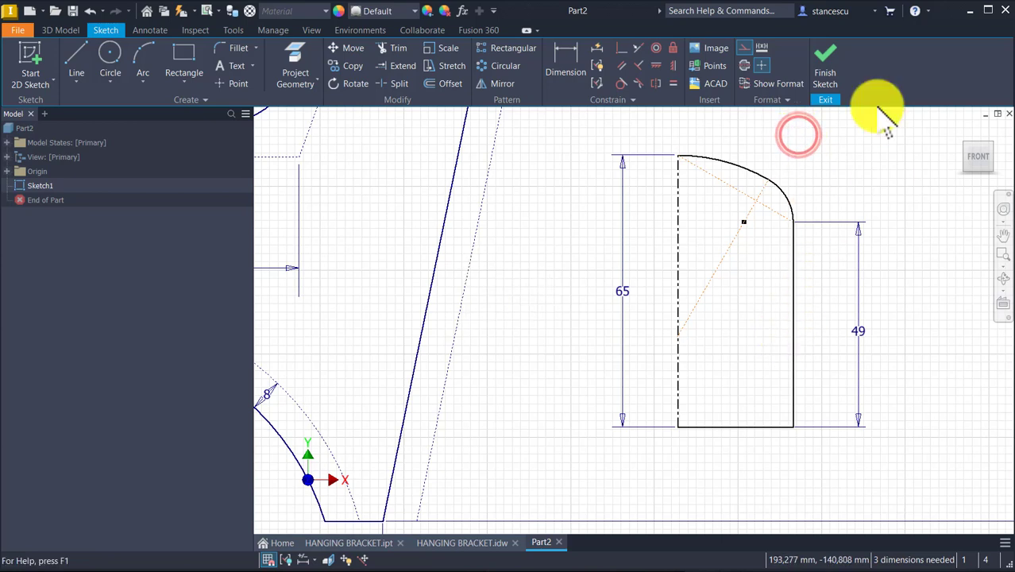
{"action": "left_click_drag", "start_coordinate": [800, 141], "coordinate": [720, 484]}
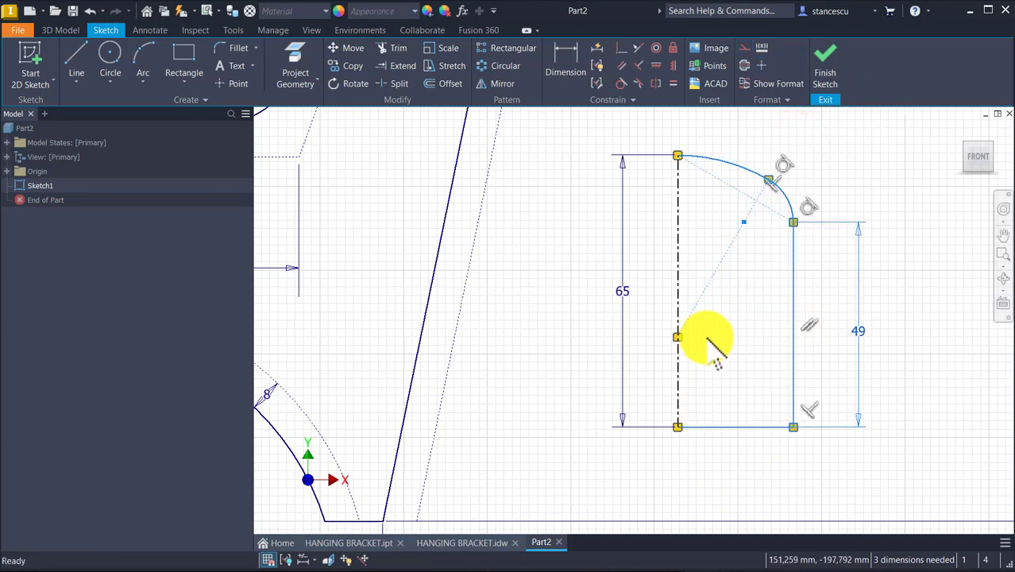
{"action": "left_click", "coordinate": [741, 59]}
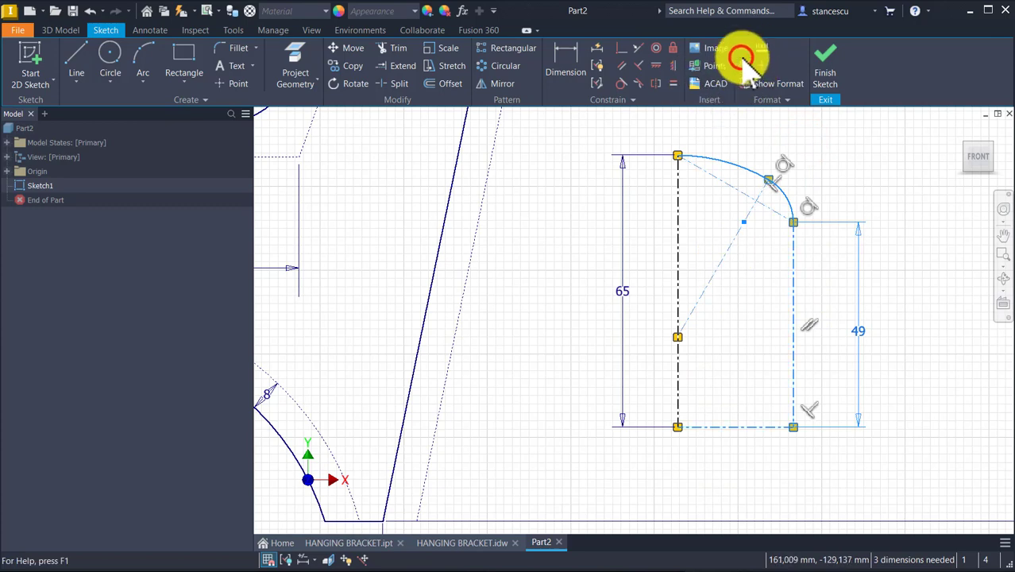
{"action": "left_click", "coordinate": [745, 48]}
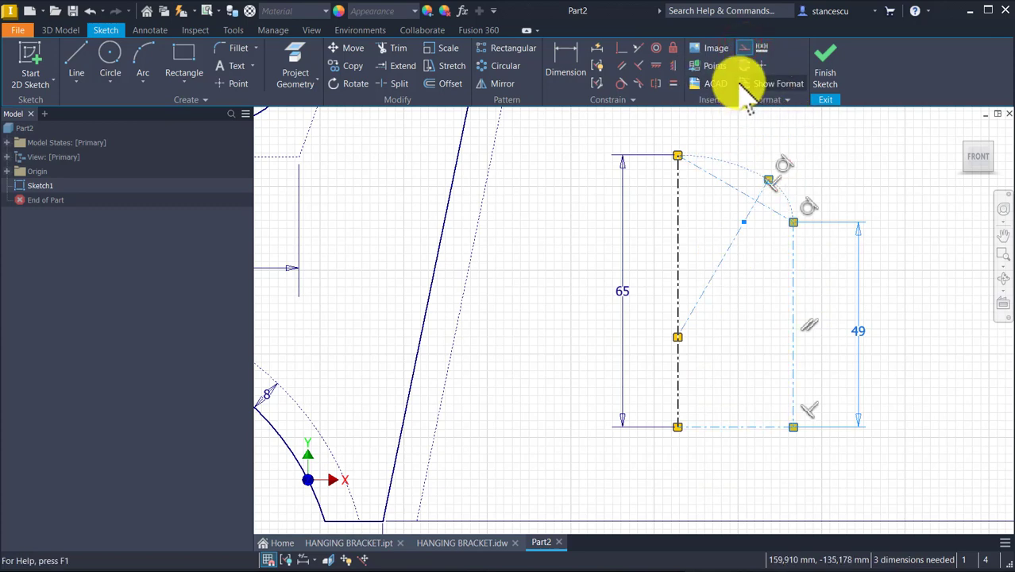
{"action": "left_click", "coordinate": [745, 64]}
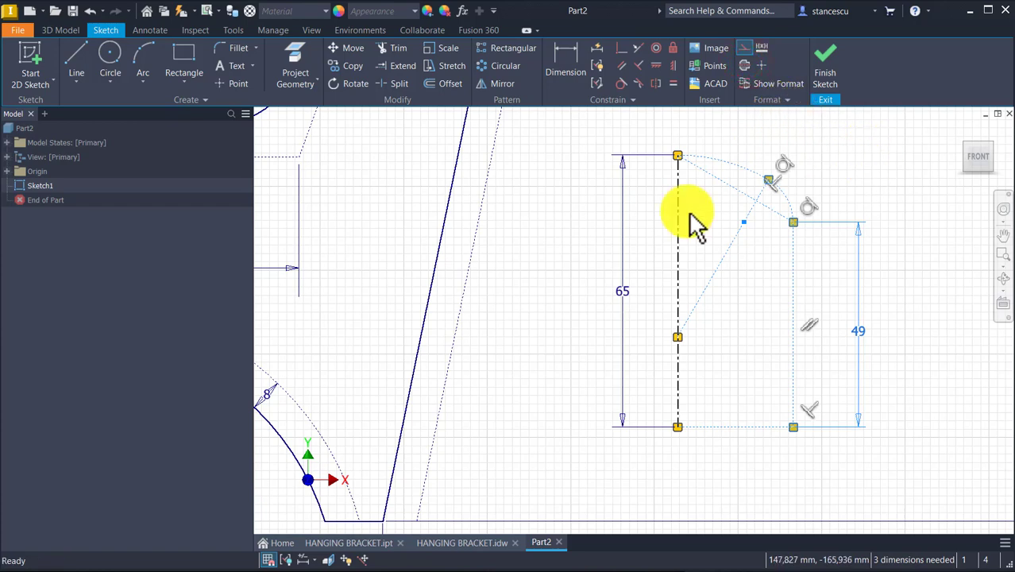
{"action": "key", "text": "Escape"}
- Dimension the half-oval profile's full width about its centreline as a 53 mm diameter
{"action": "scroll", "coordinate": [616, 271], "scroll_direction": "down", "scroll_amount": 3}
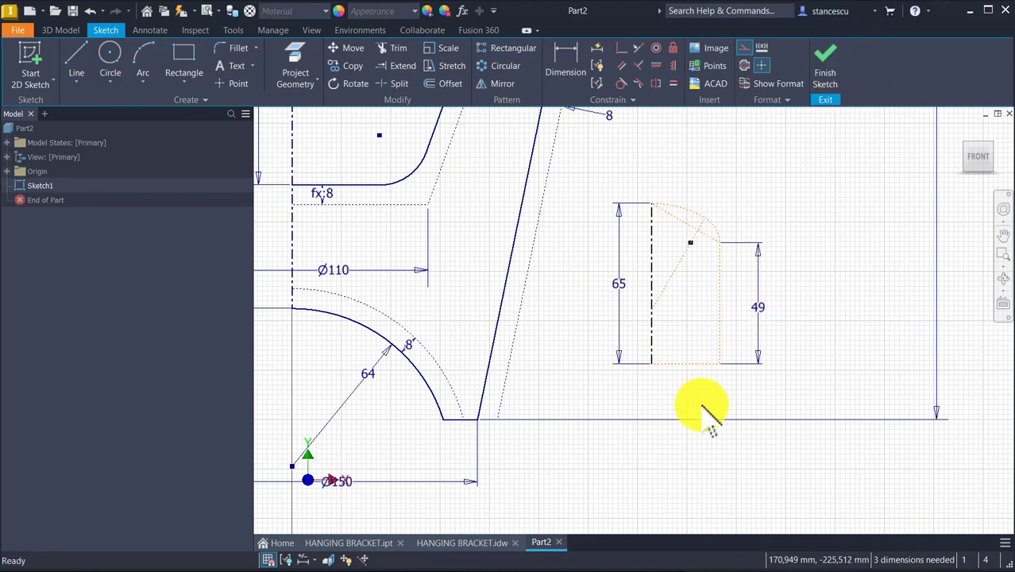
{"action": "left_click", "coordinate": [563, 69]}
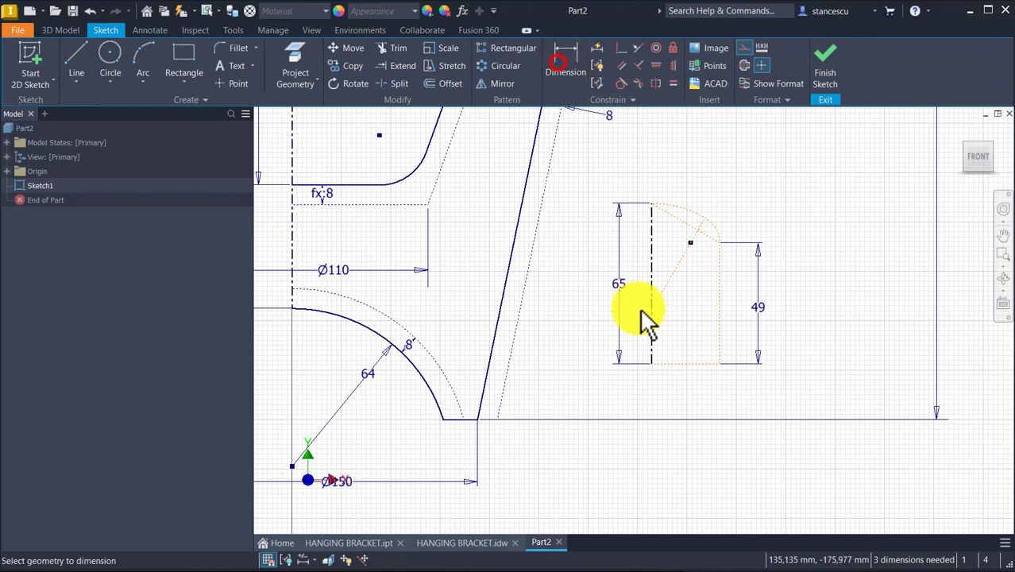
{"action": "left_click", "coordinate": [649, 359]}
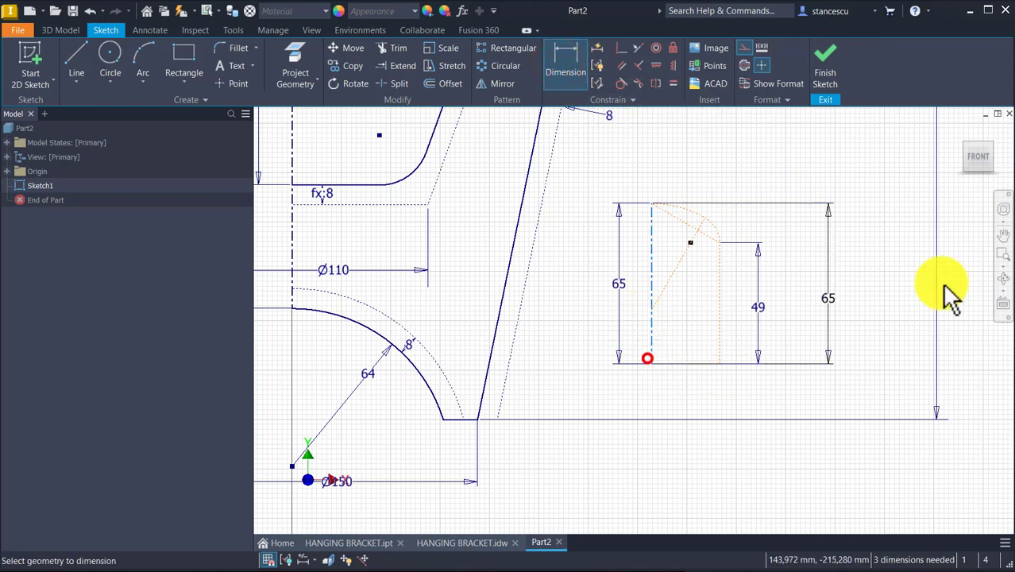
{"action": "left_click", "coordinate": [720, 341]}
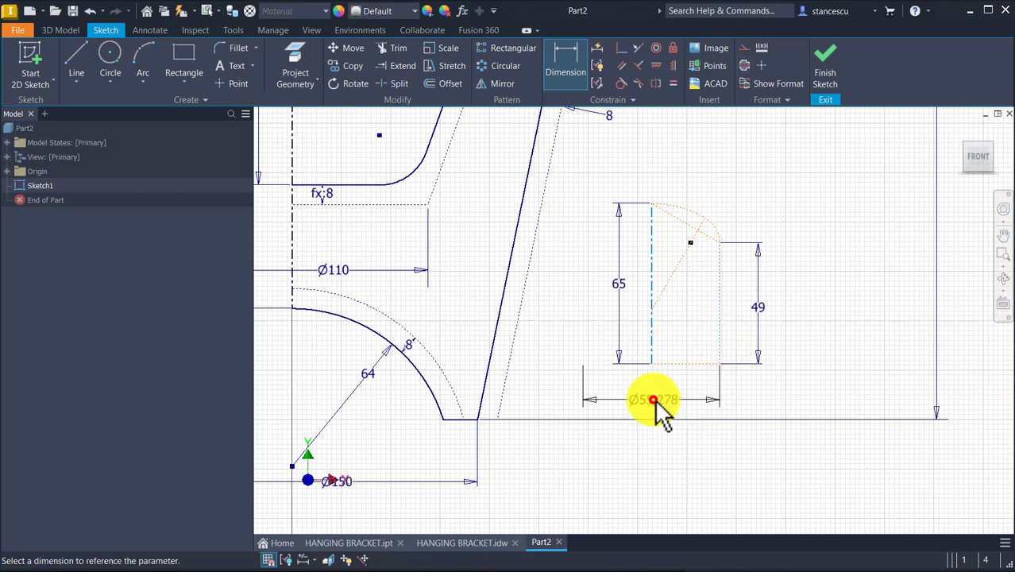
{"action": "left_click", "coordinate": [653, 399]}
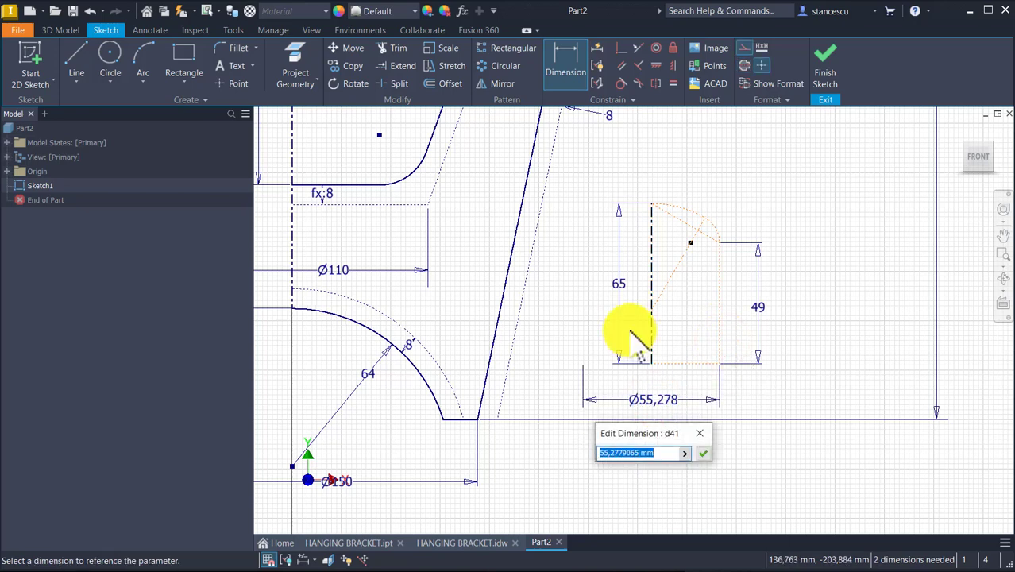
{"action": "key", "text": "Return"}
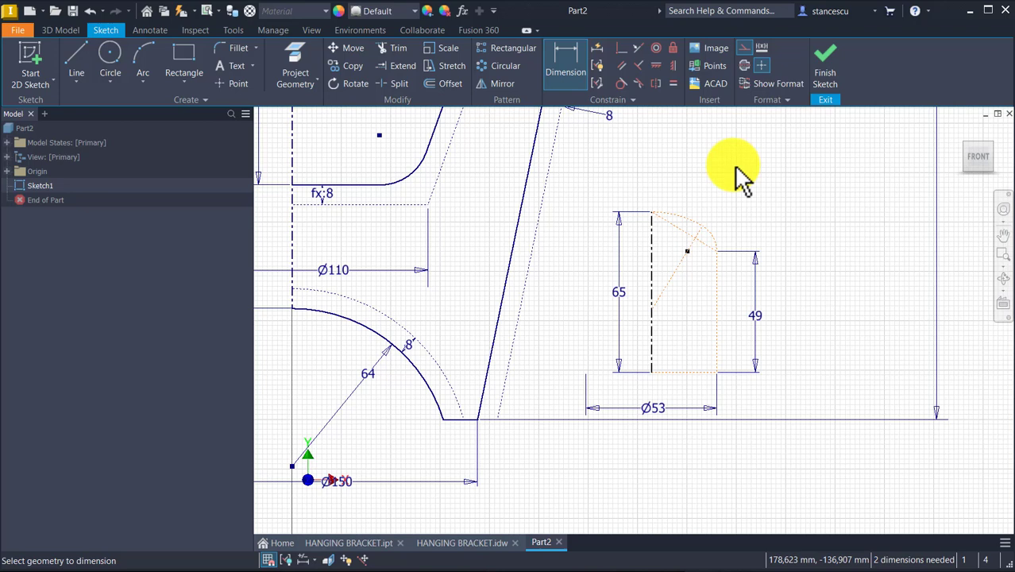
- Constrain the half-oval profile's base line collinear with the short bottom edge of the bracket's half-profile
{"action": "left_click", "coordinate": [761, 250]}
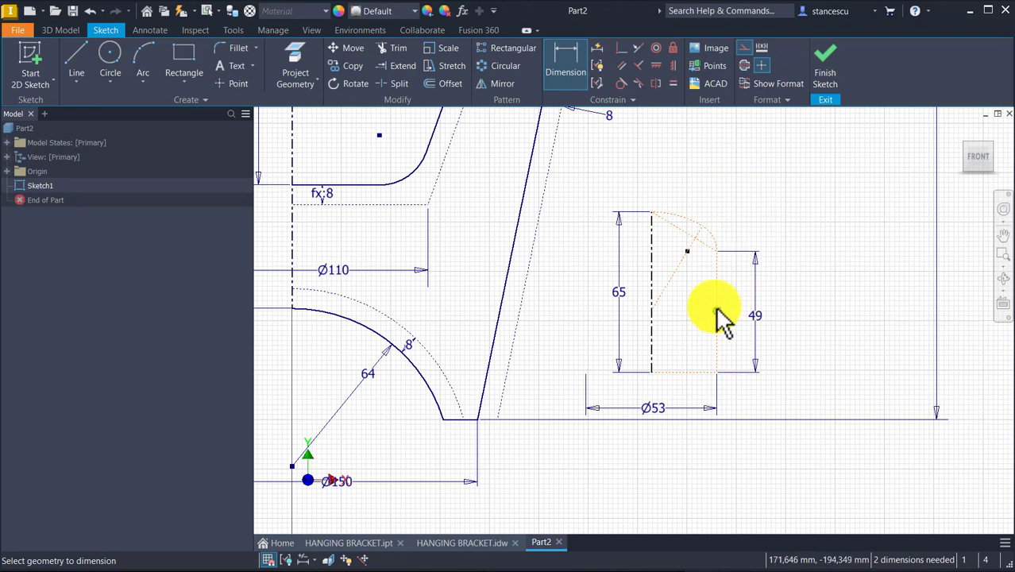
{"action": "left_click", "coordinate": [639, 48]}
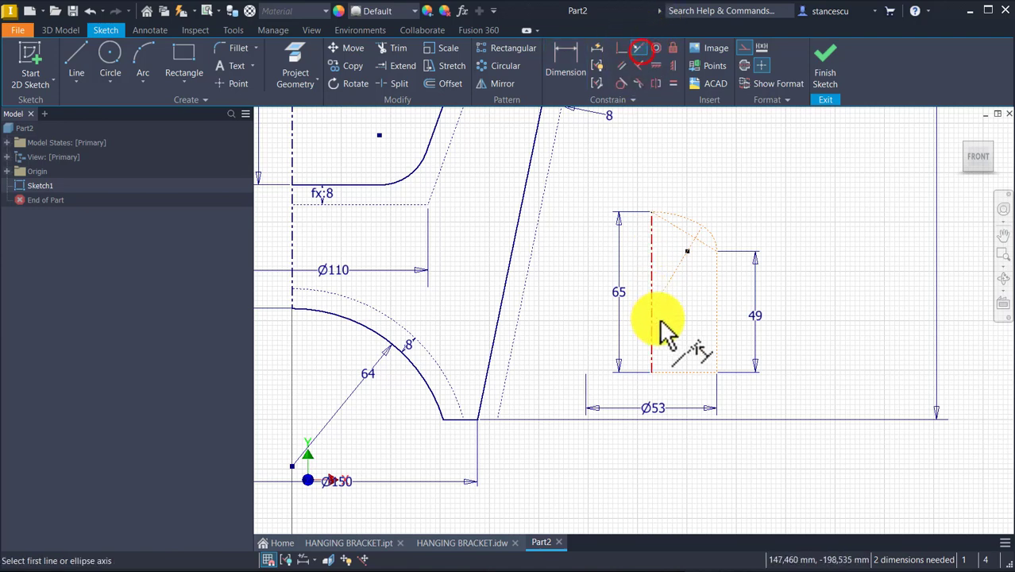
{"action": "left_click", "coordinate": [682, 370]}
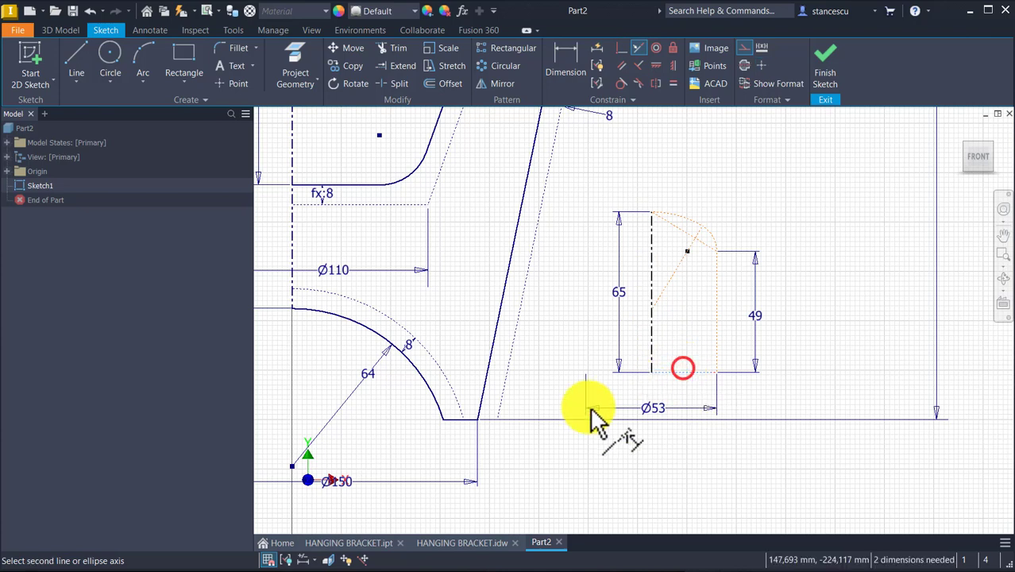
{"action": "left_click", "coordinate": [448, 421]}
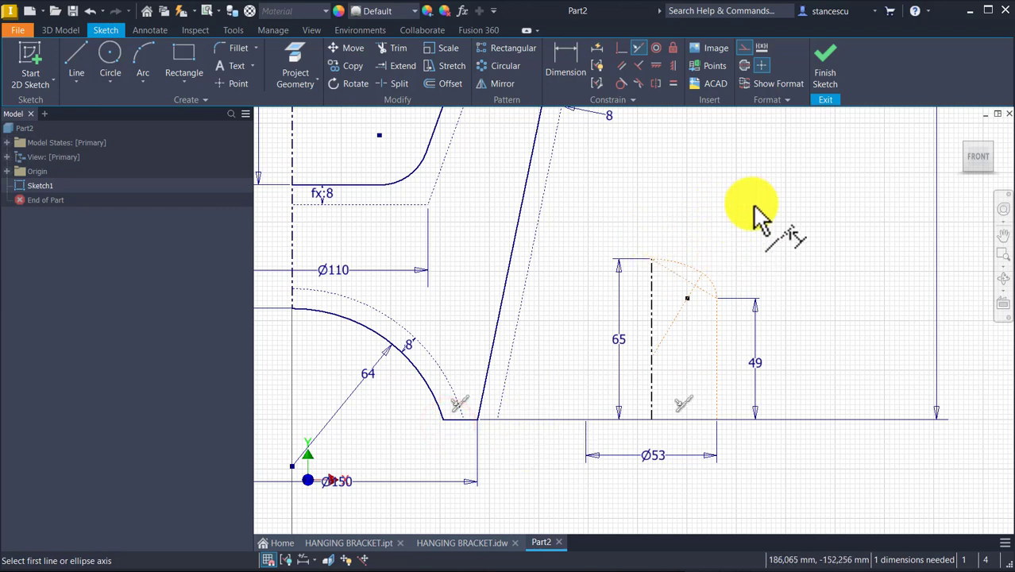
{"action": "key", "text": "Escape"}
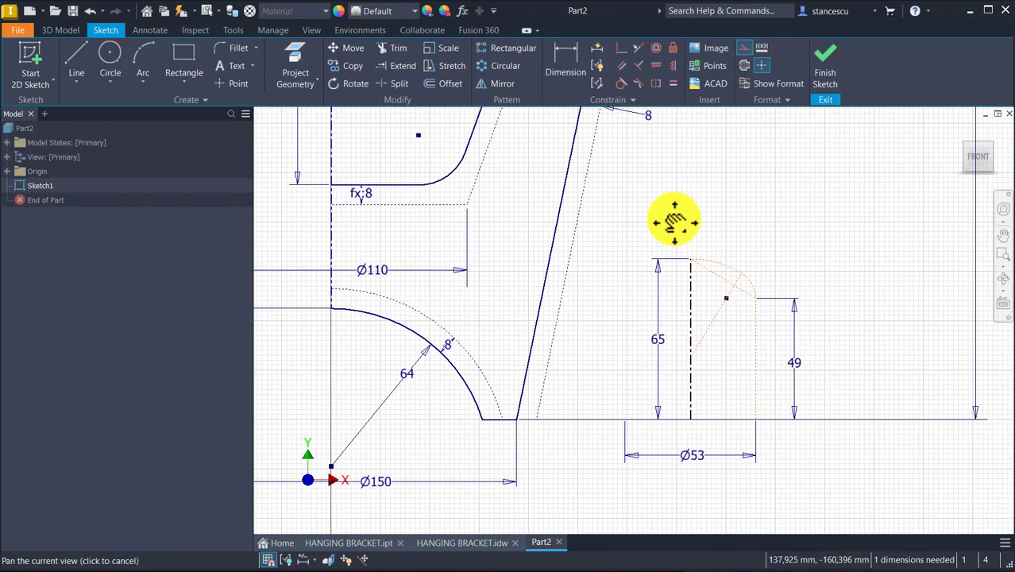
- Dimension the half-oval profile's centreline 75 mm horizontally from the bracket's vertical centreline
{"action": "middle_click_drag", "start_coordinate": [671, 218], "coordinate": [666, 173]}
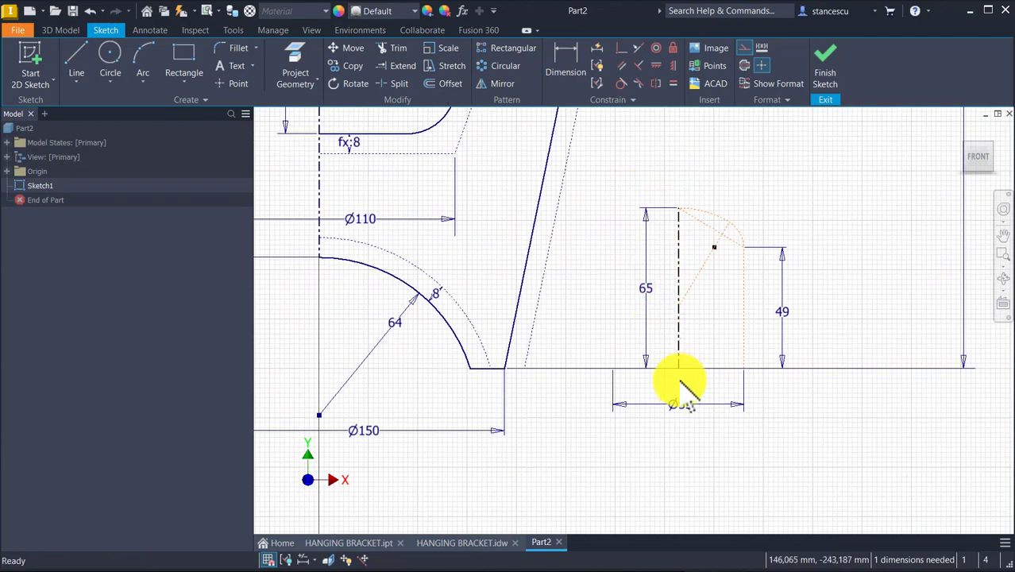
{"action": "scroll", "coordinate": [684, 389], "scroll_direction": "down", "scroll_amount": 3}
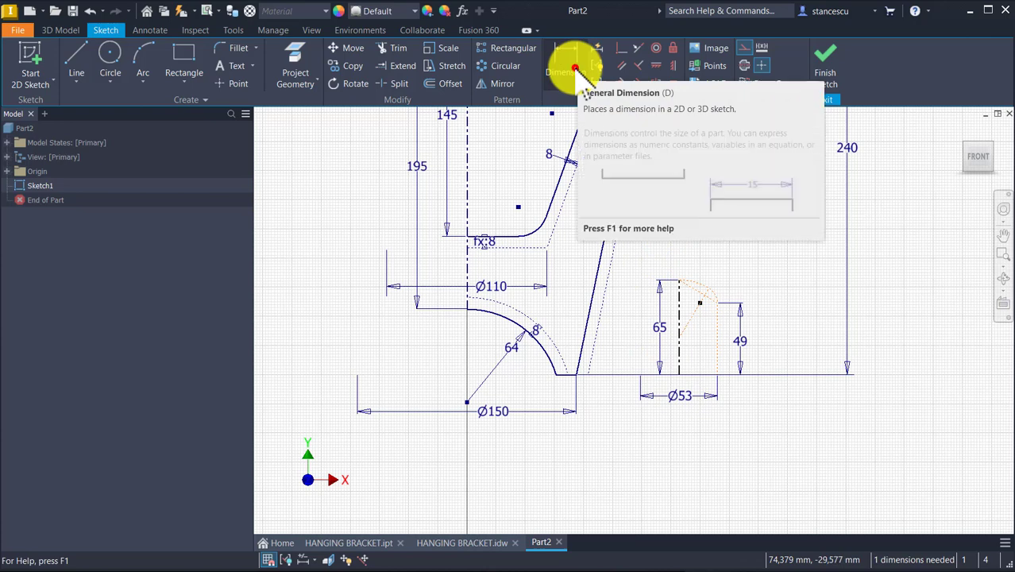
{"action": "left_click", "coordinate": [574, 70]}
{"action": "left_click", "coordinate": [680, 354]}
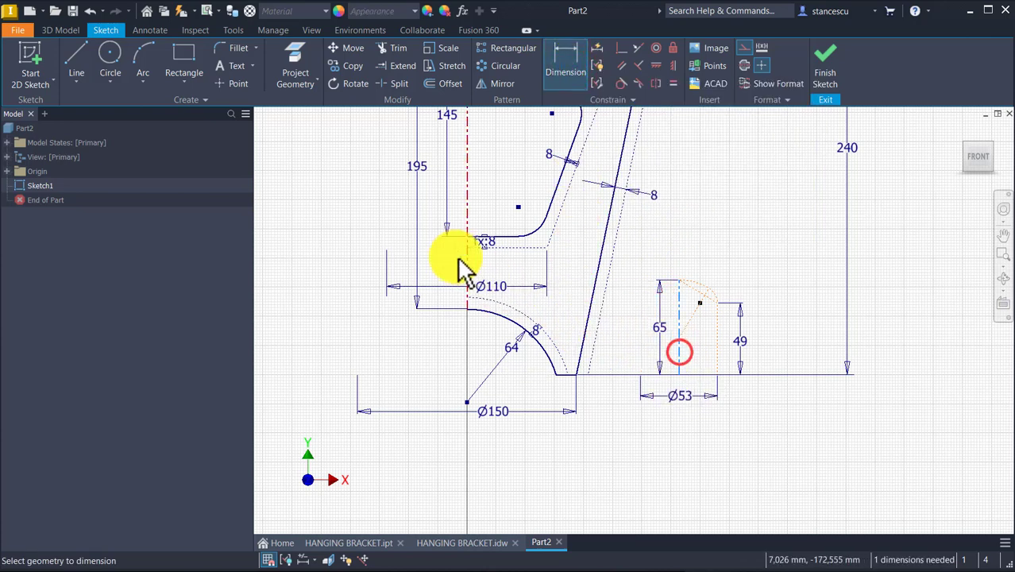
{"action": "left_click", "coordinate": [463, 270]}
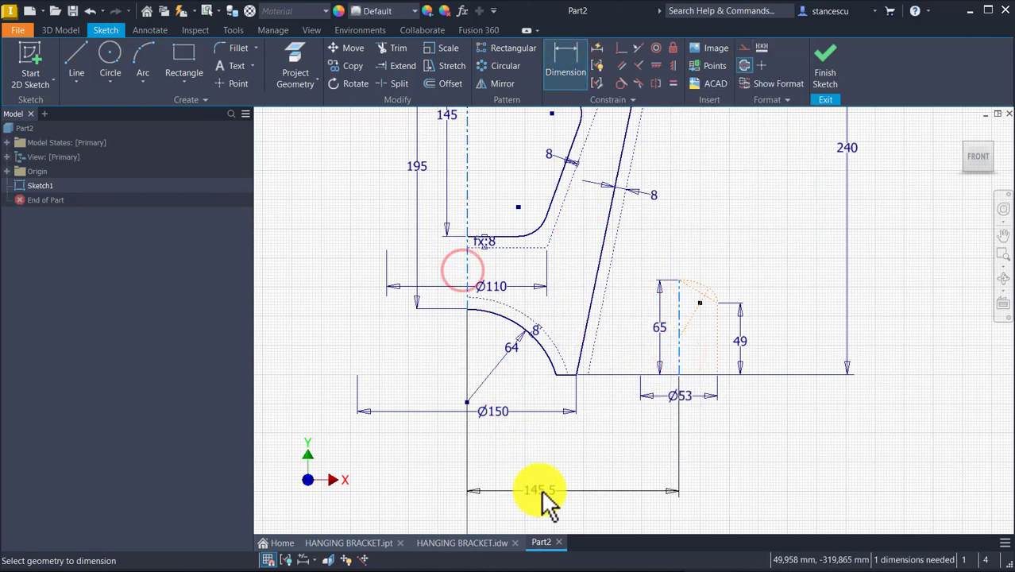
{"action": "left_click", "coordinate": [542, 463]}
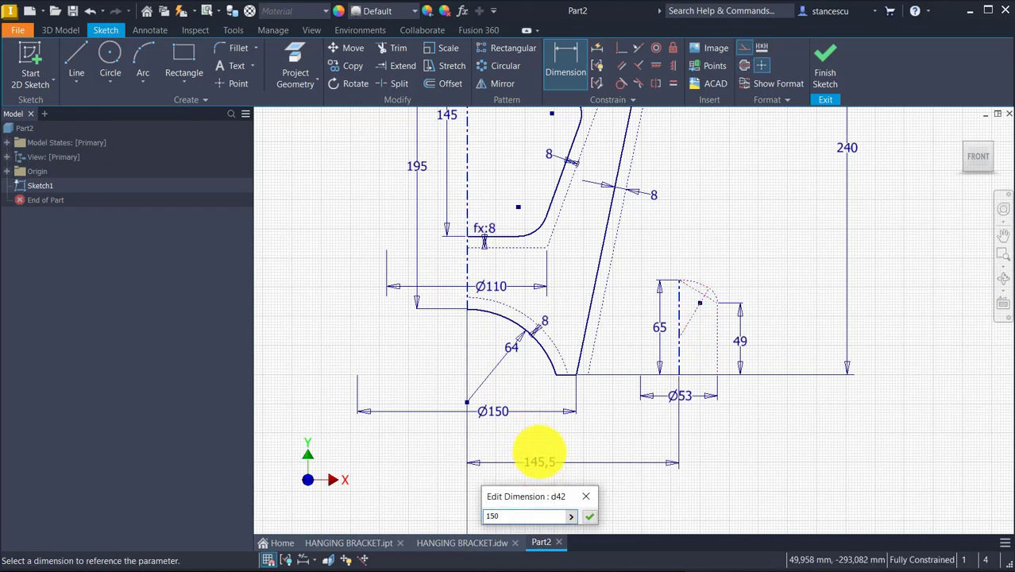
{"action": "key", "text": "Return"}
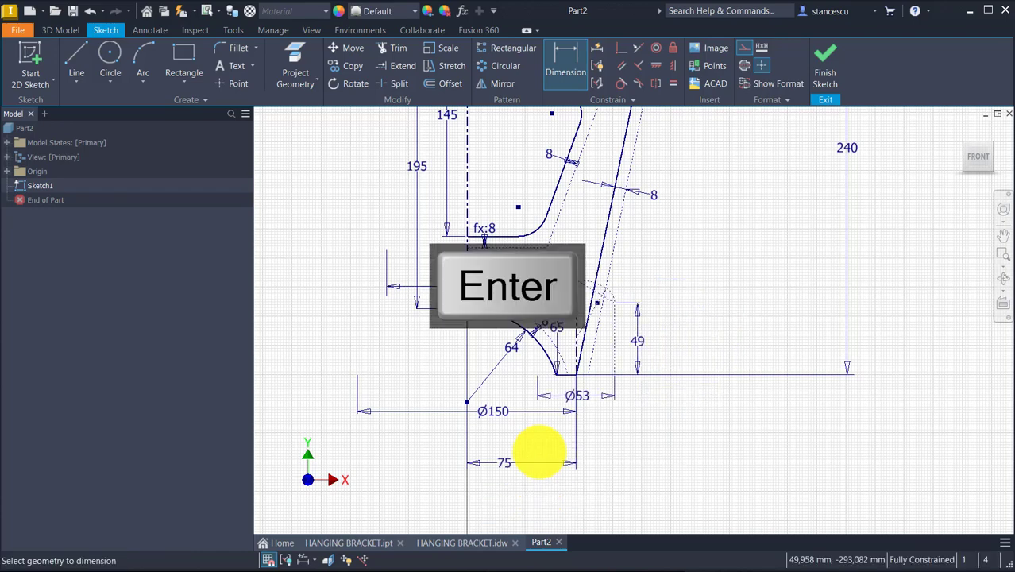
- Examine the half-oval profile's position at the bracket's foot, and review the whole half-profile sketch
{"action": "scroll", "coordinate": [616, 385], "scroll_direction": "up", "scroll_amount": 3}
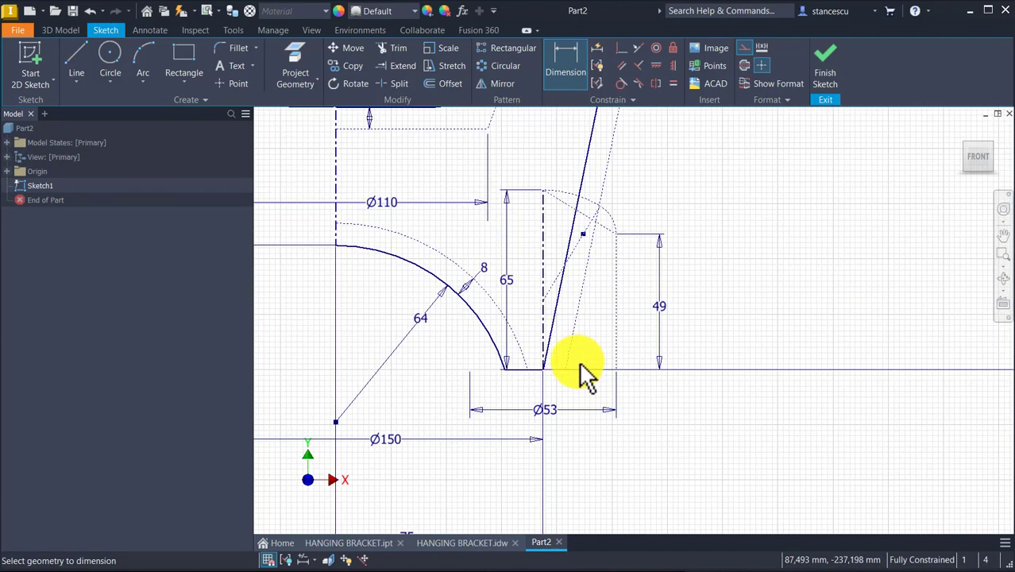
{"action": "scroll", "coordinate": [580, 374], "scroll_direction": "up", "scroll_amount": 2}
{"action": "scroll", "coordinate": [585, 381], "scroll_direction": "down", "scroll_amount": 3}
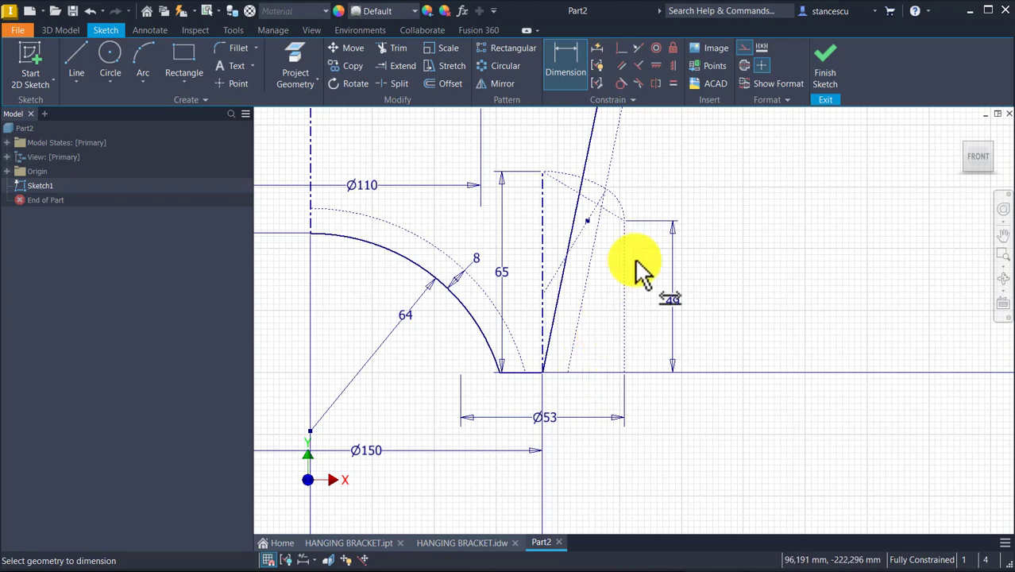
{"action": "middle_click_drag", "start_coordinate": [697, 193], "coordinate": [724, 264]}
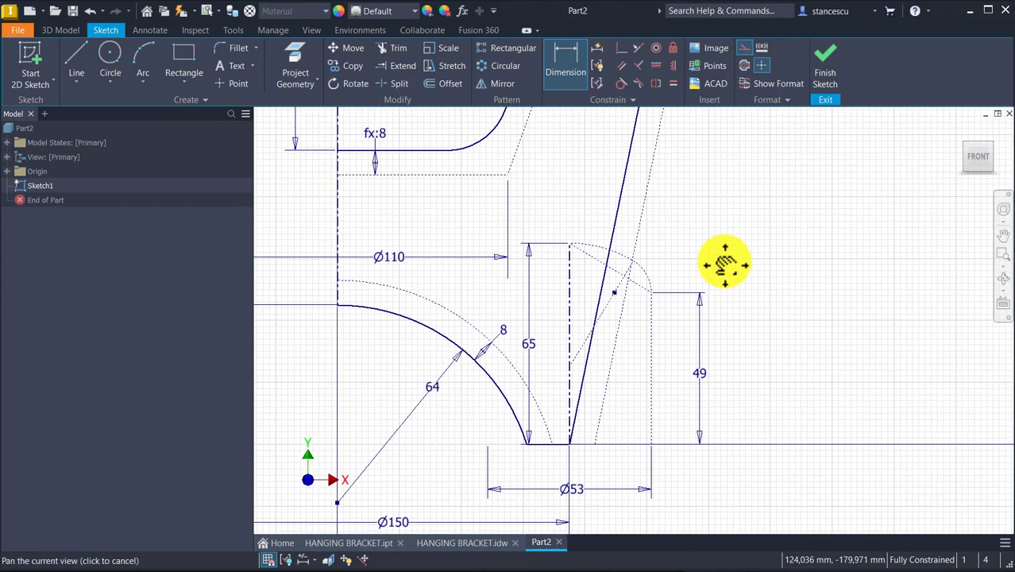
{"action": "key", "text": "Escape"}
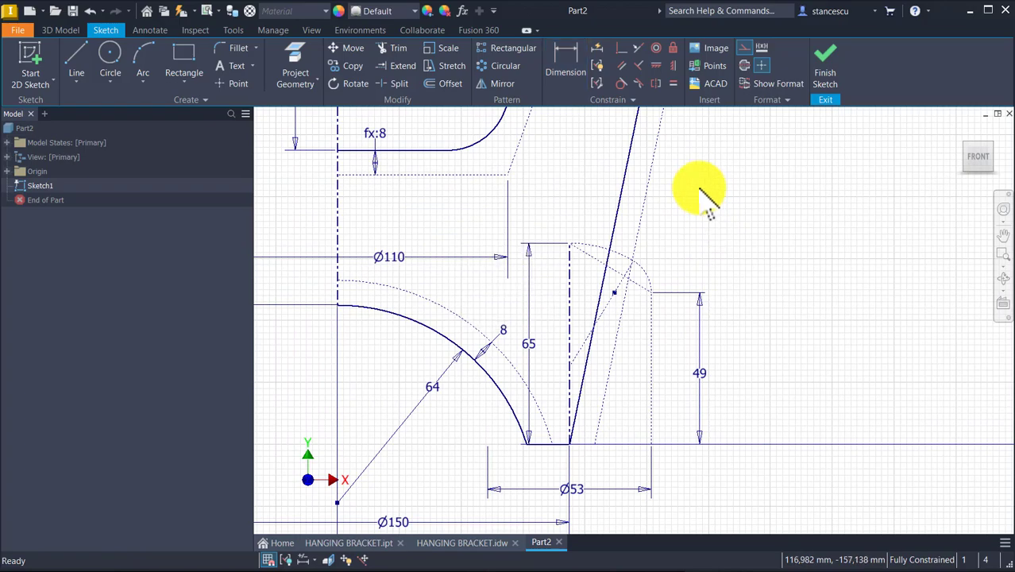
{"action": "scroll", "coordinate": [698, 193], "scroll_direction": "up", "scroll_amount": 2}
{"action": "mouse_move", "coordinate": [709, 208]}
{"action": "middle_mouse_down"}
{"action": "mouse_move", "coordinate": [763, 408]}
{"action": "mouse_move", "coordinate": [761, 452]}
{"action": "mouse_move", "coordinate": [729, 331]}
{"action": "middle_mouse_up"}
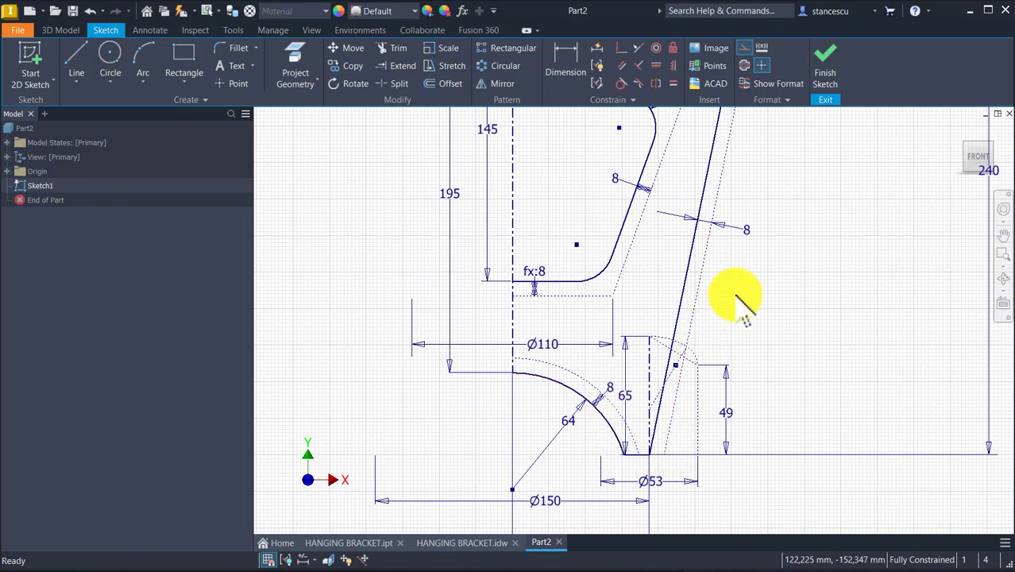
{"action": "scroll", "coordinate": [782, 313], "scroll_direction": "down", "scroll_amount": 3}
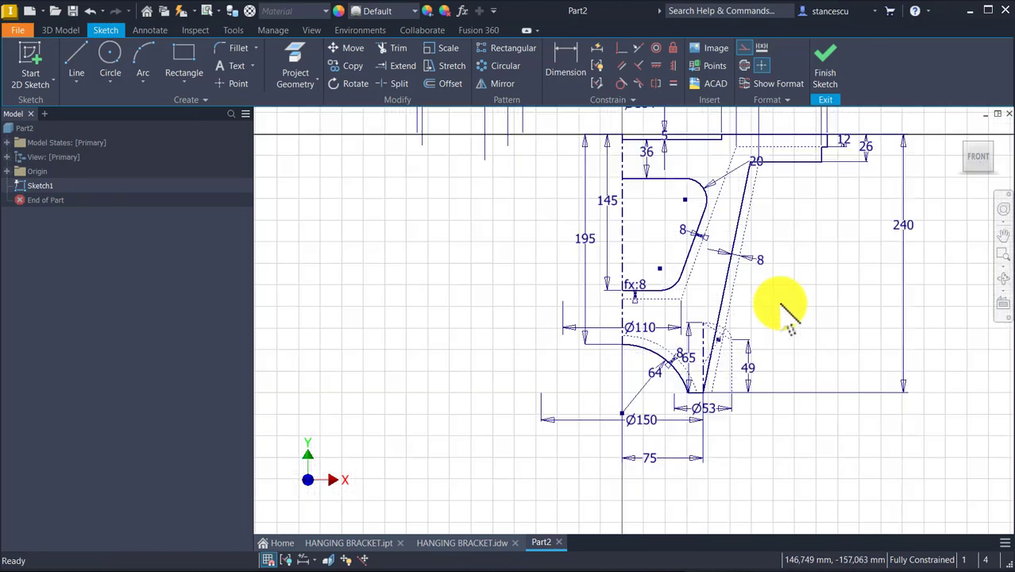
{"action": "middle_click_drag", "start_coordinate": [777, 324], "coordinate": [730, 374]}
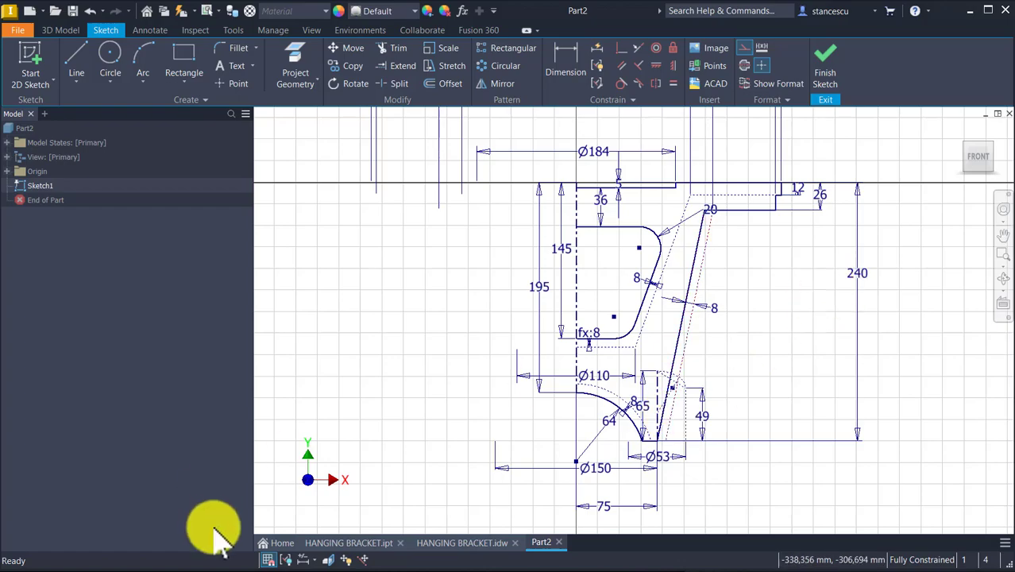
- Switch to the HANGING BRACKET.idw drawing and examine the front view, including sections B-B and C-C and the half-oval geometry detail
{"action": "left_click", "coordinate": [491, 545]}
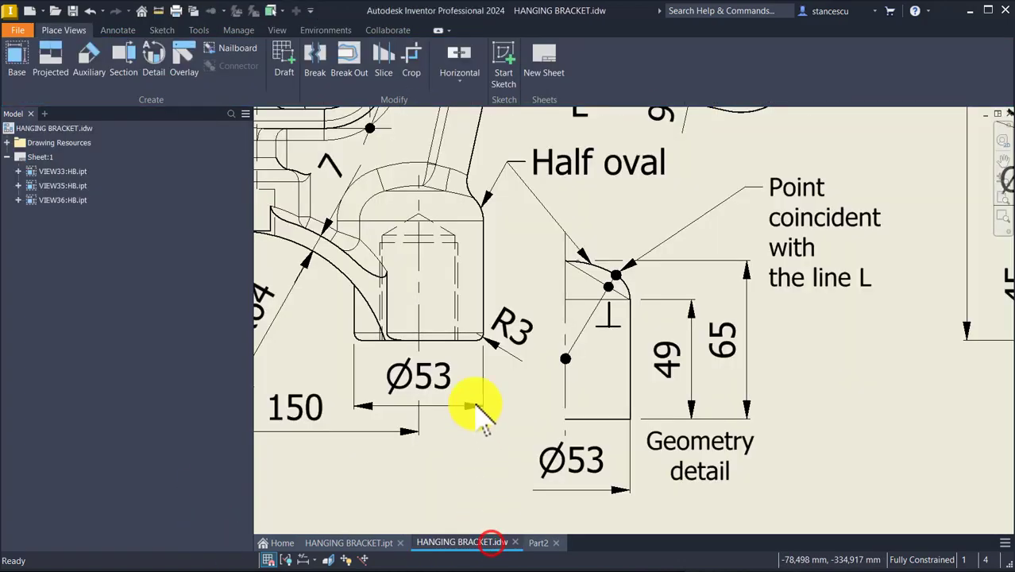
{"action": "key", "text": "Home"}
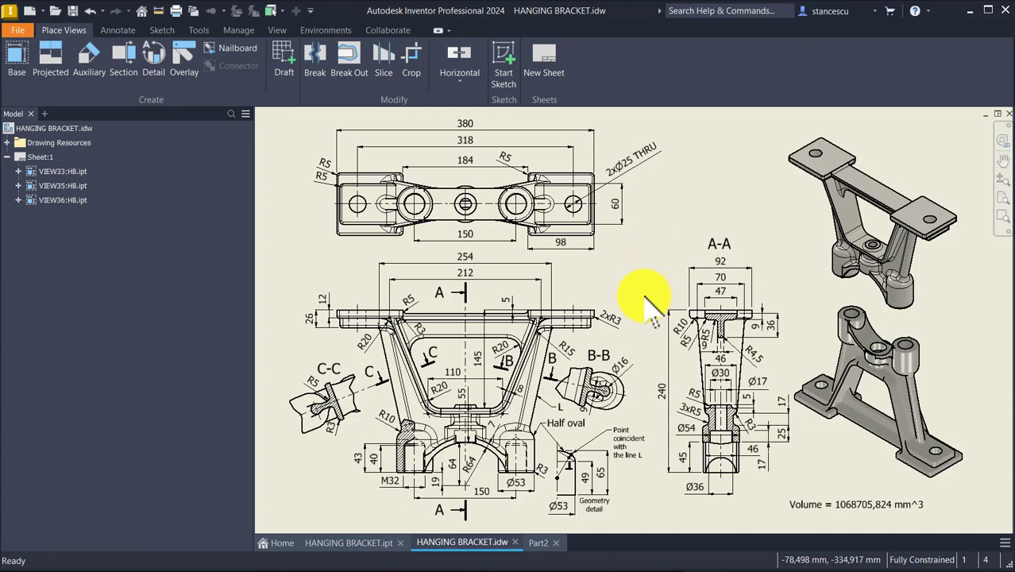
{"action": "scroll", "coordinate": [586, 342], "scroll_direction": "up", "scroll_amount": 3}
{"action": "middle_click_drag", "start_coordinate": [586, 349], "coordinate": [734, 359]}
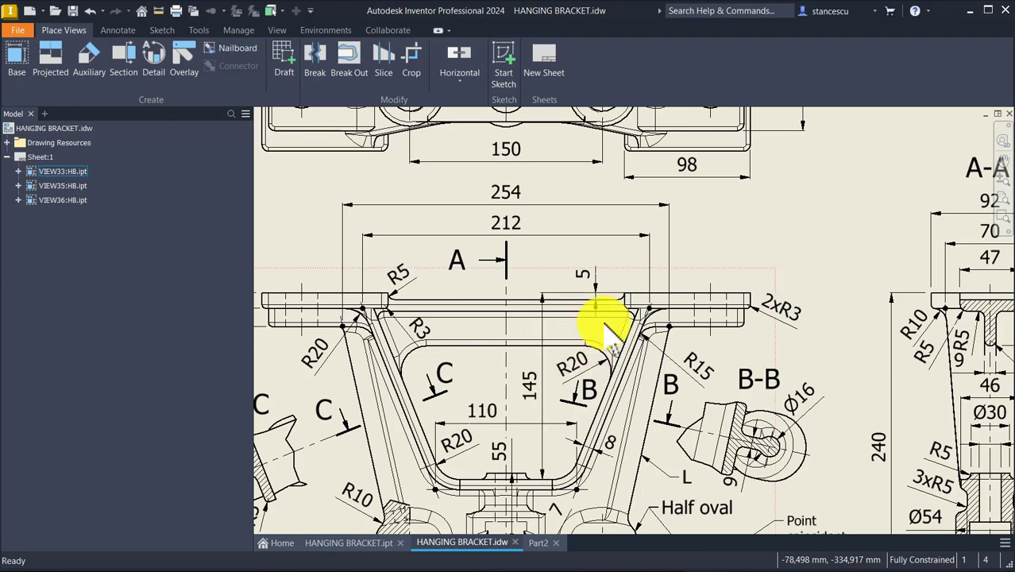
{"action": "middle_click_drag", "start_coordinate": [605, 324], "coordinate": [554, 333]}
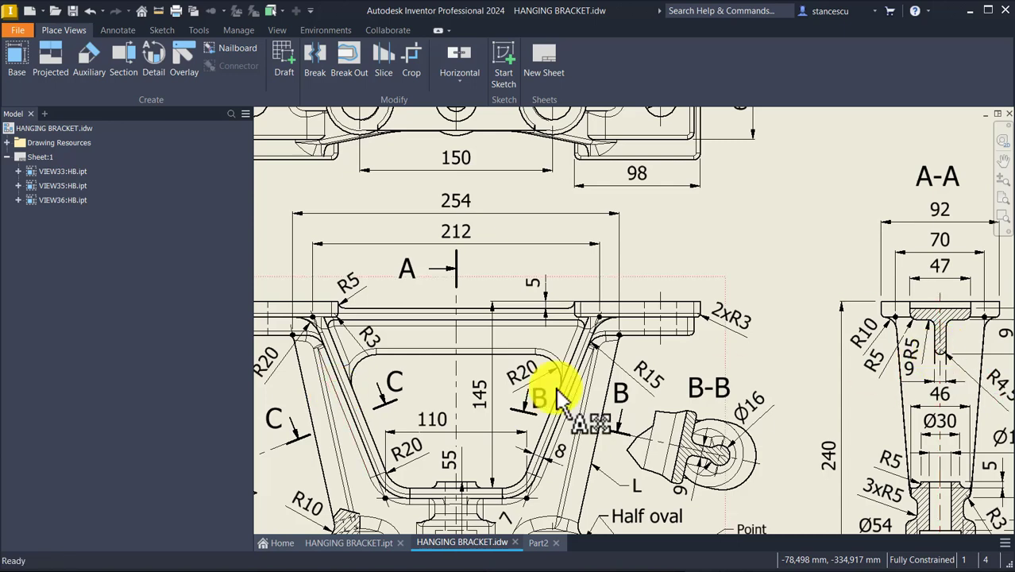
{"action": "middle_click_drag", "start_coordinate": [613, 353], "coordinate": [629, 268]}
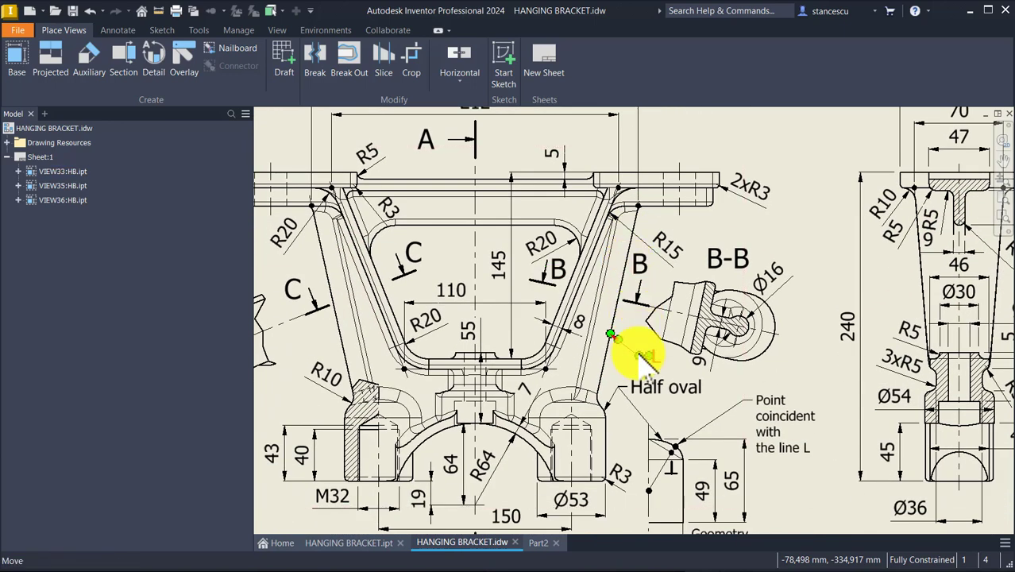
{"action": "mouse_move", "coordinate": [635, 340]}
{"action": "middle_mouse_down"}
{"action": "mouse_move", "coordinate": [660, 409]}
{"action": "mouse_move", "coordinate": [785, 428]}
{"action": "middle_mouse_up"}
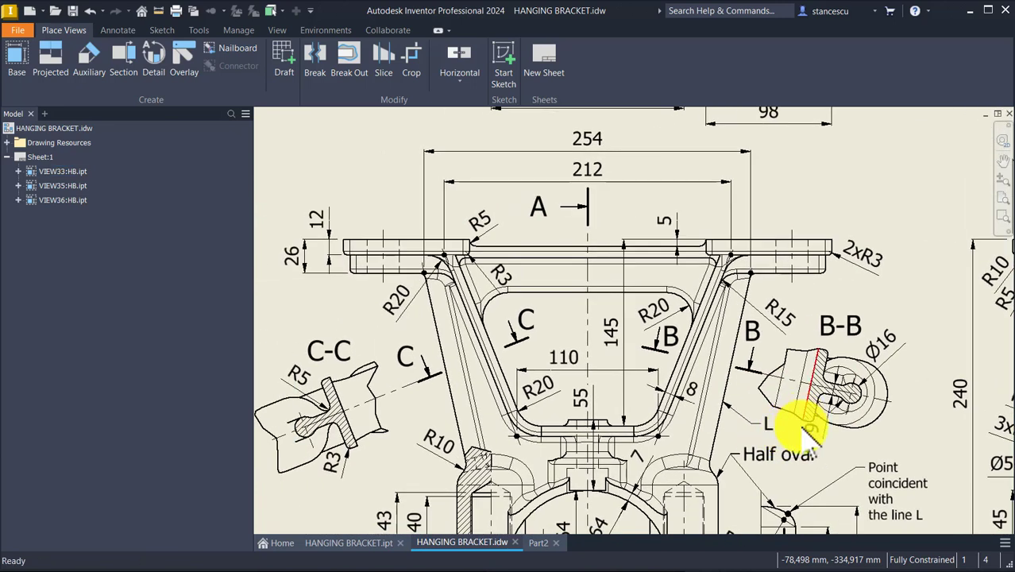
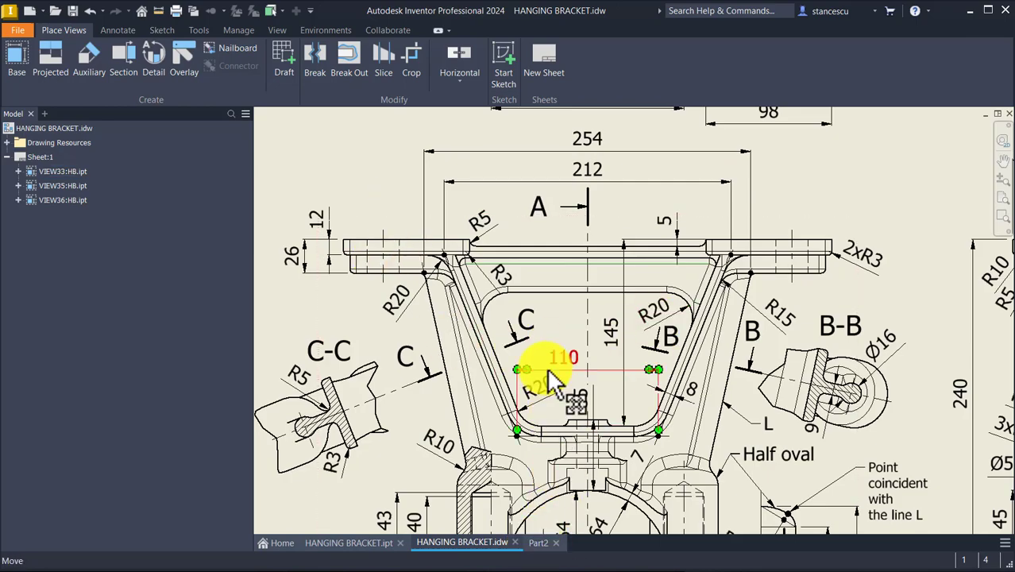
{"action": "key", "text": "Num_Lock"}
{"action": "scroll", "coordinate": [537, 363], "scroll_direction": "down", "scroll_amount": 5}
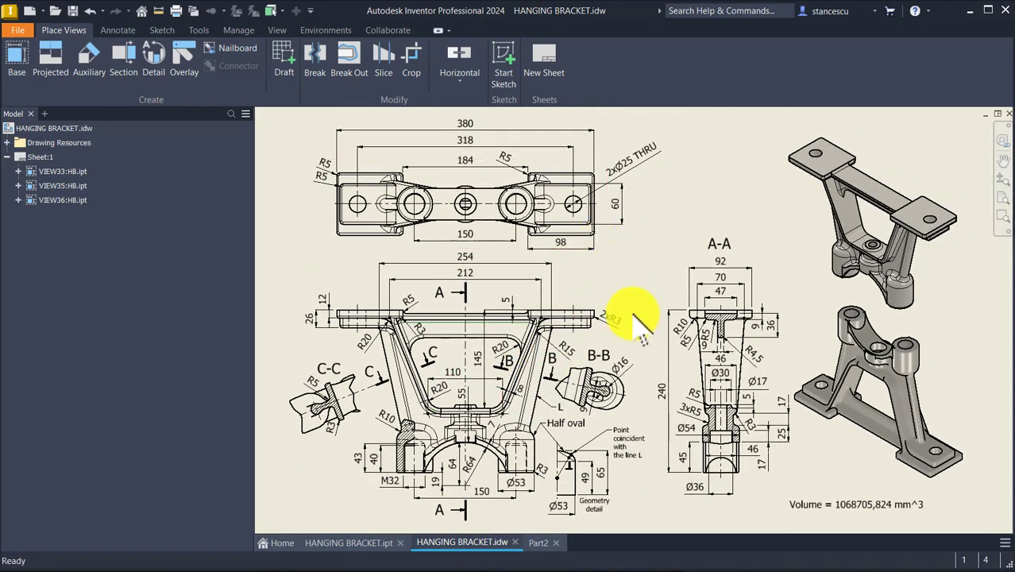
- Return to Part2 and finish the bracket's half-profile sketch
{"action": "left_click", "coordinate": [539, 543]}
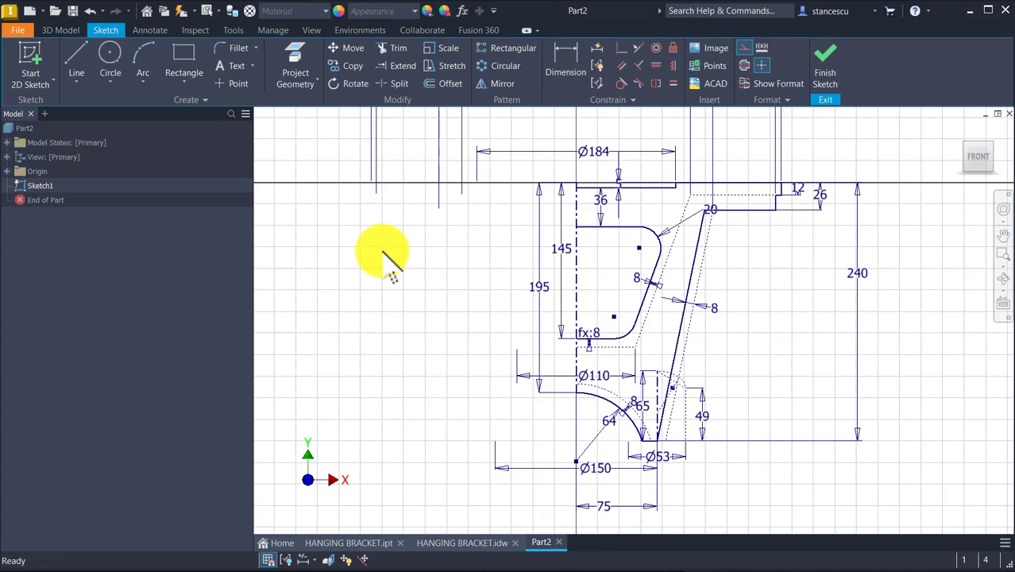
{"action": "left_click", "coordinate": [825, 70]}
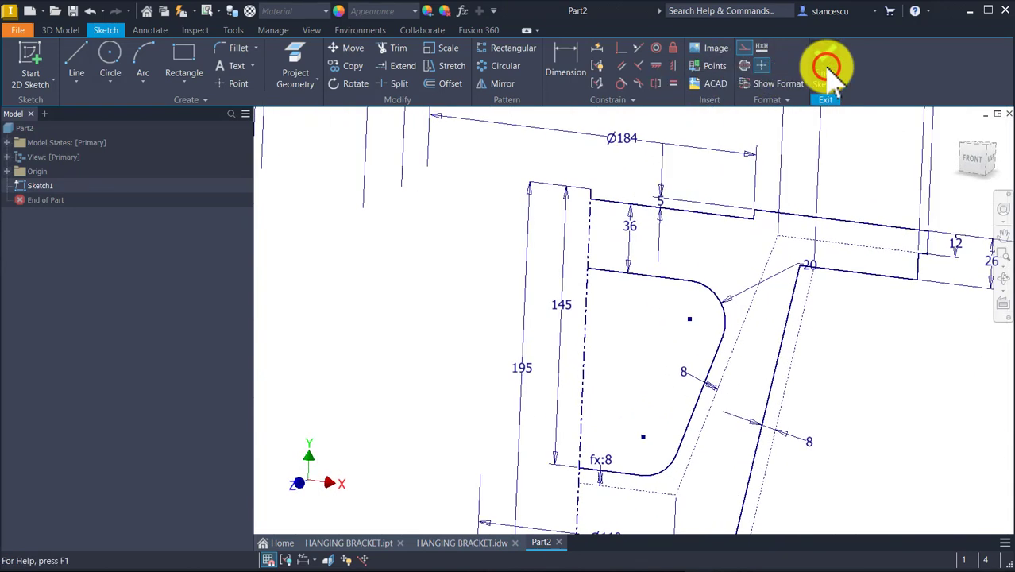
{"action": "key", "text": "F6"}
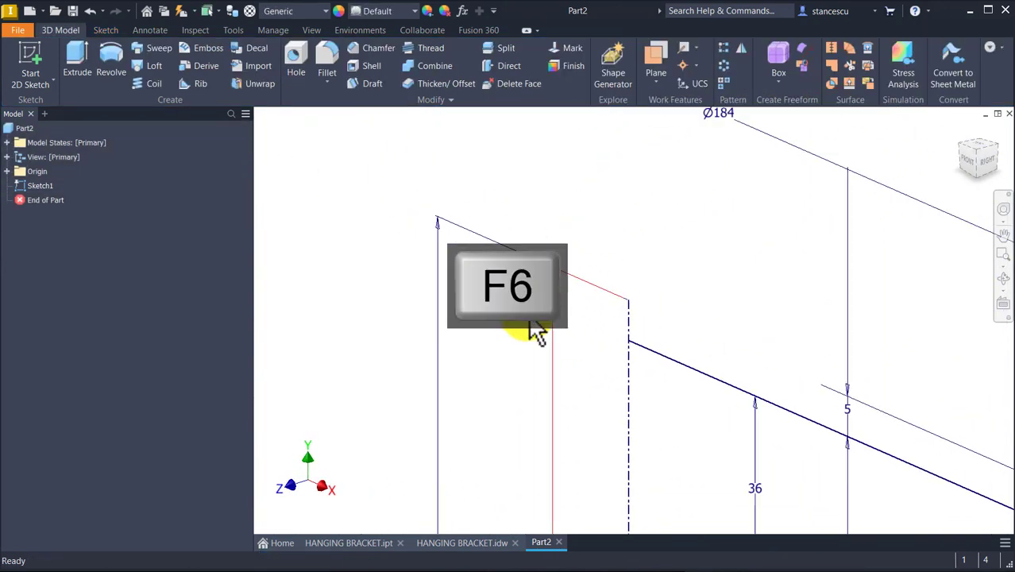
- Extrude the bracket's half-profile region by 9/2 mm as a new solid
{"action": "left_click", "coordinate": [79, 62]}
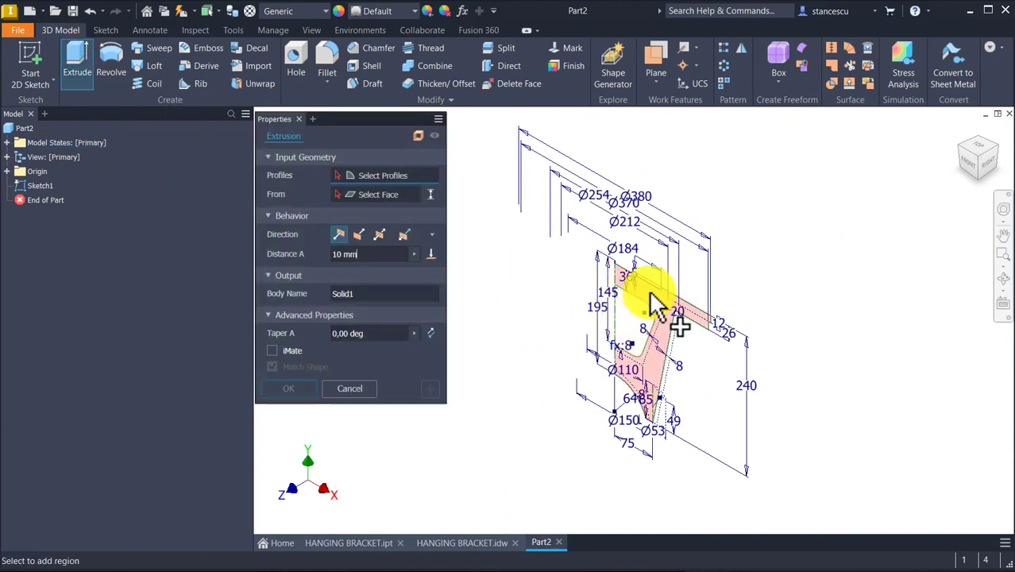
{"action": "left_click", "coordinate": [651, 300]}
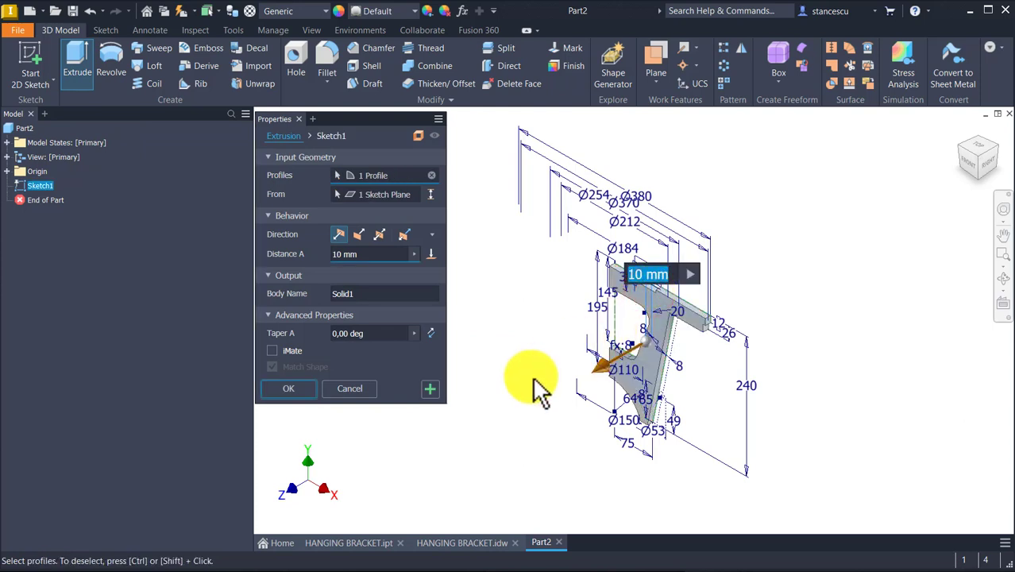
{"action": "type", "text": "9/"}
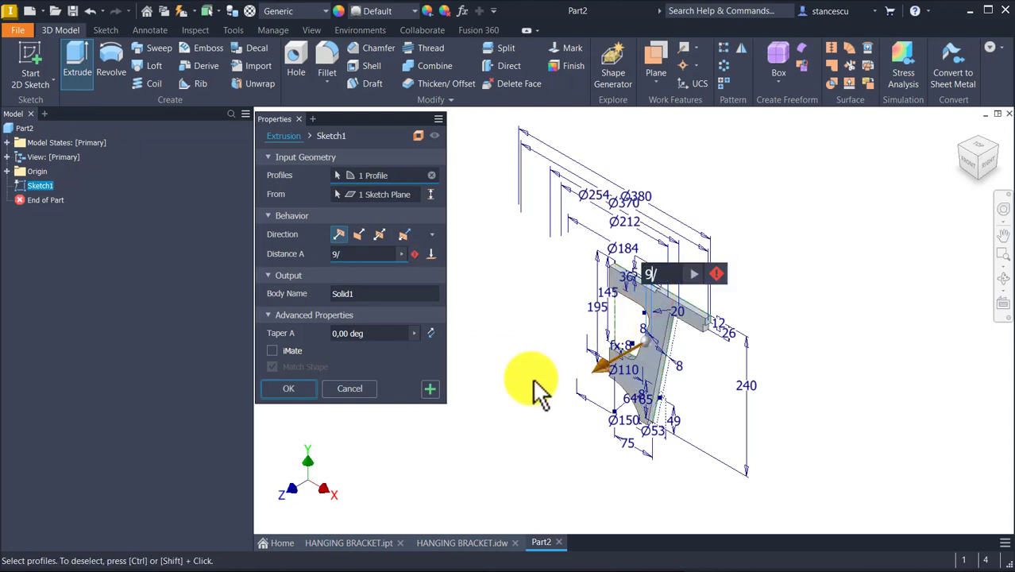
{"action": "type", "text": "2"}
{"action": "key", "text": "Return"}
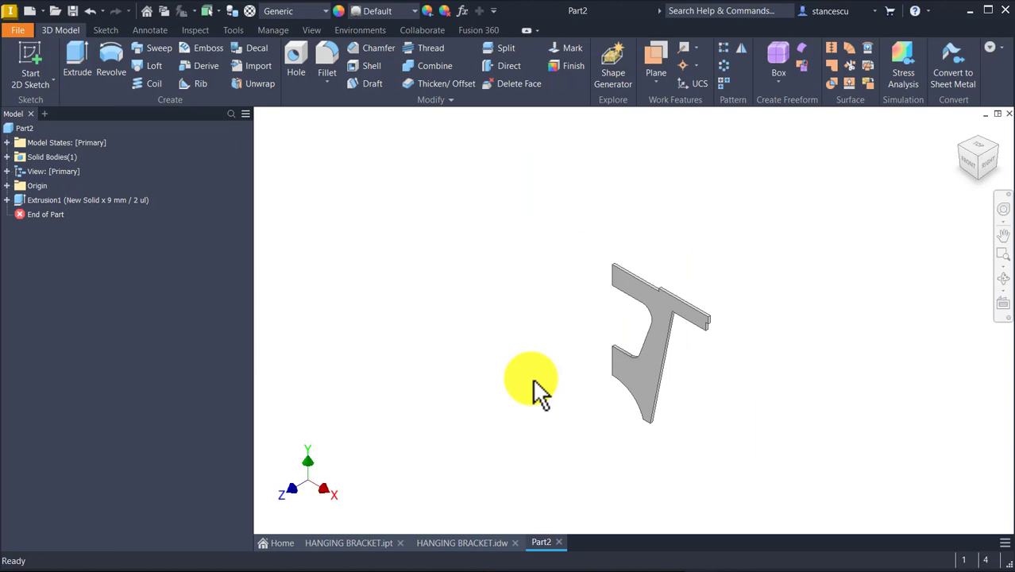
{"action": "key", "text": "Home"}
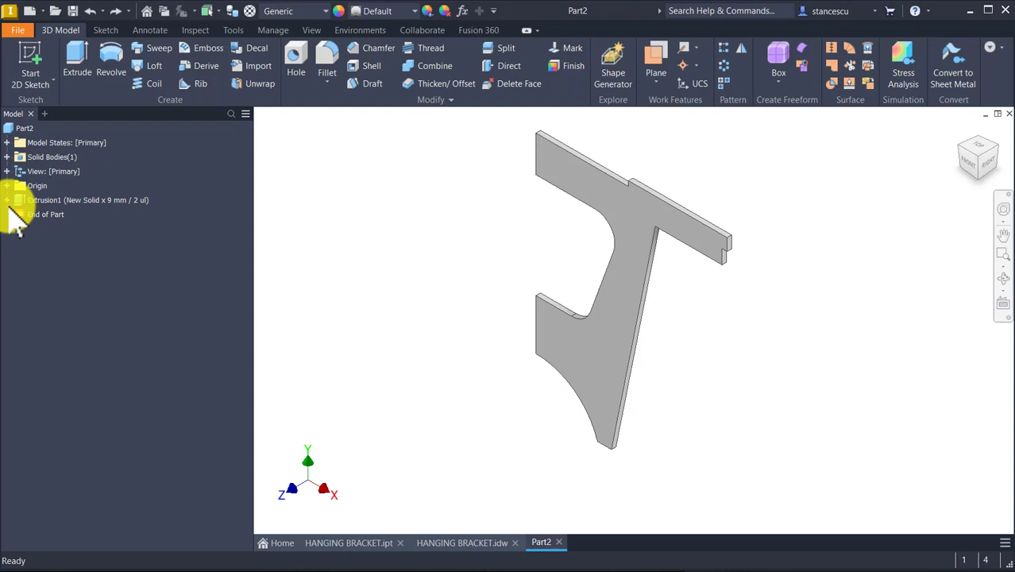
- Share the half-profile sketch used by the bracket's first extrusion so that further features can use it
{"action": "left_click", "coordinate": [7, 201]}
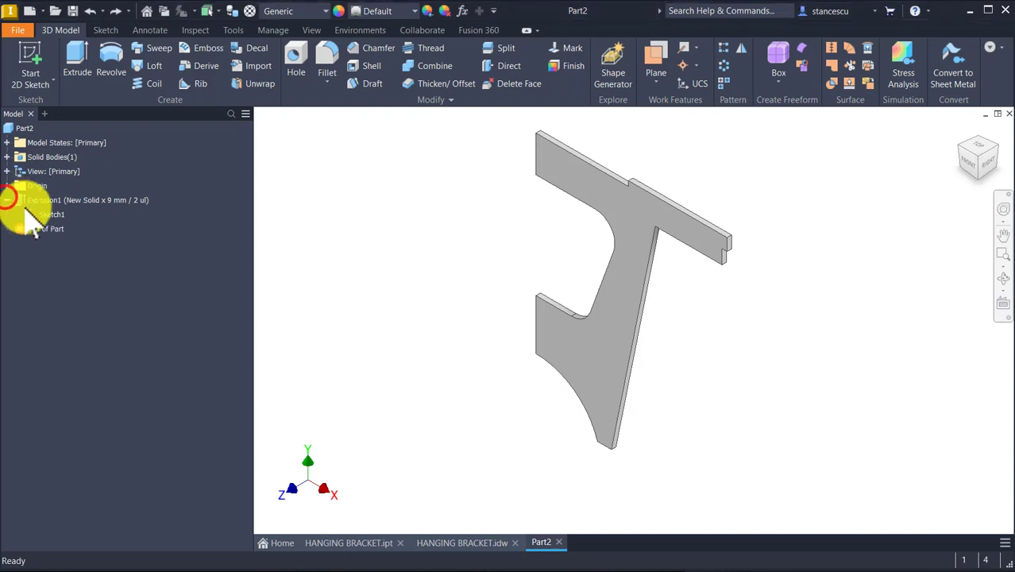
{"action": "left_click", "coordinate": [38, 214]}
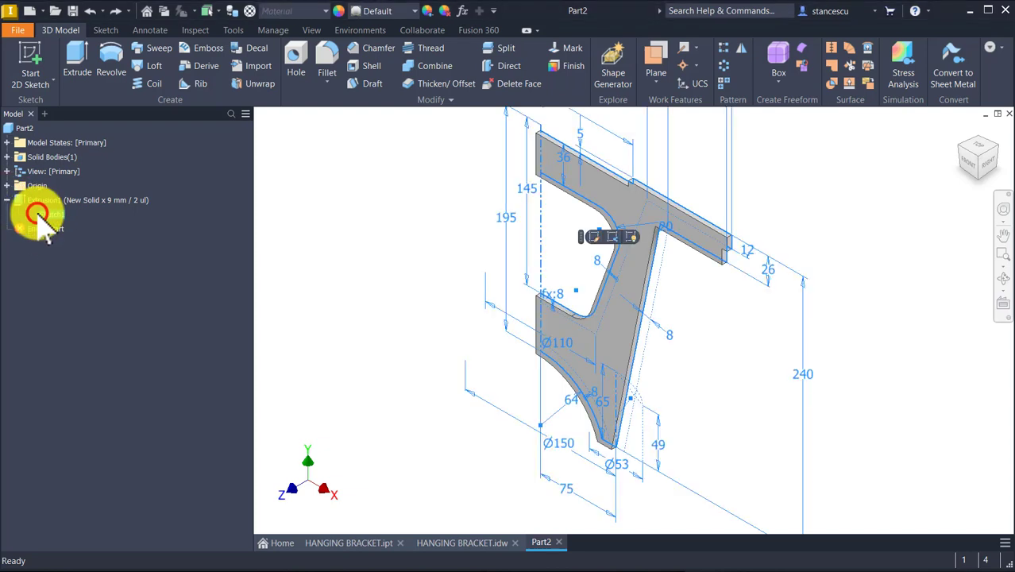
{"action": "right_click", "coordinate": [37, 214]}
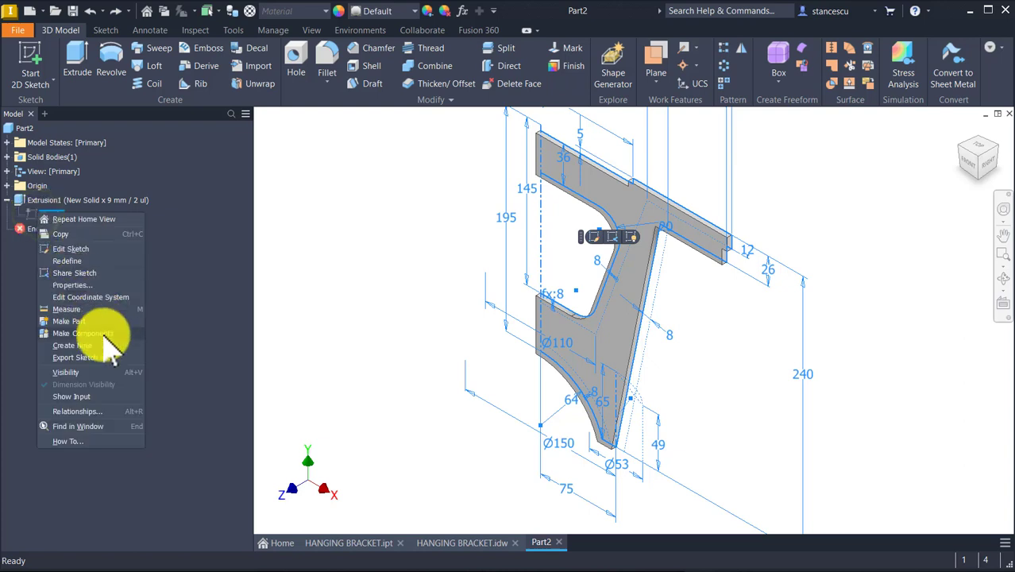
{"action": "left_click", "coordinate": [81, 273]}
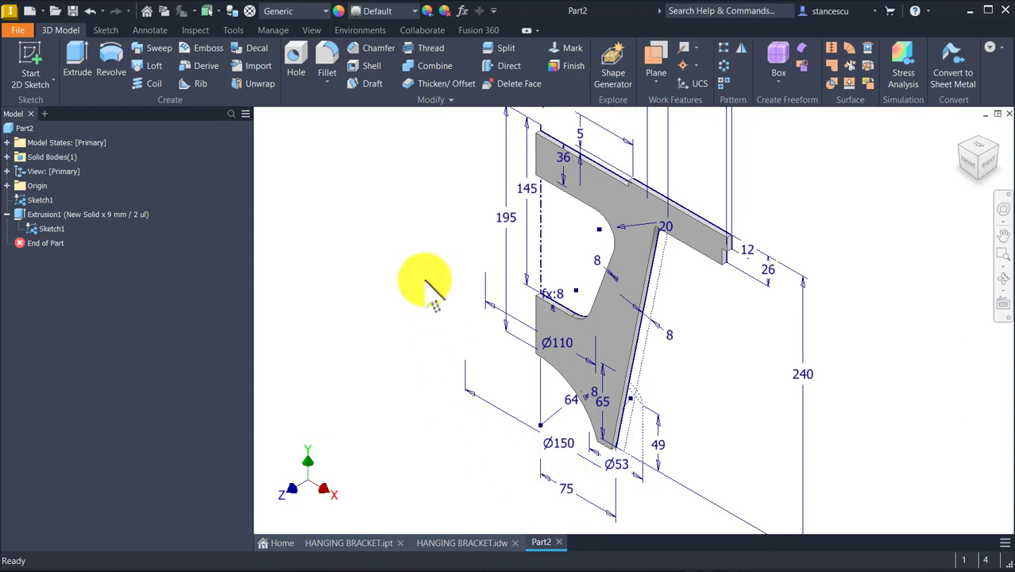
- Open the shared half-profile sketch for editing and delete the Ø150 dimension below the bracket's foot
{"action": "double_click", "coordinate": [24, 199]}
{"action": "key", "text": "Num_Lock"}
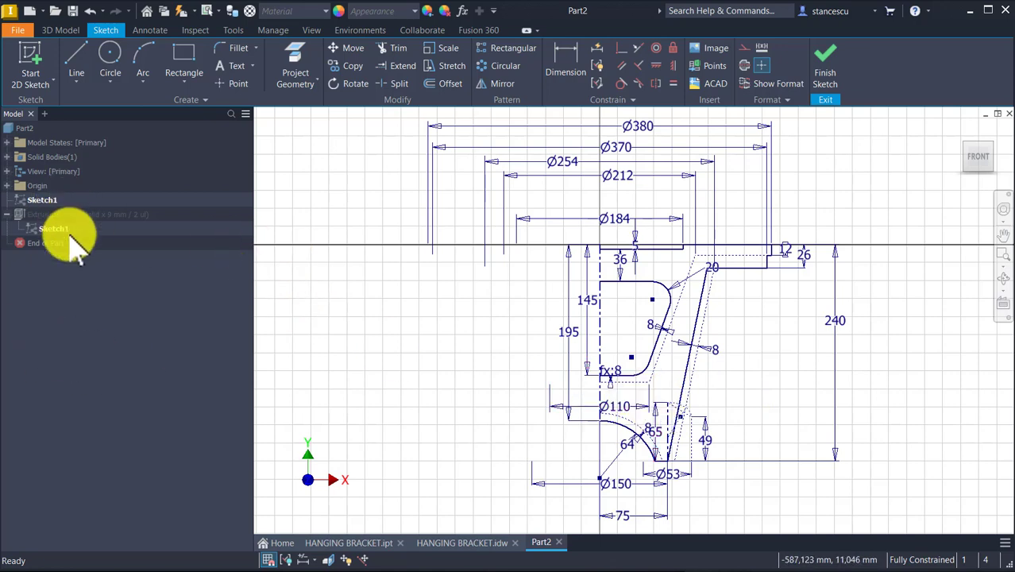
{"action": "scroll", "coordinate": [634, 336], "scroll_direction": "up", "scroll_amount": 3}
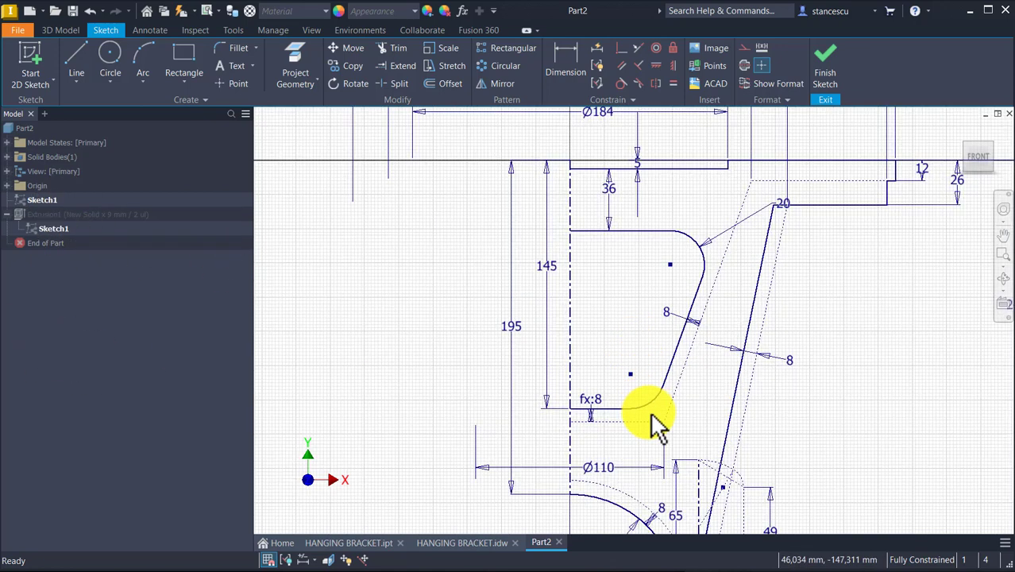
{"action": "middle_click_drag", "start_coordinate": [650, 425], "coordinate": [636, 232]}
{"action": "mouse_move", "coordinate": [650, 381]}
{"action": "middle_mouse_down"}
{"action": "mouse_move", "coordinate": [630, 284]}
{"action": "mouse_move", "coordinate": [614, 321]}
{"action": "middle_mouse_up"}
{"action": "scroll", "coordinate": [647, 292], "scroll_direction": "up", "scroll_amount": 3}
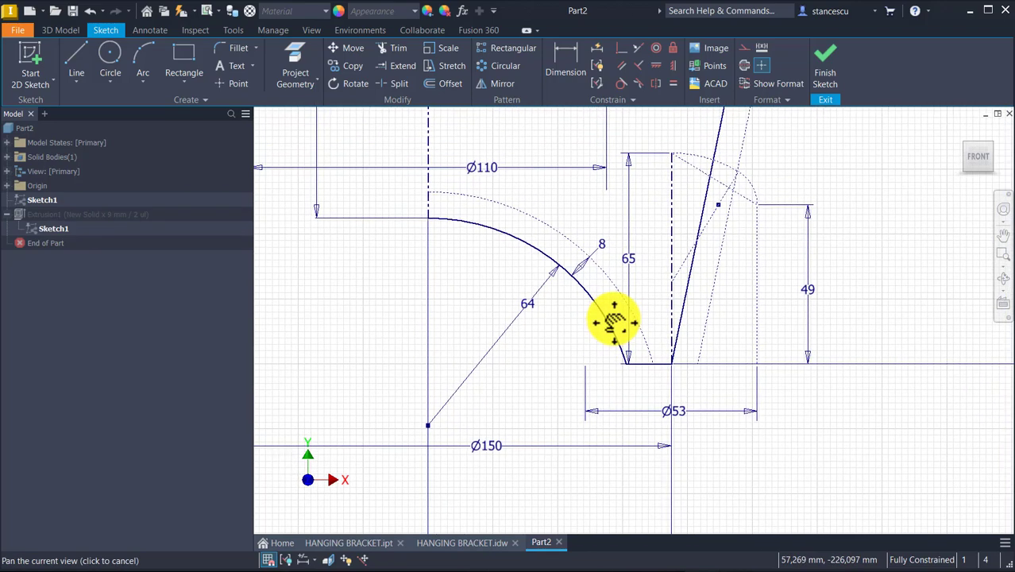
{"action": "left_click", "coordinate": [492, 449]}
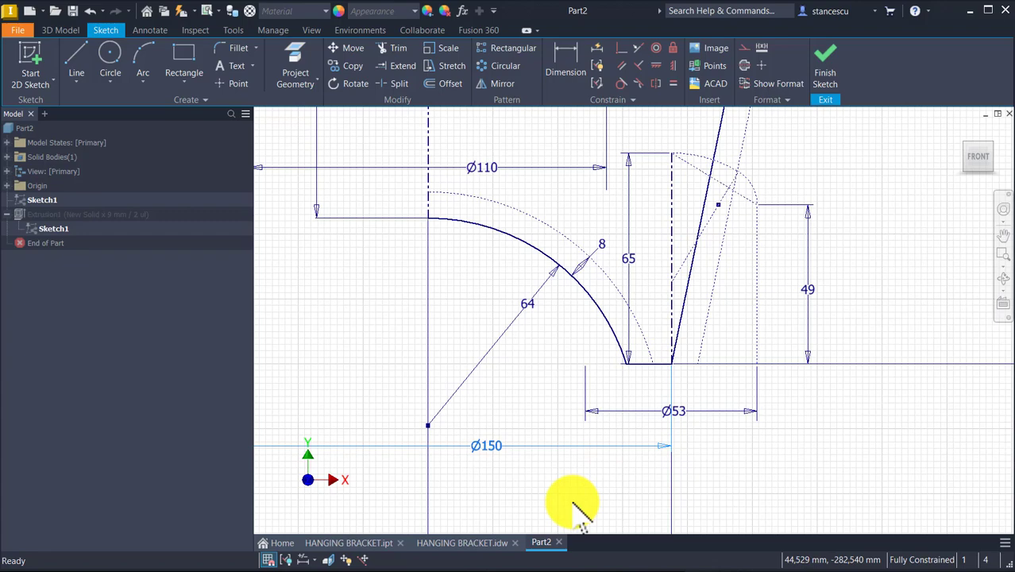
{"action": "middle_click_drag", "start_coordinate": [577, 508], "coordinate": [587, 345]}
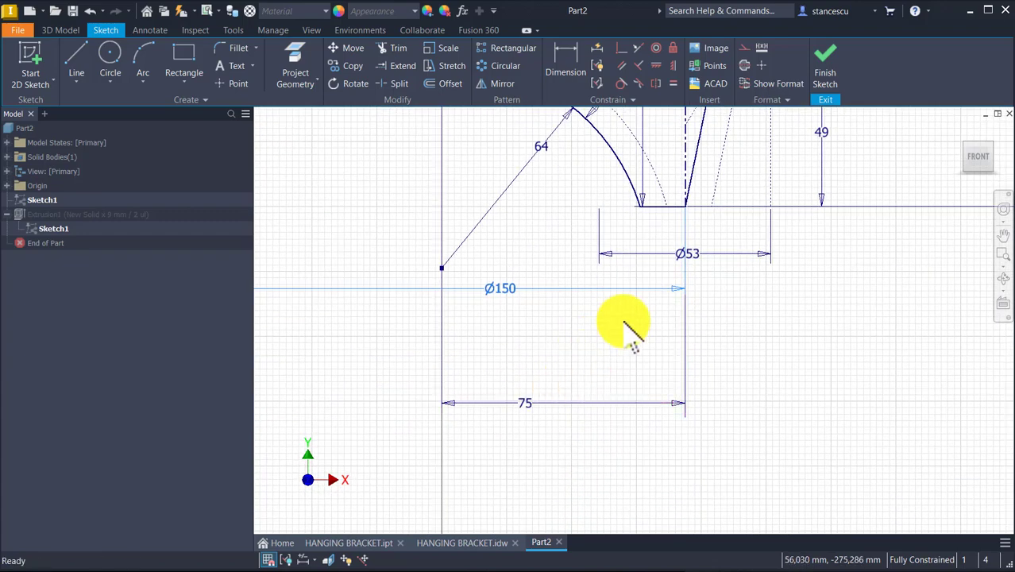
{"action": "key", "text": "Delete"}
- Make the sloped outer construction line coincident with the point where the two half-oval arcs meet
{"action": "scroll", "coordinate": [633, 337], "scroll_direction": "up", "scroll_amount": 5}
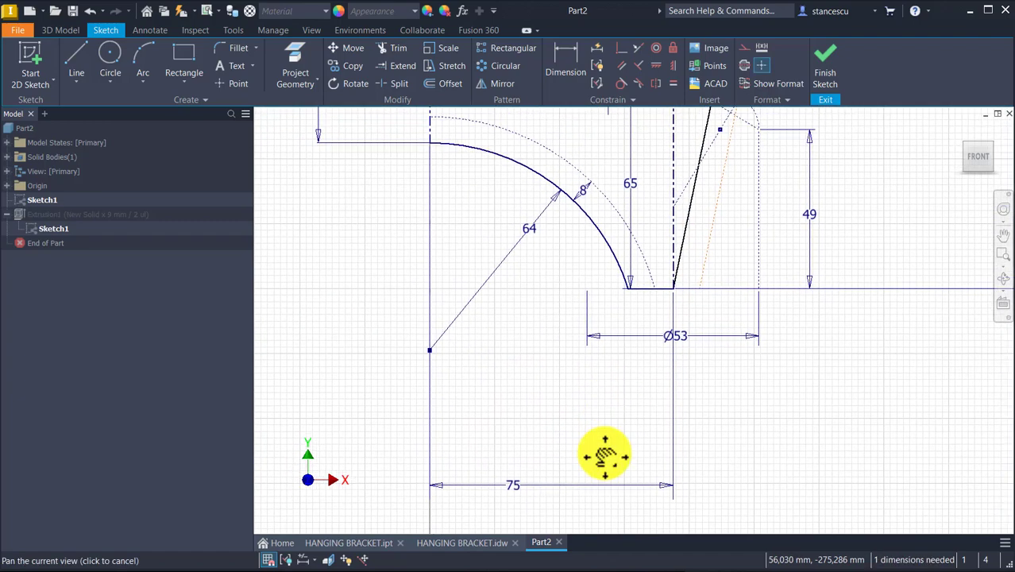
{"action": "scroll", "coordinate": [672, 310], "scroll_direction": "up", "scroll_amount": 3}
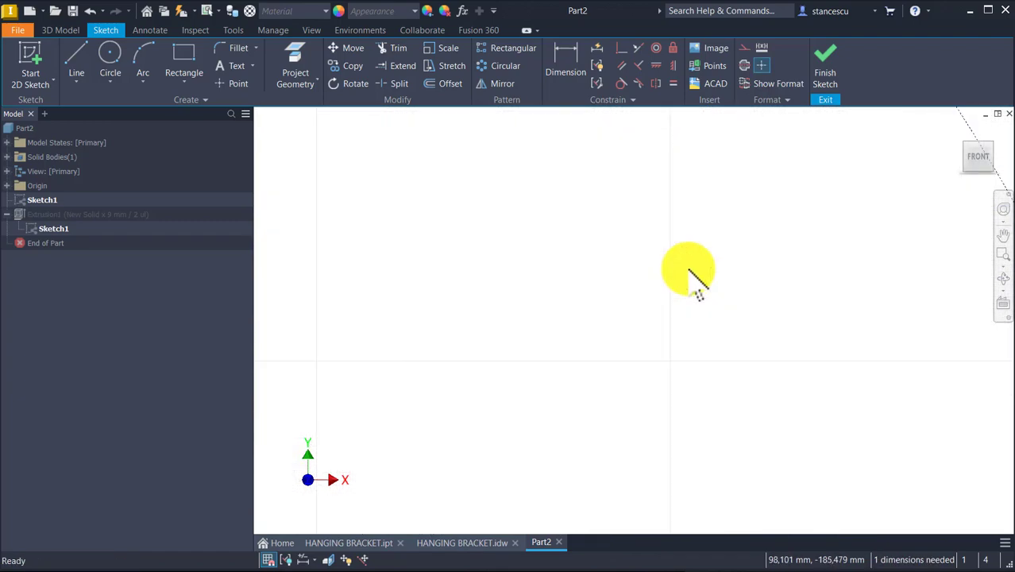
{"action": "scroll", "coordinate": [690, 270], "scroll_direction": "down", "scroll_amount": 6}
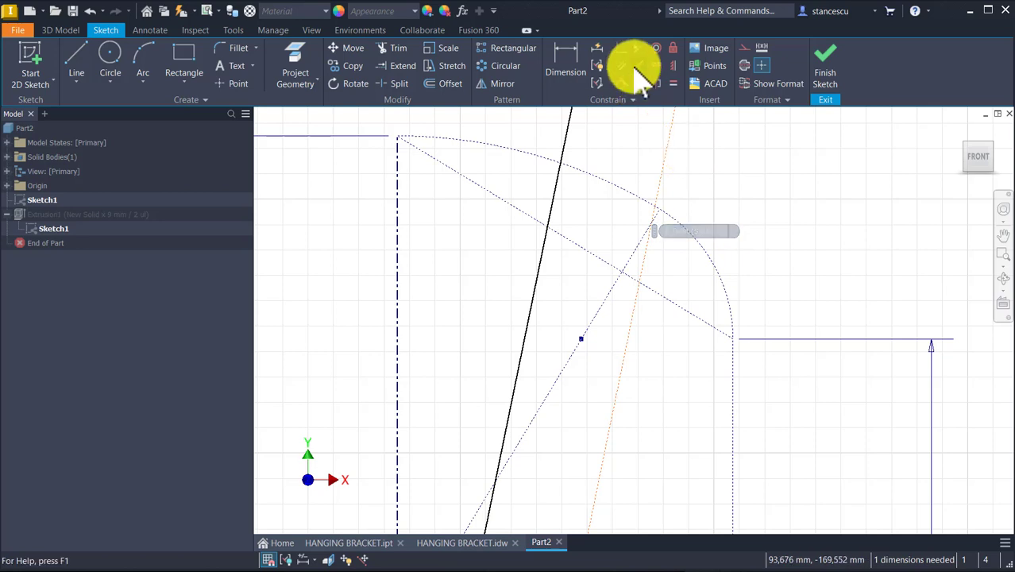
{"action": "left_click", "coordinate": [618, 47]}
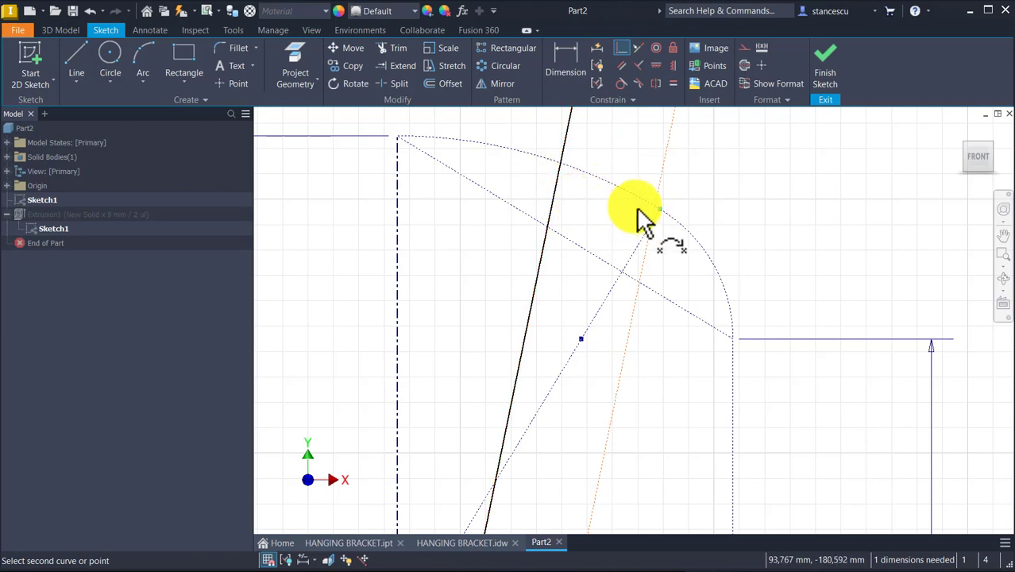
{"action": "left_click", "coordinate": [663, 173]}
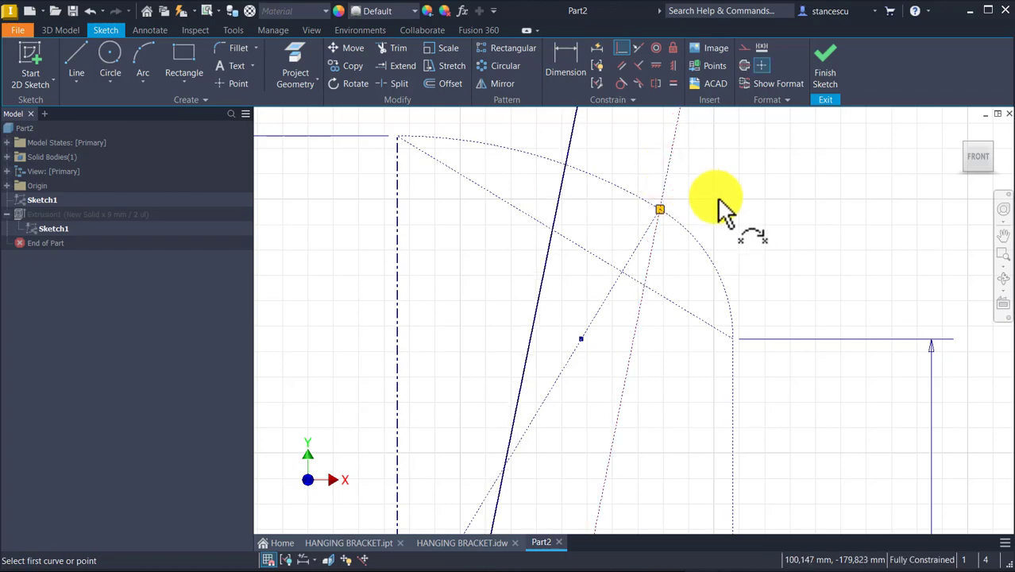
- Check where the sloped edge meets the foot's base line near the boss axis, and finish the sketch
{"action": "key", "text": "Num_Lock"}
{"action": "scroll", "coordinate": [574, 301], "scroll_direction": "down", "scroll_amount": 5}
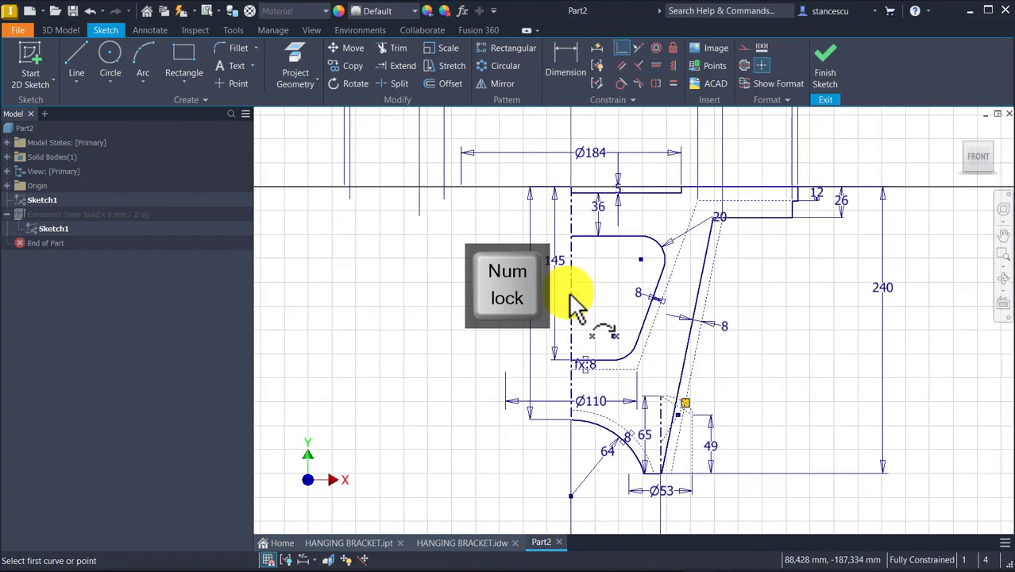
{"action": "scroll", "coordinate": [681, 457], "scroll_direction": "up", "scroll_amount": 5}
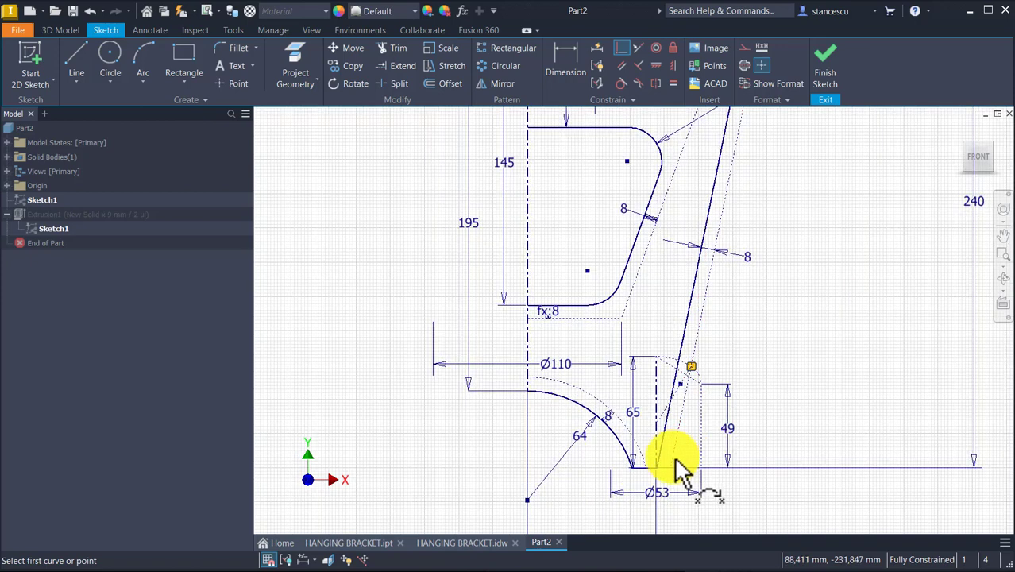
{"action": "scroll", "coordinate": [528, 508], "scroll_direction": "up", "scroll_amount": 4}
{"action": "middle_click_drag", "start_coordinate": [553, 480], "coordinate": [544, 370]}
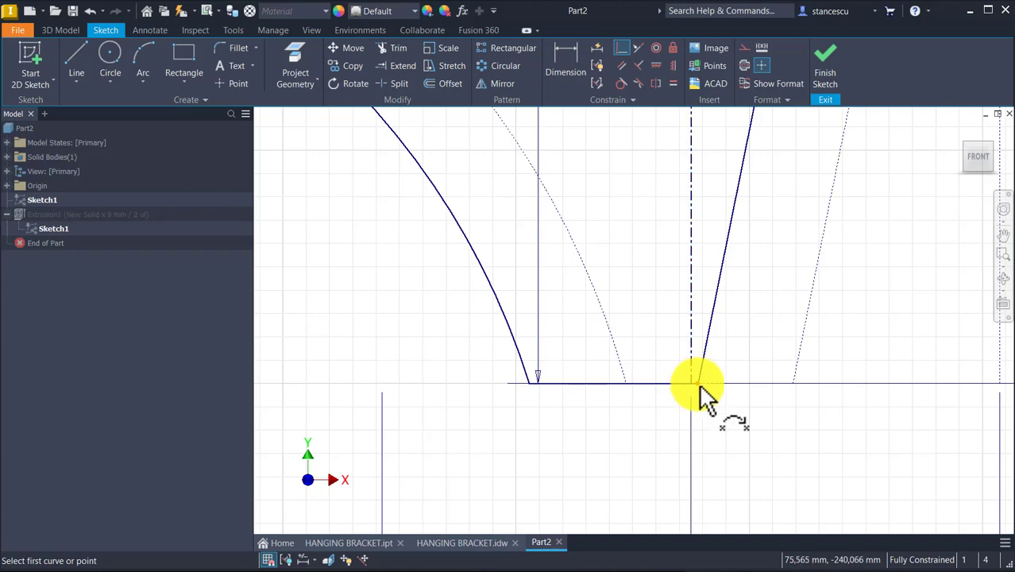
{"action": "scroll", "coordinate": [770, 472], "scroll_direction": "down", "scroll_amount": 5}
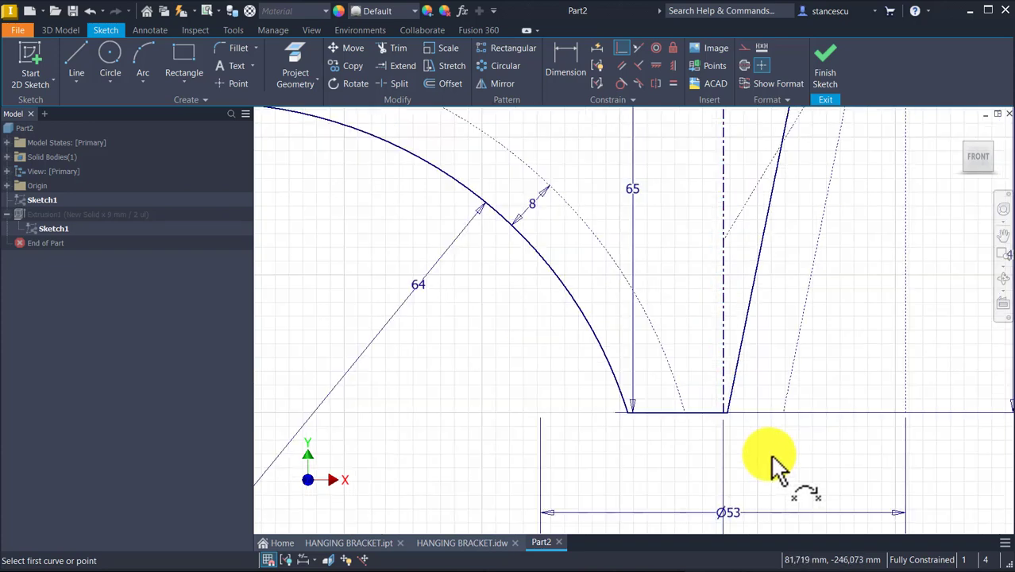
{"action": "middle_click_drag", "start_coordinate": [768, 435], "coordinate": [713, 284]}
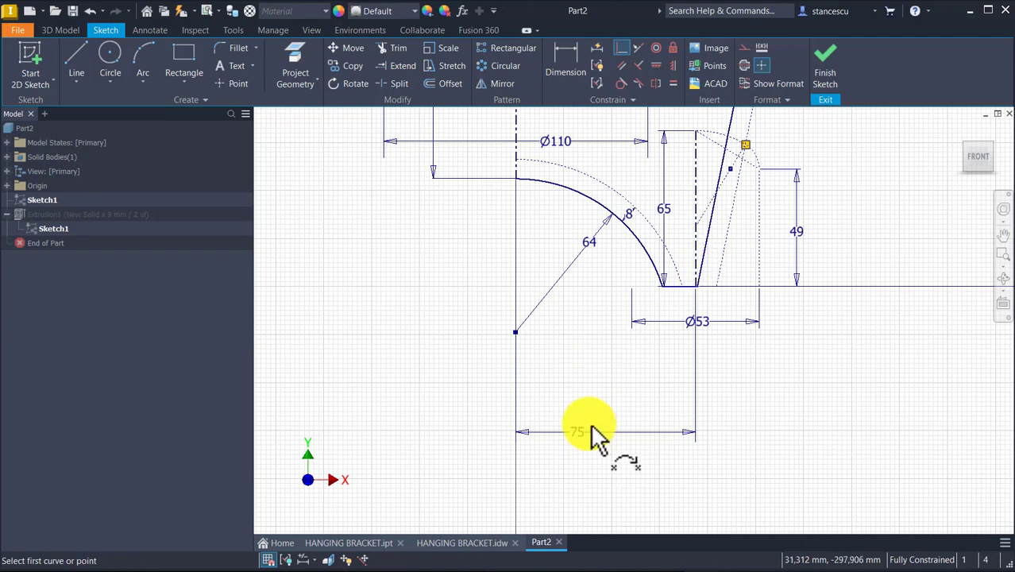
{"action": "key", "text": "Escape"}
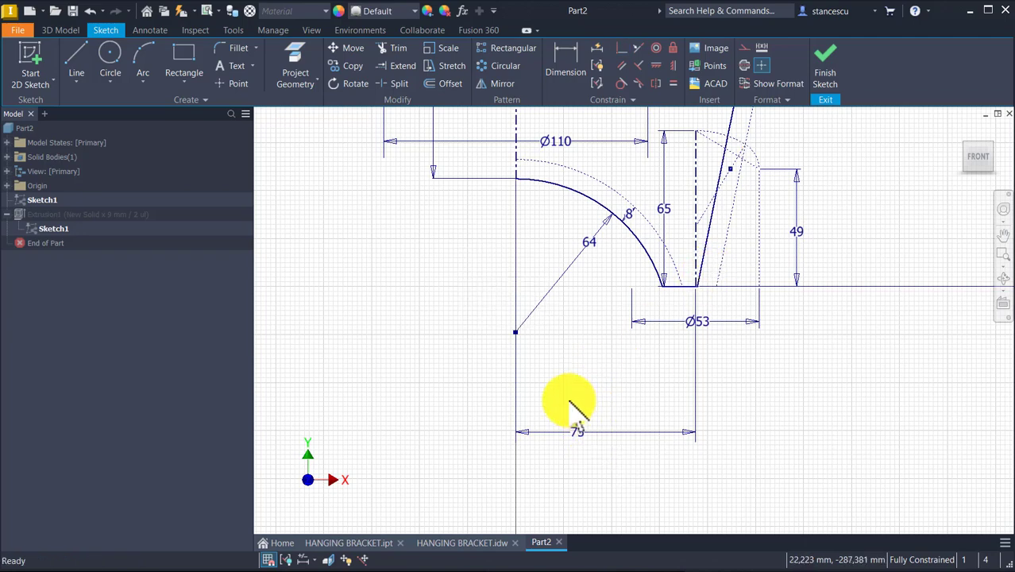
{"action": "key", "text": "Home"}
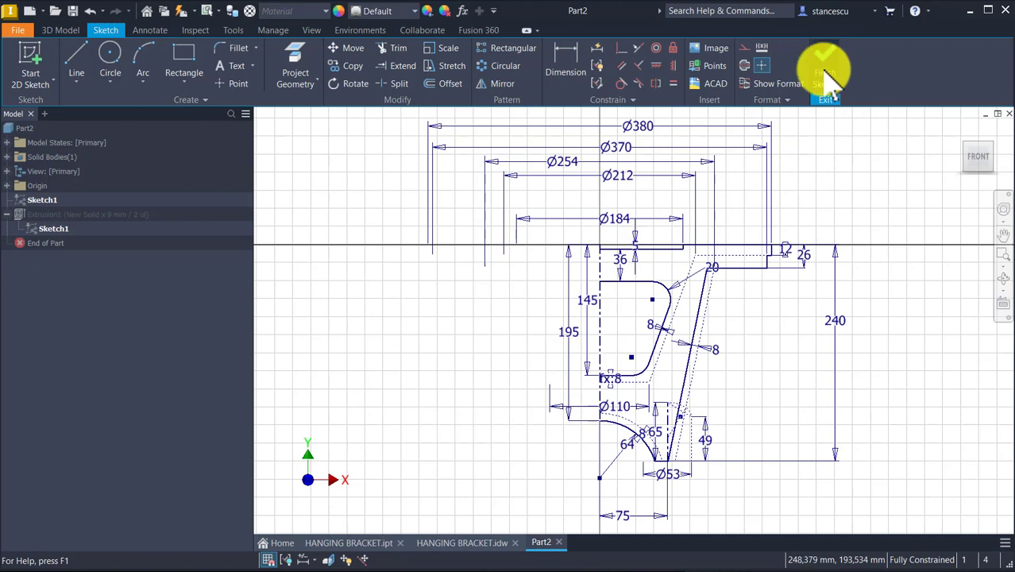
{"action": "left_click", "coordinate": [826, 76]}
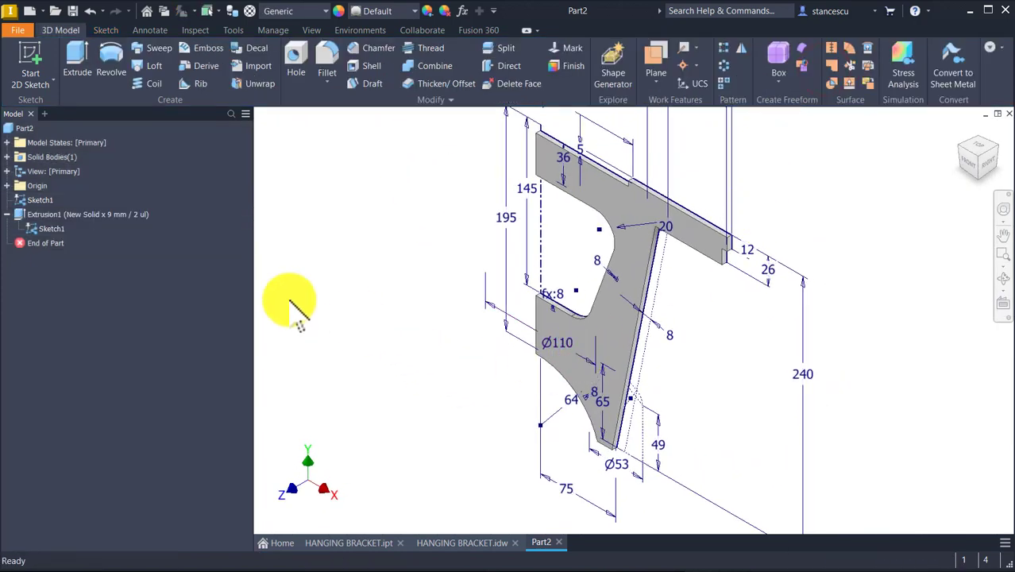
- Hide the shared half-profile sketch, and highlight its copy under the first extrusion to check the geometry
{"action": "left_click", "coordinate": [20, 199]}
{"action": "right_click", "coordinate": [20, 199]}
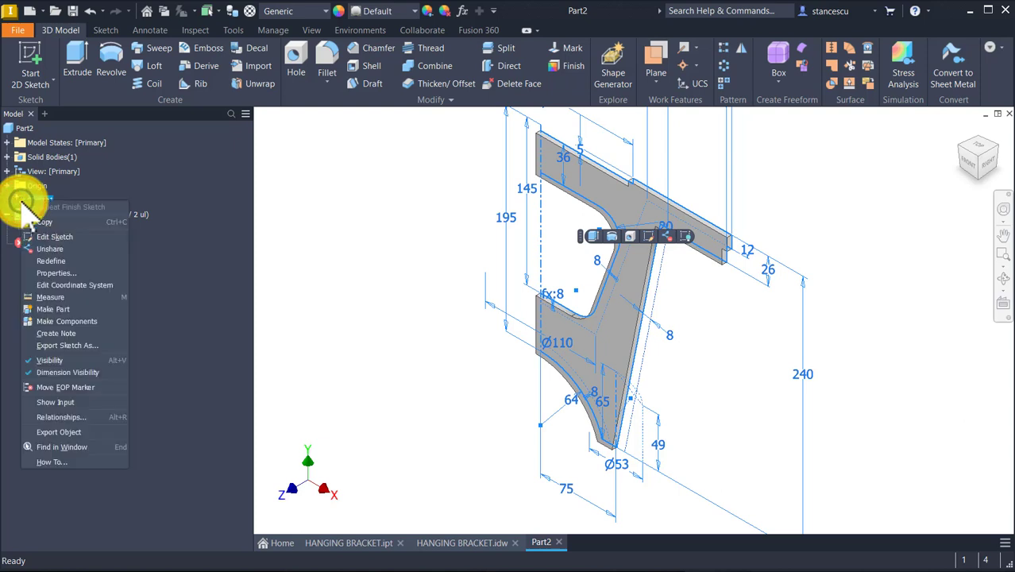
{"action": "left_click", "coordinate": [41, 358]}
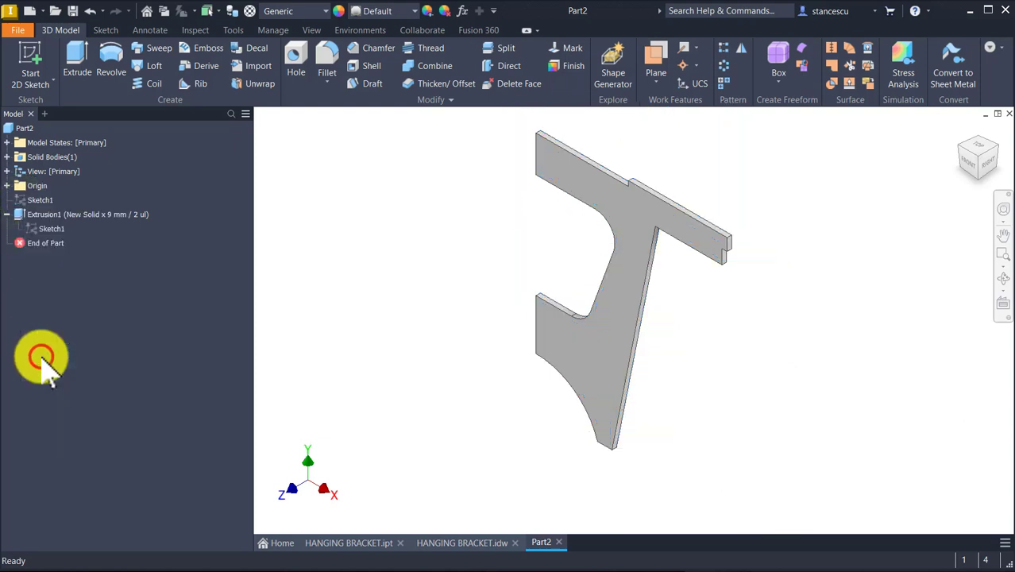
{"action": "left_click", "coordinate": [35, 228]}
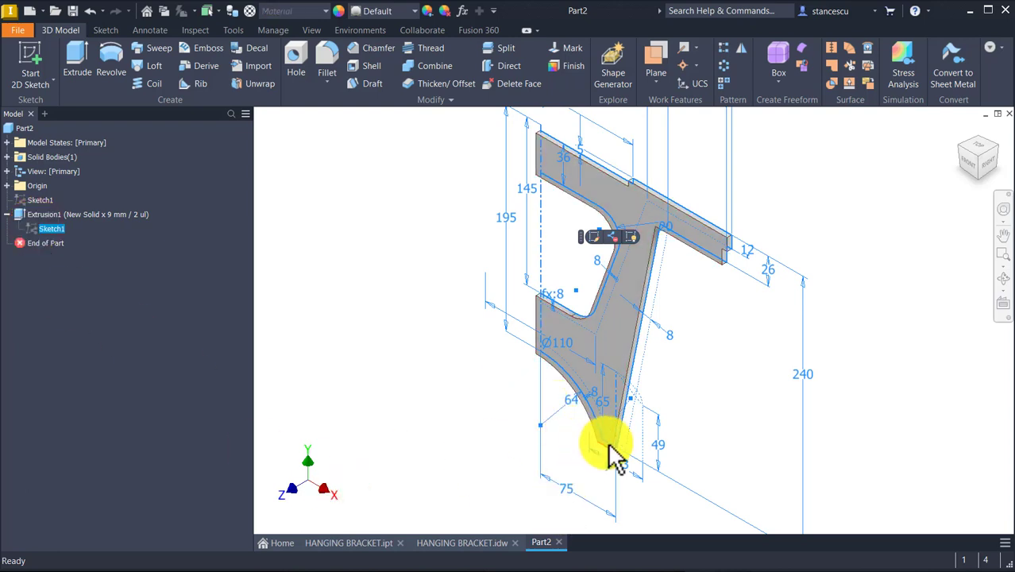
{"action": "left_click", "coordinate": [435, 390]}
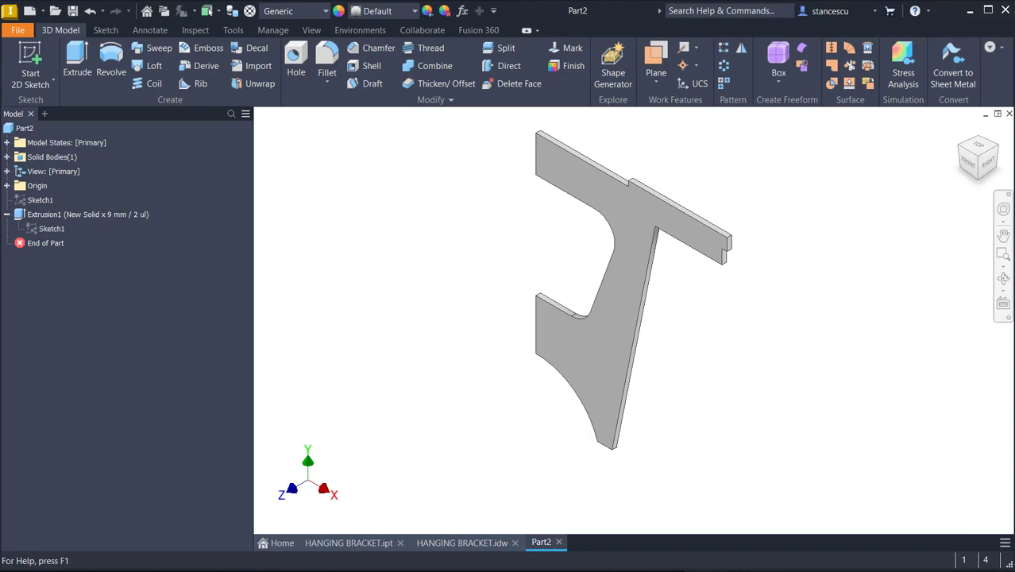
- Switch to the finished HANGING BRACKET.ipt model and examine the half-oval bosses at the bracket's feet
{"action": "left_click", "coordinate": [468, 255]}
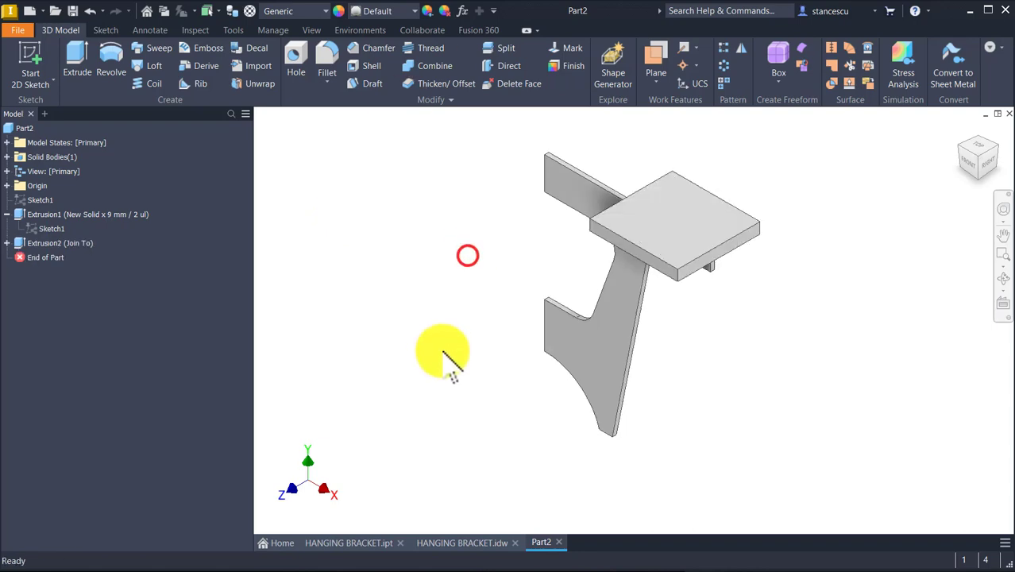
{"action": "left_click", "coordinate": [478, 543]}
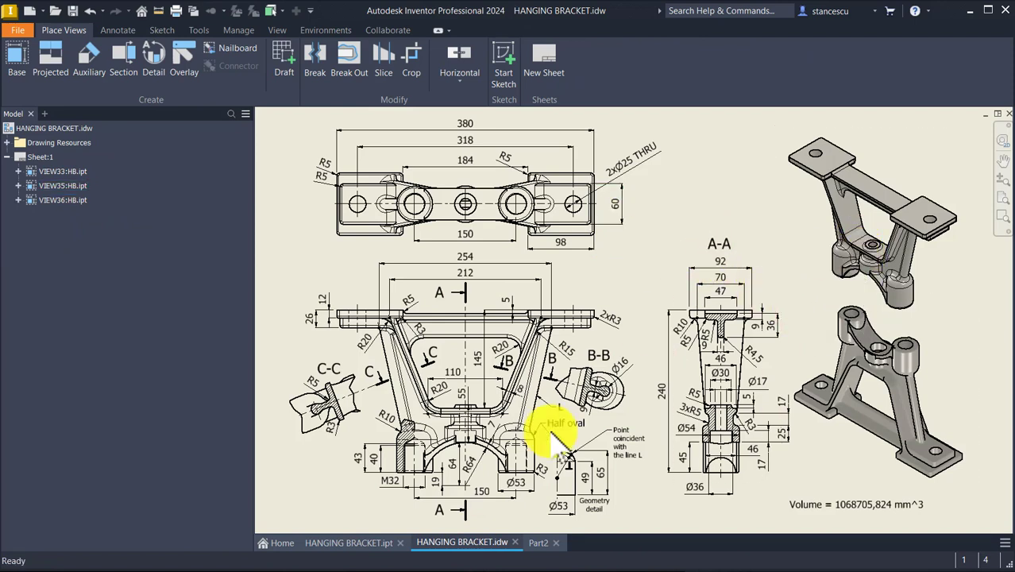
{"action": "left_click", "coordinate": [341, 543]}
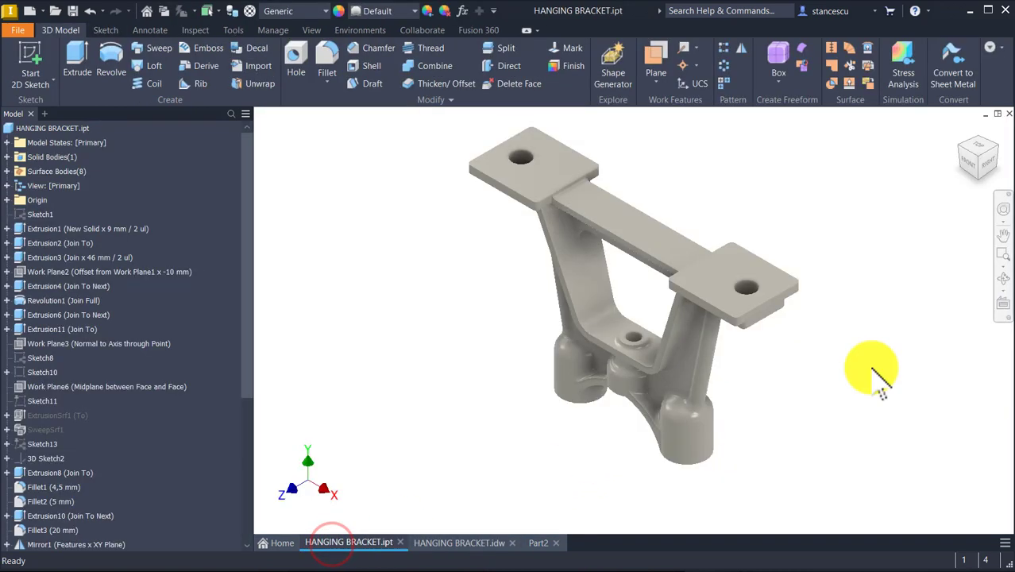
{"action": "scroll", "coordinate": [895, 363], "scroll_direction": "up", "scroll_amount": 5}
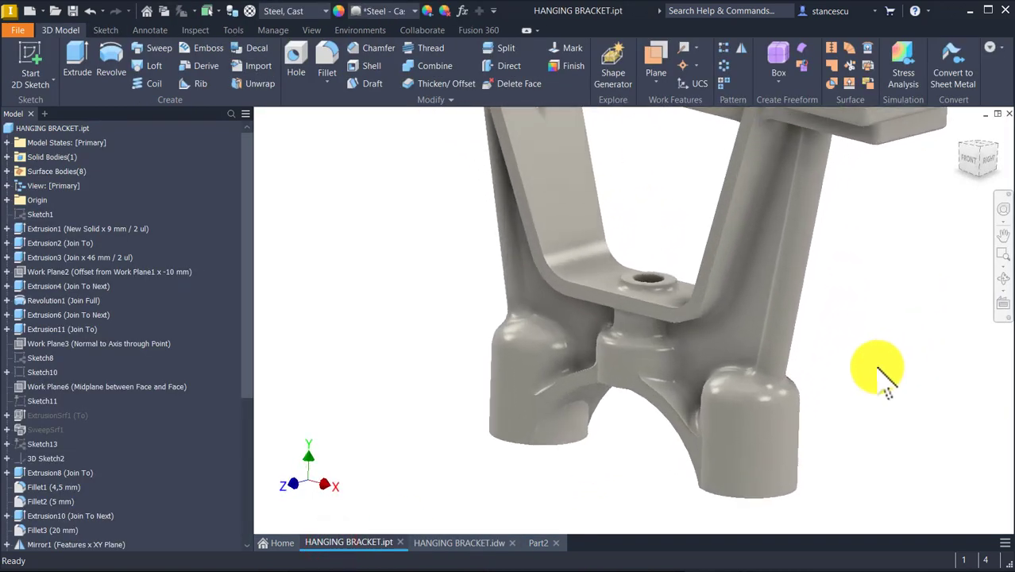
{"action": "scroll", "coordinate": [584, 366], "scroll_direction": "up", "scroll_amount": 3}
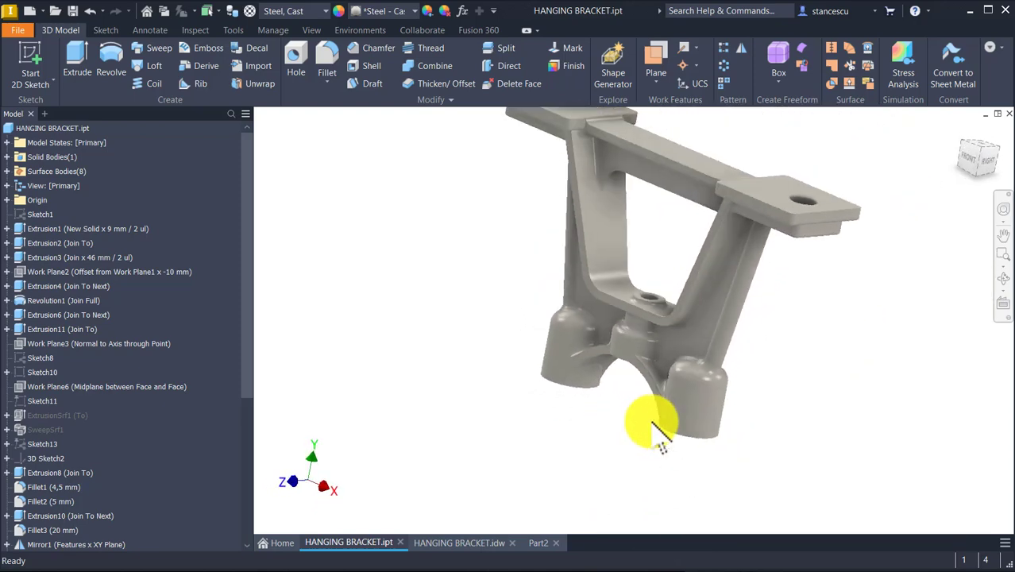
{"action": "key", "text": "F6"}
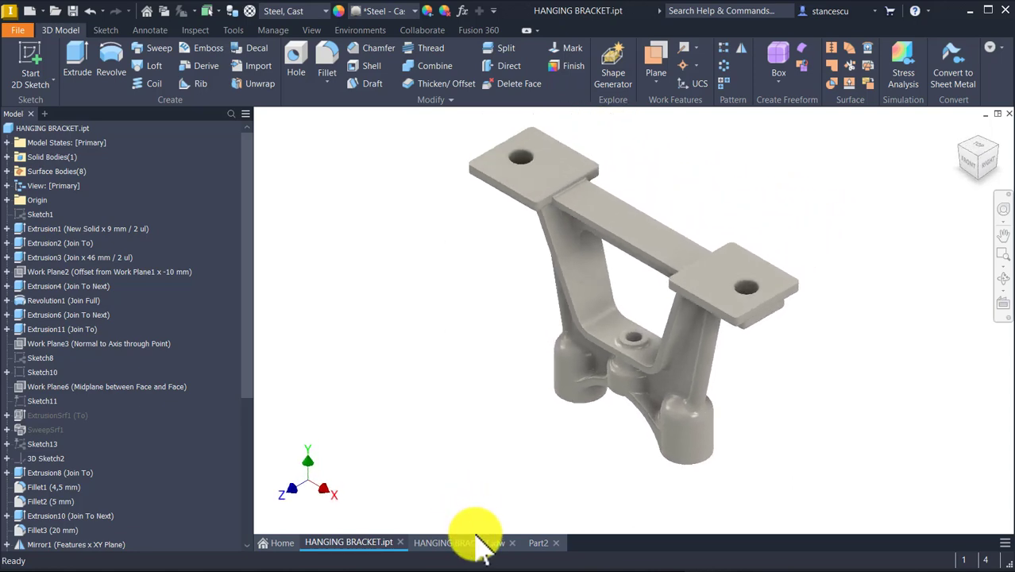
- Switch to the HANGING BRACKET.idw drawing and examine section A-A, the half-oval geometry detail and the front view's lower bosses
{"action": "left_click", "coordinate": [482, 543]}
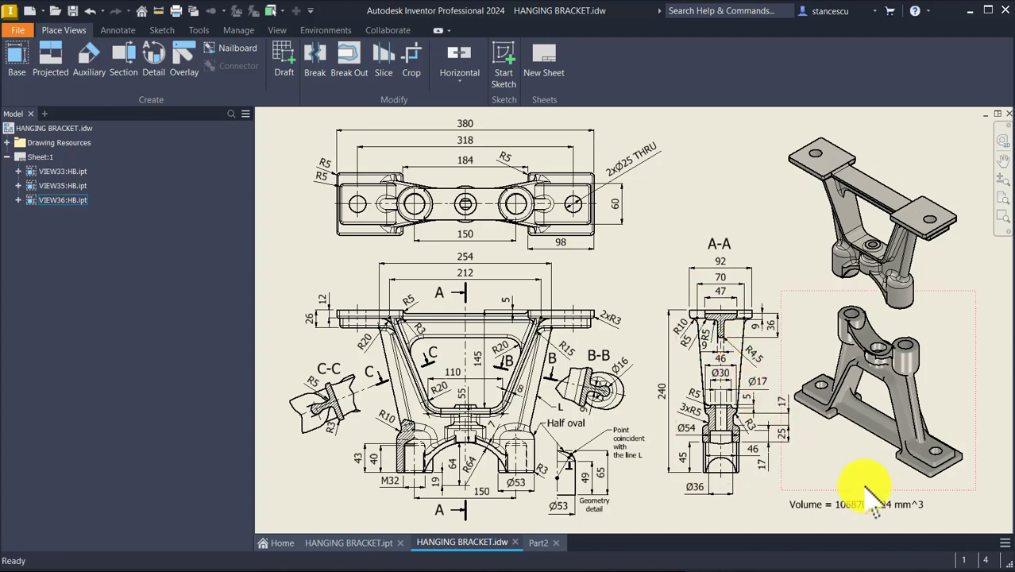
{"action": "scroll", "coordinate": [735, 477], "scroll_direction": "up", "scroll_amount": 4}
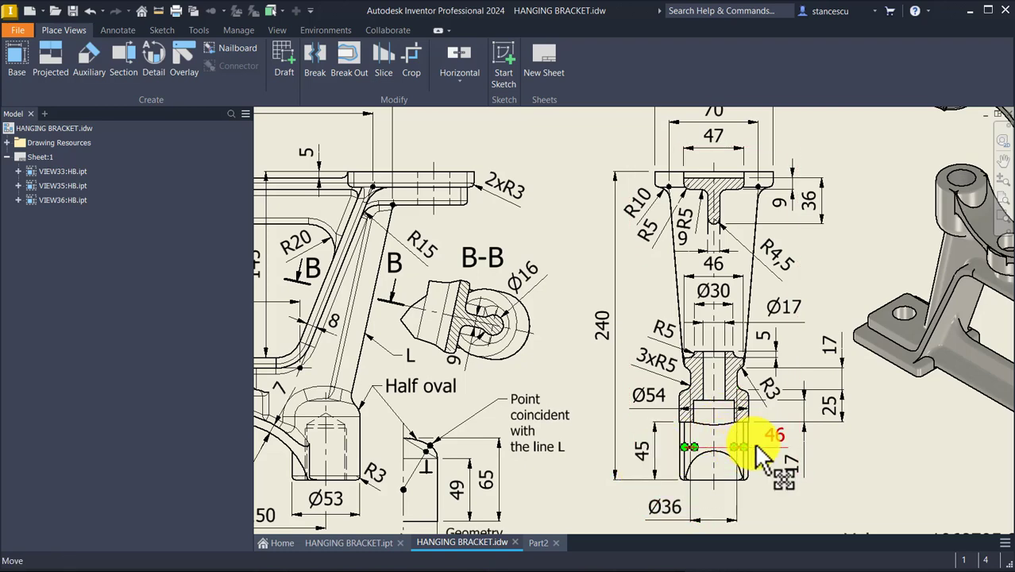
{"action": "middle_click_drag", "start_coordinate": [360, 453], "coordinate": [539, 385]}
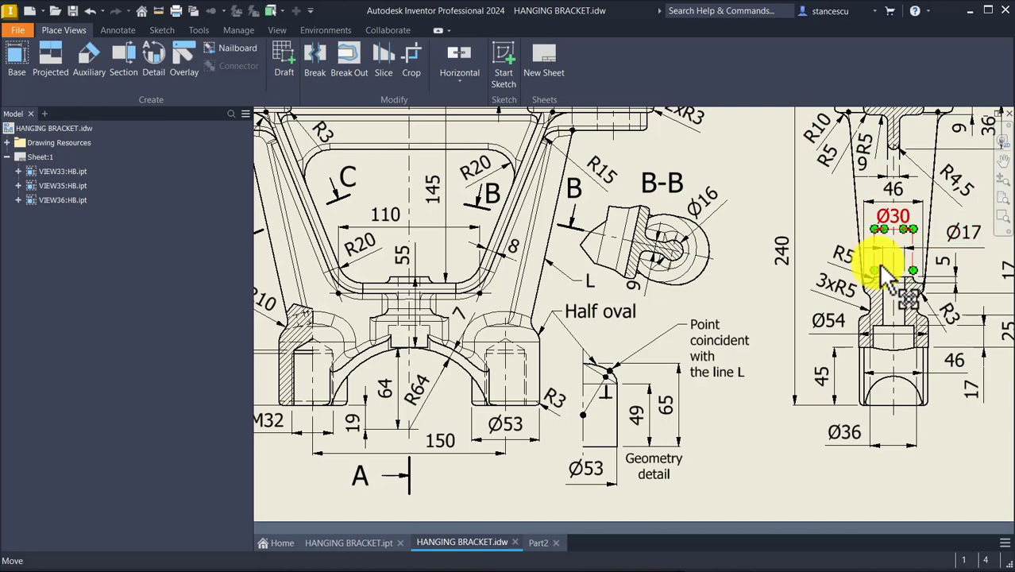
- Examine the central boss profile and its width dimensions in section A-A of the drawing
{"action": "scroll", "coordinate": [885, 270], "scroll_direction": "up", "scroll_amount": 4}
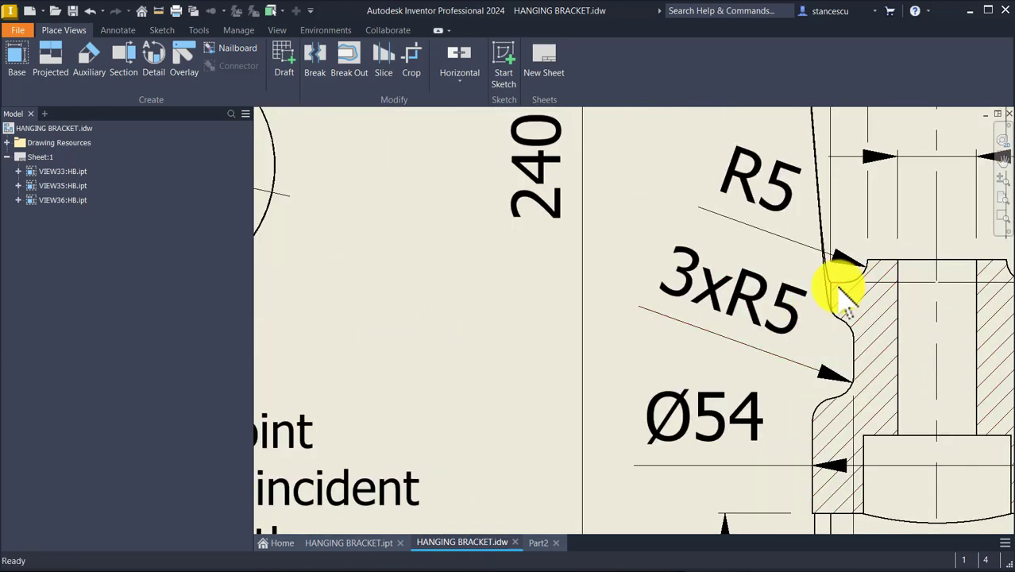
{"action": "mouse_move", "coordinate": [846, 297]}
{"action": "middle_mouse_down"}
{"action": "mouse_move", "coordinate": [827, 283]}
{"action": "mouse_move", "coordinate": [437, 276]}
{"action": "middle_mouse_up"}
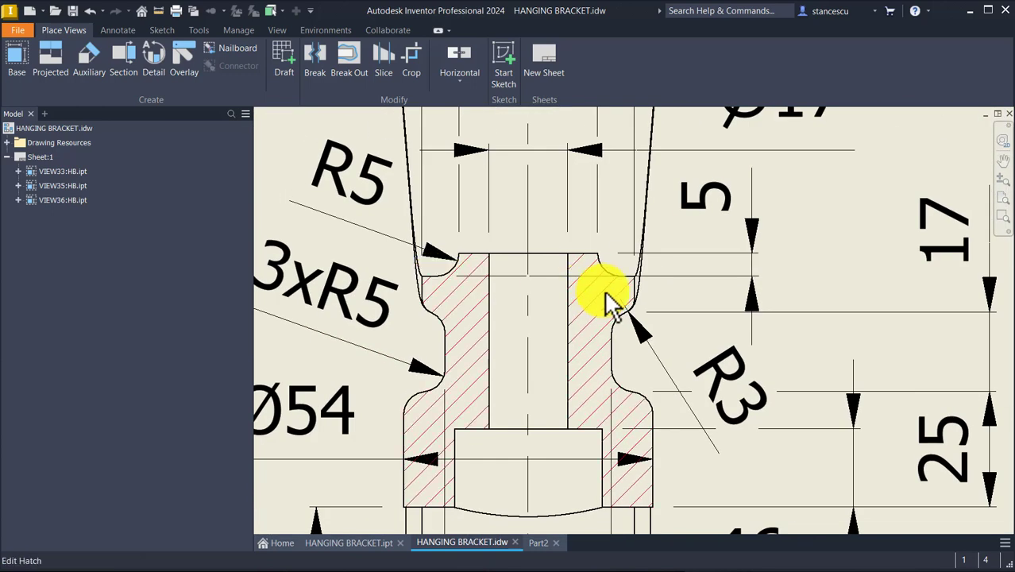
{"action": "middle_click_drag", "start_coordinate": [546, 193], "coordinate": [554, 429]}
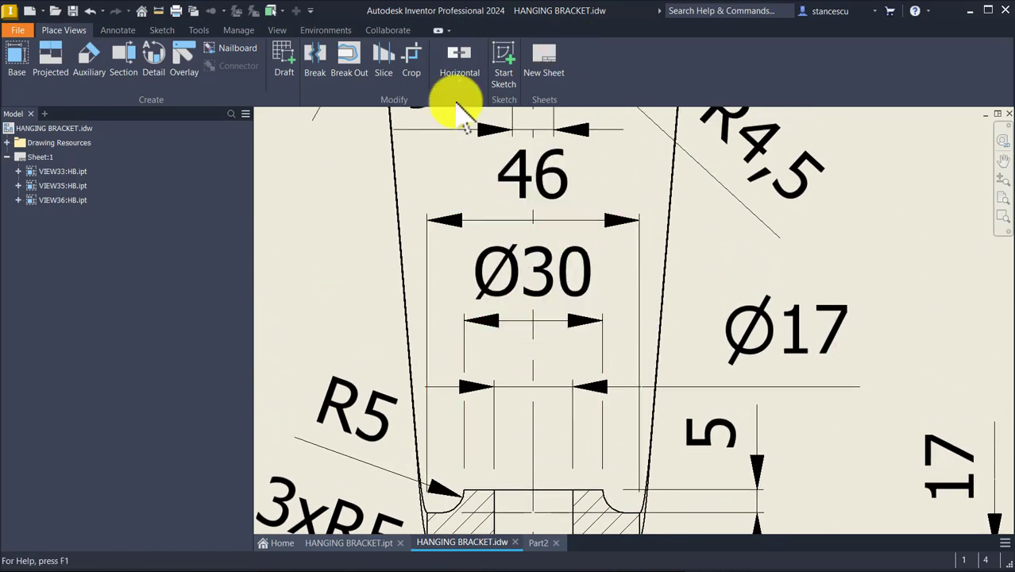
{"action": "key", "text": "Home"}
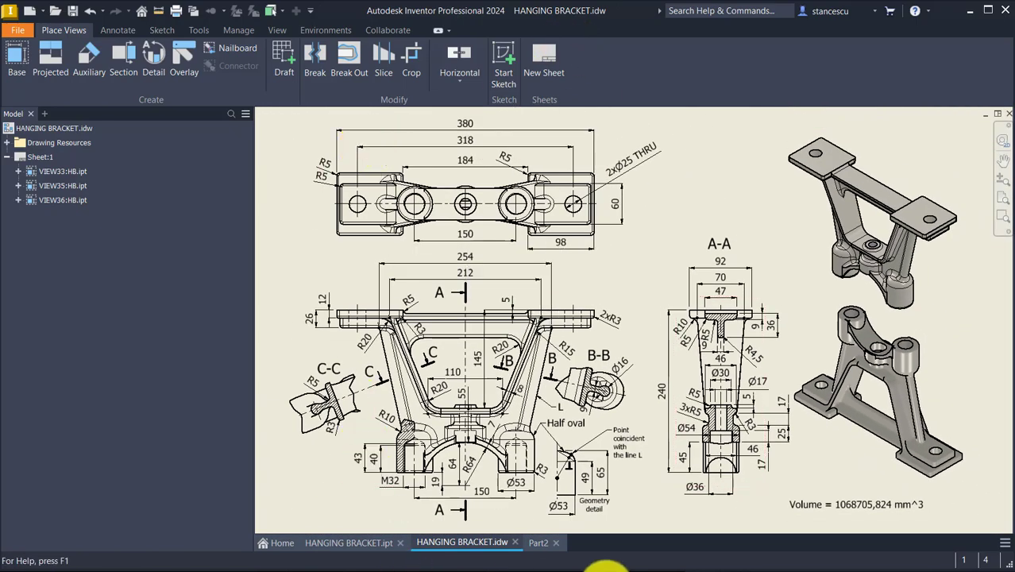
- Switch back to Part2 and make the shared half-profile sketch visible
{"action": "left_click", "coordinate": [540, 545]}
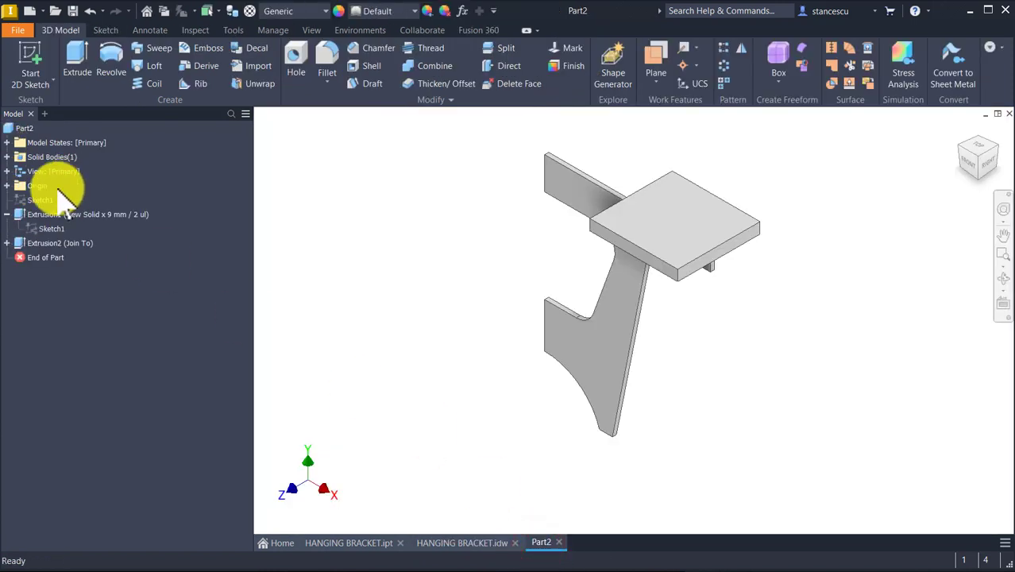
{"action": "left_click", "coordinate": [30, 199]}
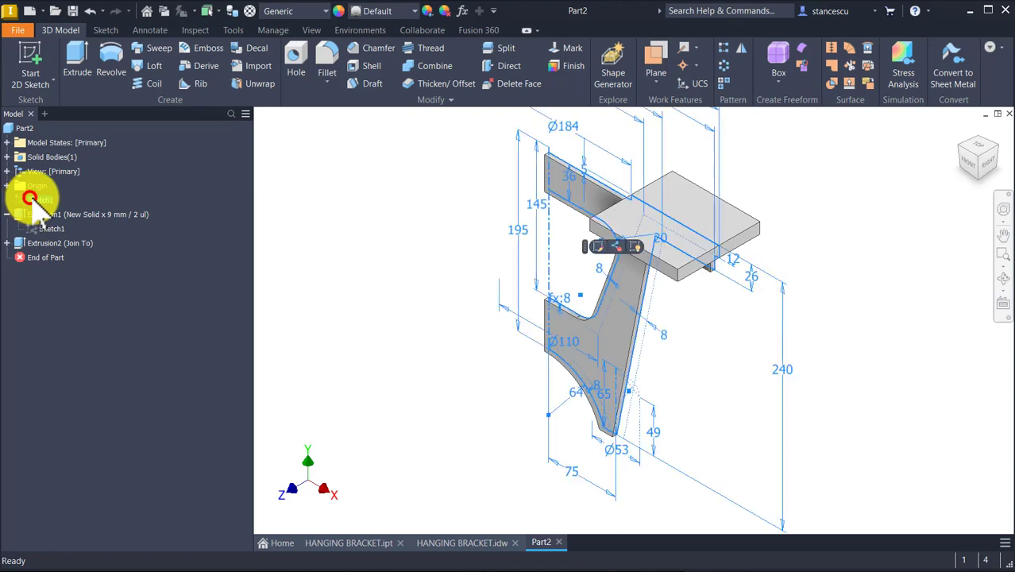
{"action": "right_click", "coordinate": [32, 199]}
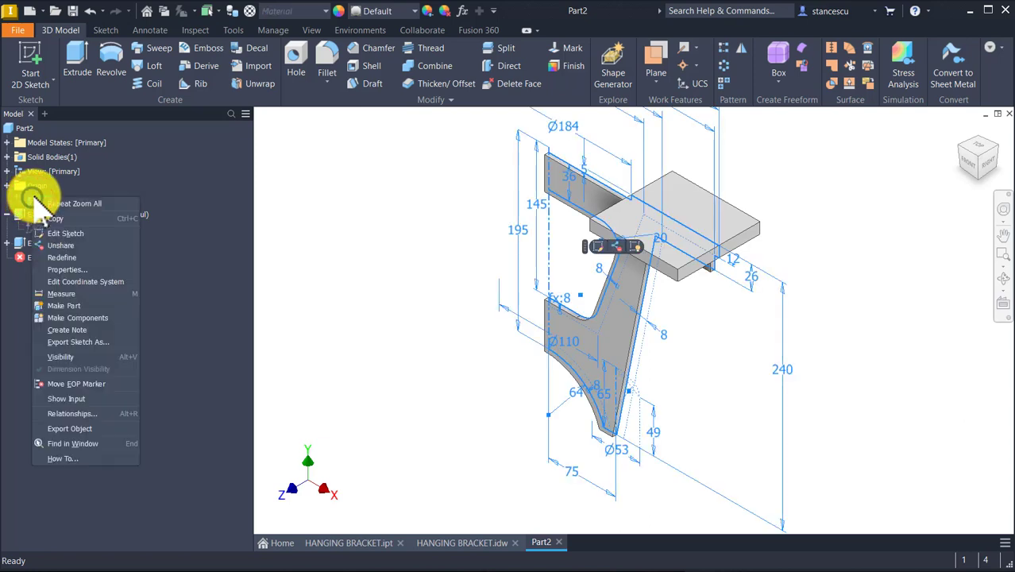
{"action": "left_click", "coordinate": [69, 359]}
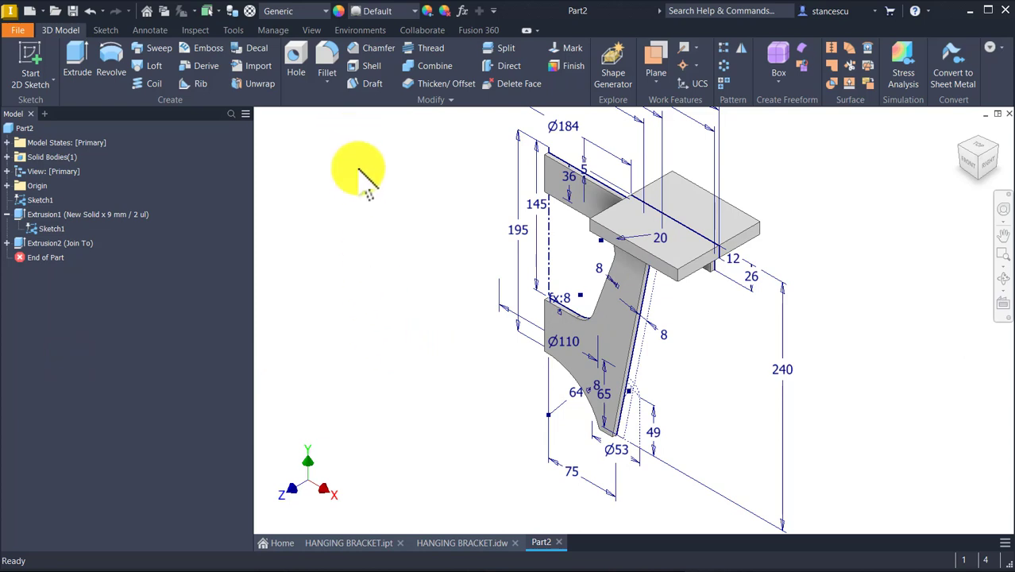
- Start a new 2D sketch on the XY plane and slice the graphics at the sketch plane
{"action": "left_click", "coordinate": [8, 186]}
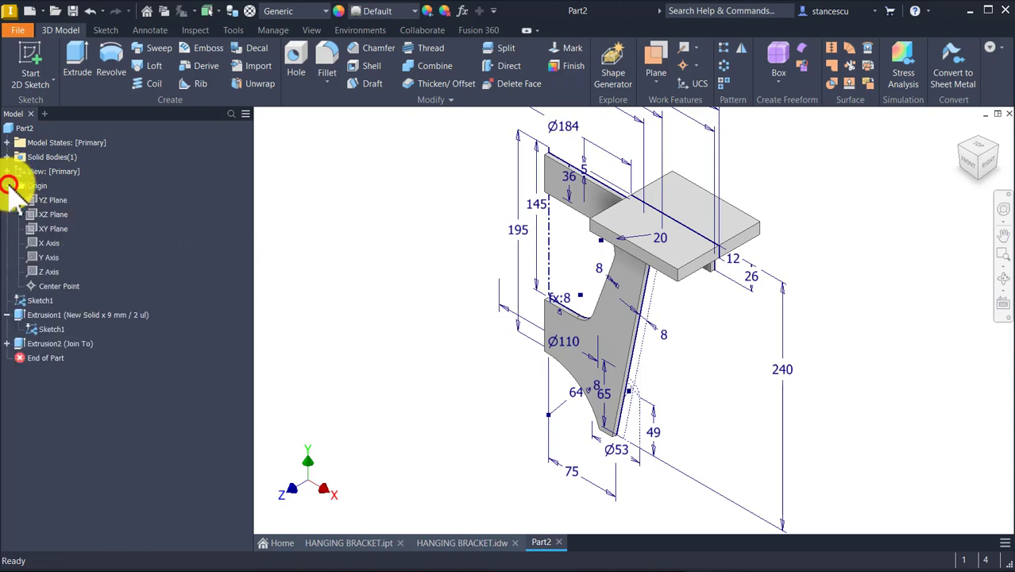
{"action": "left_click", "coordinate": [46, 229]}
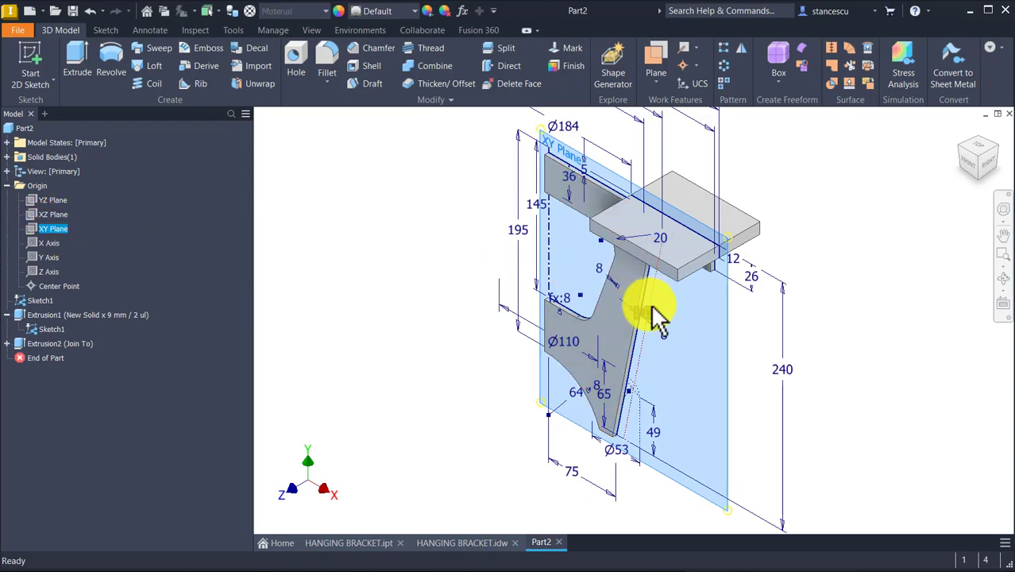
{"action": "left_click", "coordinate": [649, 314]}
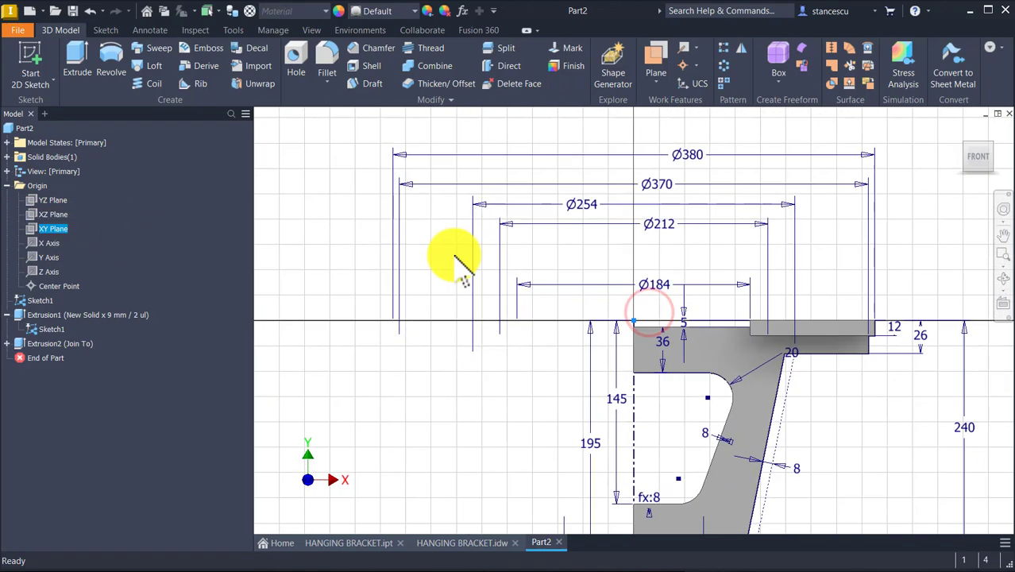
{"action": "key", "text": "Home"}
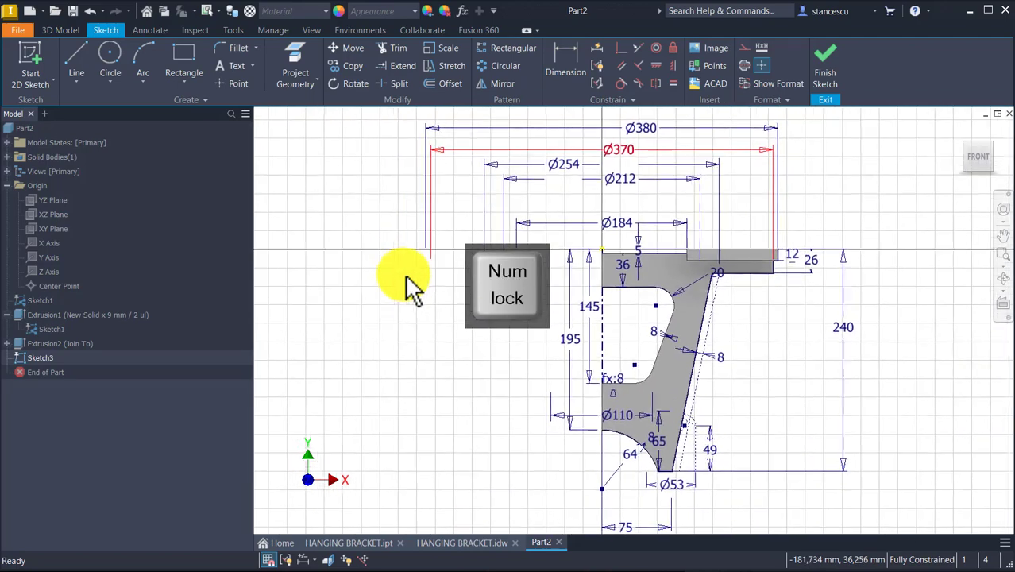
{"action": "key", "text": "F7"}
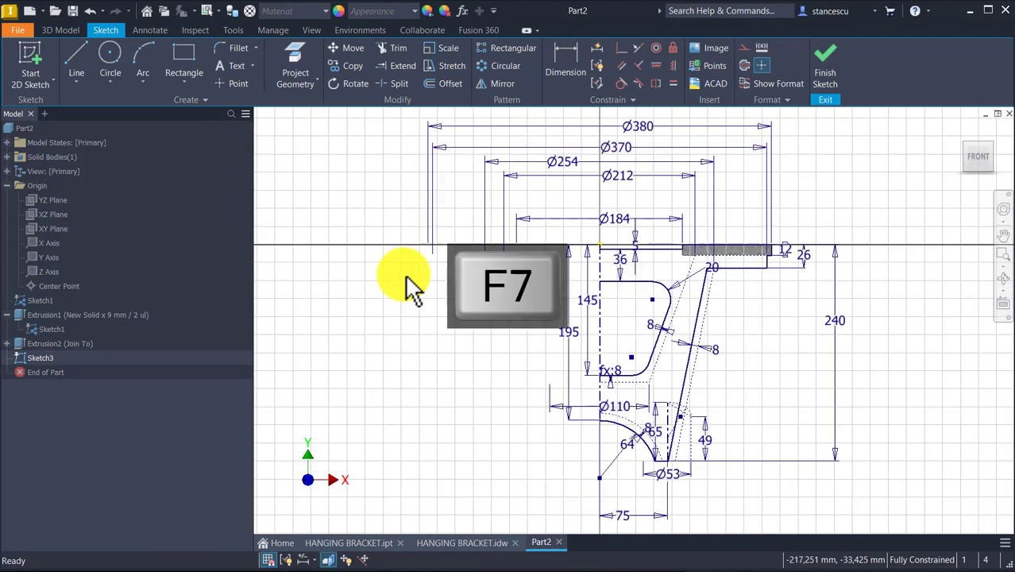
{"action": "scroll", "coordinate": [696, 385], "scroll_direction": "up", "scroll_amount": 3}
{"action": "mouse_move", "coordinate": [698, 389]}
{"action": "middle_mouse_down"}
{"action": "mouse_move", "coordinate": [725, 170]}
{"action": "mouse_move", "coordinate": [747, 215]}
{"action": "mouse_move", "coordinate": [782, 393]}
{"action": "middle_mouse_up"}
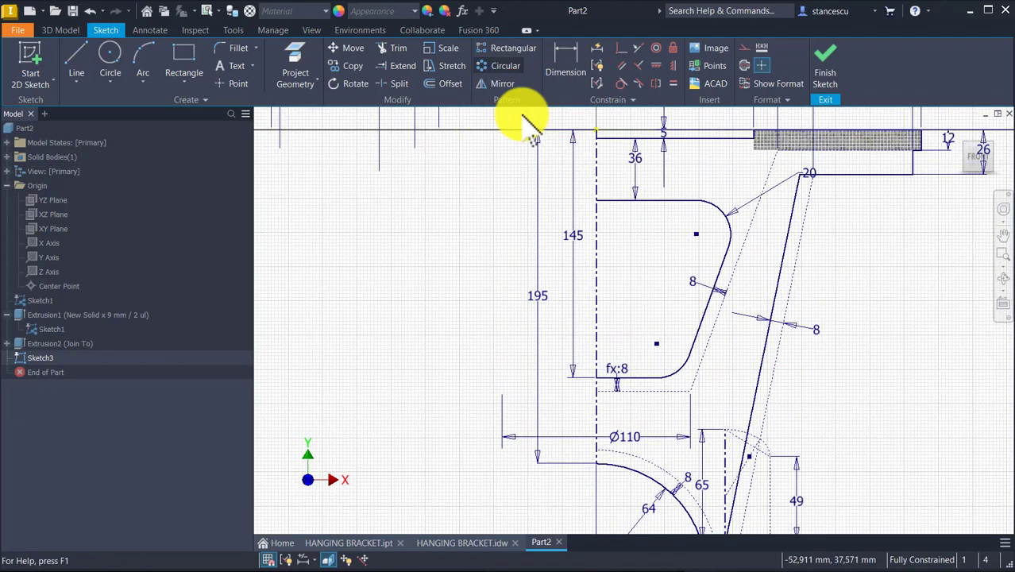
- Project the window's lower line, lower corner arc and sloped line plus both lower arcs, and hide the shared half-profile sketch
{"action": "left_click", "coordinate": [297, 51]}
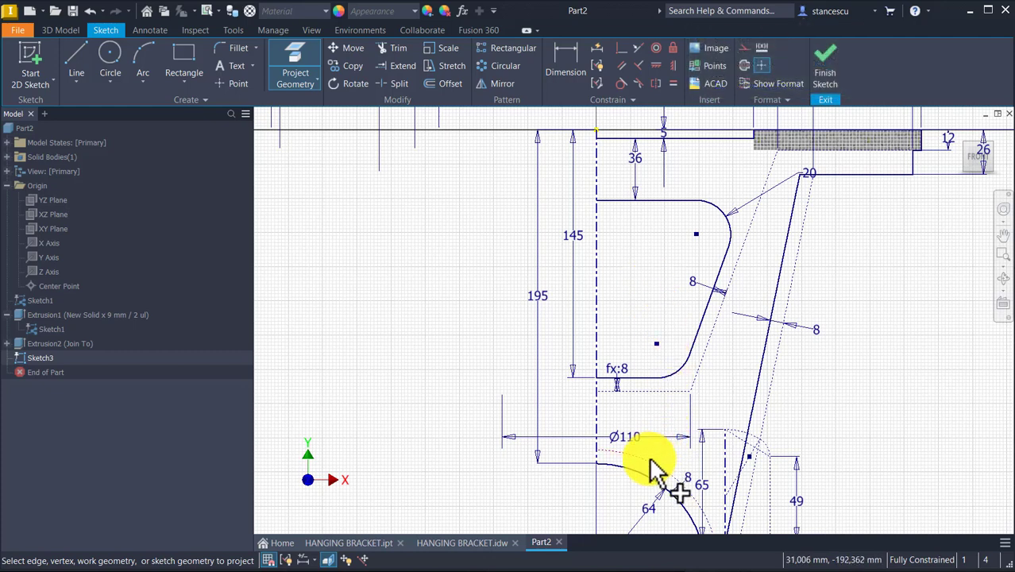
{"action": "left_click", "coordinate": [631, 387]}
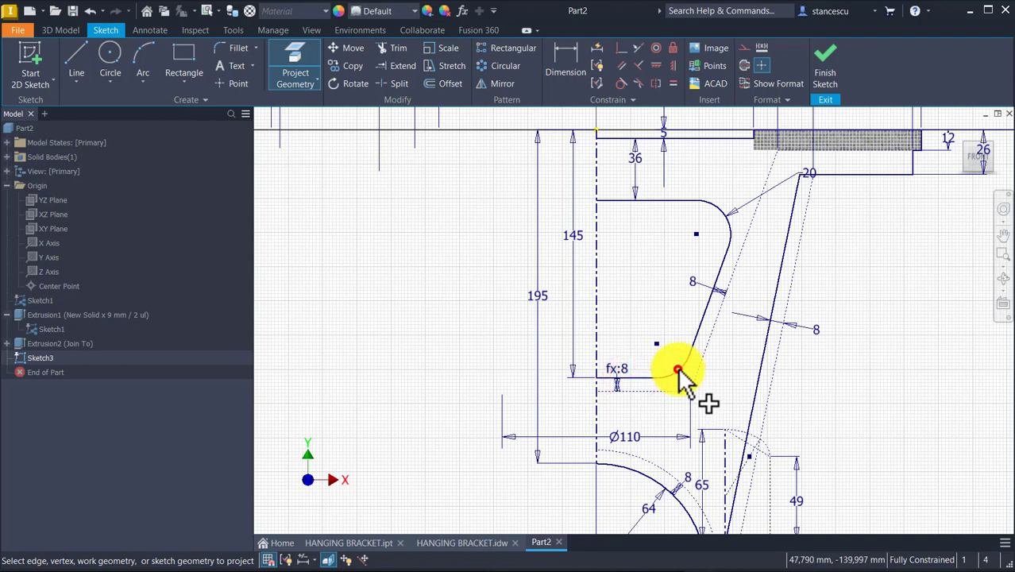
{"action": "left_click", "coordinate": [677, 370]}
{"action": "left_click", "coordinate": [705, 323]}
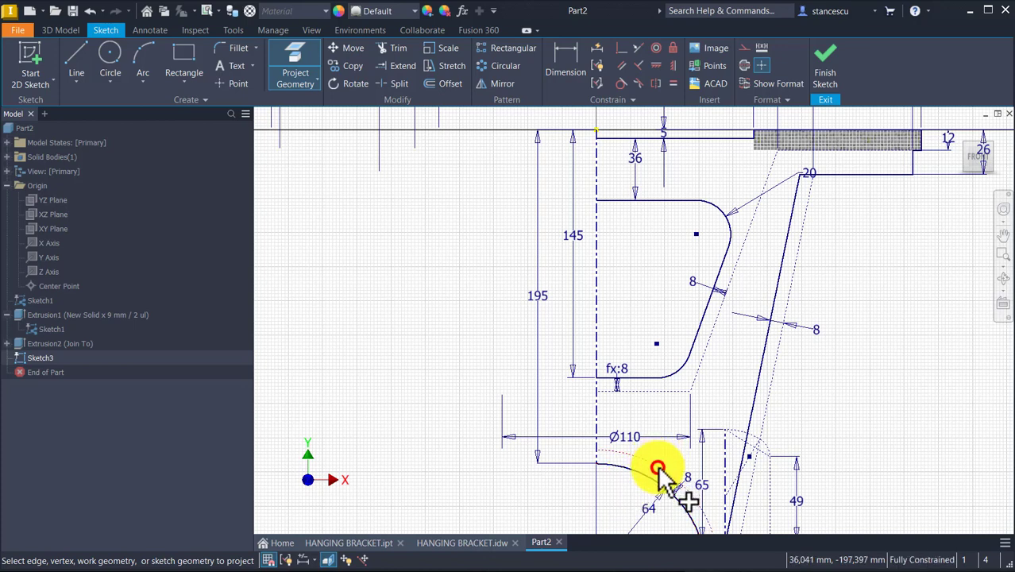
{"action": "middle_click_drag", "start_coordinate": [680, 407], "coordinate": [673, 340]}
{"action": "scroll", "coordinate": [680, 442], "scroll_direction": "up", "scroll_amount": 3}
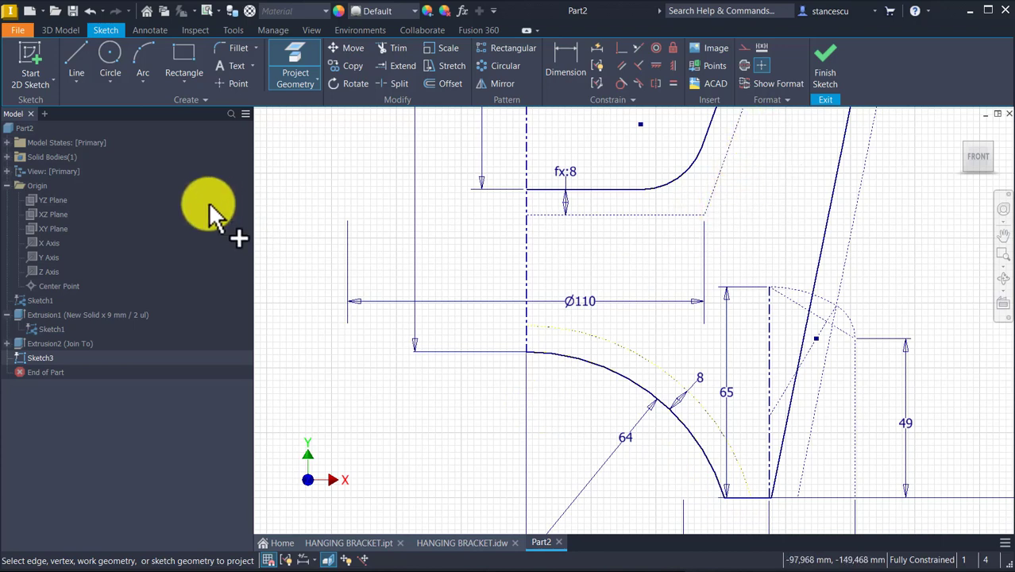
{"action": "key", "text": "Escape"}
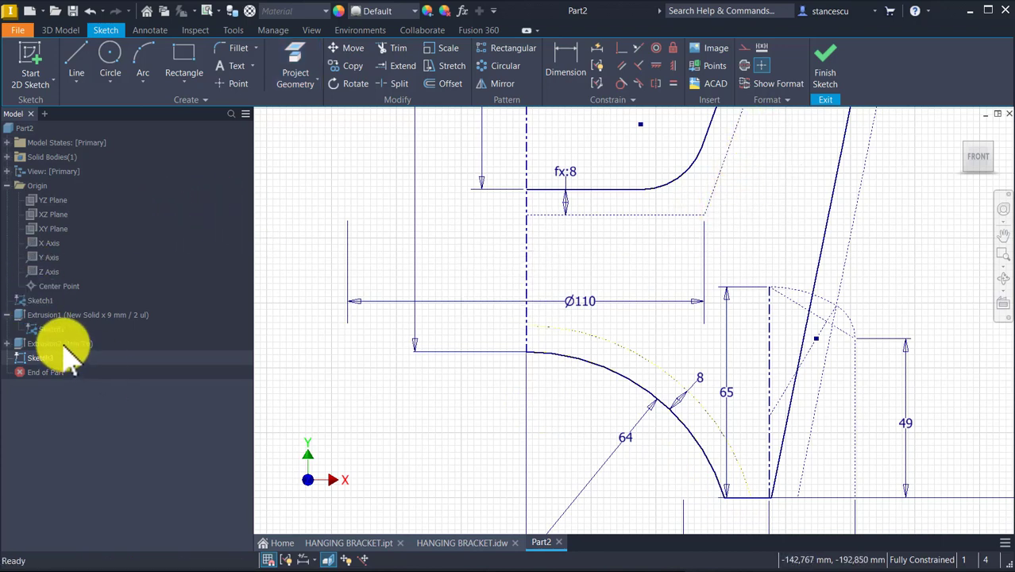
{"action": "right_click", "coordinate": [43, 299]}
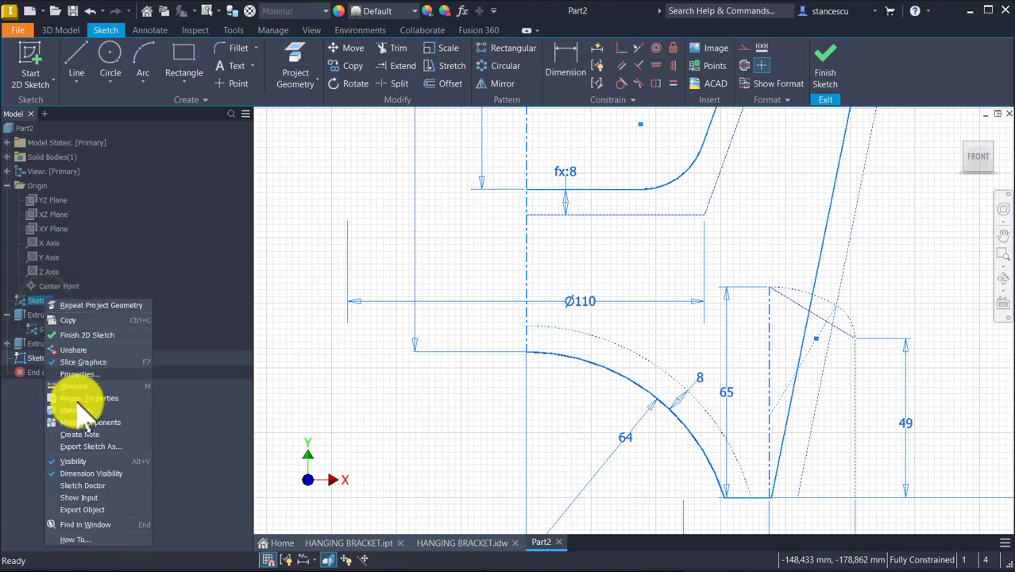
{"action": "left_click", "coordinate": [82, 462]}
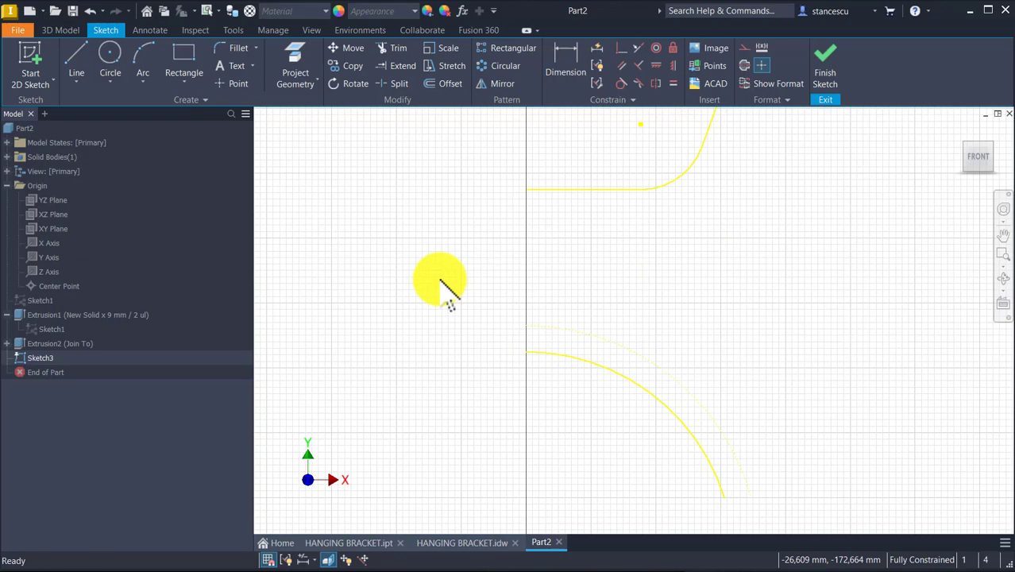
- Change the in-canvas color scheme to High Contrast in the application options
{"action": "key", "text": "alt"}
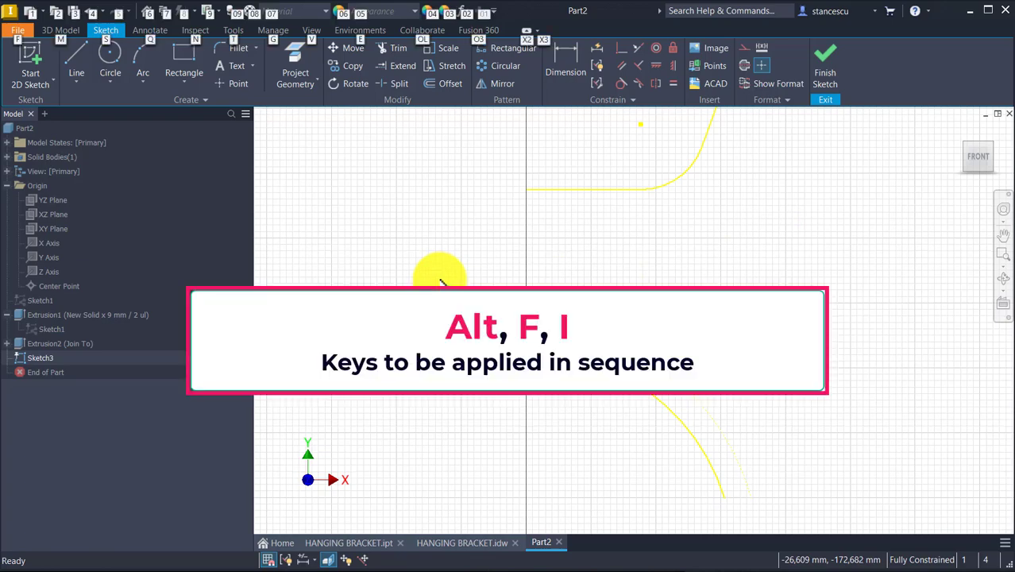
{"action": "key", "text": "f"}
{"action": "key", "text": "i"}
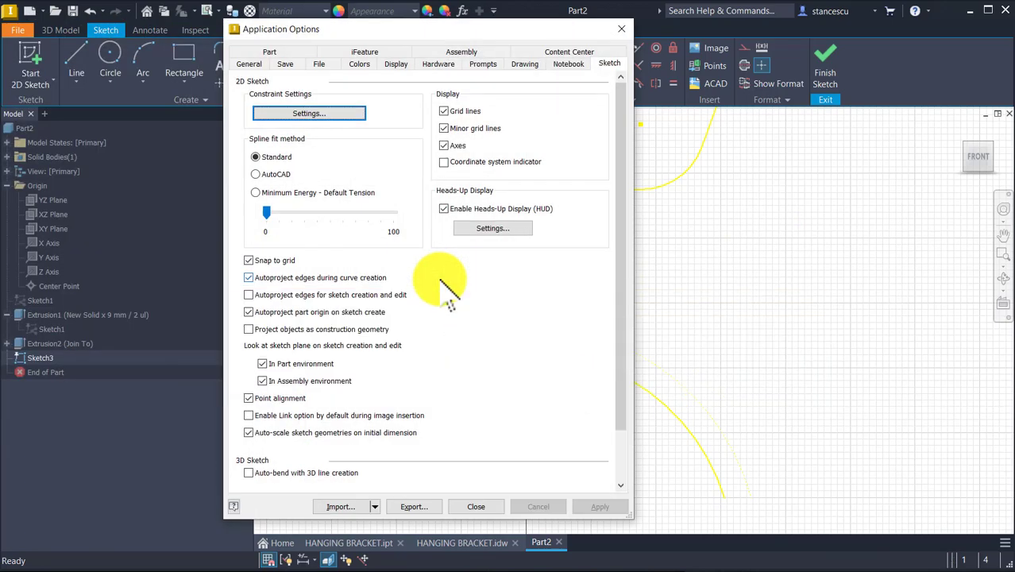
{"action": "left_click", "coordinate": [361, 63]}
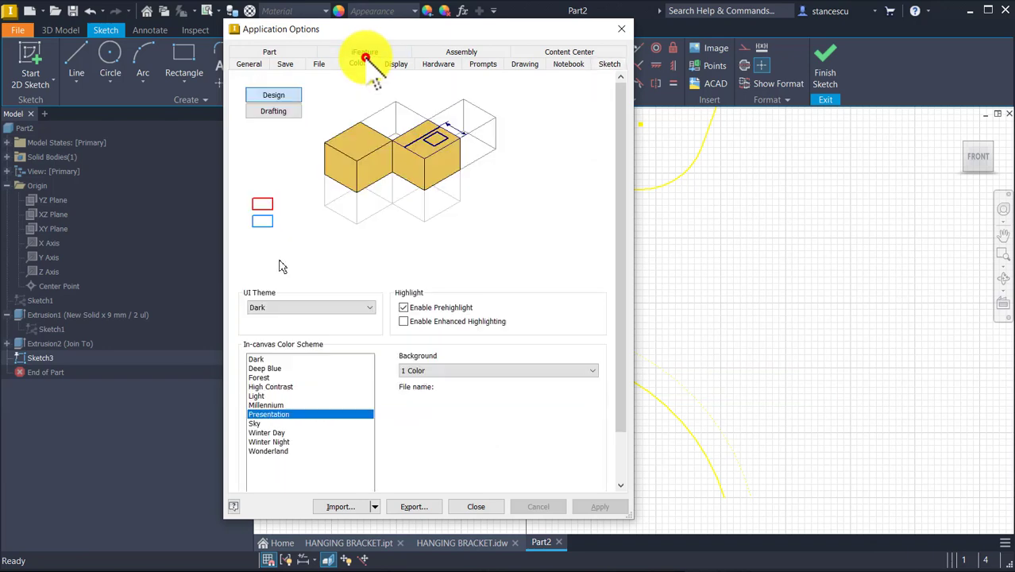
{"action": "left_click", "coordinate": [282, 386]}
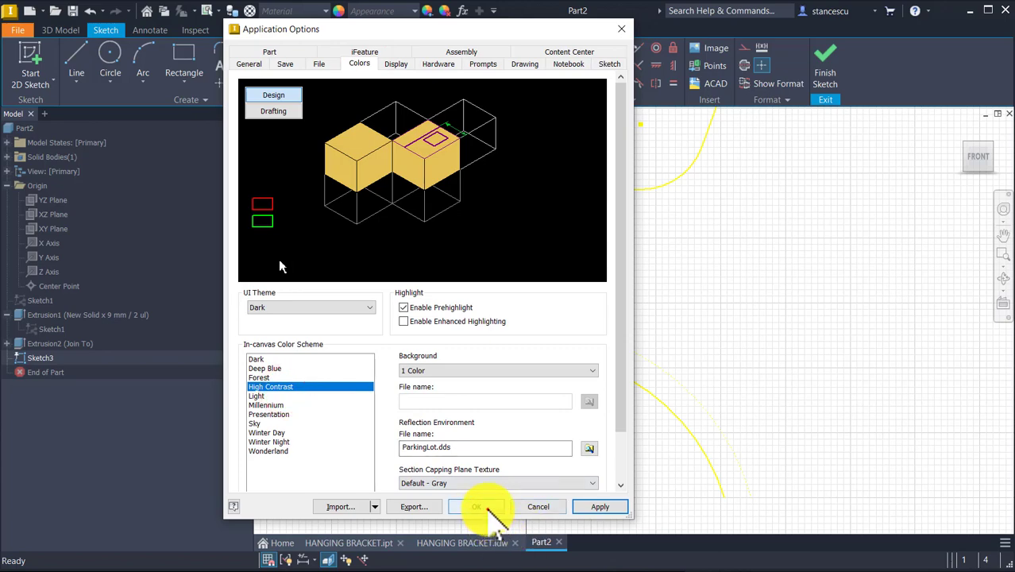
{"action": "left_click", "coordinate": [481, 506]}
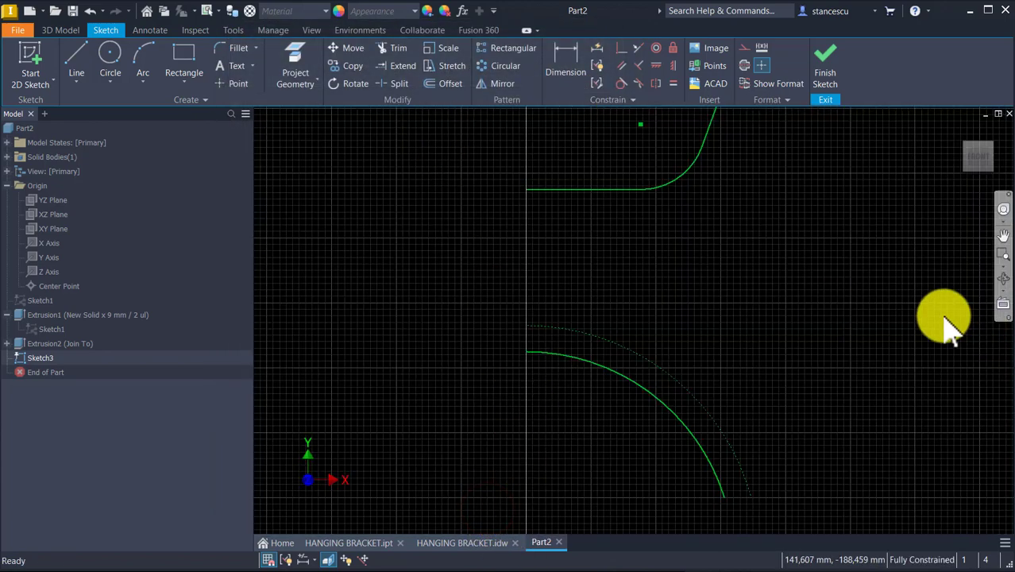
- Offset the projected window outline outward by 8 mm
{"action": "scroll", "coordinate": [727, 243], "scroll_direction": "down", "scroll_amount": 5}
{"action": "mouse_move", "coordinate": [808, 235]}
{"action": "middle_mouse_down"}
{"action": "mouse_move", "coordinate": [712, 299]}
{"action": "mouse_move", "coordinate": [656, 359]}
{"action": "middle_mouse_up"}
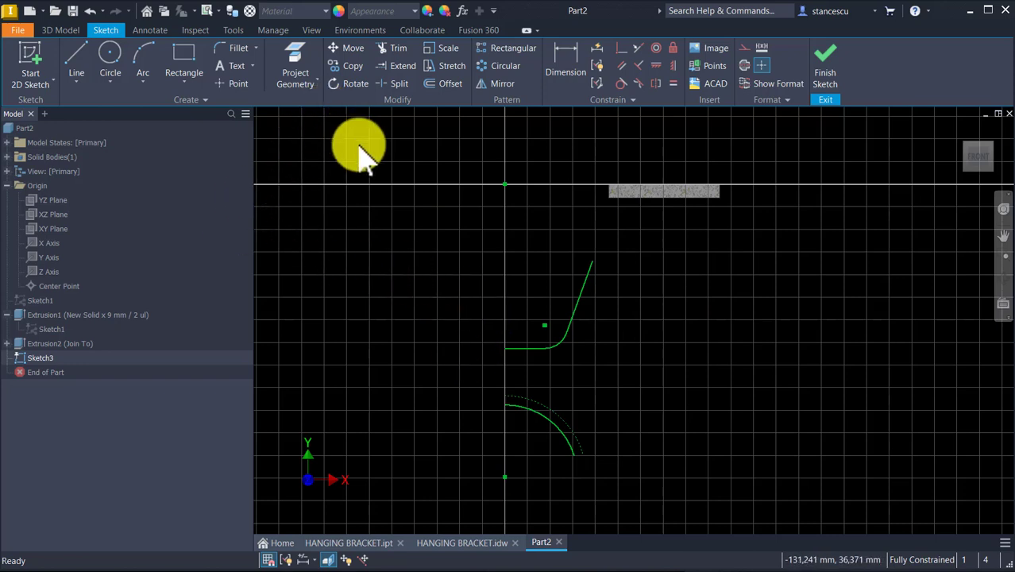
{"action": "left_click", "coordinate": [440, 85]}
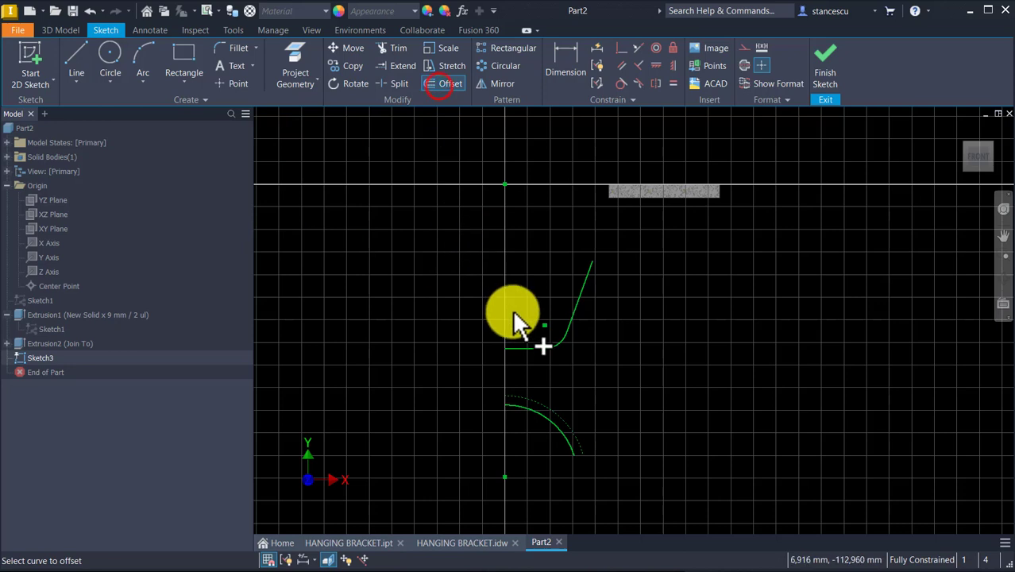
{"action": "left_click", "coordinate": [567, 334]}
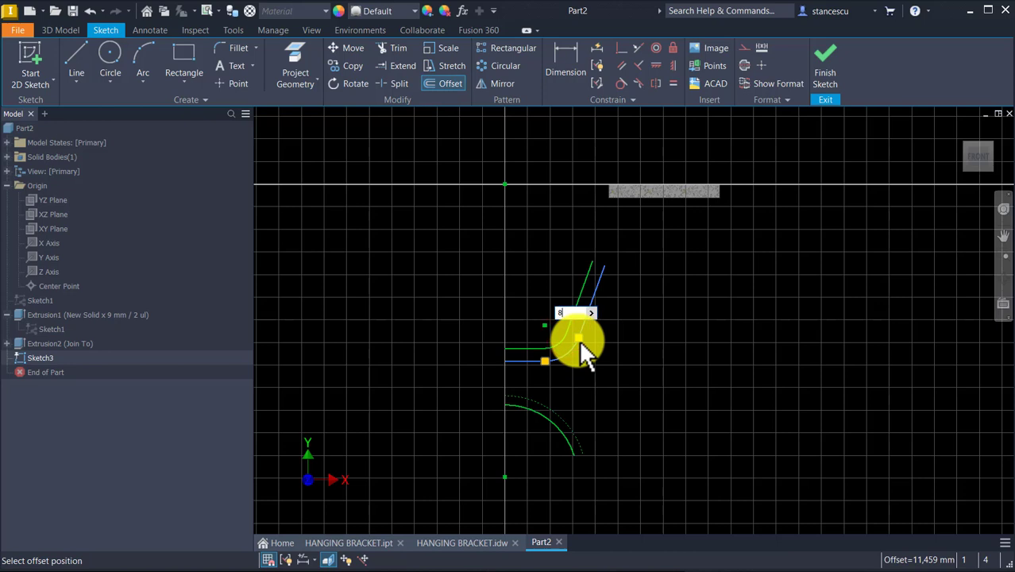
{"action": "key", "text": "Return"}
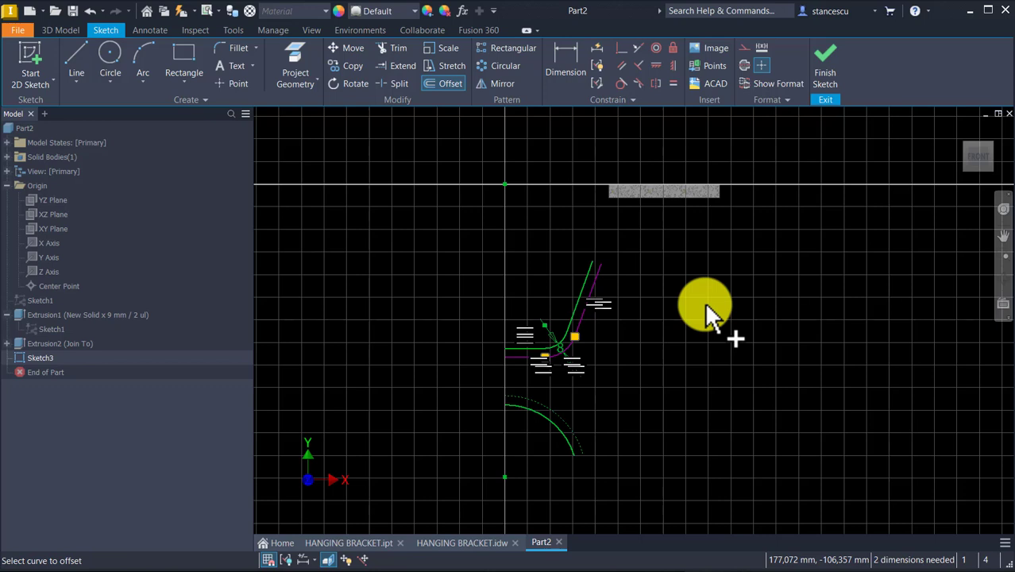
{"action": "key", "text": "Escape"}
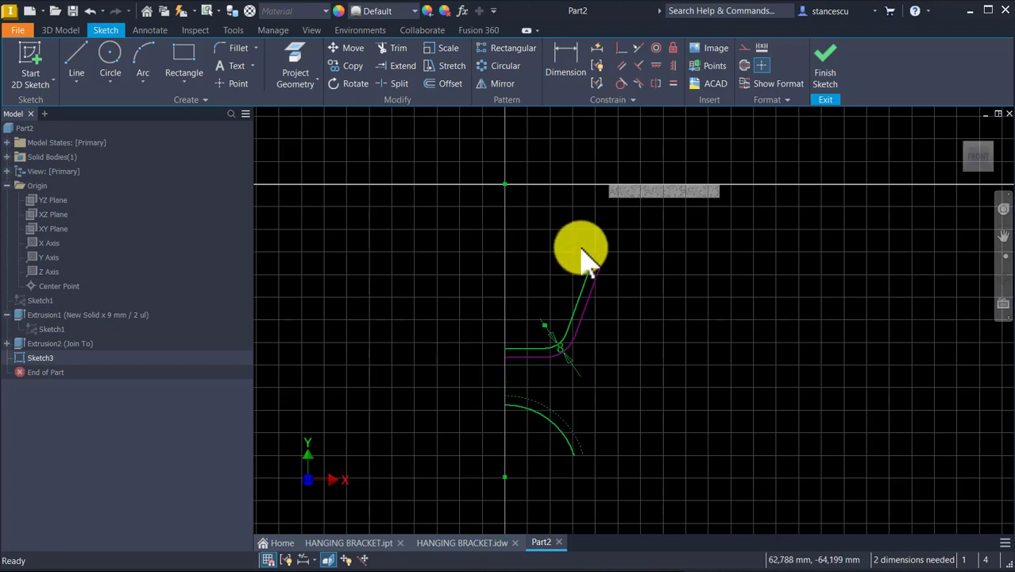
- Draw a line from the upper end of the projected corner arc along the sloped edge, ending just below the top plate
{"action": "scroll", "coordinate": [588, 224], "scroll_direction": "up", "scroll_amount": 4}
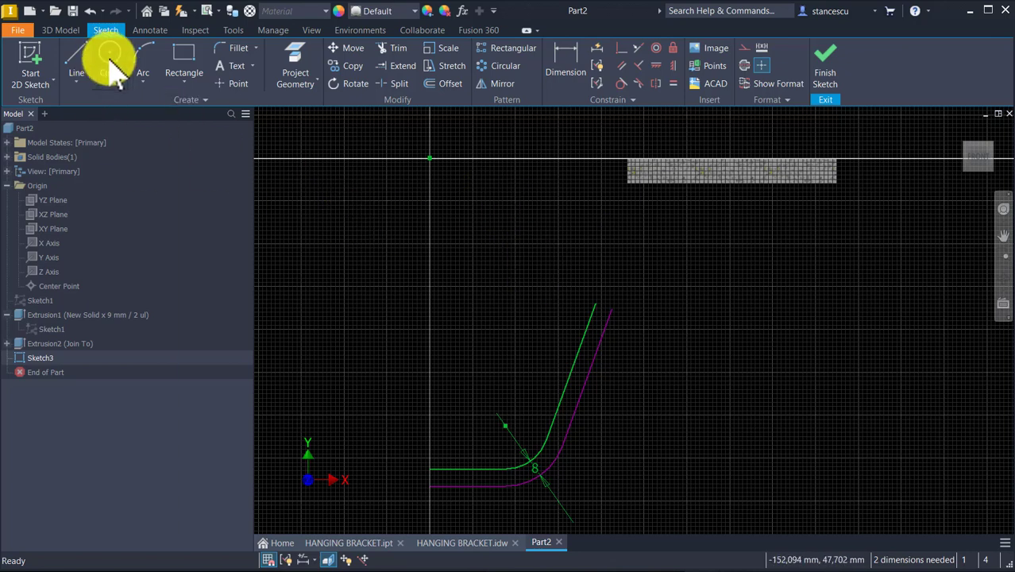
{"action": "left_click", "coordinate": [77, 49]}
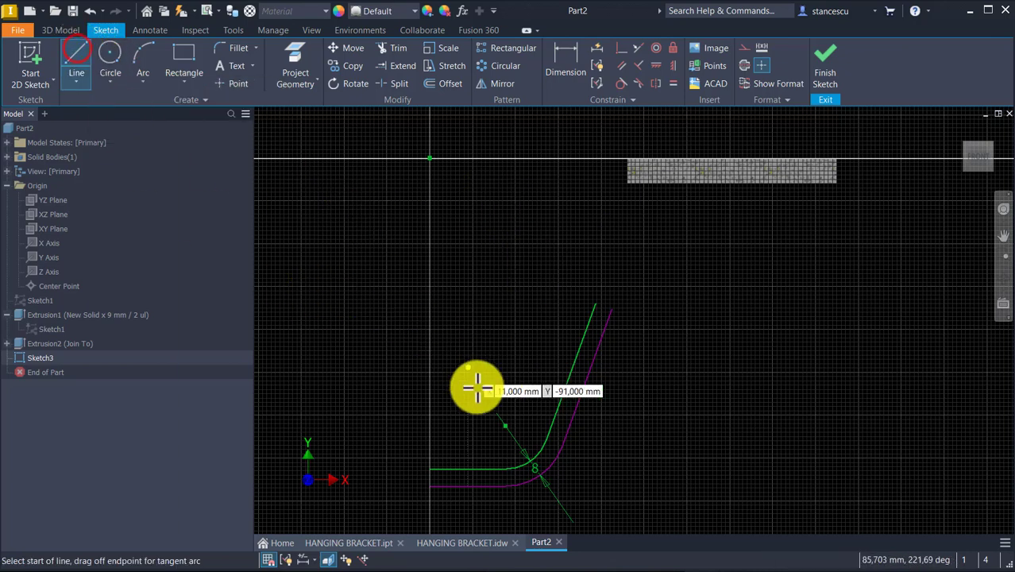
{"action": "left_click", "coordinate": [546, 438]}
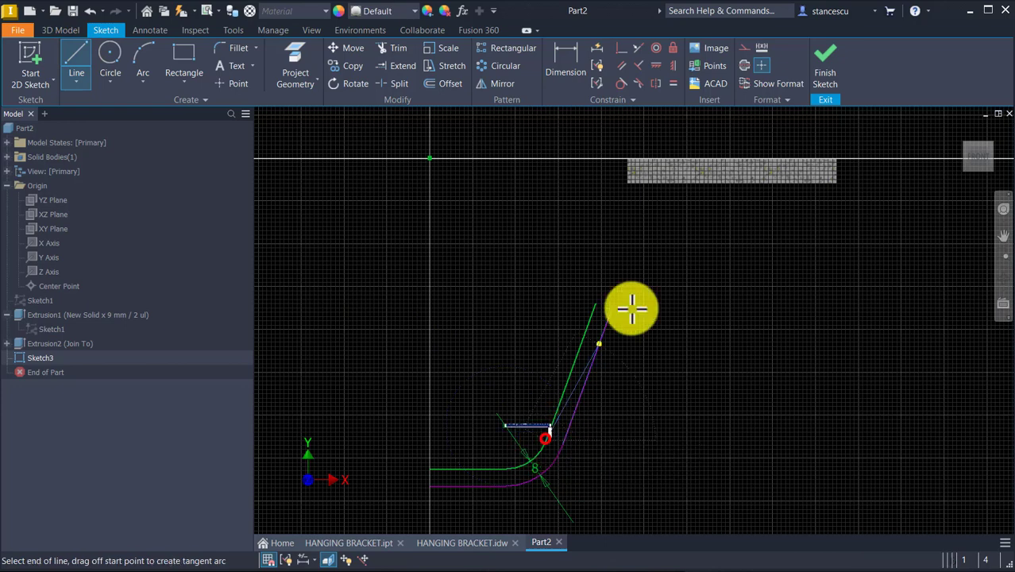
{"action": "left_click", "coordinate": [632, 208]}
{"action": "key", "text": "Escape"}
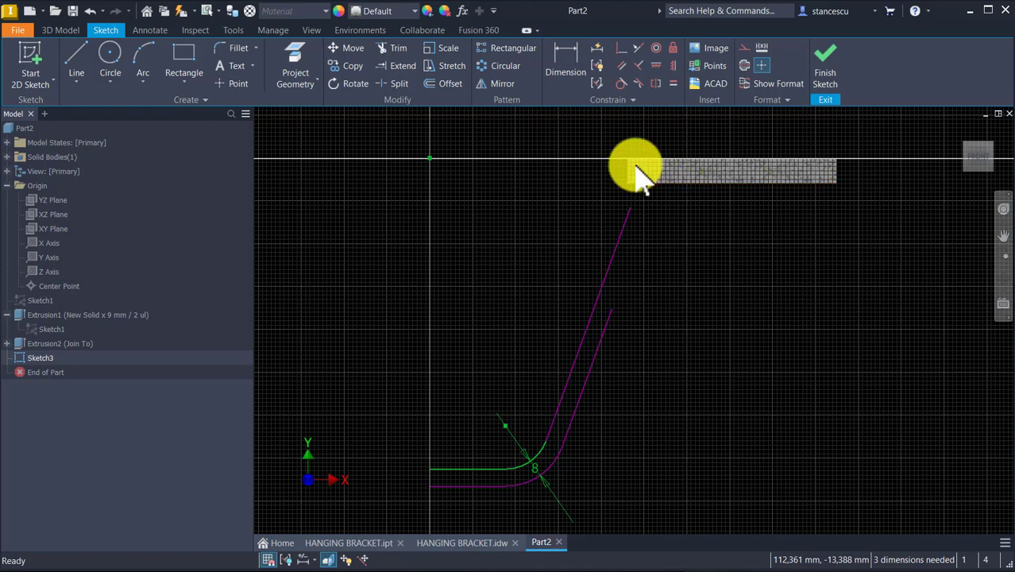
- Project the top plate's lower edge into the sketch and extend both sloped lines up to it
{"action": "left_click", "coordinate": [293, 69]}
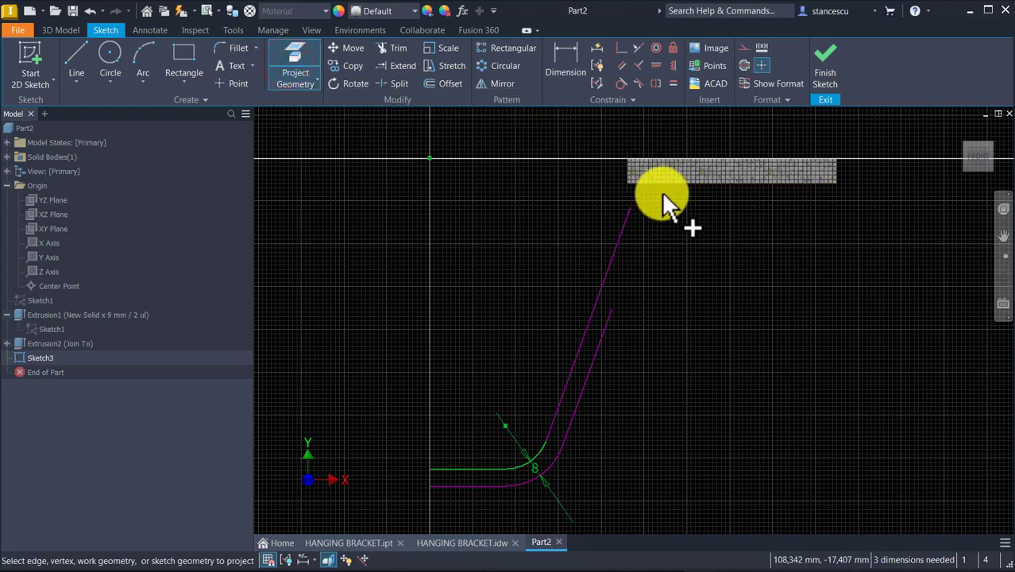
{"action": "left_click", "coordinate": [665, 186]}
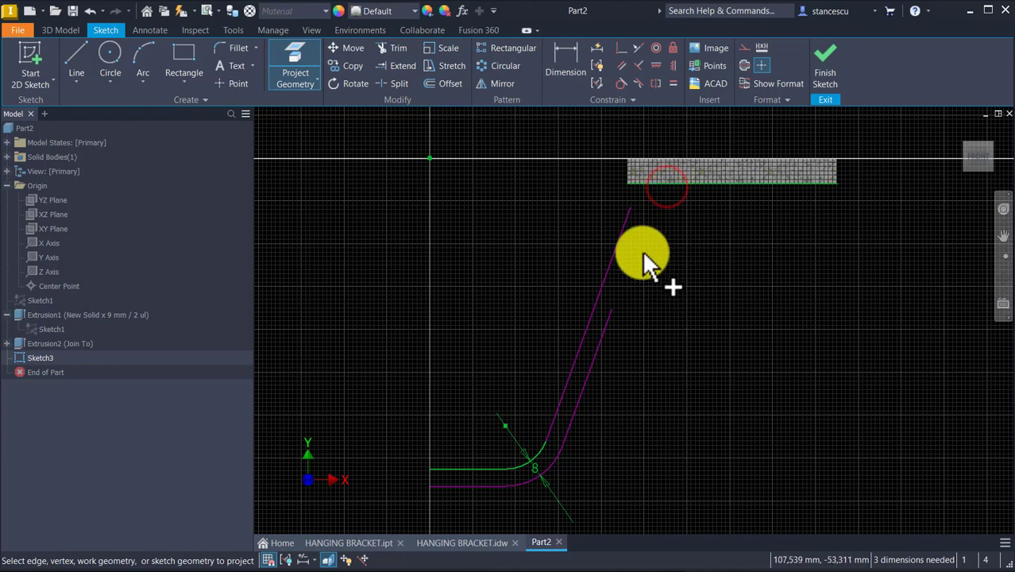
{"action": "left_click", "coordinate": [393, 66]}
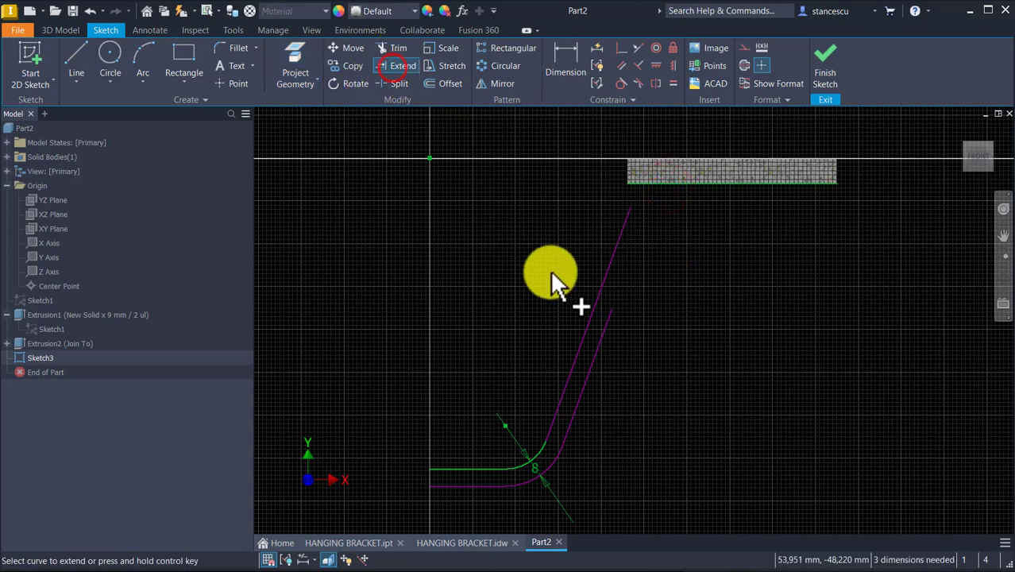
{"action": "left_click", "coordinate": [597, 305]}
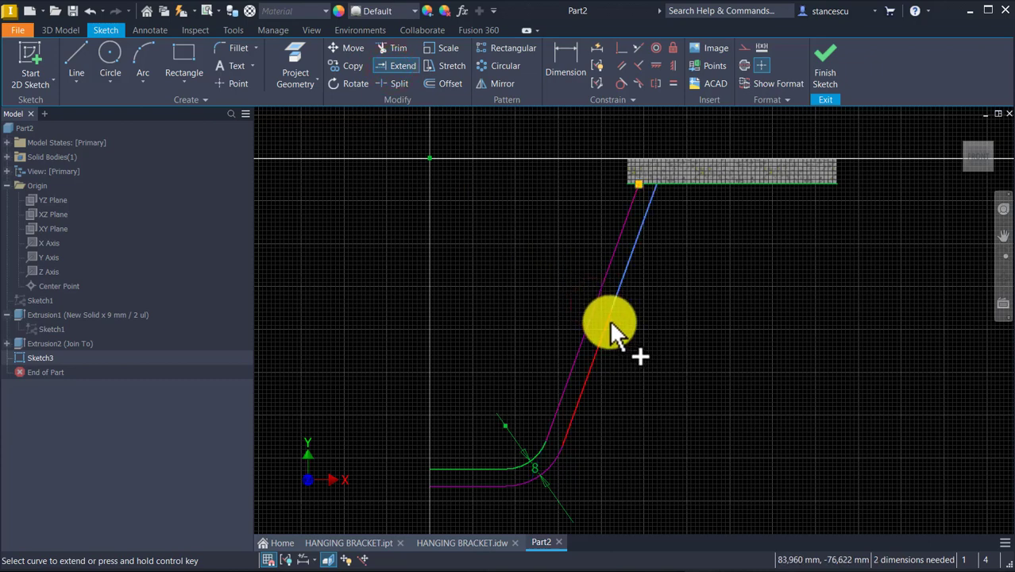
{"action": "left_click", "coordinate": [611, 321]}
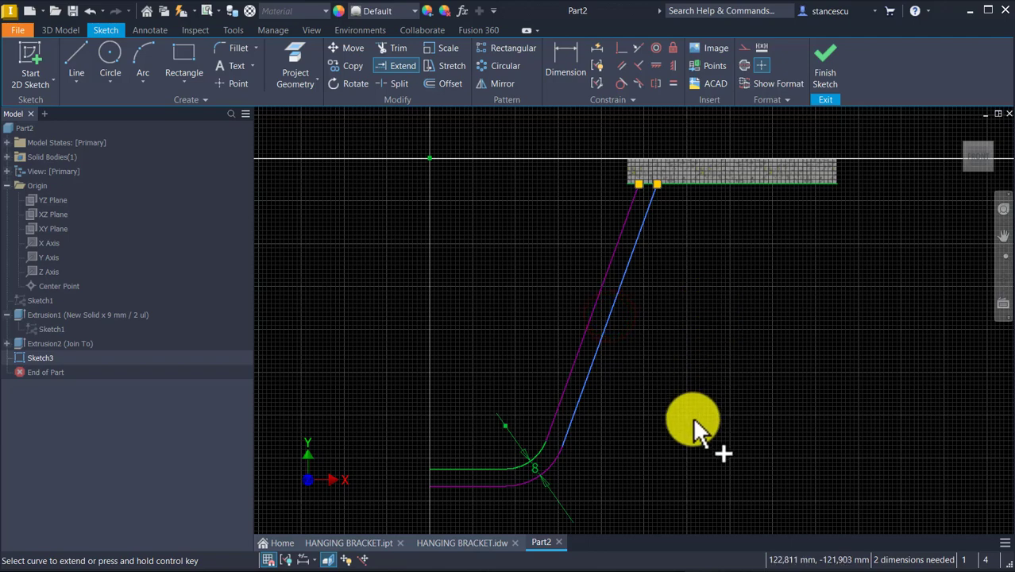
- Close the open end of the 8 mm window strip with a vertical line between its two horizontal lines
{"action": "scroll", "coordinate": [693, 419], "scroll_direction": "down", "scroll_amount": 3}
{"action": "middle_click_drag", "start_coordinate": [693, 419], "coordinate": [680, 280]}
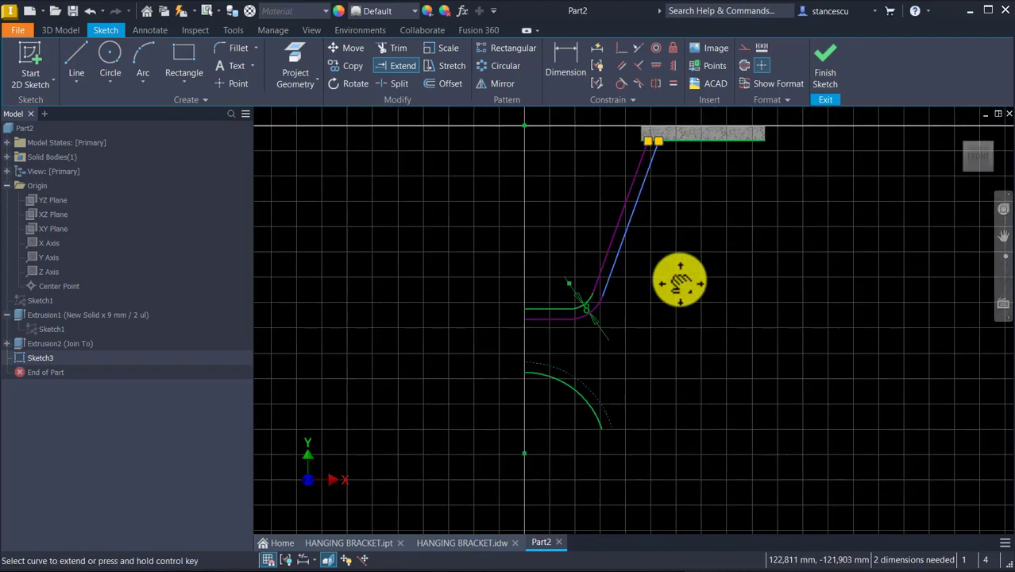
{"action": "scroll", "coordinate": [641, 347], "scroll_direction": "up", "scroll_amount": 3}
{"action": "middle_click_drag", "start_coordinate": [638, 352], "coordinate": [659, 341]}
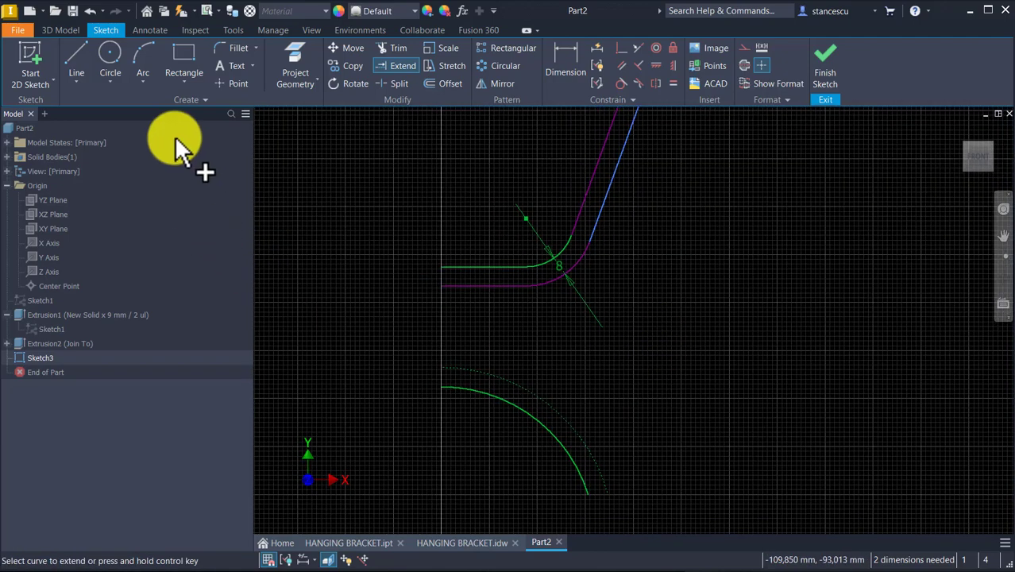
{"action": "left_click", "coordinate": [76, 65]}
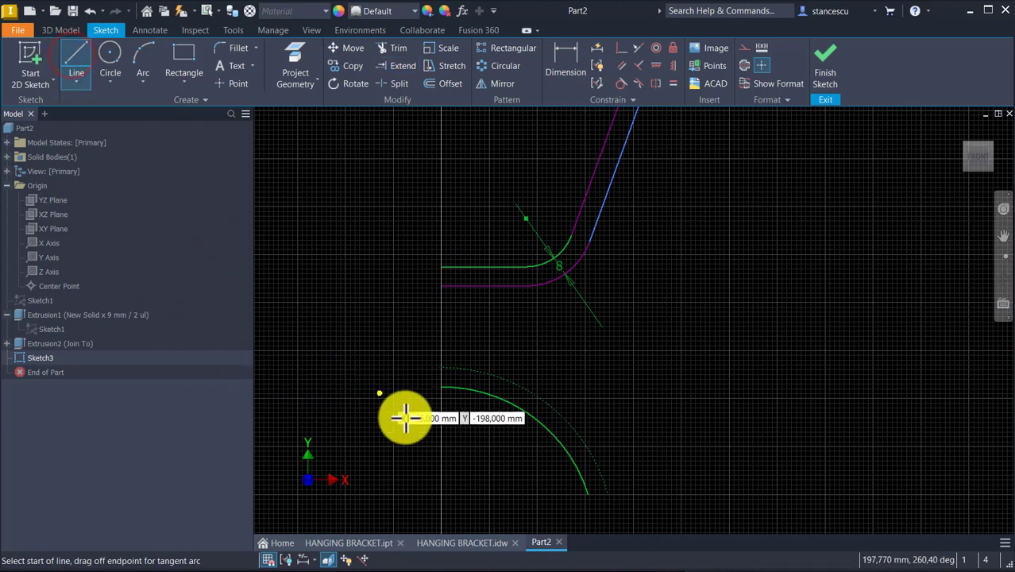
{"action": "left_click", "coordinate": [441, 267]}
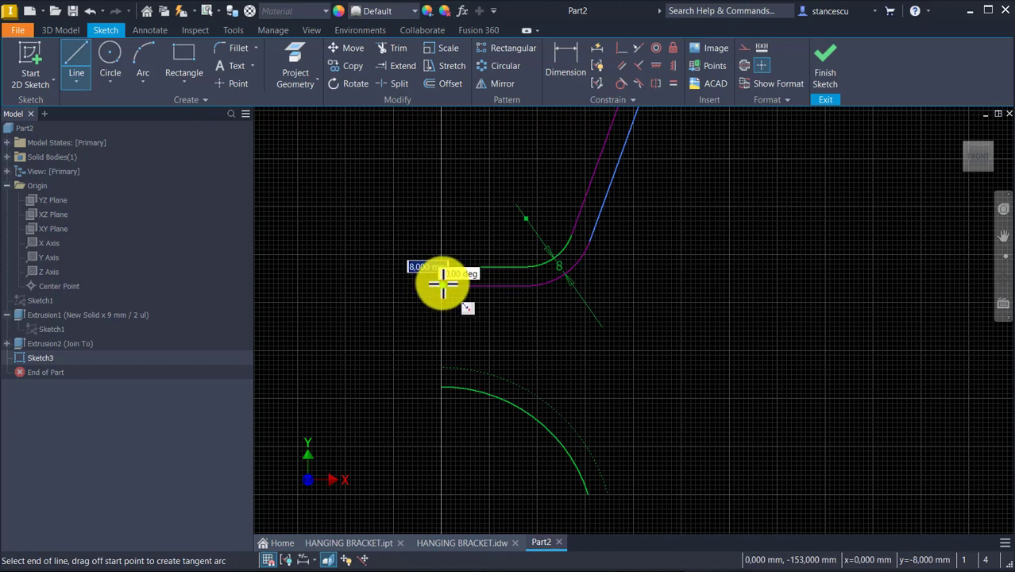
{"action": "left_click", "coordinate": [442, 267]}
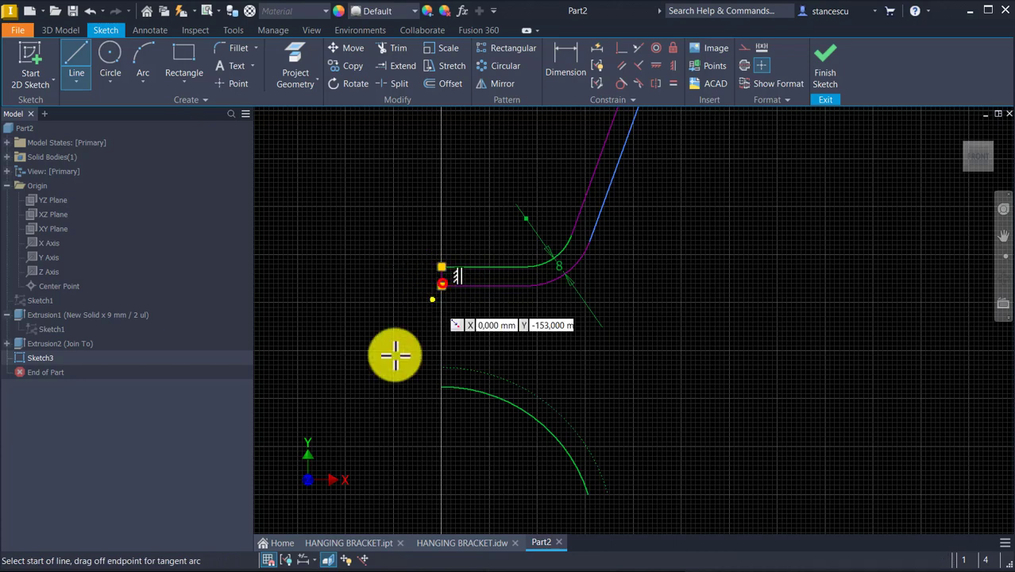
- Close the band between the two lower arcs with a short vertical line at its upper end and a horizontal line at its lower end
{"action": "left_click", "coordinate": [438, 367]}
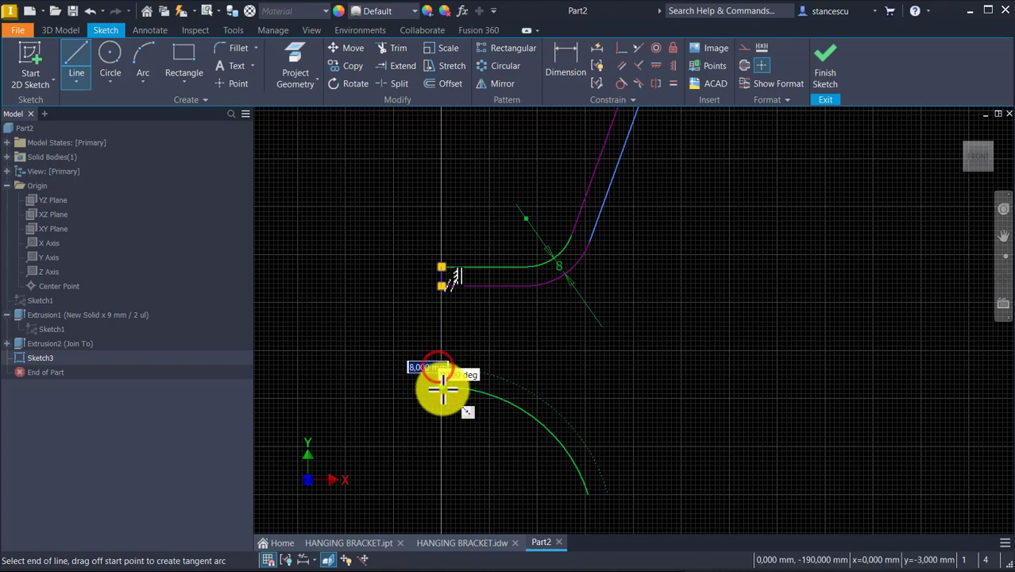
{"action": "left_click", "coordinate": [441, 387]}
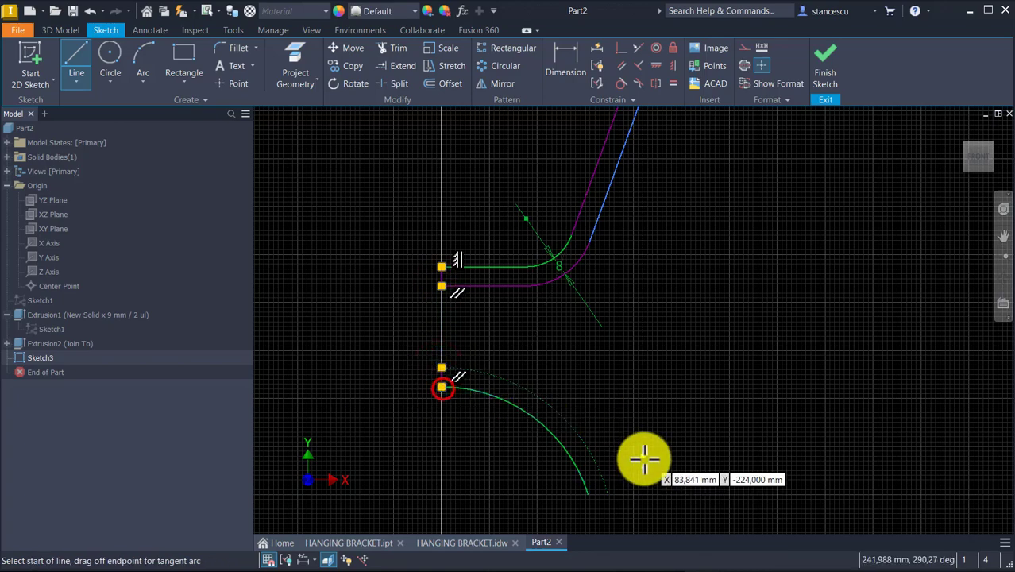
{"action": "middle_click_drag", "start_coordinate": [646, 461], "coordinate": [652, 347]}
{"action": "scroll", "coordinate": [617, 372], "scroll_direction": "up", "scroll_amount": 3}
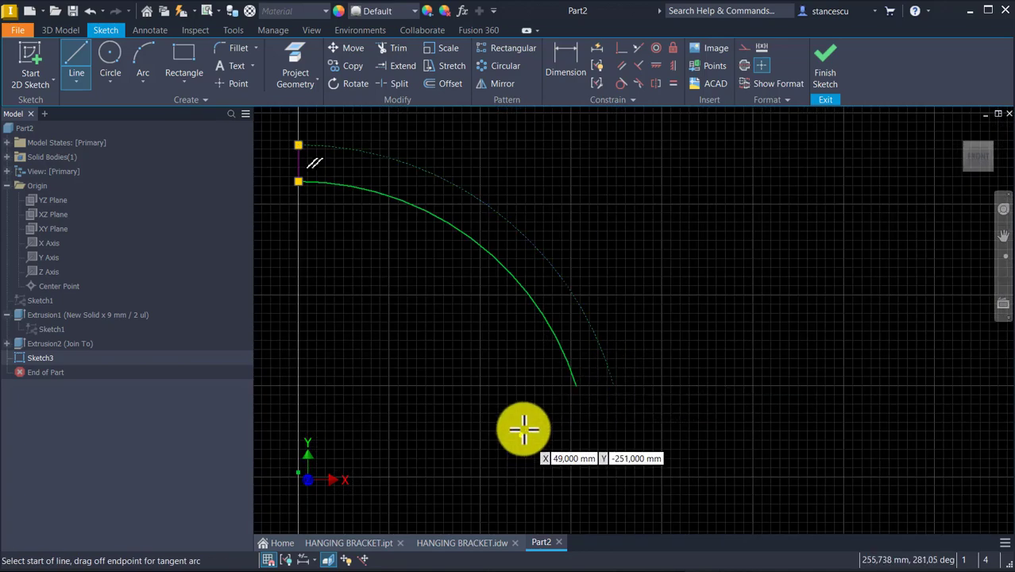
{"action": "left_click", "coordinate": [575, 388]}
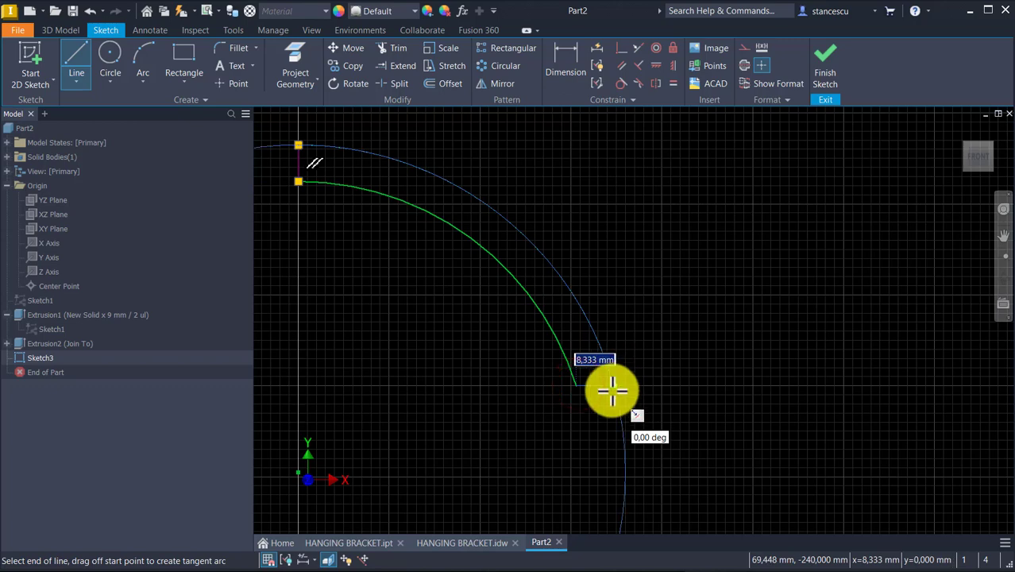
{"action": "left_click", "coordinate": [611, 388]}
{"action": "key", "text": "Escape"}
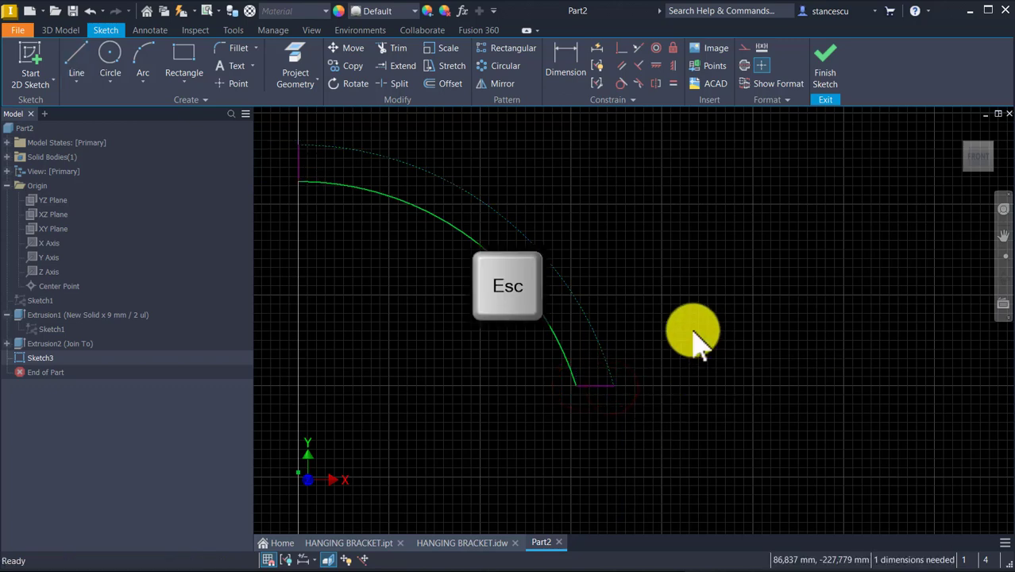
- Convert the dashed outer lower arc from construction to normal geometry and finish the sketch
{"action": "left_click_drag", "start_coordinate": [642, 185], "coordinate": [541, 281]}
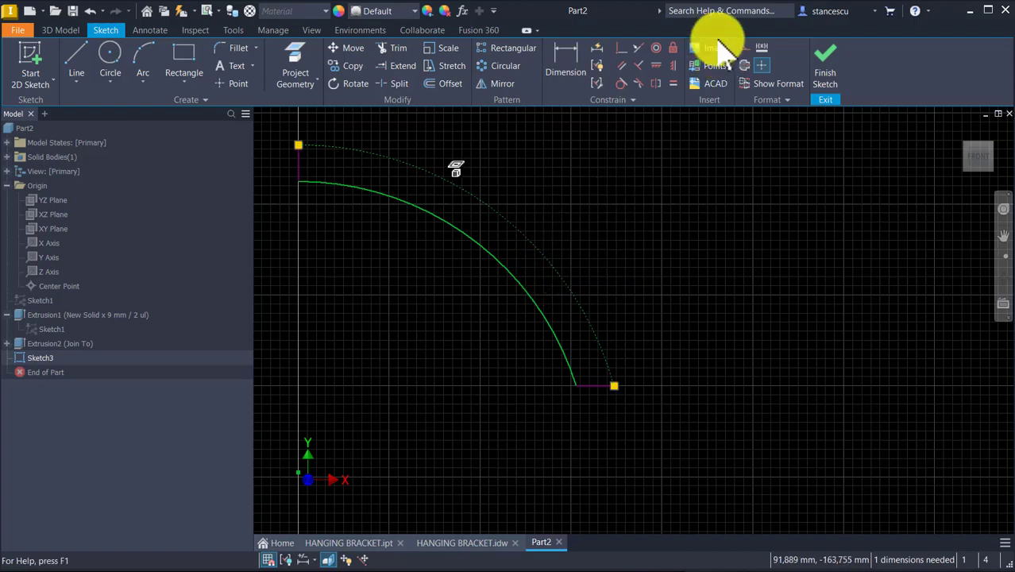
{"action": "left_click", "coordinate": [746, 45]}
{"action": "scroll", "coordinate": [691, 322], "scroll_direction": "up", "scroll_amount": 3}
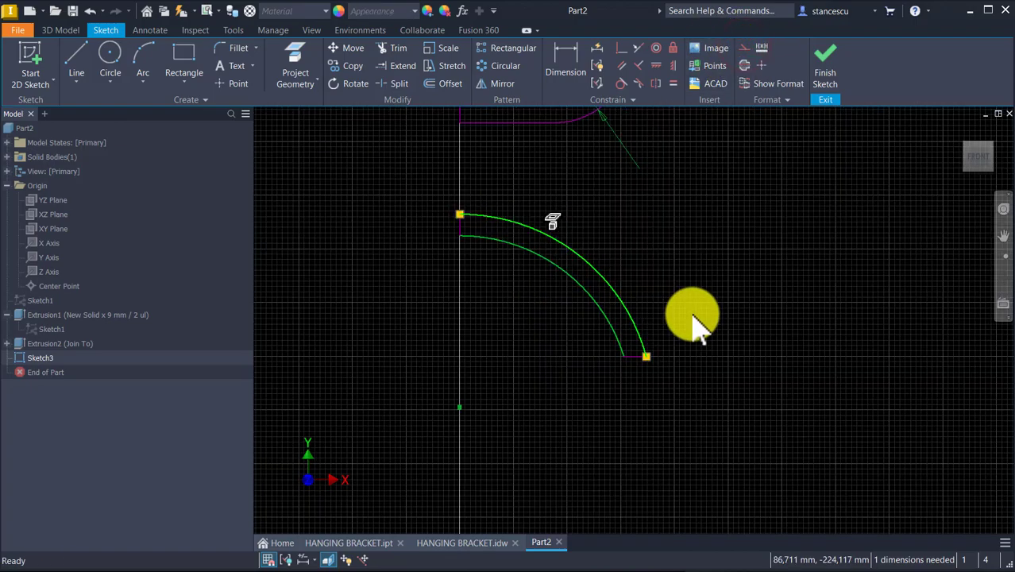
{"action": "middle_click_drag", "start_coordinate": [691, 322], "coordinate": [713, 414]}
{"action": "middle_click_drag", "start_coordinate": [765, 179], "coordinate": [648, 431]}
{"action": "mouse_move", "coordinate": [770, 202]}
{"action": "middle_mouse_down"}
{"action": "mouse_move", "coordinate": [712, 344]}
{"action": "mouse_move", "coordinate": [798, 227]}
{"action": "middle_mouse_up"}
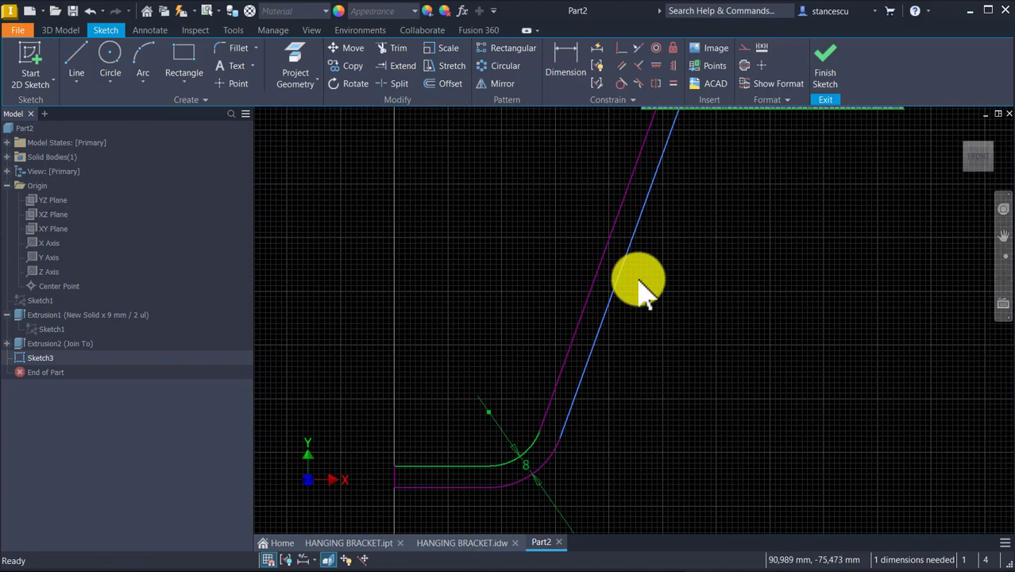
{"action": "scroll", "coordinate": [667, 288], "scroll_direction": "up", "scroll_amount": 3}
{"action": "mouse_move", "coordinate": [730, 302]}
{"action": "middle_mouse_down"}
{"action": "mouse_move", "coordinate": [706, 253]}
{"action": "mouse_move", "coordinate": [710, 302]}
{"action": "middle_mouse_up"}
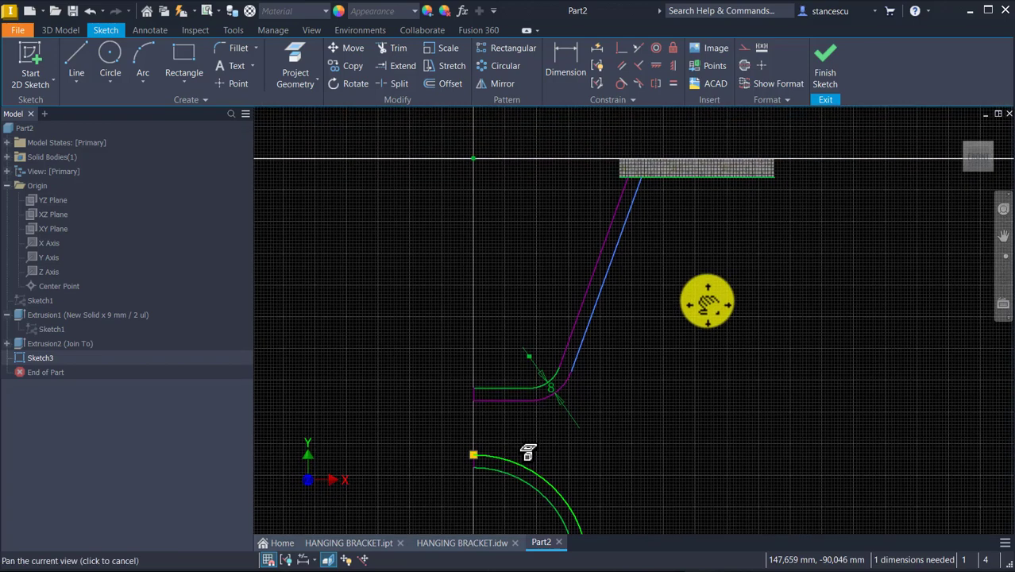
{"action": "left_click", "coordinate": [825, 71]}
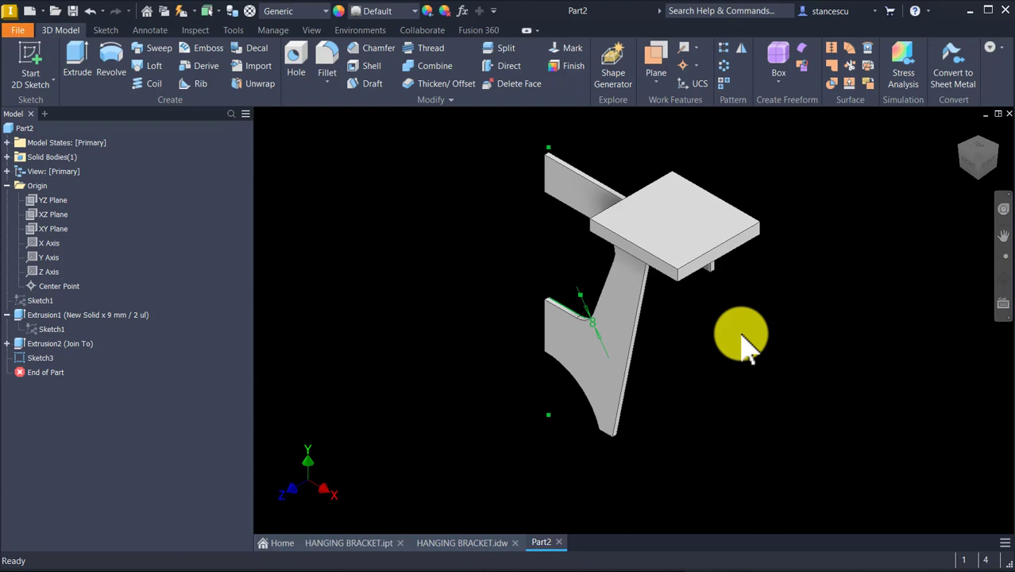
- Start an extrusion with the lower arc band and the window strip as its two profiles
{"action": "left_click", "coordinate": [78, 69]}
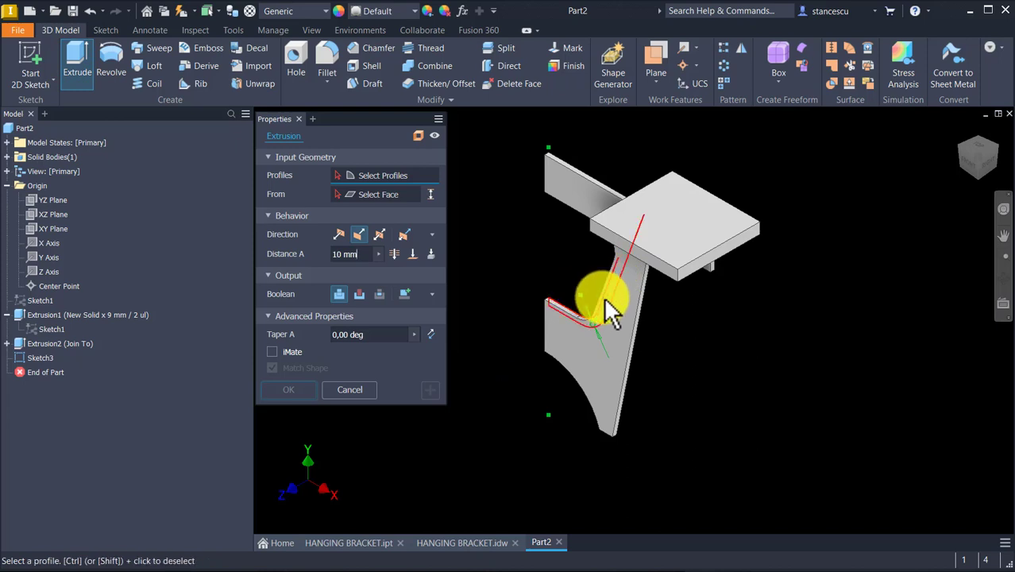
{"action": "left_click", "coordinate": [594, 393]}
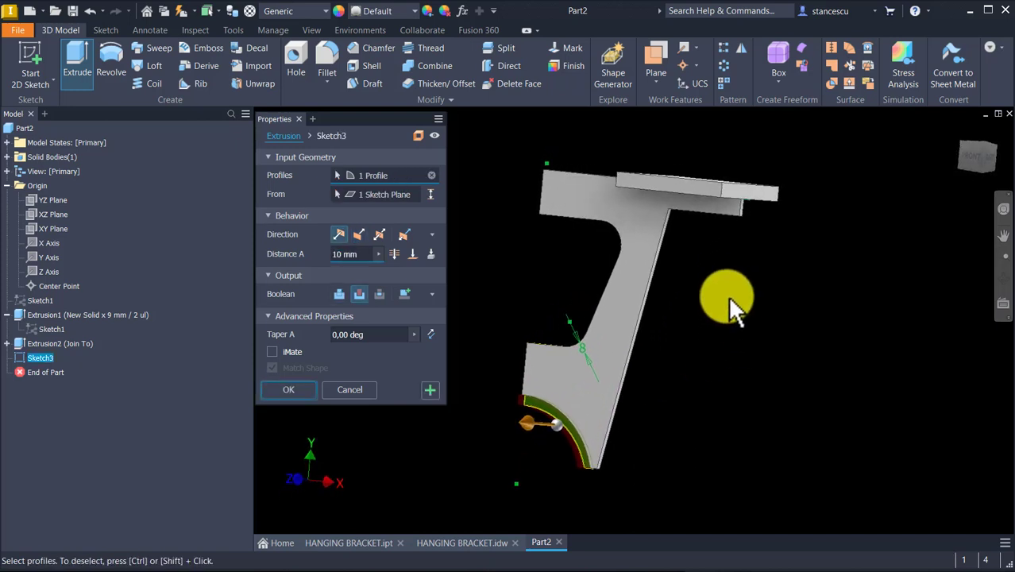
{"action": "middle_click_drag", "start_coordinate": [730, 299], "coordinate": [683, 315], "text": "shift"}
{"action": "left_click", "coordinate": [642, 294]}
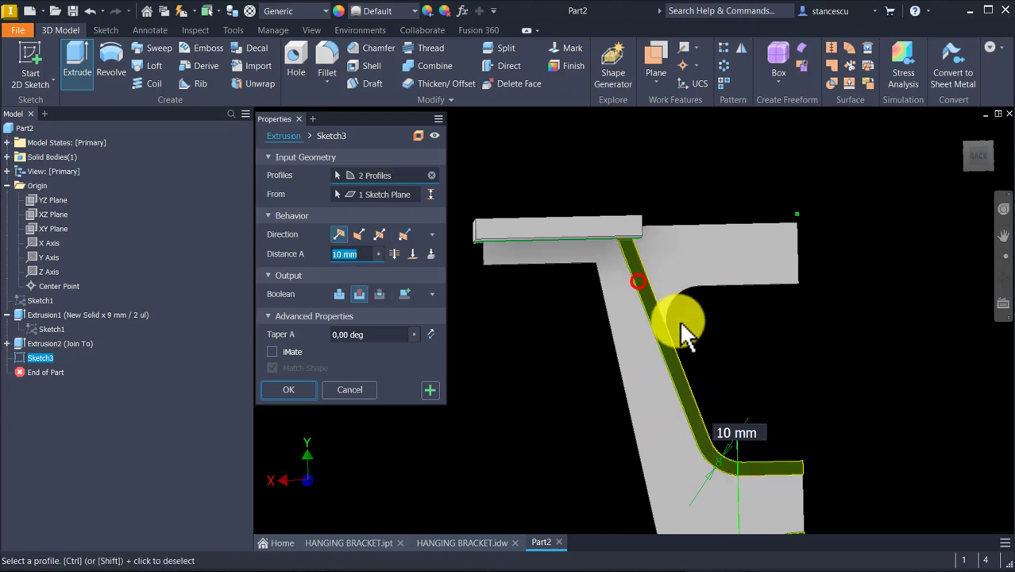
{"action": "middle_click_drag", "start_coordinate": [825, 327], "coordinate": [501, 453], "text": "shift"}
{"action": "scroll", "coordinate": [763, 380], "scroll_direction": "down", "scroll_amount": 4}
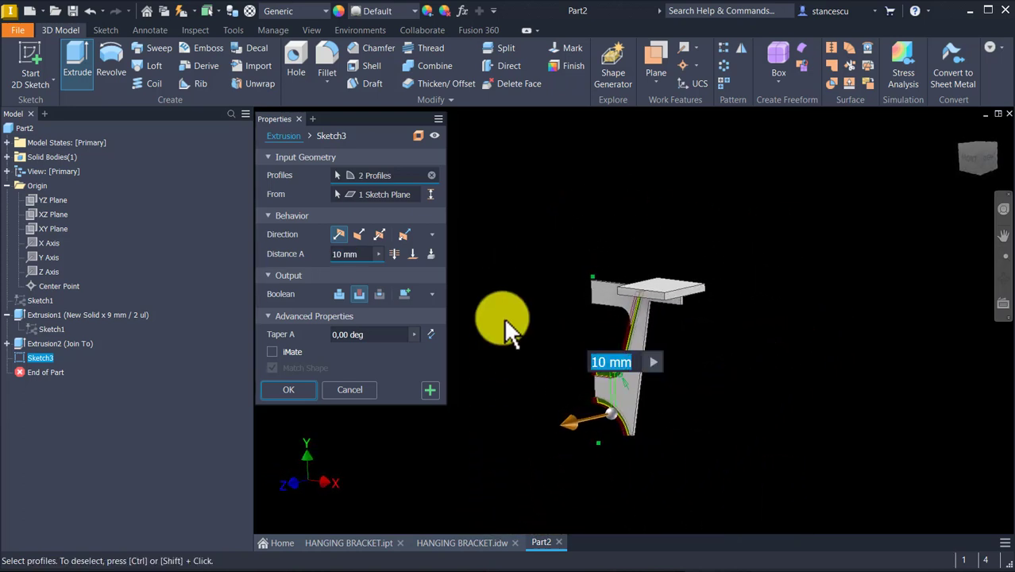
- Extrude both profiles 46/2 mm in the default direction, joined to the body, and return to the home view
{"action": "left_click", "coordinate": [365, 254]}
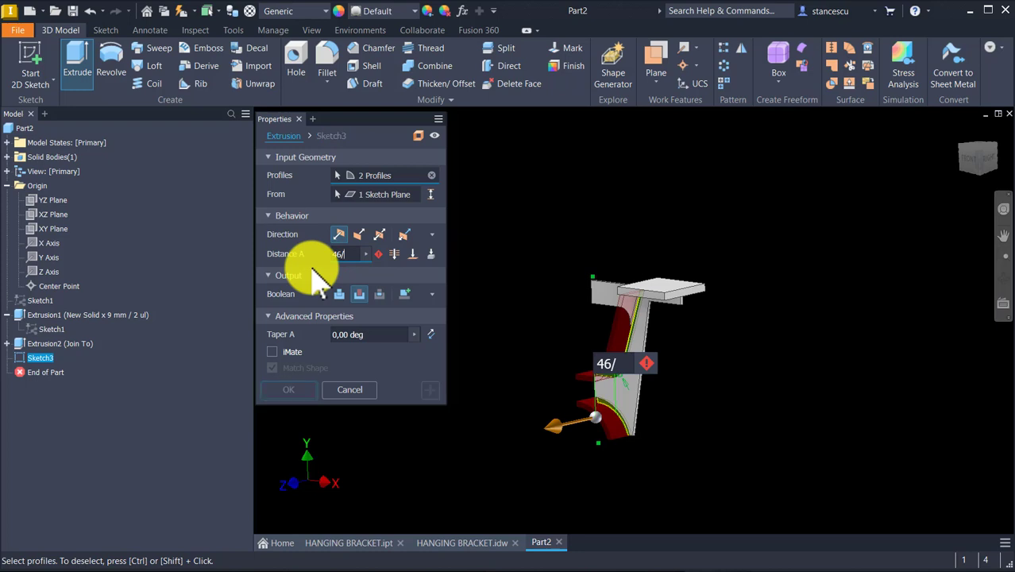
{"action": "scroll", "coordinate": [397, 370], "scroll_direction": "up", "scroll_amount": 3}
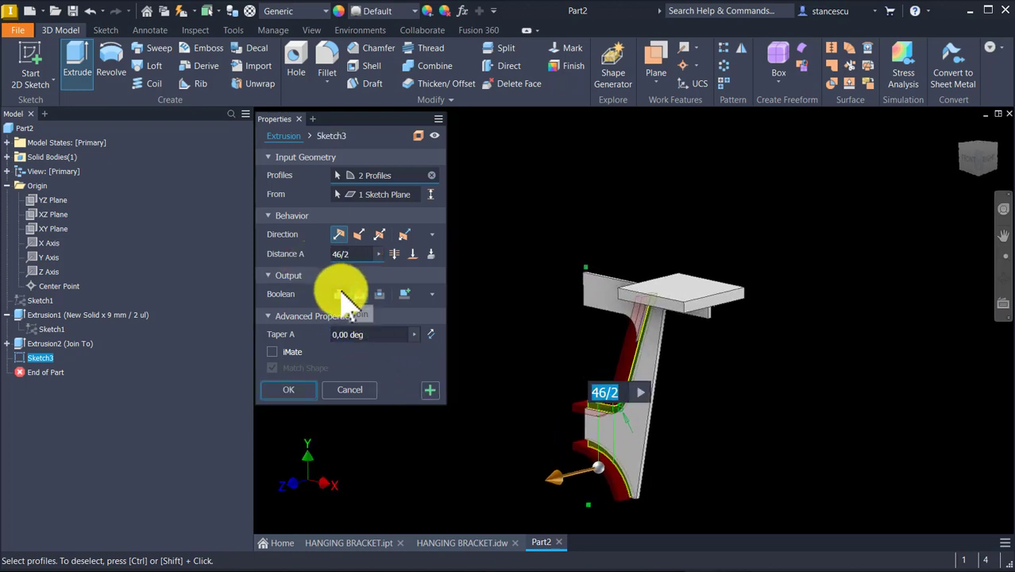
{"action": "left_click", "coordinate": [340, 292]}
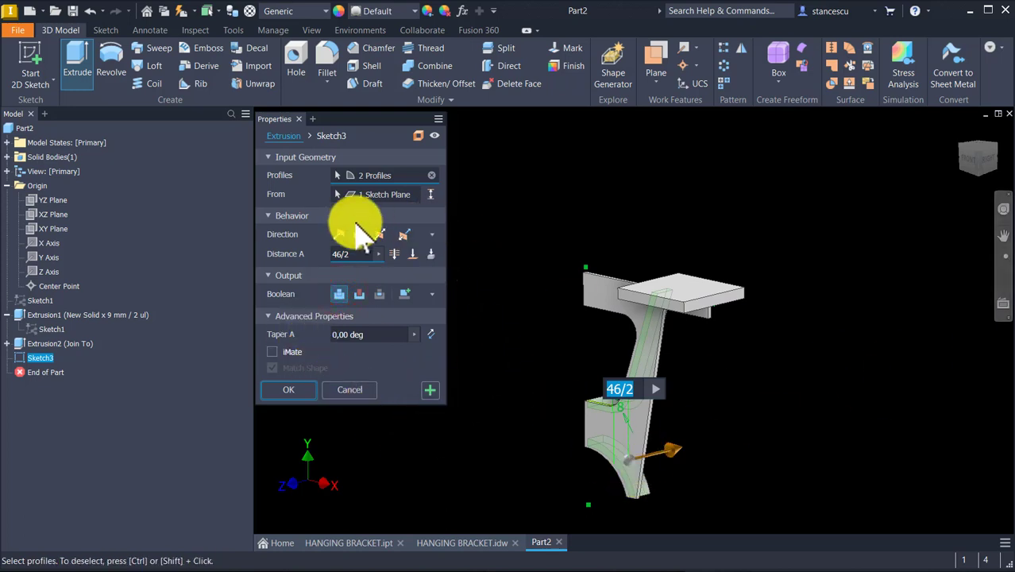
{"action": "left_click", "coordinate": [336, 238]}
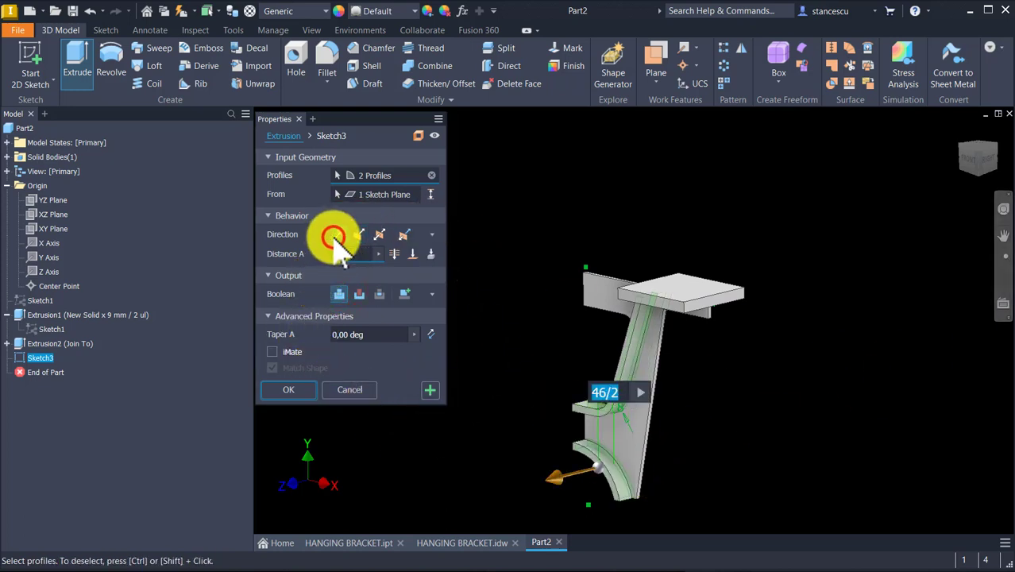
{"action": "middle_click_drag", "start_coordinate": [800, 391], "coordinate": [647, 351], "text": "shift"}
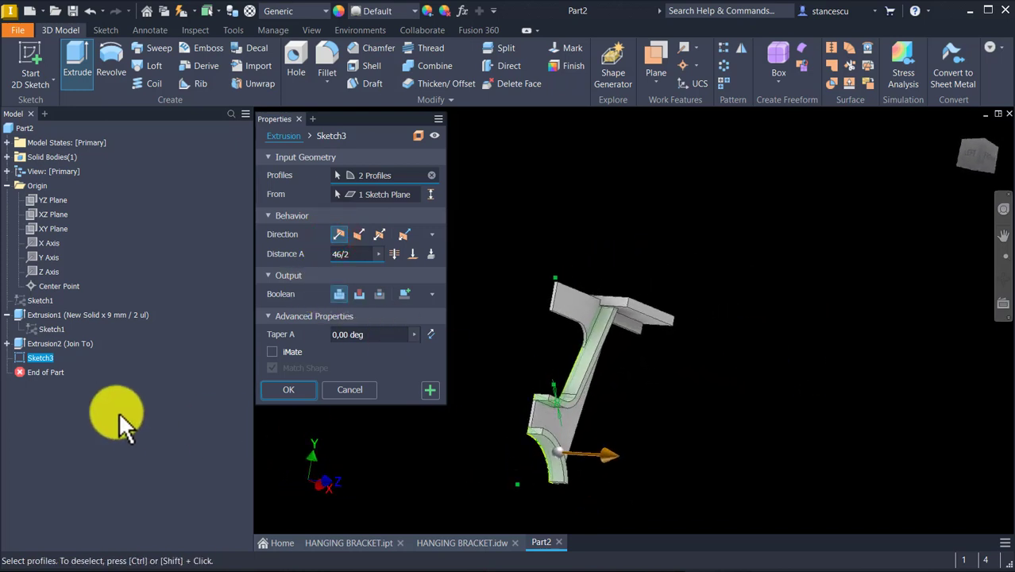
{"action": "left_click", "coordinate": [310, 387]}
{"action": "key", "text": "F6"}
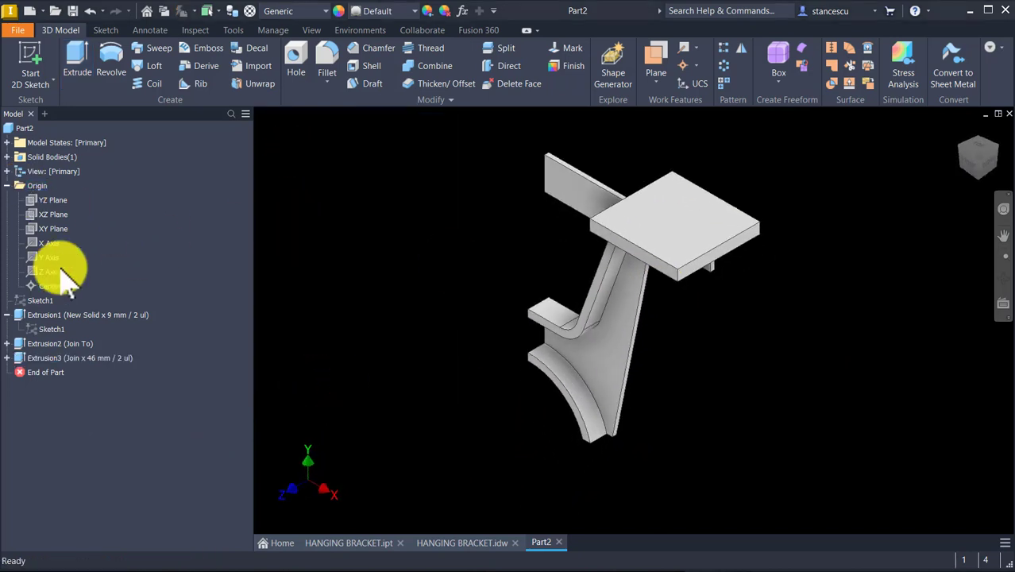
- Rename the shared half-profile sketch as Basic Sketch
{"action": "right_click", "coordinate": [30, 300]}
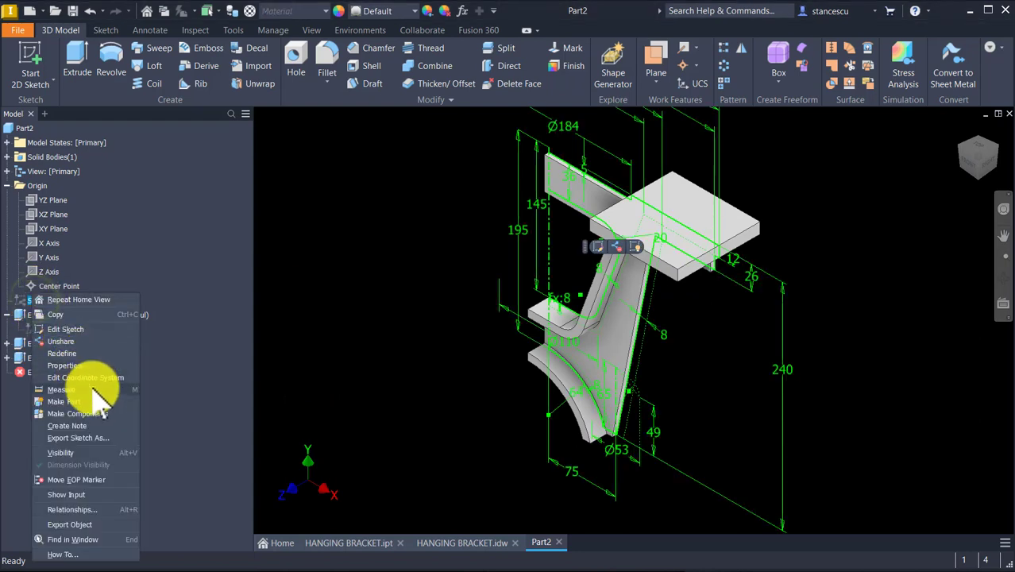
{"action": "left_click", "coordinate": [328, 250]}
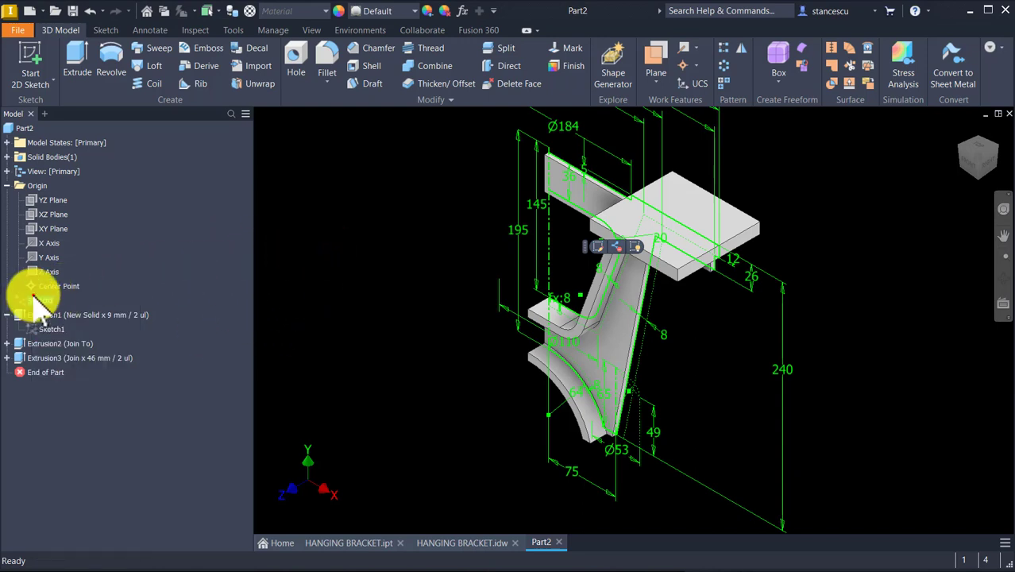
{"action": "left_click", "coordinate": [34, 299]}
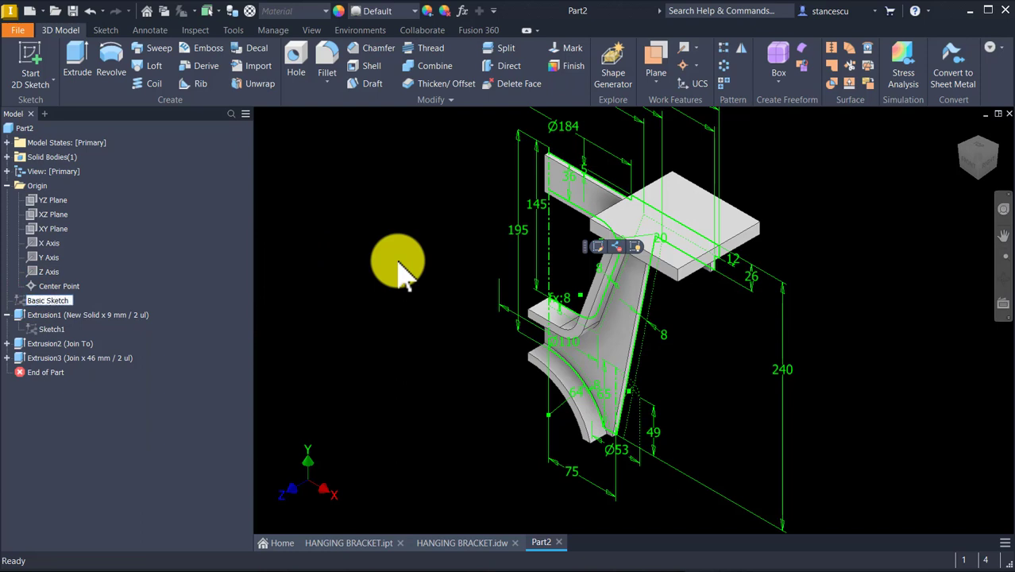
{"action": "key", "text": "Return"}
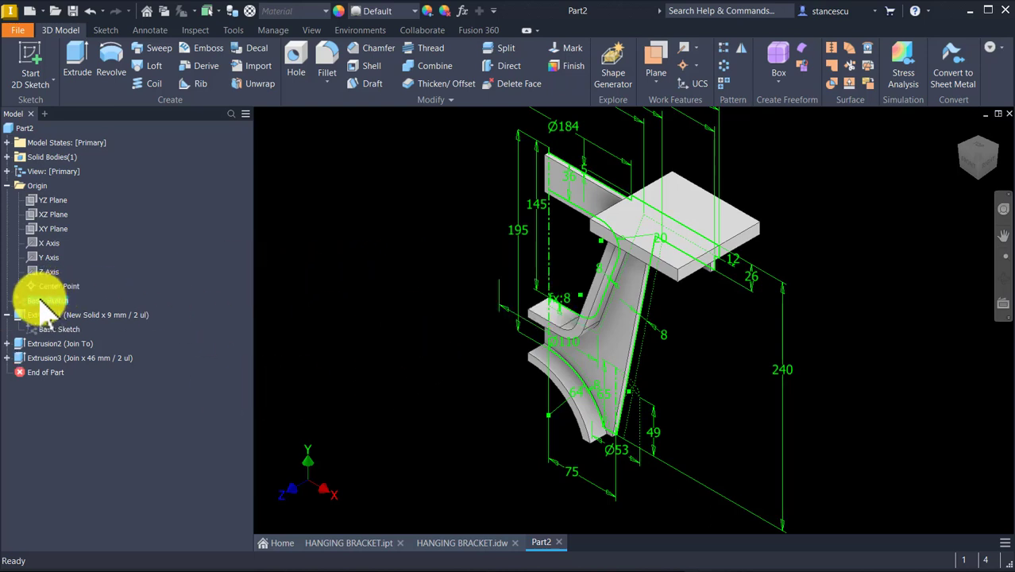
{"action": "left_click", "coordinate": [334, 229]}
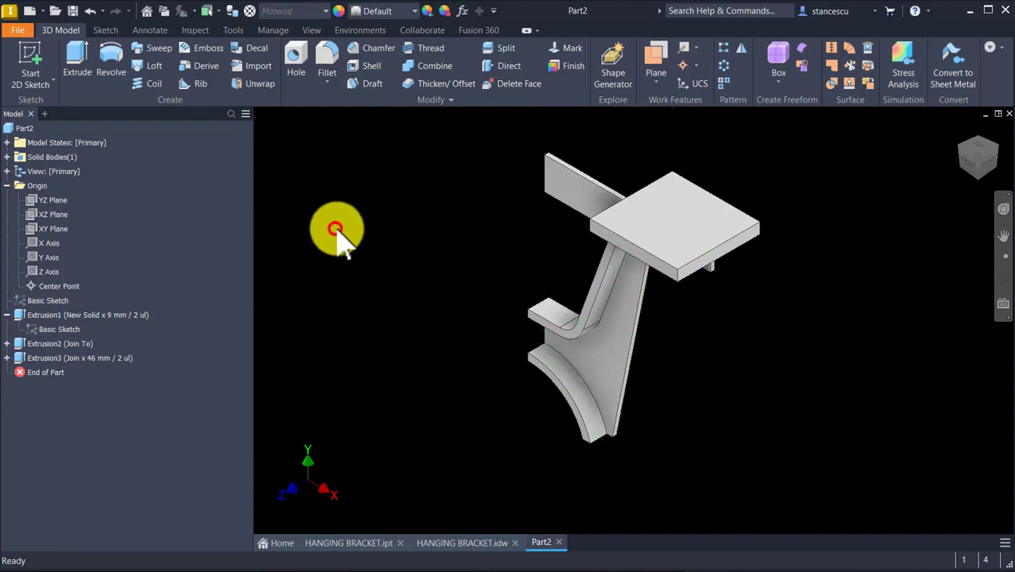
- Turn on the visibility of the shared Basic Sketch so its geometry shows over the model
{"action": "right_click", "coordinate": [33, 304]}
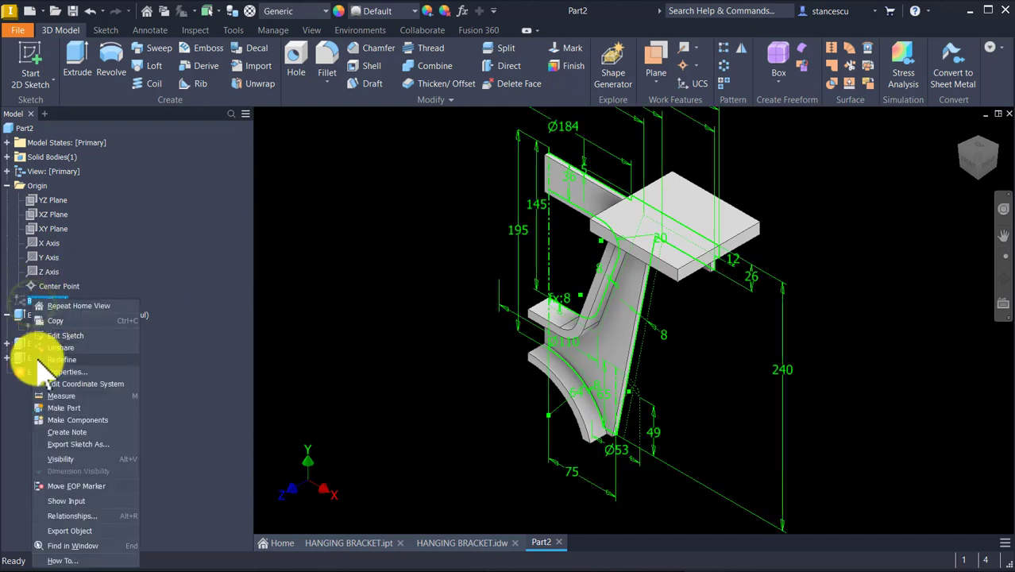
{"action": "left_click", "coordinate": [57, 456]}
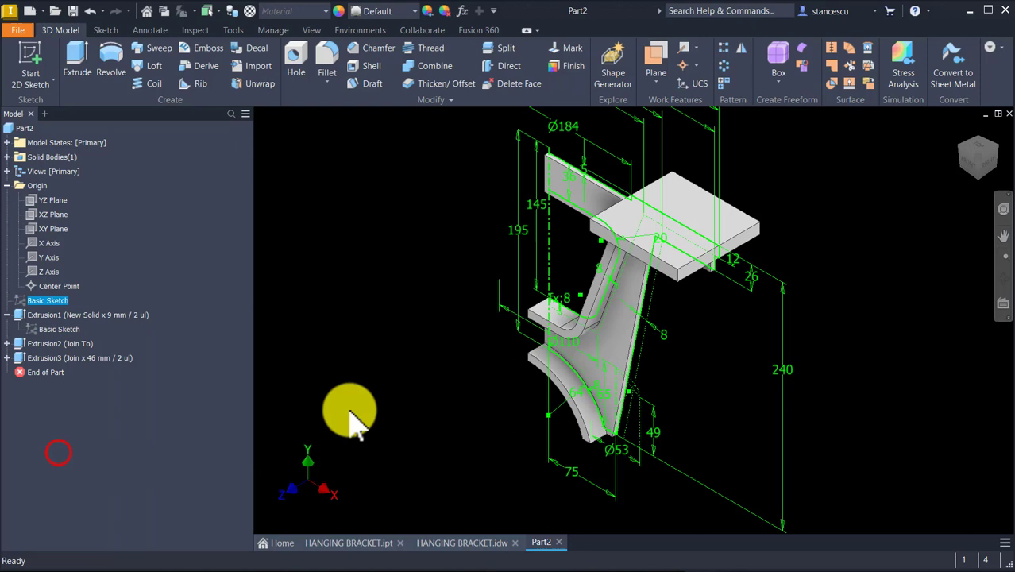
{"action": "left_click", "coordinate": [707, 335]}
{"action": "middle_click_drag", "start_coordinate": [709, 340], "coordinate": [732, 366], "text": "shift"}
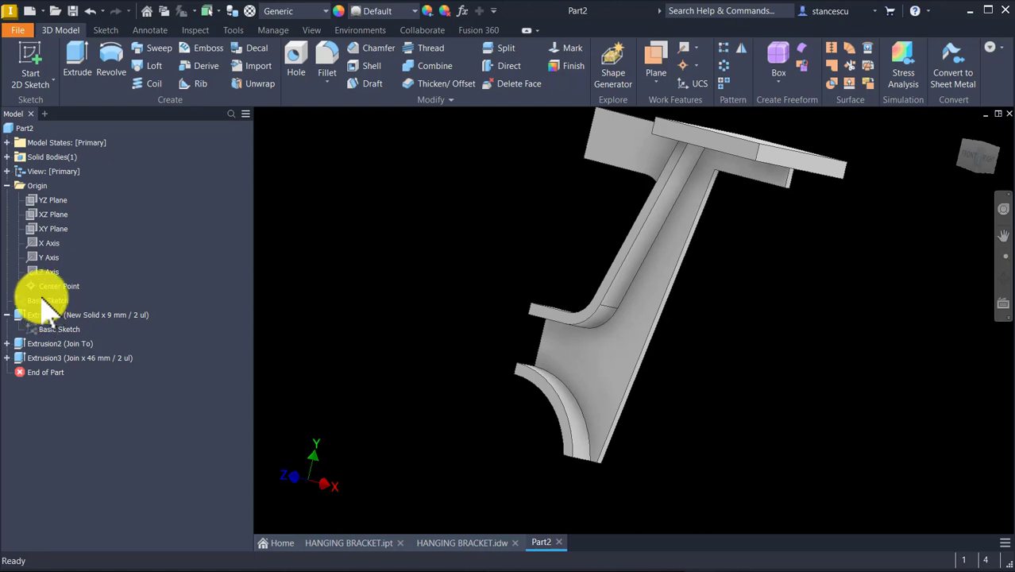
{"action": "left_click", "coordinate": [40, 299]}
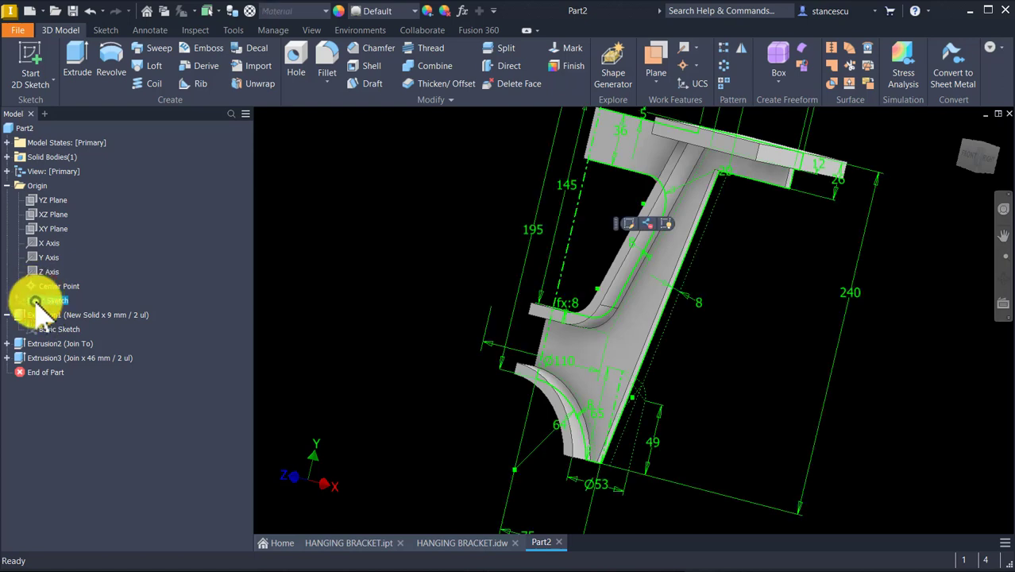
{"action": "right_click", "coordinate": [35, 304]}
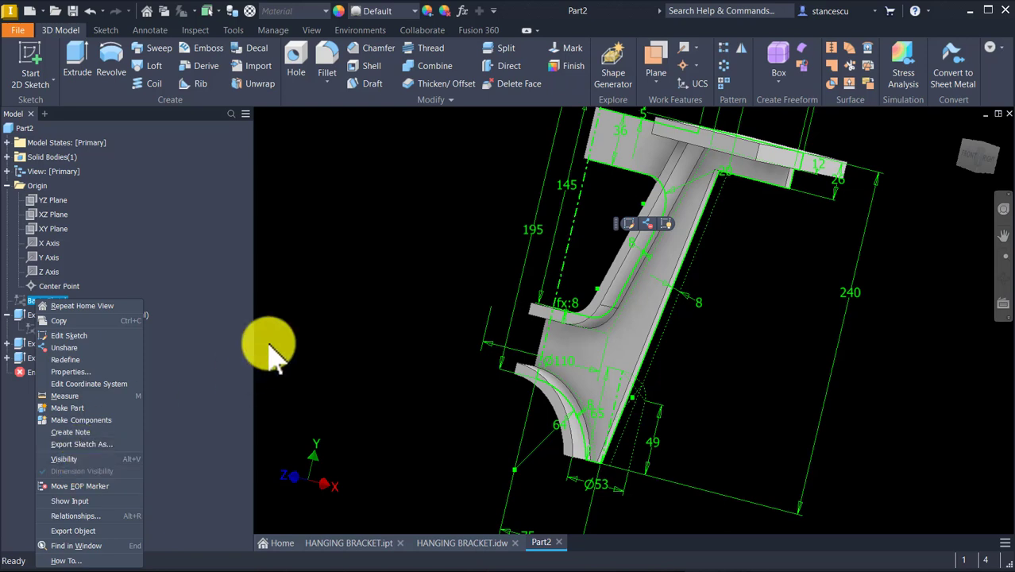
{"action": "left_click", "coordinate": [314, 278]}
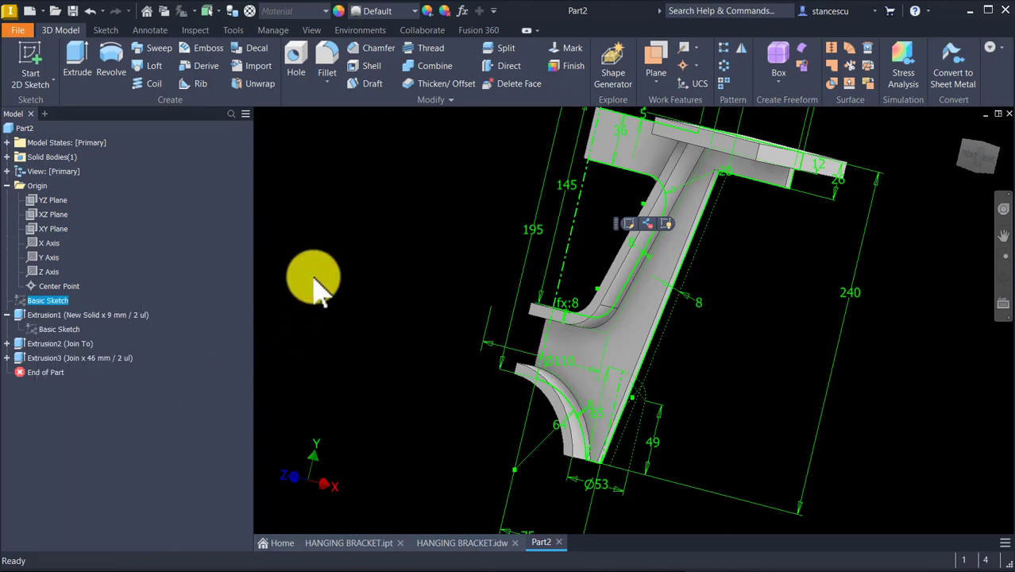
{"action": "key", "text": "alt+v"}
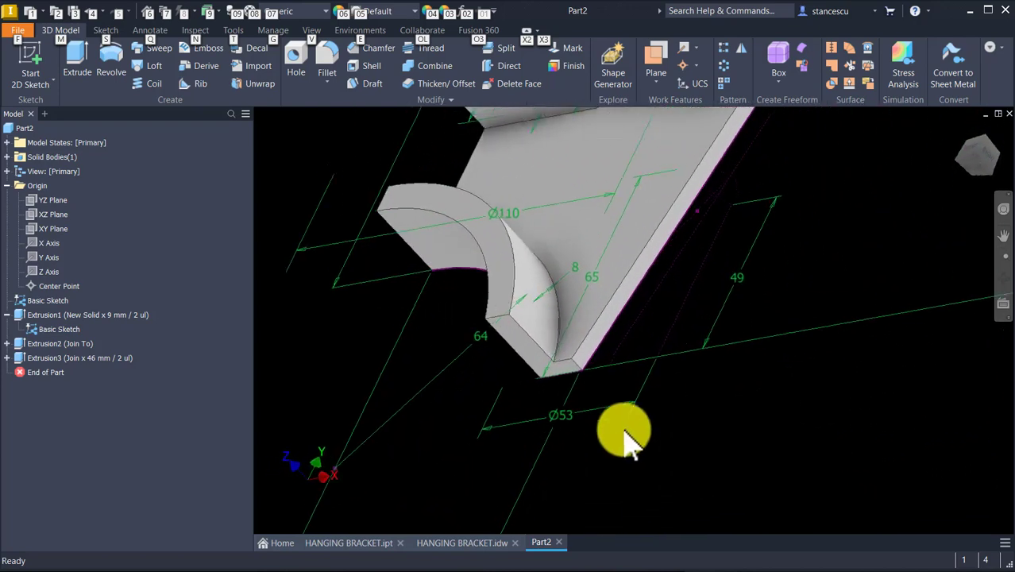
- Create a work plane normal to the bracket's slanted outer edge, through that edge's lower endpoint
{"action": "left_click", "coordinate": [631, 299]}
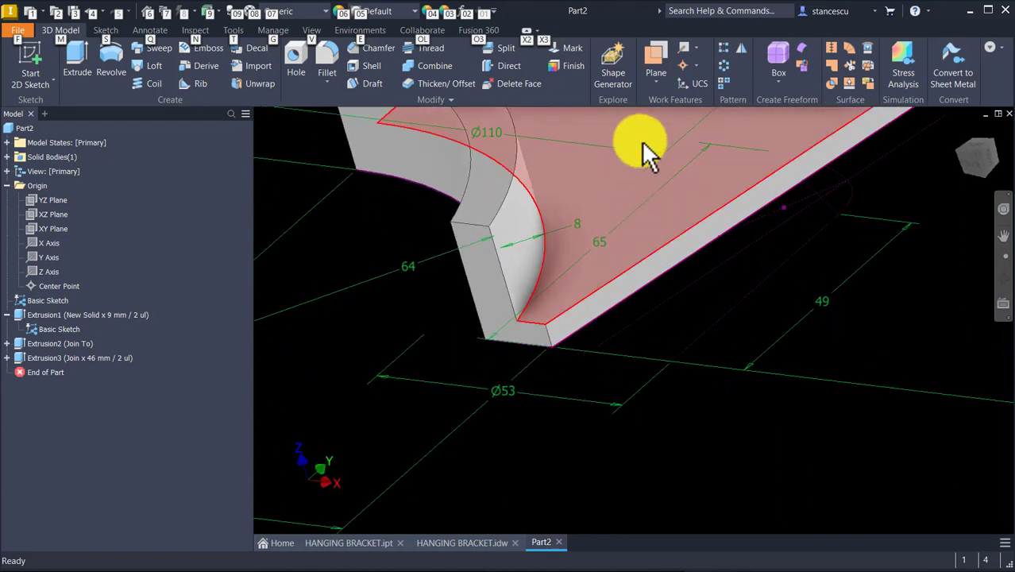
{"action": "left_click", "coordinate": [650, 57]}
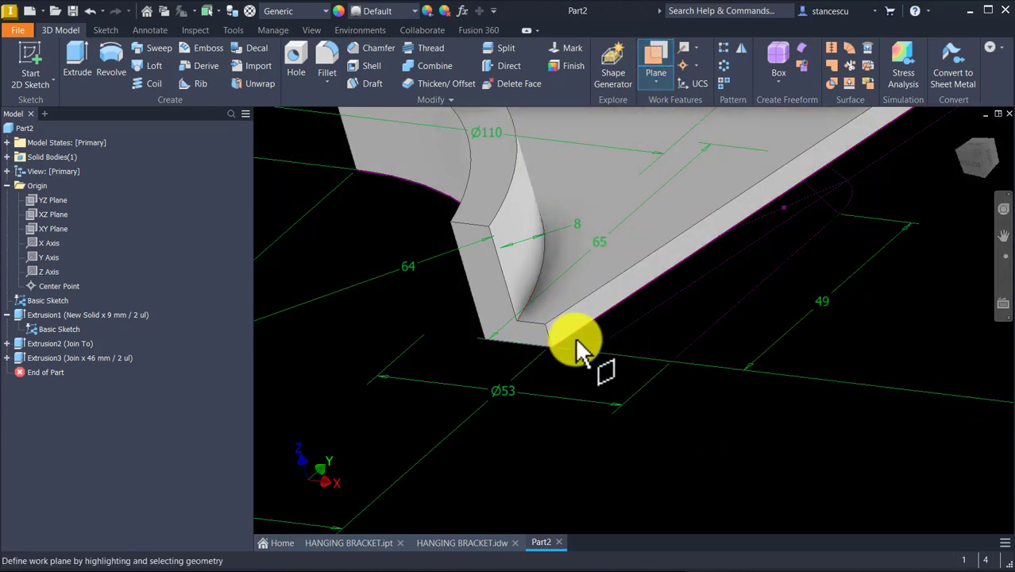
{"action": "left_click", "coordinate": [582, 326]}
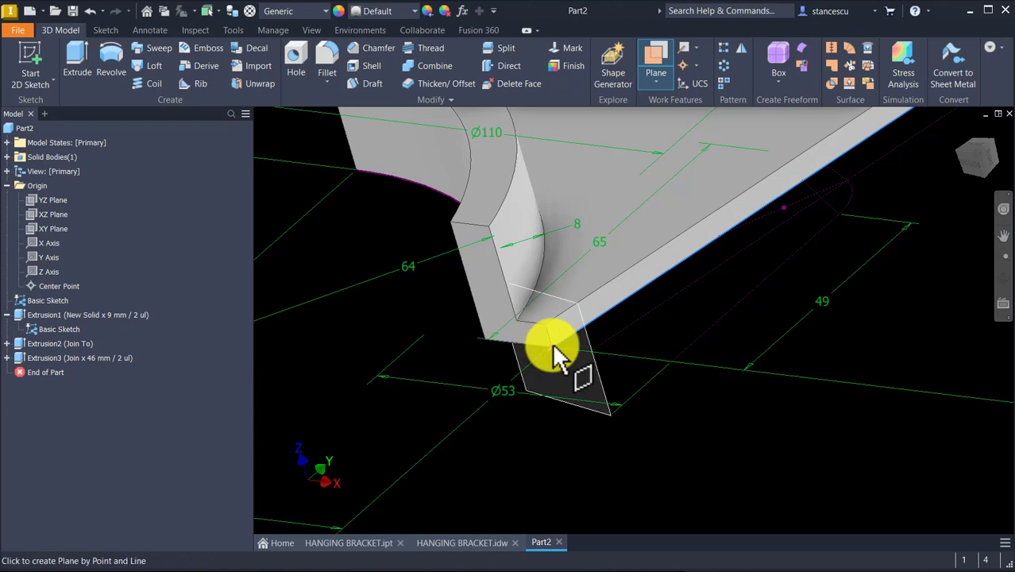
{"action": "left_click", "coordinate": [552, 343]}
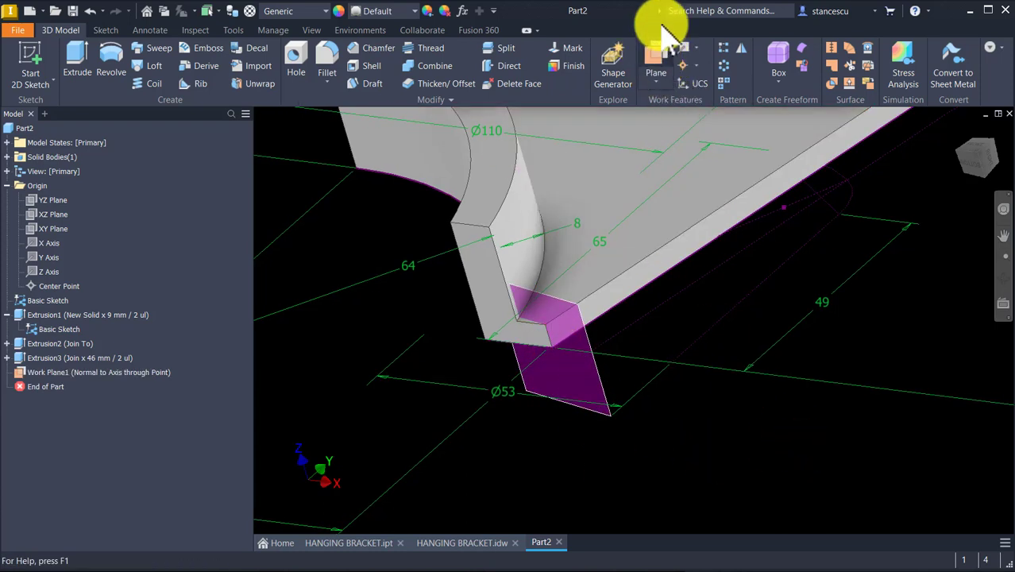
- Create a second work plane offset 10 mm from the first one, up along the slanted edge
{"action": "left_click", "coordinate": [658, 70]}
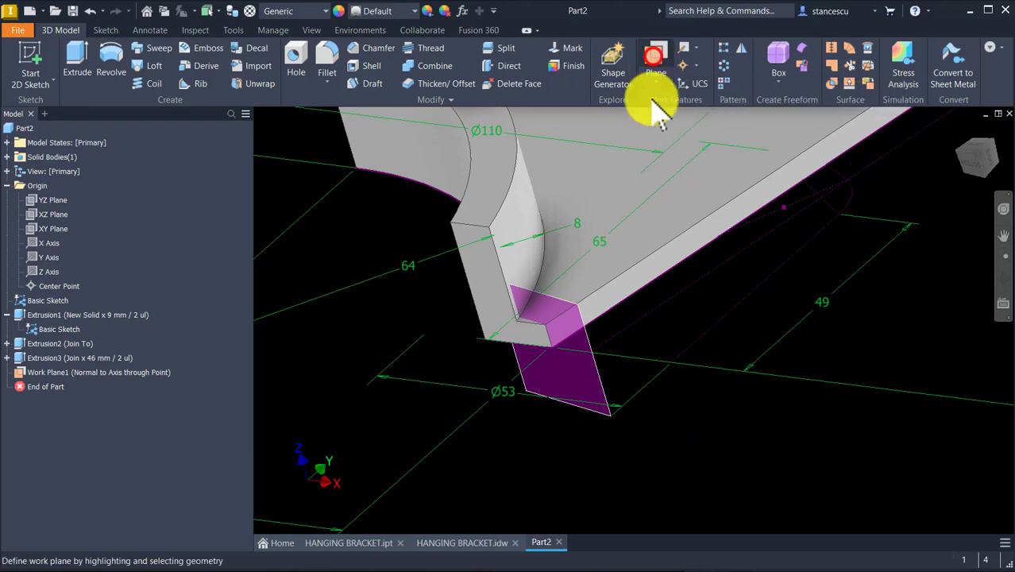
{"action": "left_click", "coordinate": [572, 314]}
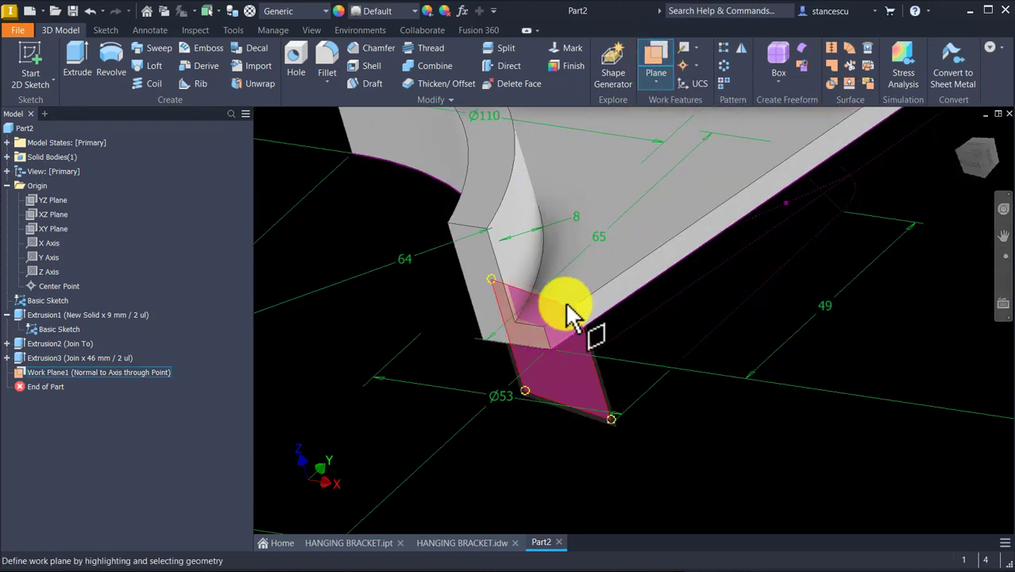
{"action": "left_click_drag", "start_coordinate": [566, 305], "coordinate": [627, 218]}
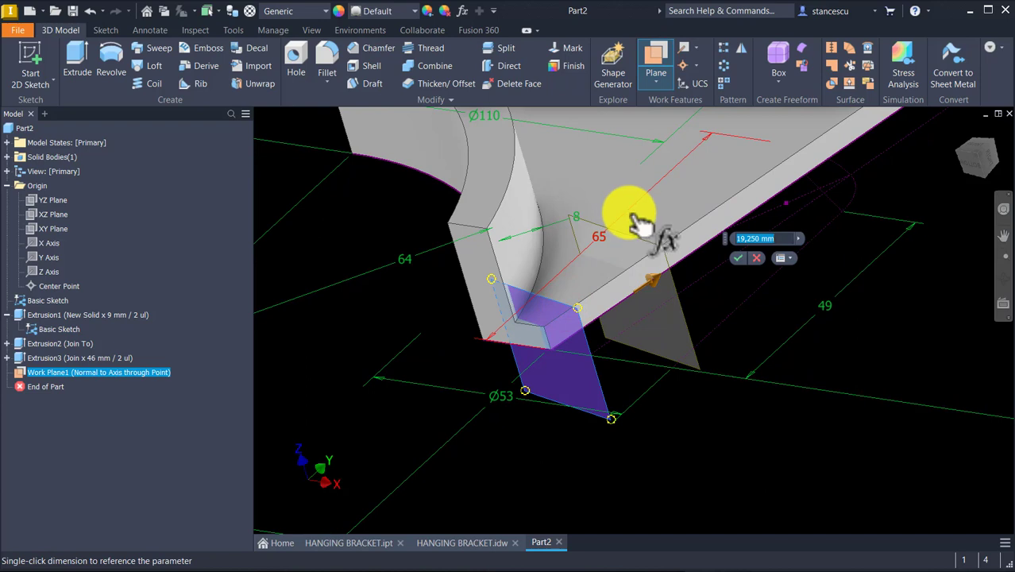
{"action": "key", "text": "Return"}
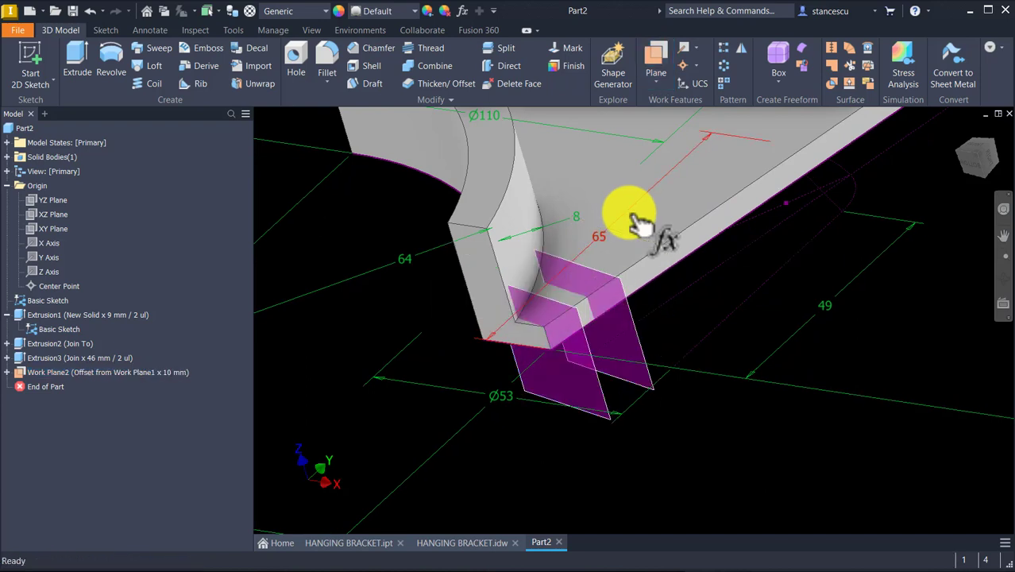
- Hide the original work plane at the edge's lower endpoint and check the offset plane's distance
{"action": "left_click", "coordinate": [599, 417]}
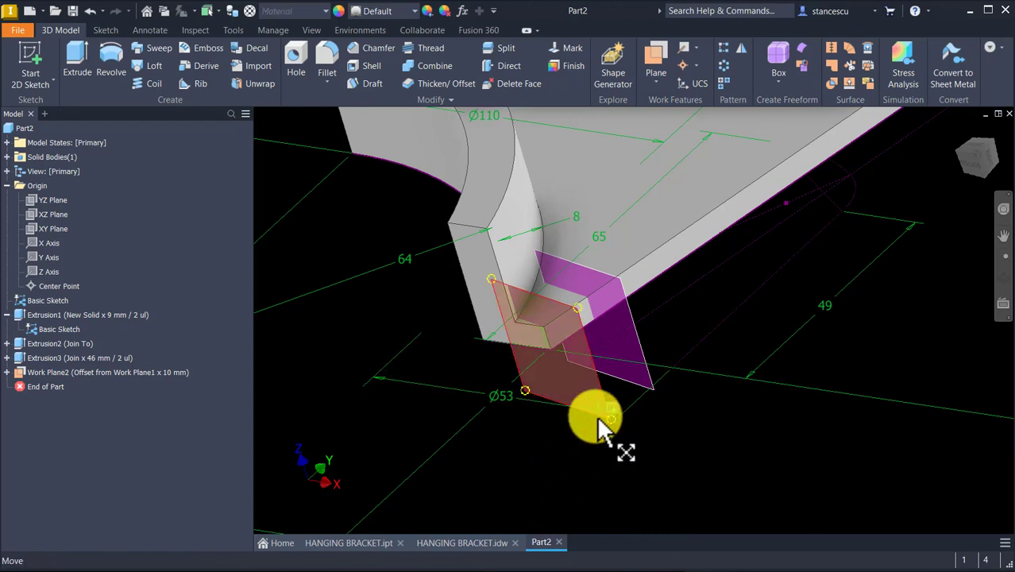
{"action": "right_click", "coordinate": [601, 429]}
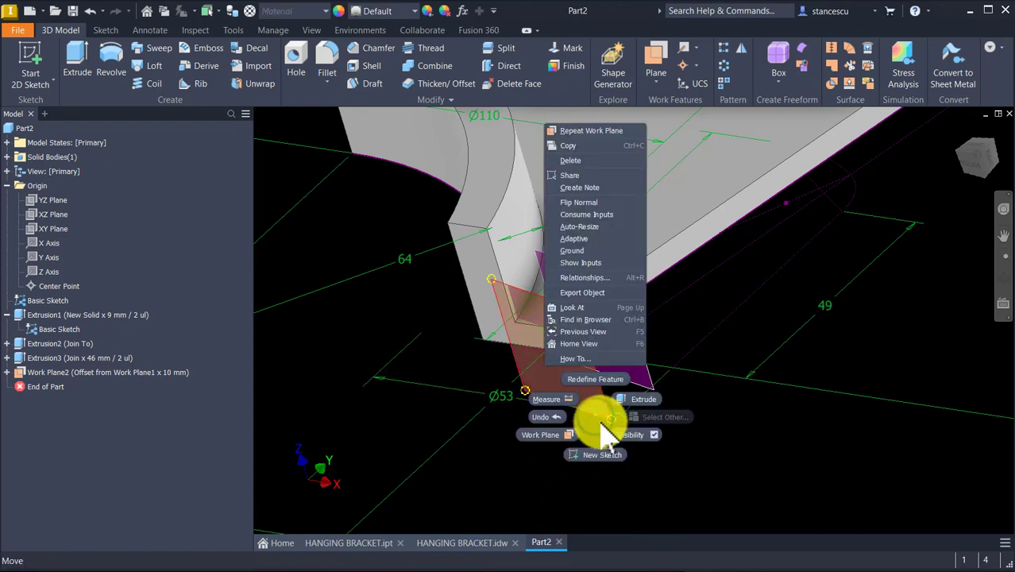
{"action": "left_click", "coordinate": [614, 434]}
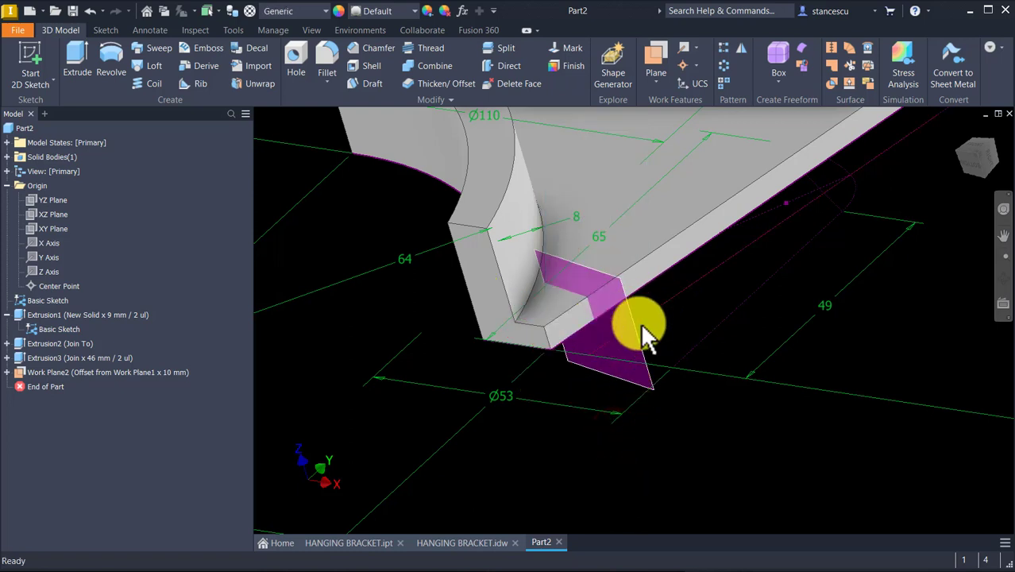
{"action": "double_click", "coordinate": [642, 333]}
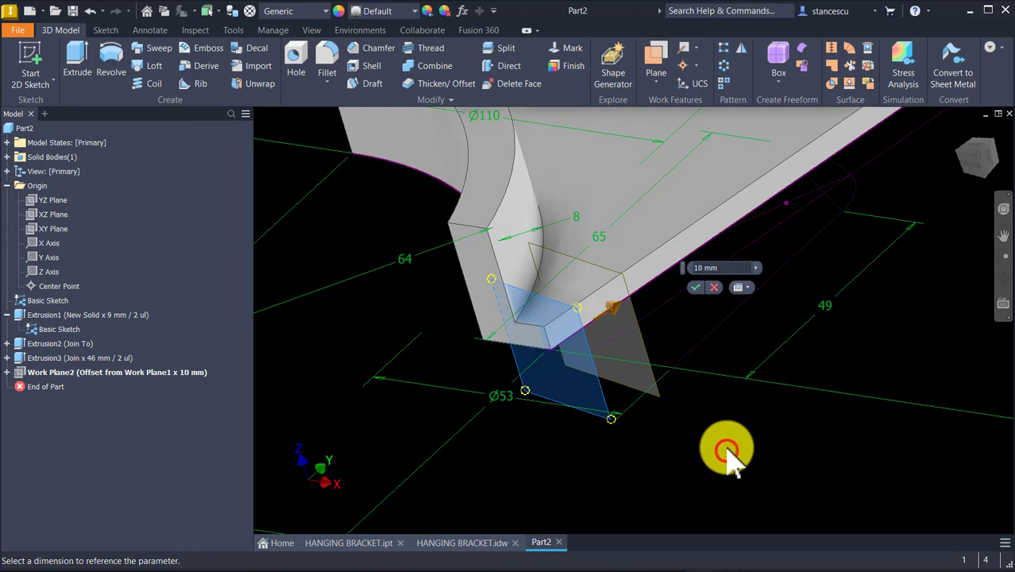
{"action": "key", "text": "Escape"}
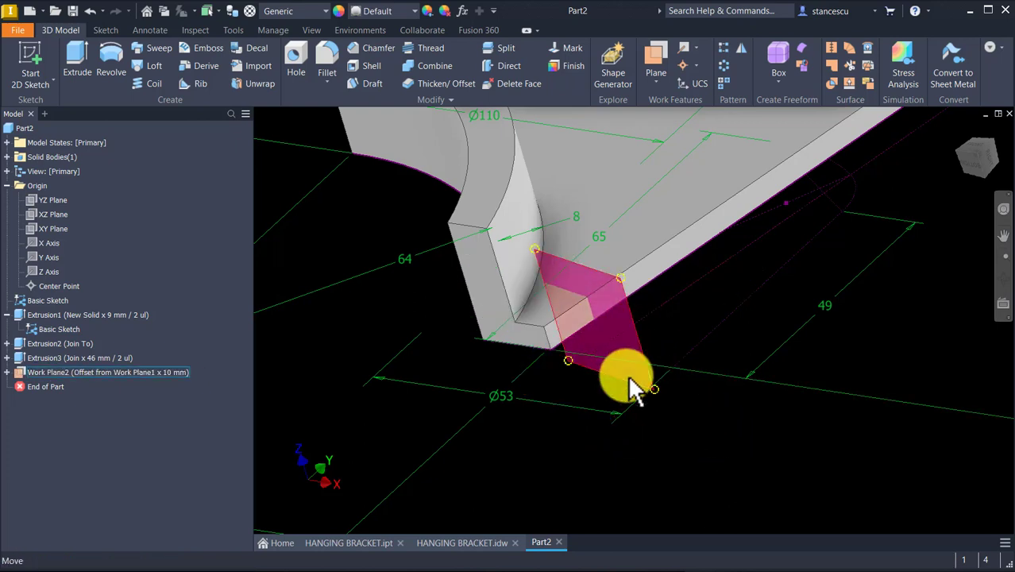
- Start a new sketch on the offset work plane and slice the model graphics at the sketch plane
{"action": "left_click", "coordinate": [638, 340]}
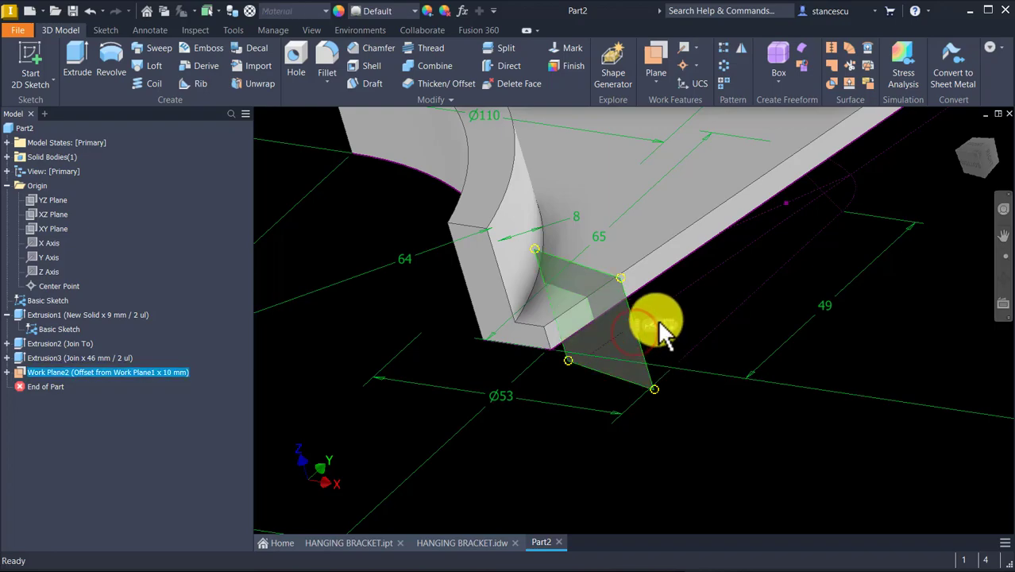
{"action": "left_click", "coordinate": [666, 327]}
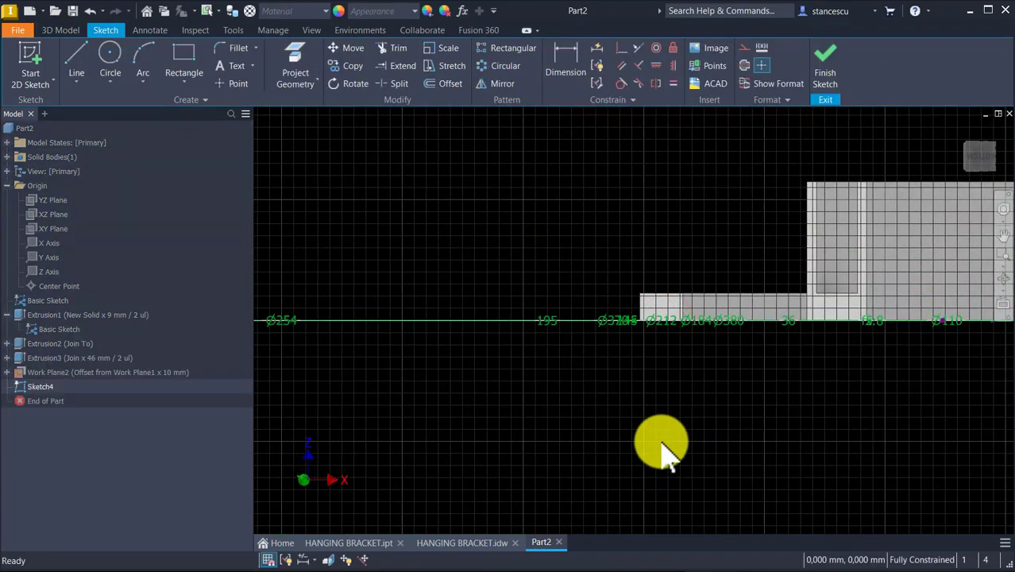
{"action": "mouse_move", "coordinate": [666, 457]}
{"action": "middle_mouse_down"}
{"action": "mouse_move", "coordinate": [404, 426]}
{"action": "mouse_move", "coordinate": [345, 439]}
{"action": "middle_mouse_up"}
{"action": "mouse_move", "coordinate": [739, 397]}
{"action": "middle_mouse_down"}
{"action": "mouse_move", "coordinate": [600, 369]}
{"action": "mouse_move", "coordinate": [474, 385]}
{"action": "middle_mouse_up"}
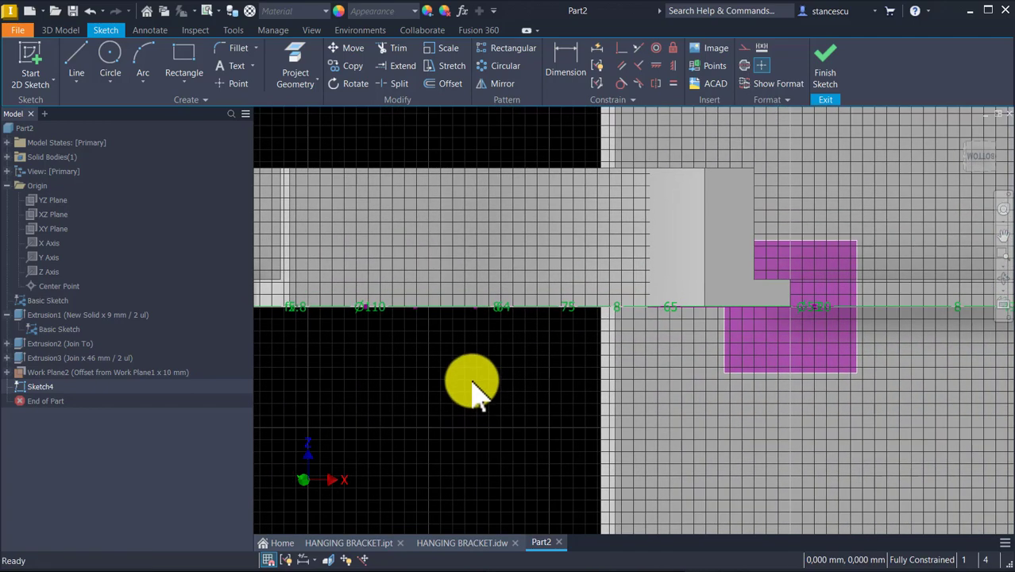
{"action": "key", "text": "F7"}
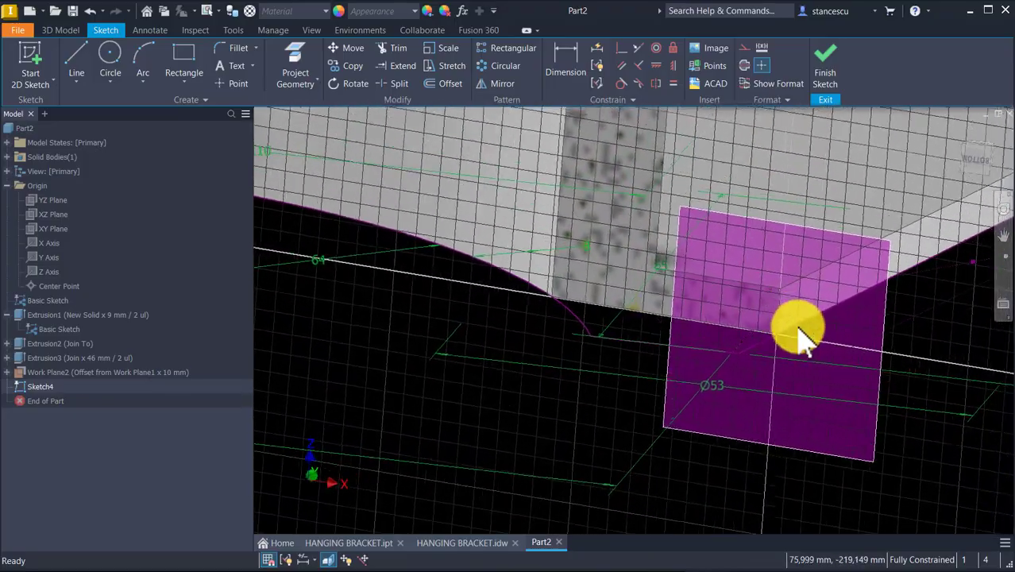
- Examine section B-B in the HANGING BRACKET.idw drawing and the matching leg rib on the HANGING BRACKET.ipt model
{"action": "left_click", "coordinate": [471, 542]}
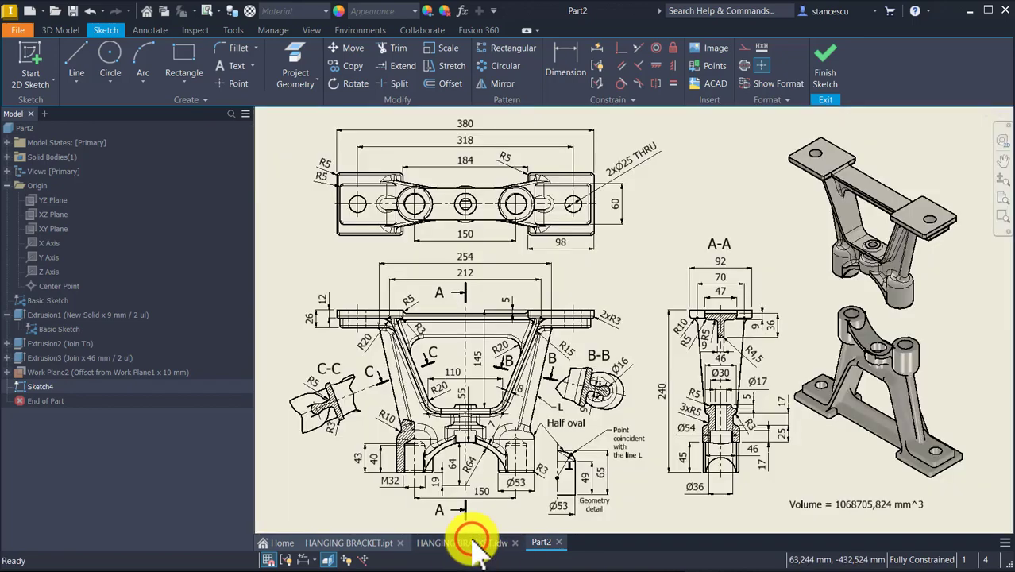
{"action": "scroll", "coordinate": [602, 427], "scroll_direction": "up", "scroll_amount": 8}
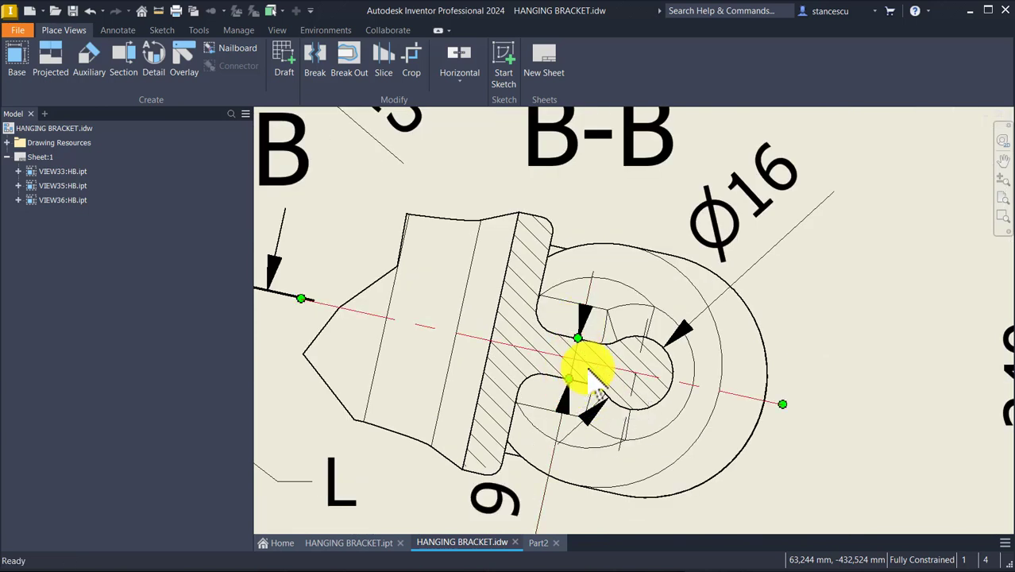
{"action": "scroll", "coordinate": [754, 290], "scroll_direction": "down", "scroll_amount": 2}
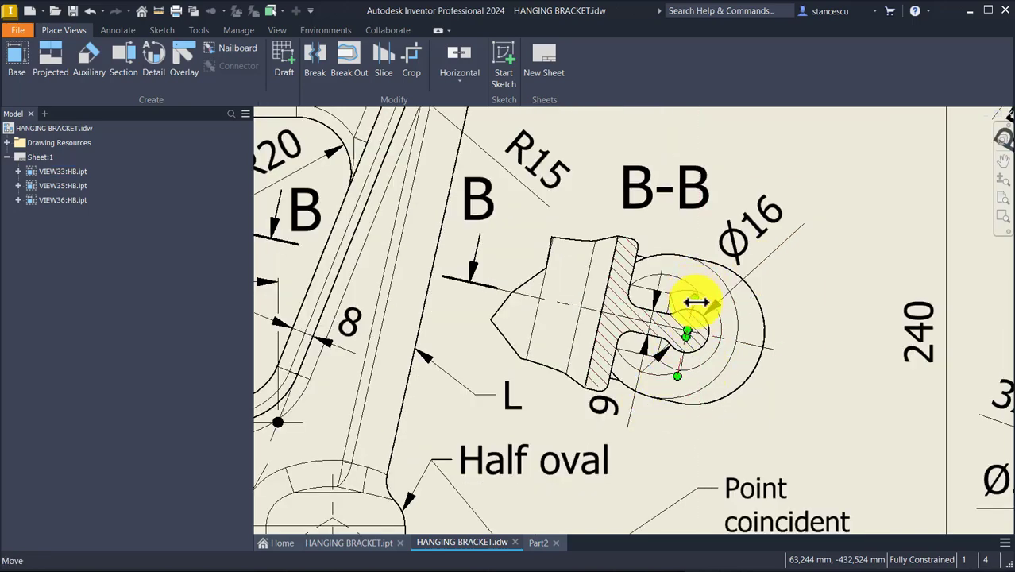
{"action": "scroll", "coordinate": [521, 340], "scroll_direction": "down", "scroll_amount": 3}
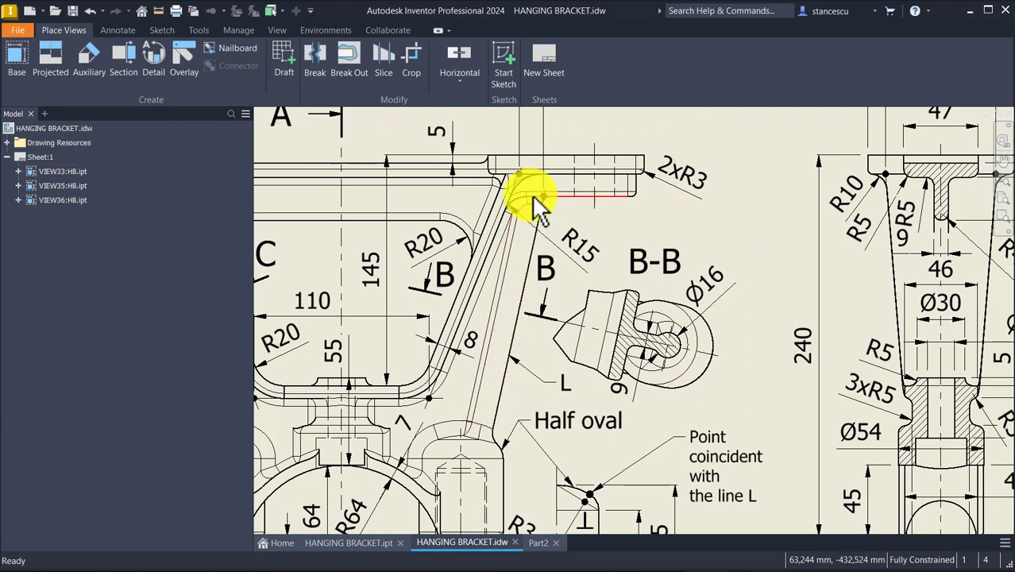
{"action": "left_click", "coordinate": [355, 544]}
{"action": "scroll", "coordinate": [747, 333], "scroll_direction": "up", "scroll_amount": 5}
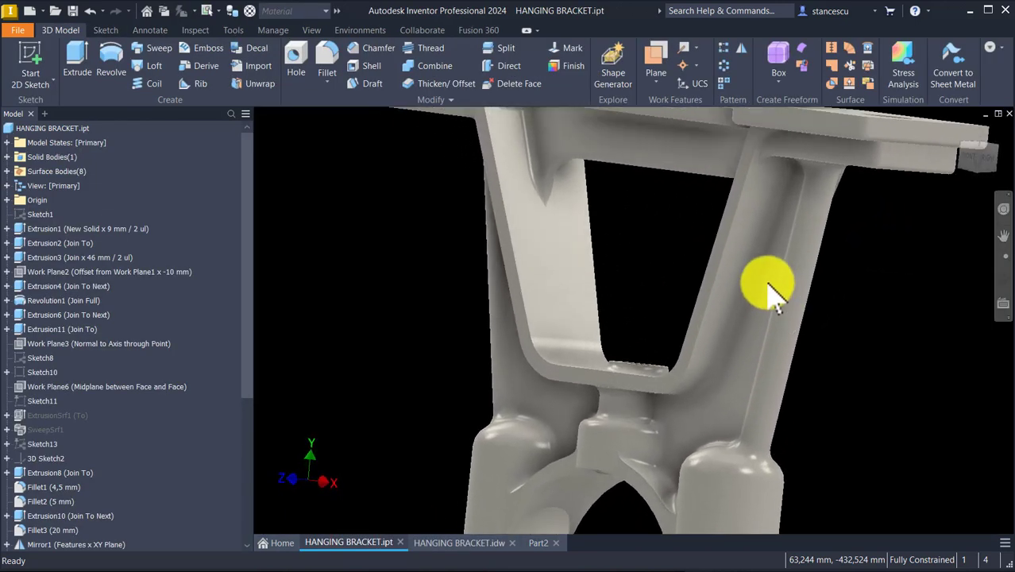
{"action": "middle_click_drag", "start_coordinate": [769, 283], "coordinate": [761, 508], "text": "shift"}
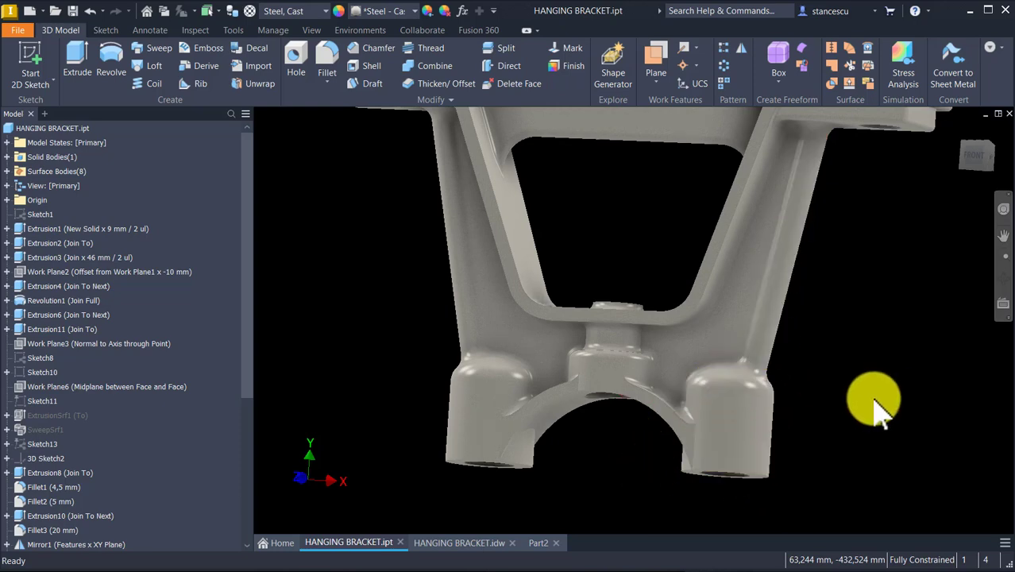
{"action": "middle_click_drag", "start_coordinate": [872, 408], "coordinate": [531, 522], "text": "shift"}
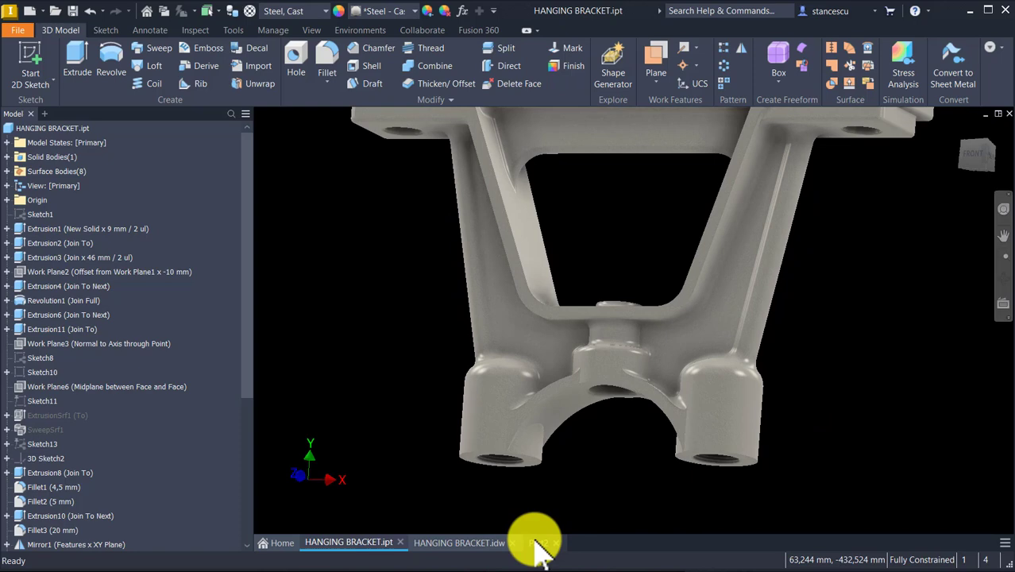
{"action": "left_click", "coordinate": [467, 543]}
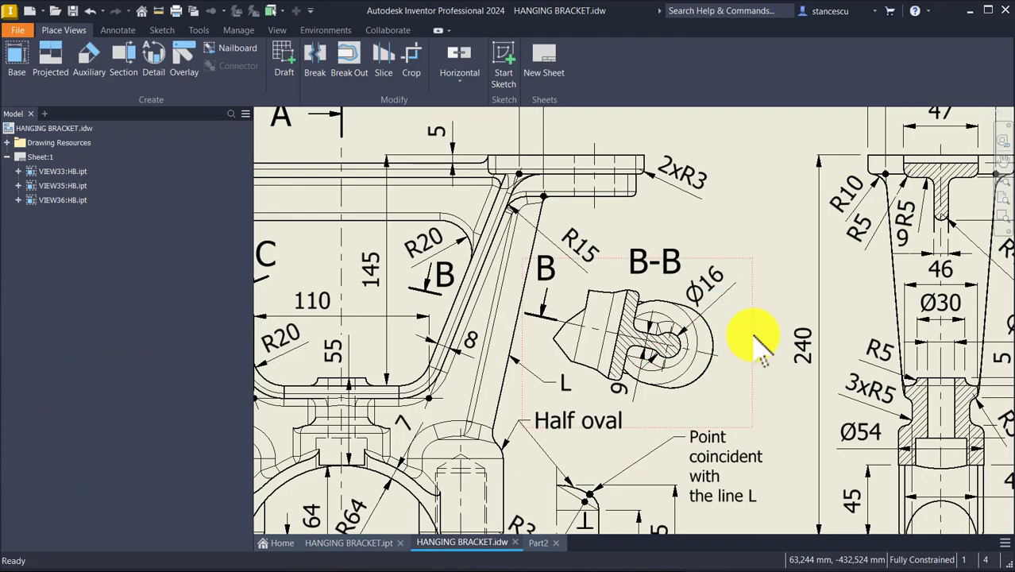
{"action": "key", "text": "Home"}
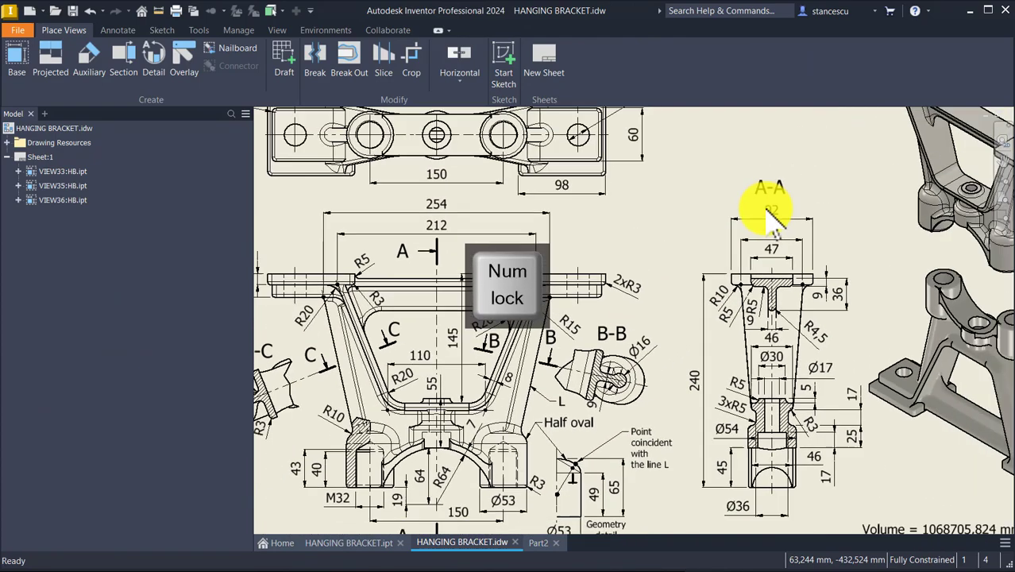
- Return to Part2 and project the leg's slanted outer line onto the active sketch as a reference point
{"action": "left_click", "coordinate": [540, 543]}
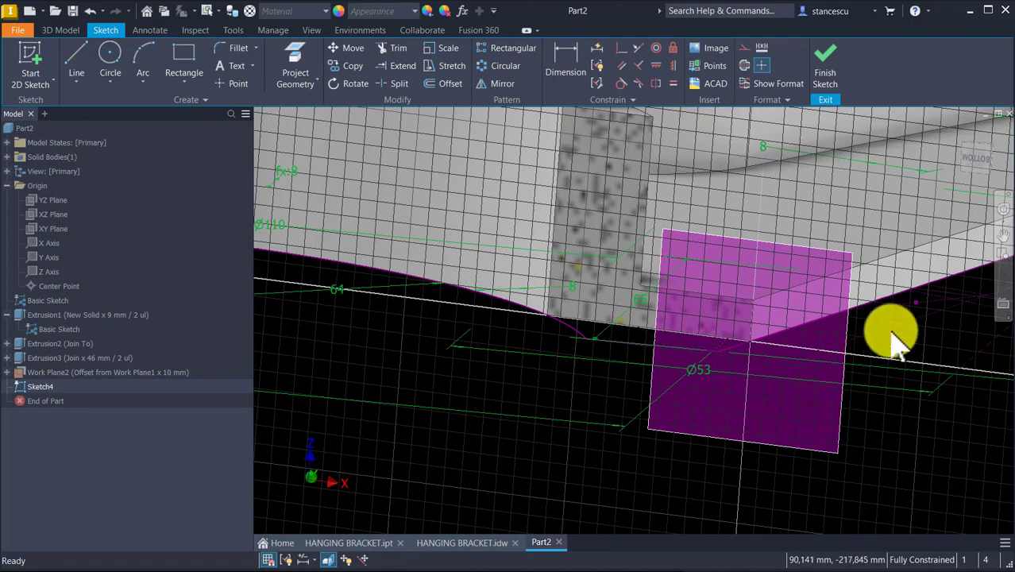
{"action": "left_click", "coordinate": [293, 63]}
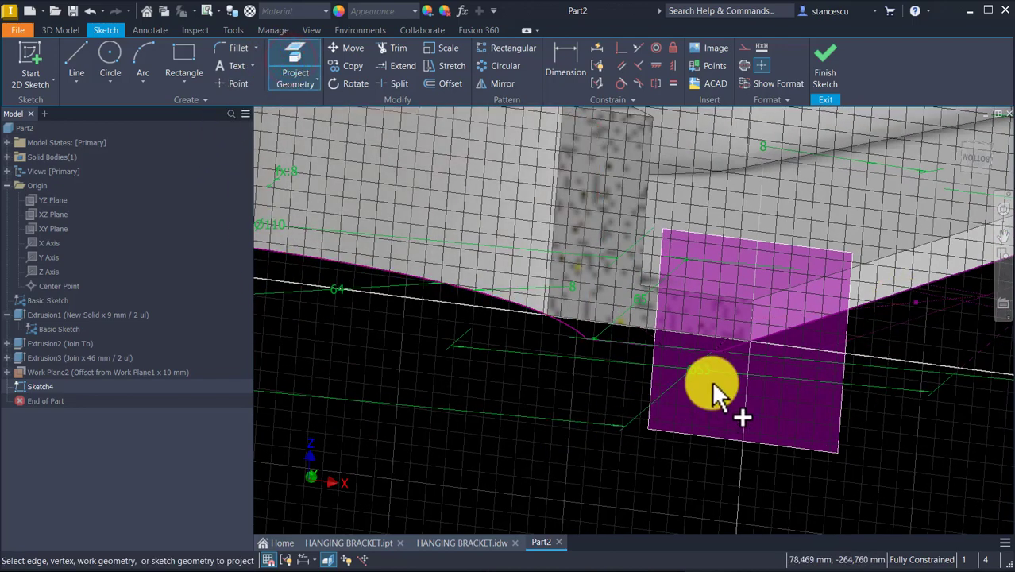
{"action": "scroll", "coordinate": [737, 356], "scroll_direction": "up", "scroll_amount": 4}
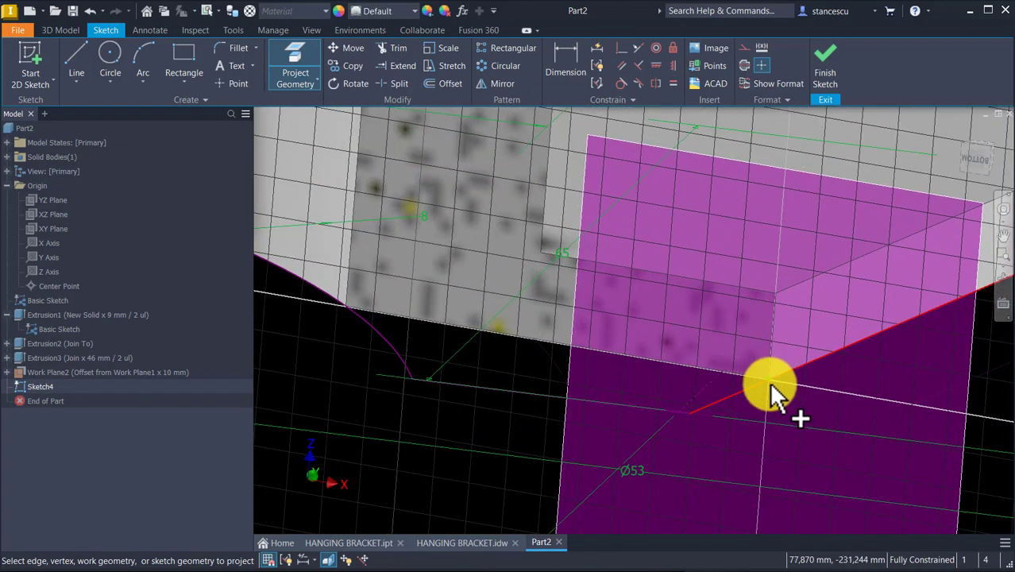
{"action": "left_click", "coordinate": [771, 380]}
{"action": "key", "text": "Escape"}
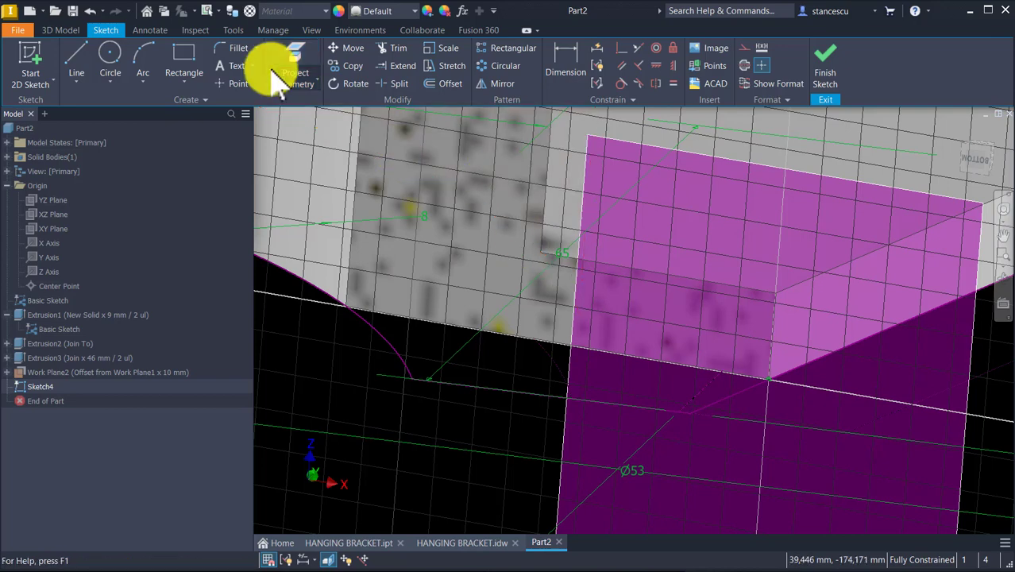
- Draw a 16 mm diameter circle centred on the projected point of the slanted outer line
{"action": "left_click", "coordinate": [115, 56]}
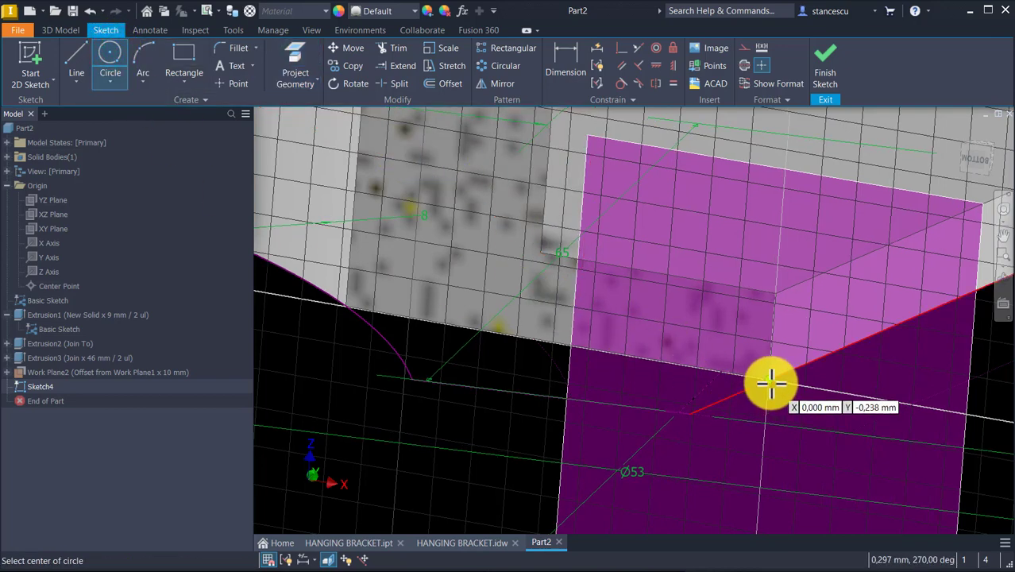
{"action": "left_click", "coordinate": [769, 380]}
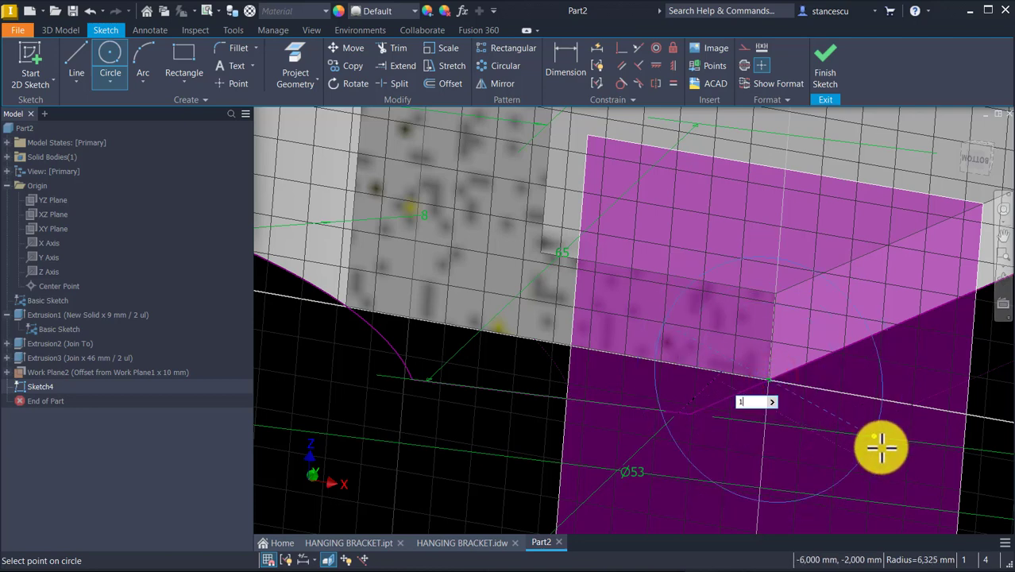
{"action": "key", "text": "Return"}
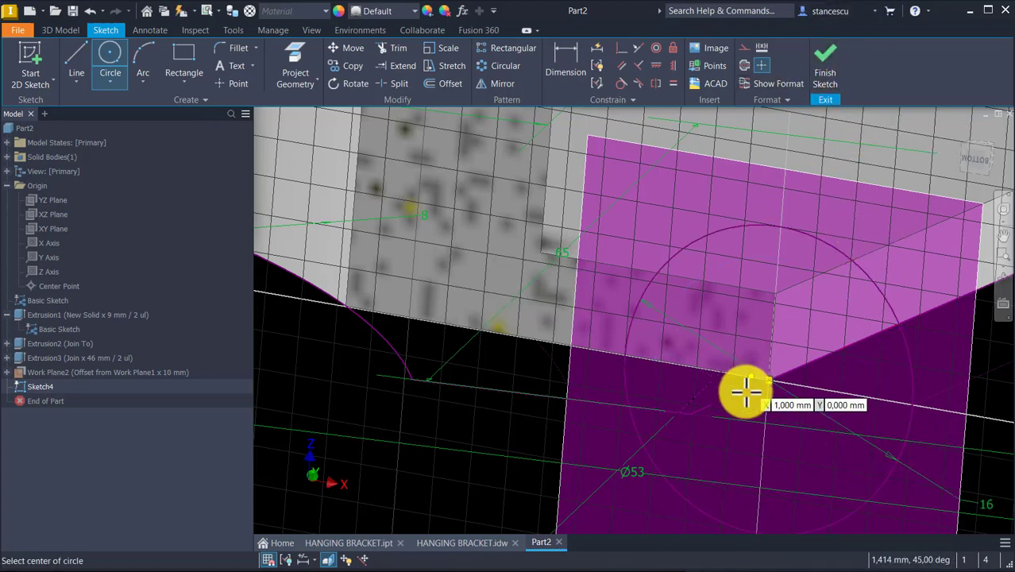
- Finish the circle sketch and hide the Basic Sketch in the model
{"action": "mouse_move", "coordinate": [745, 390]}
{"action": "middle_mouse_down", "text": "shift"}
{"action": "mouse_move", "coordinate": [560, 451]}
{"action": "mouse_move", "coordinate": [831, 370]}
{"action": "mouse_move", "coordinate": [797, 295]}
{"action": "mouse_move", "coordinate": [730, 226]}
{"action": "mouse_move", "coordinate": [672, 306]}
{"action": "mouse_move", "coordinate": [686, 318]}
{"action": "mouse_move", "coordinate": [684, 334]}
{"action": "mouse_move", "coordinate": [728, 359]}
{"action": "mouse_move", "coordinate": [754, 394]}
{"action": "middle_mouse_up", "text": "shift"}
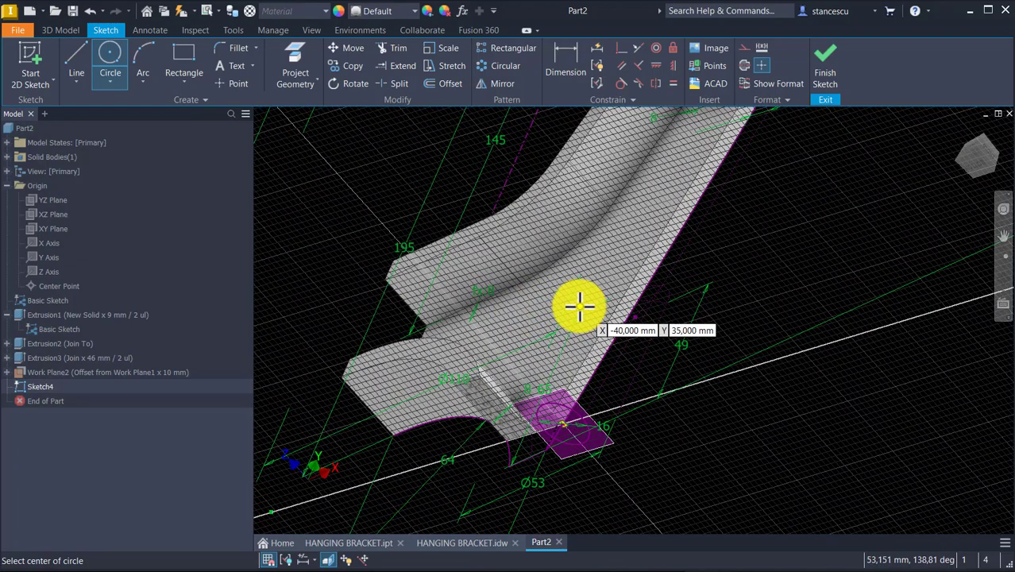
{"action": "middle_click_drag", "start_coordinate": [692, 437], "coordinate": [650, 387], "text": "shift"}
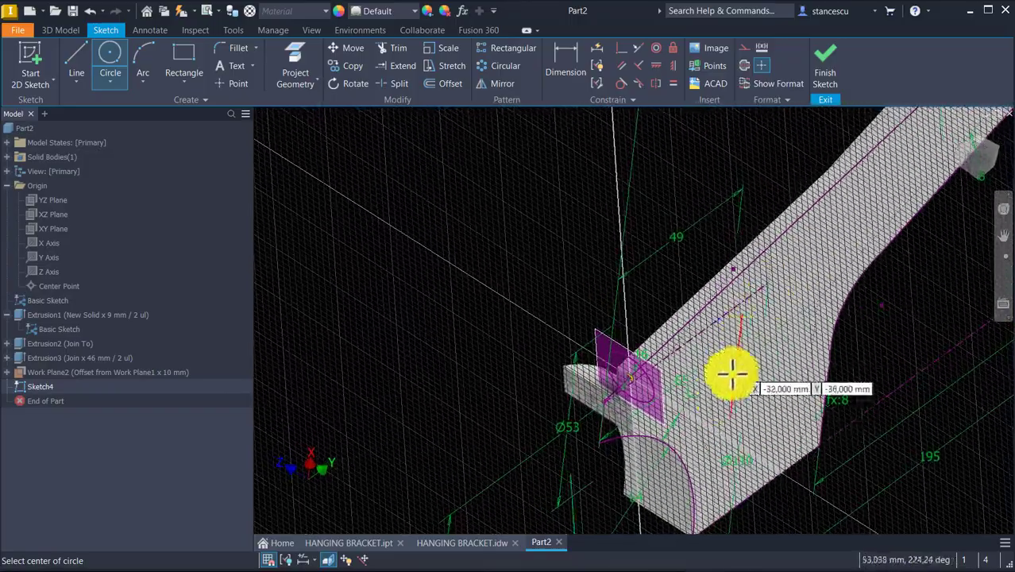
{"action": "left_click", "coordinate": [825, 67]}
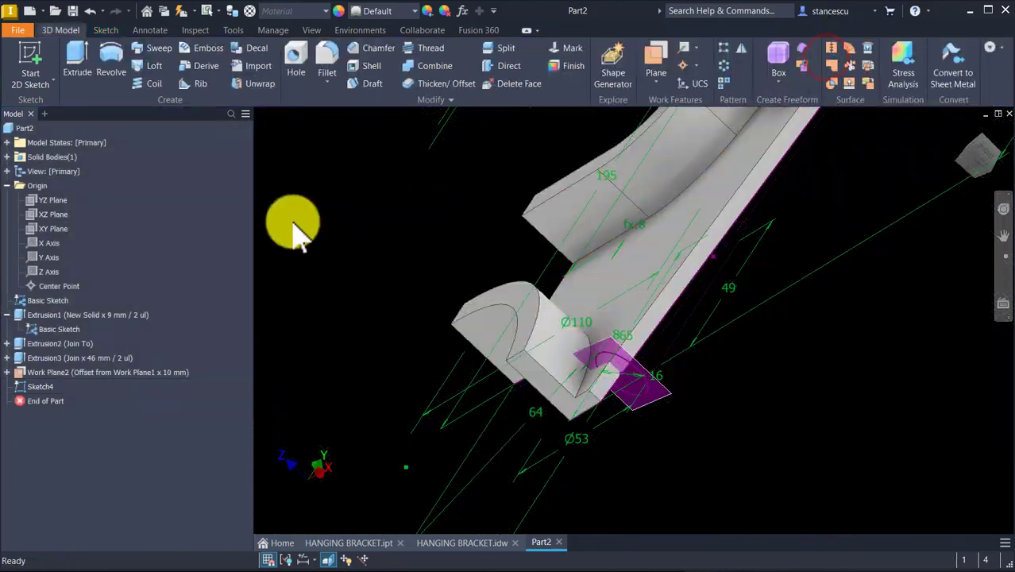
{"action": "right_click", "coordinate": [45, 302]}
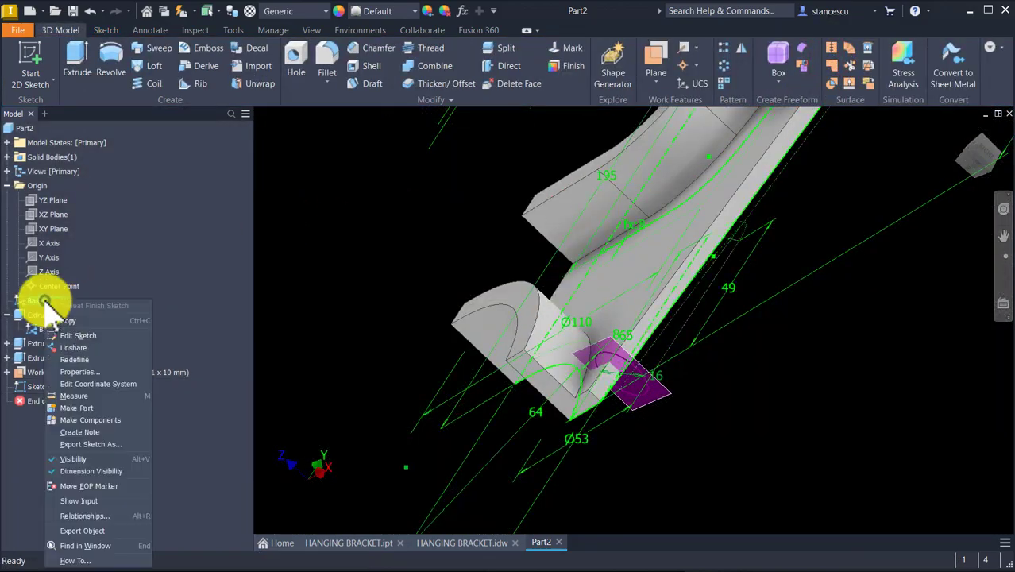
{"action": "left_click", "coordinate": [93, 462]}
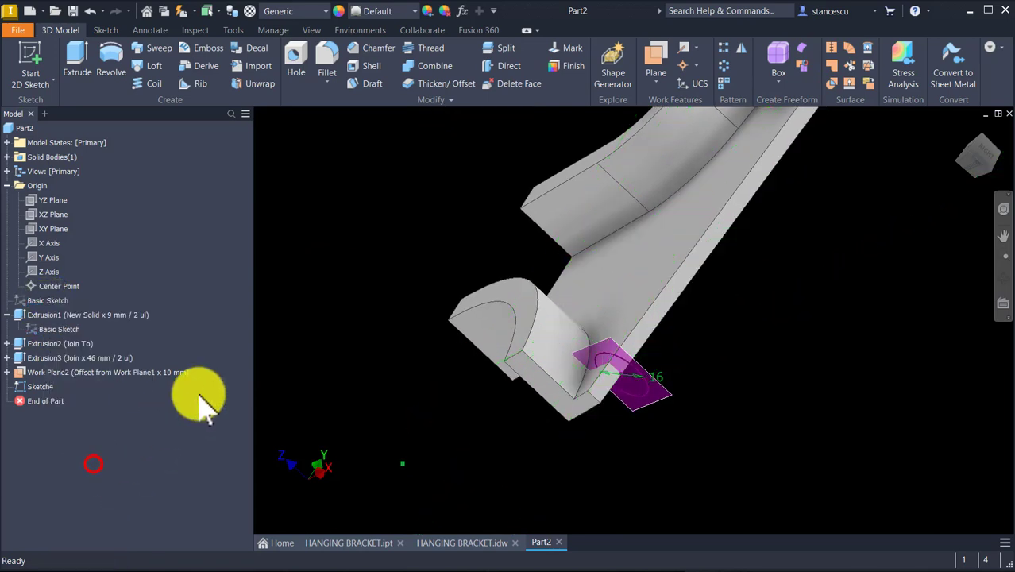
- Extrude the 16 mm circle along the leg up to the underside face of the top plate, joined to the solid
{"action": "middle_click_drag", "start_coordinate": [330, 274], "coordinate": [802, 373], "text": "shift"}
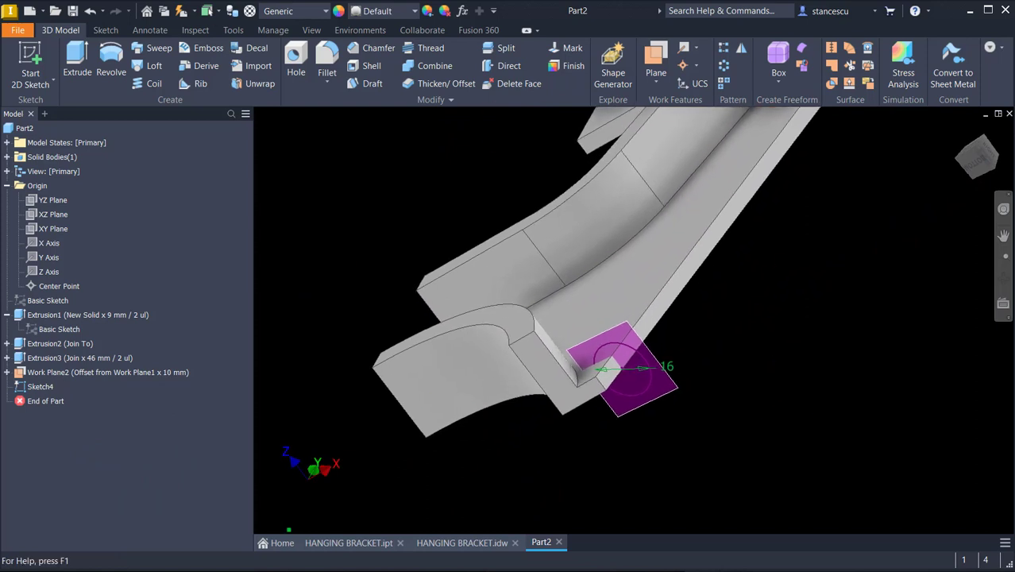
{"action": "left_click", "coordinate": [77, 62]}
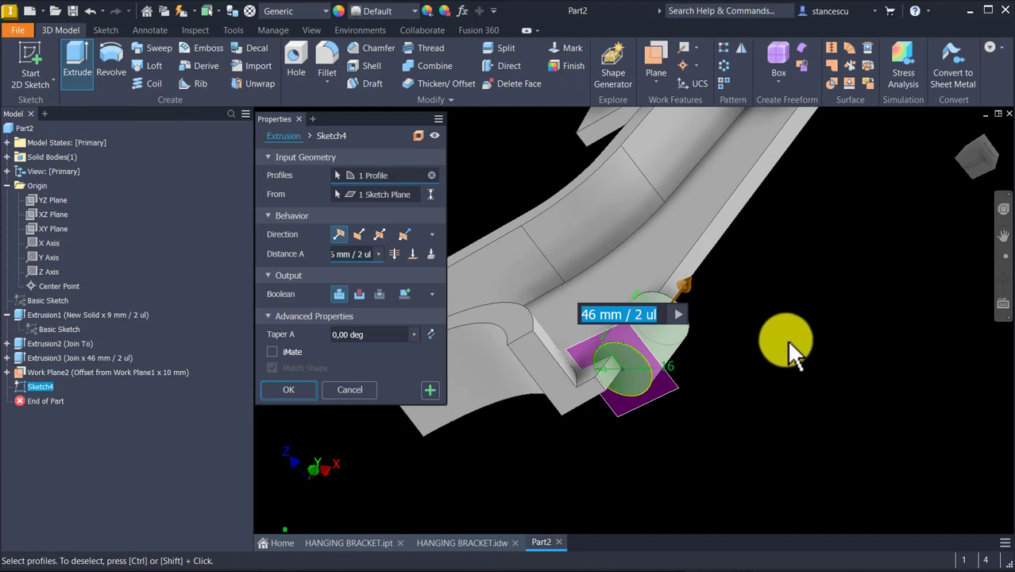
{"action": "scroll", "coordinate": [814, 348], "scroll_direction": "down", "scroll_amount": 5}
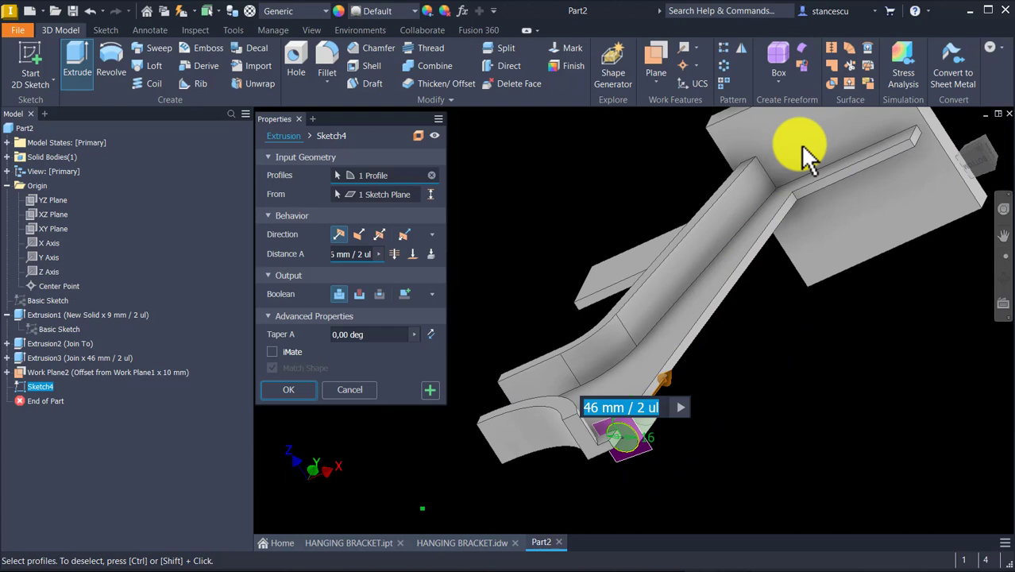
{"action": "left_click", "coordinate": [413, 251]}
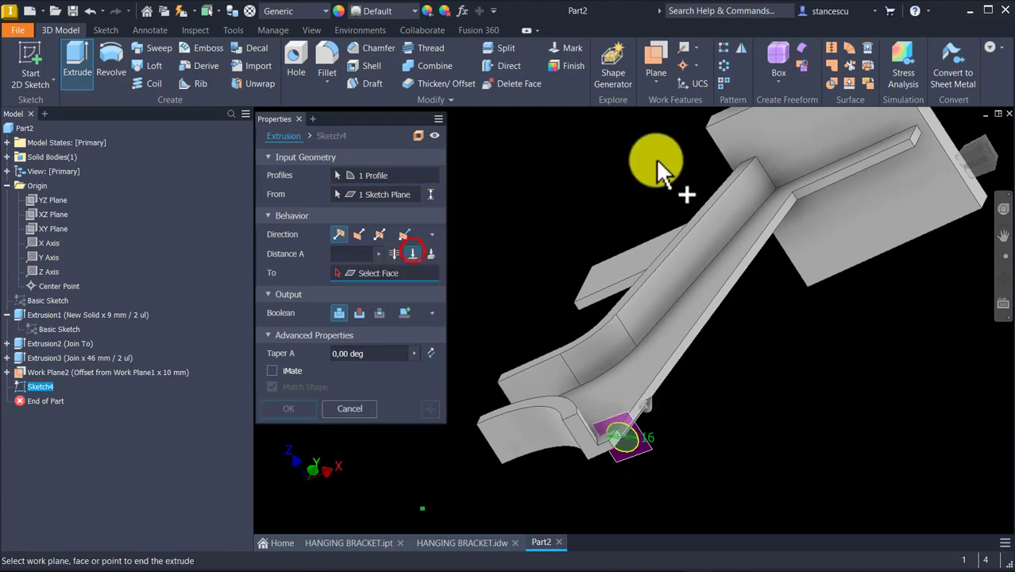
{"action": "left_click", "coordinate": [797, 166]}
{"action": "middle_click_drag", "start_coordinate": [807, 338], "coordinate": [477, 435], "text": "shift"}
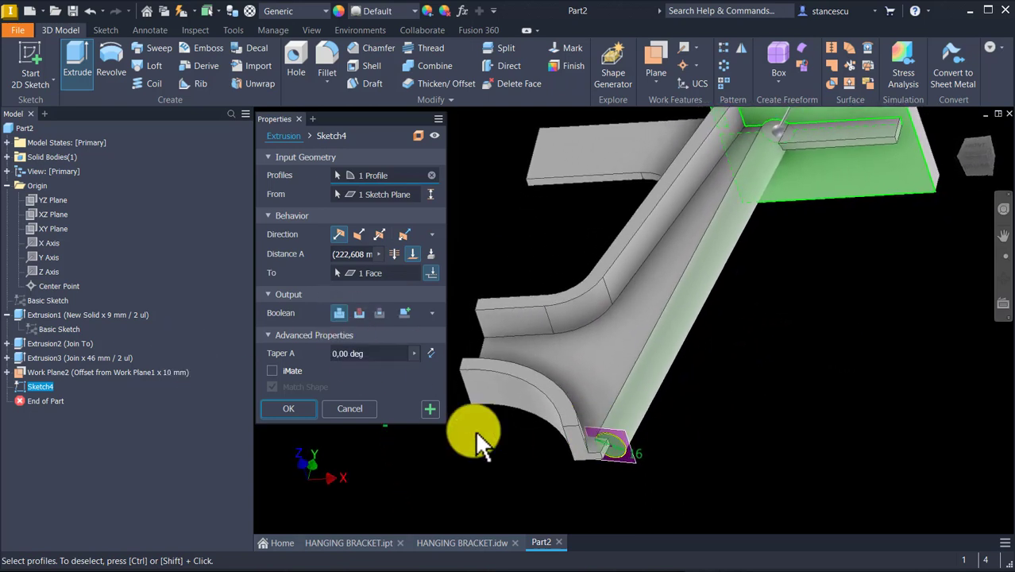
{"action": "left_click", "coordinate": [264, 412]}
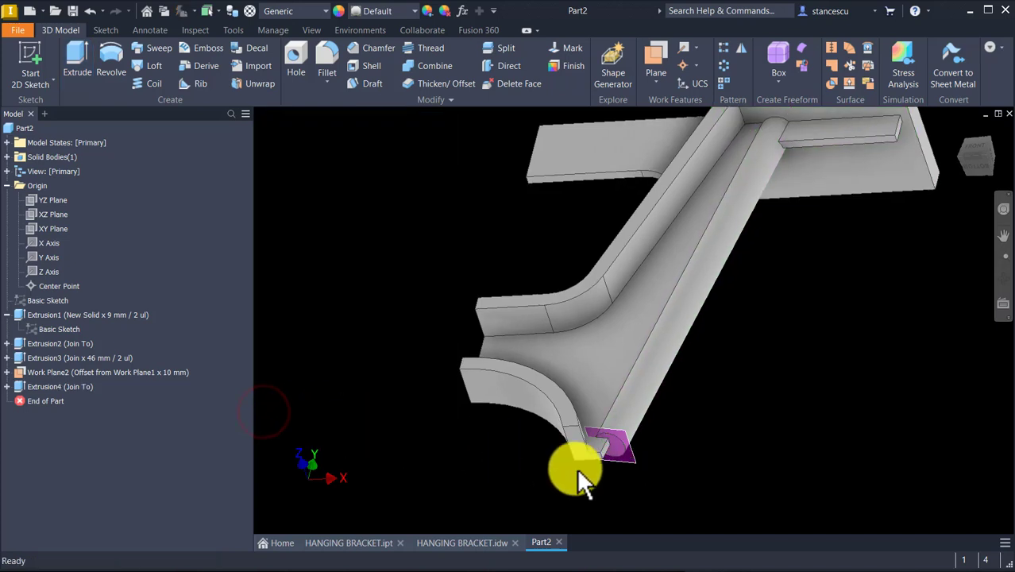
- Hide Work Plane2 at the lower end of the leg and restore the home view
{"action": "right_click", "coordinate": [634, 468]}
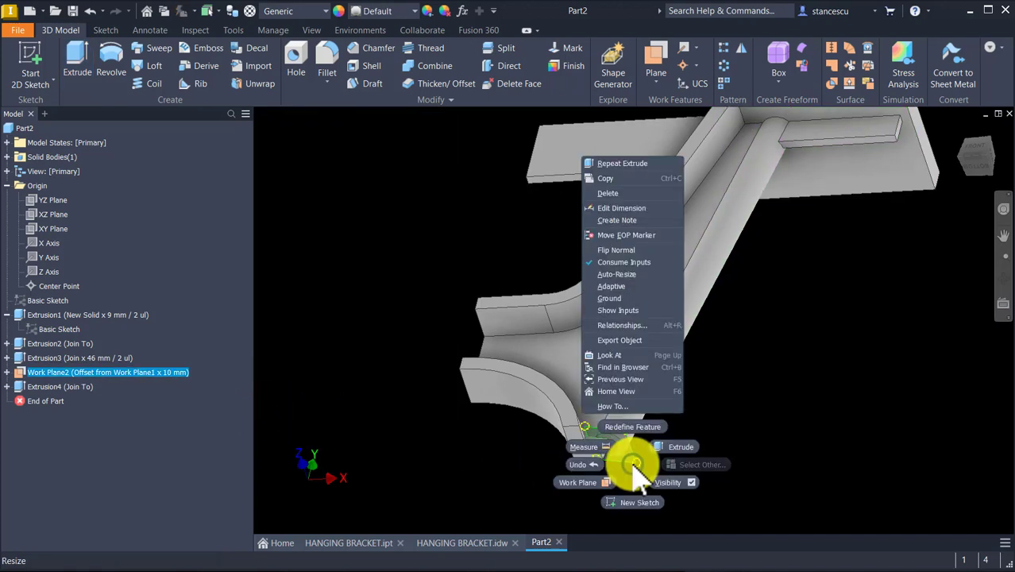
{"action": "left_click", "coordinate": [670, 486]}
{"action": "key", "text": "F6"}
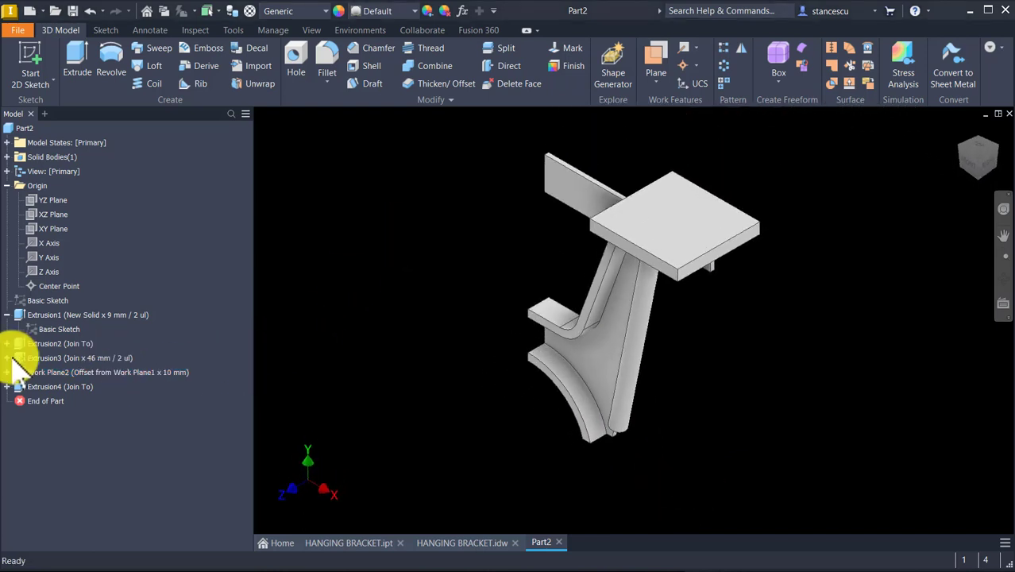
- Make the Basic Sketch with its dimensions visible again on the bracket
{"action": "left_click", "coordinate": [28, 302]}
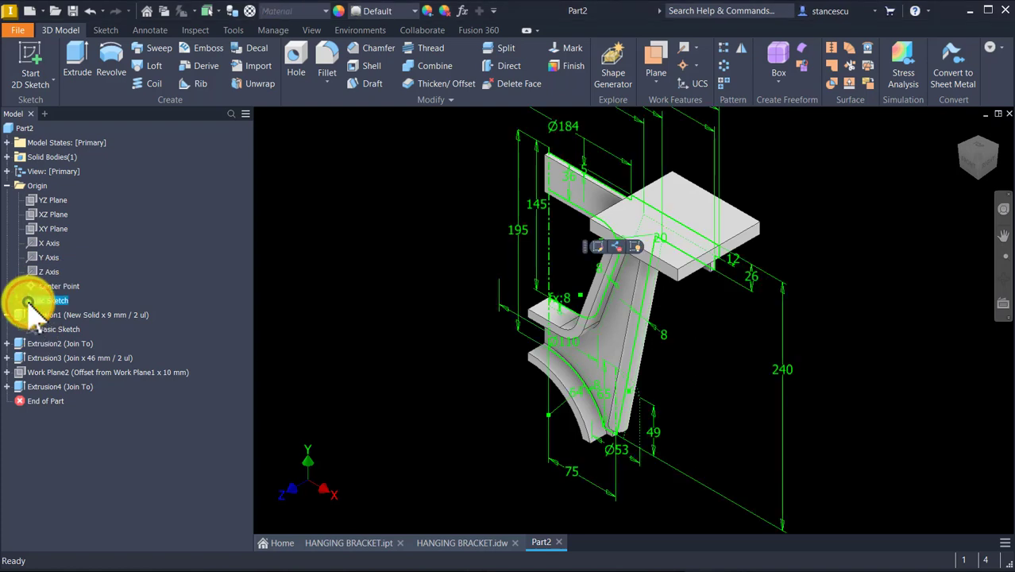
{"action": "right_click", "coordinate": [29, 303]}
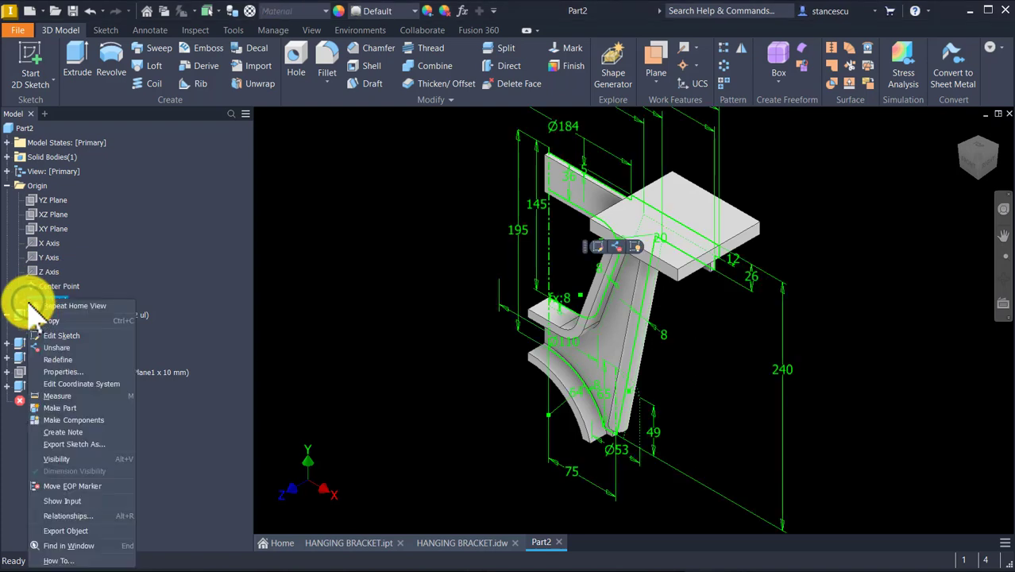
{"action": "left_click", "coordinate": [68, 459]}
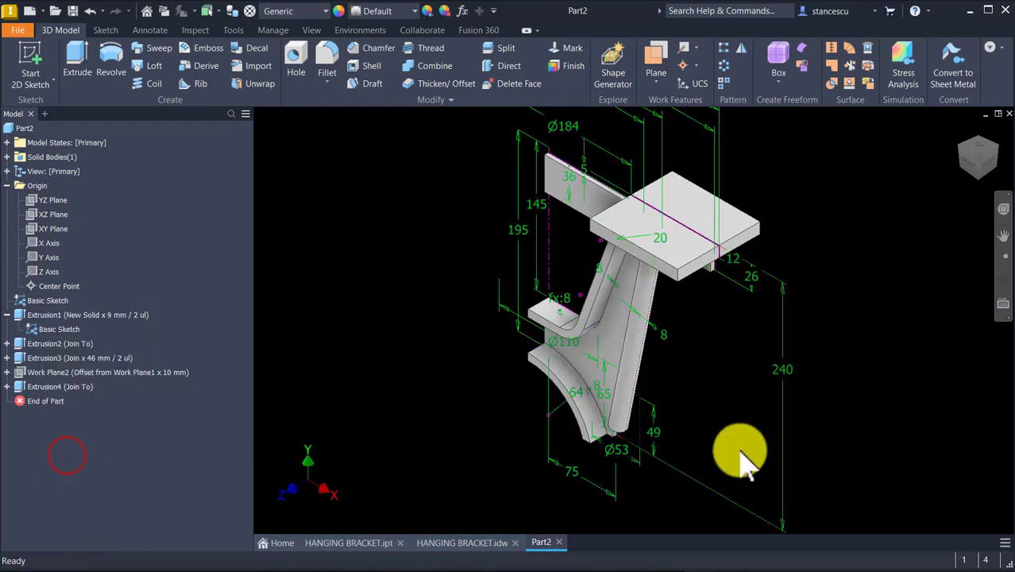
{"action": "scroll", "coordinate": [737, 433], "scroll_direction": "up", "scroll_amount": 6}
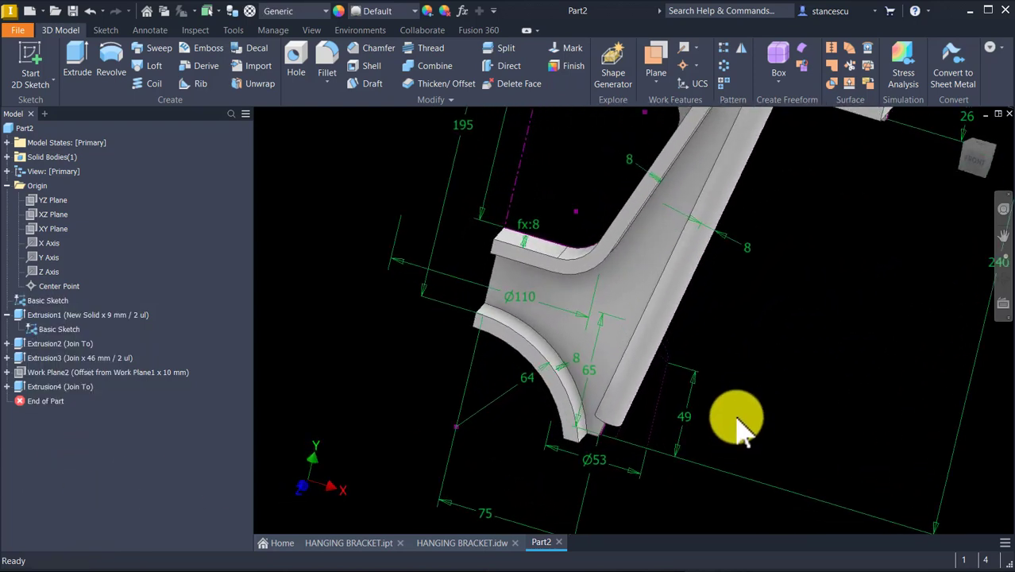
{"action": "middle_click_drag", "start_coordinate": [695, 336], "coordinate": [785, 300], "text": "shift"}
{"action": "key", "text": "F6"}
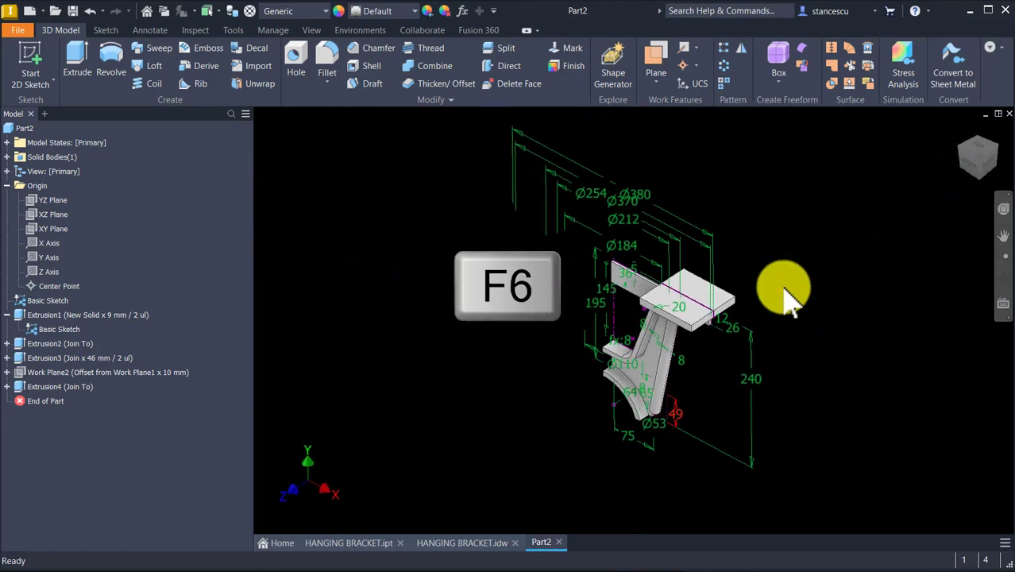
{"action": "middle_click_drag", "start_coordinate": [743, 383], "coordinate": [714, 425], "text": "shift"}
{"action": "scroll", "coordinate": [714, 426], "scroll_direction": "up", "scroll_amount": 3}
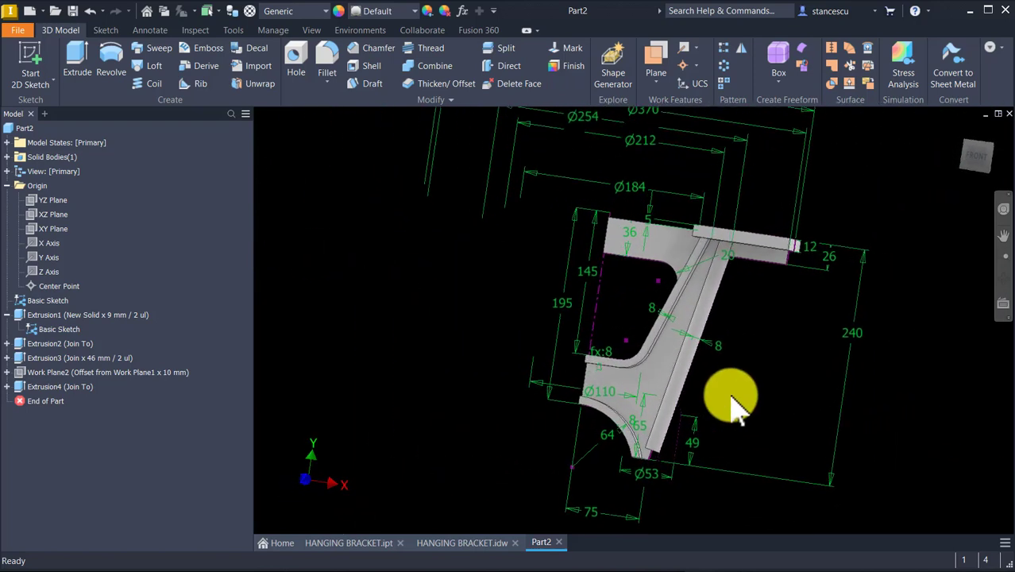
- Start a sketch on the XY Plane, with the graphics sliced, at the lower end of the bracket's leg
{"action": "left_click", "coordinate": [35, 229]}
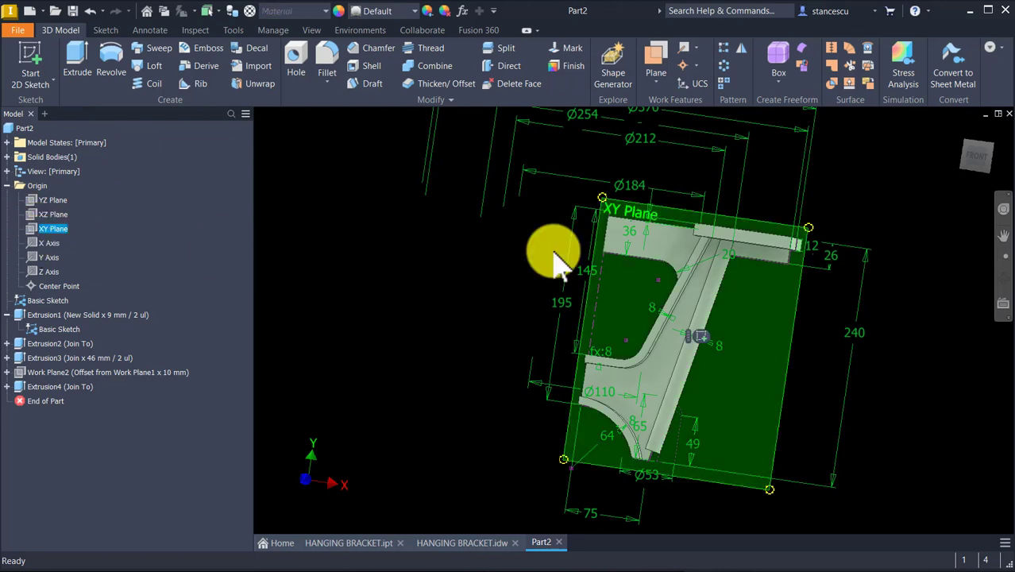
{"action": "left_click", "coordinate": [697, 341]}
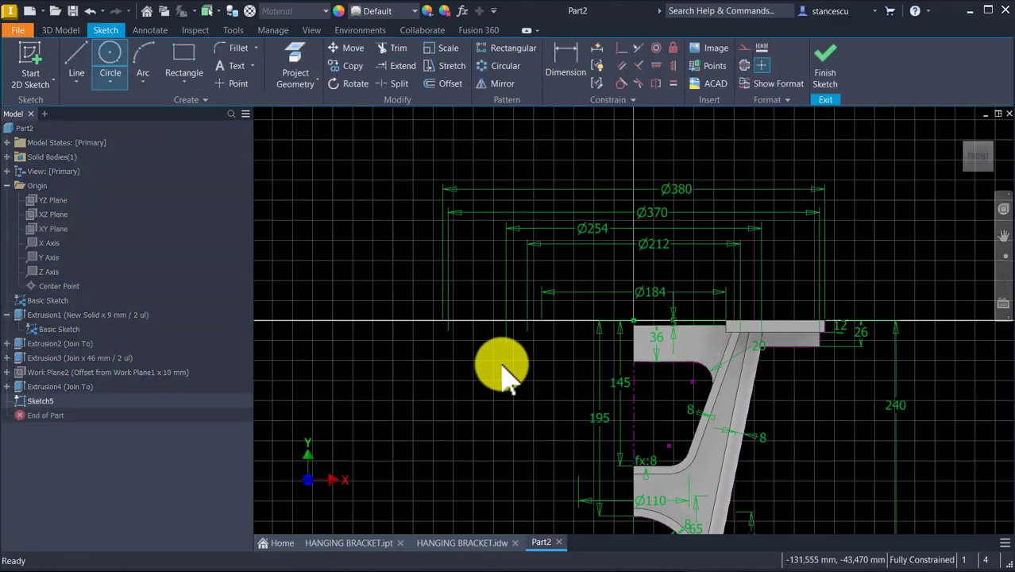
{"action": "key", "text": "F7"}
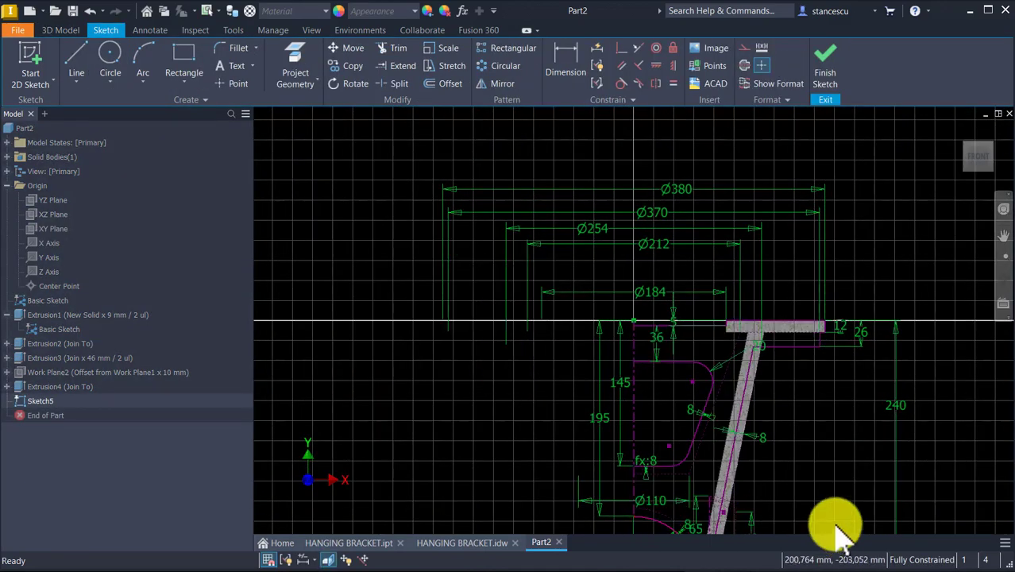
{"action": "middle_click_drag", "start_coordinate": [839, 527], "coordinate": [818, 364]}
{"action": "scroll", "coordinate": [817, 364], "scroll_direction": "up", "scroll_amount": 8}
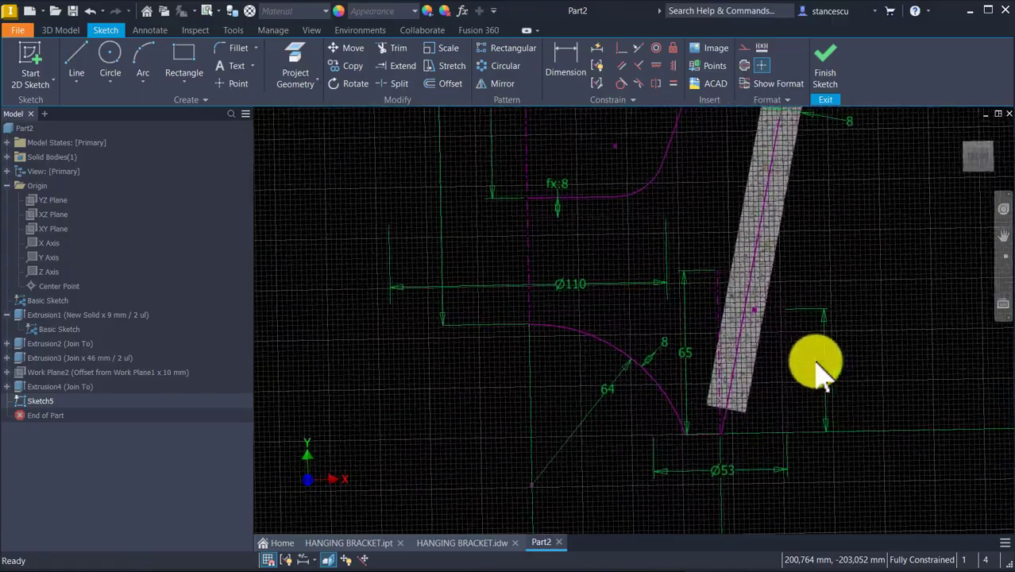
{"action": "scroll", "coordinate": [816, 362], "scroll_direction": "up", "scroll_amount": 1}
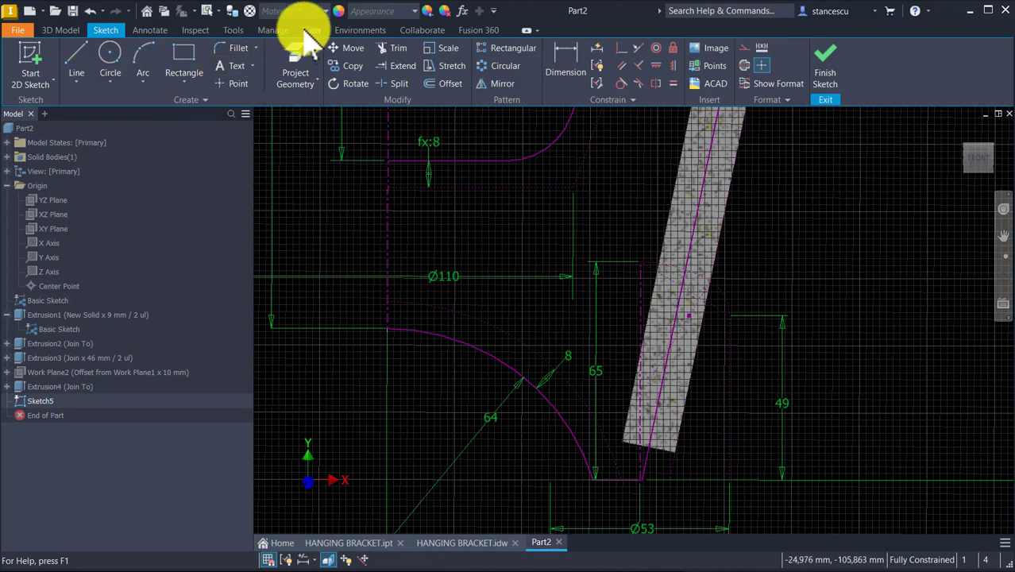
- Project the Basic Sketch's half-oval profile into the sketch: the vertical axis, the rounded top curves and the outer vertical line
{"action": "left_click", "coordinate": [291, 62]}
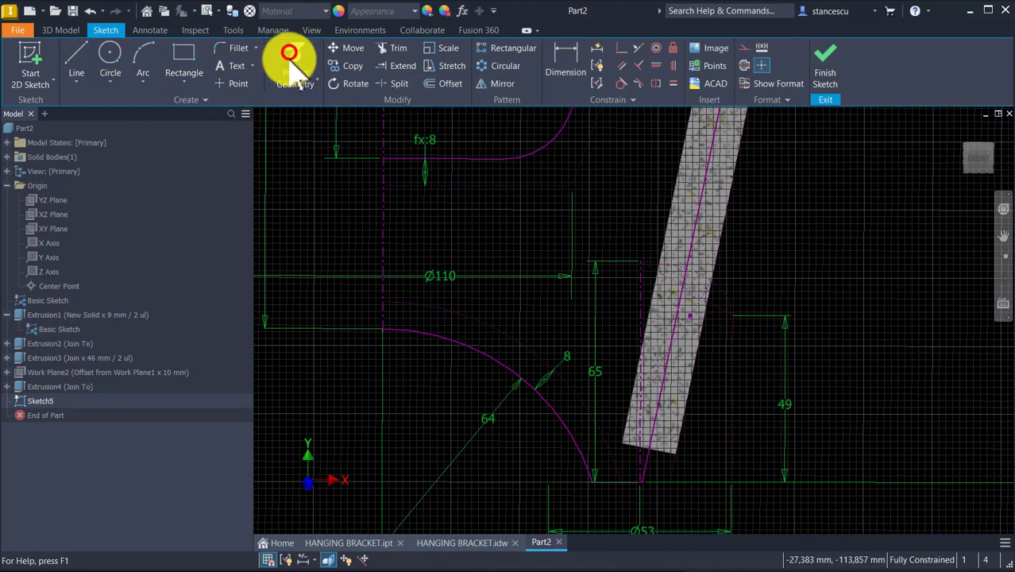
{"action": "left_click", "coordinate": [639, 295]}
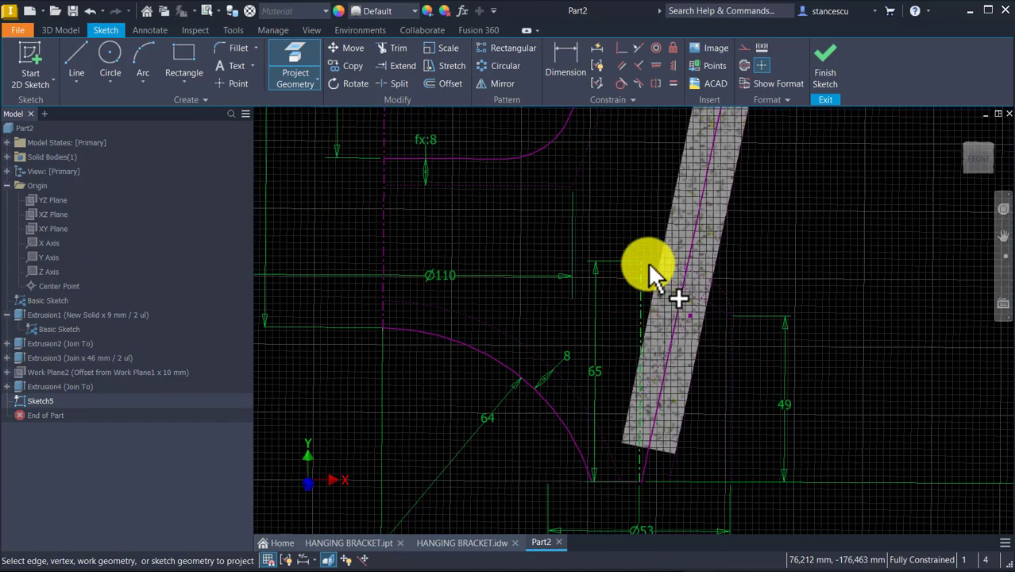
{"action": "scroll", "coordinate": [647, 261], "scroll_direction": "up", "scroll_amount": 2}
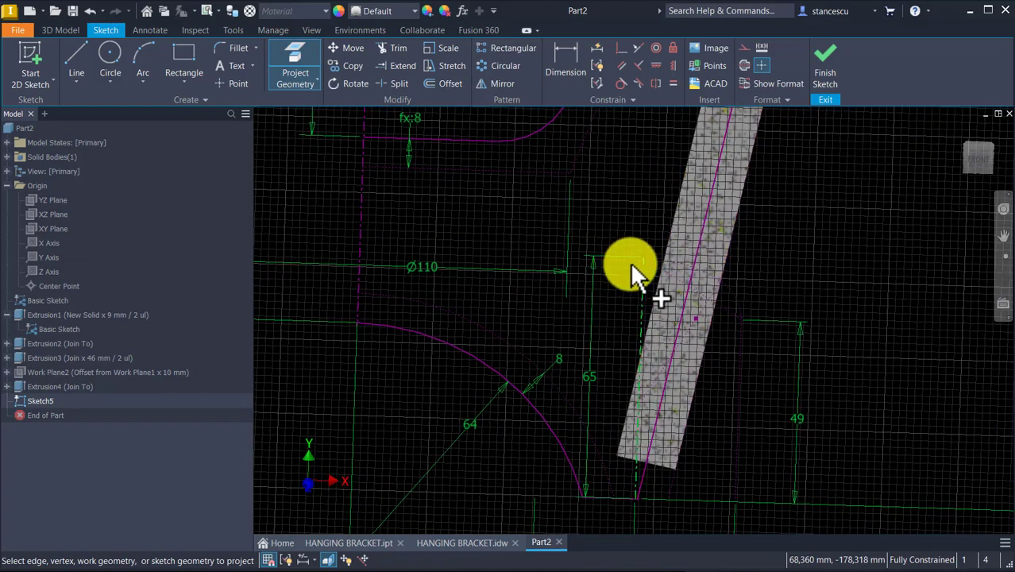
{"action": "scroll", "coordinate": [633, 270], "scroll_direction": "up", "scroll_amount": 2}
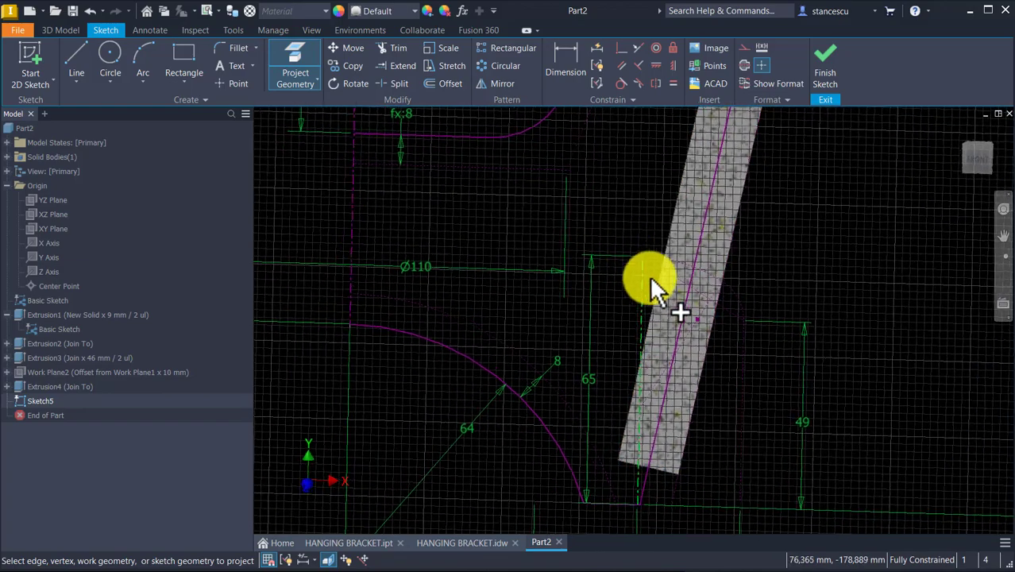
{"action": "middle_click_drag", "start_coordinate": [650, 276], "coordinate": [664, 288], "text": "shift"}
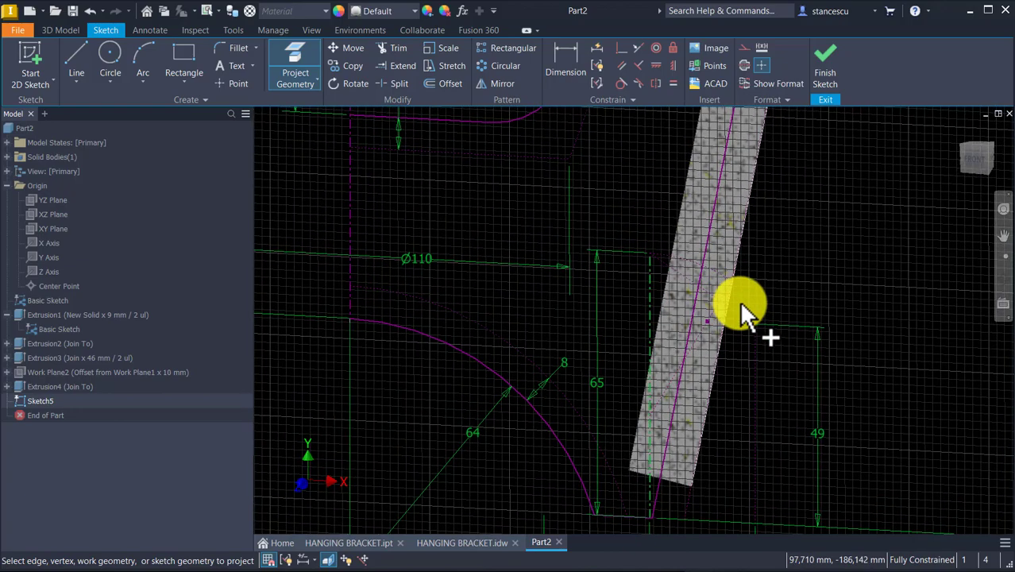
{"action": "left_click", "coordinate": [747, 296]}
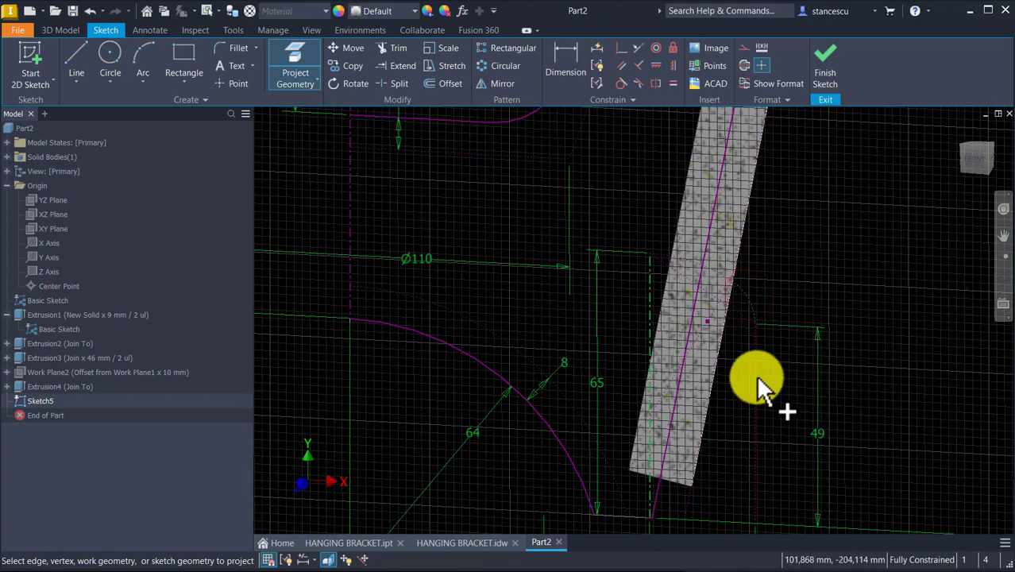
{"action": "left_click", "coordinate": [758, 378]}
{"action": "mouse_move", "coordinate": [693, 494]}
{"action": "middle_mouse_down", "text": "shift"}
{"action": "mouse_move", "coordinate": [704, 526]}
{"action": "mouse_move", "coordinate": [690, 179]}
{"action": "middle_mouse_up", "text": "shift"}
{"action": "key", "text": "Escape"}
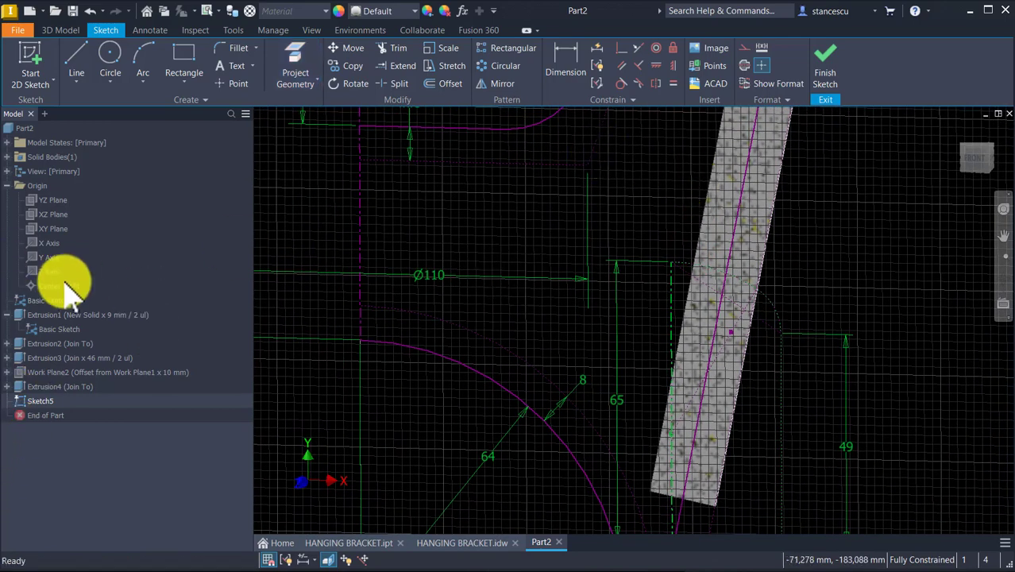
- Hide the Basic Sketch so only the projected half-oval geometry remains around the lower leg
{"action": "left_click", "coordinate": [28, 300]}
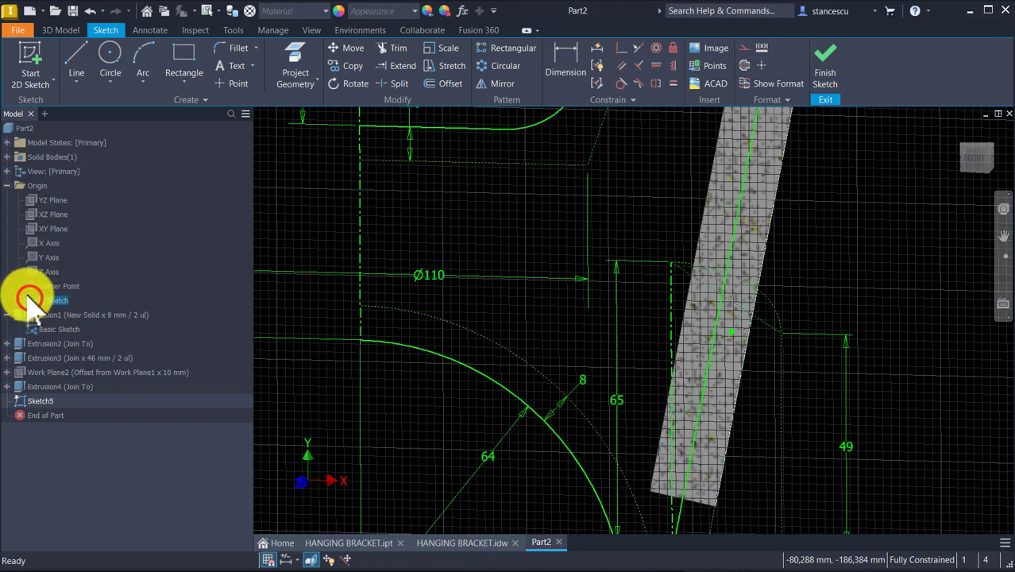
{"action": "right_click", "coordinate": [29, 301]}
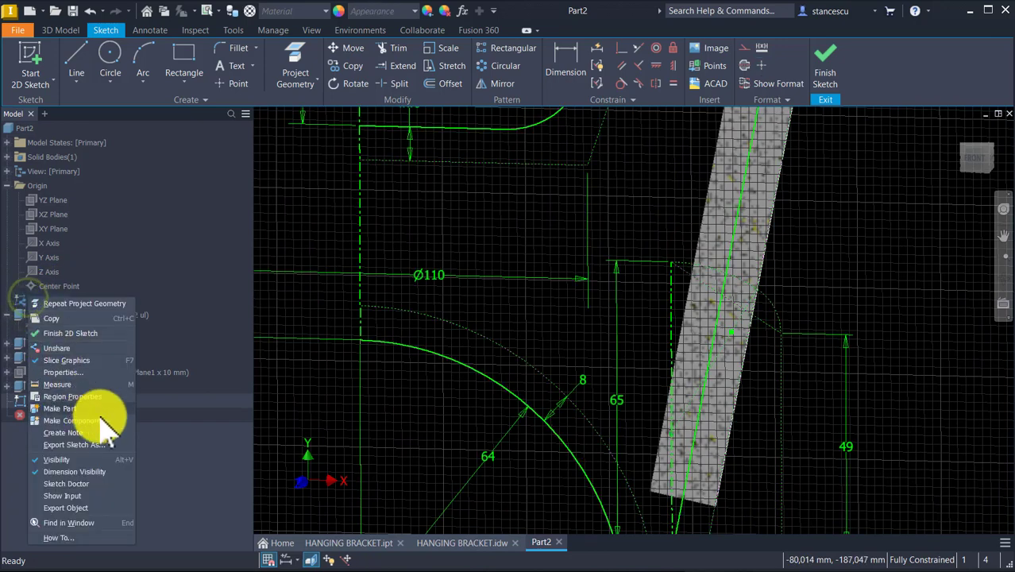
{"action": "left_click", "coordinate": [102, 461]}
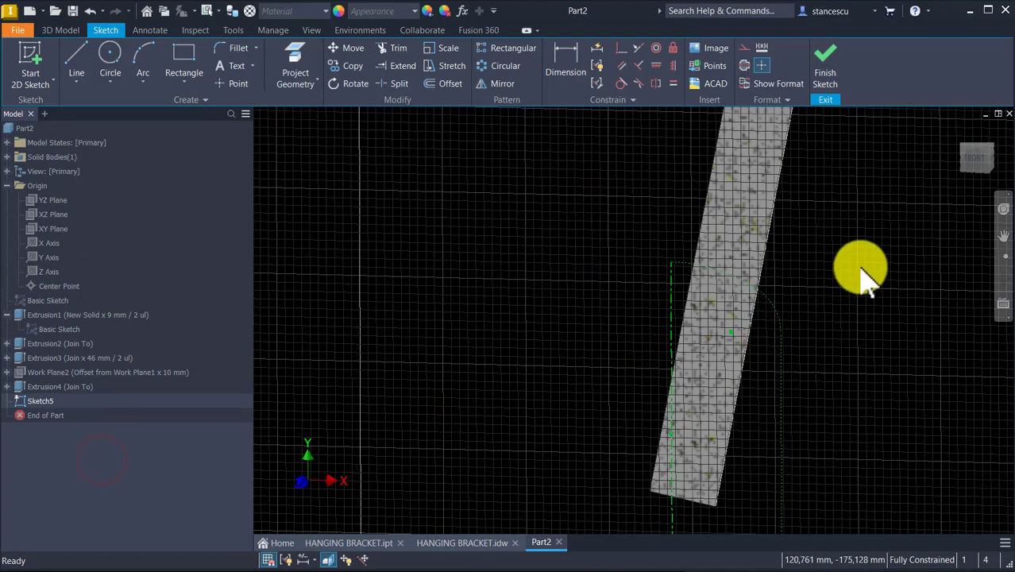
{"action": "scroll", "coordinate": [861, 273], "scroll_direction": "down", "scroll_amount": 4}
{"action": "scroll", "coordinate": [744, 286], "scroll_direction": "up", "scroll_amount": 1}
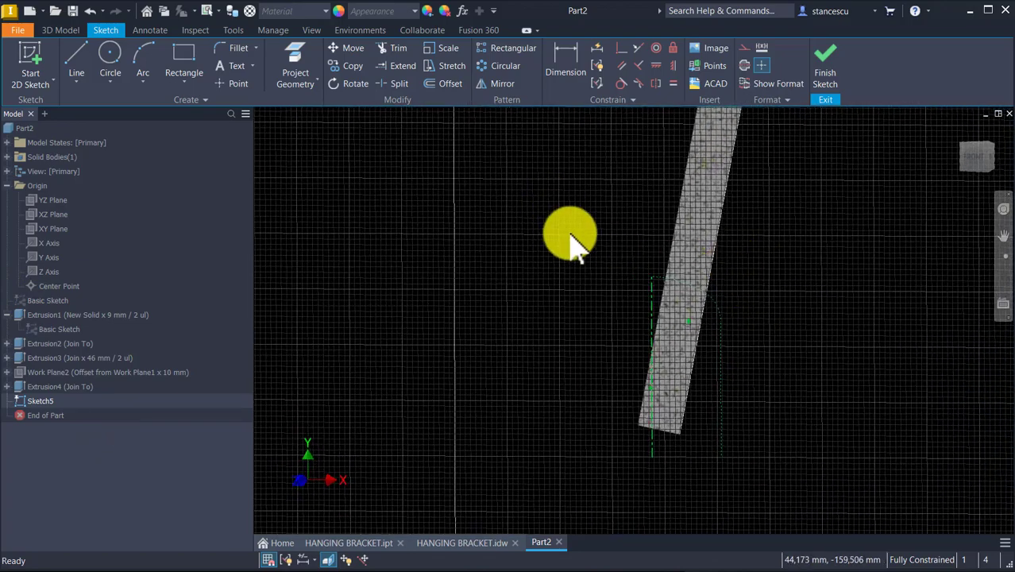
- Convert the projected top curves and outer vertical line from construction to normal sketch geometry
{"action": "mouse_move", "coordinate": [778, 225]}
{"action": "left_mouse_down"}
{"action": "mouse_move", "coordinate": [691, 414]}
{"action": "mouse_move", "coordinate": [634, 503]}
{"action": "mouse_move", "coordinate": [667, 518]}
{"action": "left_mouse_up"}
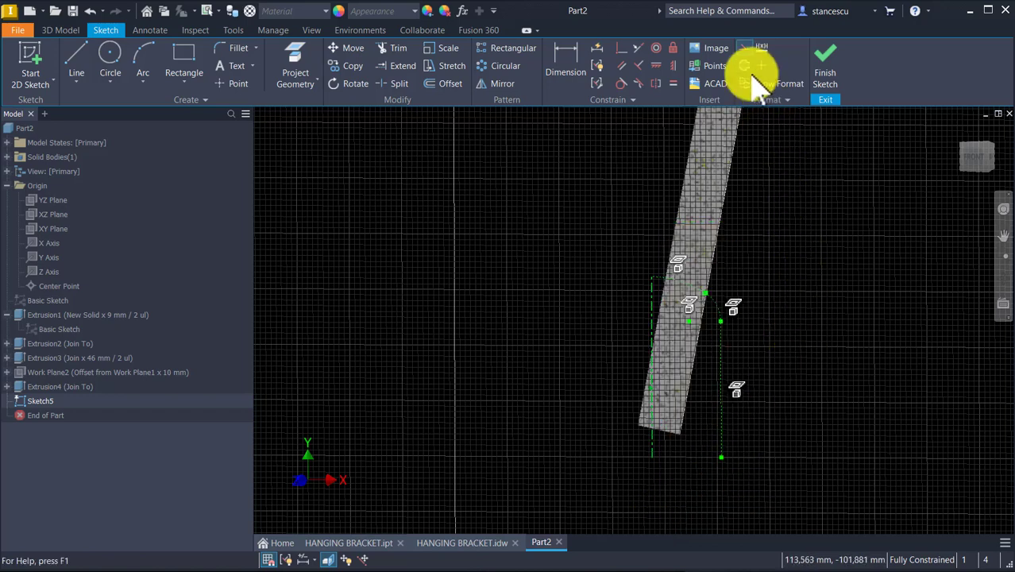
{"action": "left_click", "coordinate": [744, 50]}
{"action": "left_click", "coordinate": [842, 254]}
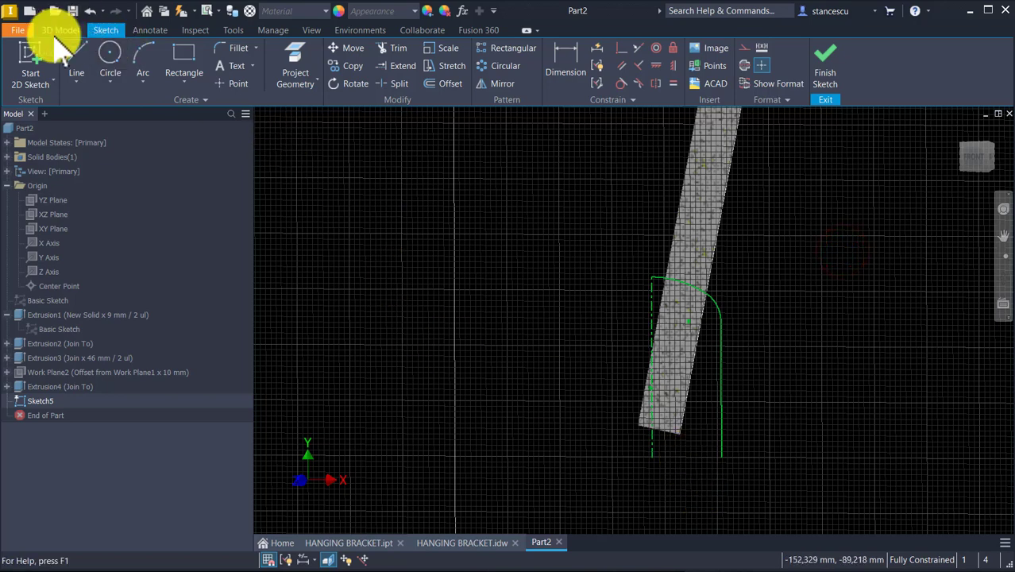
- Close the half-oval profile with a horizontal line from the axis's lower end to the outer line's lower end, and finish the sketch
{"action": "left_click", "coordinate": [70, 62]}
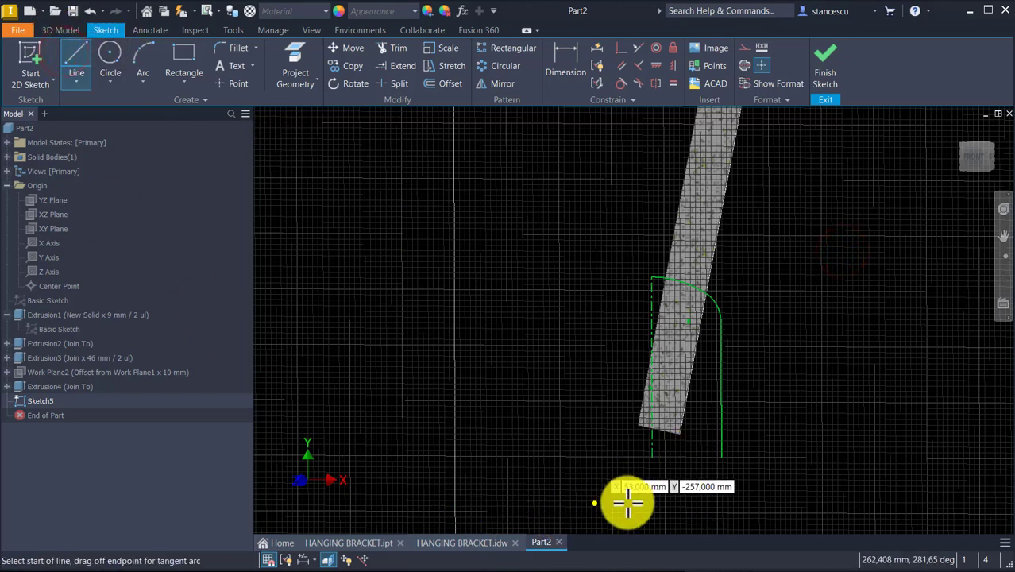
{"action": "left_click", "coordinate": [651, 454]}
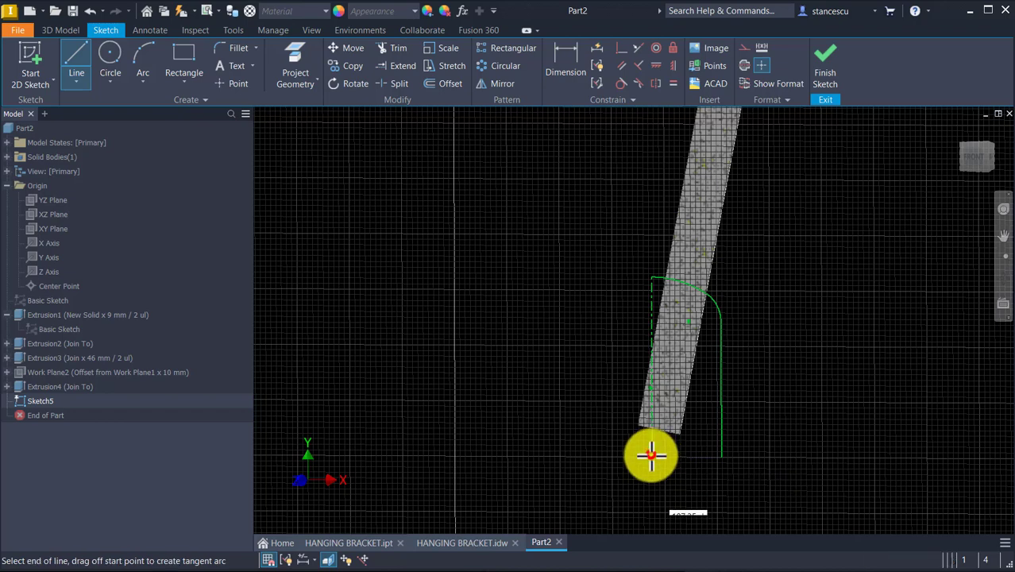
{"action": "left_click", "coordinate": [723, 459]}
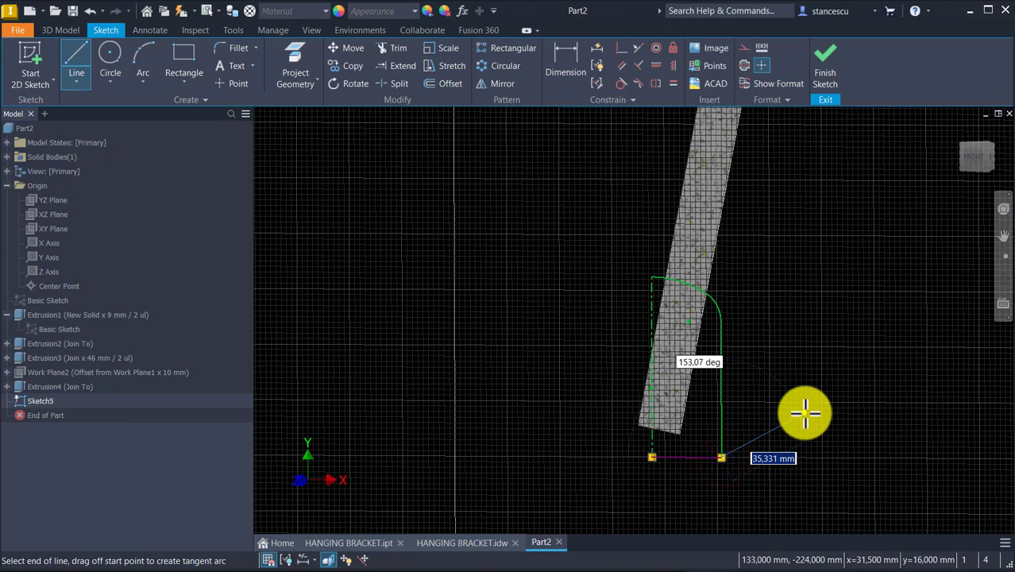
{"action": "key", "text": "Escape"}
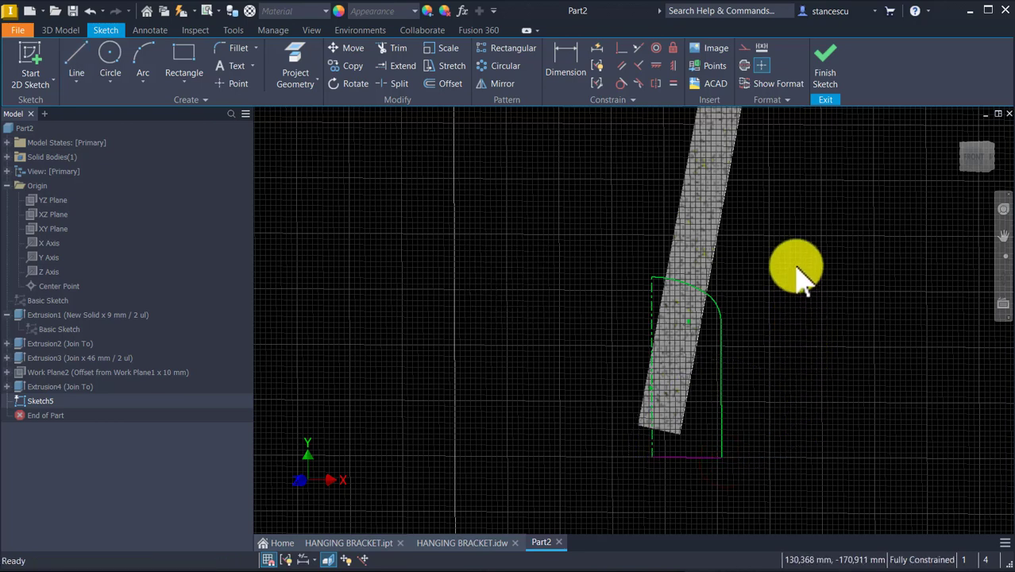
{"action": "left_click", "coordinate": [826, 68]}
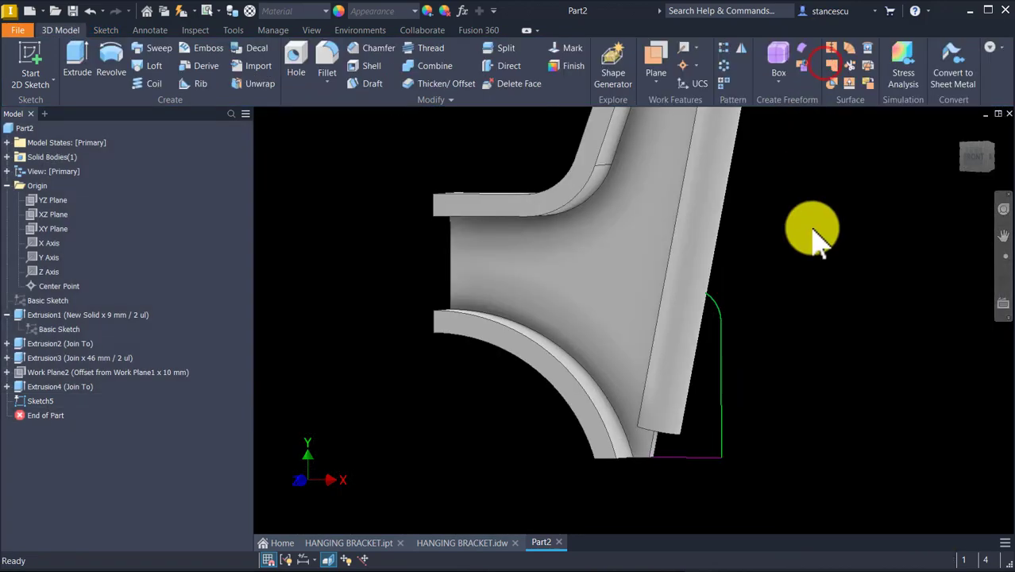
- Revolve the half-oval profile a full 360 degrees about its vertical axis, joined to the solid, and restore the home view
{"action": "left_click", "coordinate": [110, 60]}
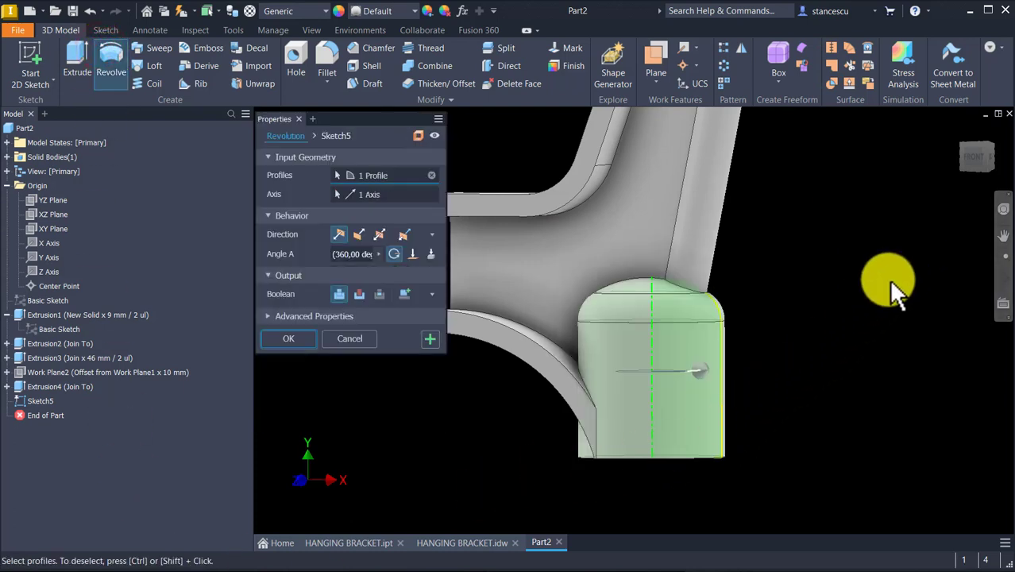
{"action": "middle_click_drag", "start_coordinate": [891, 282], "coordinate": [694, 389], "text": "shift"}
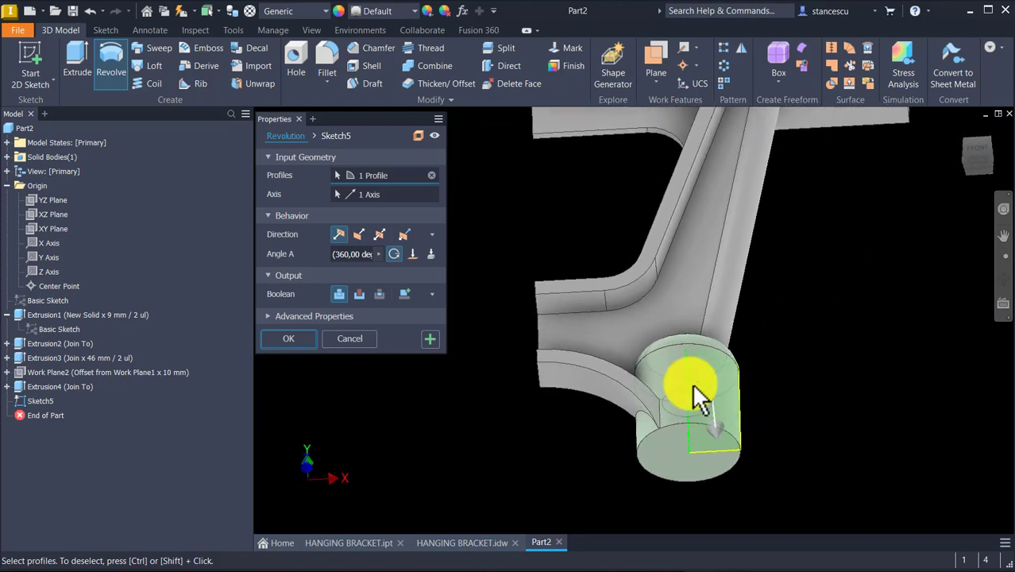
{"action": "left_click", "coordinate": [286, 334]}
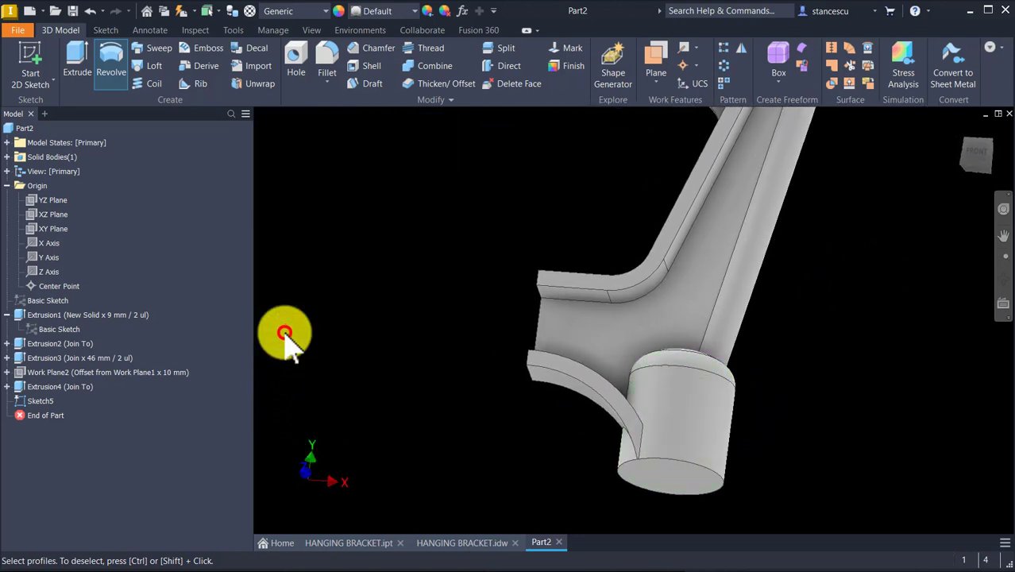
{"action": "key", "text": "F6"}
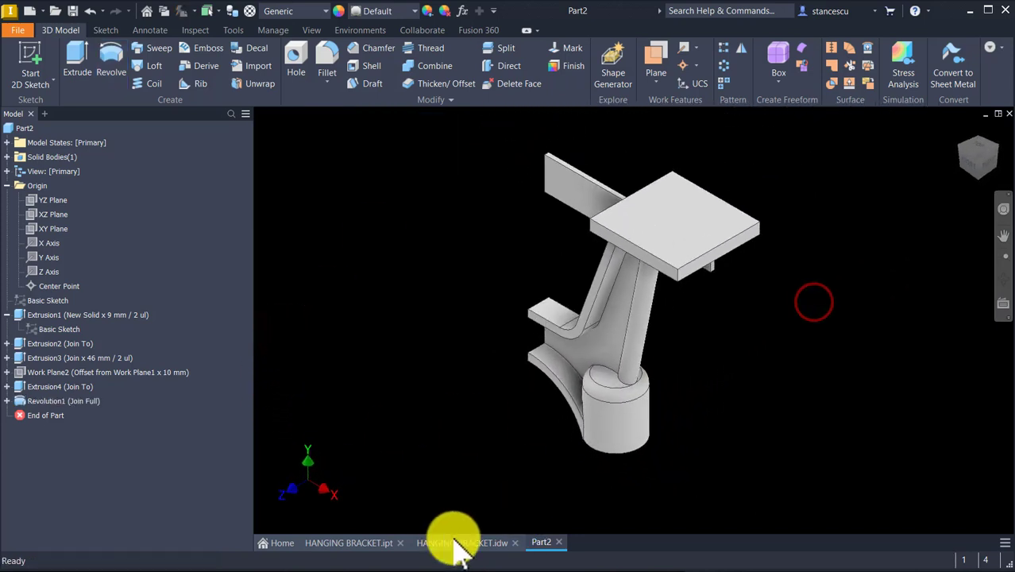
- Switch to the HANGING BRACKET.idw drawing and examine the T-shaped cross-section dimensions at the top of section A-A
{"action": "left_click", "coordinate": [459, 546]}
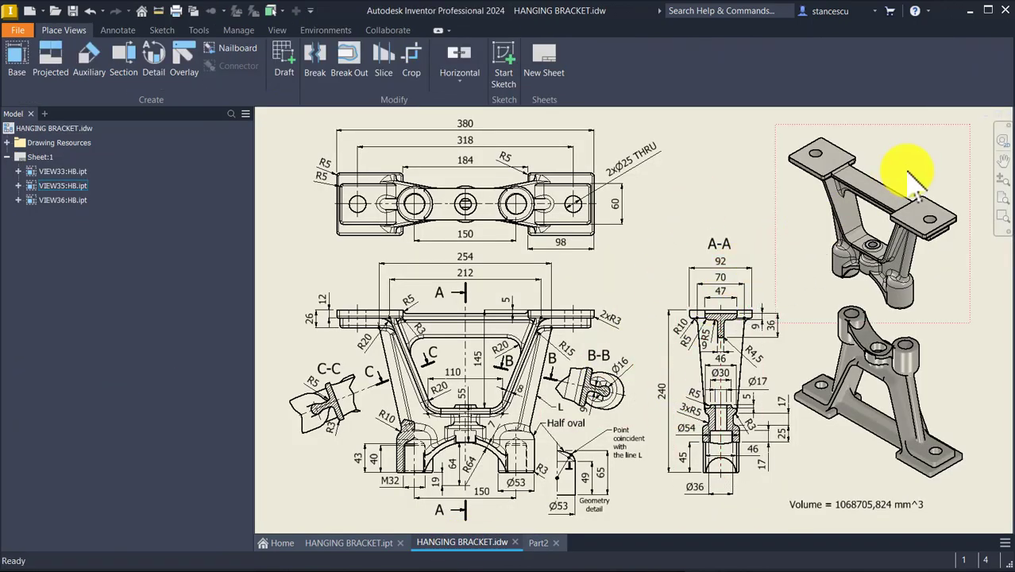
{"action": "left_click", "coordinate": [890, 191]}
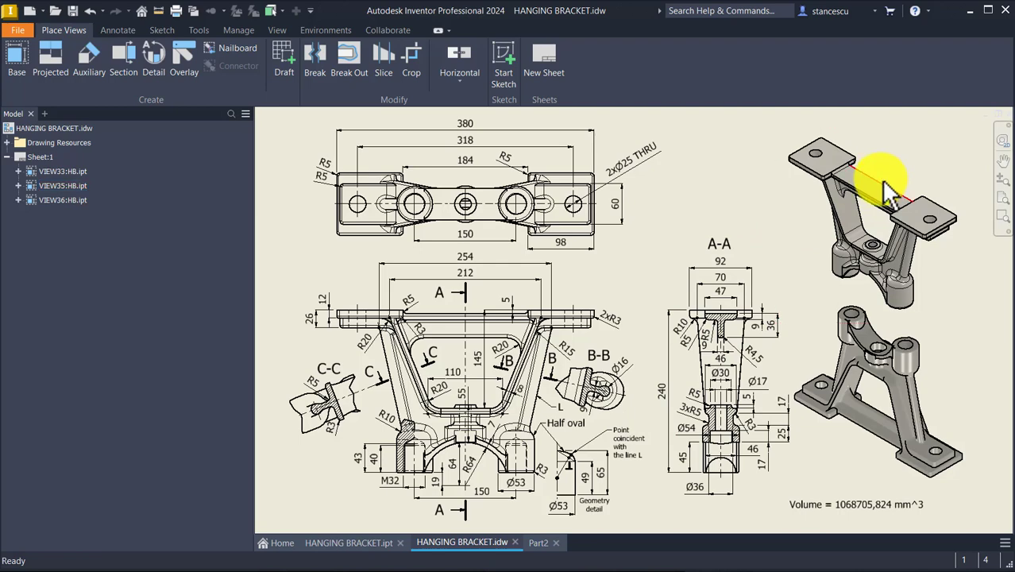
{"action": "scroll", "coordinate": [691, 318], "scroll_direction": "up", "scroll_amount": 5}
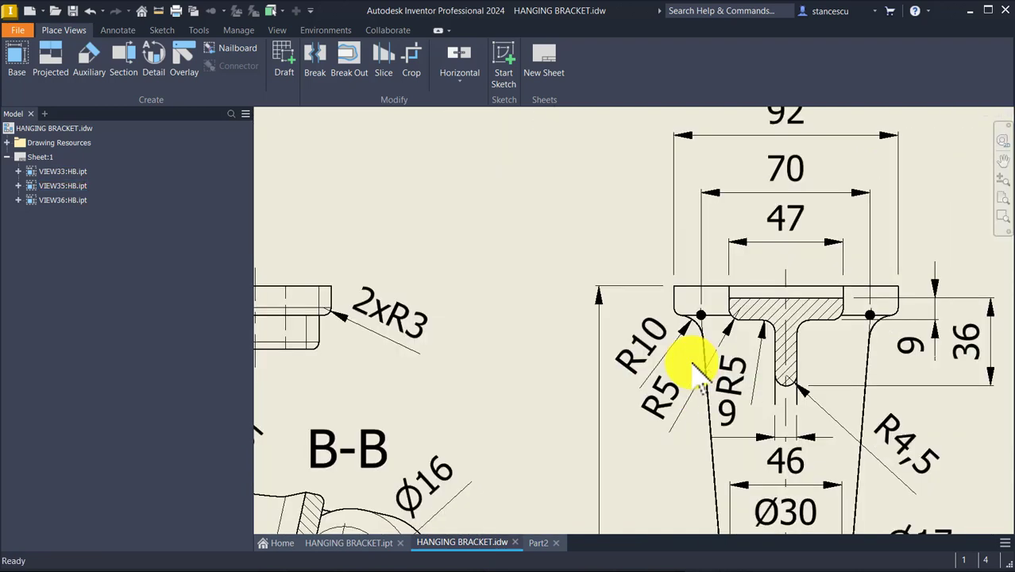
{"action": "middle_click_drag", "start_coordinate": [718, 409], "coordinate": [578, 359]}
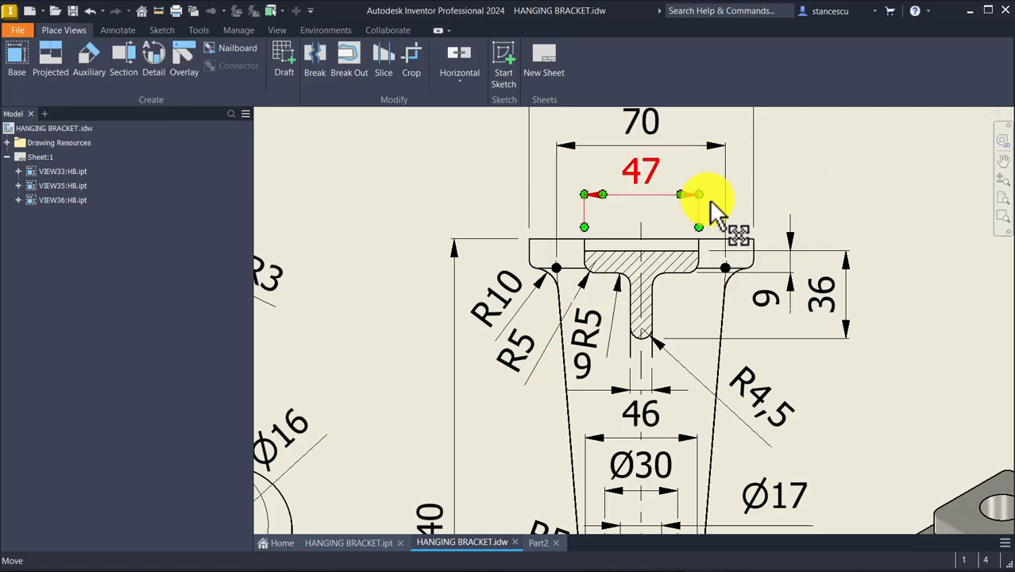
{"action": "key", "text": "Home"}
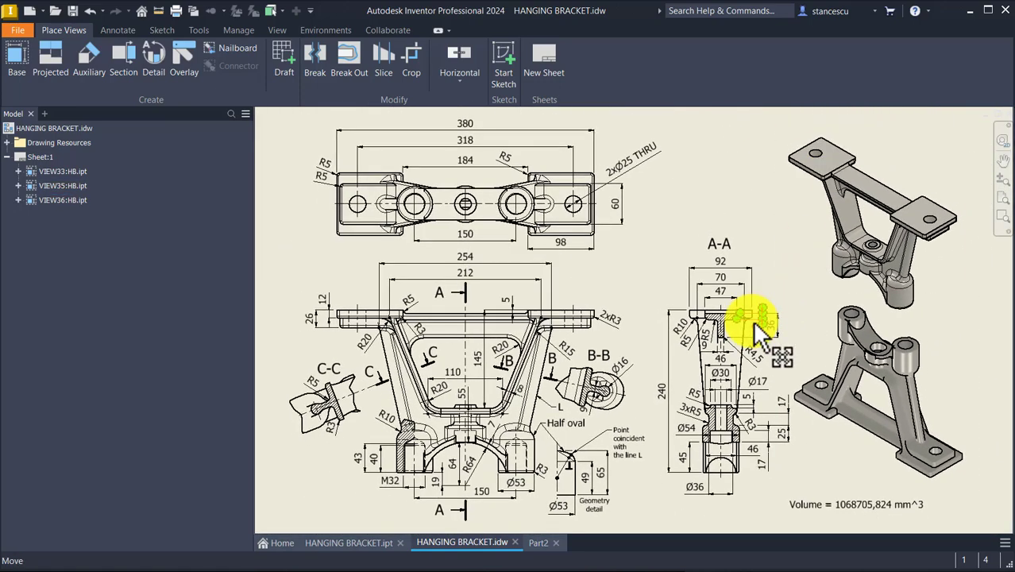
- Return to Part2 and start a sketch on the narrow end face of the web beneath the top plate
{"action": "left_click", "coordinate": [536, 541]}
{"action": "mouse_move", "coordinate": [715, 351]}
{"action": "left_mouse_down"}
{"action": "mouse_move", "coordinate": [702, 369]}
{"action": "mouse_move", "coordinate": [433, 386]}
{"action": "mouse_move", "coordinate": [494, 347]}
{"action": "mouse_move", "coordinate": [512, 377]}
{"action": "mouse_move", "coordinate": [503, 351]}
{"action": "mouse_move", "coordinate": [517, 340]}
{"action": "mouse_move", "coordinate": [326, 163]}
{"action": "left_mouse_up"}
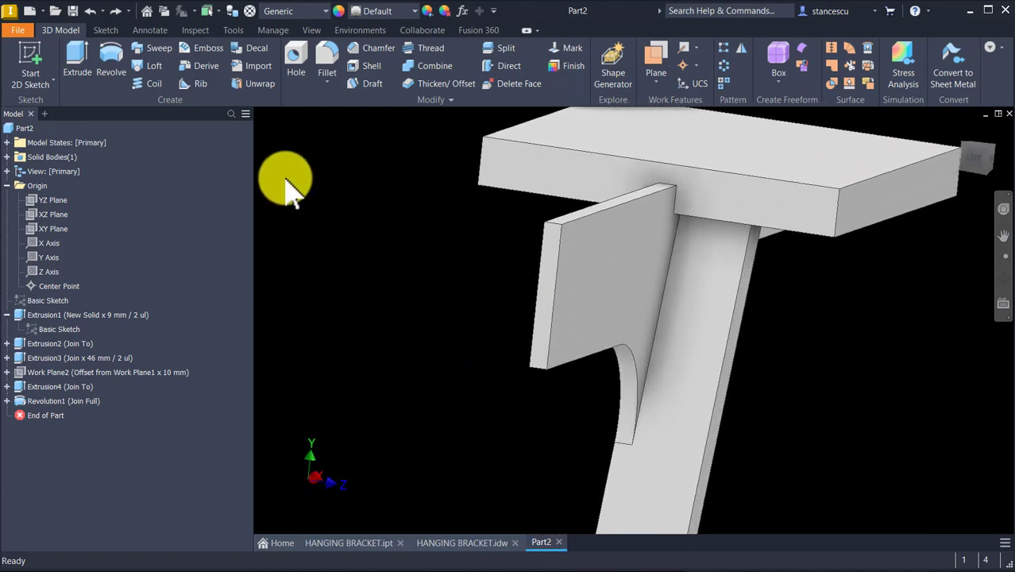
{"action": "left_click", "coordinate": [548, 329]}
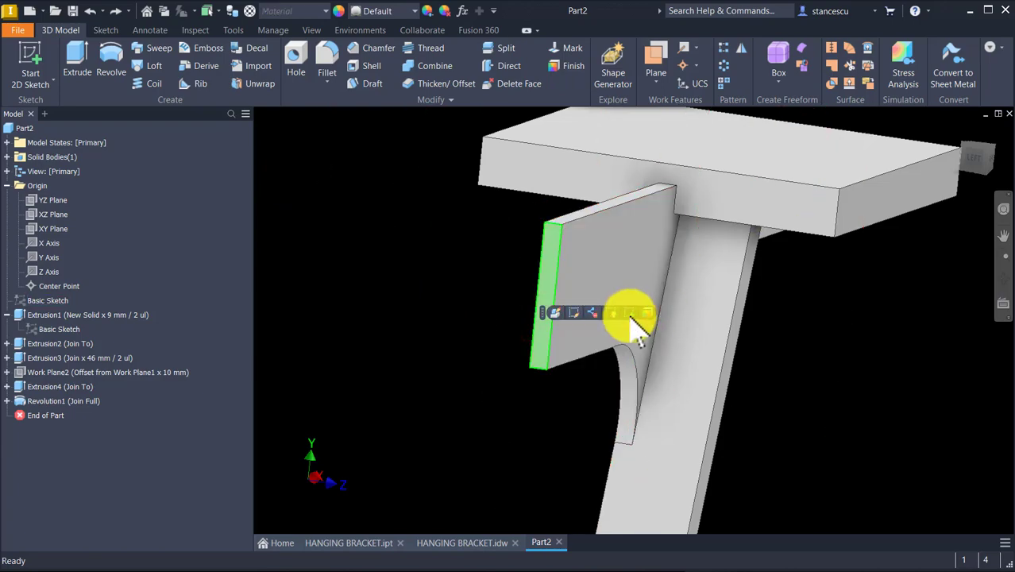
{"action": "left_click", "coordinate": [630, 316]}
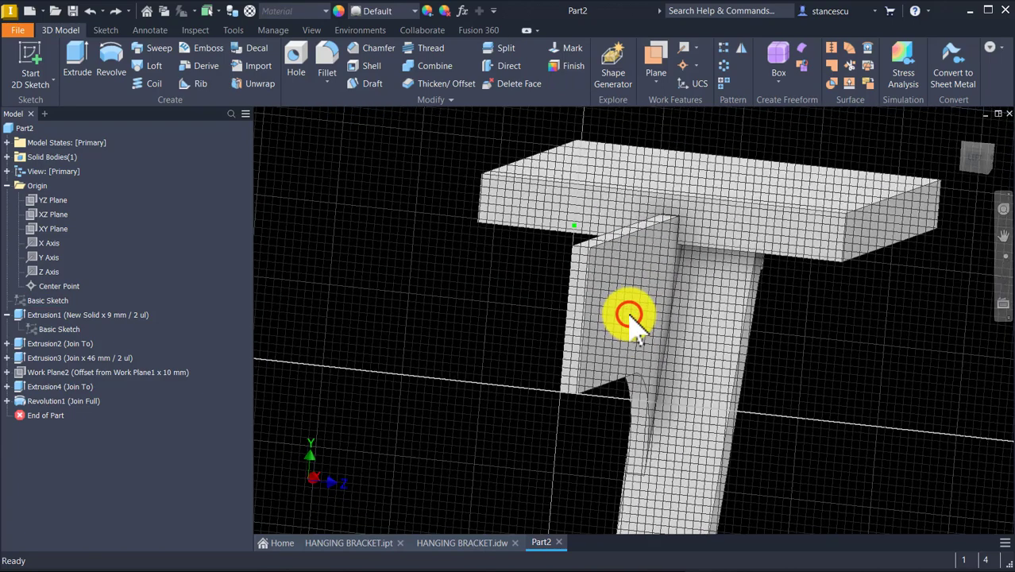
- Sketch a horizontal line about 34 mm long from the web end face's upper corner and a vertical line about 6 mm down from its end
{"action": "key", "text": "F5"}
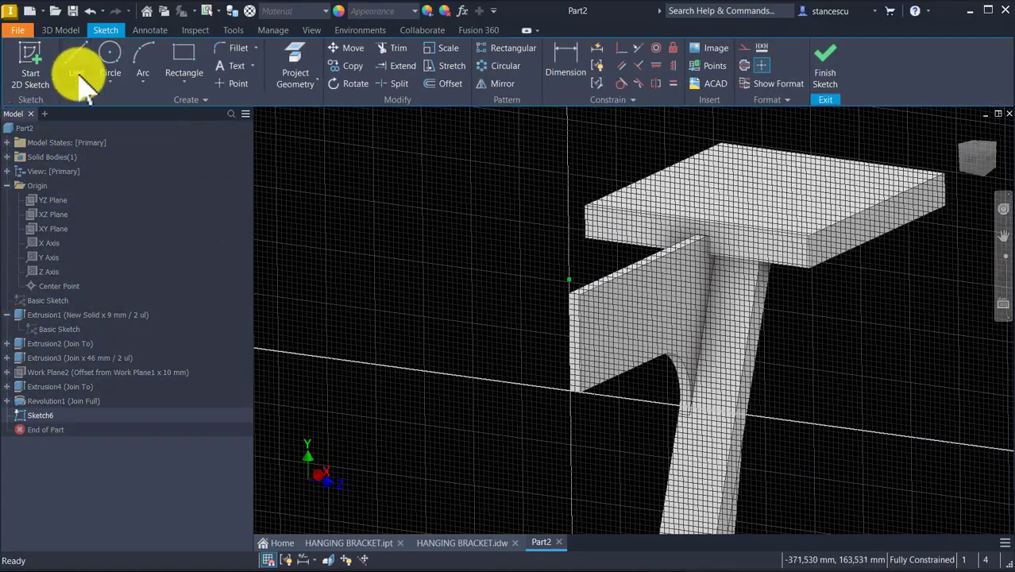
{"action": "left_click", "coordinate": [80, 49]}
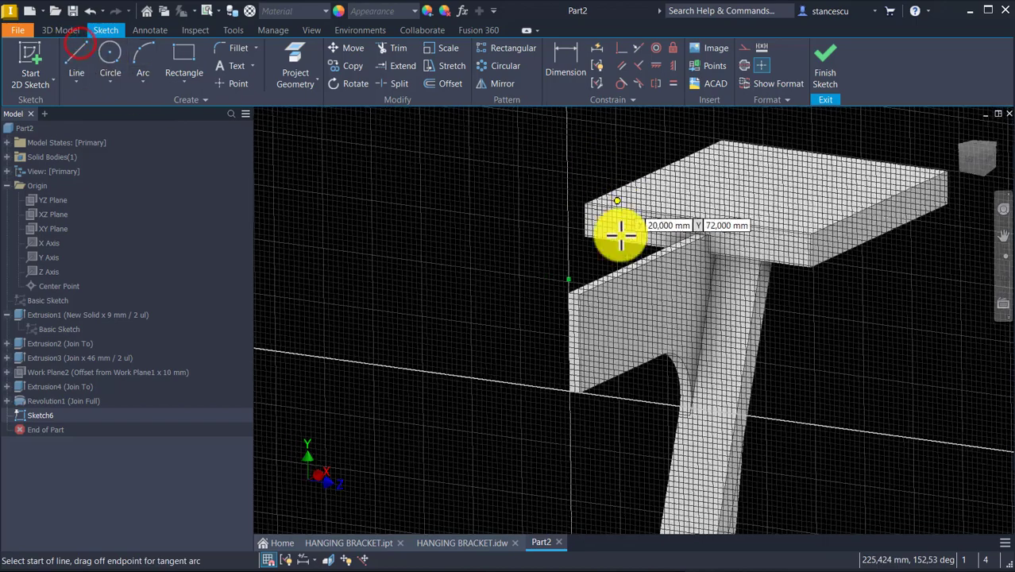
{"action": "scroll", "coordinate": [551, 325], "scroll_direction": "up", "scroll_amount": 3}
{"action": "scroll", "coordinate": [551, 325], "scroll_direction": "up", "scroll_amount": 2}
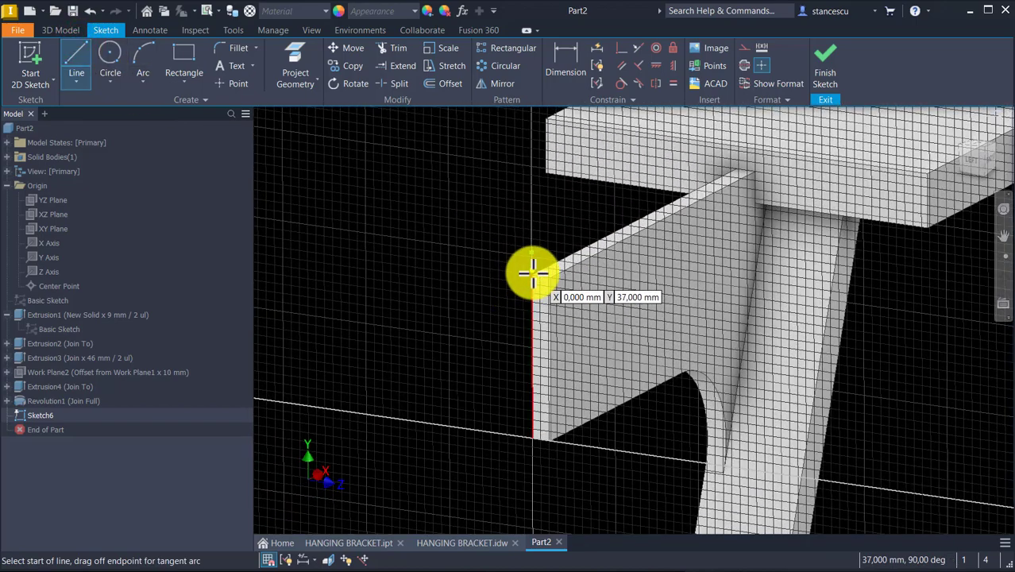
{"action": "left_click", "coordinate": [532, 275]}
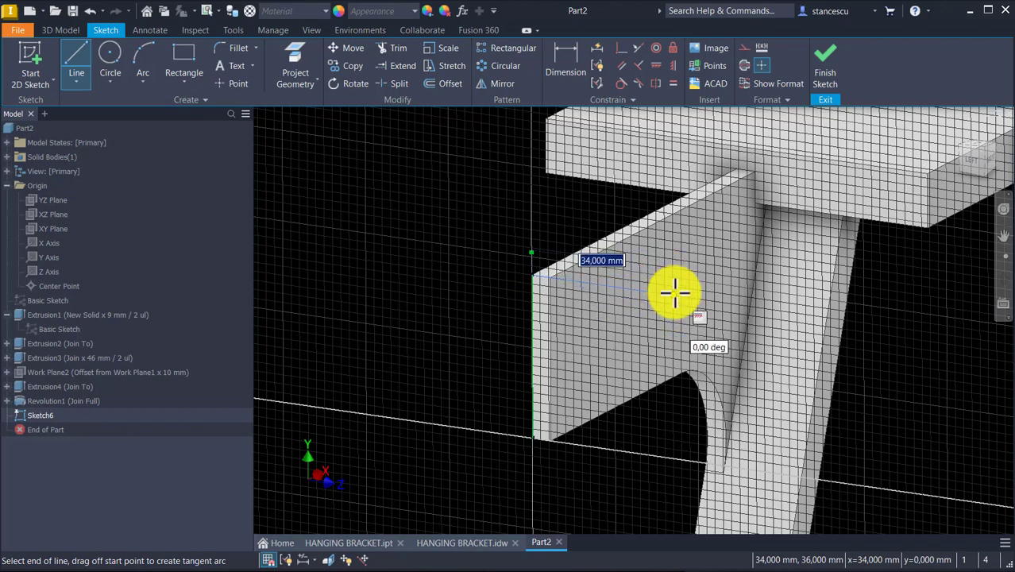
{"action": "scroll", "coordinate": [674, 294], "scroll_direction": "down", "scroll_amount": 3}
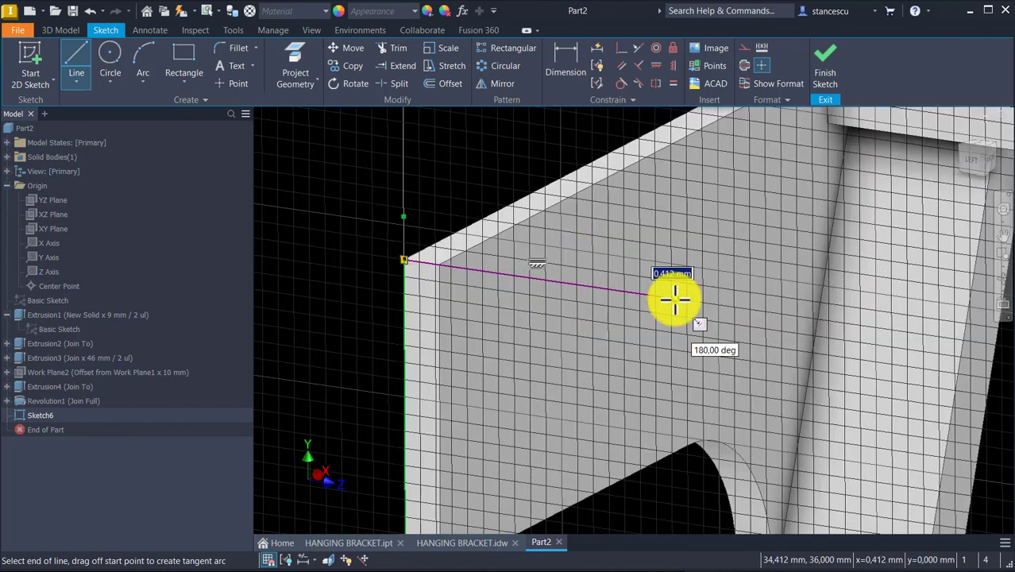
{"action": "left_click", "coordinate": [669, 298]}
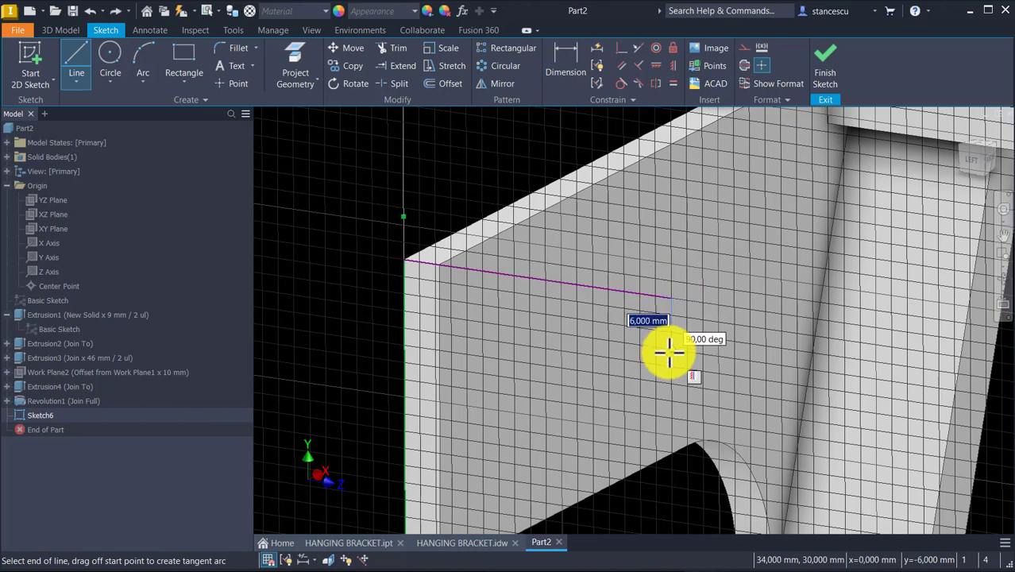
{"action": "left_click", "coordinate": [669, 352]}
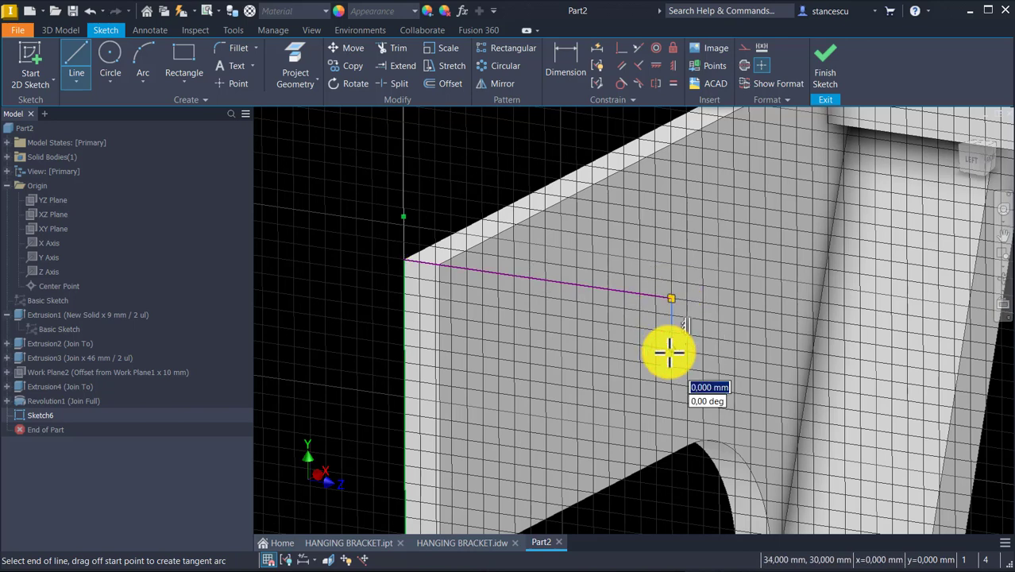
- Continue with a tangent arc of about 6 mm radius and a line back to the web's edge, closing the profile along that edge
{"action": "left_click_drag", "start_coordinate": [669, 352], "coordinate": [654, 390]}
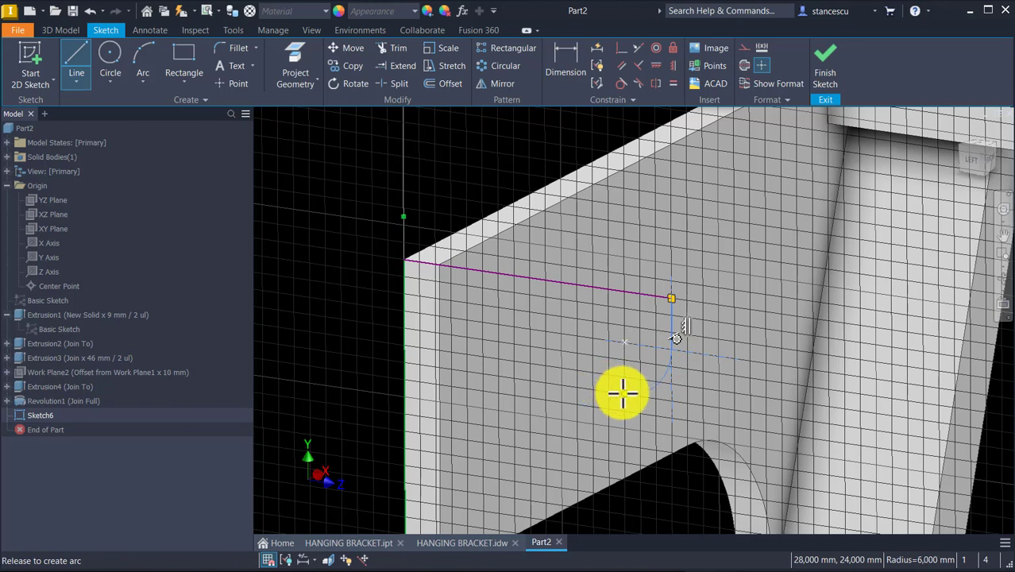
{"action": "left_click_drag", "start_coordinate": [622, 392], "coordinate": [621, 393]}
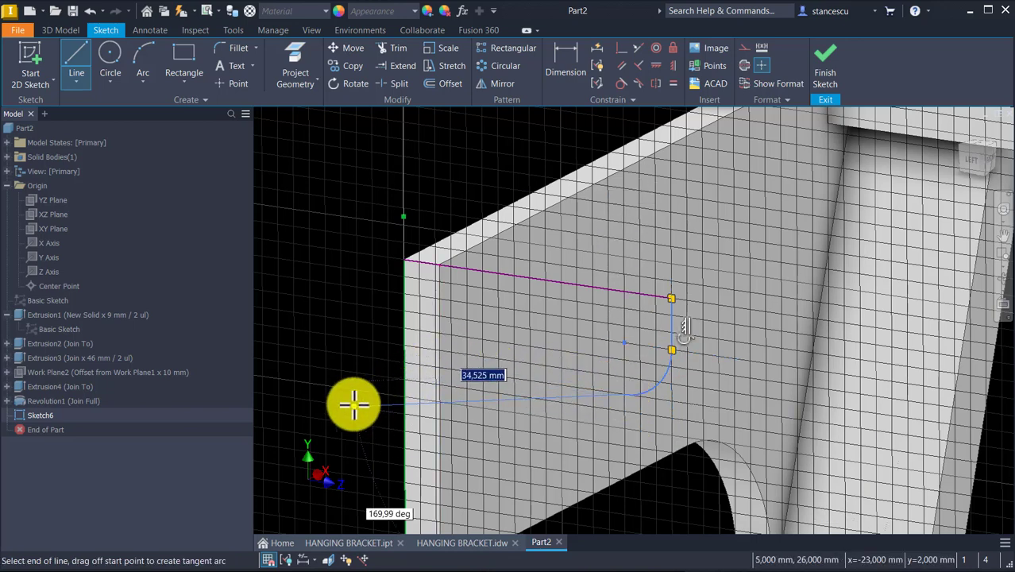
{"action": "left_click", "coordinate": [404, 362]}
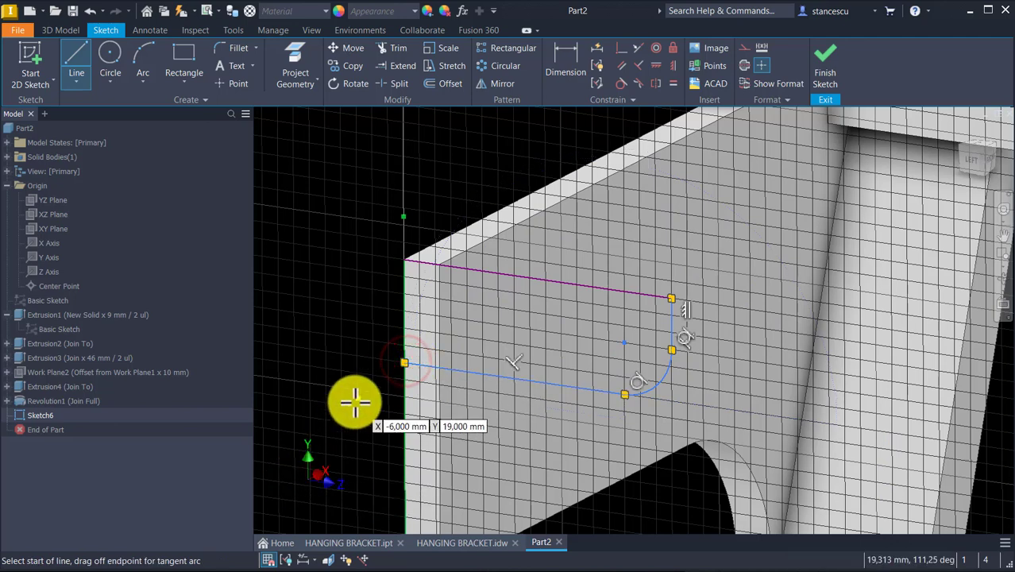
{"action": "left_click", "coordinate": [405, 361]}
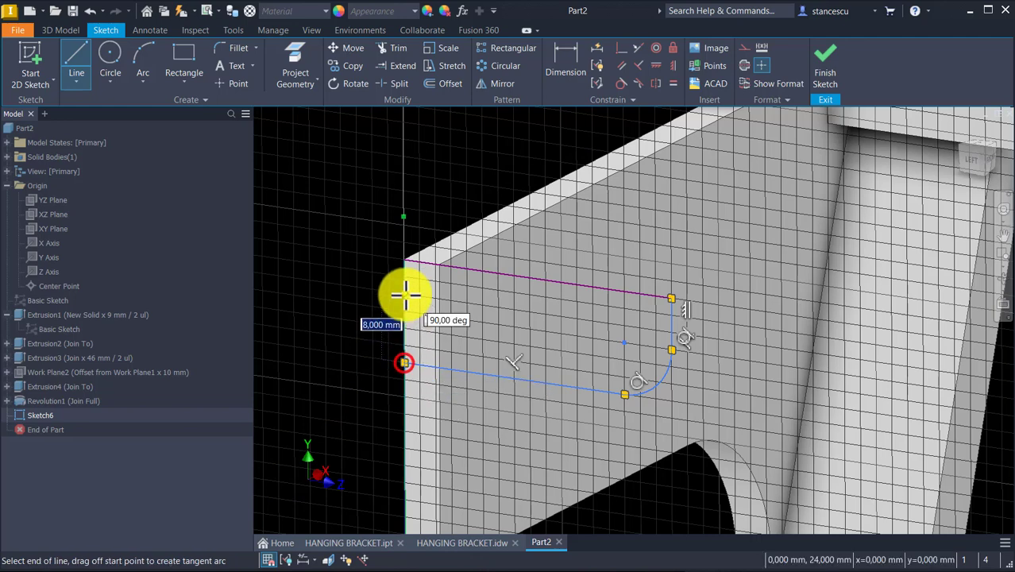
{"action": "left_click", "coordinate": [403, 261]}
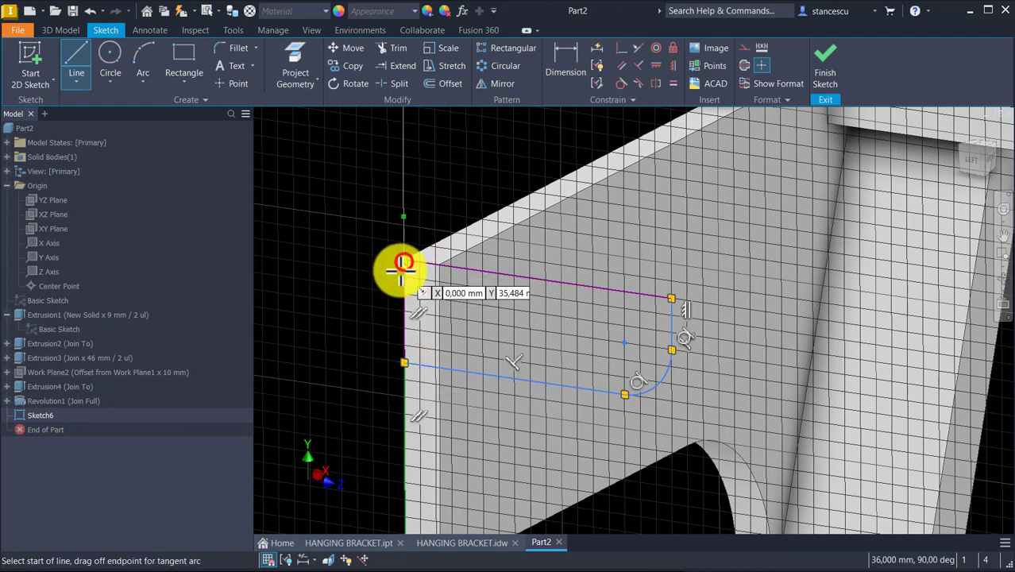
{"action": "key", "text": "Escape"}
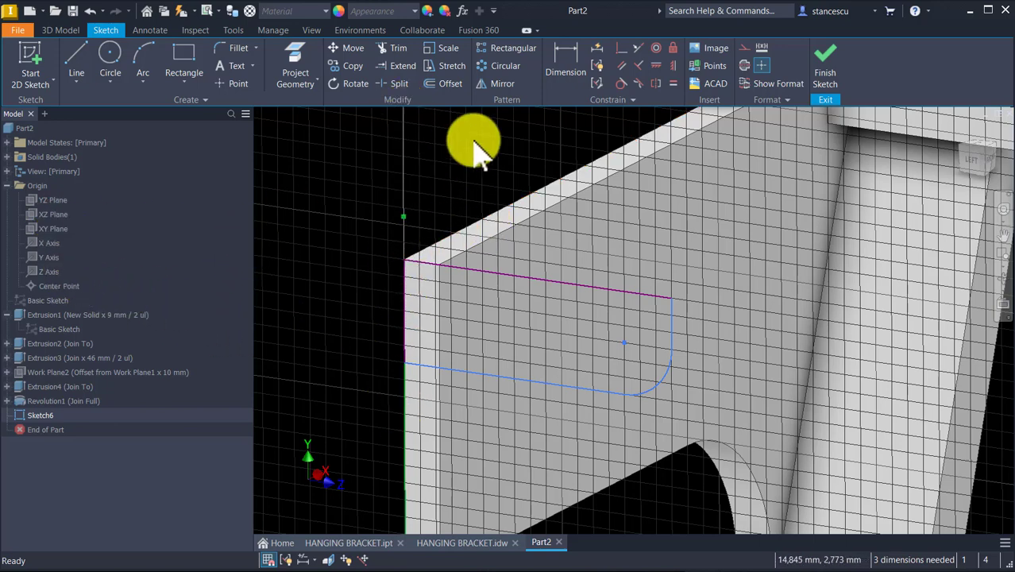
- Dimension the profile's rounded corner to a 5 mm radius and its height to 9 mm
{"action": "left_click", "coordinate": [567, 60]}
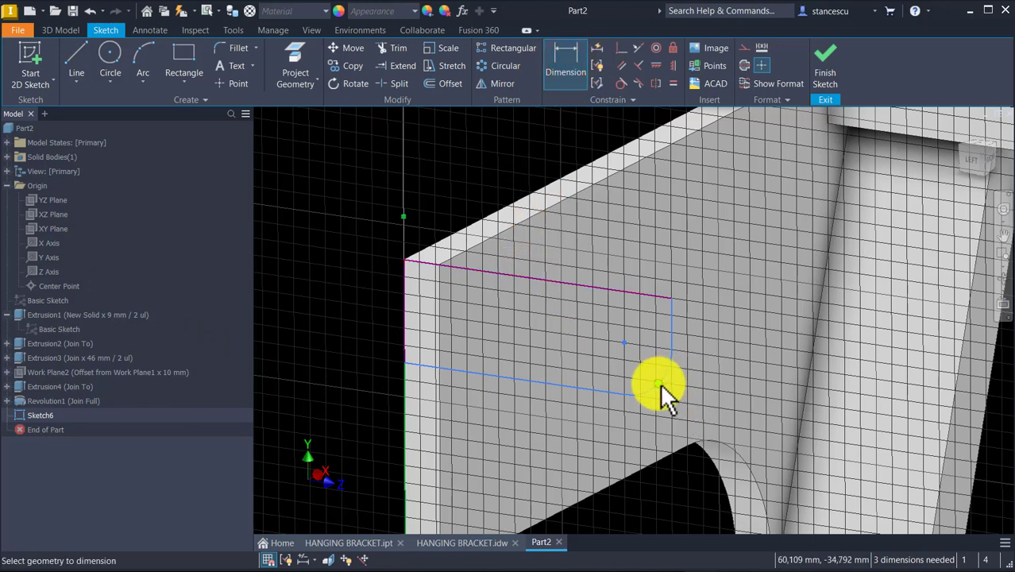
{"action": "left_click", "coordinate": [693, 402]}
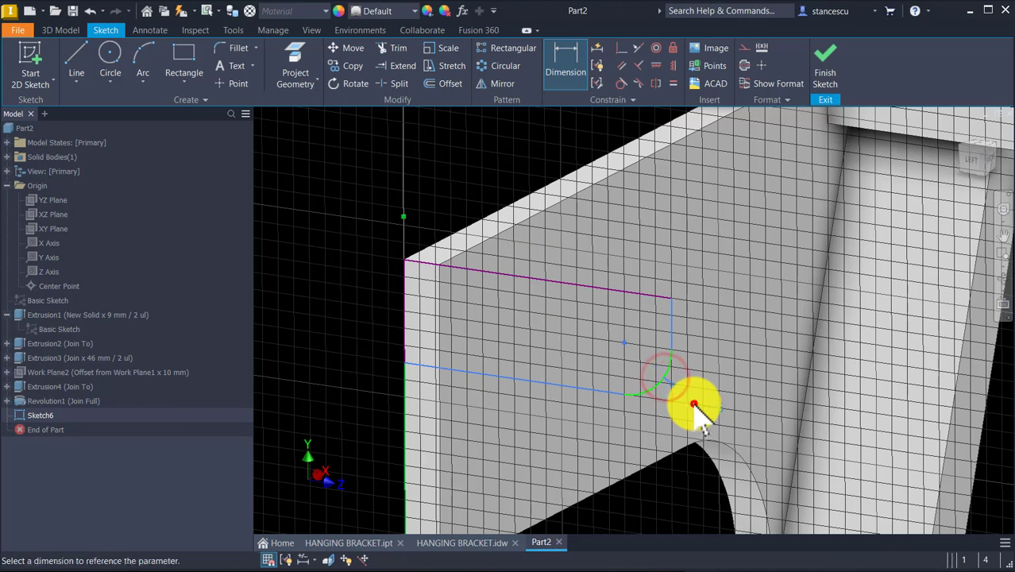
{"action": "key", "text": "Return"}
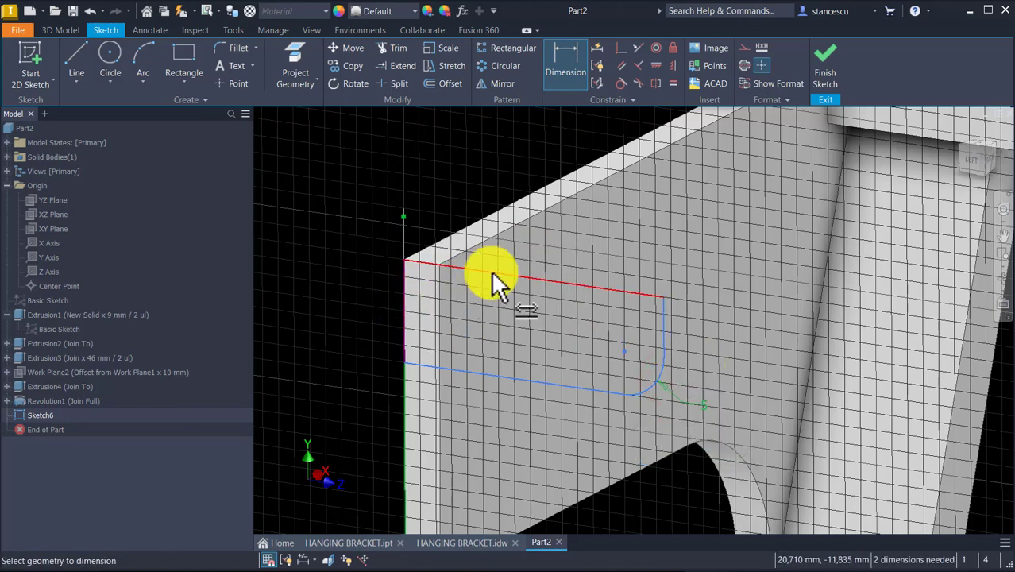
{"action": "left_click", "coordinate": [492, 275]}
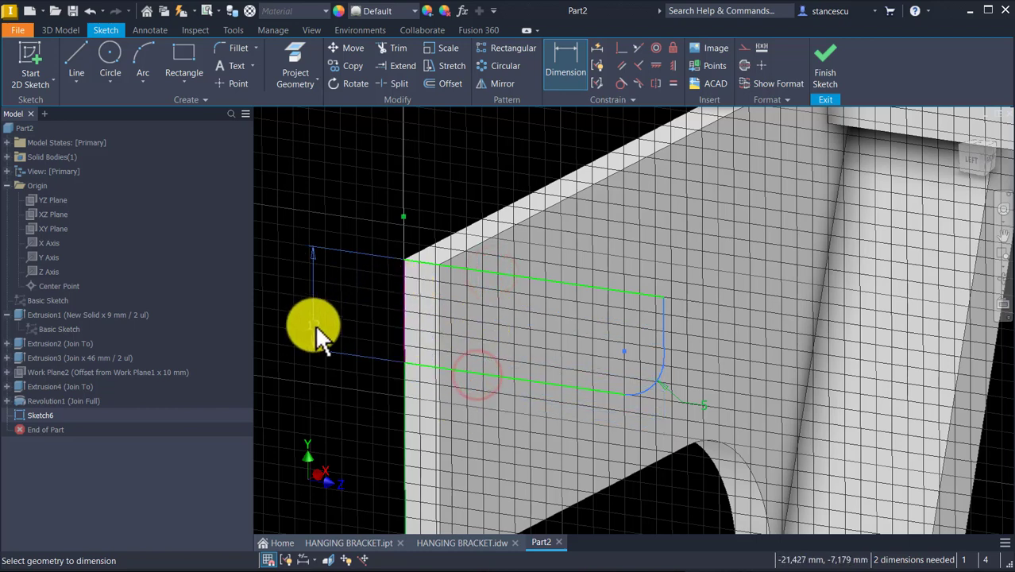
{"action": "left_click", "coordinate": [316, 316]}
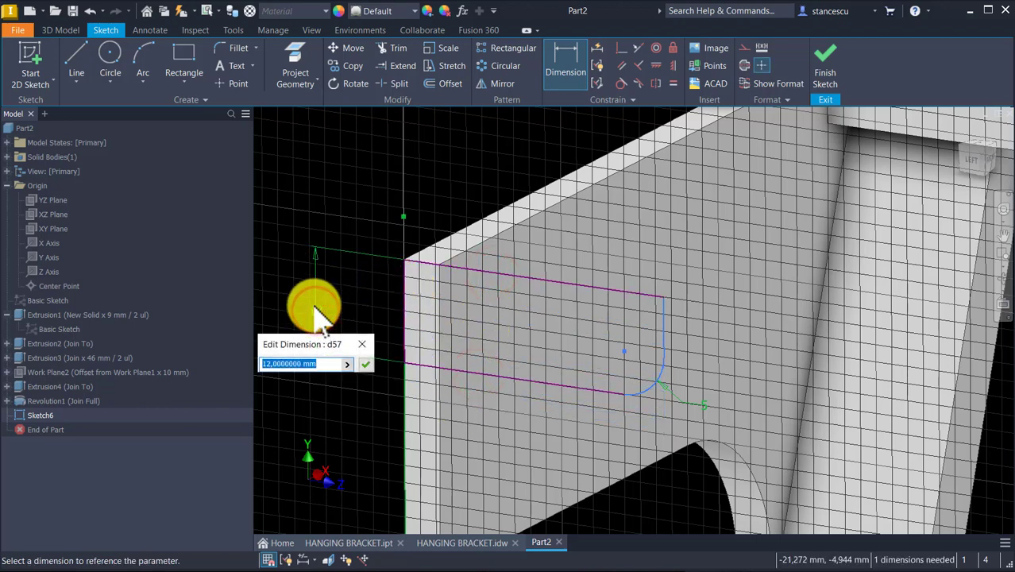
{"action": "key", "text": "Return"}
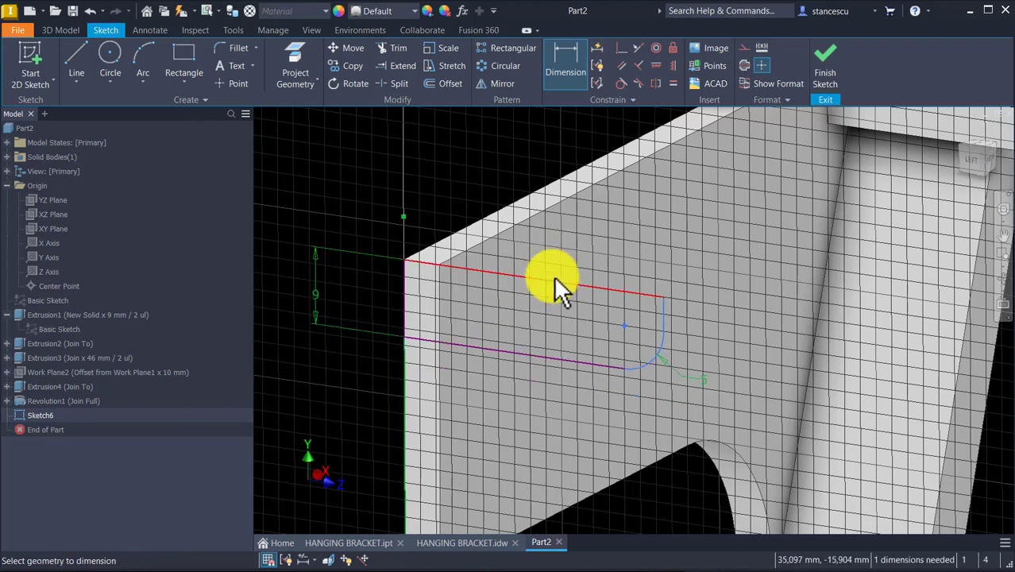
- Dimension the profile's upper horizontal line to 47/2 mm and finish the sketch
{"action": "left_click", "coordinate": [555, 279]}
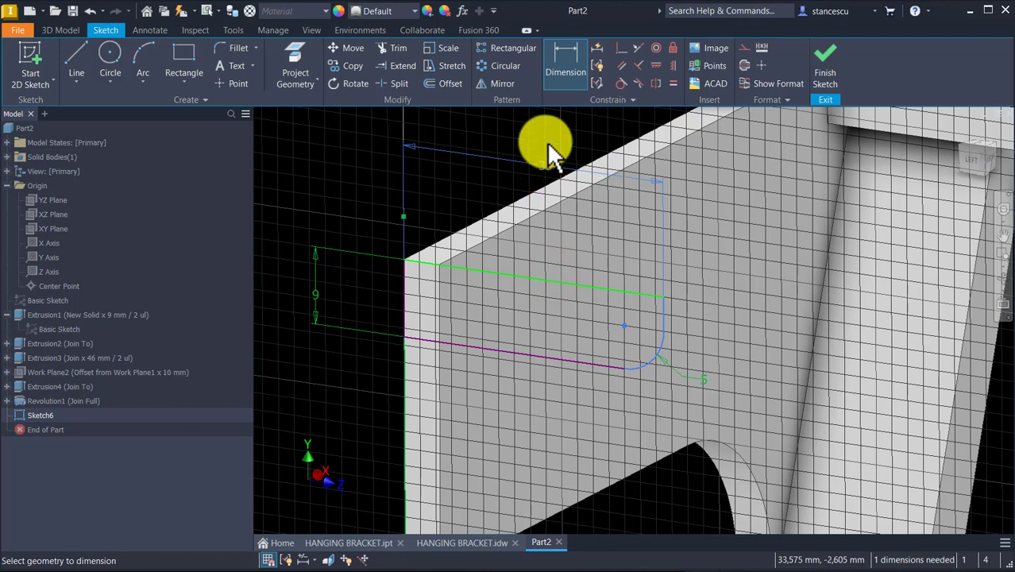
{"action": "left_click", "coordinate": [540, 148]}
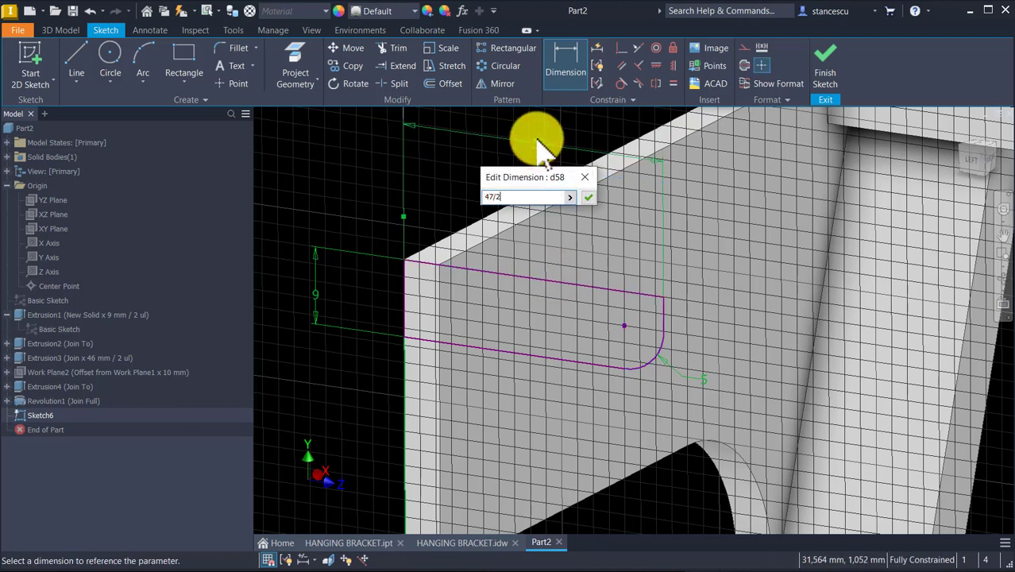
{"action": "key", "text": "Return"}
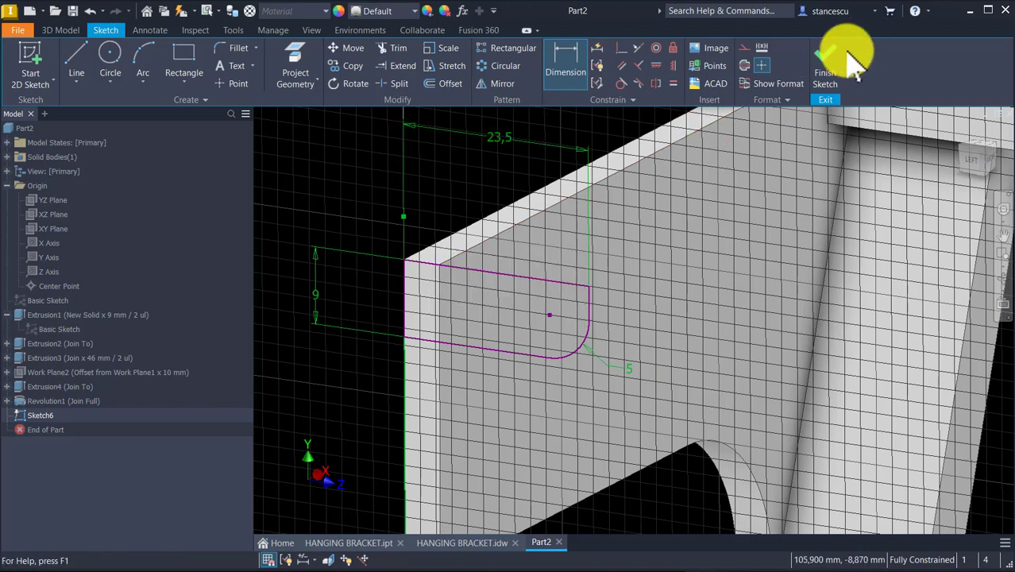
{"action": "left_click", "coordinate": [823, 60]}
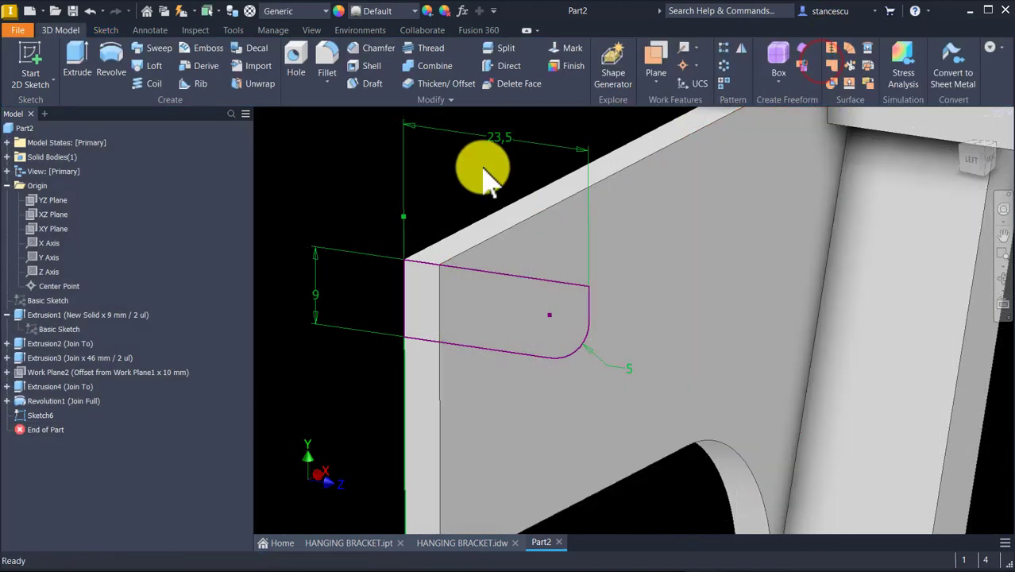
- Extrude the profile in the flipped direction up to the long face of the arm beneath the top plate, joined to the solid
{"action": "left_click", "coordinate": [76, 60]}
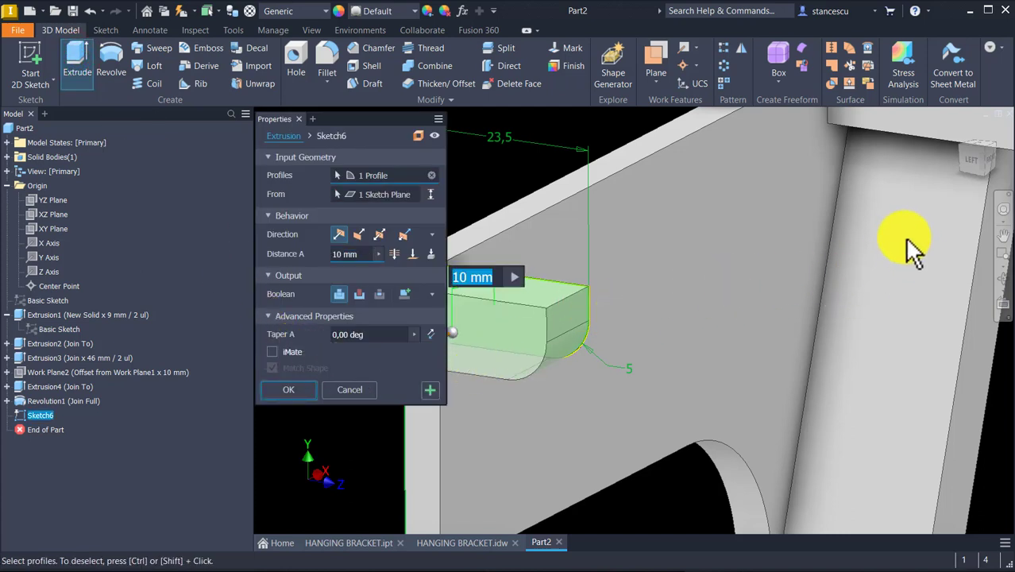
{"action": "scroll", "coordinate": [874, 222], "scroll_direction": "up", "scroll_amount": 3}
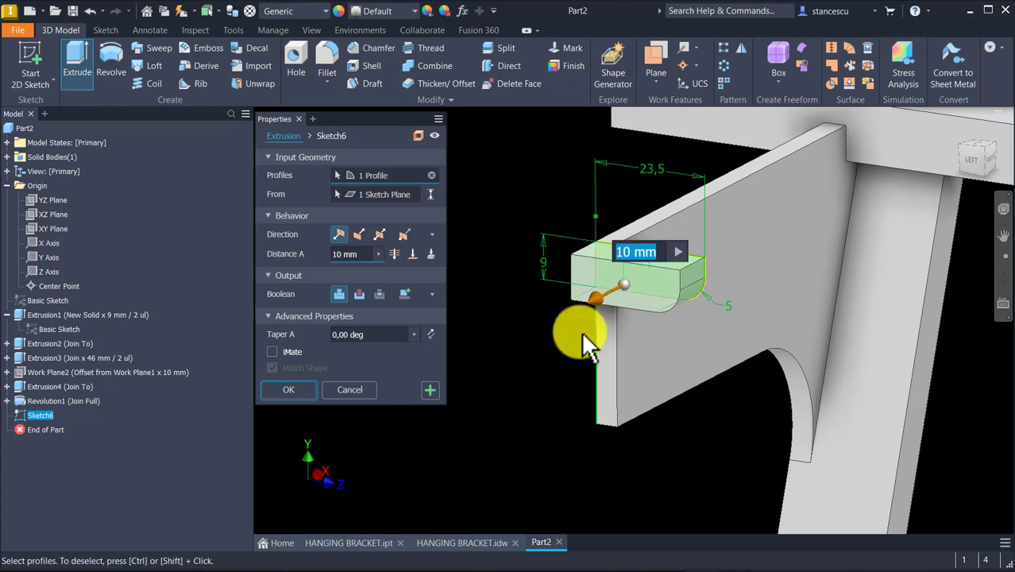
{"action": "left_click", "coordinate": [360, 234]}
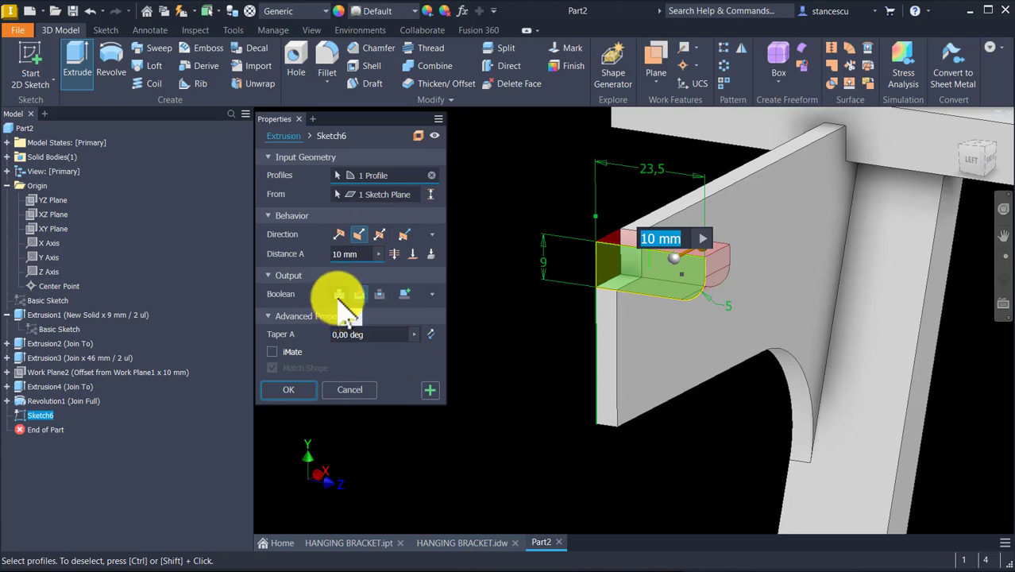
{"action": "left_click", "coordinate": [340, 294]}
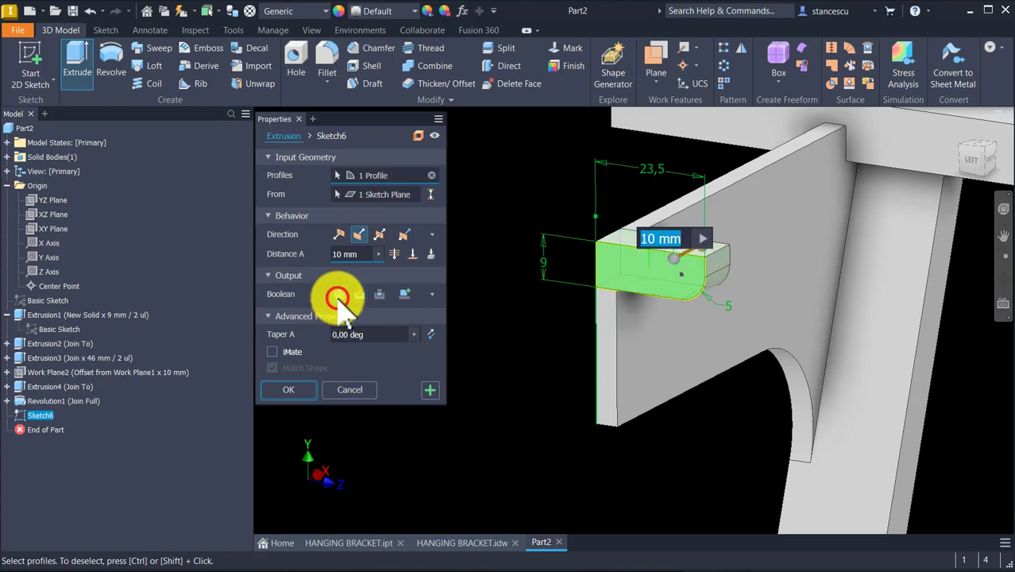
{"action": "left_click", "coordinate": [413, 253]}
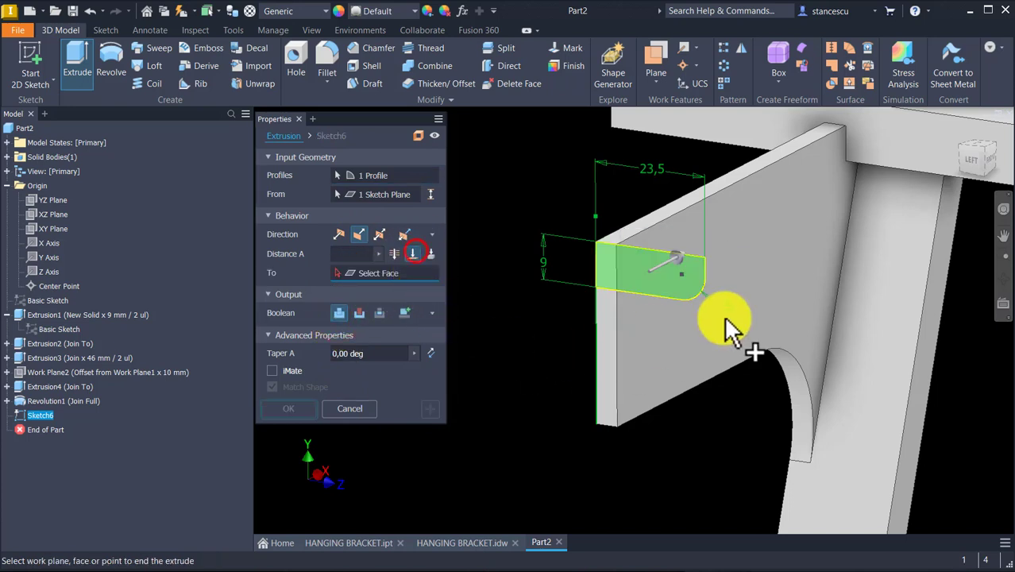
{"action": "left_click", "coordinate": [897, 295]}
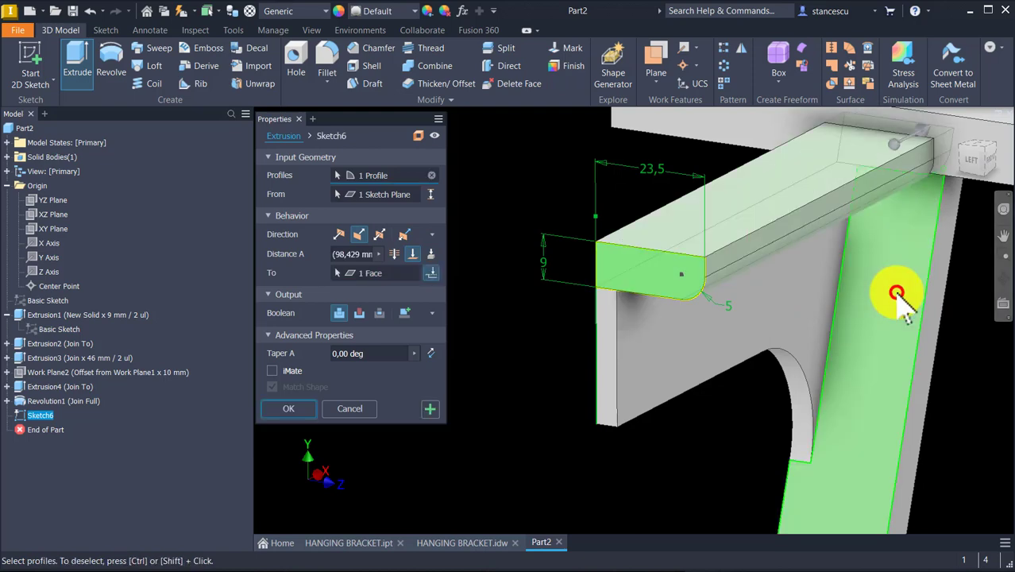
{"action": "middle_click_drag", "start_coordinate": [852, 342], "coordinate": [663, 322], "text": "shift"}
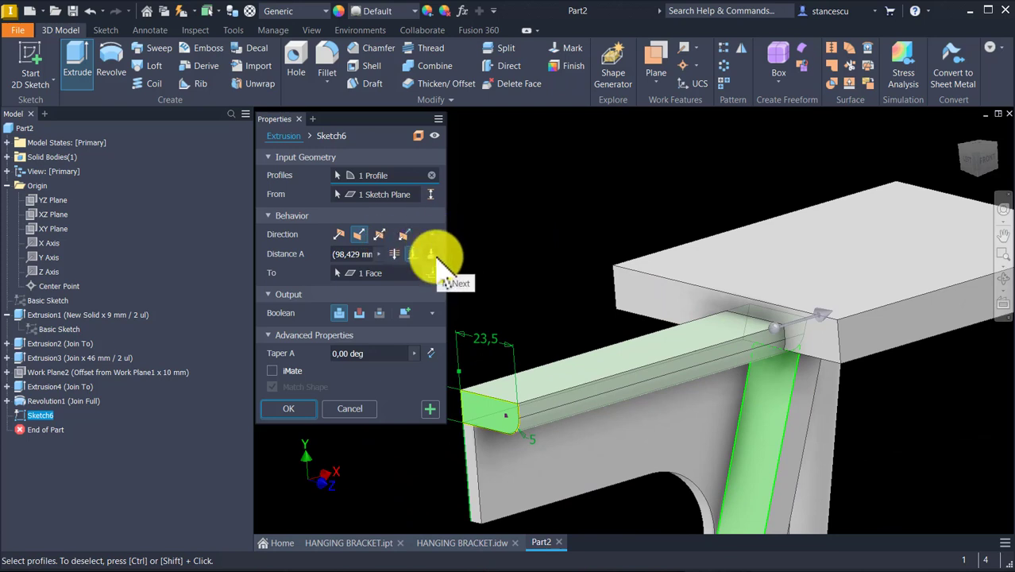
{"action": "left_click", "coordinate": [431, 254]}
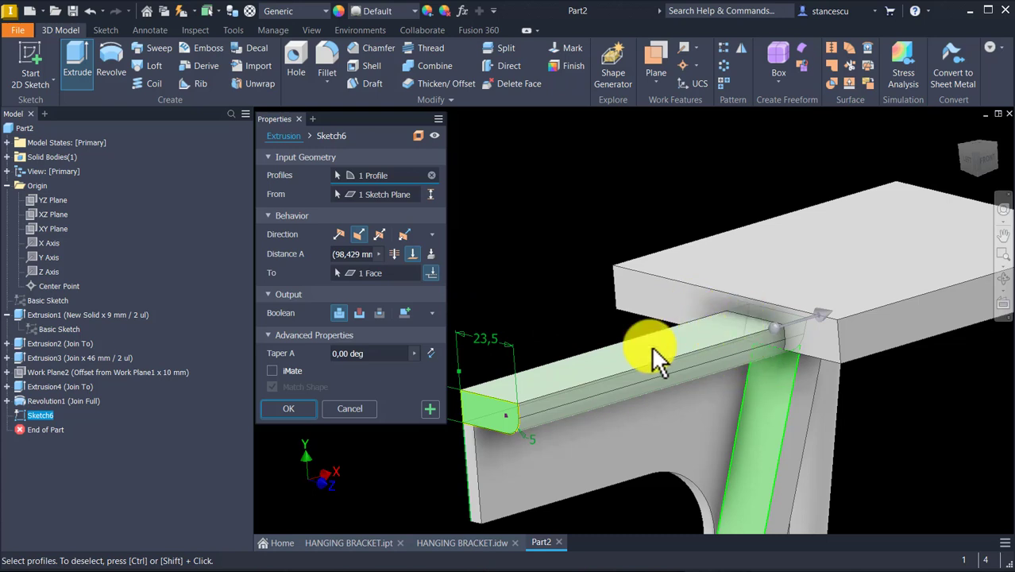
{"action": "left_click", "coordinate": [308, 409]}
- Fillet the inner edge where the new beam's underside meets the web
{"action": "middle_click_drag", "start_coordinate": [432, 281], "coordinate": [580, 167], "text": "shift"}
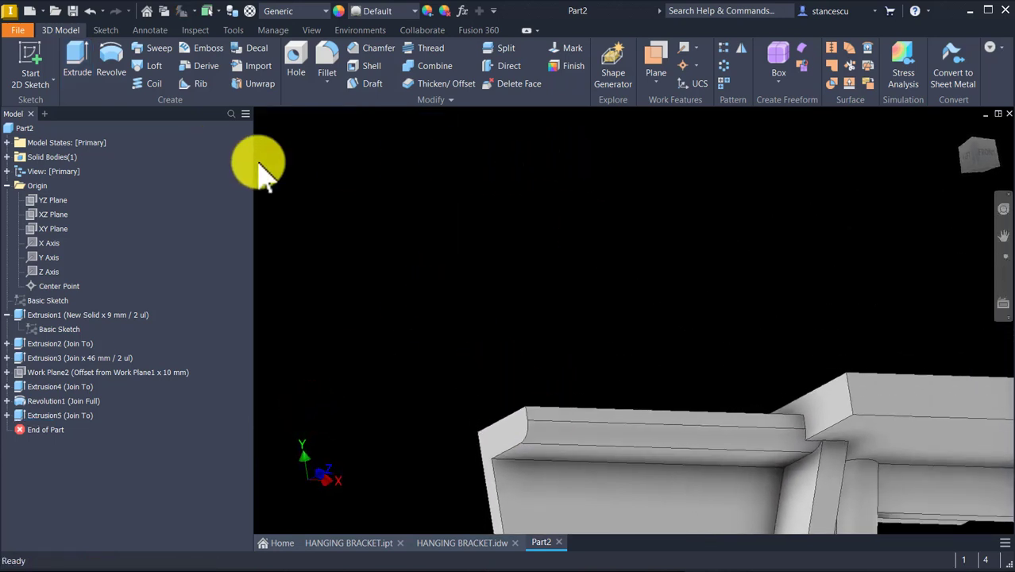
{"action": "left_click", "coordinate": [608, 464]}
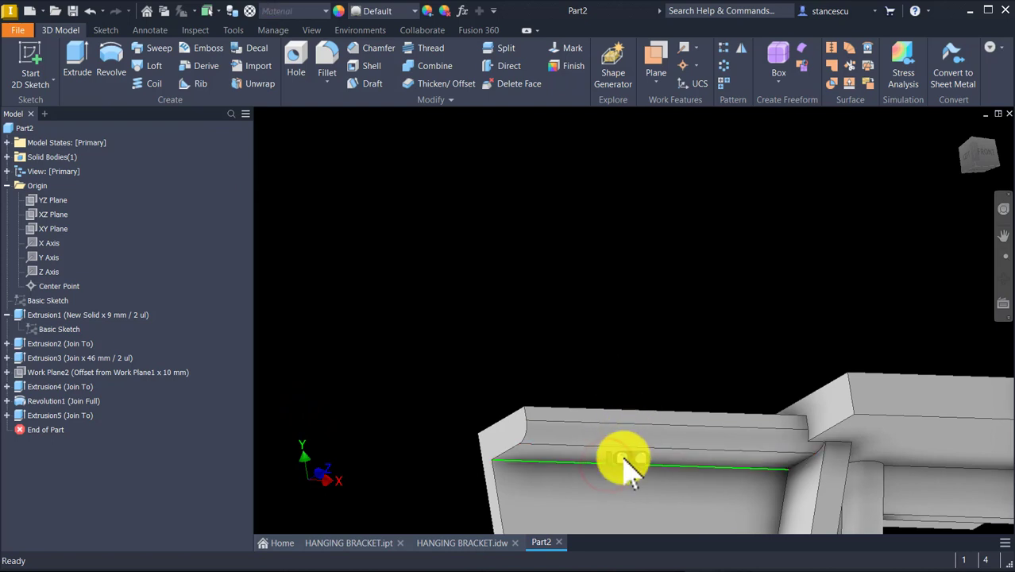
{"action": "key", "text": "f"}
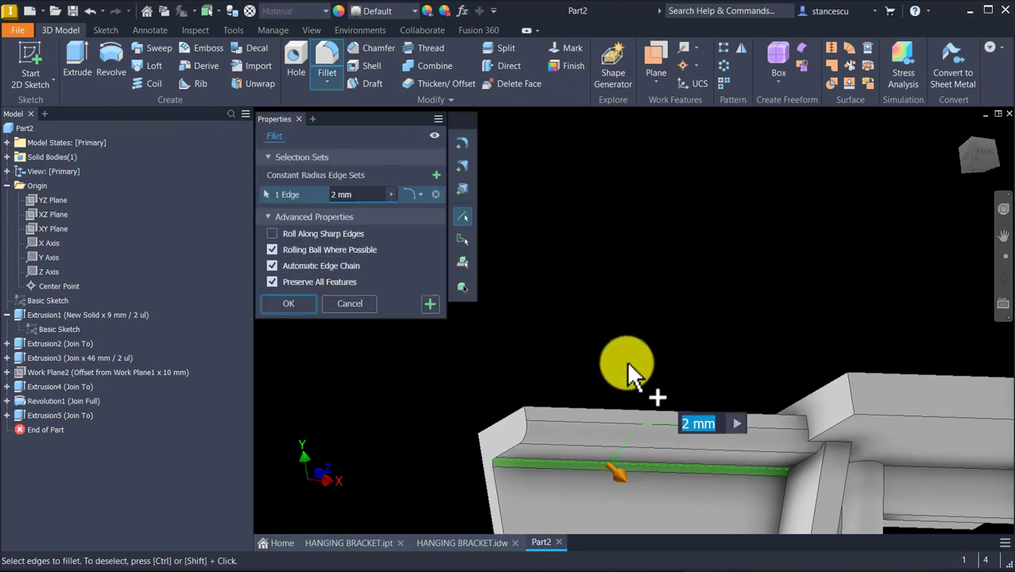
{"action": "key", "text": "Return"}
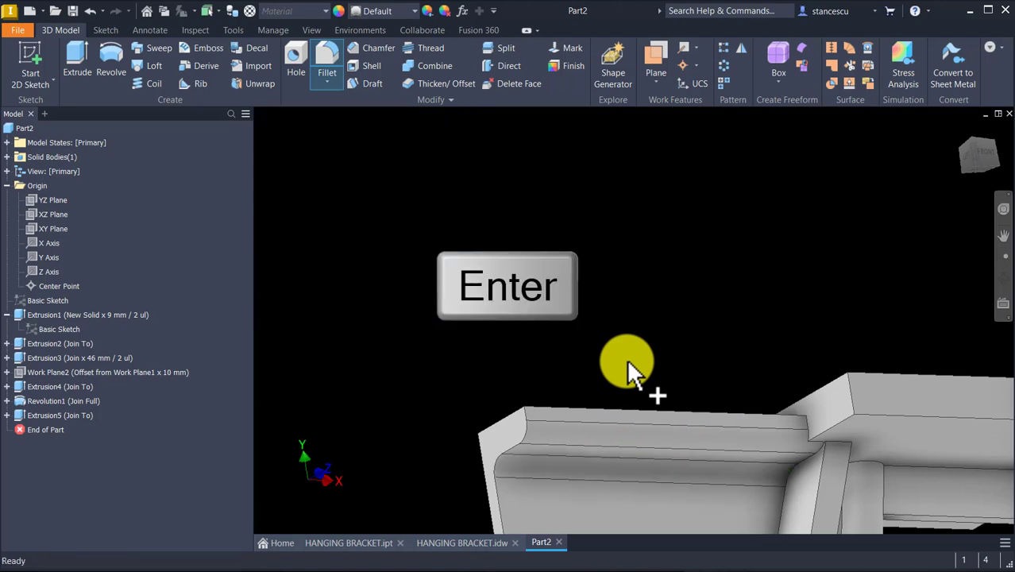
- Examine the finished bracket in HANGING BRACKET.ipt, focusing on the sloping arm and its junction with the top plate and upper beam
{"action": "middle_click_drag", "start_coordinate": [624, 363], "coordinate": [715, 252], "text": "shift"}
{"action": "key", "text": "F6"}
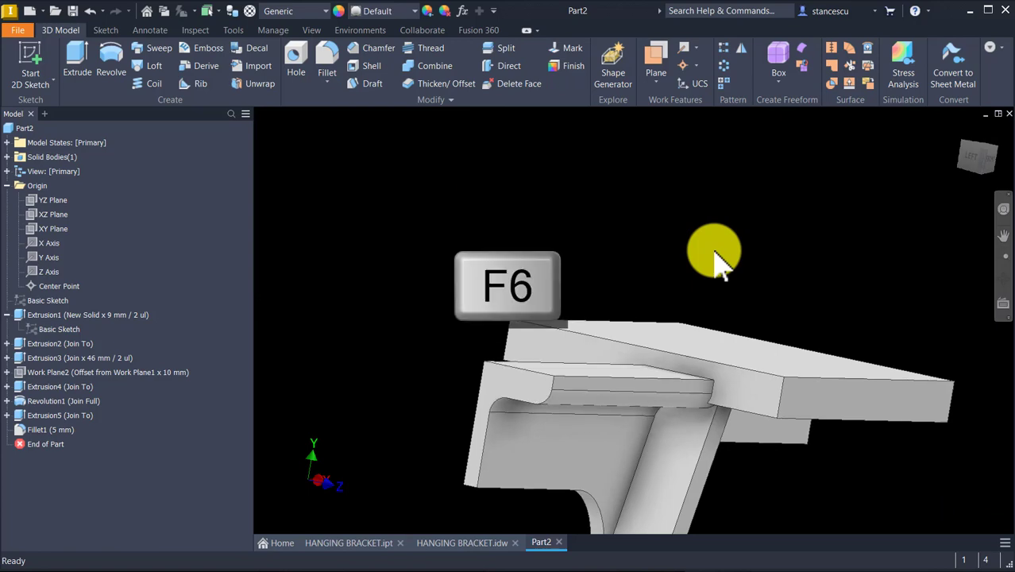
{"action": "left_click", "coordinate": [466, 543]}
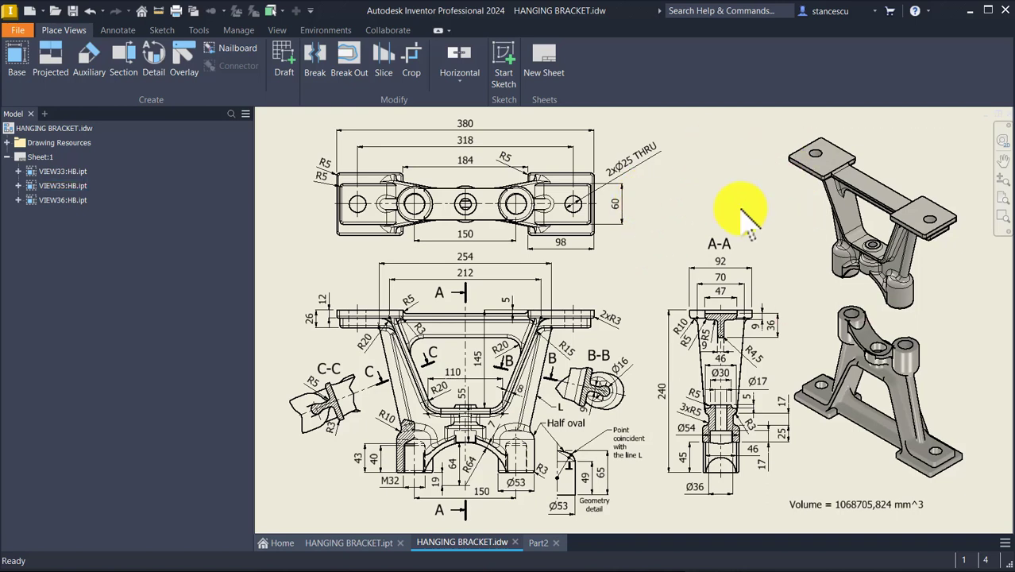
{"action": "left_click", "coordinate": [335, 543]}
{"action": "middle_click_drag", "start_coordinate": [848, 306], "coordinate": [592, 428], "text": "shift"}
{"action": "middle_click_drag", "start_coordinate": [593, 252], "coordinate": [584, 335], "text": "shift"}
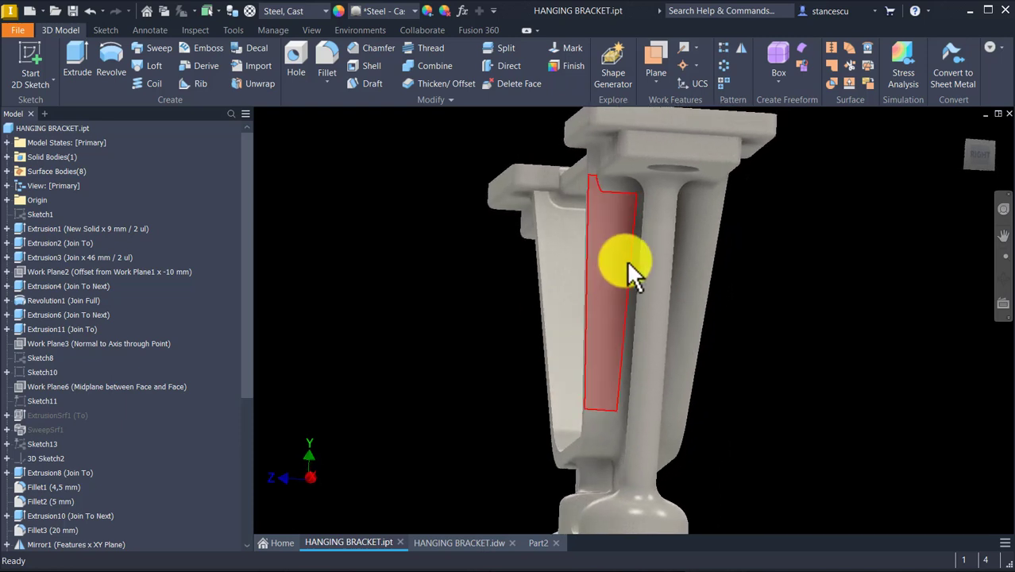
{"action": "middle_click_drag", "start_coordinate": [627, 261], "coordinate": [559, 426], "text": "shift"}
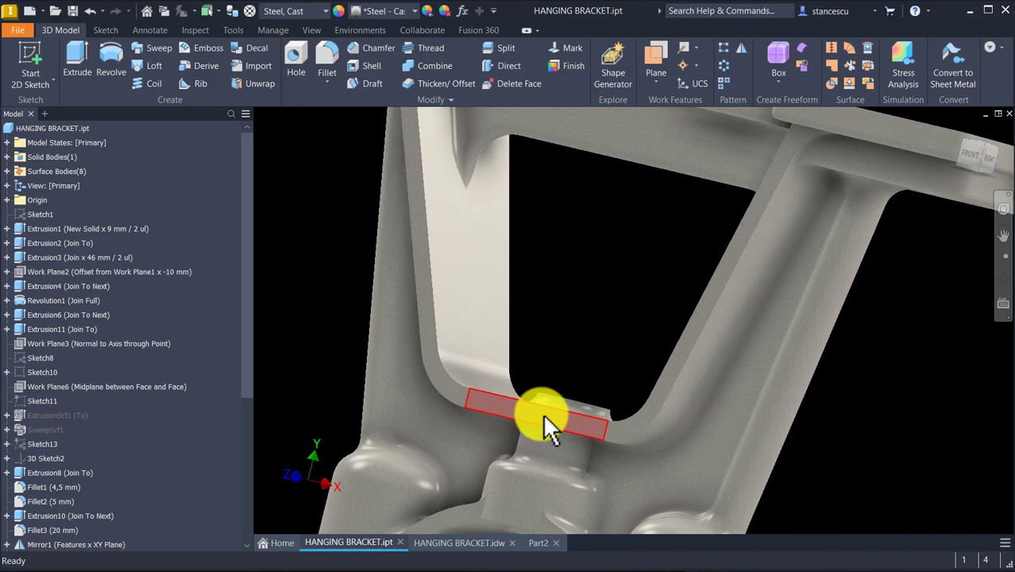
{"action": "middle_click_drag", "start_coordinate": [542, 413], "coordinate": [645, 396], "text": "shift"}
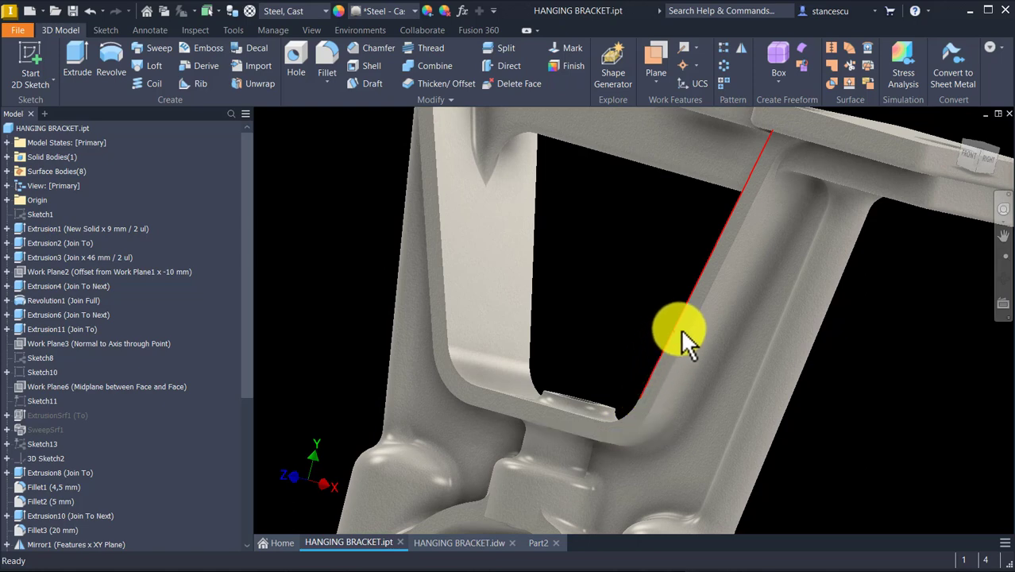
{"action": "middle_click_drag", "start_coordinate": [759, 180], "coordinate": [690, 256], "text": "shift"}
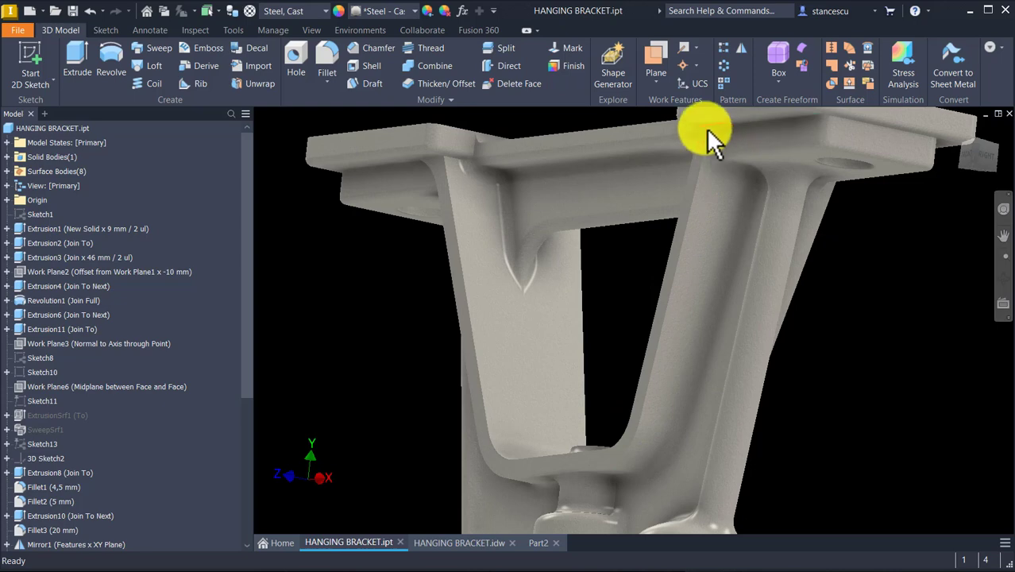
{"action": "middle_click_drag", "start_coordinate": [688, 221], "coordinate": [739, 163], "text": "shift"}
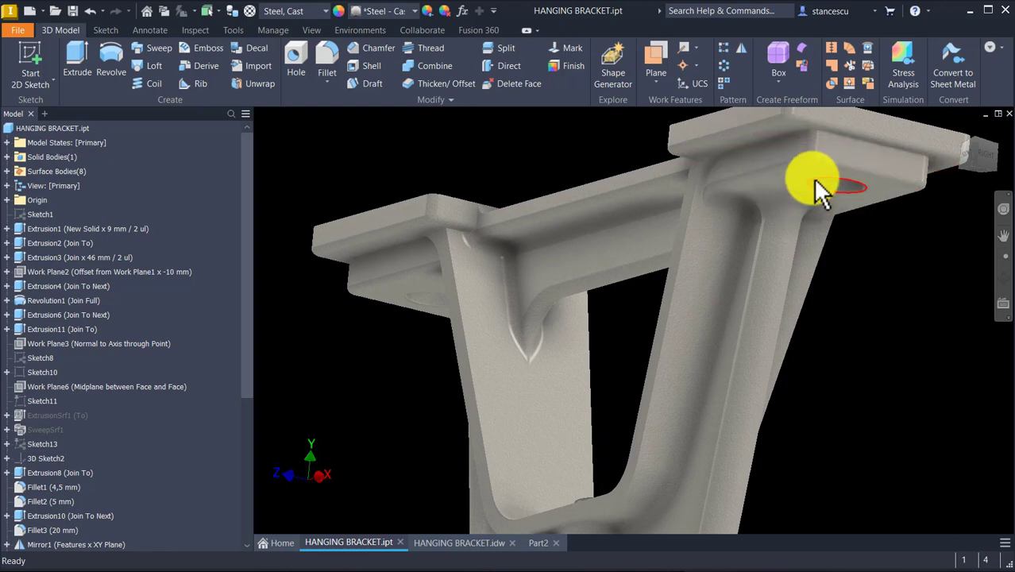
{"action": "middle_click_drag", "start_coordinate": [794, 166], "coordinate": [700, 180], "text": "shift"}
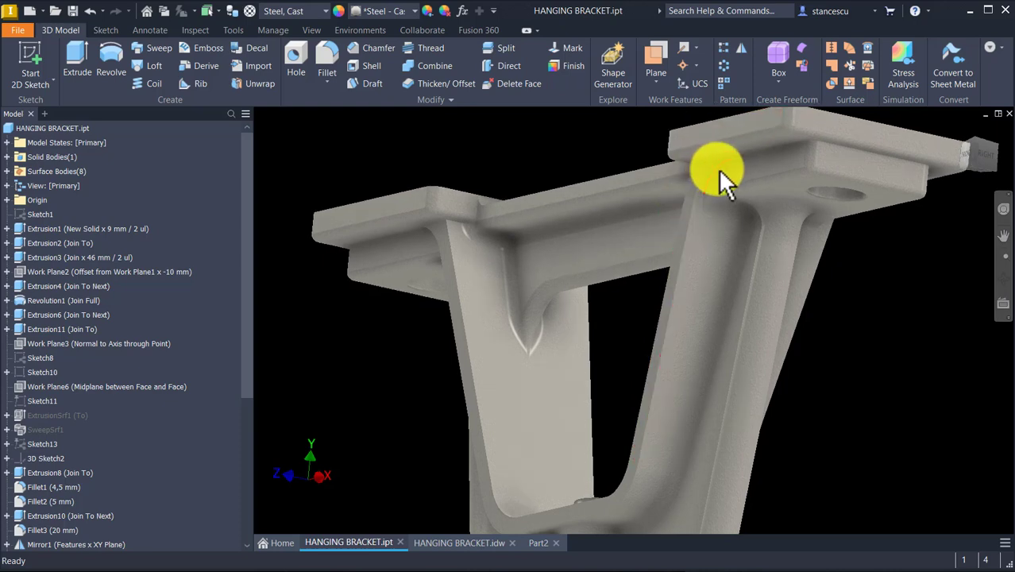
{"action": "middle_click_drag", "start_coordinate": [731, 152], "coordinate": [445, 536], "text": "shift"}
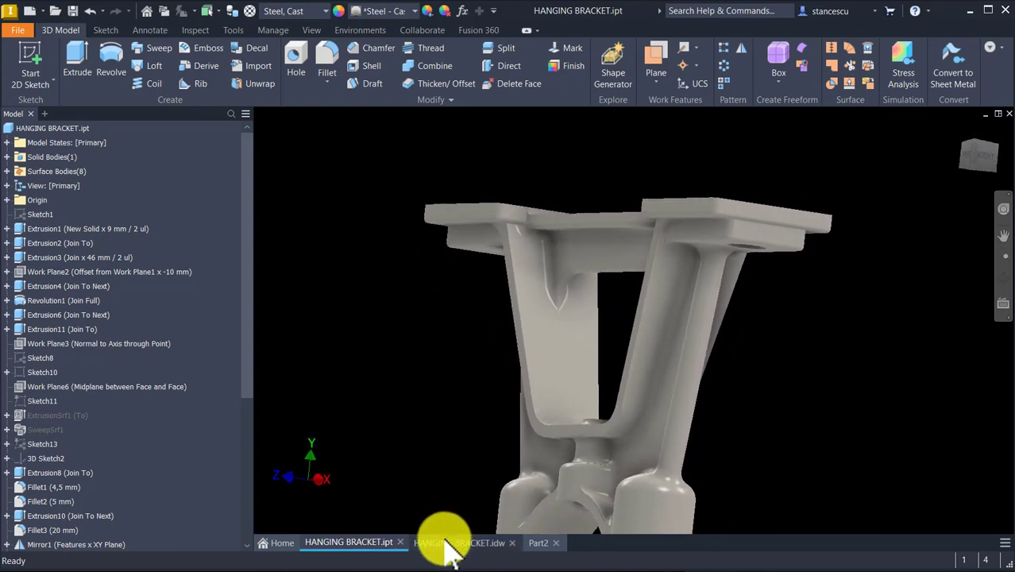
- Examine section A-A and the isometric views in HANGING BRACKET.idw for the sloping arm's widths
{"action": "left_click", "coordinate": [447, 546]}
{"action": "scroll", "coordinate": [657, 273], "scroll_direction": "up", "scroll_amount": 5}
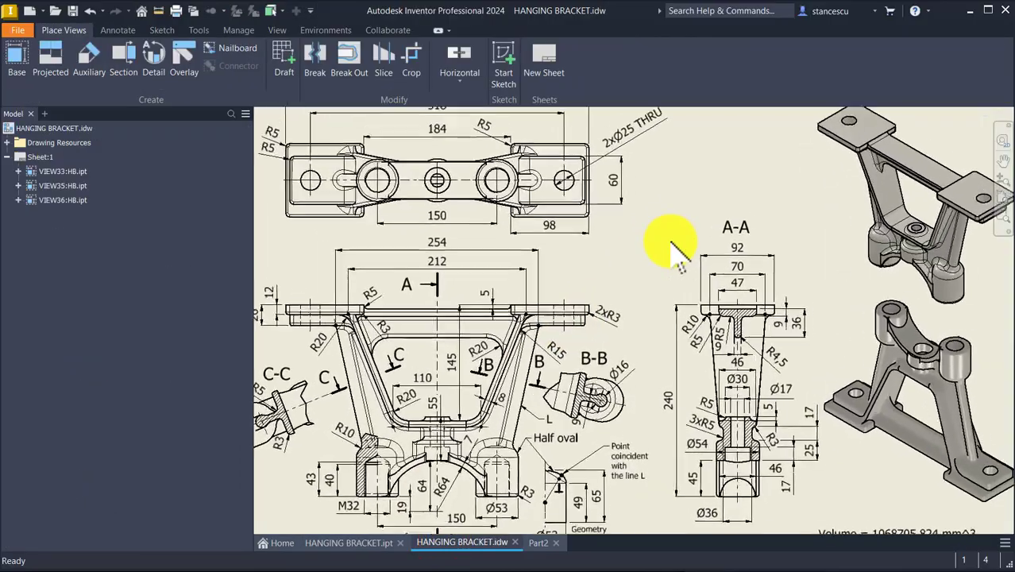
{"action": "scroll", "coordinate": [699, 270], "scroll_direction": "up", "scroll_amount": 4}
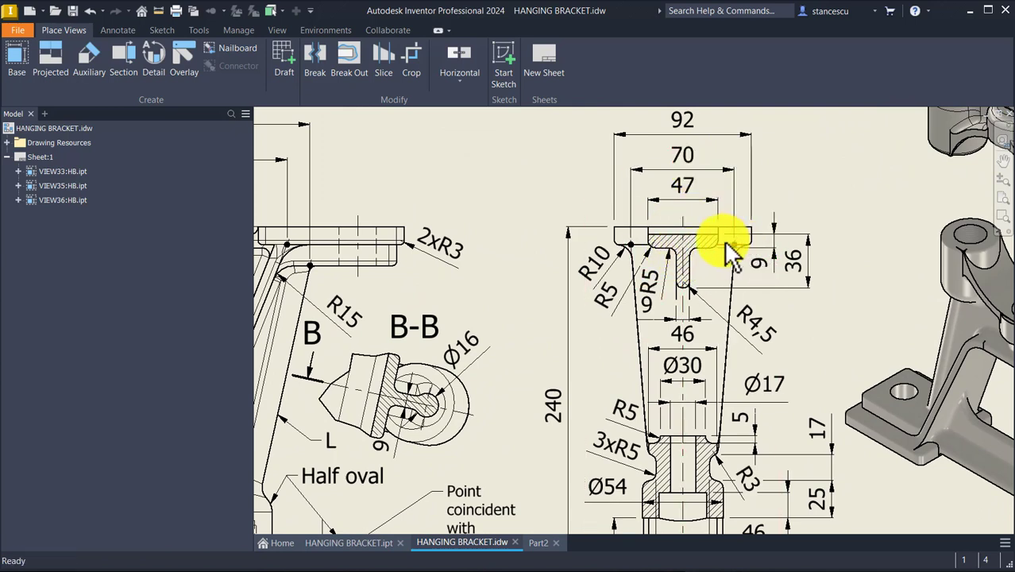
{"action": "scroll", "coordinate": [767, 332], "scroll_direction": "down", "scroll_amount": 3}
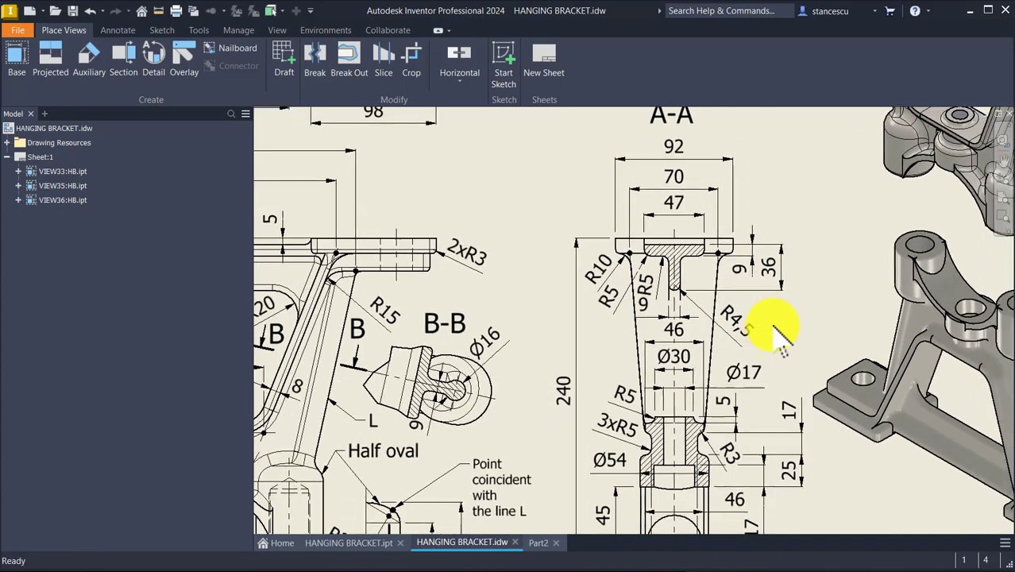
{"action": "scroll", "coordinate": [617, 419], "scroll_direction": "up", "scroll_amount": 3}
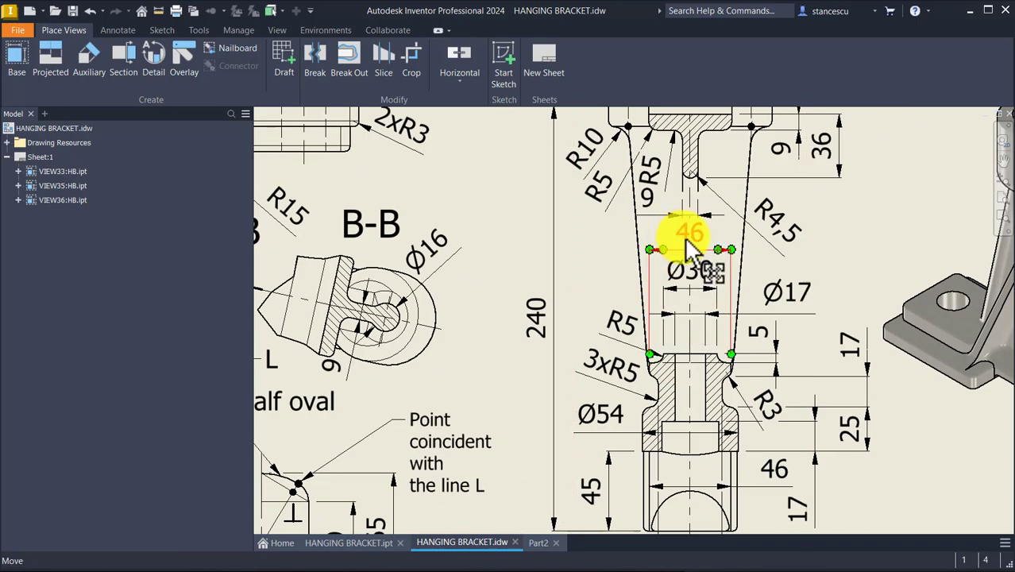
{"action": "scroll", "coordinate": [703, 223], "scroll_direction": "down", "scroll_amount": 4}
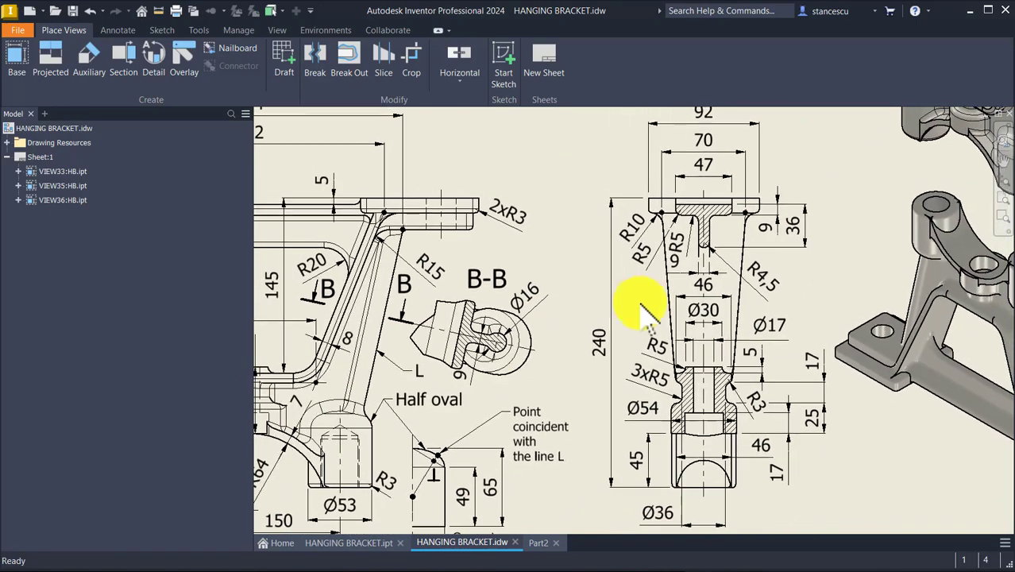
{"action": "mouse_move", "coordinate": [945, 353]}
{"action": "middle_mouse_down"}
{"action": "mouse_move", "coordinate": [910, 362]}
{"action": "mouse_move", "coordinate": [869, 344]}
{"action": "middle_mouse_up"}
{"action": "middle_click_drag", "start_coordinate": [876, 227], "coordinate": [845, 344]}
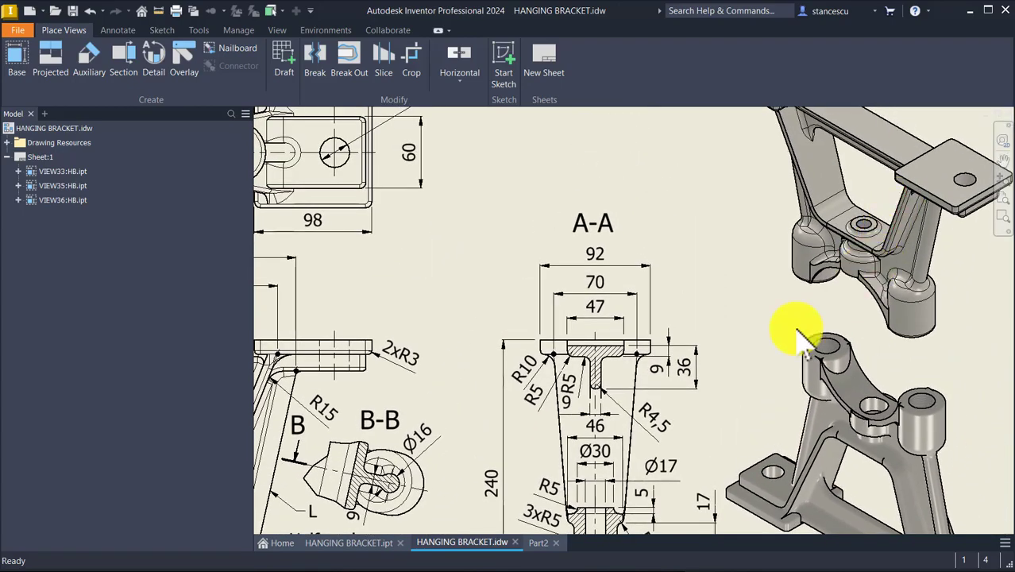
- Examine the front view in HANGING BRACKET.idw for the arm's end points, slope and thickness
{"action": "scroll", "coordinate": [453, 329], "scroll_direction": "down", "scroll_amount": 1}
{"action": "middle_click_drag", "start_coordinate": [438, 330], "coordinate": [524, 280]}
{"action": "middle_click_drag", "start_coordinate": [429, 326], "coordinate": [489, 289]}
{"action": "middle_click_drag", "start_coordinate": [399, 348], "coordinate": [426, 345]}
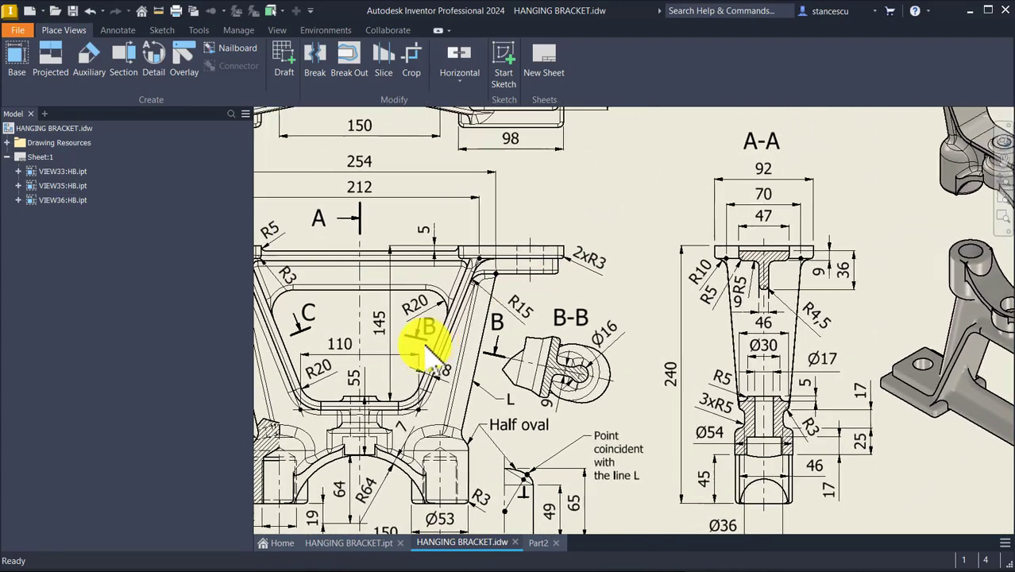
{"action": "mouse_move", "coordinate": [786, 158]}
{"action": "middle_mouse_down"}
{"action": "mouse_move", "coordinate": [807, 163]}
{"action": "mouse_move", "coordinate": [842, 212]}
{"action": "middle_mouse_up"}
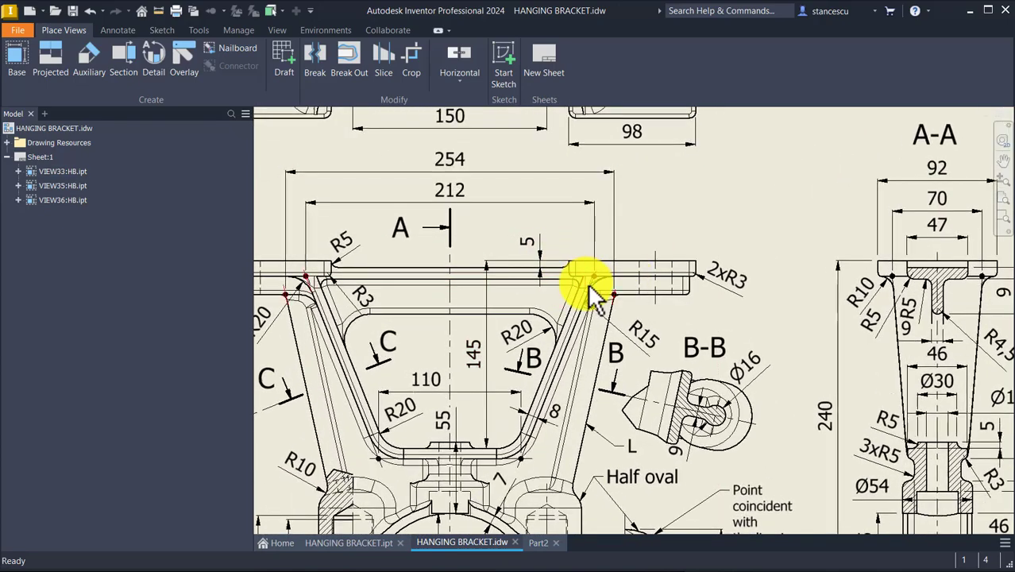
{"action": "scroll", "coordinate": [566, 327], "scroll_direction": "down", "scroll_amount": 1}
{"action": "scroll", "coordinate": [755, 214], "scroll_direction": "down", "scroll_amount": 1}
{"action": "scroll", "coordinate": [775, 207], "scroll_direction": "down", "scroll_amount": 3}
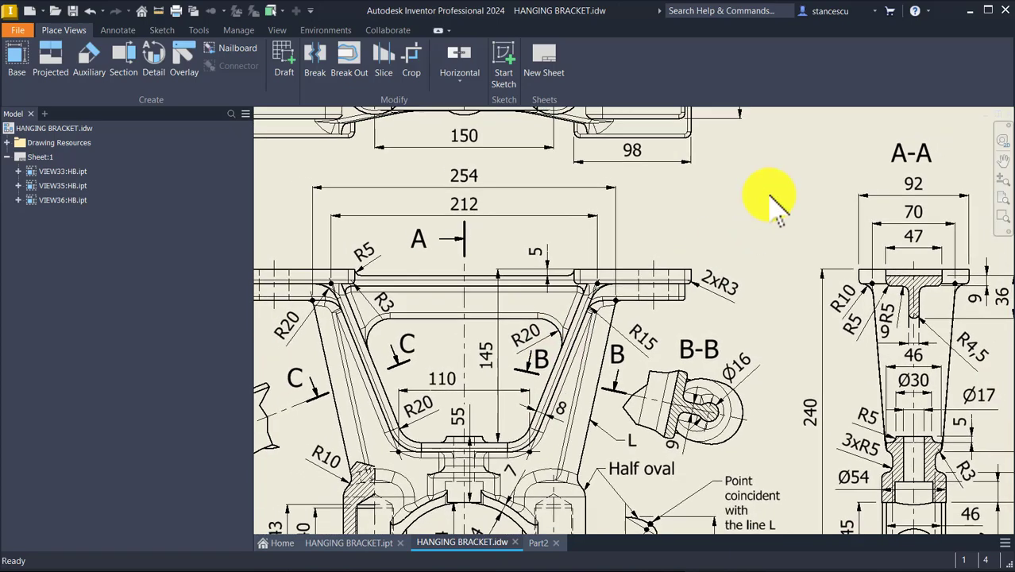
{"action": "scroll", "coordinate": [761, 214], "scroll_direction": "down", "scroll_amount": 2}
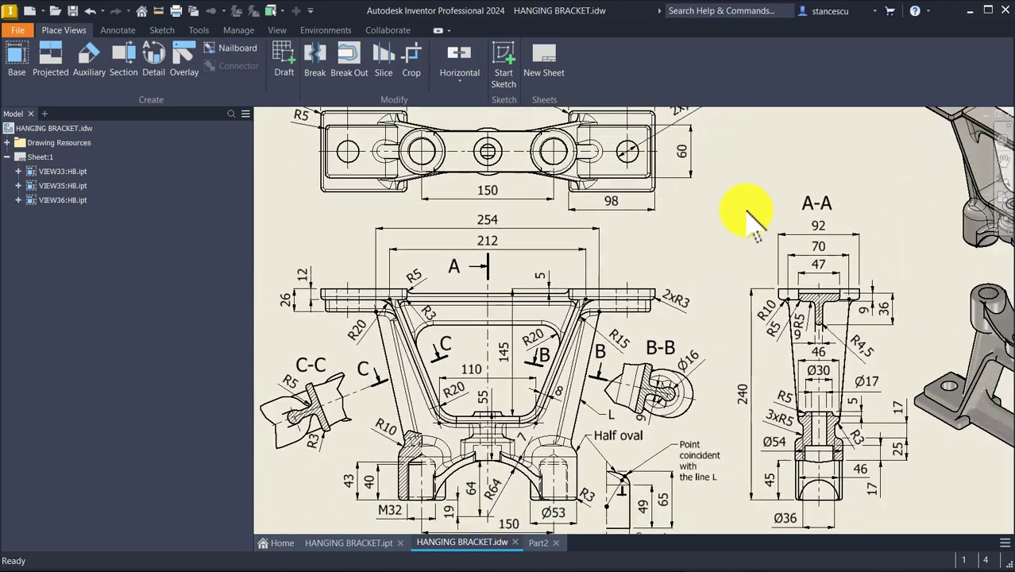
{"action": "key", "text": "Num_Lock"}
{"action": "scroll", "coordinate": [753, 219], "scroll_direction": "down", "scroll_amount": 1}
{"action": "scroll", "coordinate": [735, 211], "scroll_direction": "down", "scroll_amount": 1}
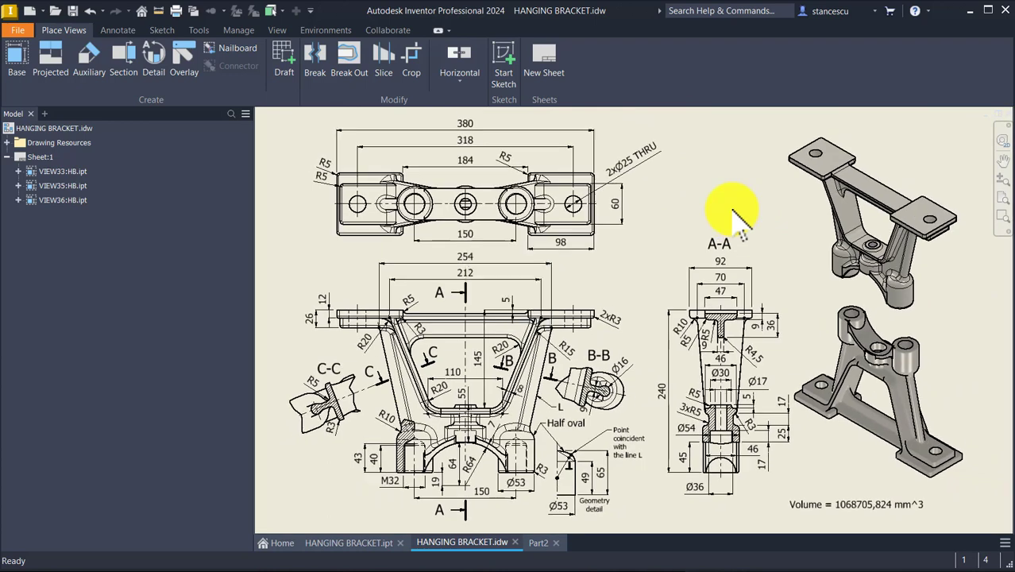
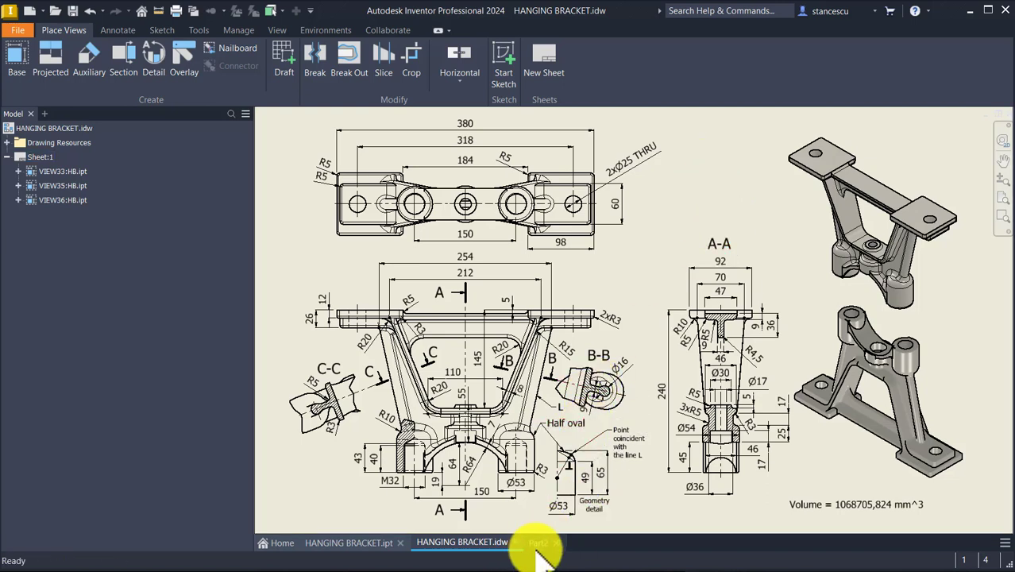
- In Part2, create a work plane normal to the arm's sloping inner edge through its upper endpoint
{"action": "left_click", "coordinate": [537, 544]}
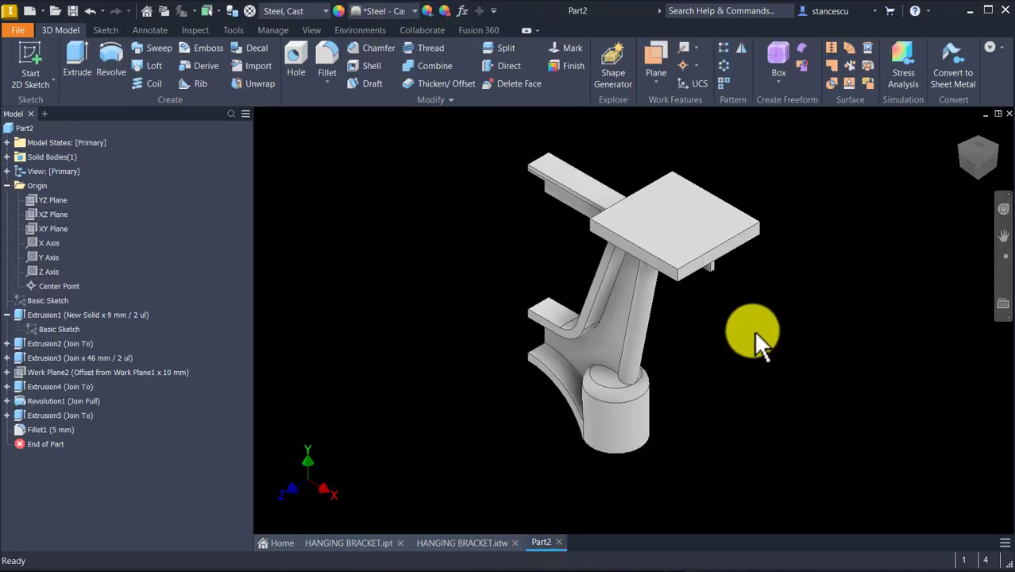
{"action": "middle_click_drag", "start_coordinate": [525, 422], "coordinate": [618, 286], "text": "shift"}
{"action": "scroll", "coordinate": [618, 285], "scroll_direction": "down", "scroll_amount": 2}
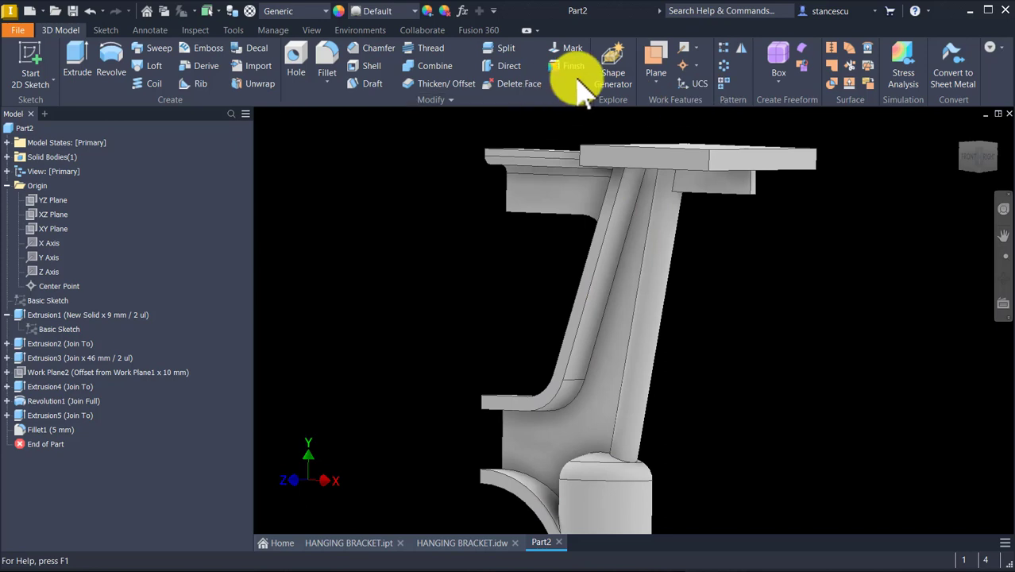
{"action": "left_click", "coordinate": [656, 54]}
{"action": "scroll", "coordinate": [593, 255], "scroll_direction": "down", "scroll_amount": 2}
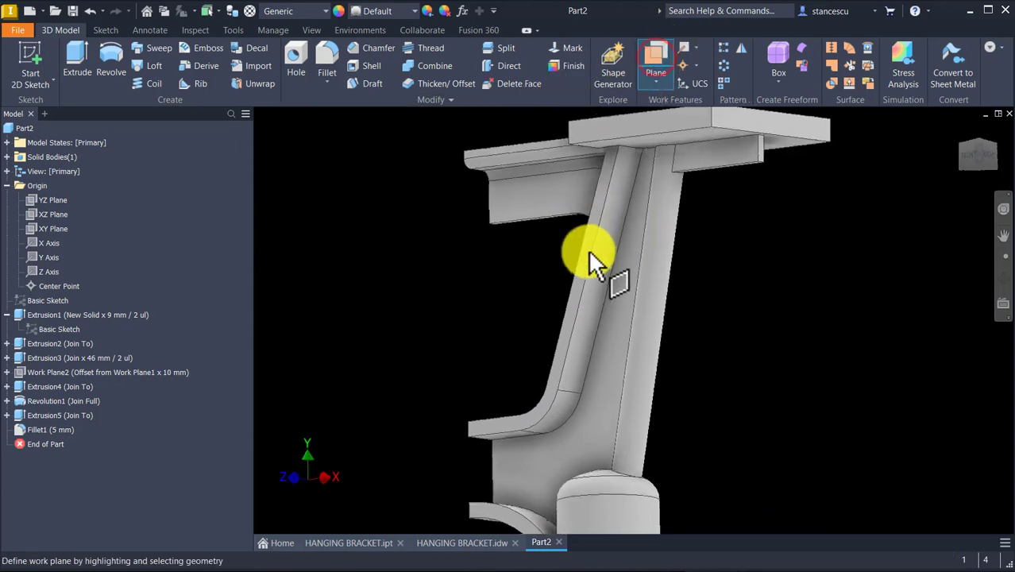
{"action": "left_click", "coordinate": [591, 240]}
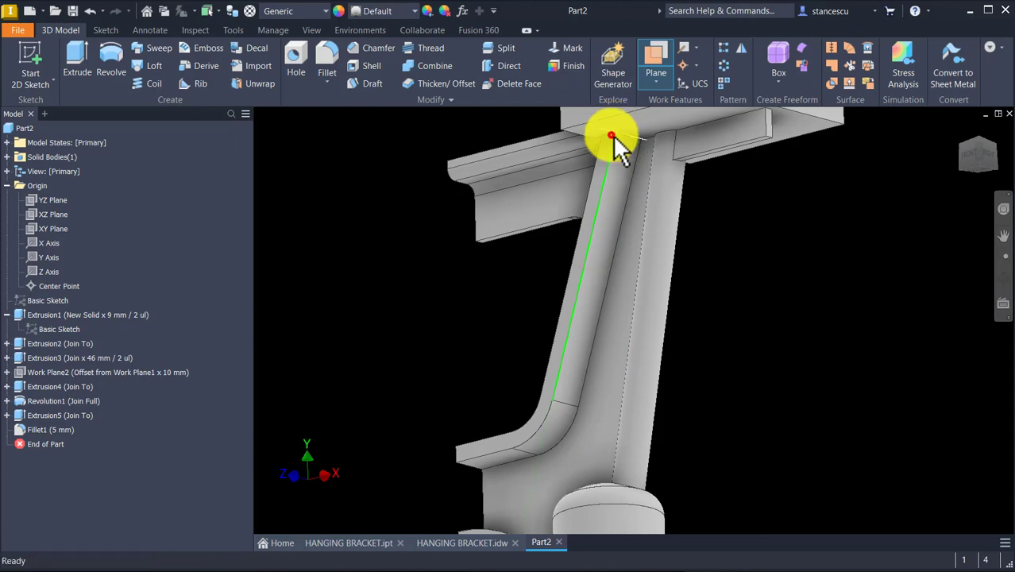
{"action": "left_click", "coordinate": [610, 136]}
- Start a sketch on the new work plane and slice the graphics at the sketch plane
{"action": "middle_click_drag", "start_coordinate": [608, 226], "coordinate": [832, 262], "text": "shift"}
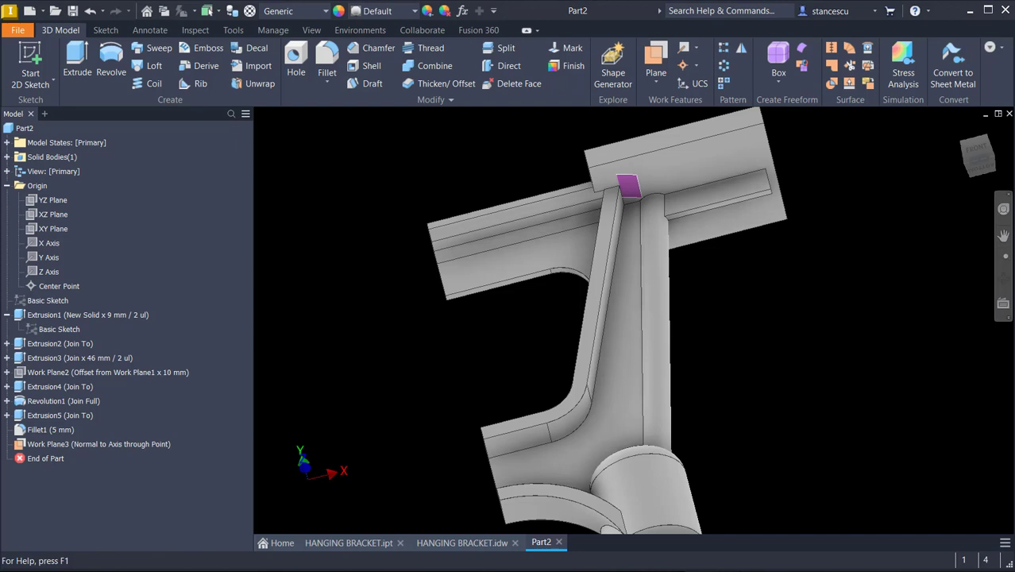
{"action": "left_click", "coordinate": [640, 192]}
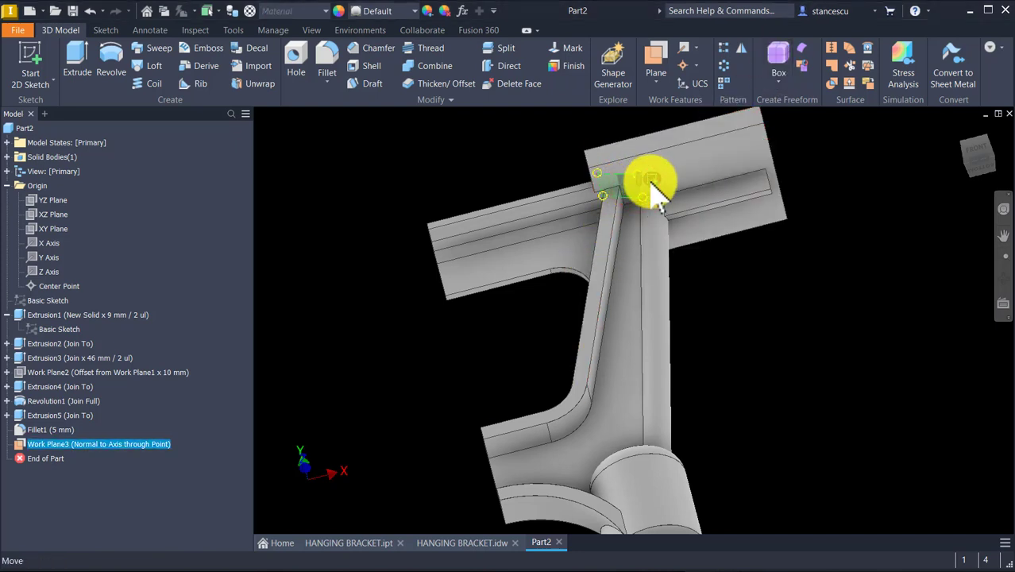
{"action": "left_click", "coordinate": [649, 181]}
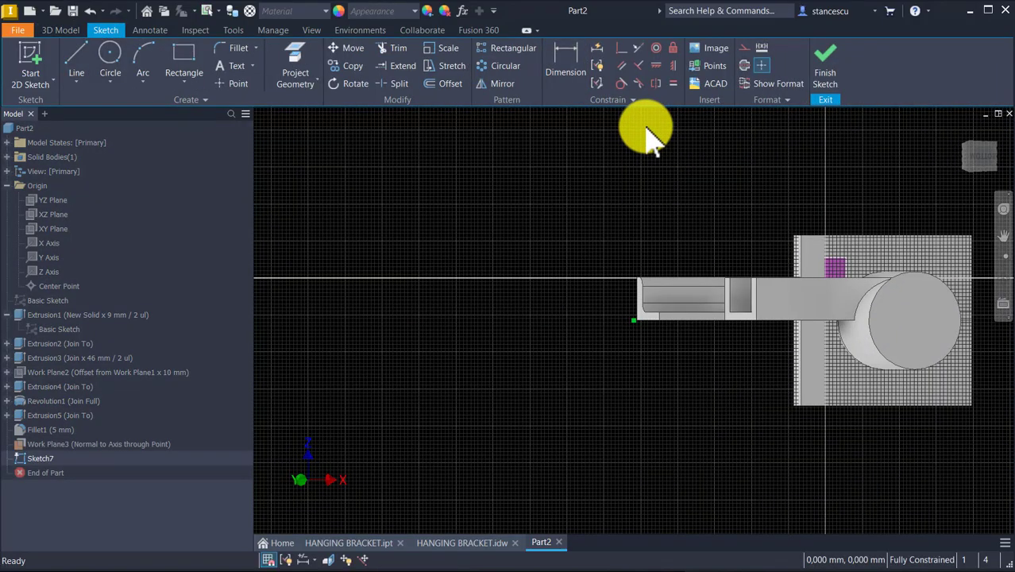
{"action": "key", "text": "F7"}
{"action": "mouse_move", "coordinate": [645, 127]}
{"action": "middle_mouse_down", "text": "shift"}
{"action": "mouse_move", "coordinate": [652, 109]}
{"action": "mouse_move", "coordinate": [732, 139]}
{"action": "mouse_move", "coordinate": [777, 202]}
{"action": "mouse_move", "coordinate": [789, 199]}
{"action": "mouse_move", "coordinate": [779, 186]}
{"action": "mouse_move", "coordinate": [535, 116]}
{"action": "middle_mouse_up", "text": "shift"}
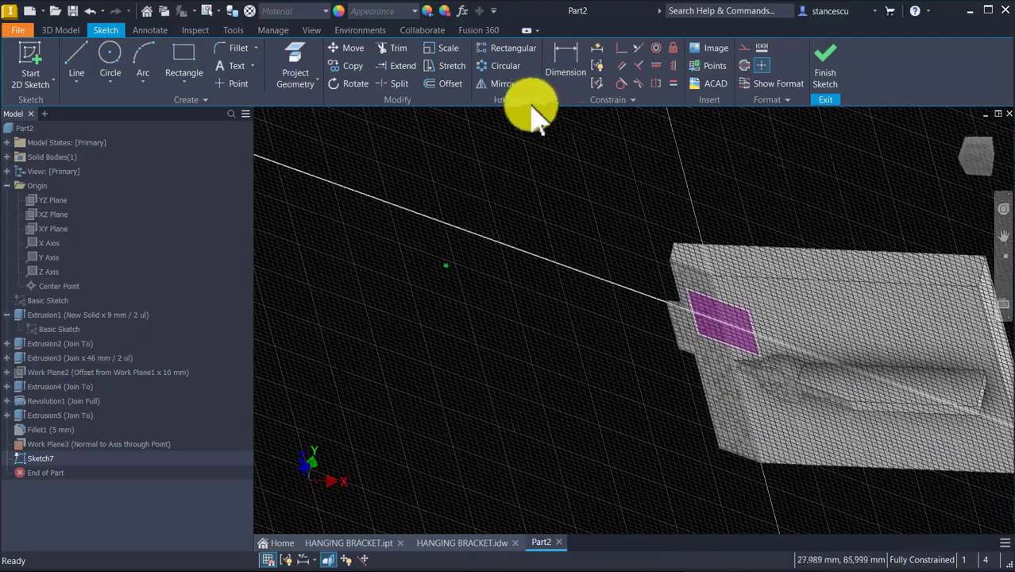
- Project the top plate's long side face and adjacent inner end face into the sketch
{"action": "left_click", "coordinate": [295, 64]}
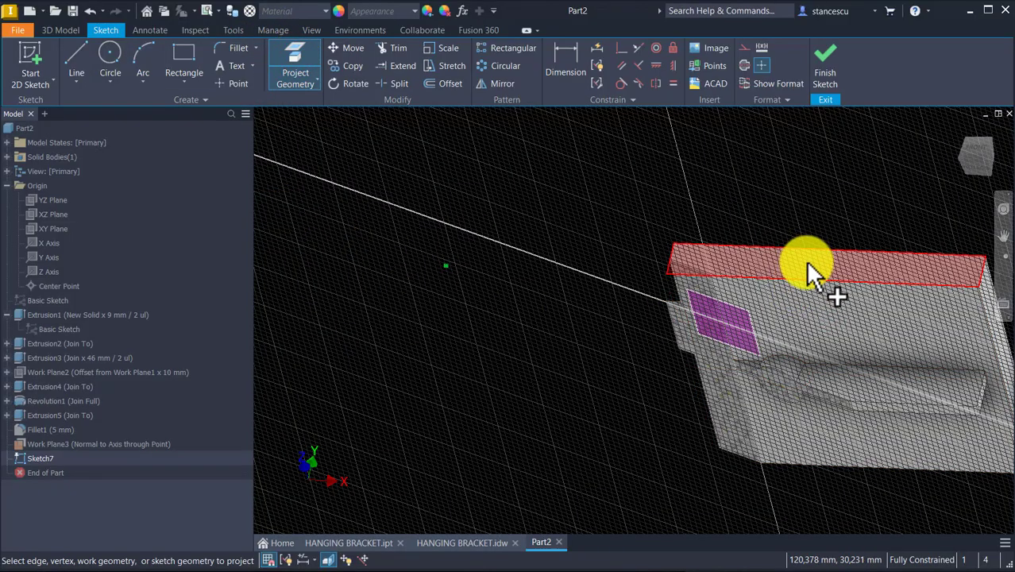
{"action": "middle_click_drag", "start_coordinate": [806, 265], "coordinate": [657, 125], "text": "shift"}
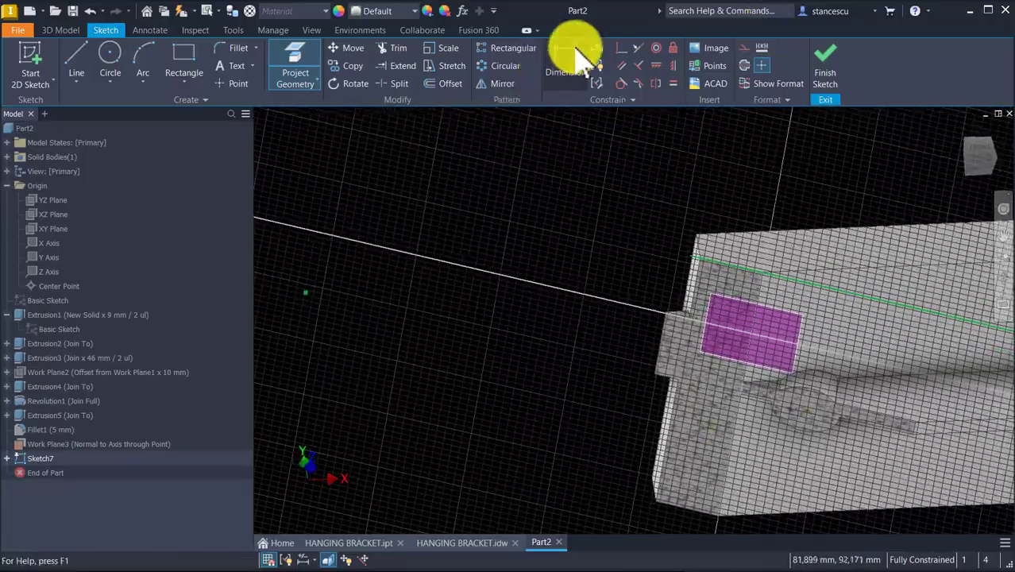
{"action": "middle_click_drag", "start_coordinate": [457, 207], "coordinate": [357, 194], "text": "shift"}
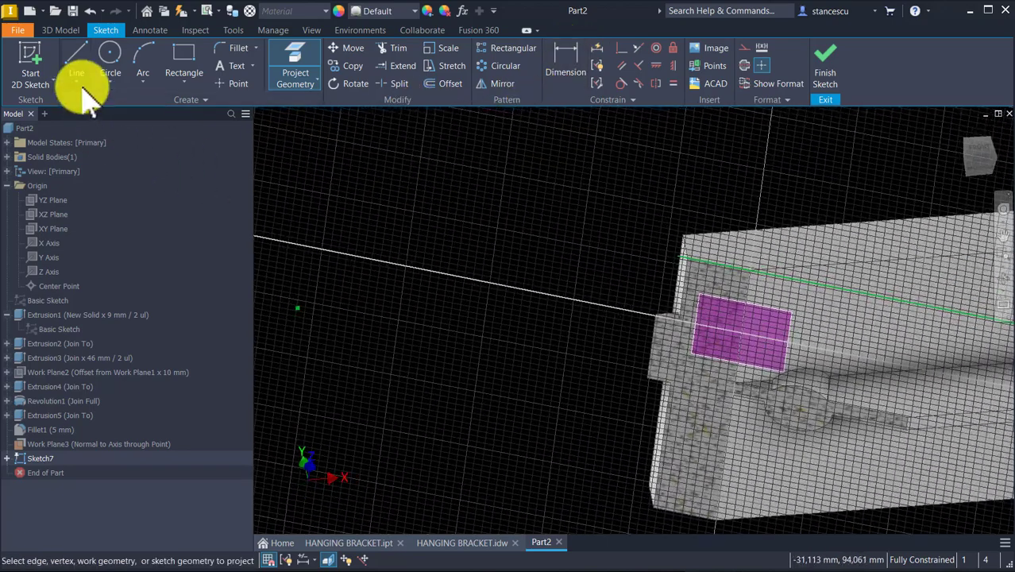
- Draw a line about 18 mm long above the arm's upper end, parallel to the projected long edge of the top plate
{"action": "left_click", "coordinate": [77, 58]}
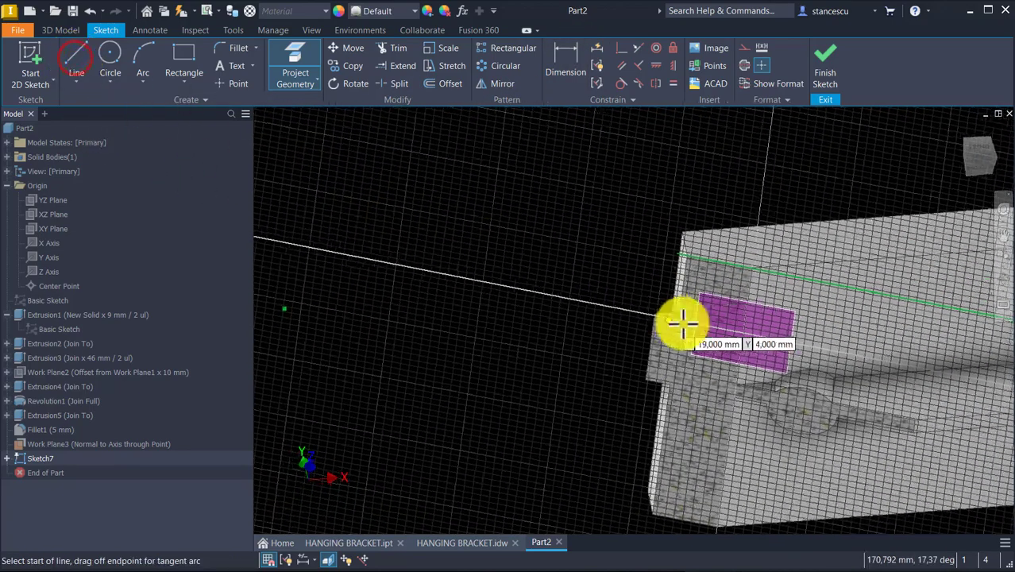
{"action": "scroll", "coordinate": [682, 313], "scroll_direction": "up", "scroll_amount": 2}
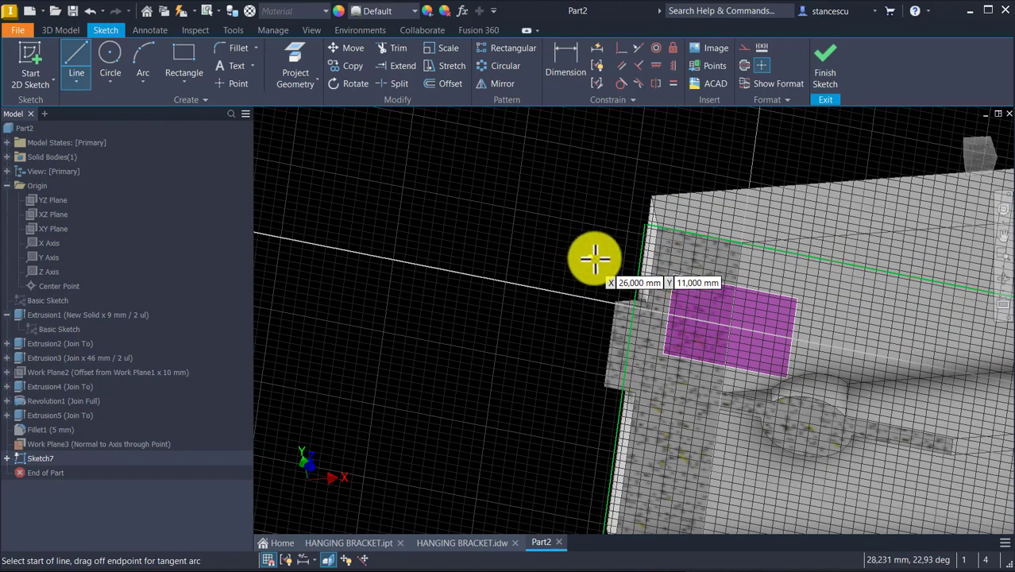
{"action": "left_click", "coordinate": [662, 260]}
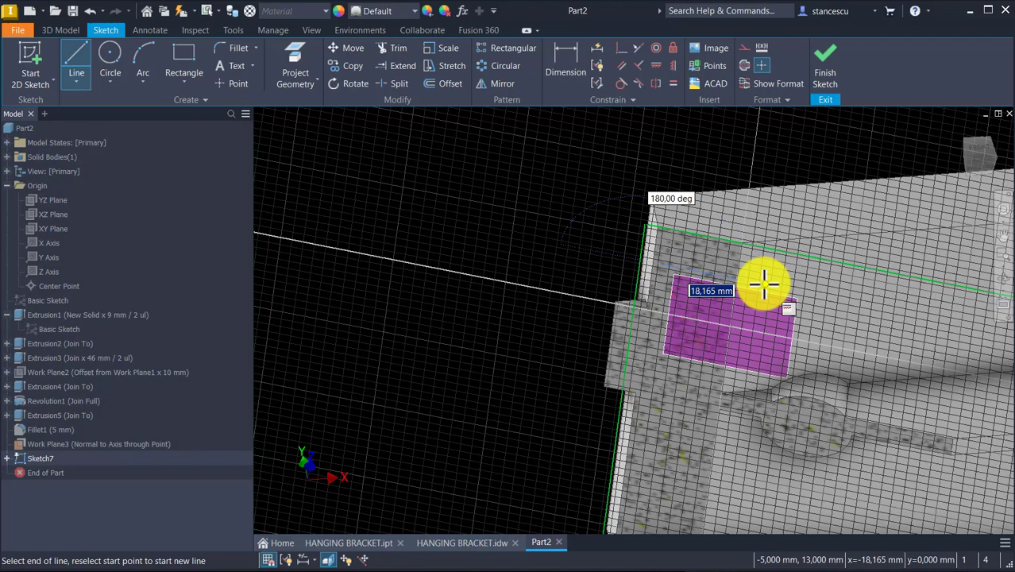
{"action": "left_click", "coordinate": [764, 284]}
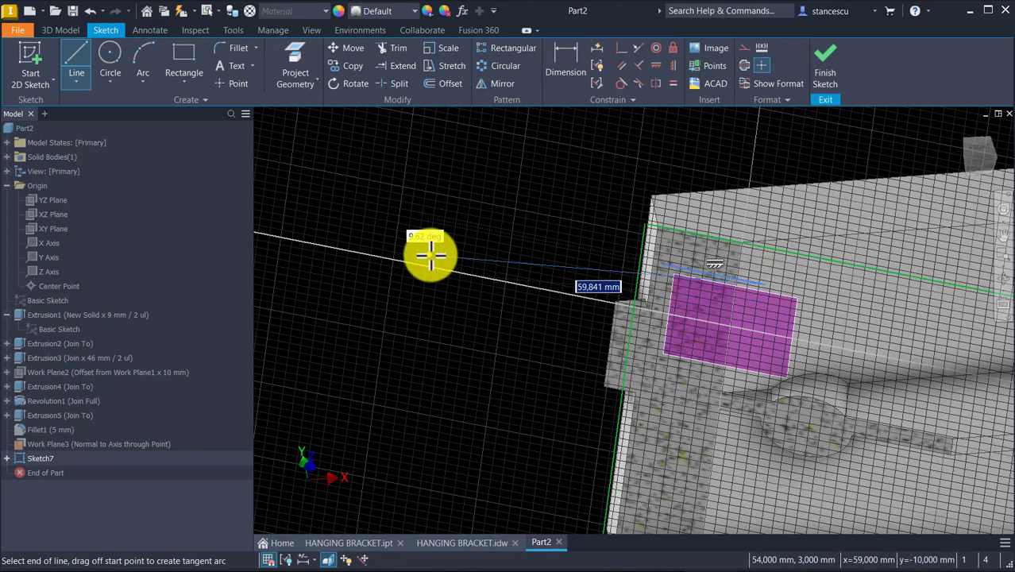
{"action": "key", "text": "Escape"}
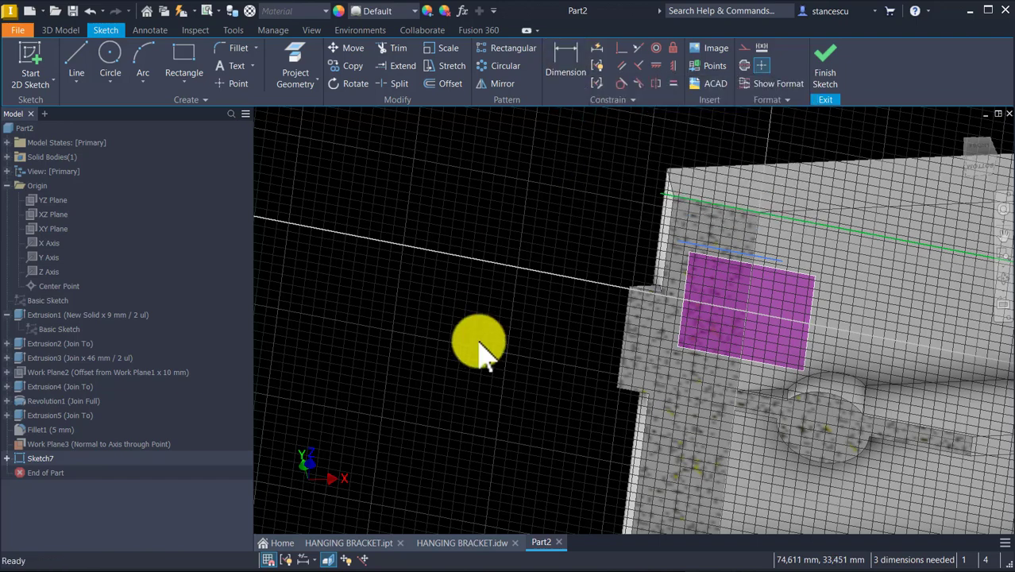
- Check section A-A in HANGING BRACKET.idw for the plate and arm widths, and dimension the line's distance from the plate edge as (92-70)/2
{"action": "left_click", "coordinate": [467, 542]}
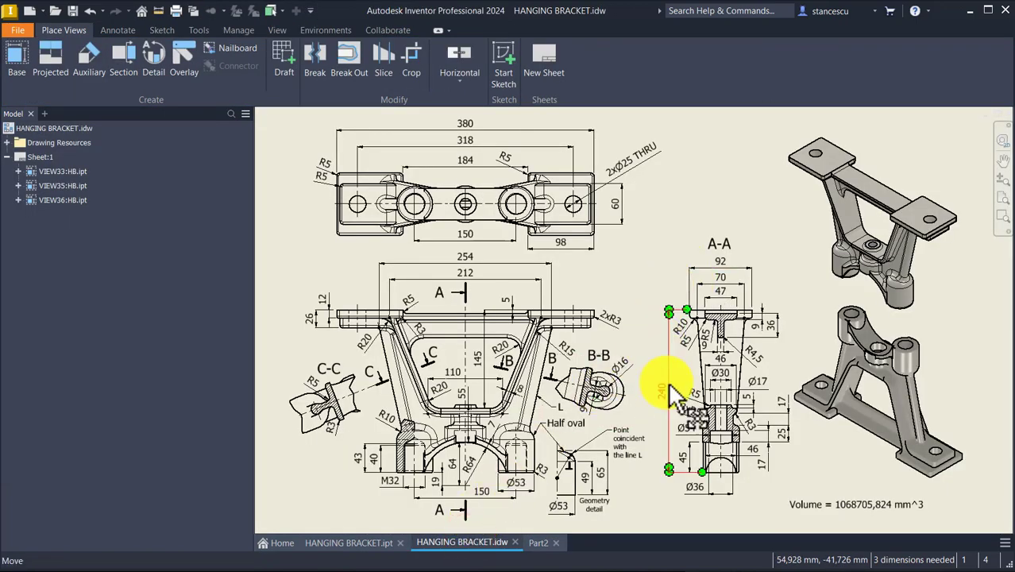
{"action": "scroll", "coordinate": [676, 370], "scroll_direction": "up", "scroll_amount": 2}
{"action": "scroll", "coordinate": [685, 383], "scroll_direction": "up", "scroll_amount": 2}
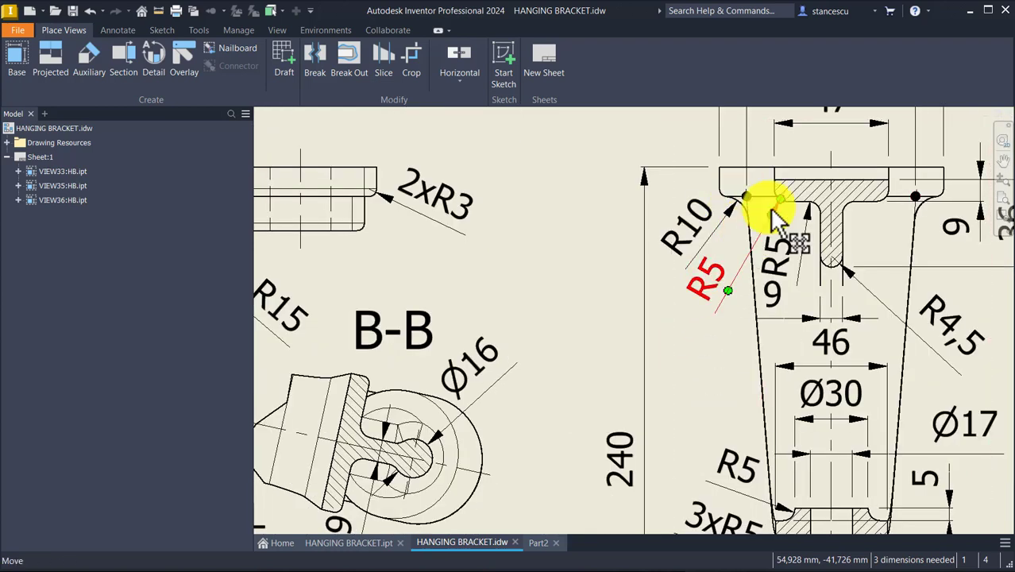
{"action": "scroll", "coordinate": [572, 276], "scroll_direction": "down", "scroll_amount": 2}
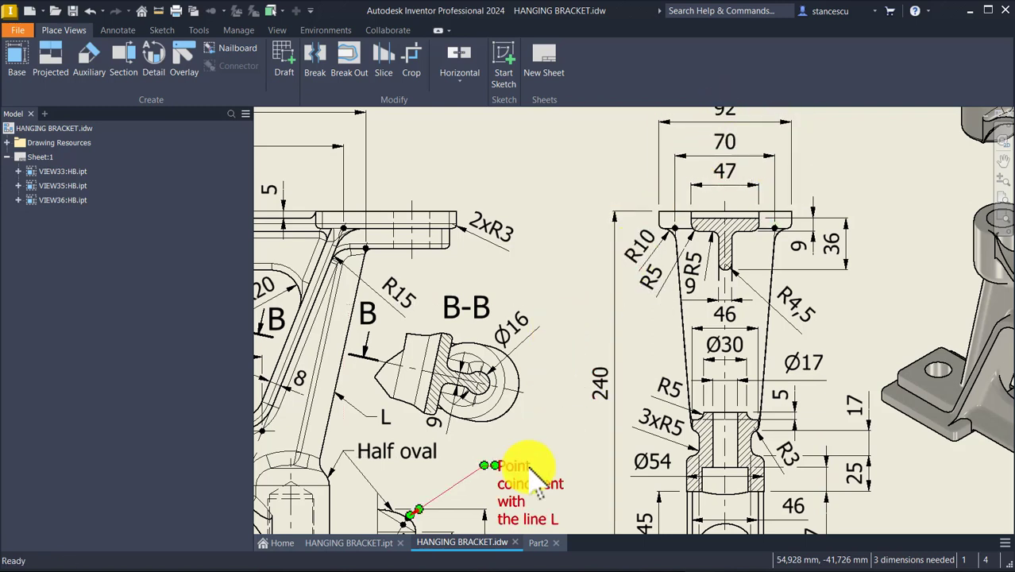
{"action": "left_click", "coordinate": [533, 543]}
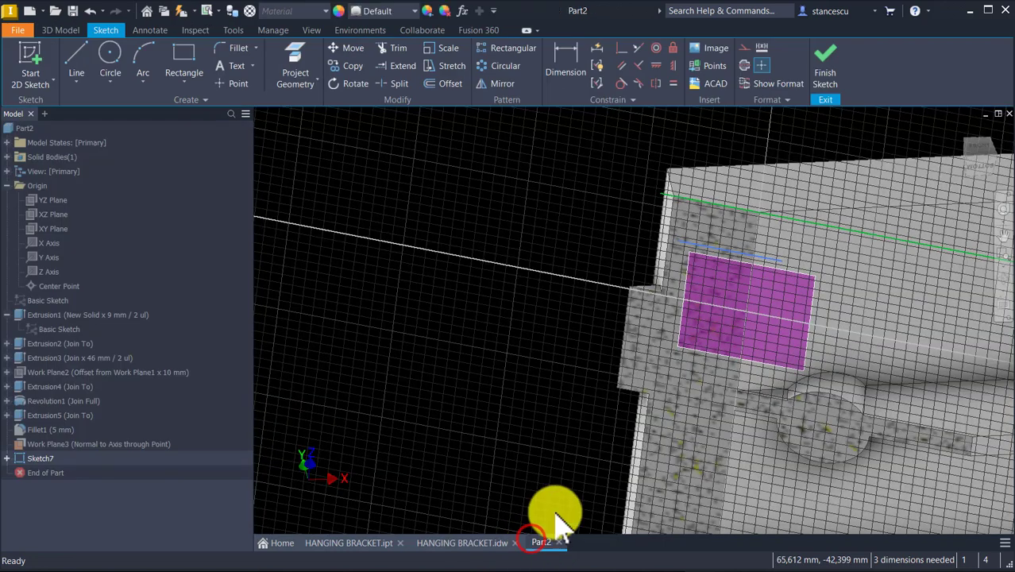
{"action": "left_click", "coordinate": [570, 47]}
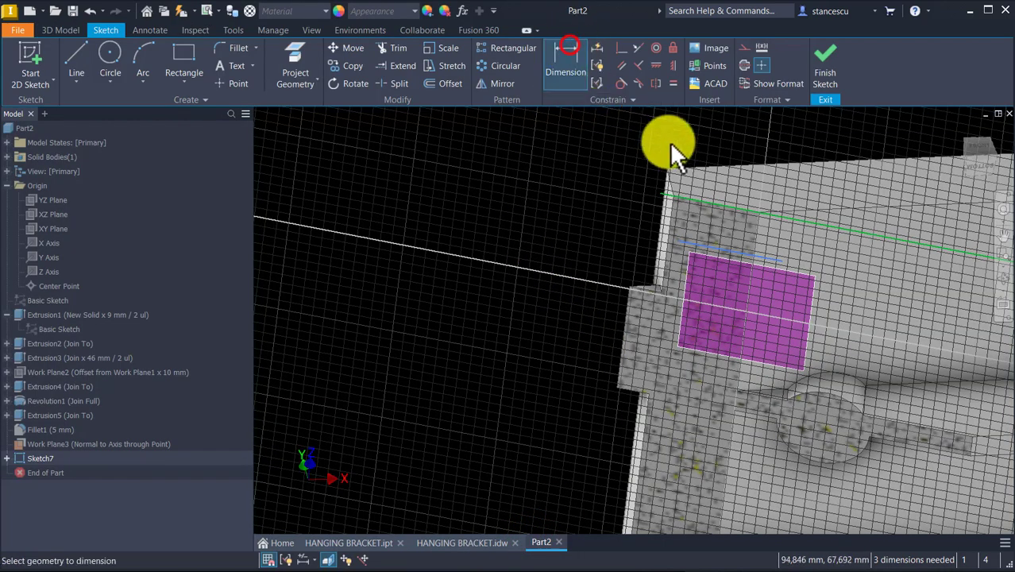
{"action": "left_click", "coordinate": [707, 197]}
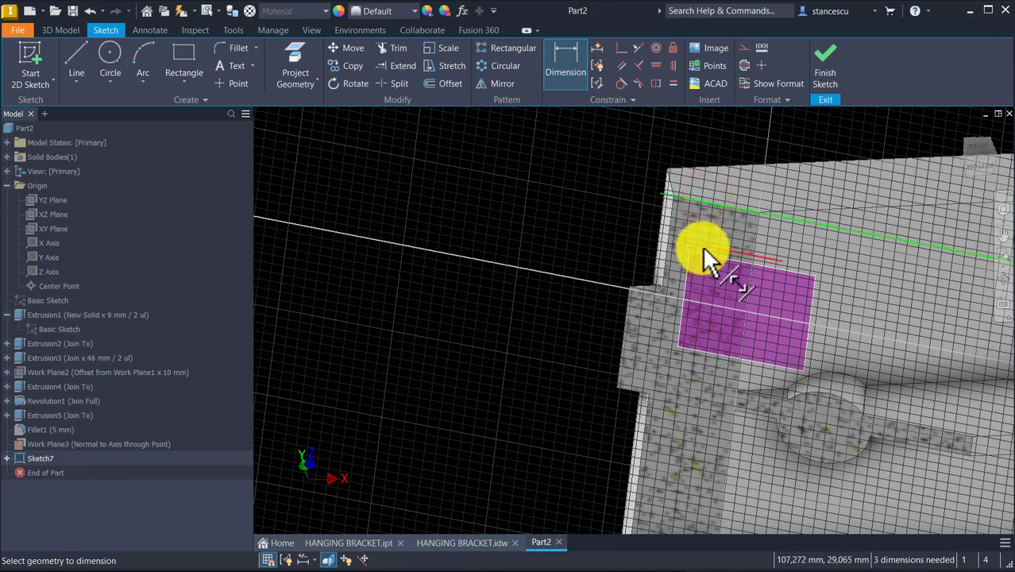
{"action": "left_click", "coordinate": [702, 246]}
{"action": "left_click", "coordinate": [603, 200]}
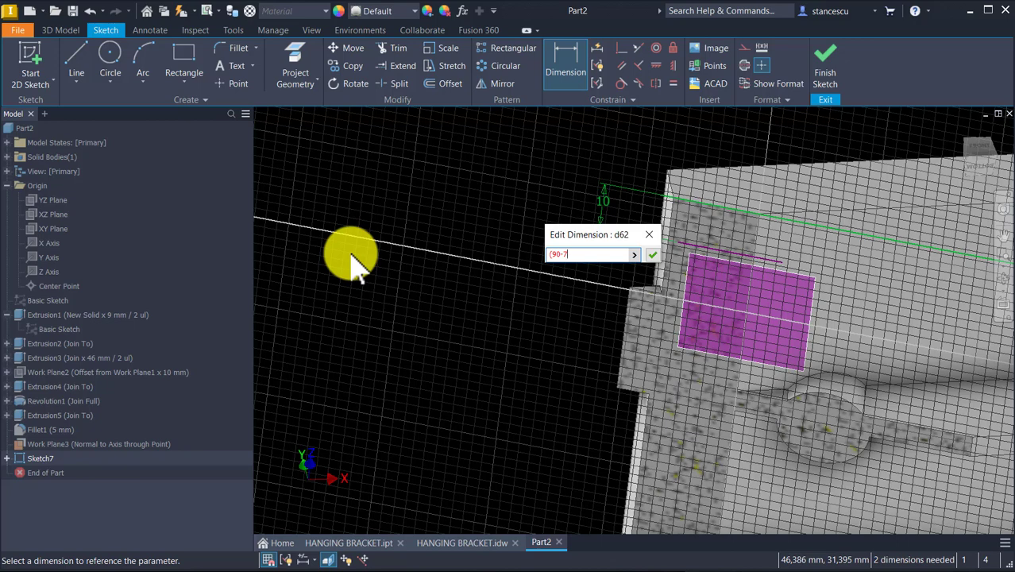
{"action": "key", "text": "BackSpace"}
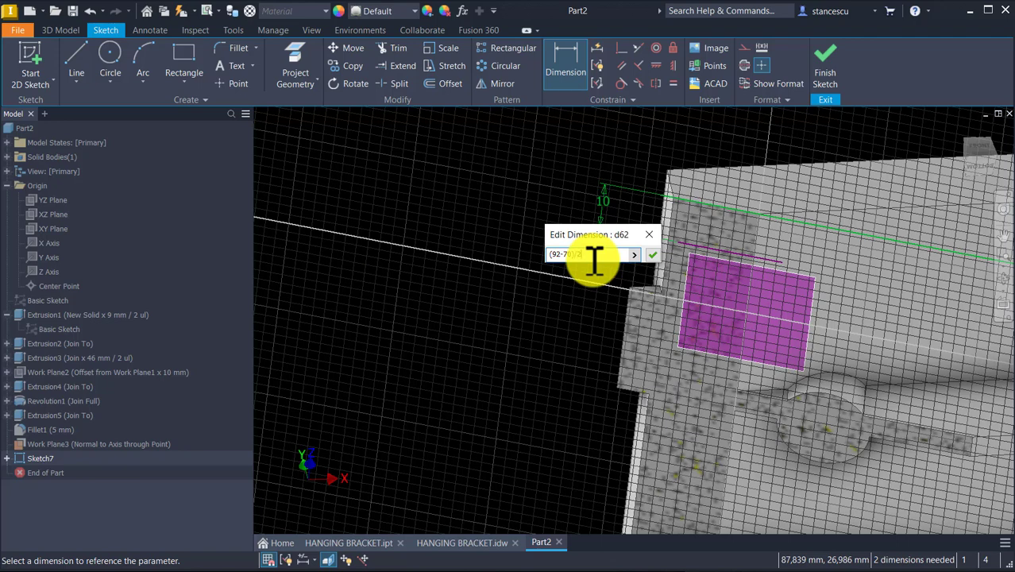
{"action": "key", "text": "Return"}
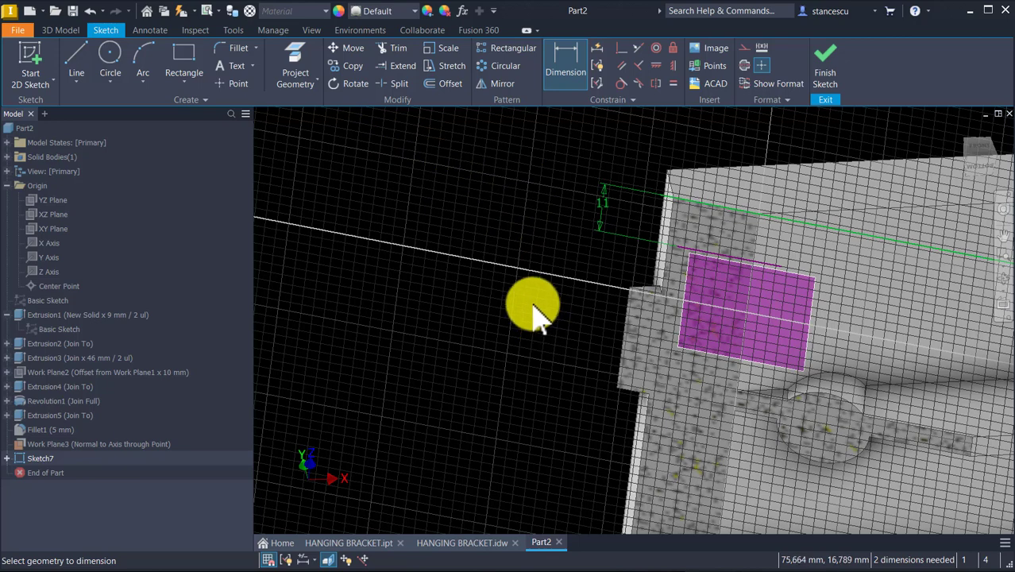
- Turn off graphics slicing to project the sloping arm's two wide faces into the sketch, and slice the graphics again
{"action": "key", "text": "F7"}
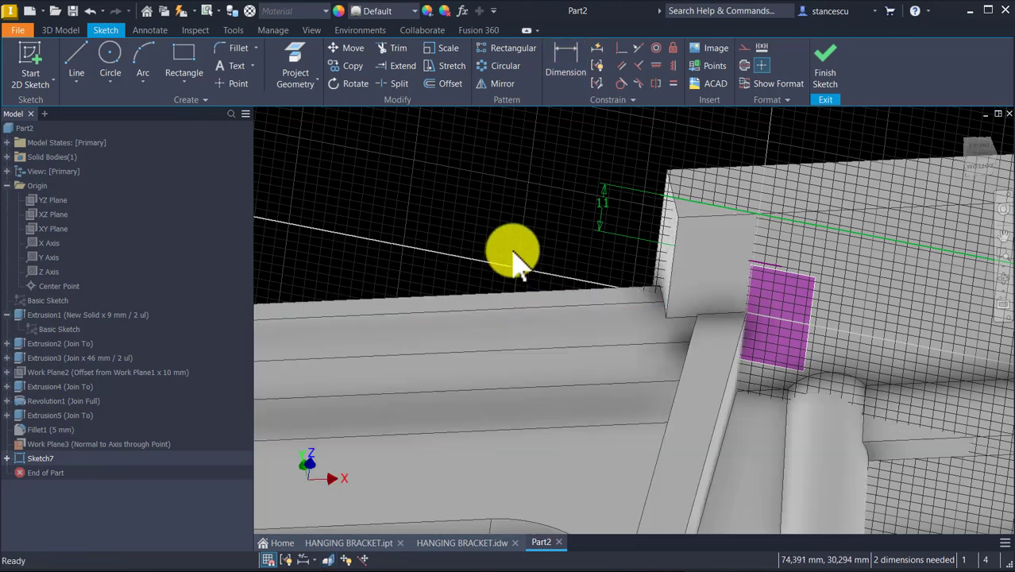
{"action": "left_click", "coordinate": [295, 58]}
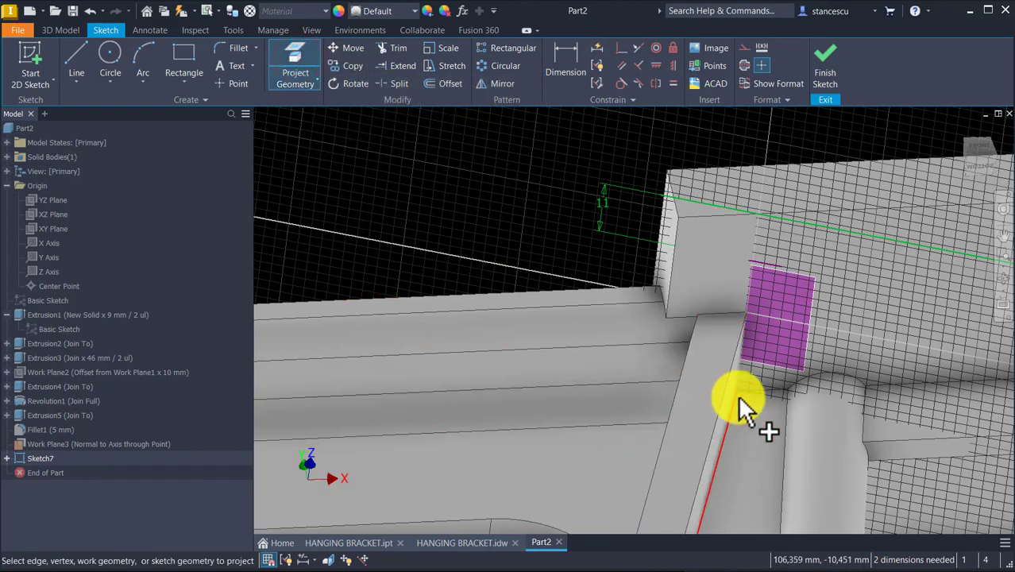
{"action": "middle_click_drag", "start_coordinate": [741, 405], "coordinate": [653, 159], "text": "shift"}
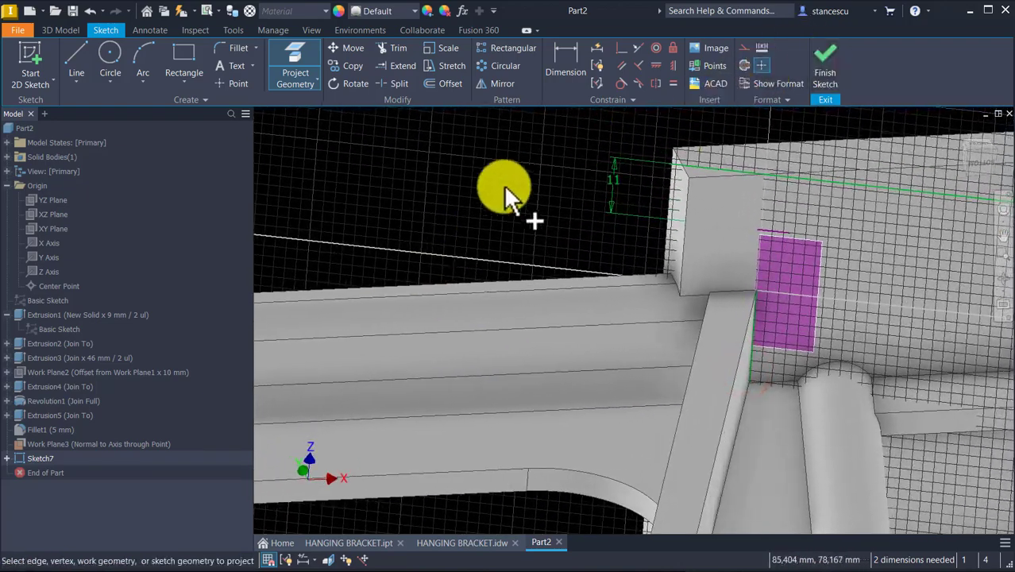
{"action": "key", "text": "F7"}
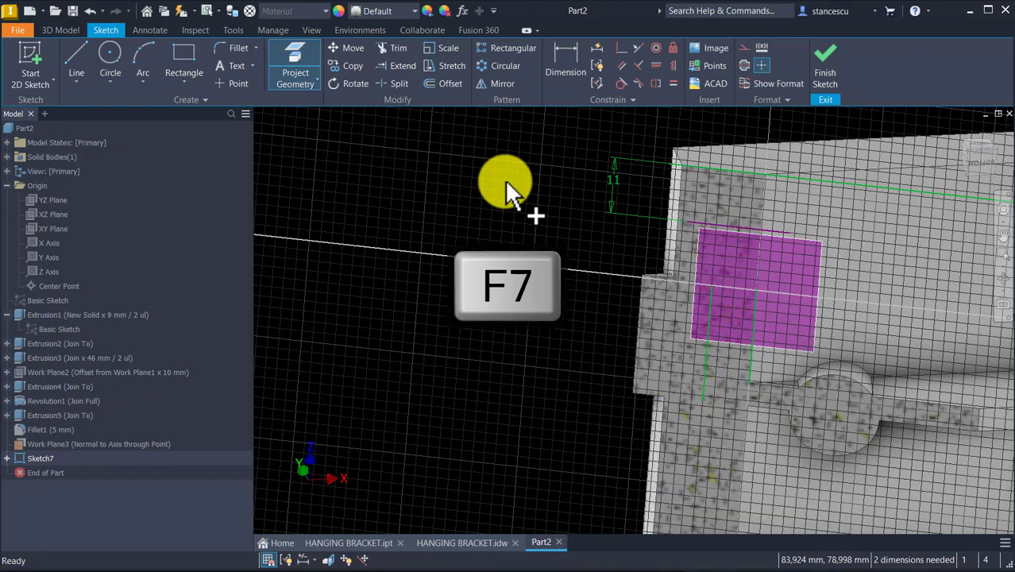
- Make the short line's two endpoints coincident with the two projected lines of the arm's wide faces
{"action": "scroll", "coordinate": [750, 318], "scroll_direction": "down", "scroll_amount": 1}
{"action": "mouse_move", "coordinate": [751, 315]}
{"action": "middle_mouse_down", "text": "shift"}
{"action": "mouse_move", "coordinate": [759, 305]}
{"action": "mouse_move", "coordinate": [754, 358]}
{"action": "middle_mouse_up", "text": "shift"}
{"action": "scroll", "coordinate": [725, 356], "scroll_direction": "down", "scroll_amount": 2}
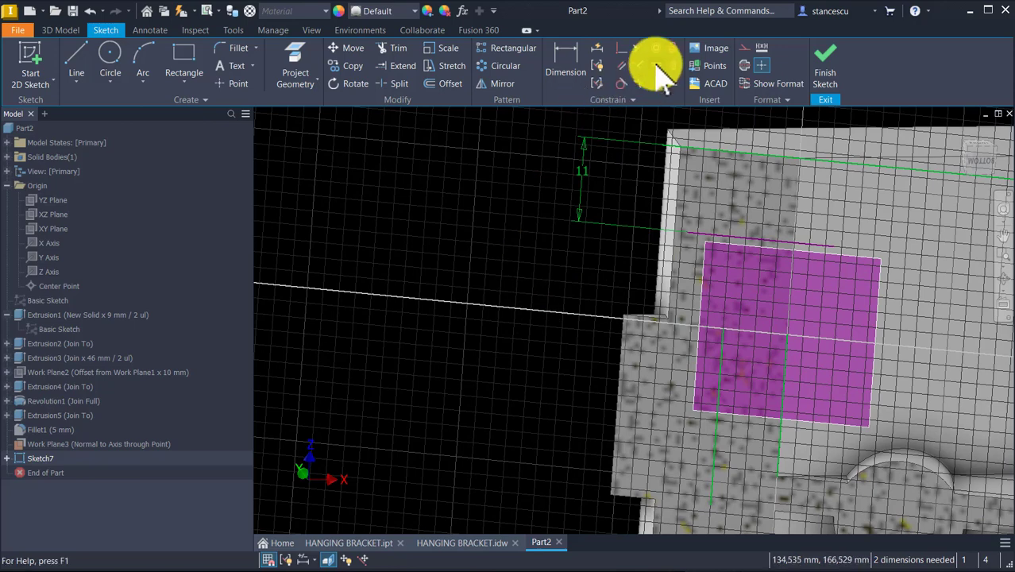
{"action": "left_click", "coordinate": [621, 48]}
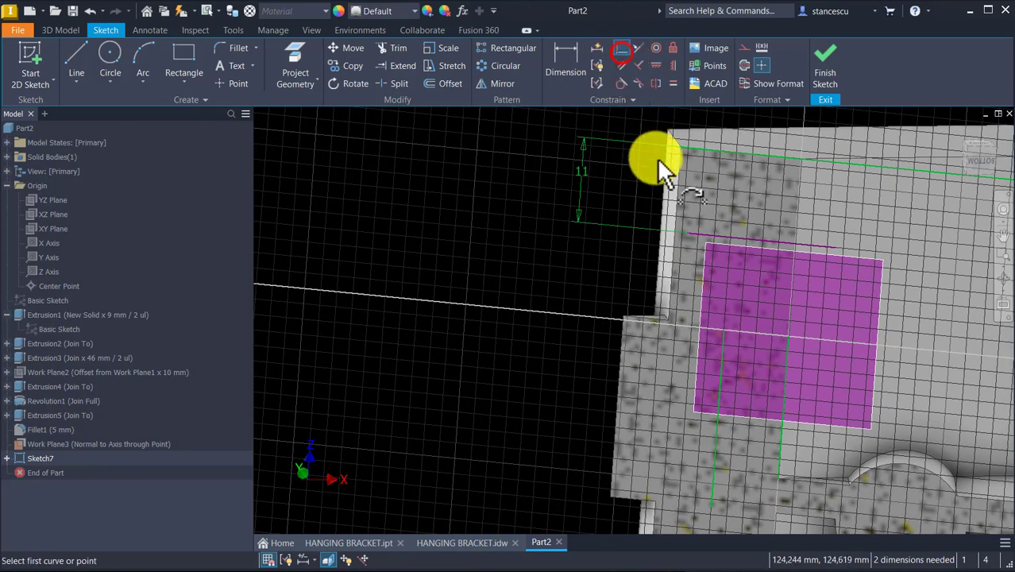
{"action": "left_click", "coordinate": [687, 235]}
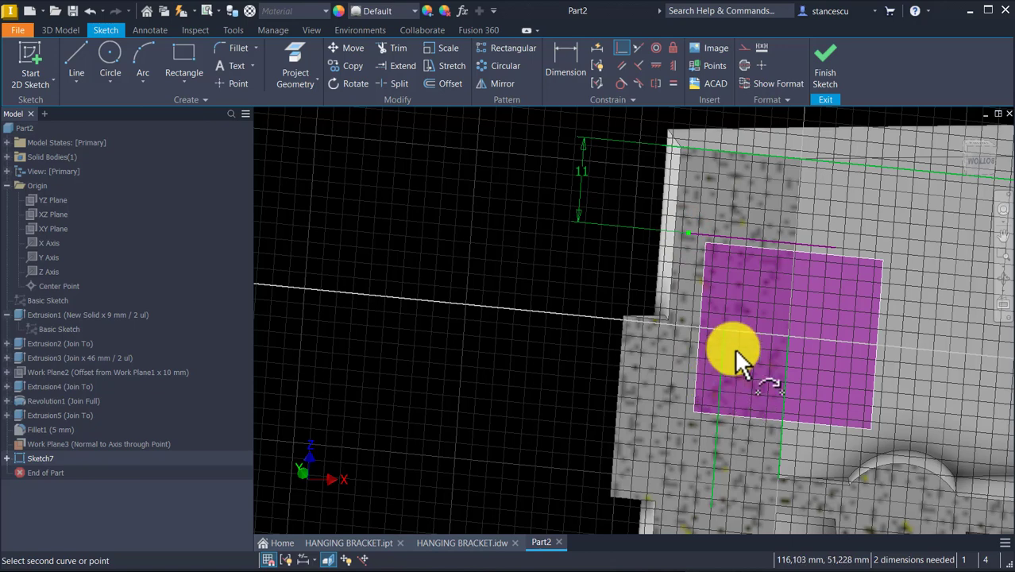
{"action": "left_click", "coordinate": [719, 394]}
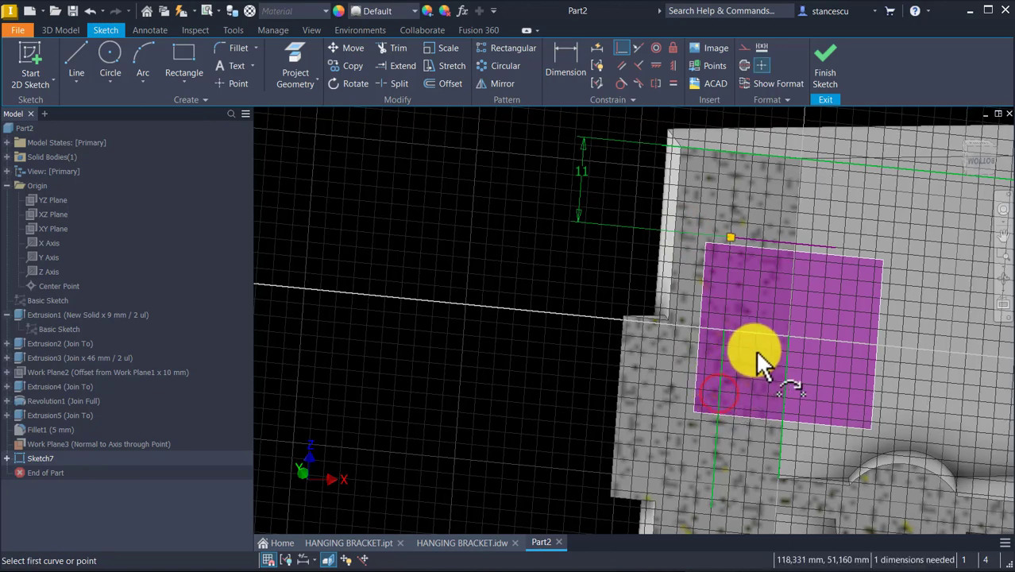
{"action": "left_click", "coordinate": [838, 251]}
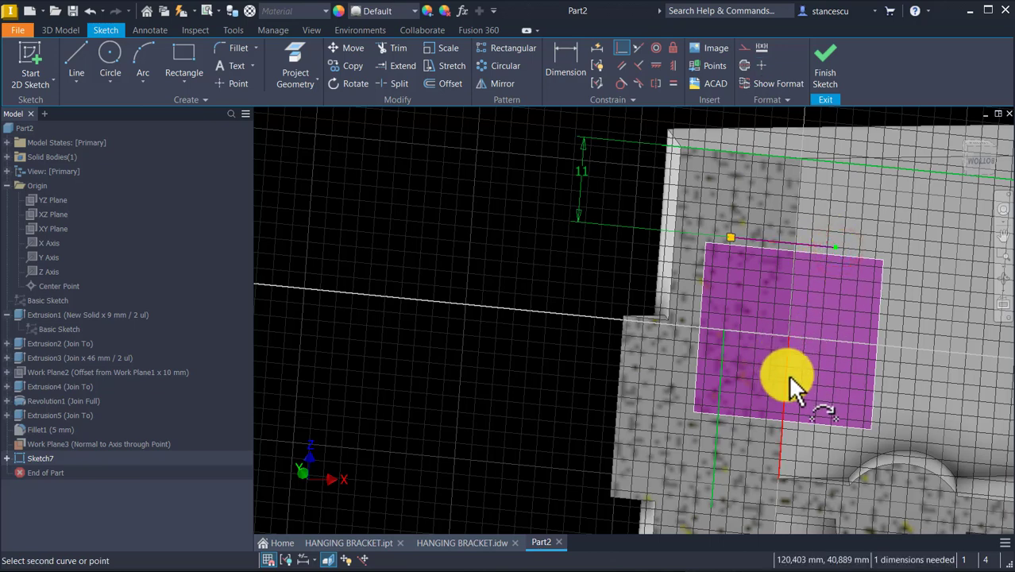
{"action": "left_click", "coordinate": [790, 381]}
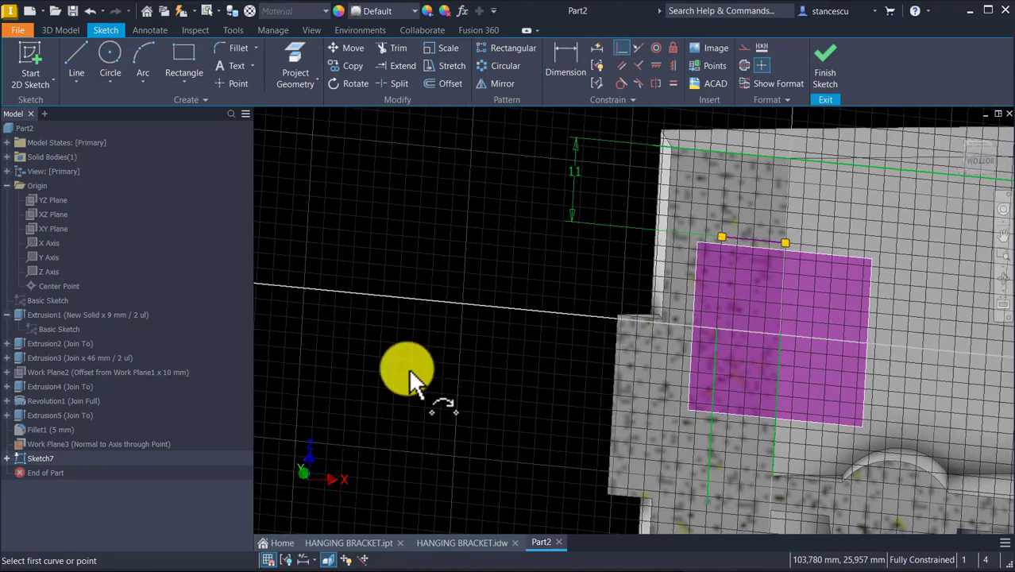
{"action": "scroll", "coordinate": [409, 368], "scroll_direction": "down", "scroll_amount": 2}
{"action": "key", "text": "Escape"}
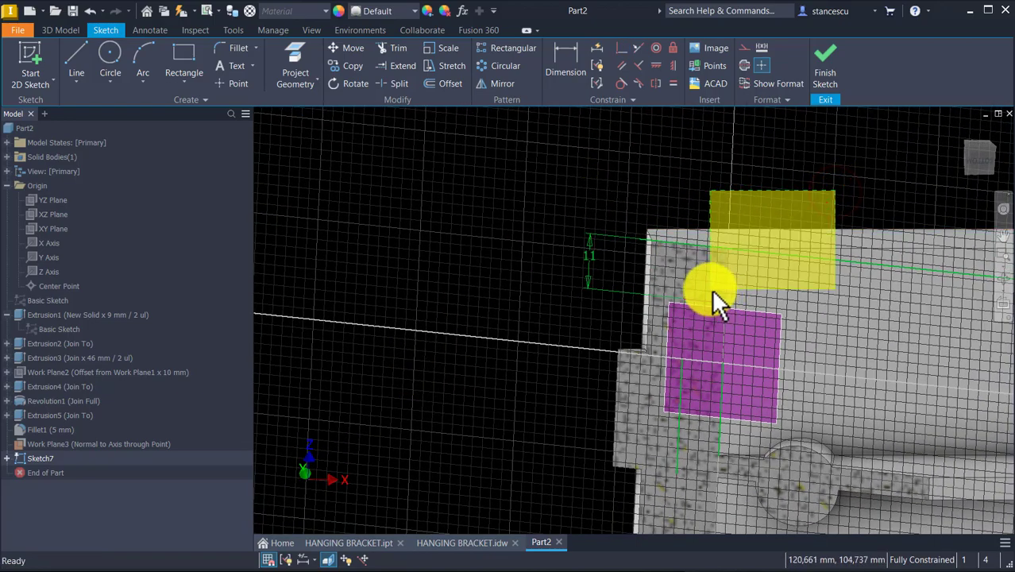
- Change the projected plate edge and the two projected arm lines to construction geometry
{"action": "left_click", "coordinate": [746, 46]}
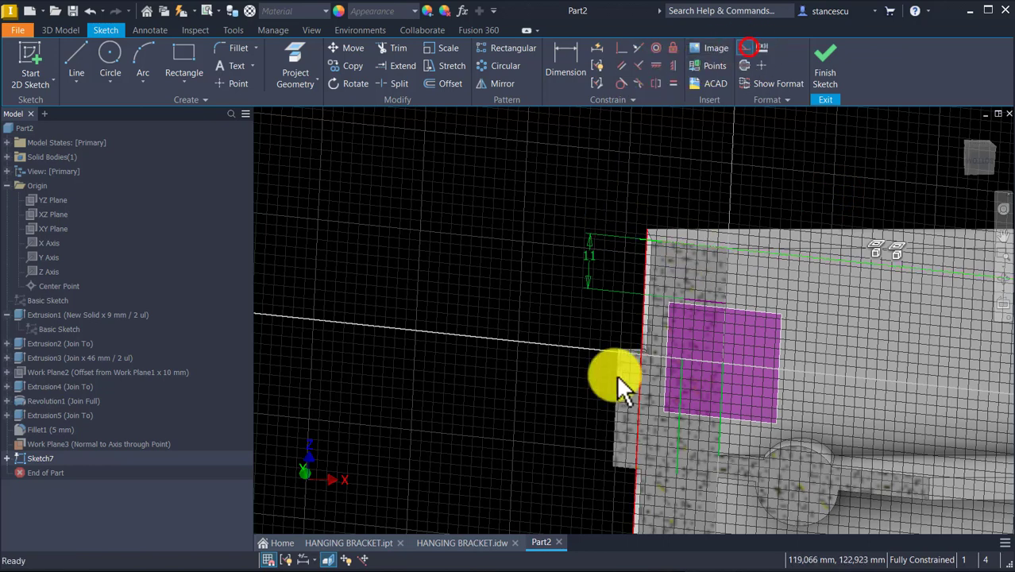
{"action": "left_click_drag", "start_coordinate": [735, 442], "coordinate": [561, 446]}
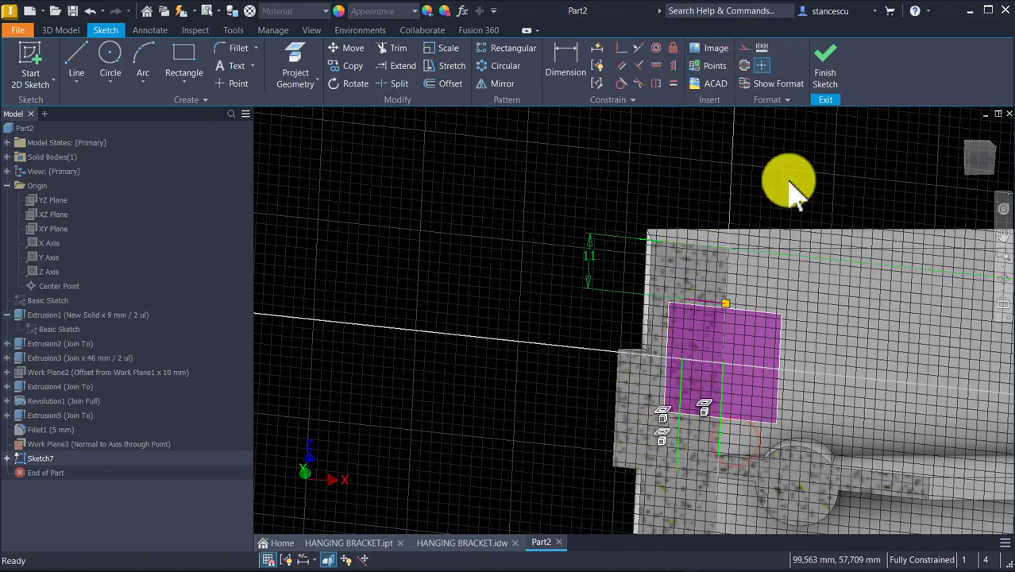
{"action": "left_click", "coordinate": [744, 48]}
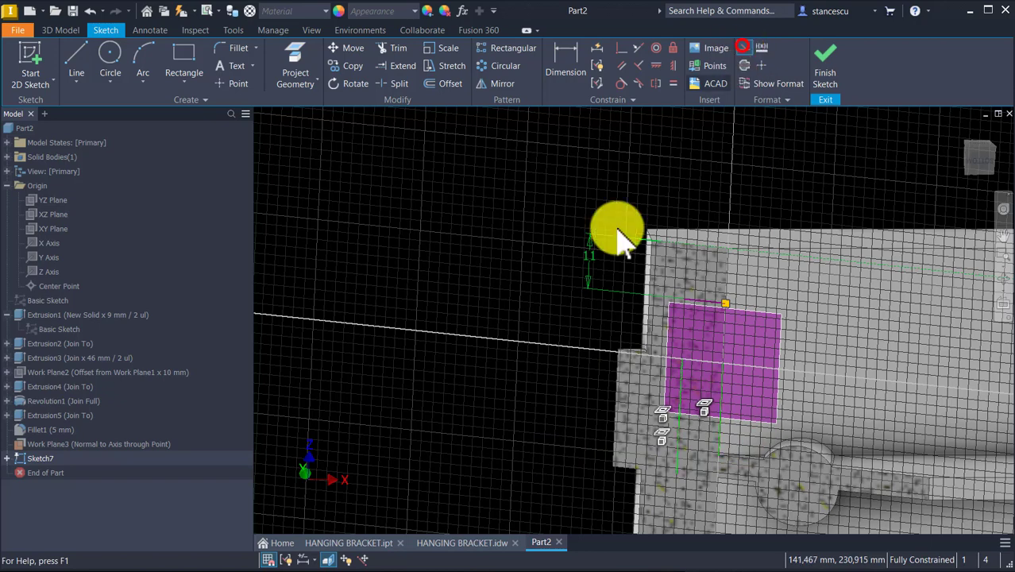
{"action": "left_click", "coordinate": [507, 278]}
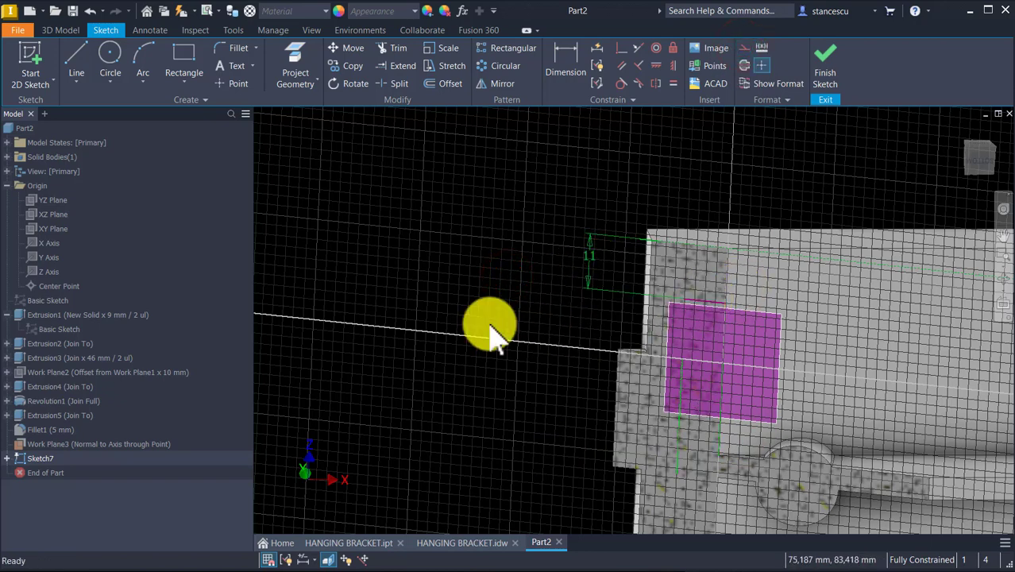
- Hide the work plane normal to the arm and finish the sketch
{"action": "left_click", "coordinate": [779, 329]}
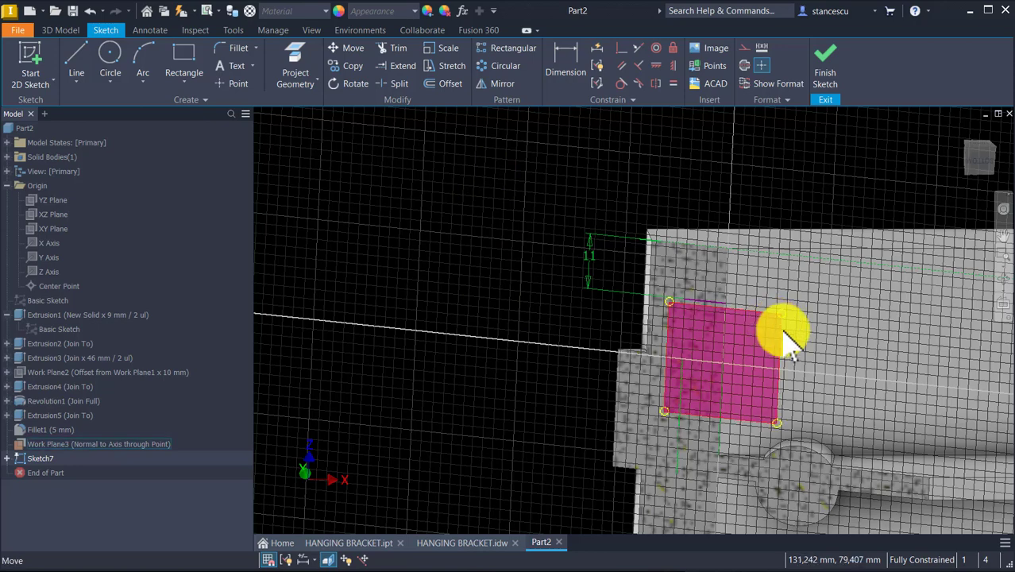
{"action": "right_click", "coordinate": [781, 335]}
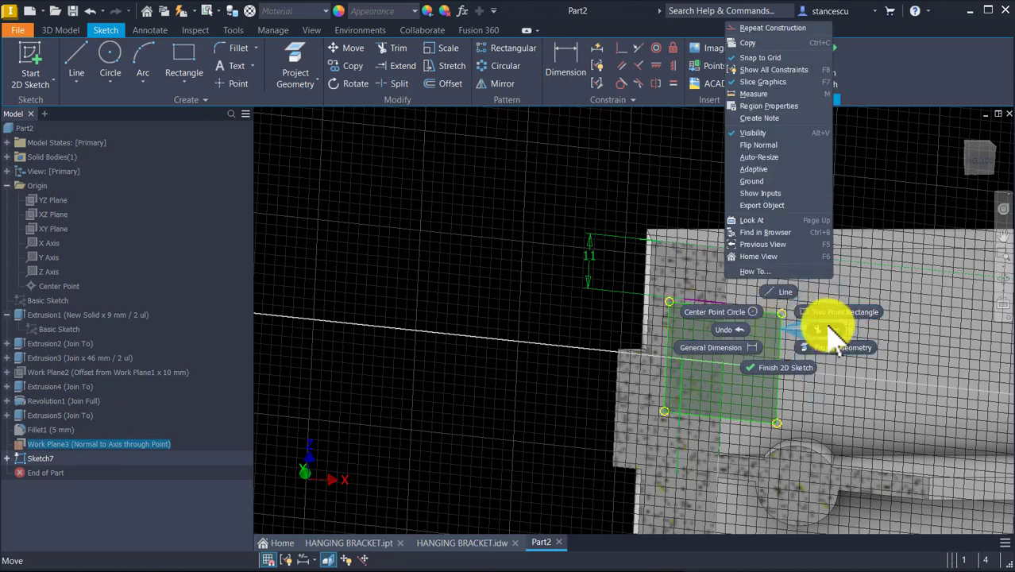
{"action": "left_click", "coordinate": [761, 133]}
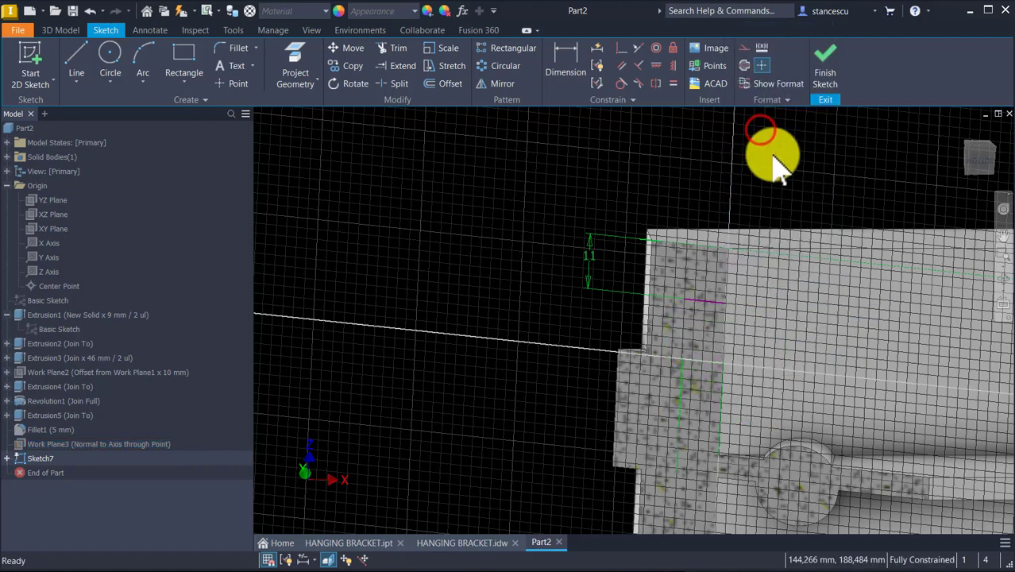
{"action": "left_click", "coordinate": [830, 62]}
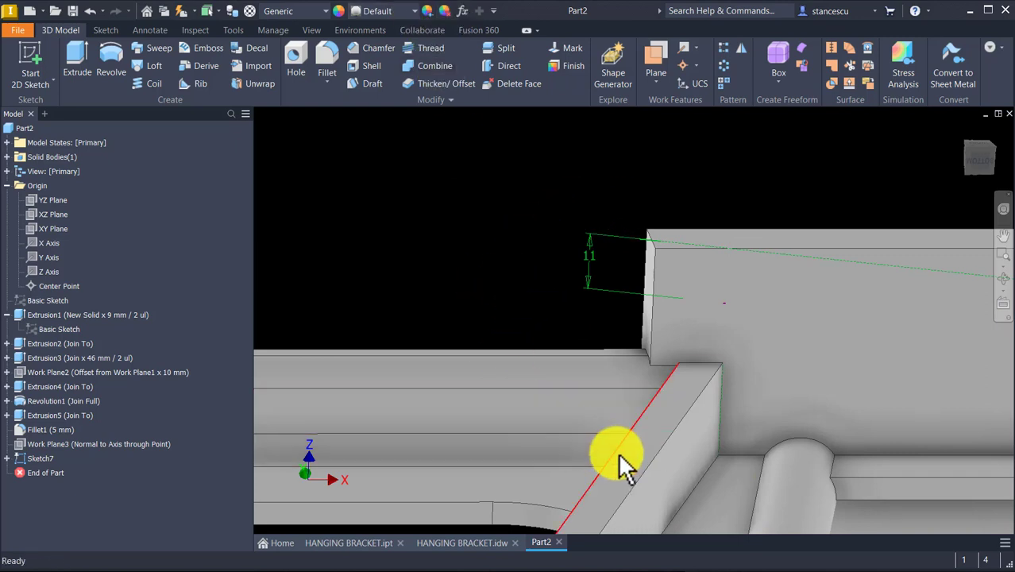
- Start a sketch on the sloping arm's side face and project the curved edge where the arm rounds into the horizontal leg
{"action": "left_click", "coordinate": [640, 470]}
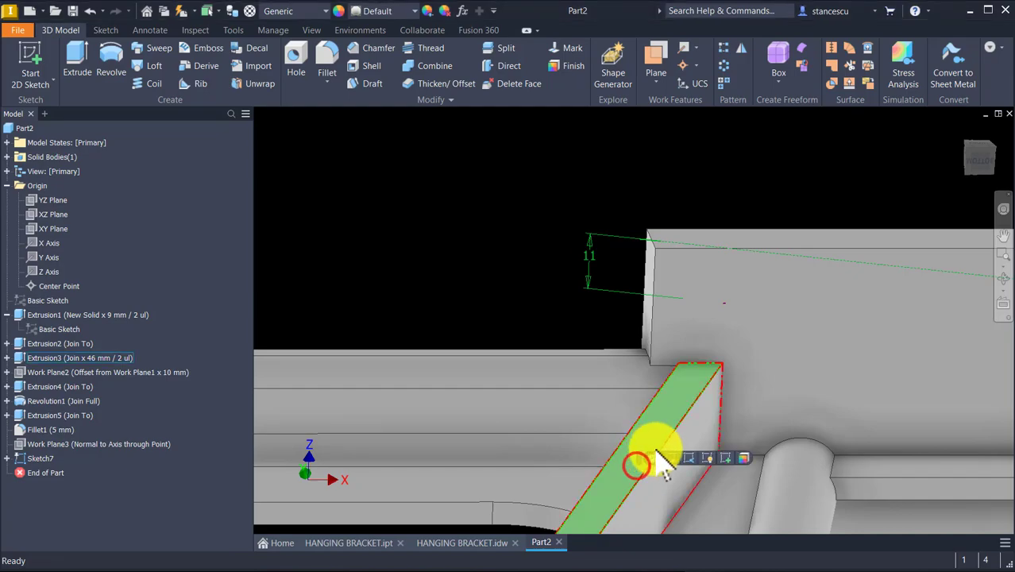
{"action": "left_click", "coordinate": [725, 458]}
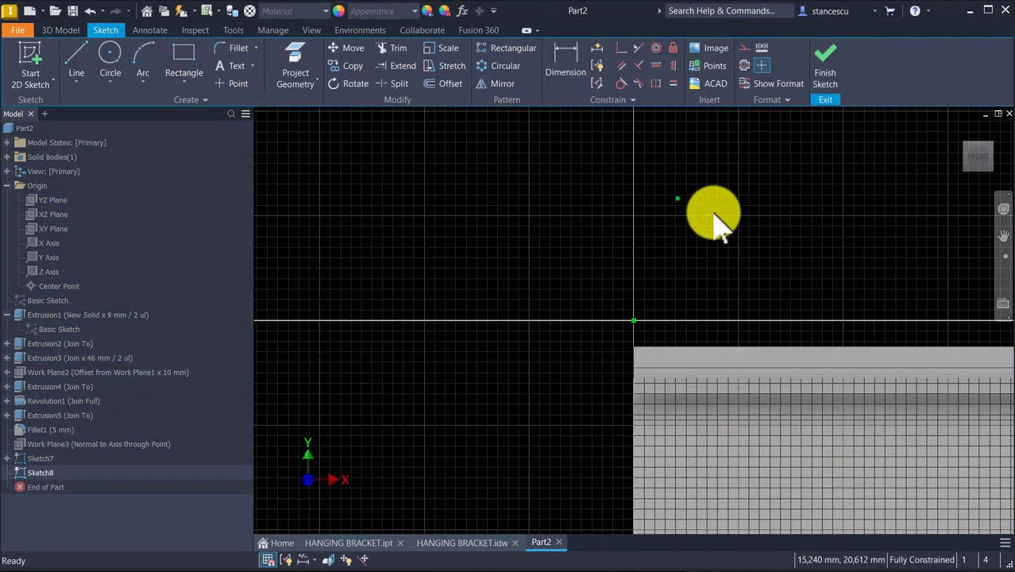
{"action": "key", "text": "F5"}
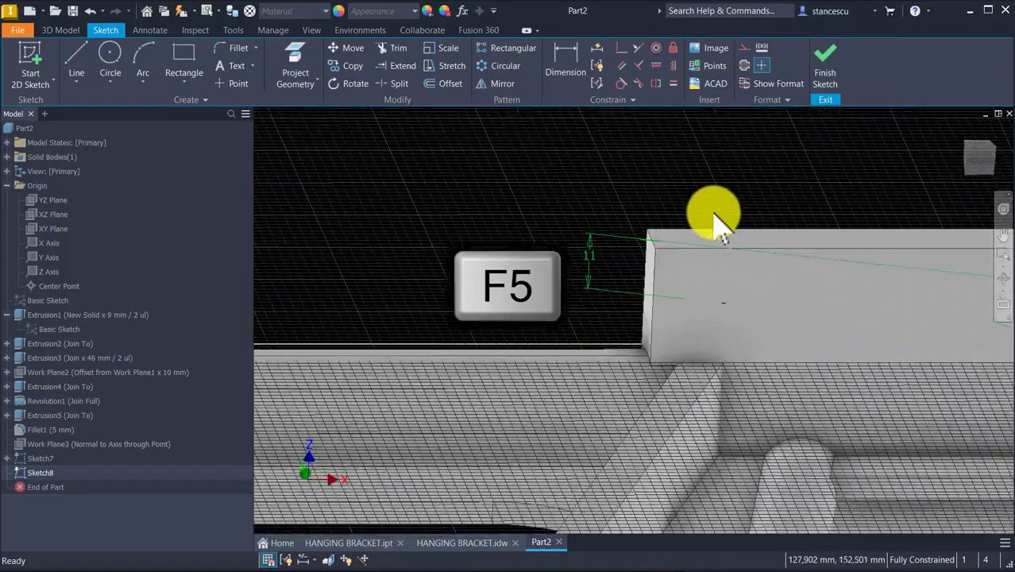
{"action": "scroll", "coordinate": [711, 184], "scroll_direction": "down", "scroll_amount": 2}
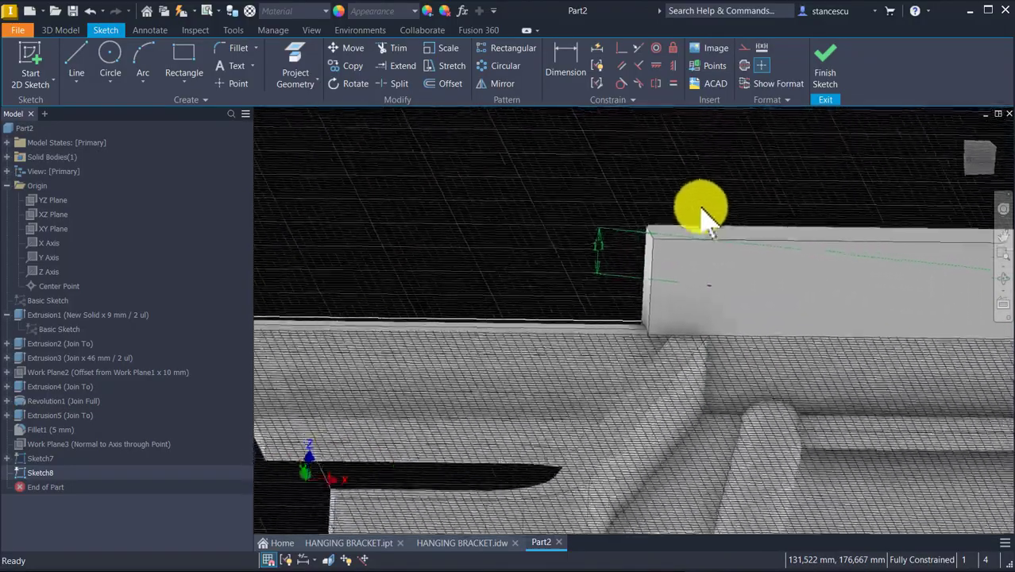
{"action": "mouse_move", "coordinate": [693, 409]}
{"action": "middle_mouse_down", "text": "shift"}
{"action": "mouse_move", "coordinate": [680, 381]}
{"action": "mouse_move", "coordinate": [721, 335]}
{"action": "middle_mouse_up", "text": "shift"}
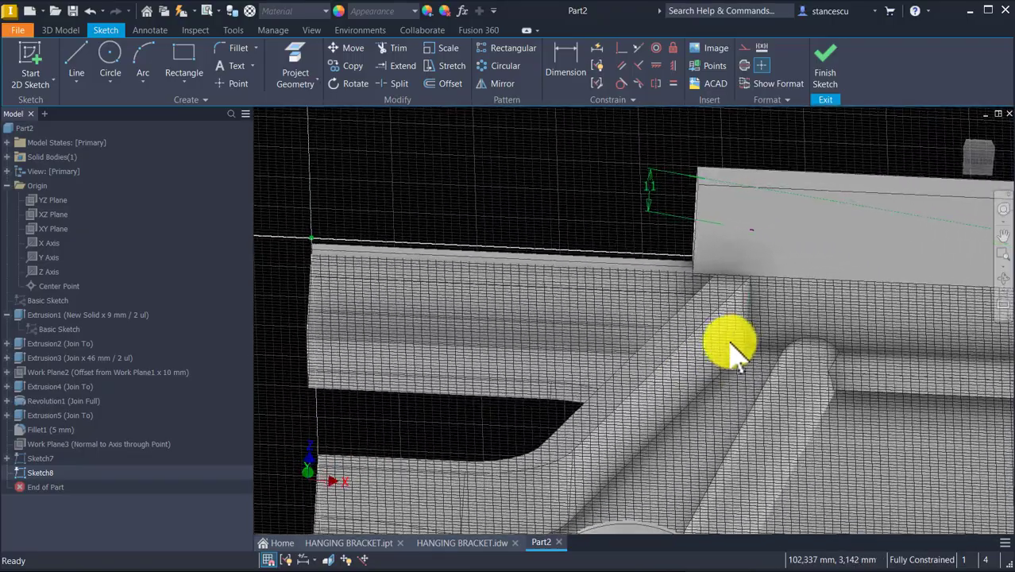
{"action": "left_click", "coordinate": [291, 58]}
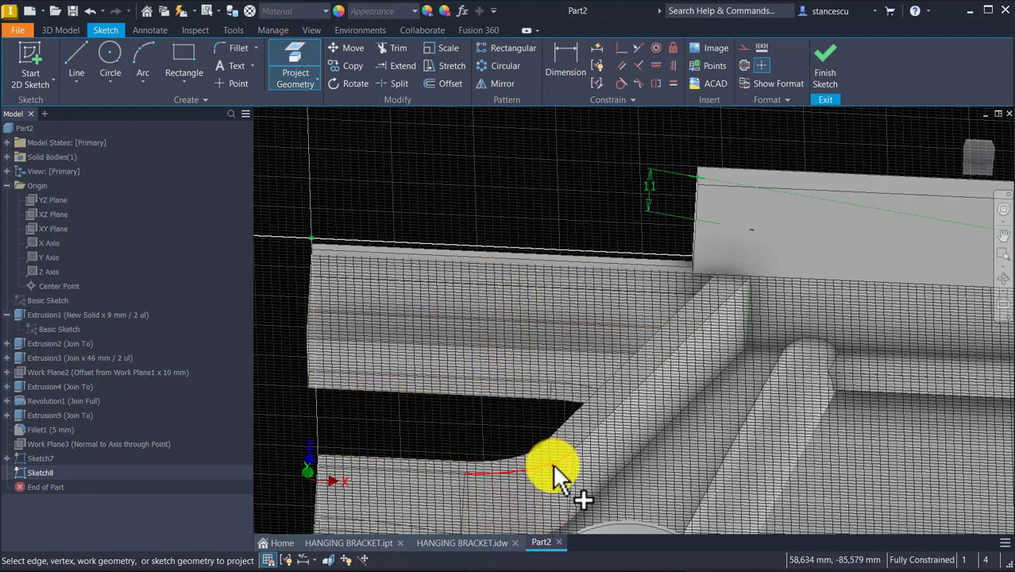
{"action": "left_click", "coordinate": [553, 465]}
- Offset the projected arc by 8/2 mm towards the inside of the bend and finish the sketch
{"action": "left_click", "coordinate": [450, 84]}
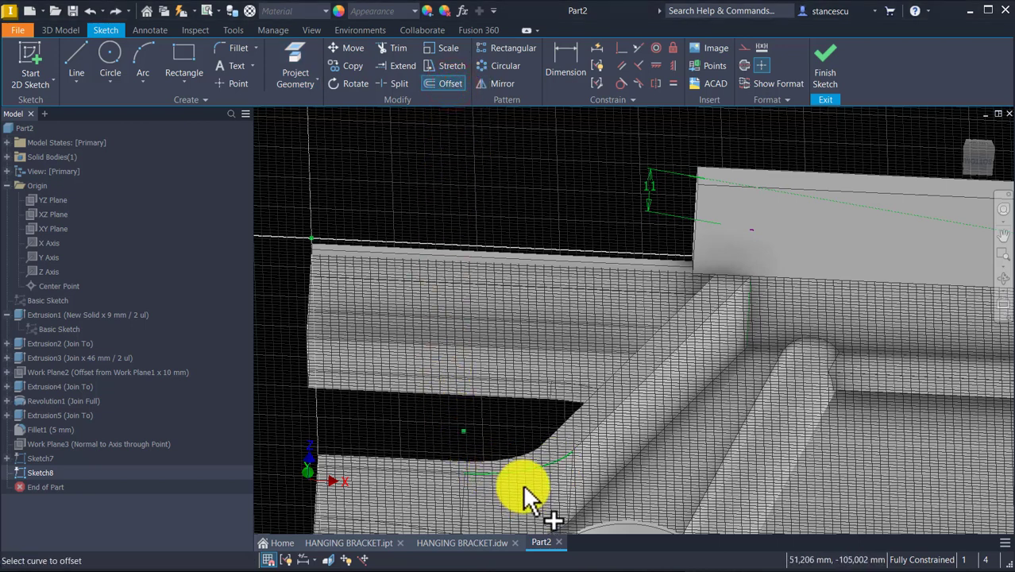
{"action": "left_click", "coordinate": [531, 467]}
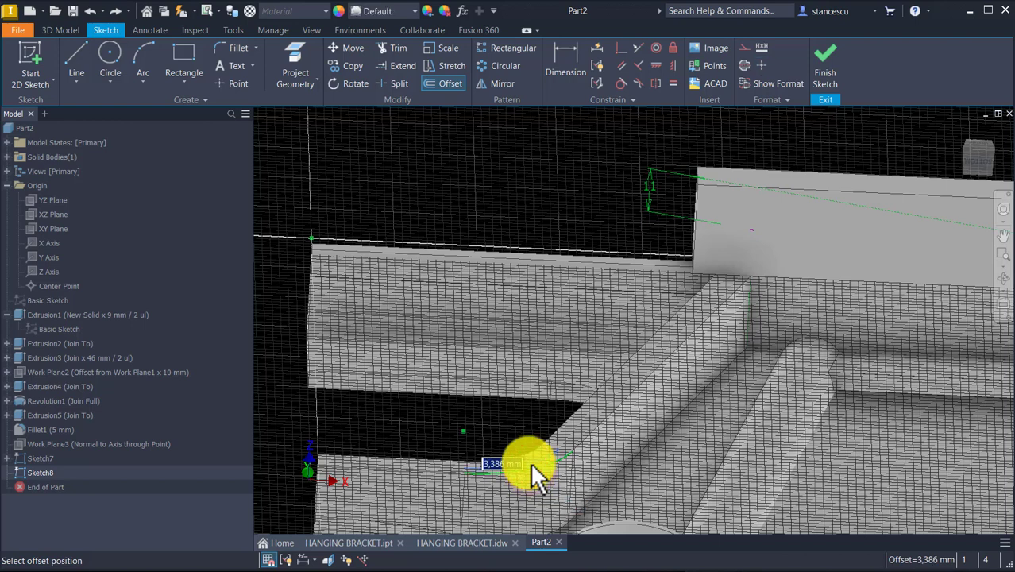
{"action": "type", "text": "4"}
{"action": "key", "text": "BackSpace"}
{"action": "type", "text": "8/2"}
{"action": "key", "text": "Return"}
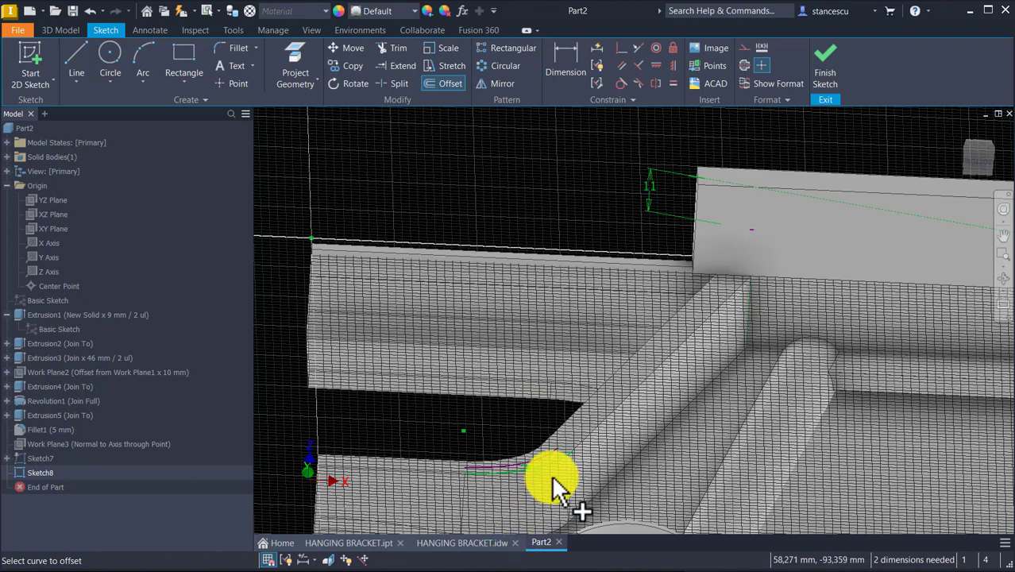
{"action": "left_click", "coordinate": [822, 65]}
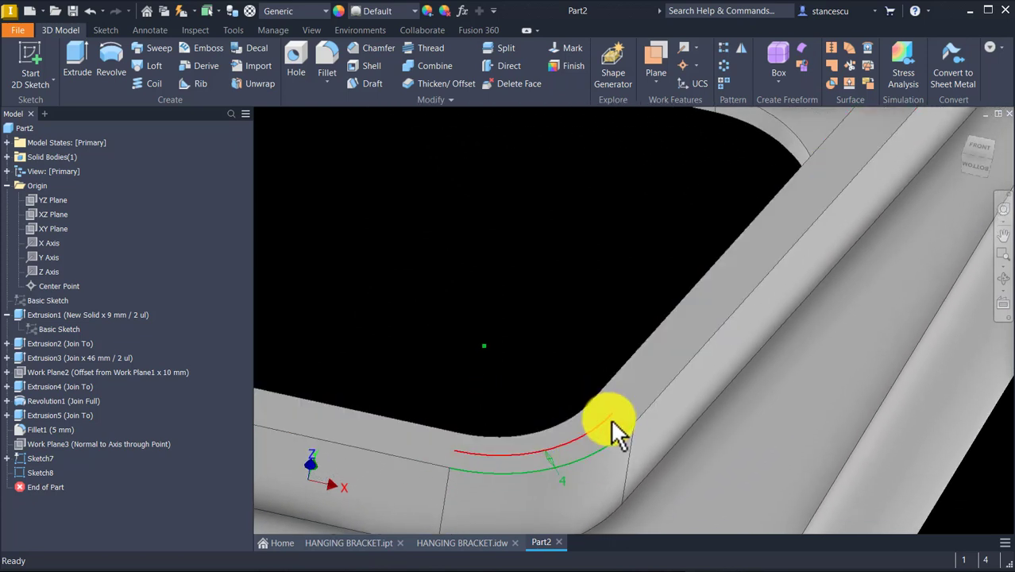
- Measure the offset arc, add its length to the accumulated value, copy the length, and close the measurement
{"action": "scroll", "coordinate": [548, 300], "scroll_direction": "down", "scroll_amount": 3}
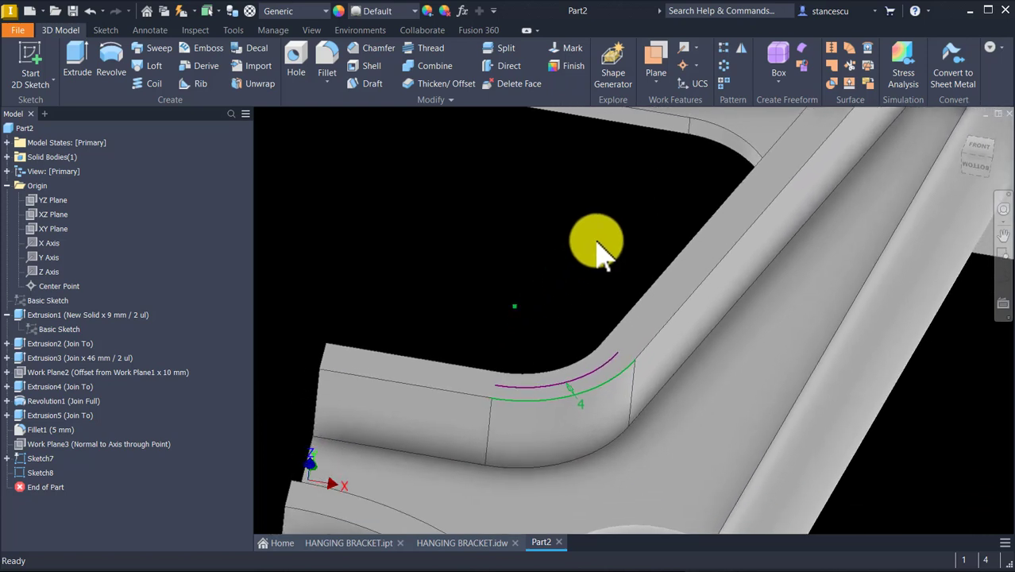
{"action": "left_click", "coordinate": [610, 381]}
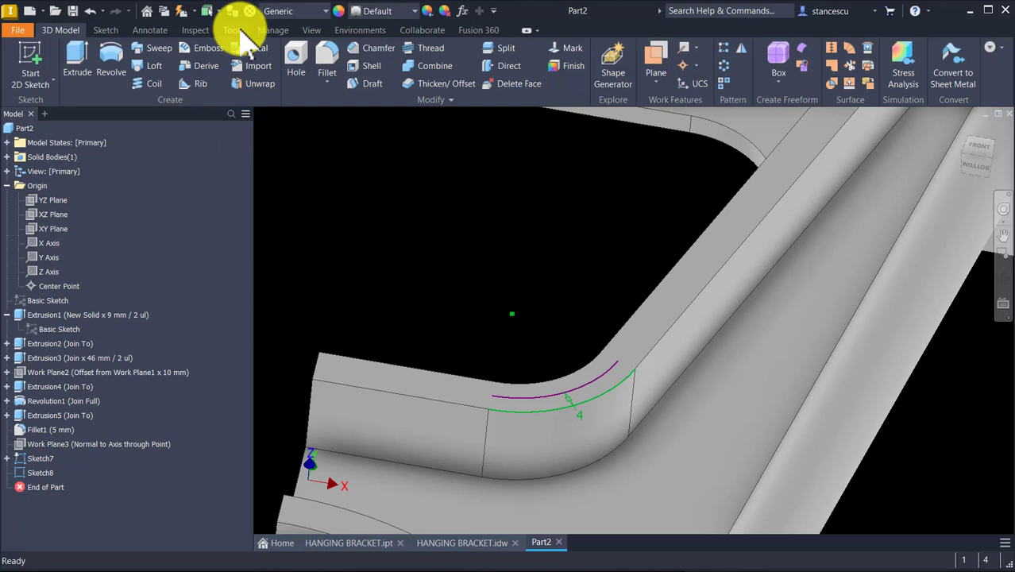
{"action": "left_click", "coordinate": [193, 30]}
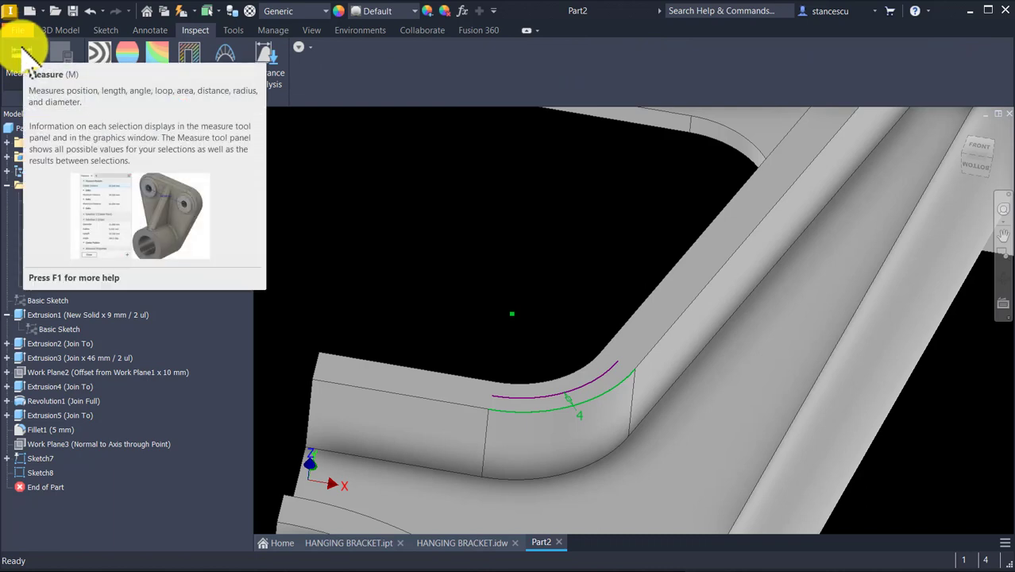
{"action": "left_click", "coordinate": [369, 182]}
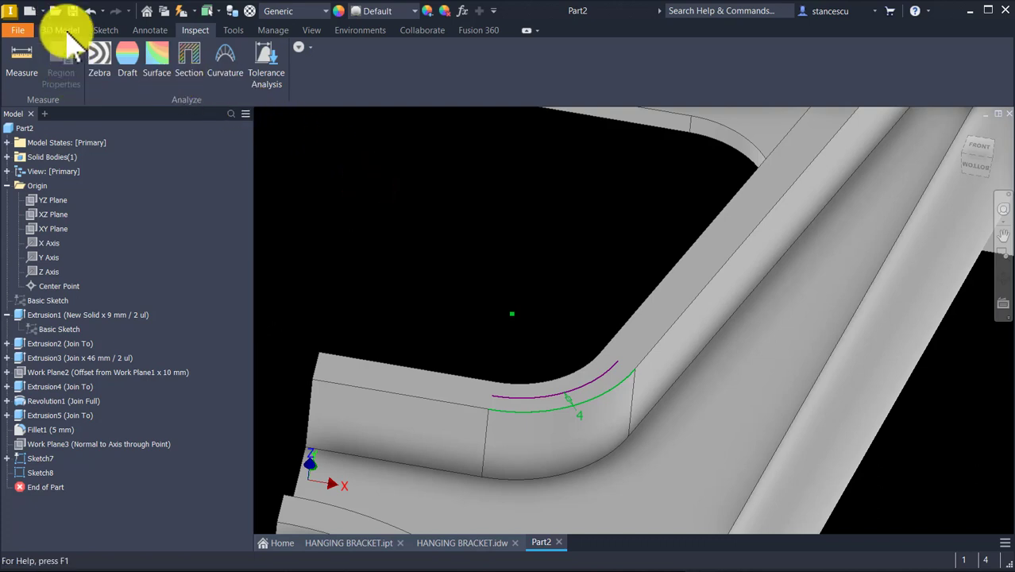
{"action": "left_click", "coordinate": [61, 27]}
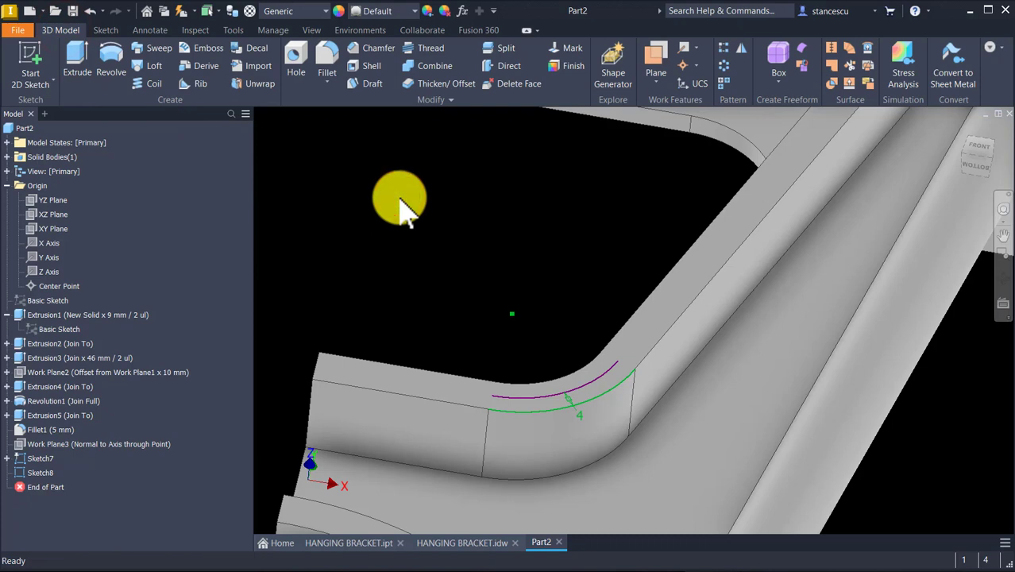
{"action": "key", "text": "m"}
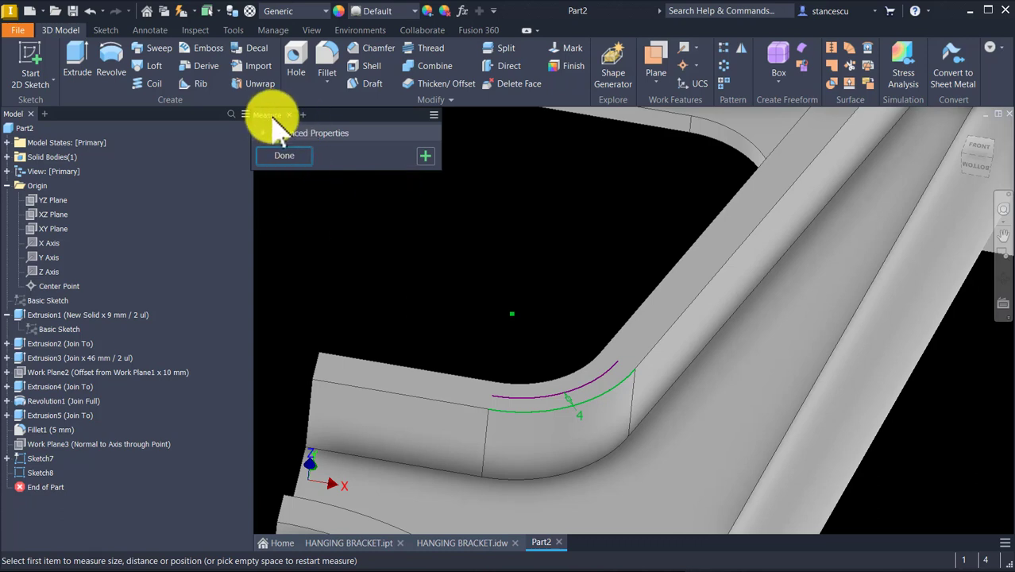
{"action": "left_click", "coordinate": [600, 375]}
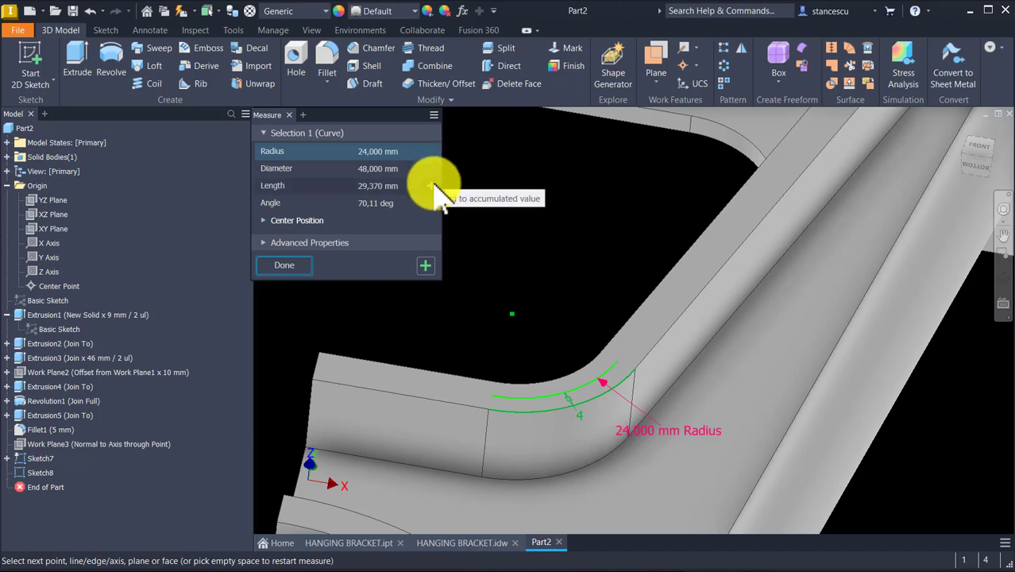
{"action": "left_click", "coordinate": [433, 186]}
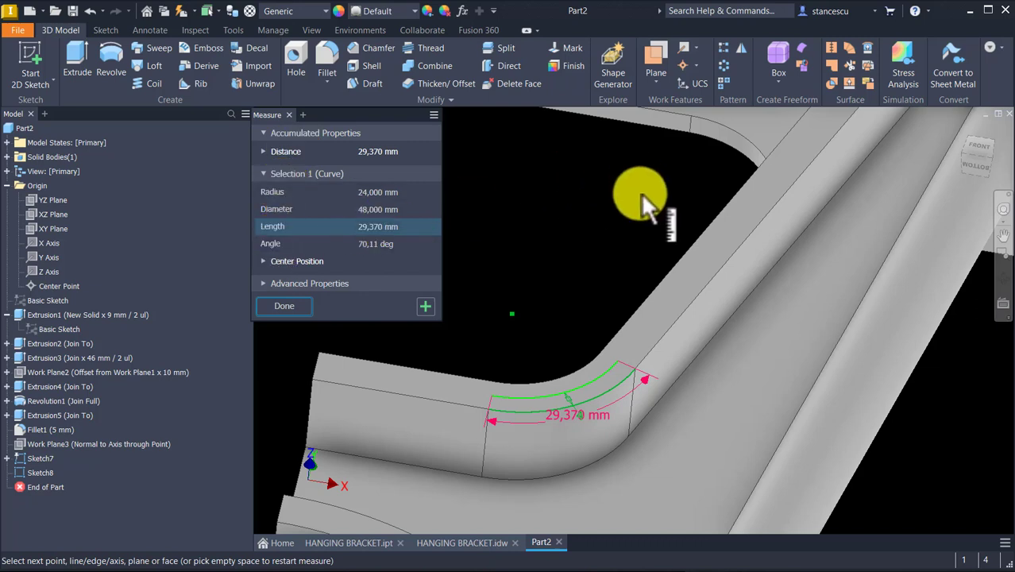
{"action": "right_click", "coordinate": [369, 227]}
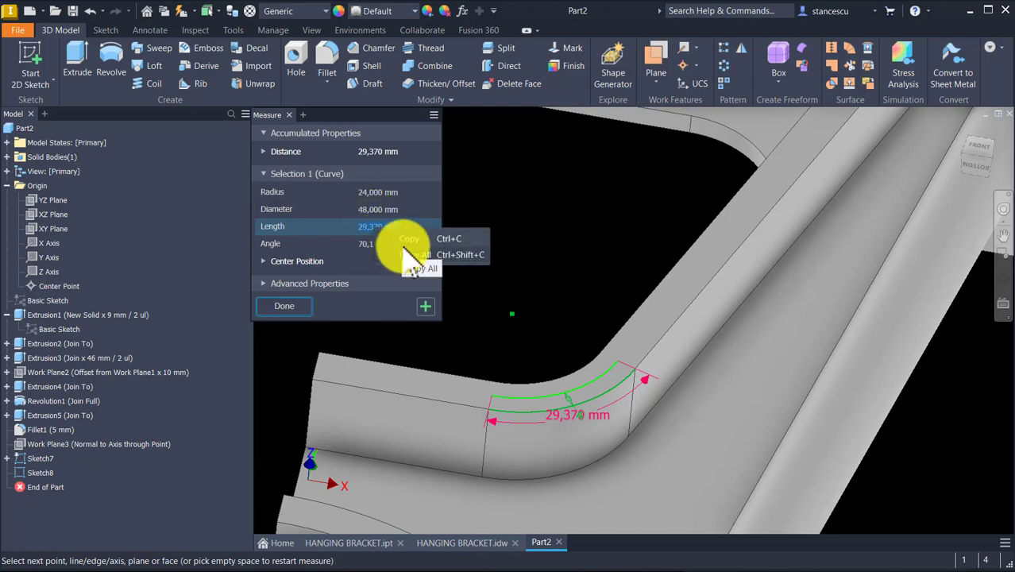
{"action": "left_click", "coordinate": [403, 241]}
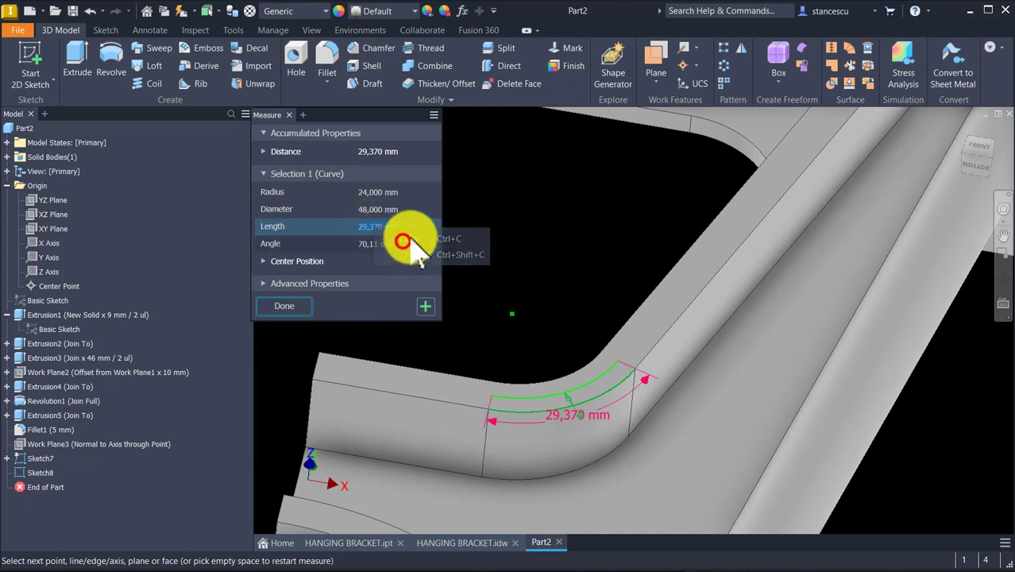
{"action": "left_click", "coordinate": [584, 177]}
{"action": "key", "text": "Escape"}
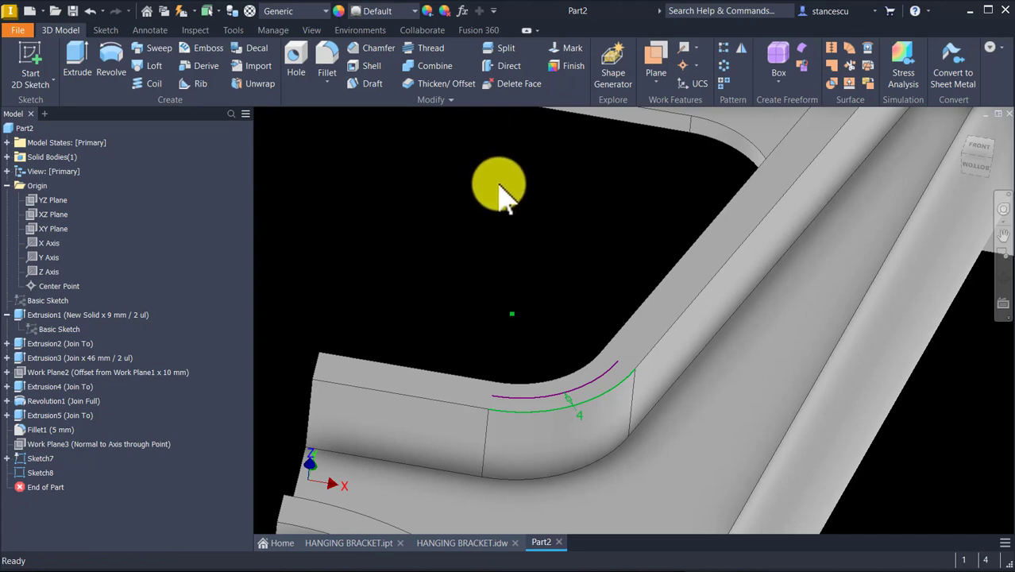
{"action": "left_click", "coordinate": [612, 372]}
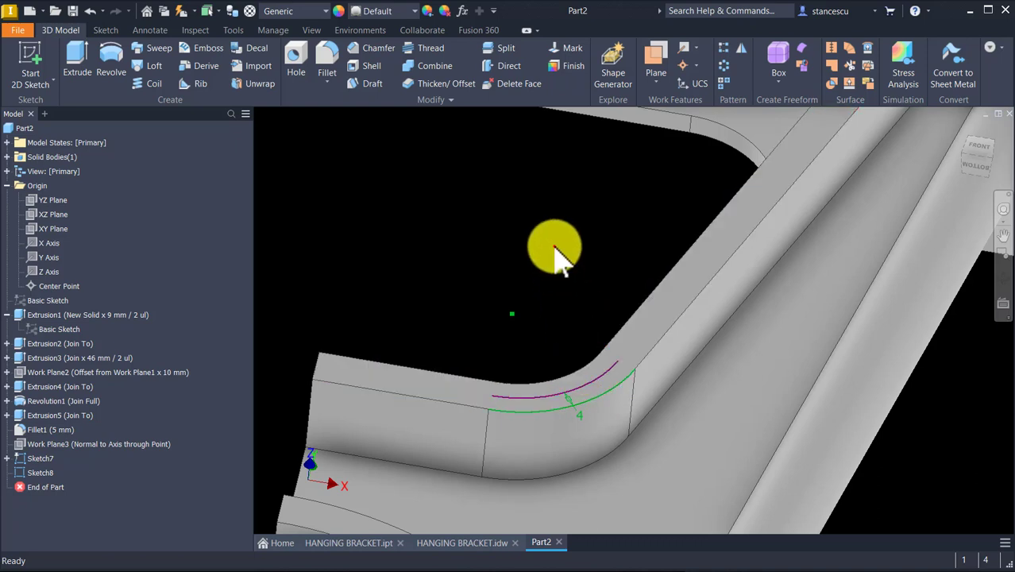
{"action": "left_click", "coordinate": [554, 246]}
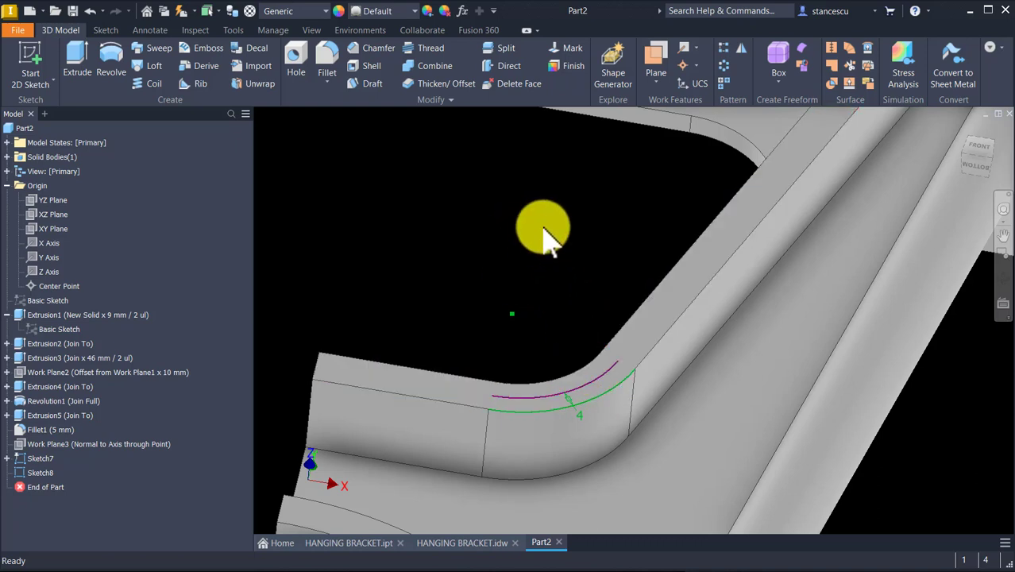
- Create a work plane midway between the sloping arm's two wide faces
{"action": "left_click", "coordinate": [656, 64]}
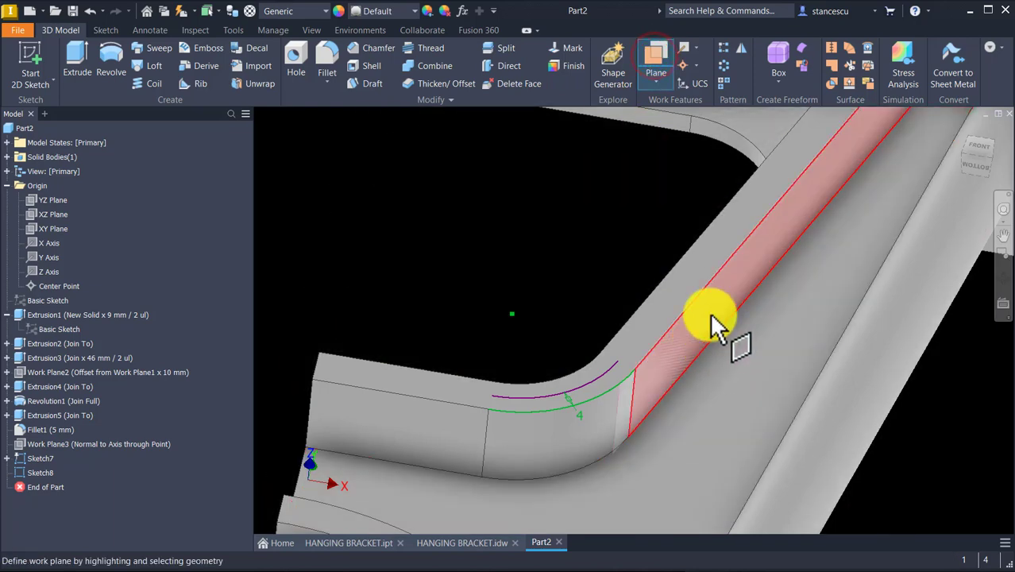
{"action": "left_click", "coordinate": [719, 292]}
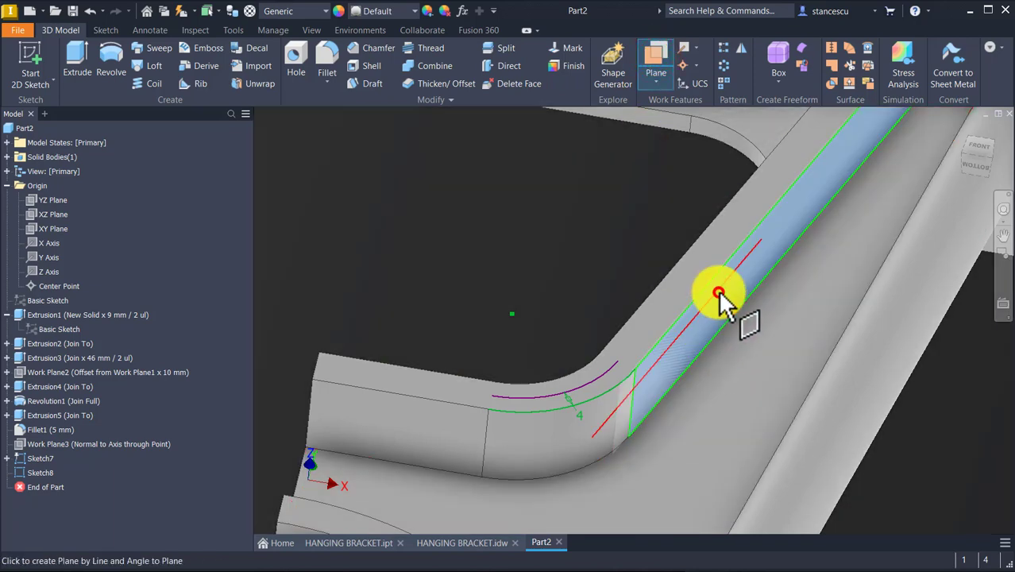
{"action": "middle_click_drag", "start_coordinate": [719, 293], "coordinate": [914, 373], "text": "shift"}
{"action": "left_click", "coordinate": [905, 354]}
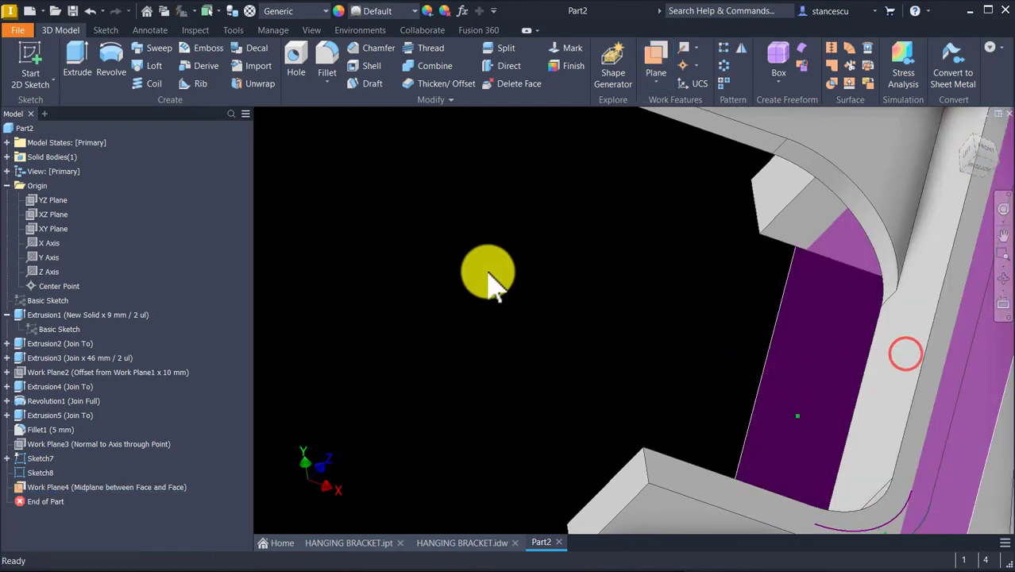
{"action": "middle_click_drag", "start_coordinate": [486, 271], "coordinate": [498, 224], "text": "shift"}
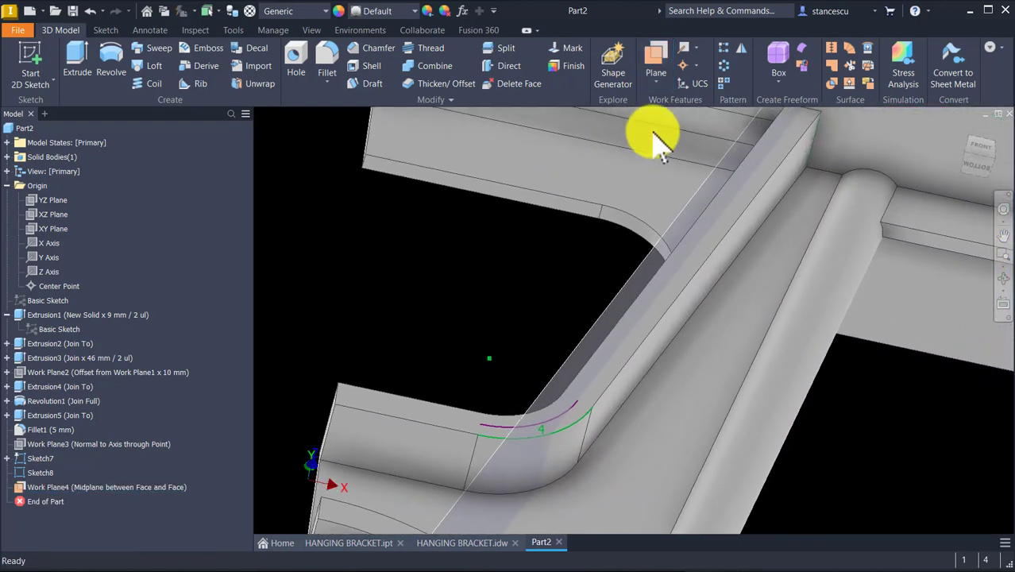
{"action": "left_click", "coordinate": [656, 79]}
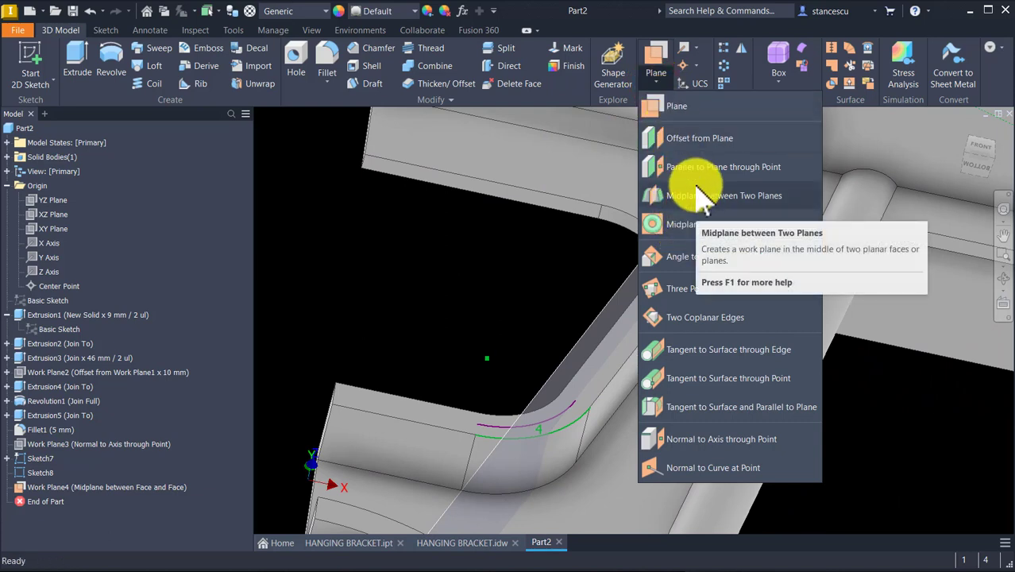
{"action": "left_click", "coordinate": [431, 214]}
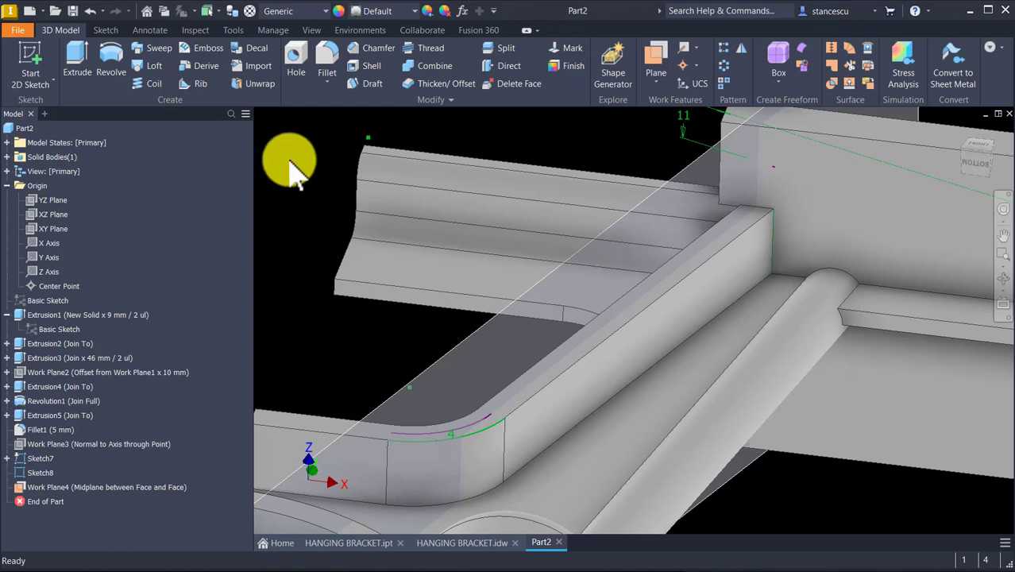
- Start a sketch on the arm's new midplane, restore the angled view, and slice the graphics at the sketch plane
{"action": "left_click", "coordinate": [481, 330]}
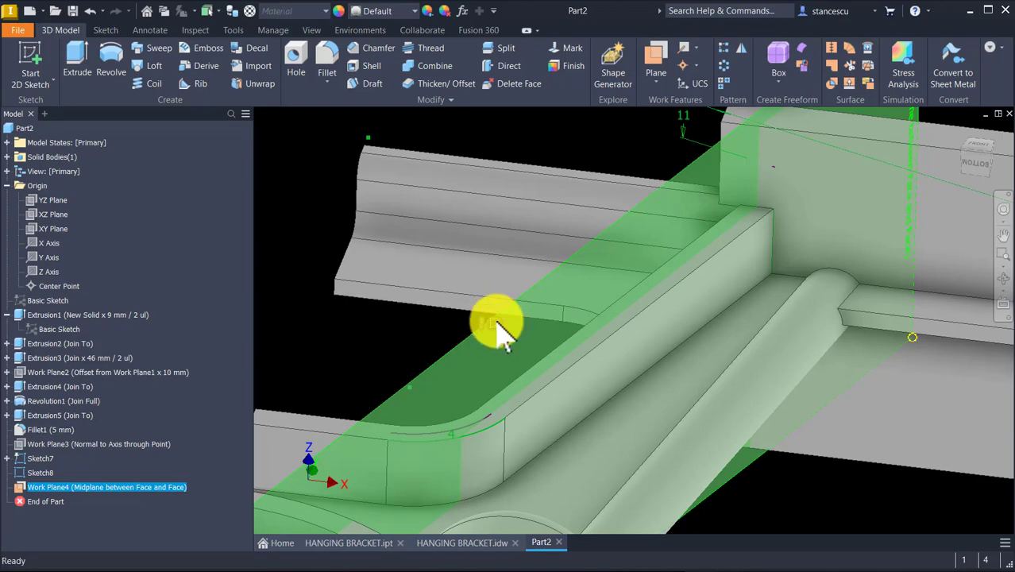
{"action": "left_click", "coordinate": [488, 322]}
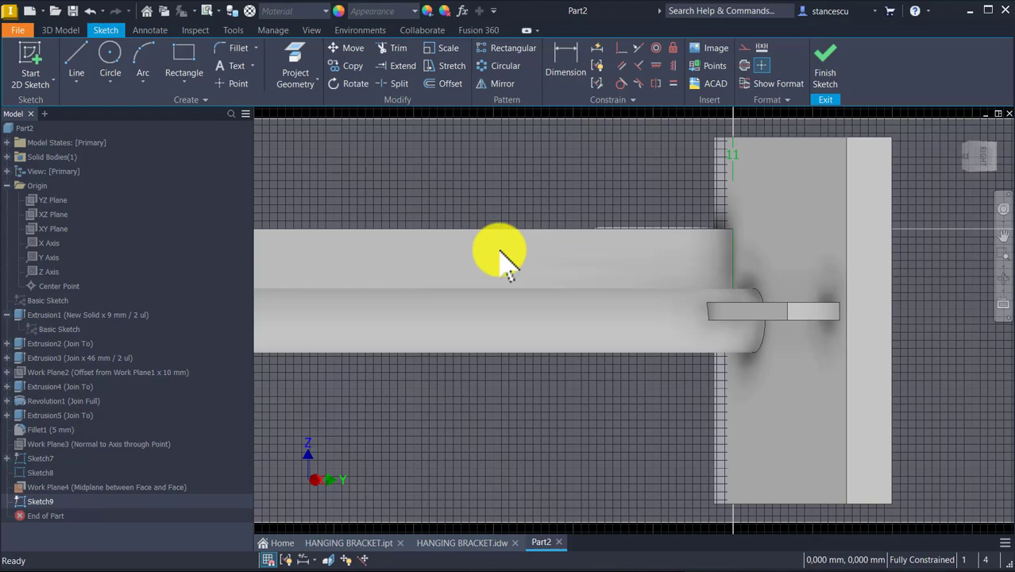
{"action": "key", "text": "F5"}
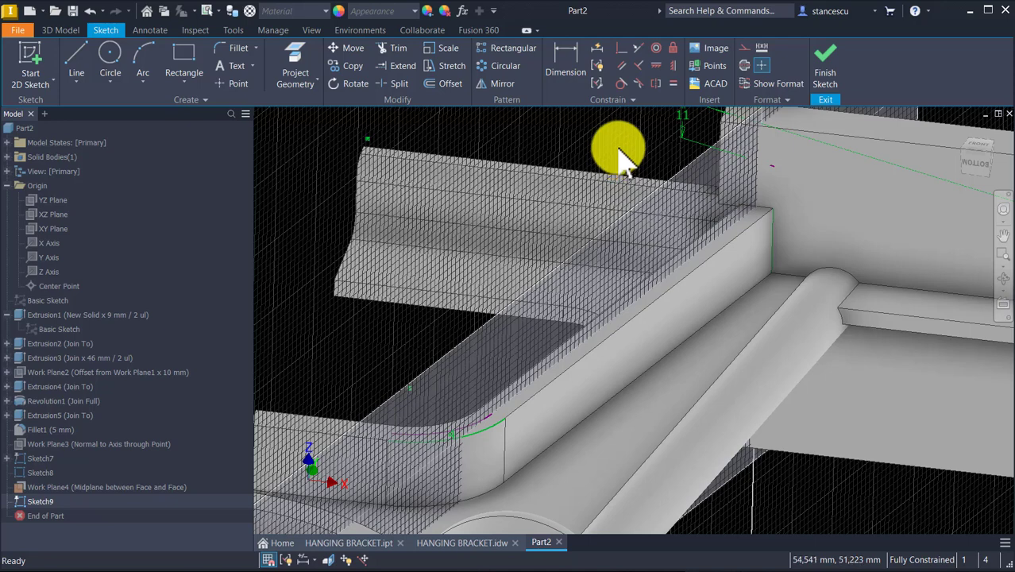
{"action": "key", "text": "F7"}
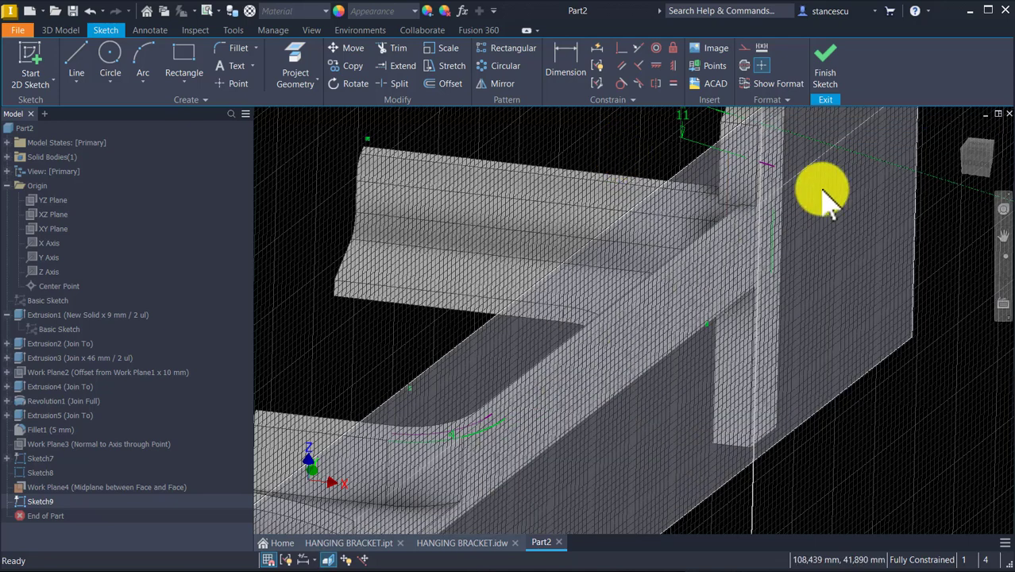
- Project the endpoint of the short sketch line beside the upright plate into the arm's midplane sketch
{"action": "left_click", "coordinate": [290, 57]}
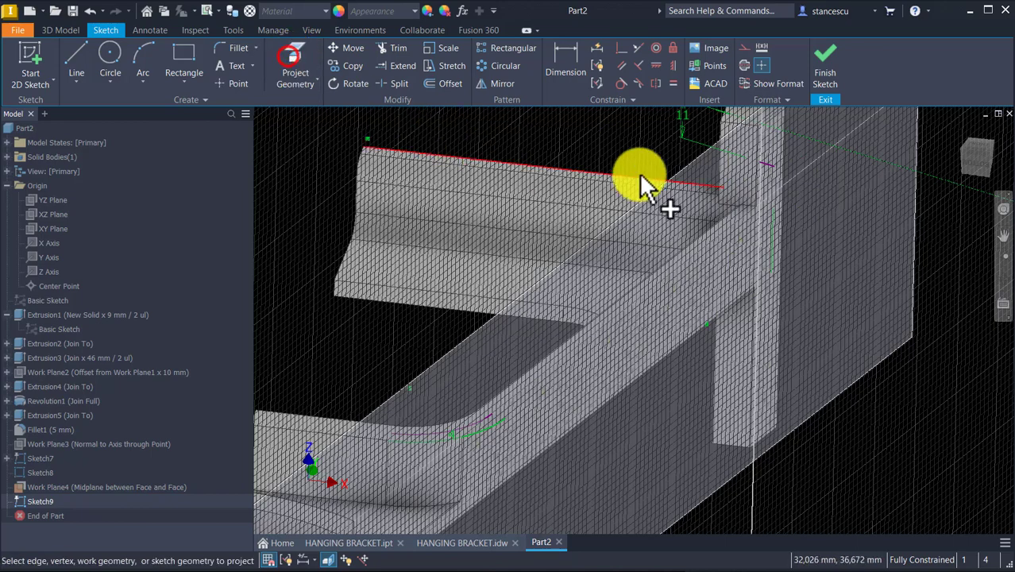
{"action": "left_click", "coordinate": [765, 163]}
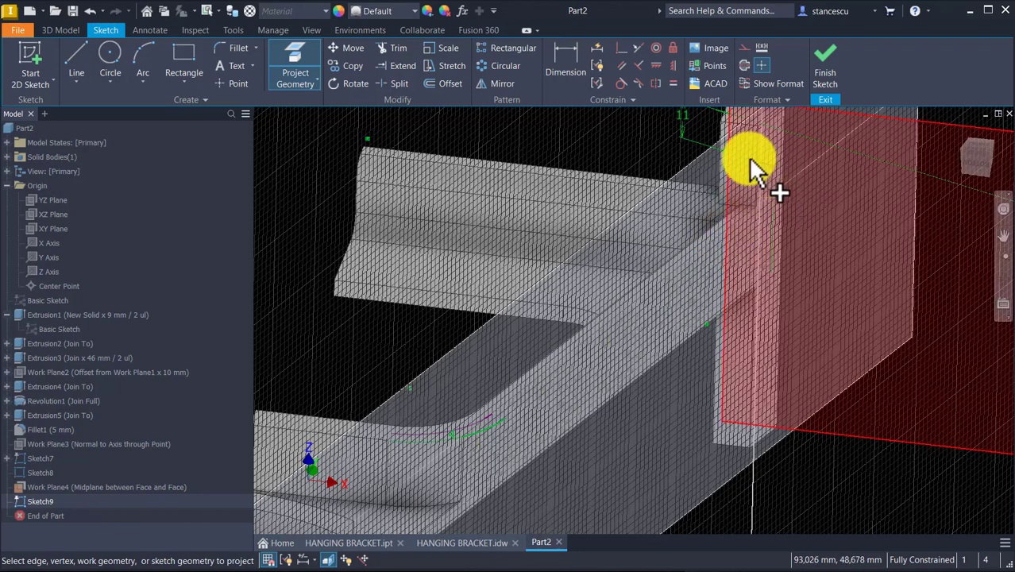
{"action": "key", "text": "Escape"}
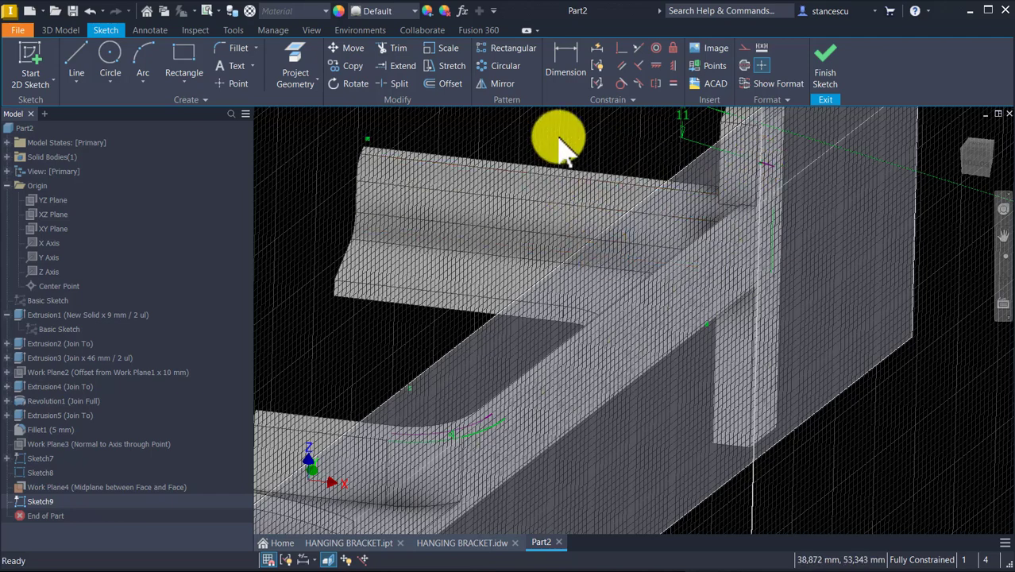
- Draw a long line in the midplane sketch from the projected point down the arm to just past the lower bend
{"action": "left_click", "coordinate": [77, 62]}
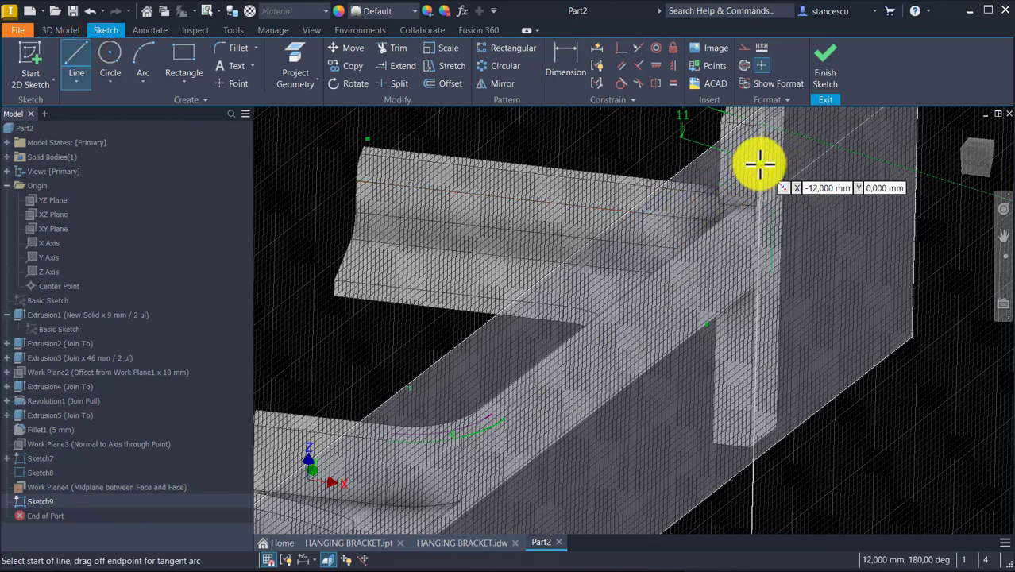
{"action": "left_click", "coordinate": [760, 164]}
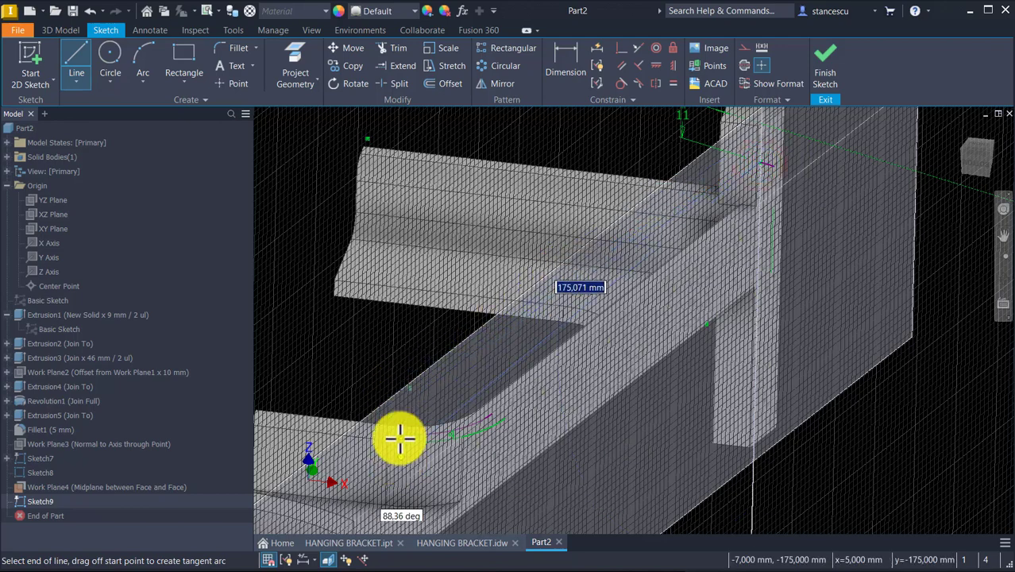
{"action": "middle_click_drag", "start_coordinate": [416, 393], "coordinate": [441, 192]}
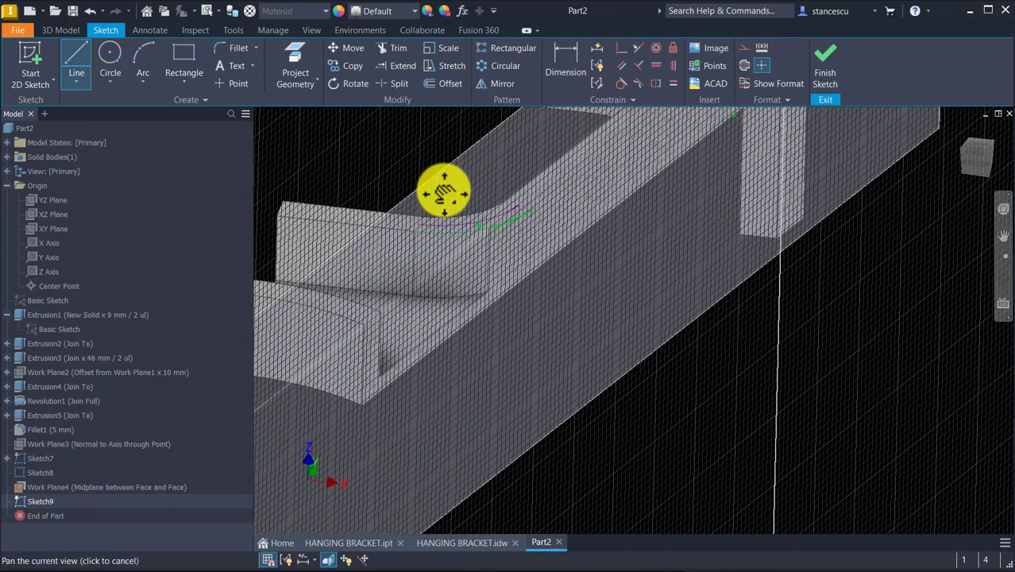
{"action": "left_click", "coordinate": [436, 250]}
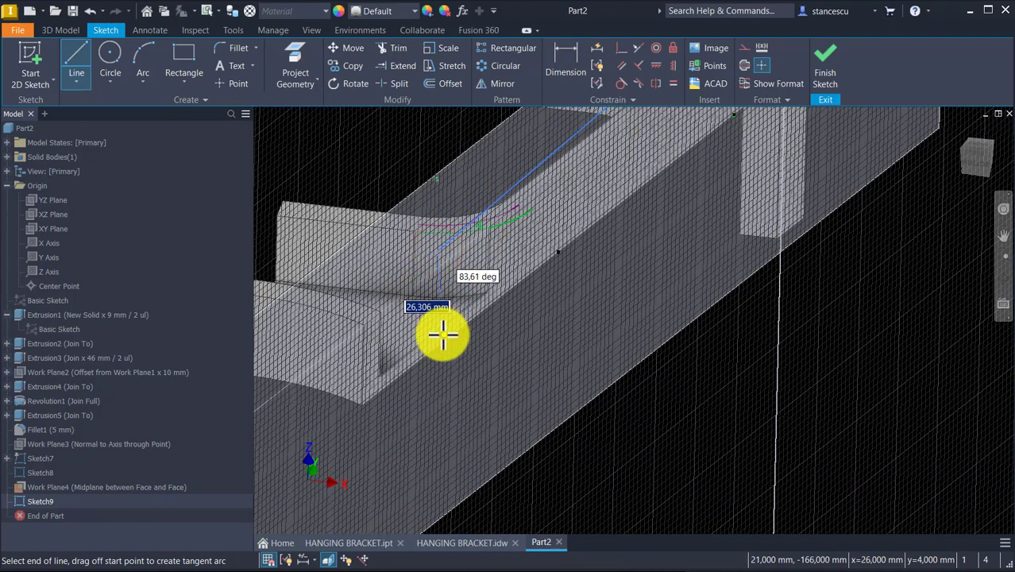
{"action": "key", "text": "Escape"}
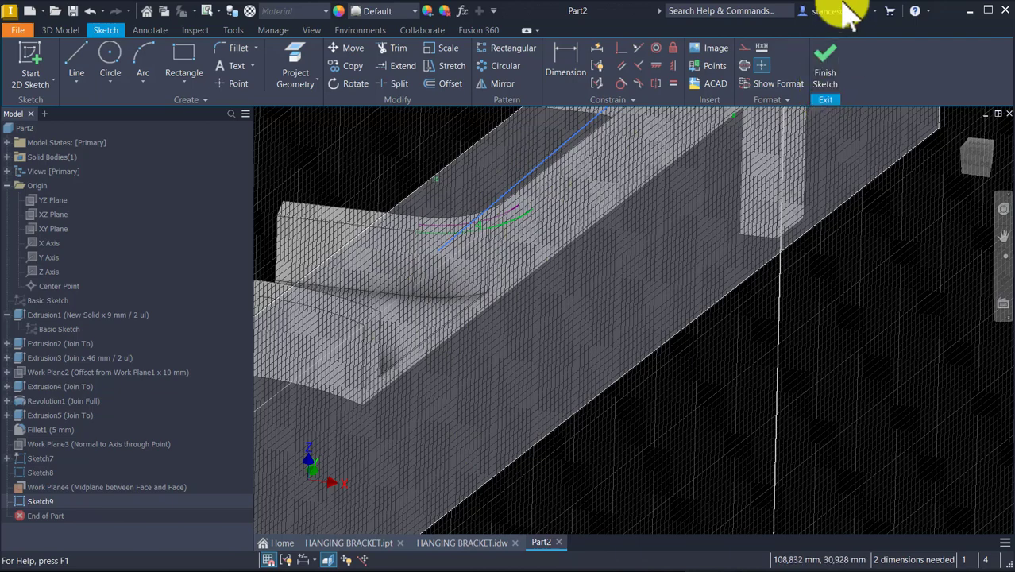
- Finish the midplane sketch and hide the arm's midplane work plane
{"action": "left_click", "coordinate": [834, 70]}
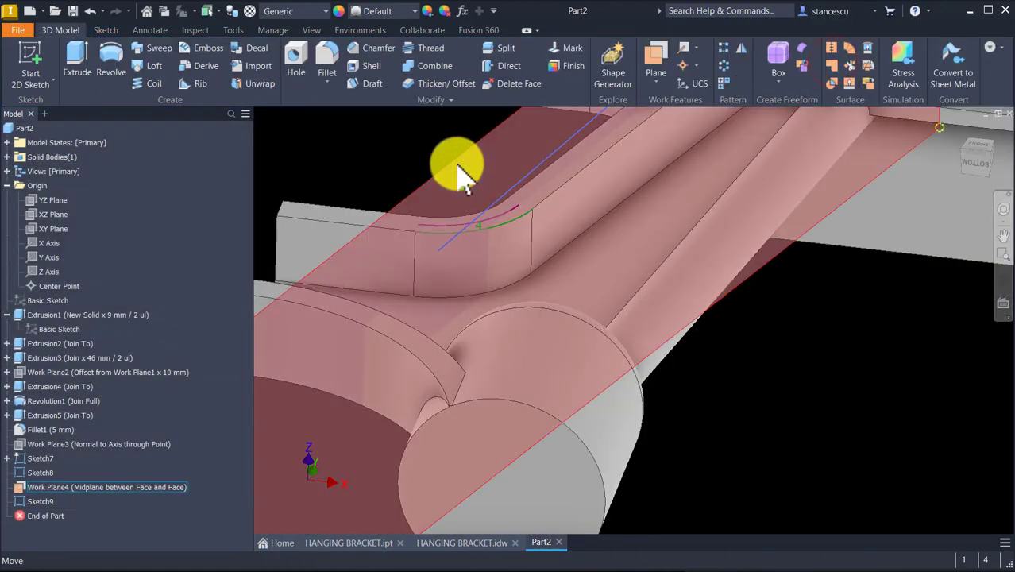
{"action": "right_click", "coordinate": [458, 156]}
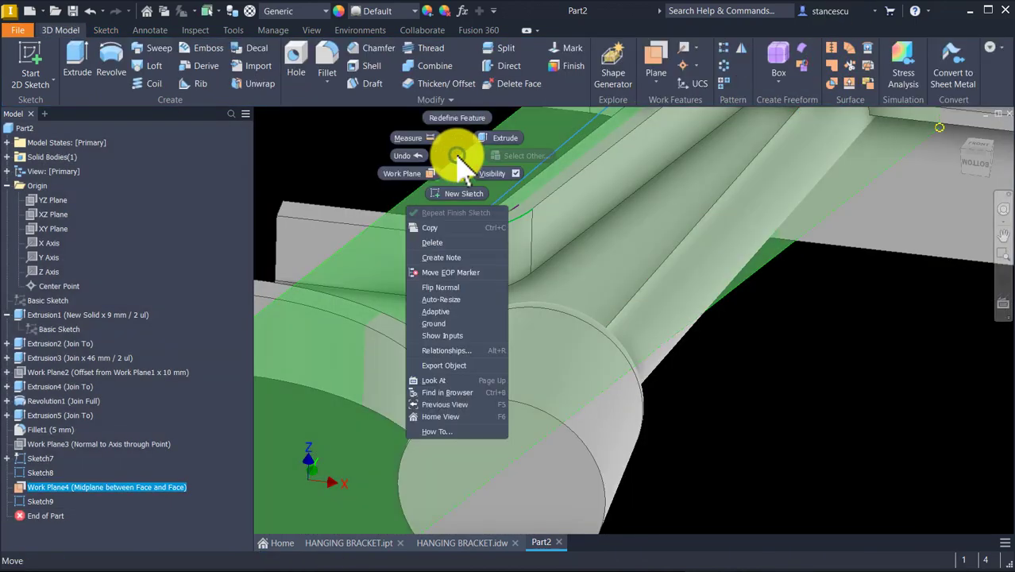
{"action": "left_click", "coordinate": [500, 175]}
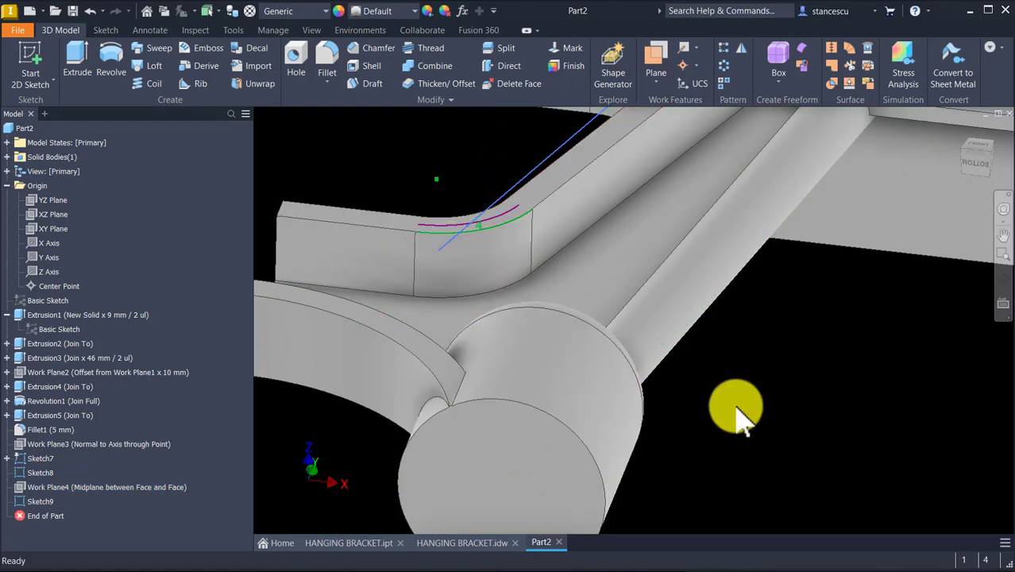
- Reopen the midplane sketch for editing and restore the angled view of the bend
{"action": "middle_click_drag", "start_coordinate": [737, 437], "coordinate": [762, 379], "text": "shift"}
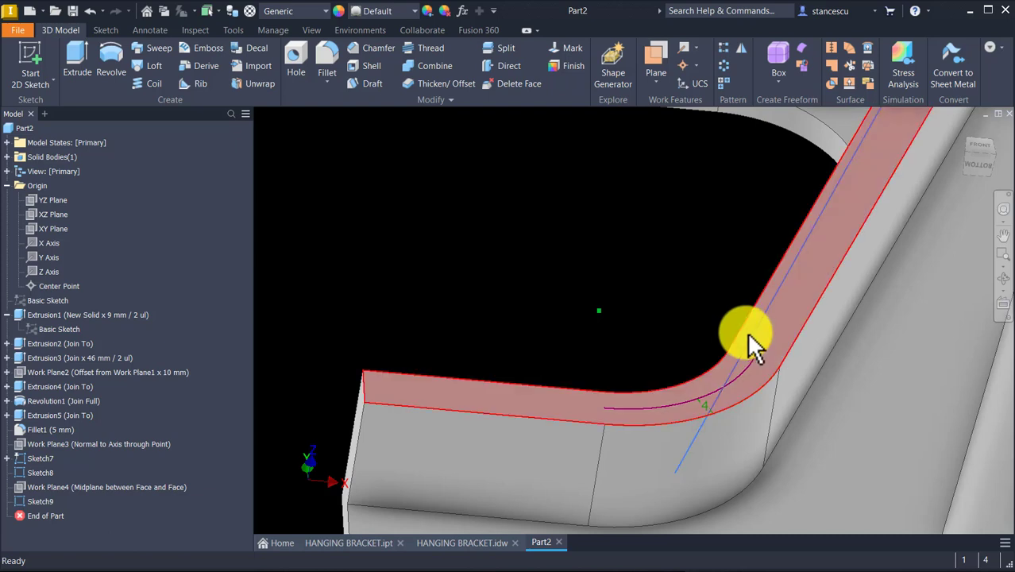
{"action": "middle_click_drag", "start_coordinate": [759, 372], "coordinate": [684, 317], "text": "shift"}
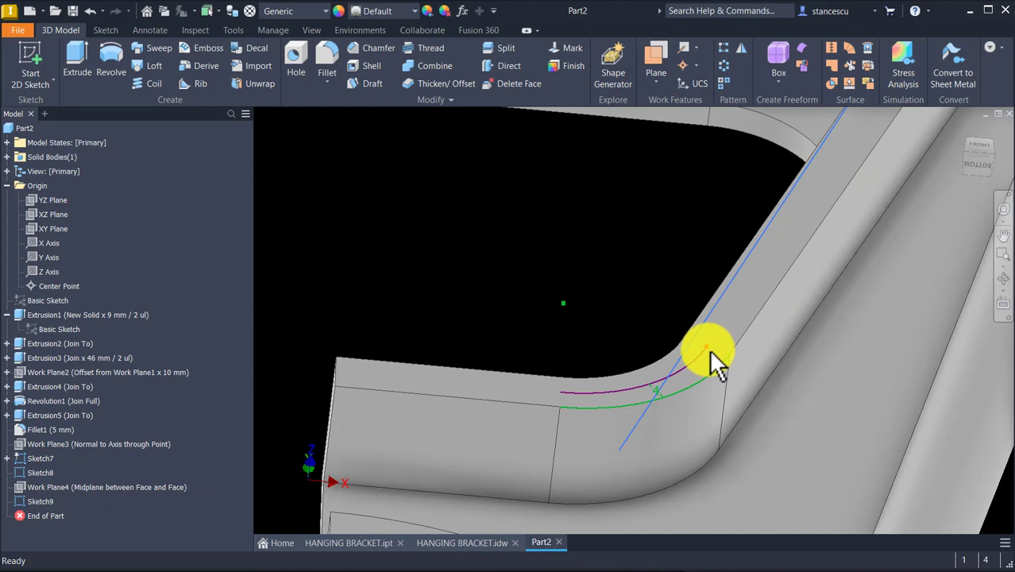
{"action": "middle_click_drag", "start_coordinate": [713, 410], "coordinate": [704, 408], "text": "shift"}
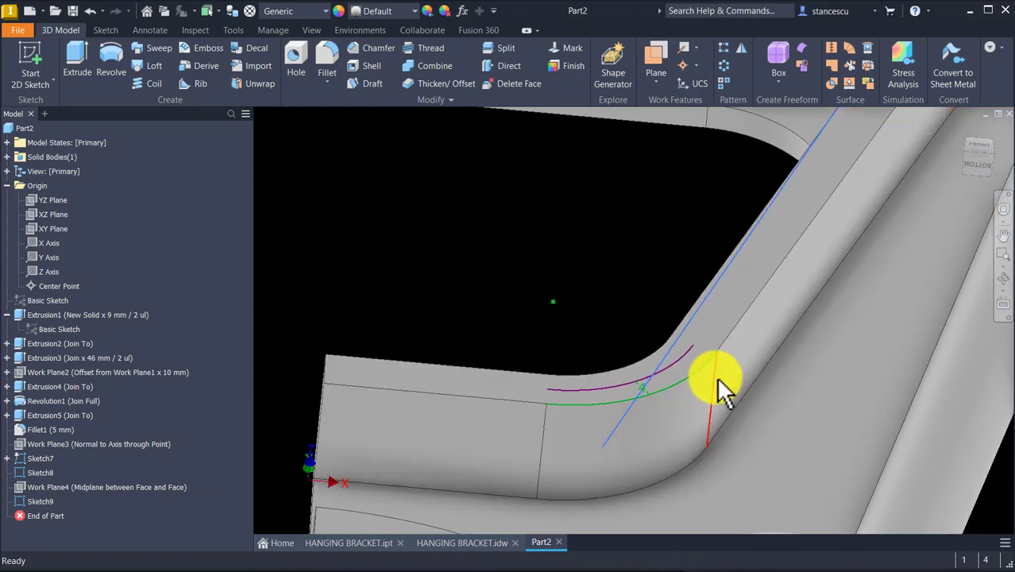
{"action": "middle_click_drag", "start_coordinate": [693, 385], "coordinate": [544, 211], "text": "shift"}
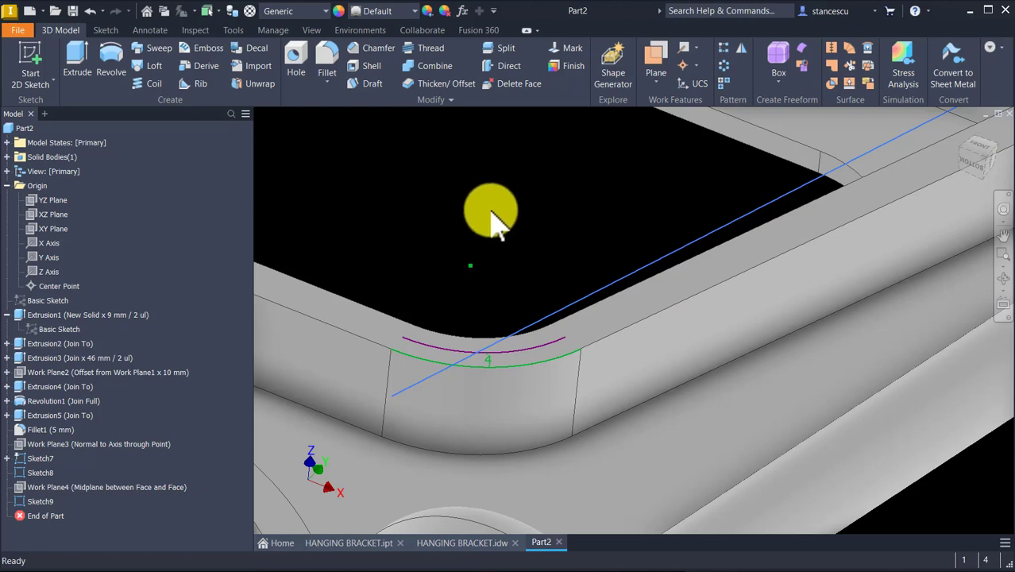
{"action": "double_click", "coordinate": [24, 501]}
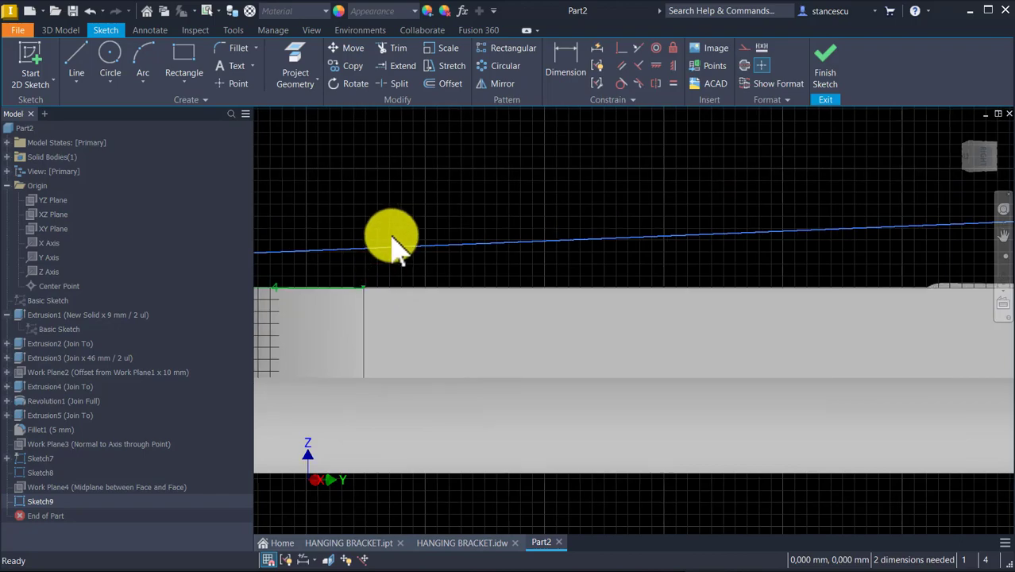
{"action": "key", "text": "F6"}
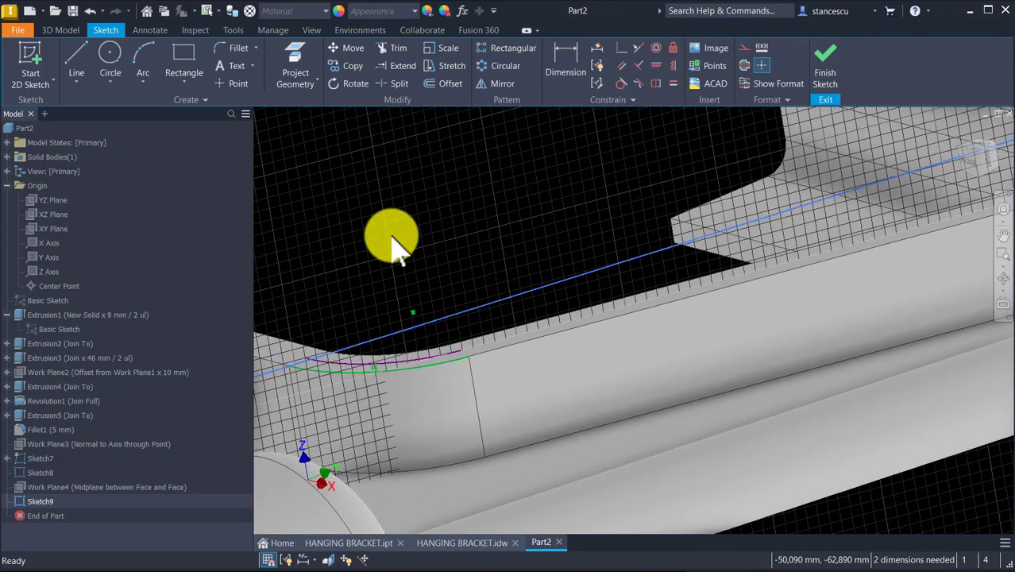
- Project the arm-side endpoint of the offset bend arc into the midplane sketch
{"action": "left_click", "coordinate": [76, 57]}
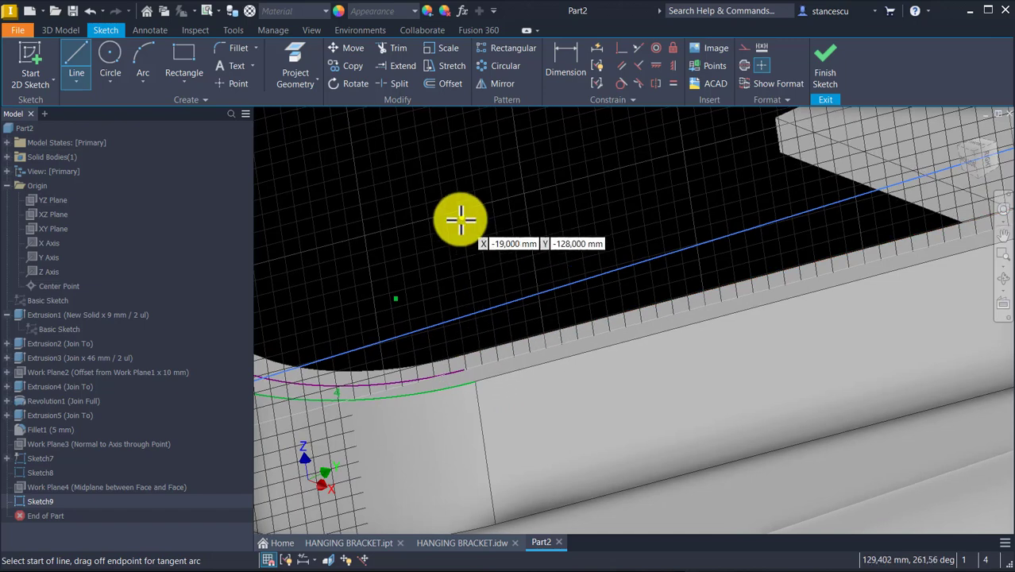
{"action": "left_click", "coordinate": [306, 59]}
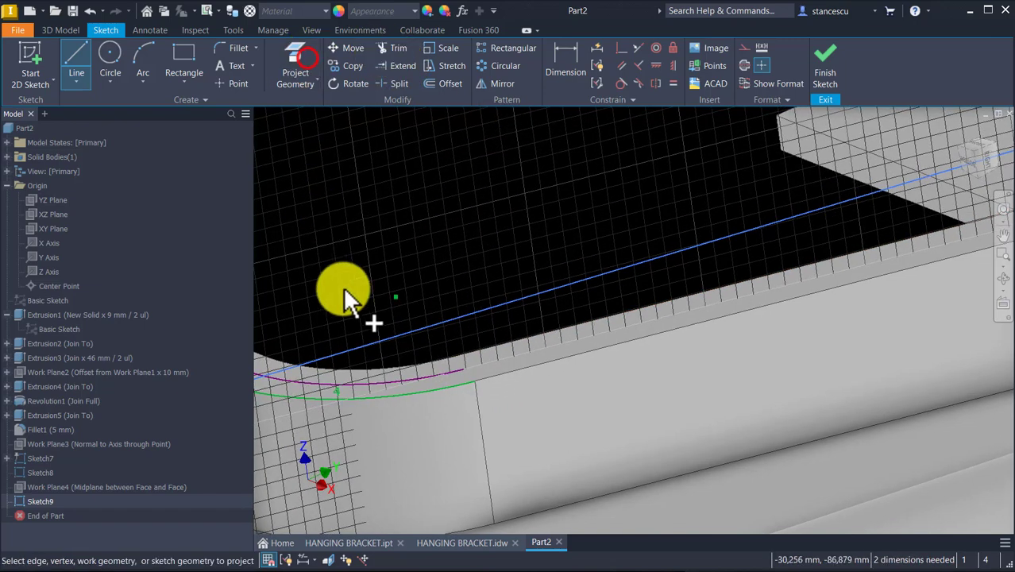
{"action": "left_click", "coordinate": [450, 379]}
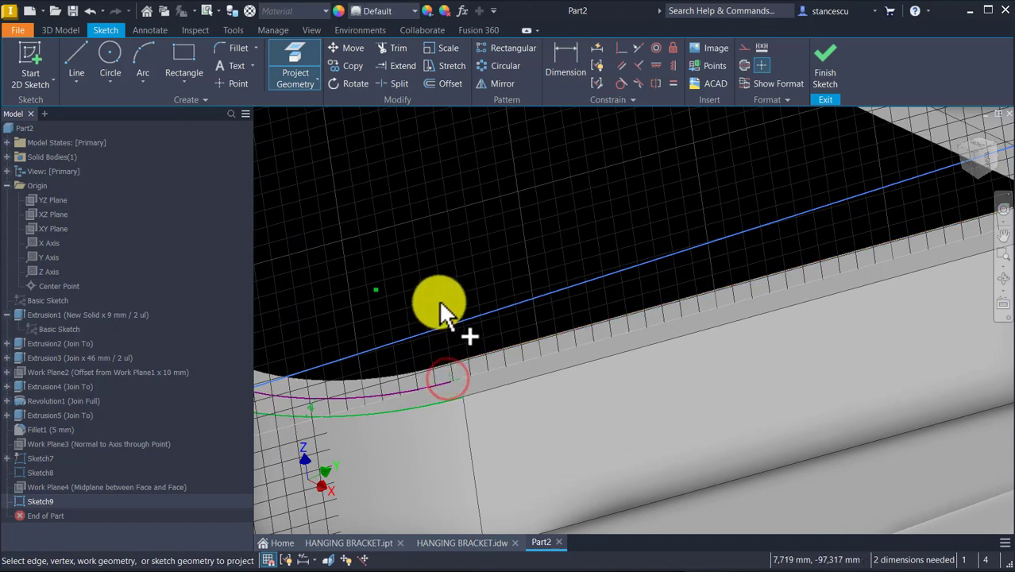
{"action": "left_click", "coordinate": [75, 58]}
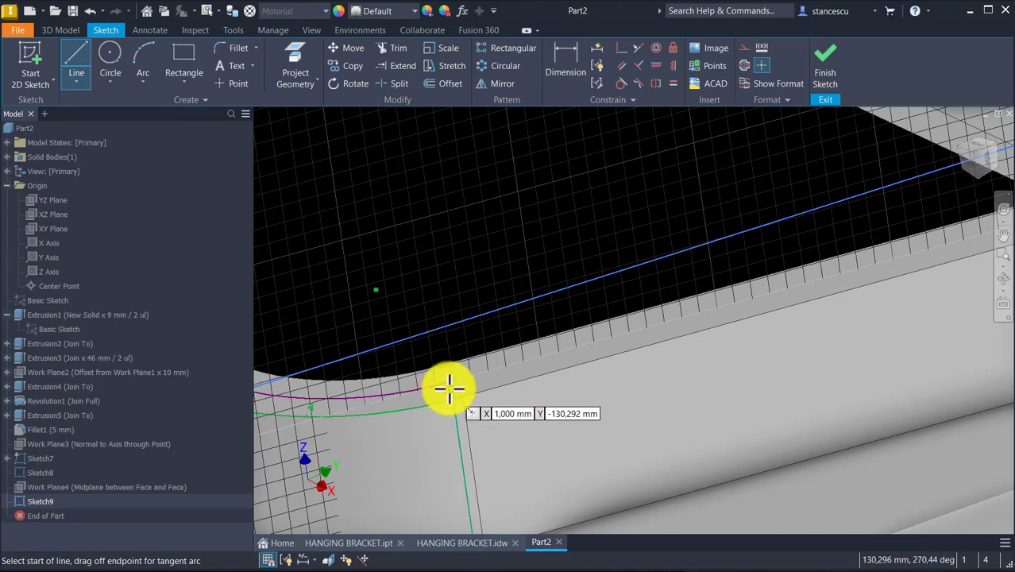
{"action": "left_click", "coordinate": [451, 387]}
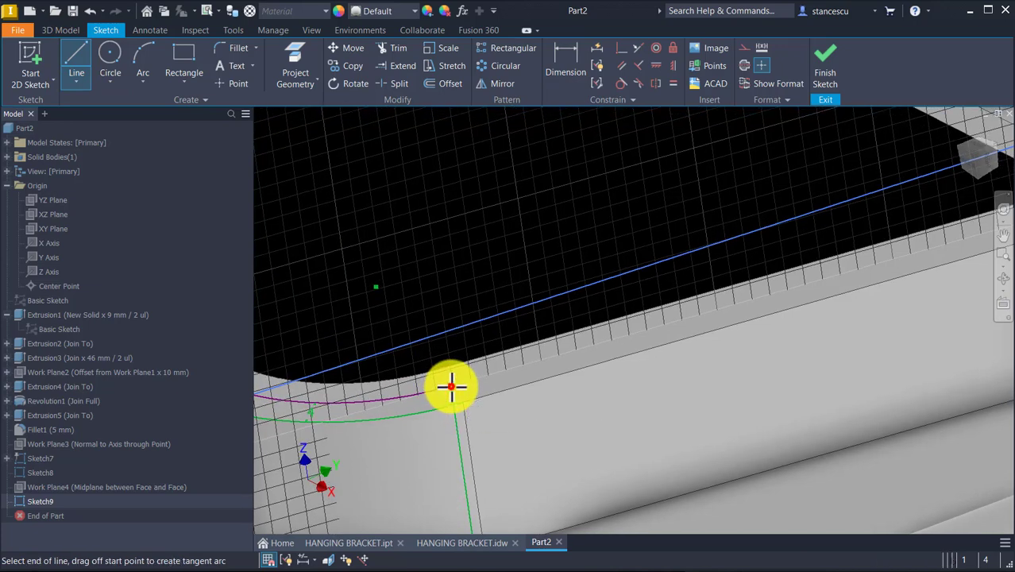
{"action": "left_click", "coordinate": [441, 328]}
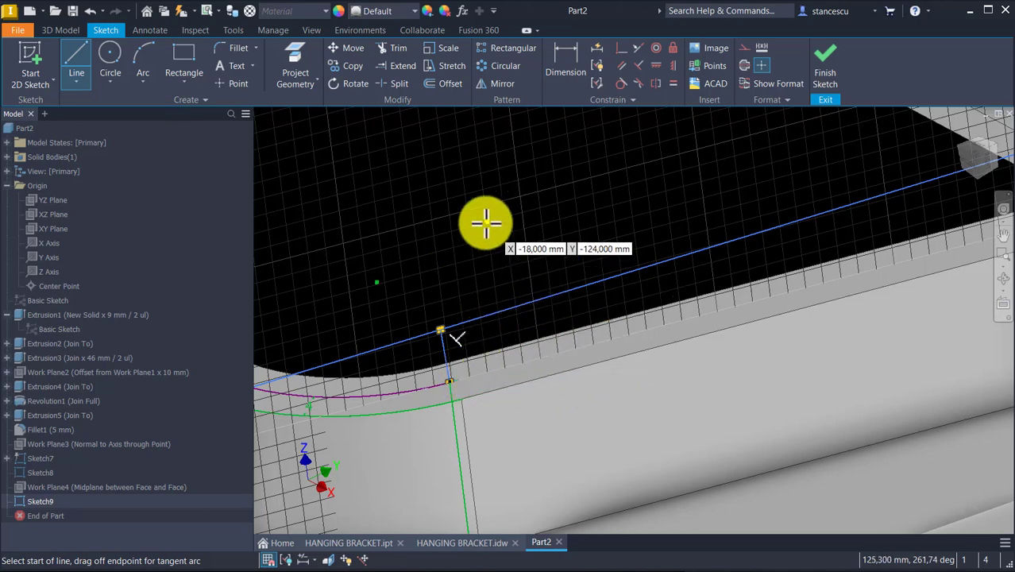
{"action": "key", "text": "ctrl+z"}
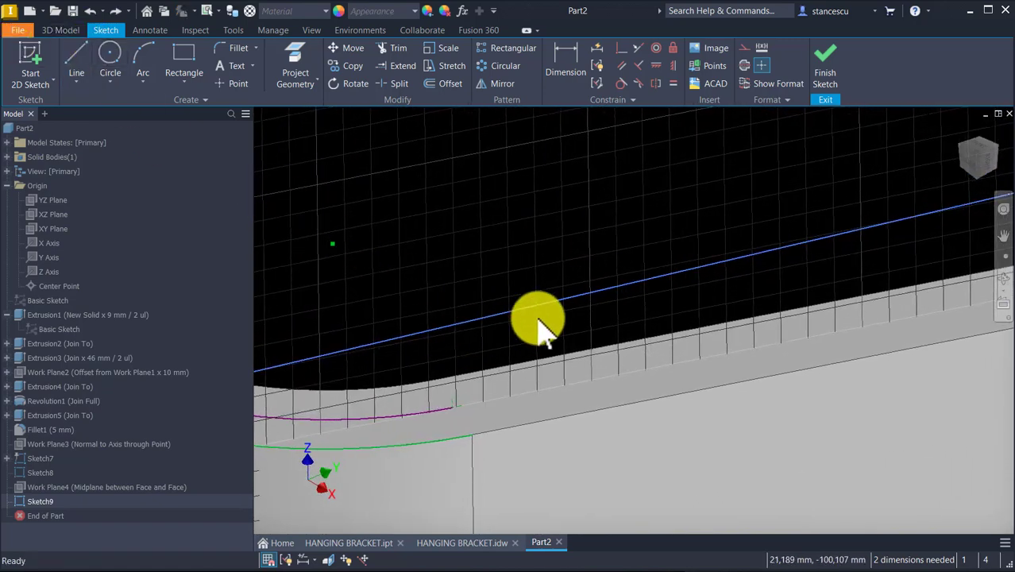
- Draw a short line square to the arm's direction from the projected arc endpoint up to the long sloping line
{"action": "left_click", "coordinate": [76, 52]}
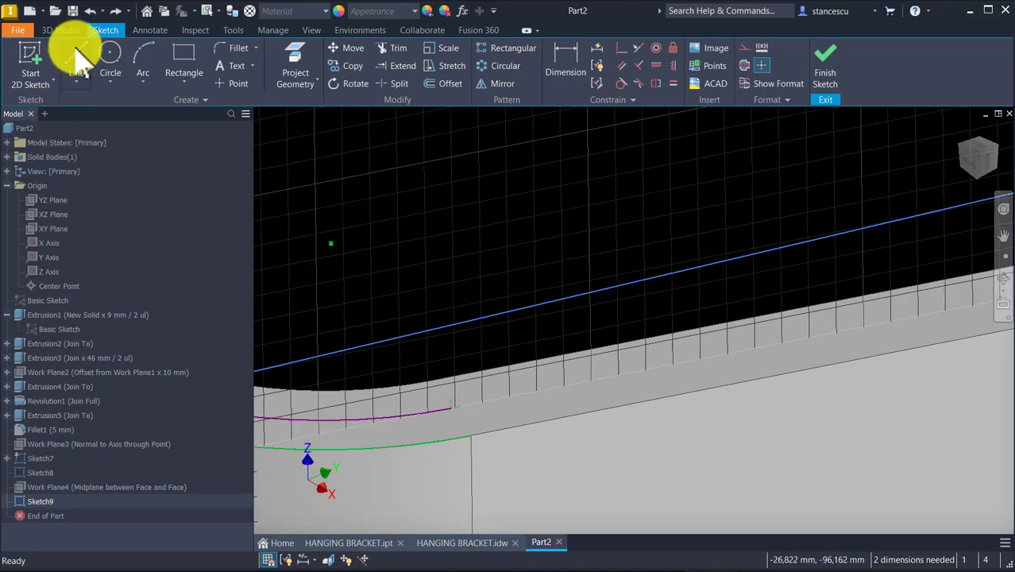
{"action": "left_click", "coordinate": [447, 412]}
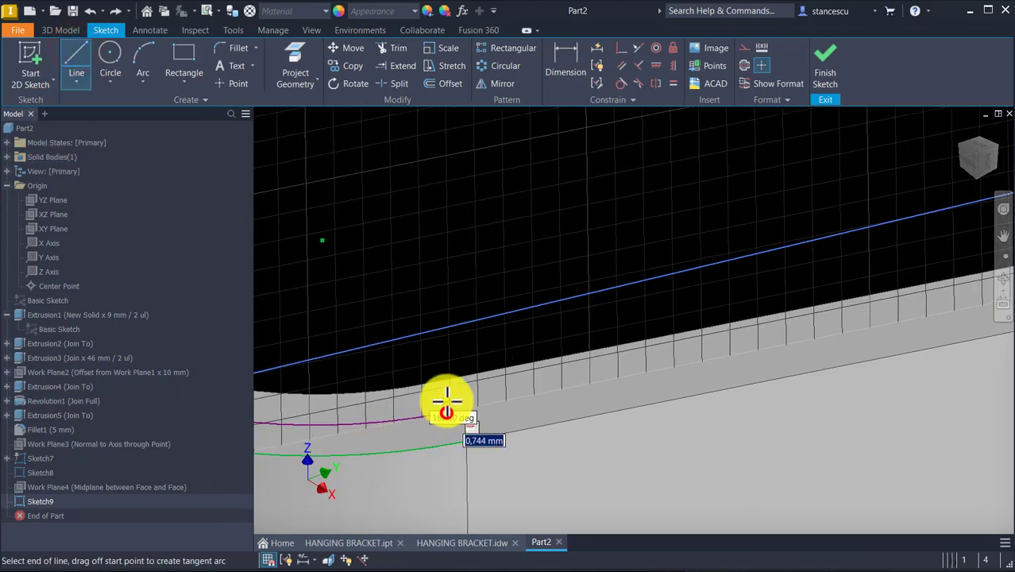
{"action": "left_click", "coordinate": [447, 335]}
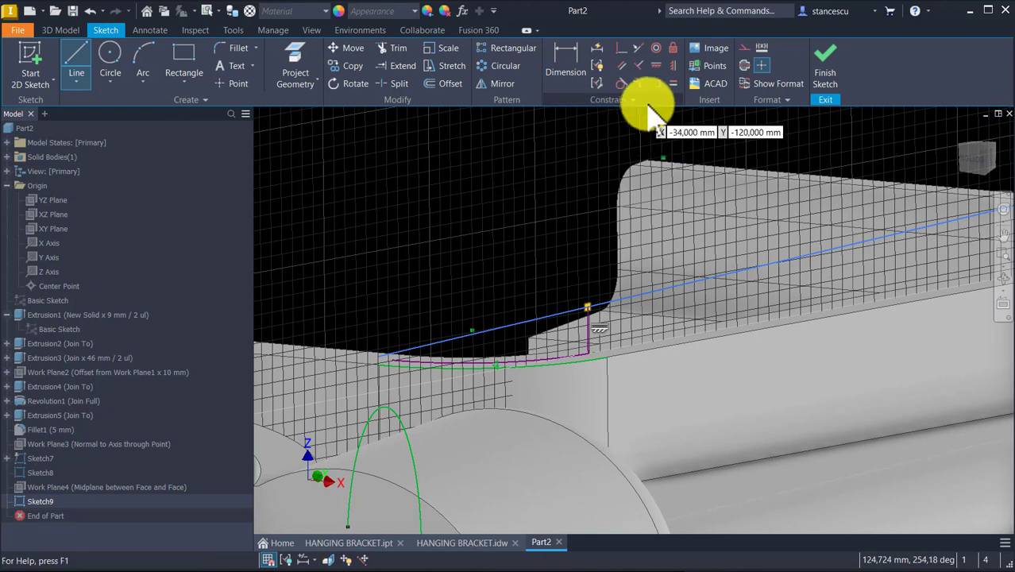
- Align the long line's free end with the projected arc endpoint using a Vertical constraint
{"action": "left_click", "coordinate": [672, 67]}
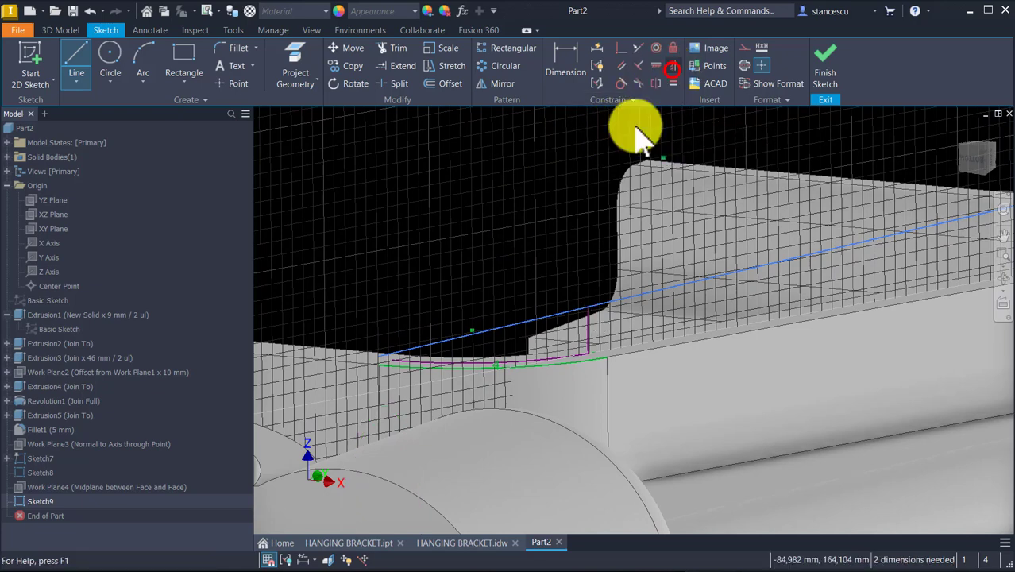
{"action": "middle_click_drag", "start_coordinate": [355, 357], "coordinate": [381, 373], "text": "shift"}
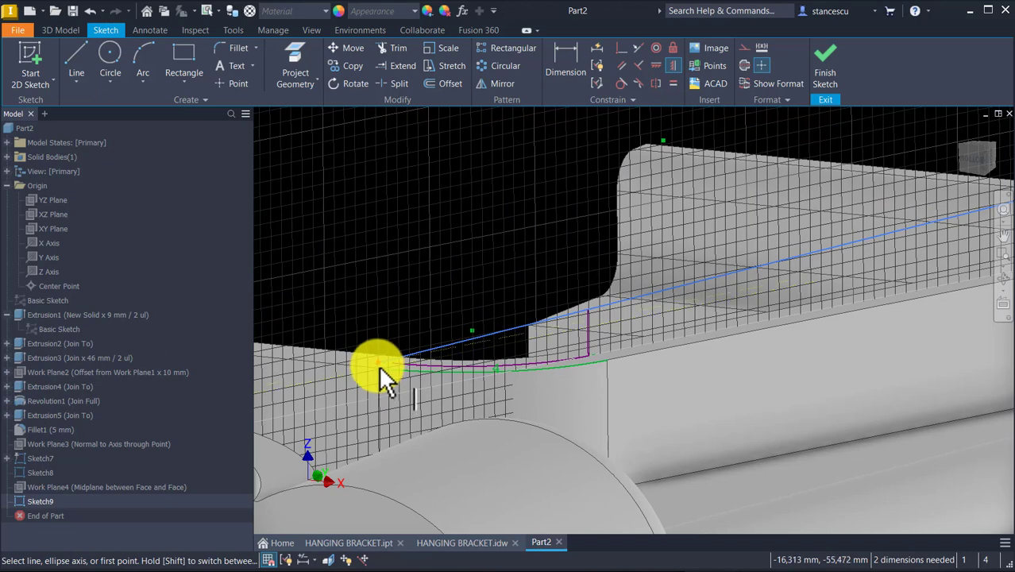
{"action": "left_click", "coordinate": [589, 354]}
{"action": "middle_click_drag", "start_coordinate": [575, 392], "coordinate": [532, 248], "text": "shift"}
- Dimension the distance along the arm between the projected arc endpoint and the long line's free end, and set it to 29,370 mm
{"action": "left_click", "coordinate": [573, 51]}
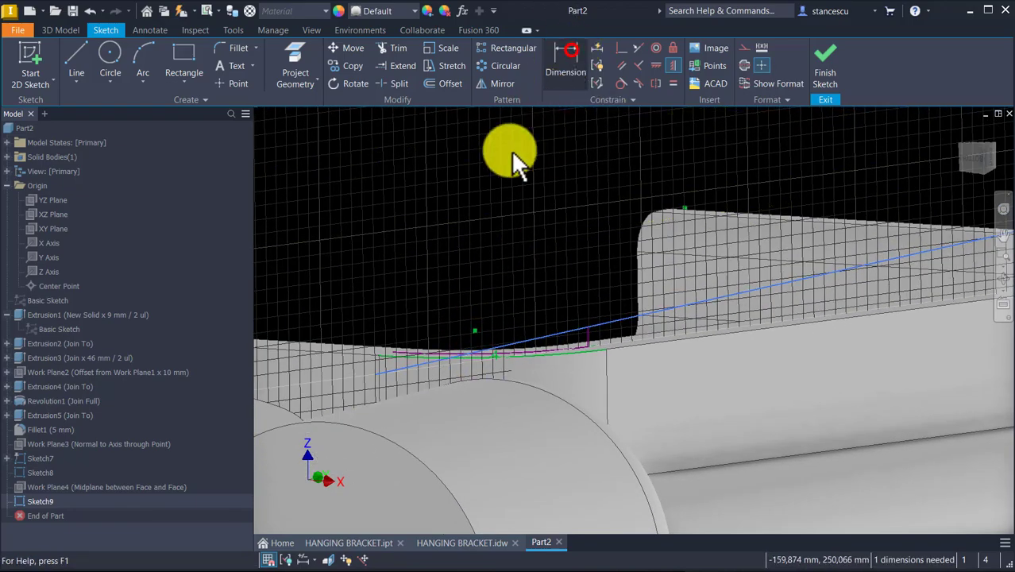
{"action": "scroll", "coordinate": [612, 361], "scroll_direction": "up", "scroll_amount": 3}
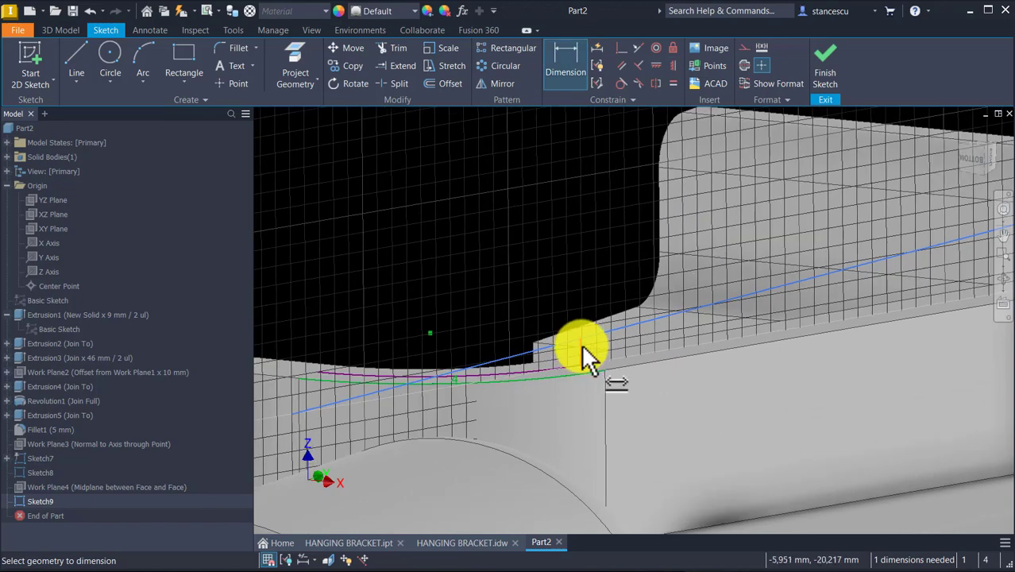
{"action": "middle_click_drag", "start_coordinate": [584, 350], "coordinate": [438, 400], "text": "shift"}
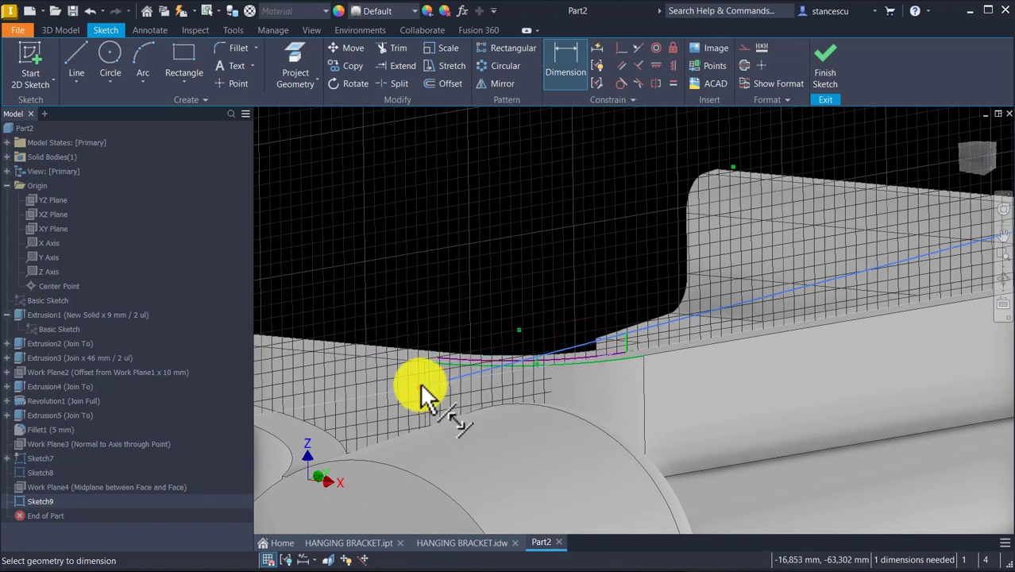
{"action": "left_click", "coordinate": [419, 382]}
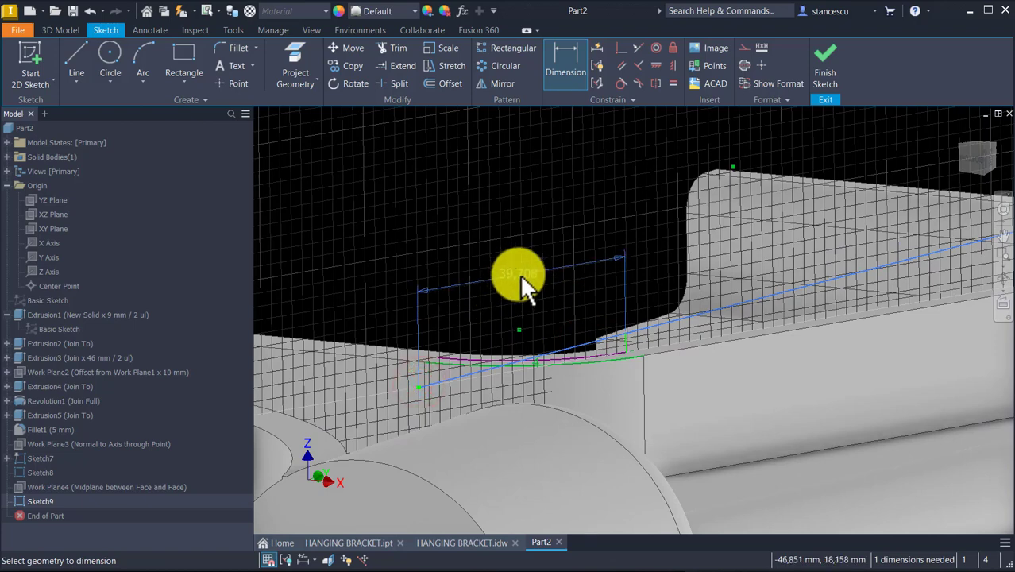
{"action": "left_click", "coordinate": [521, 277]}
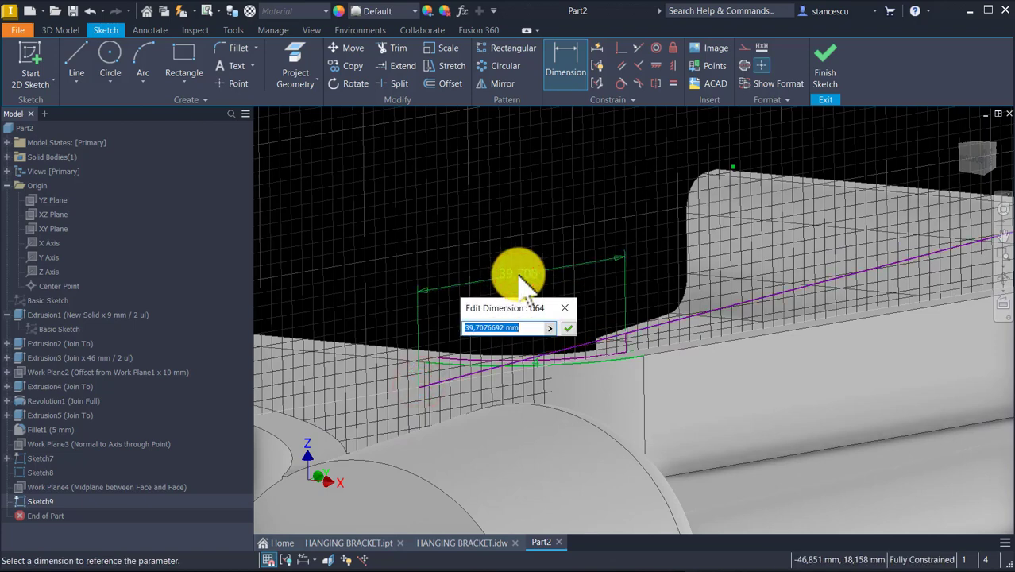
{"action": "type", "text": "29,370 mm"}
{"action": "key", "text": "Return"}
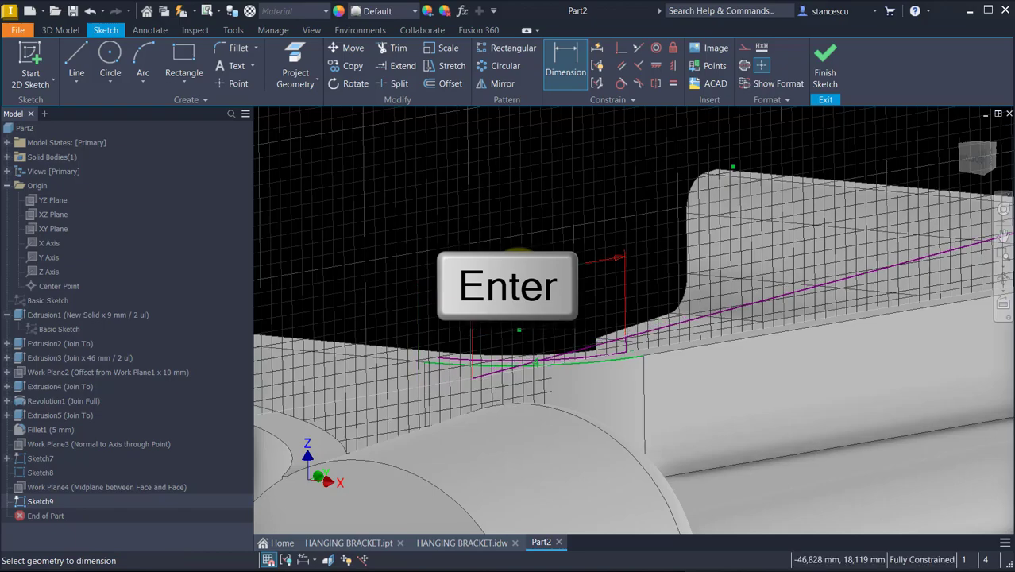
- Finish the midplane sketch and hide Sketch8, which holds the offset bend arc
{"action": "middle_click_drag", "start_coordinate": [518, 276], "coordinate": [675, 179], "text": "shift"}
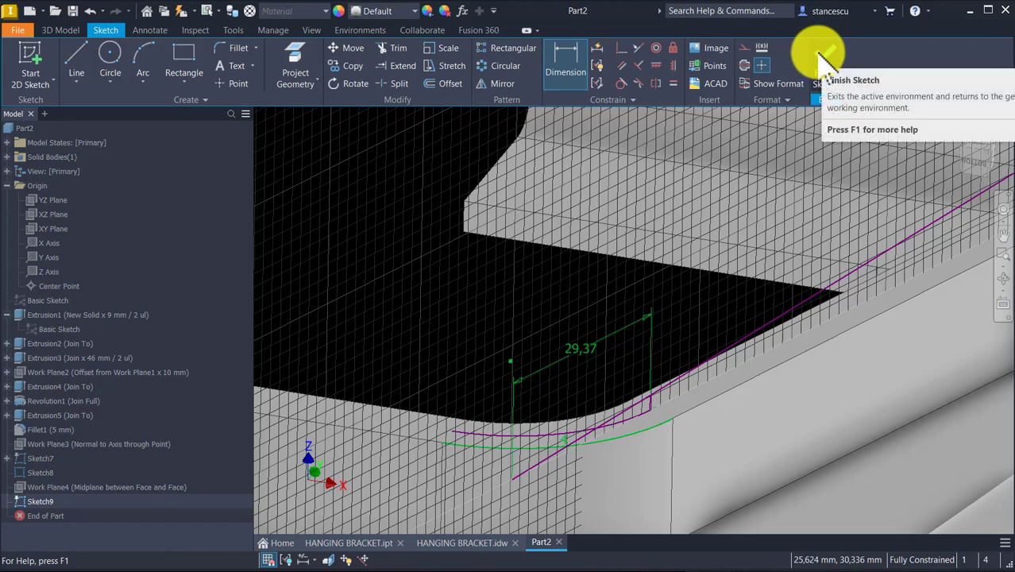
{"action": "left_click", "coordinate": [826, 60]}
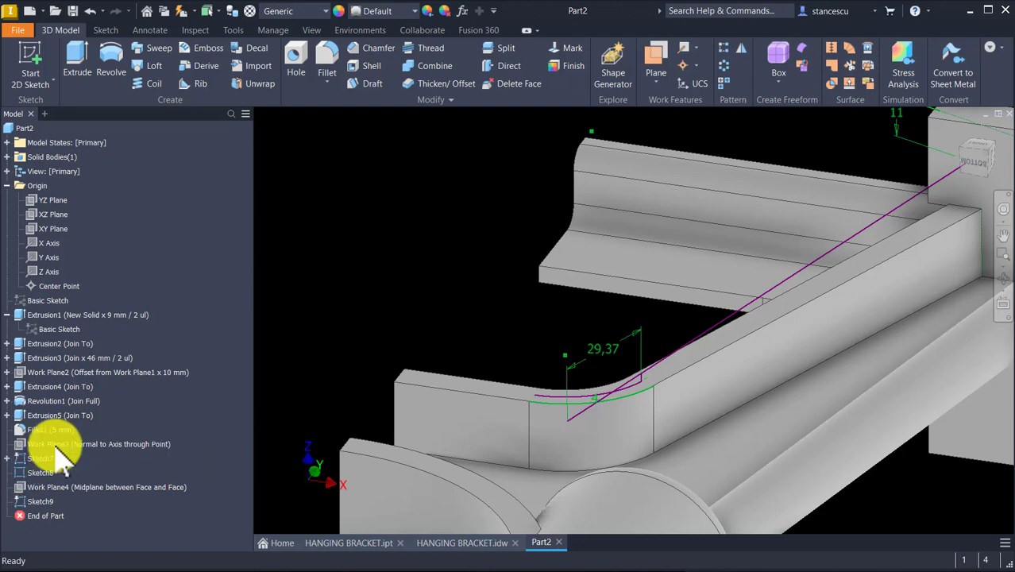
{"action": "left_click", "coordinate": [40, 475]}
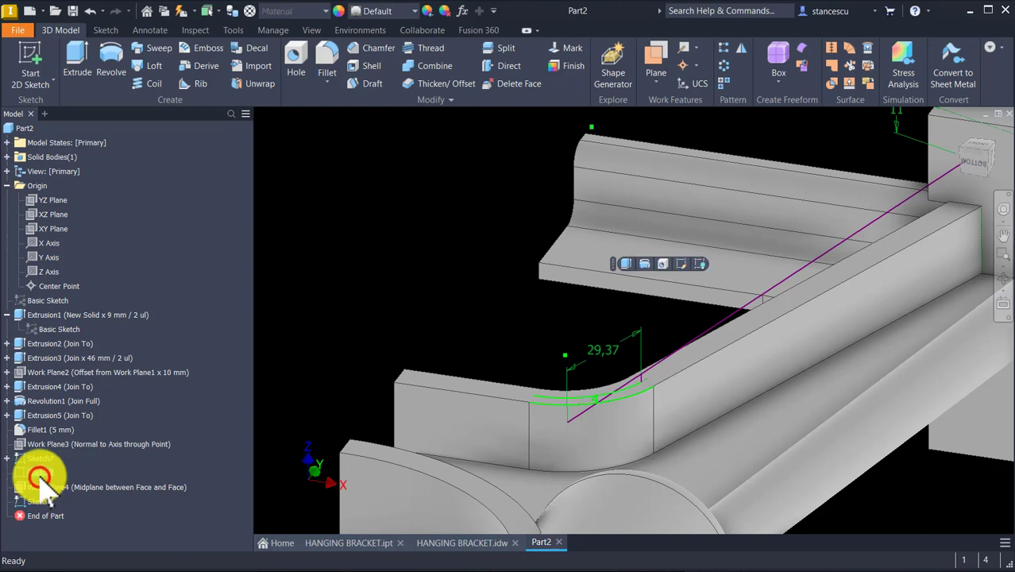
{"action": "right_click", "coordinate": [41, 480]}
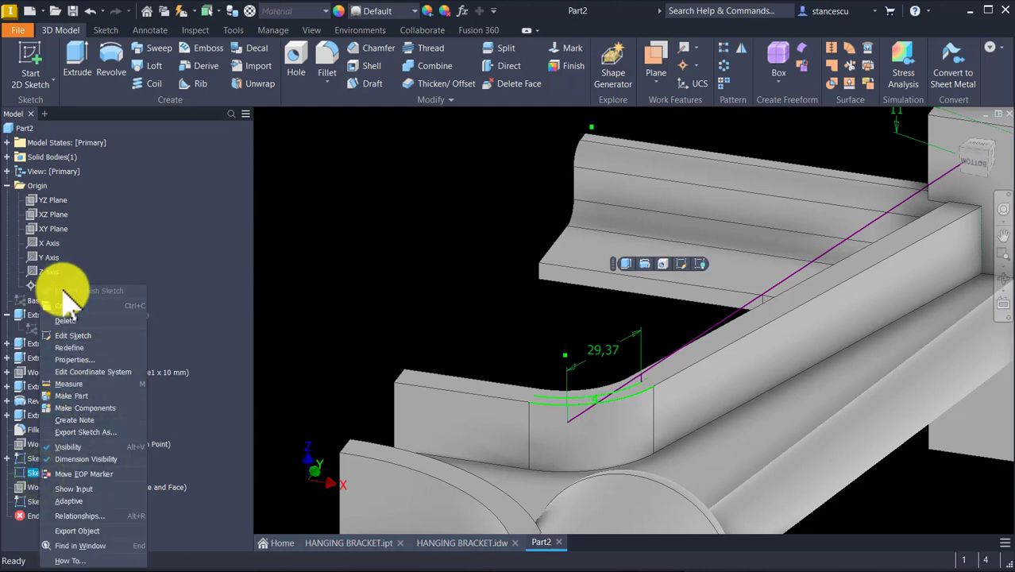
{"action": "left_click", "coordinate": [69, 446]}
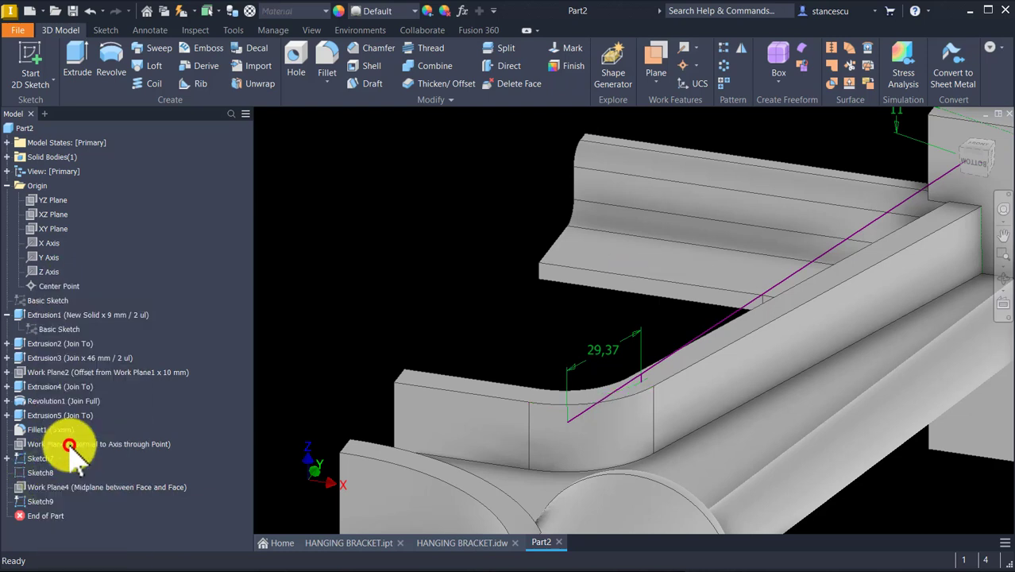
- Hide the midplane taper-line sketch, Sketch9
{"action": "middle_click_drag", "start_coordinate": [896, 129], "coordinate": [399, 240]}
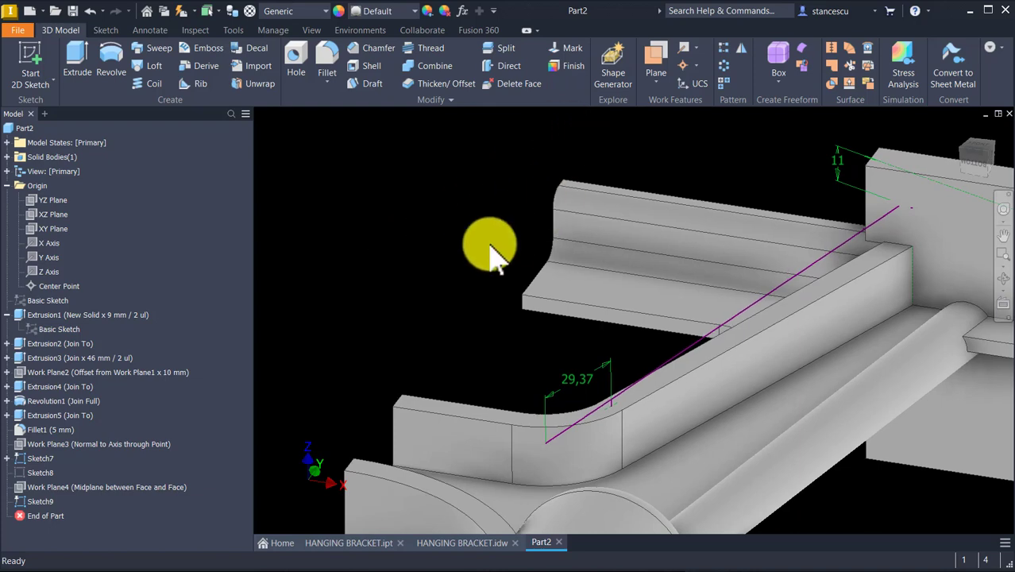
{"action": "key", "text": "F6"}
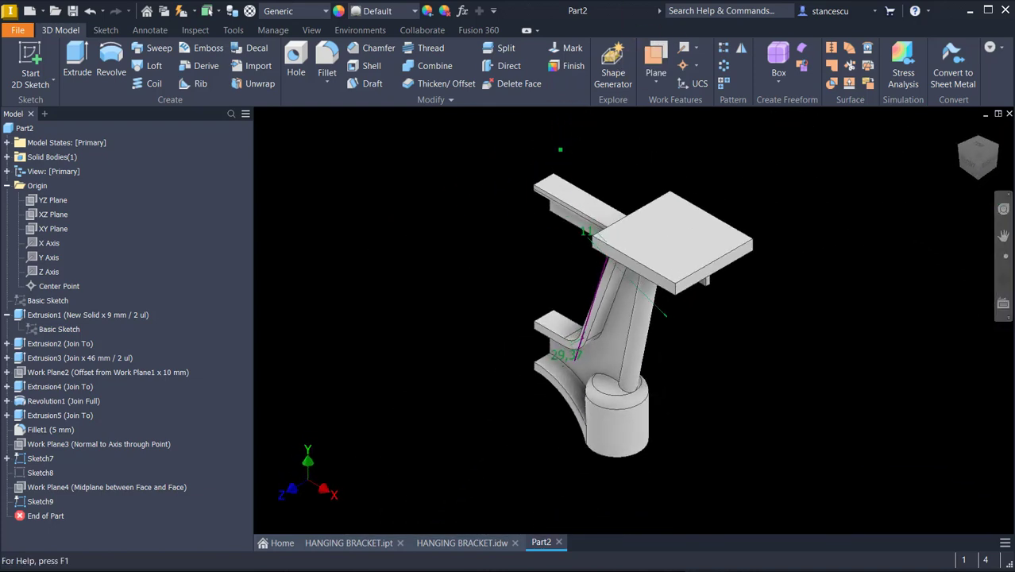
{"action": "left_click", "coordinate": [438, 190]}
{"action": "middle_click_drag", "start_coordinate": [462, 278], "coordinate": [471, 249], "text": "shift"}
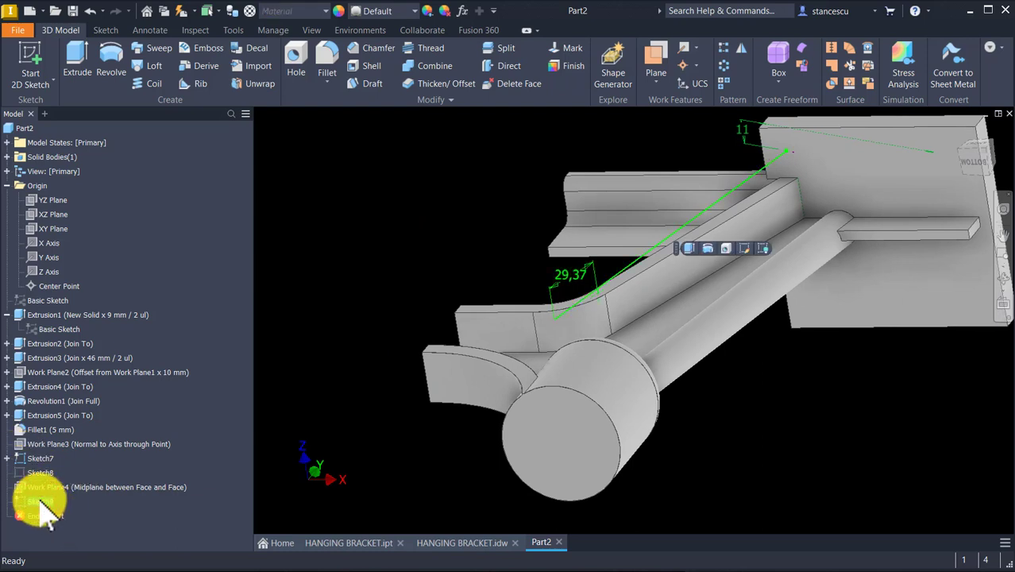
{"action": "right_click", "coordinate": [40, 502]}
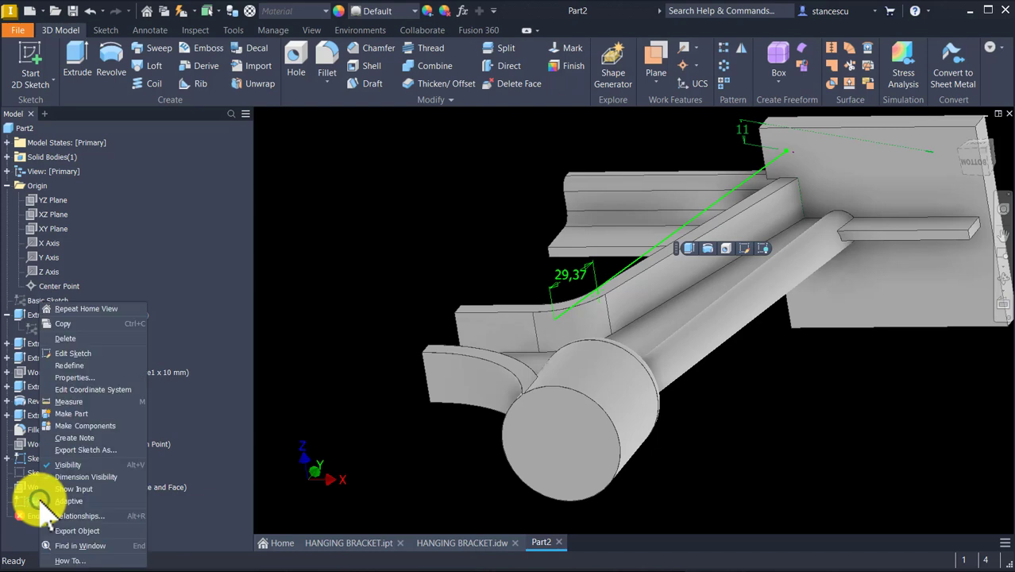
{"action": "left_click", "coordinate": [75, 463]}
{"action": "middle_click_drag", "start_coordinate": [341, 305], "coordinate": [376, 293], "text": "shift"}
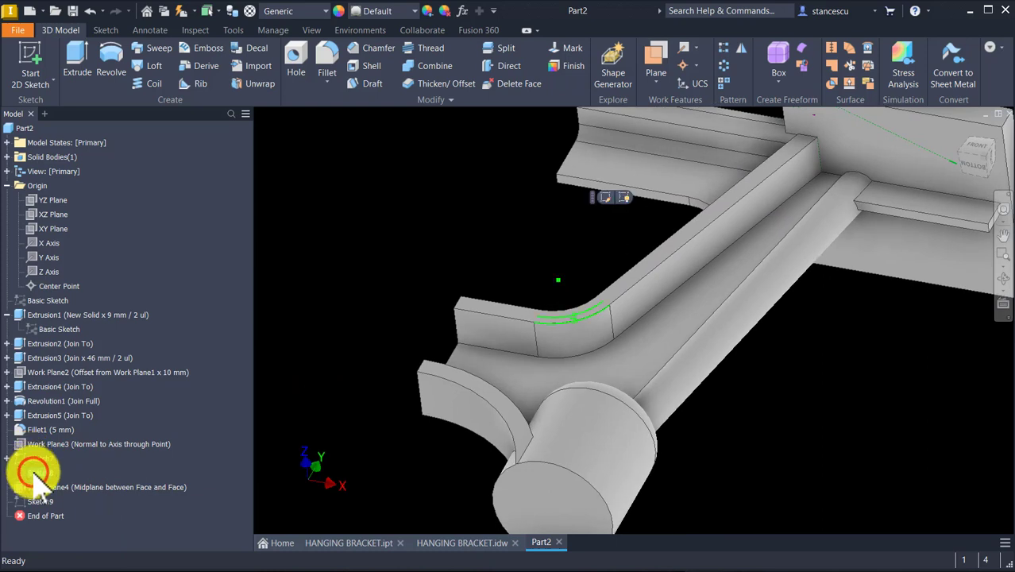
- Make the offset bend arc sketch, Sketch8, visible again
{"action": "right_click", "coordinate": [34, 472]}
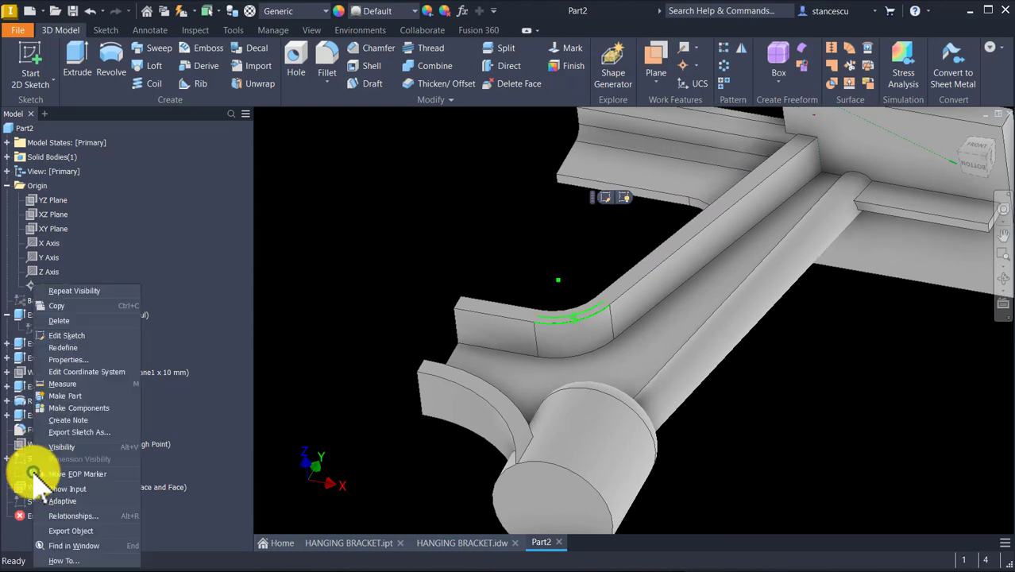
{"action": "left_click", "coordinate": [71, 447]}
{"action": "scroll", "coordinate": [408, 277], "scroll_direction": "down", "scroll_amount": 3}
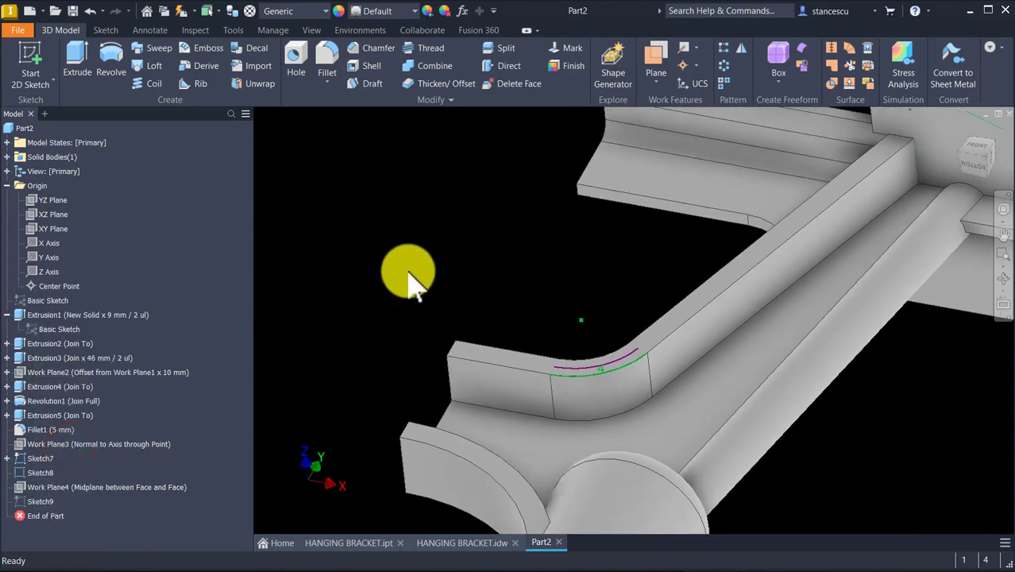
- Create a new sketch on the narrow edge face that runs along the sloping arm and around its bend
{"action": "scroll", "coordinate": [629, 274], "scroll_direction": "down", "scroll_amount": 2}
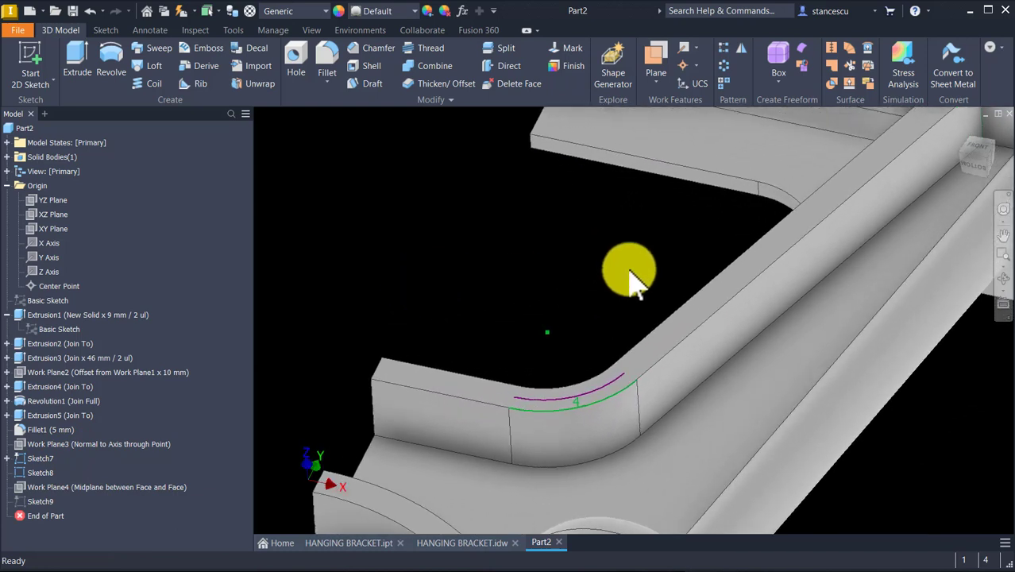
{"action": "left_click", "coordinate": [677, 328]}
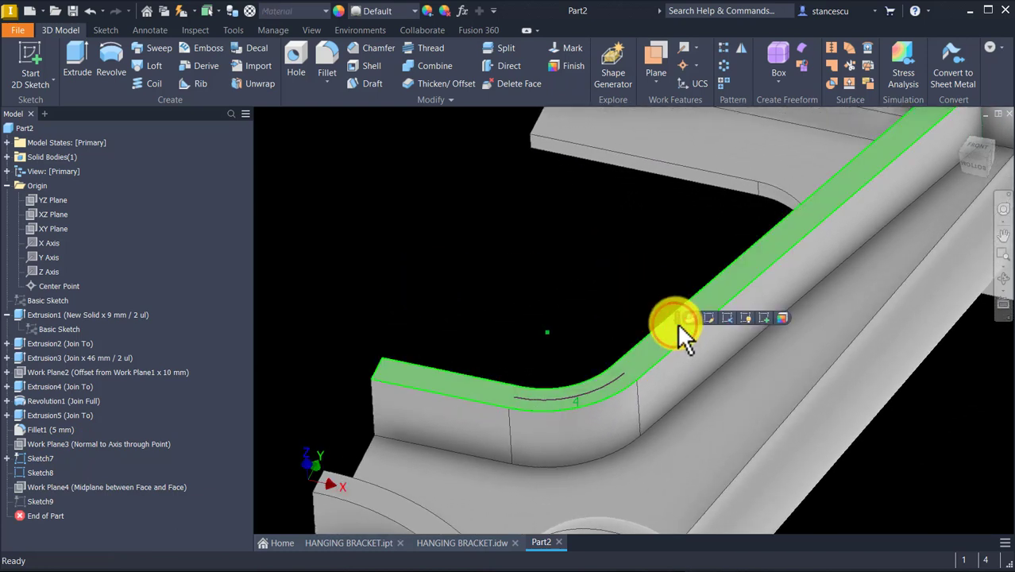
{"action": "left_click", "coordinate": [766, 317]}
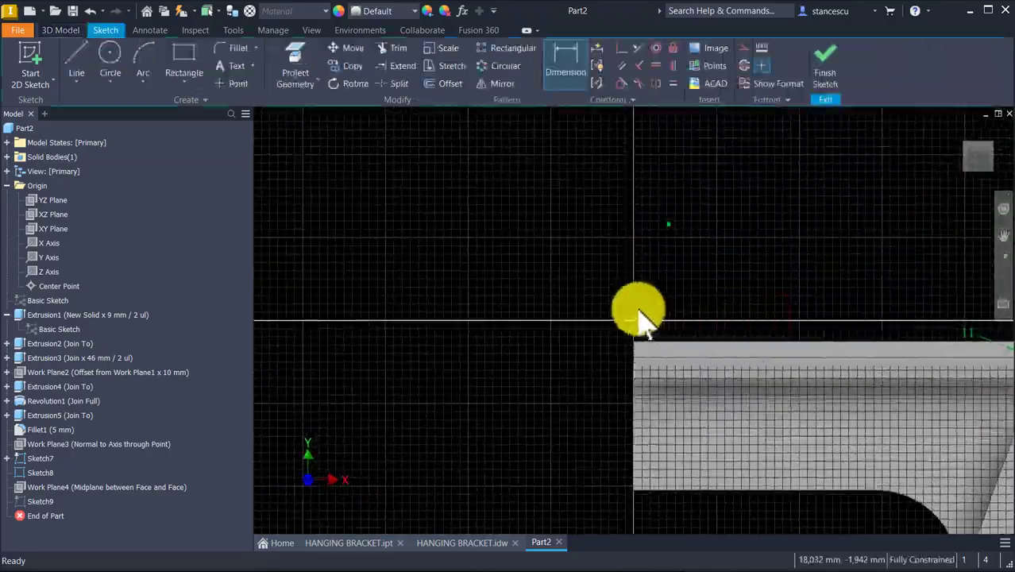
{"action": "mouse_move", "coordinate": [574, 311]}
{"action": "middle_mouse_down", "text": "shift"}
{"action": "mouse_move", "coordinate": [544, 311]}
{"action": "mouse_move", "coordinate": [469, 369]}
{"action": "mouse_move", "coordinate": [416, 471]}
{"action": "middle_mouse_up", "text": "shift"}
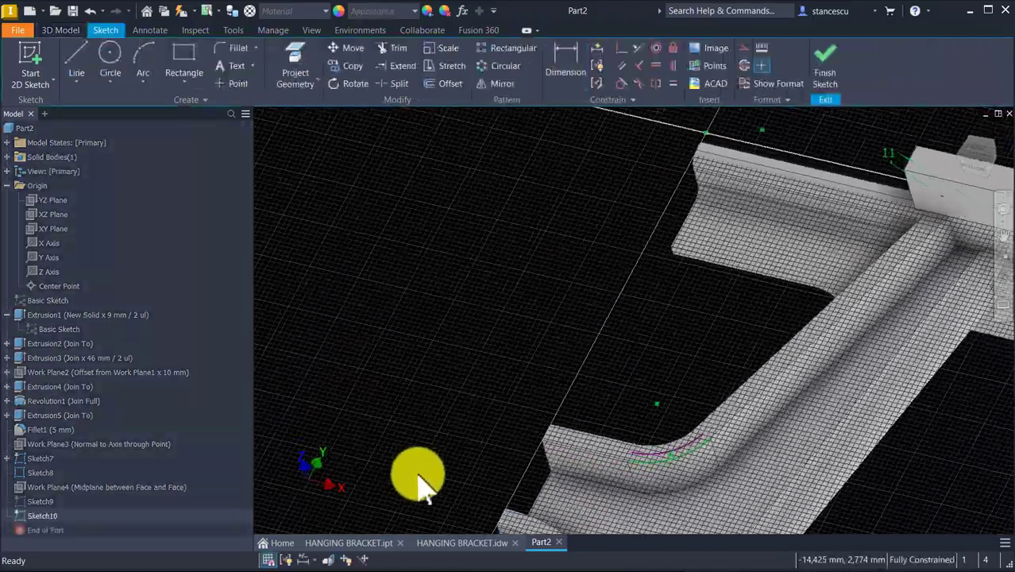
- Project the offset bend arc from Sketch8 into the new edge-face sketch
{"action": "scroll", "coordinate": [562, 374], "scroll_direction": "up", "scroll_amount": 3}
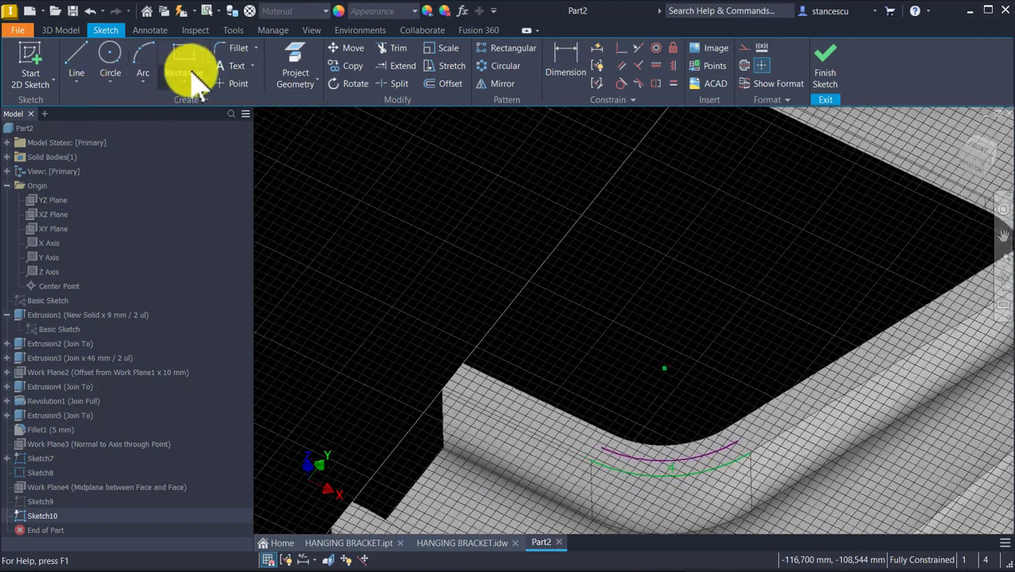
{"action": "left_click", "coordinate": [296, 62]}
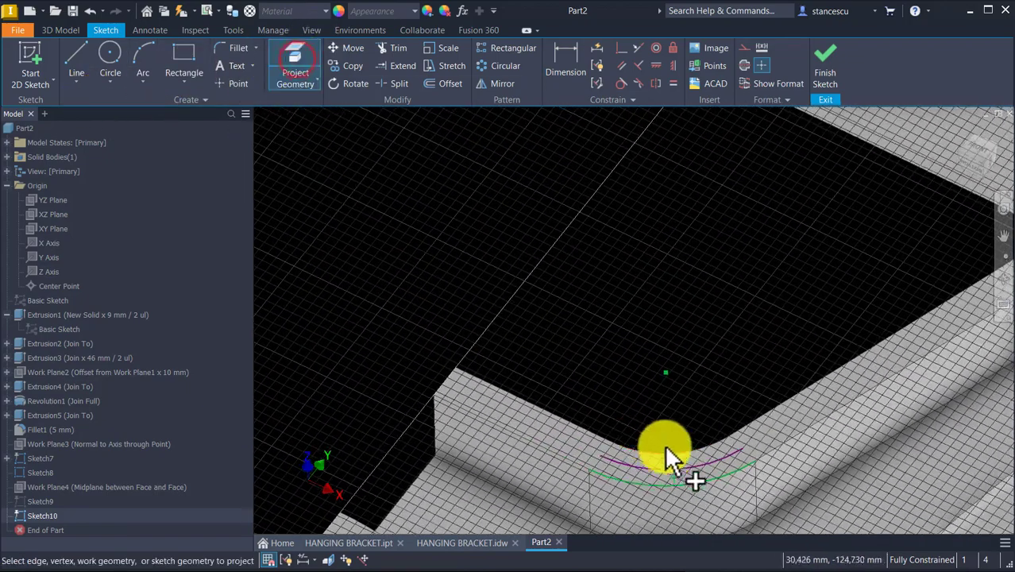
{"action": "left_click", "coordinate": [673, 469]}
{"action": "scroll", "coordinate": [635, 342], "scroll_direction": "down", "scroll_amount": 3}
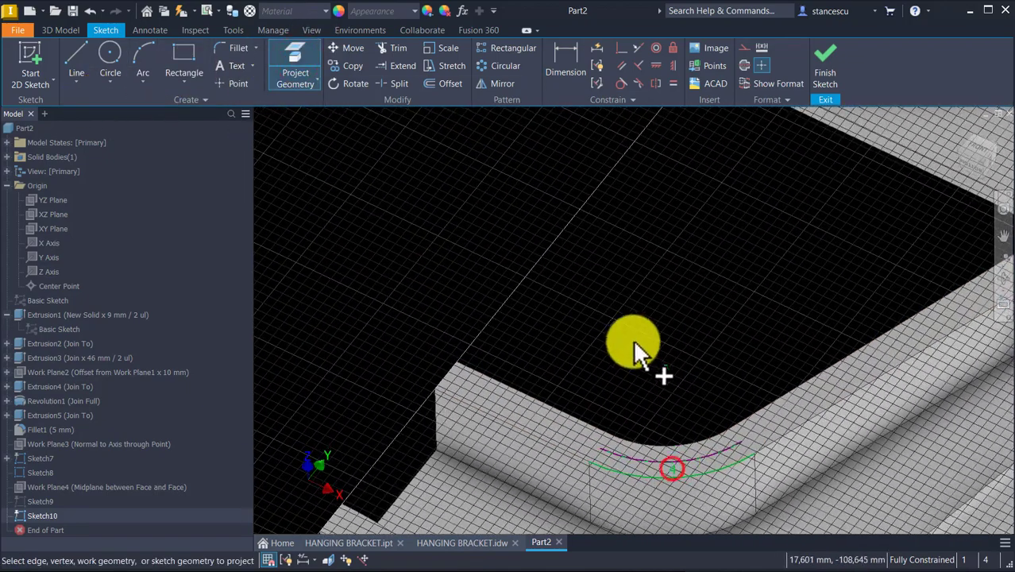
{"action": "middle_click_drag", "start_coordinate": [629, 335], "coordinate": [592, 287]}
{"action": "scroll", "coordinate": [387, 332], "scroll_direction": "down", "scroll_amount": 2}
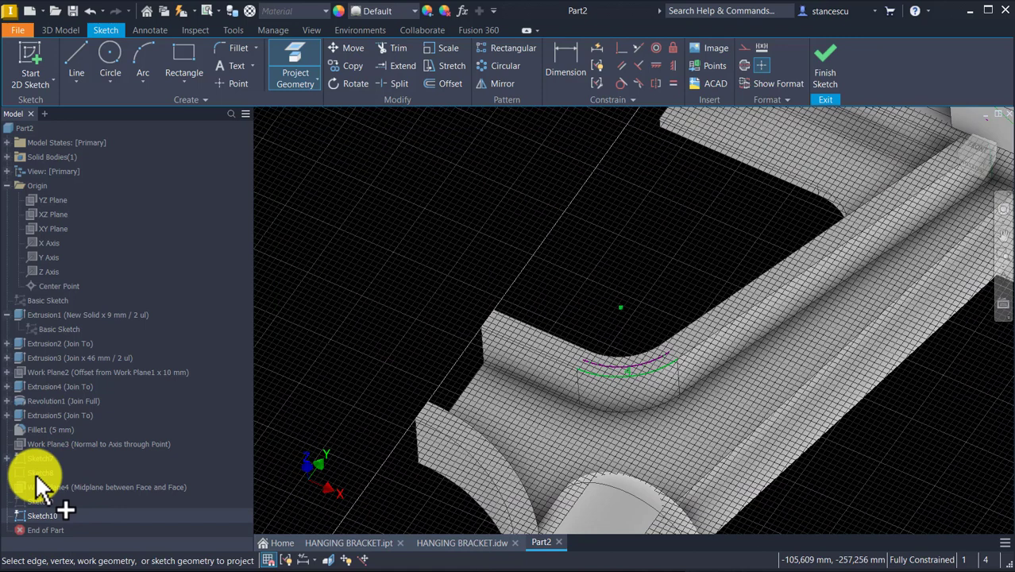
- Hide Sketch8 so that only the projected bend arc remains in the active sketch
{"action": "key", "text": "Escape"}
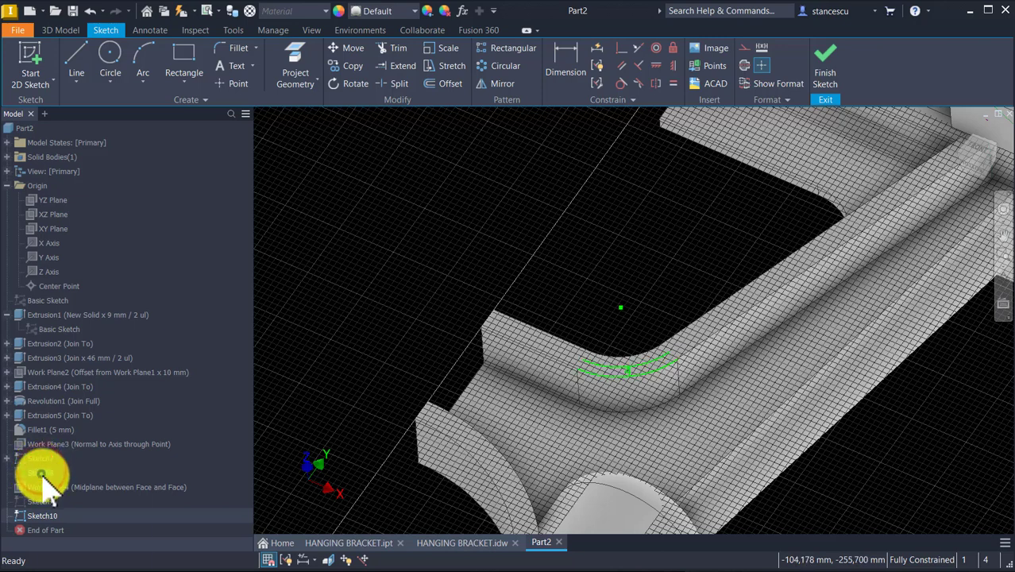
{"action": "right_click", "coordinate": [42, 474]}
{"action": "left_click", "coordinate": [76, 470]}
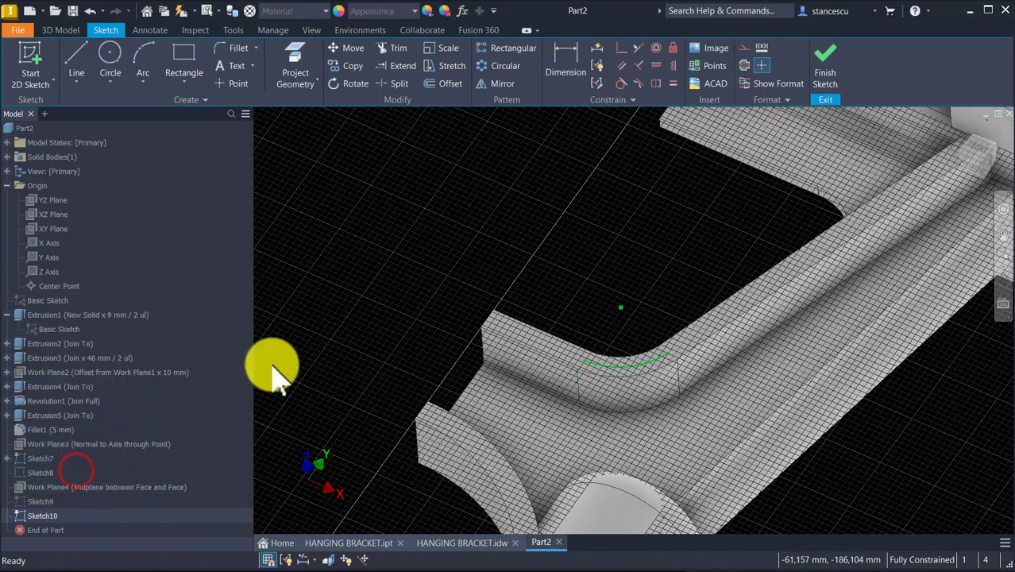
- Slice the part's graphics at the active sketch plane
{"action": "scroll", "coordinate": [618, 404], "scroll_direction": "up", "scroll_amount": 5}
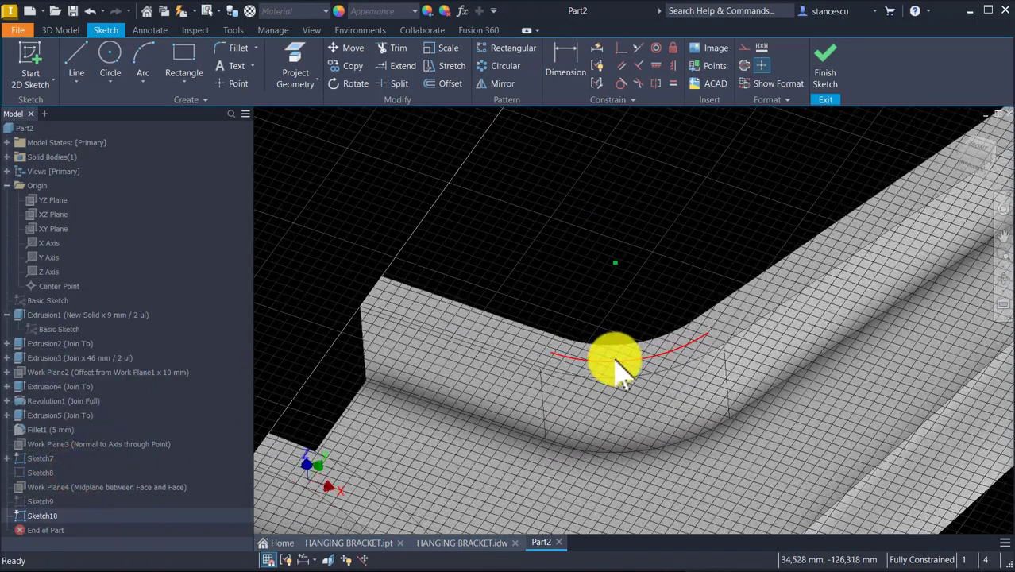
{"action": "scroll", "coordinate": [619, 363], "scroll_direction": "down", "scroll_amount": 2}
{"action": "scroll", "coordinate": [651, 256], "scroll_direction": "down", "scroll_amount": 5}
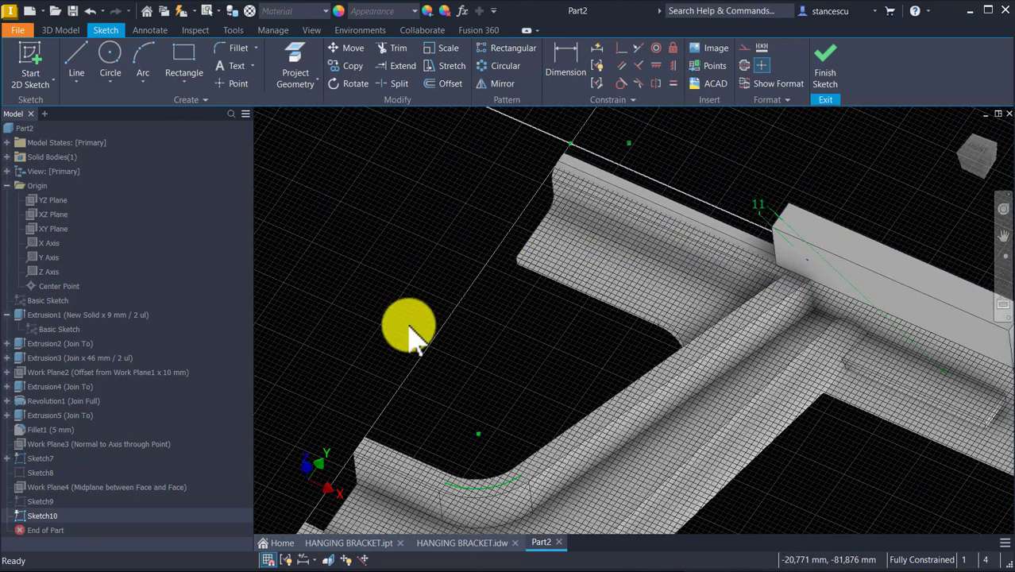
{"action": "key", "text": "F7"}
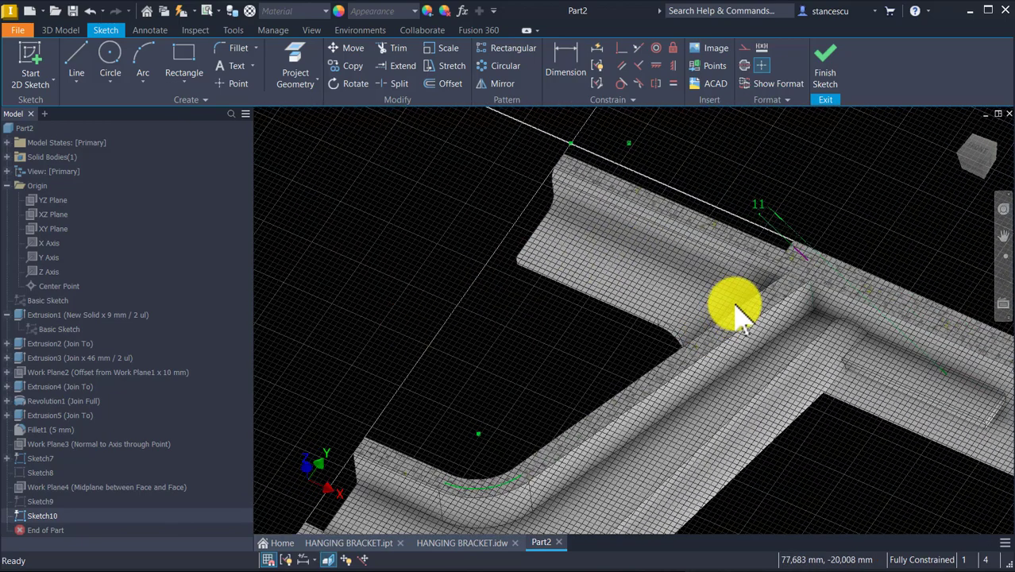
- Project the short sketch line beside the 11 mm dimension at the arm's plate end into the active sketch
{"action": "mouse_move", "coordinate": [831, 269]}
{"action": "middle_mouse_down", "text": "shift"}
{"action": "mouse_move", "coordinate": [820, 262]}
{"action": "mouse_move", "coordinate": [843, 236]}
{"action": "mouse_move", "coordinate": [914, 262]}
{"action": "mouse_move", "coordinate": [811, 286]}
{"action": "mouse_move", "coordinate": [821, 290]}
{"action": "mouse_move", "coordinate": [709, 331]}
{"action": "mouse_move", "coordinate": [778, 274]}
{"action": "mouse_move", "coordinate": [771, 280]}
{"action": "middle_mouse_up", "text": "shift"}
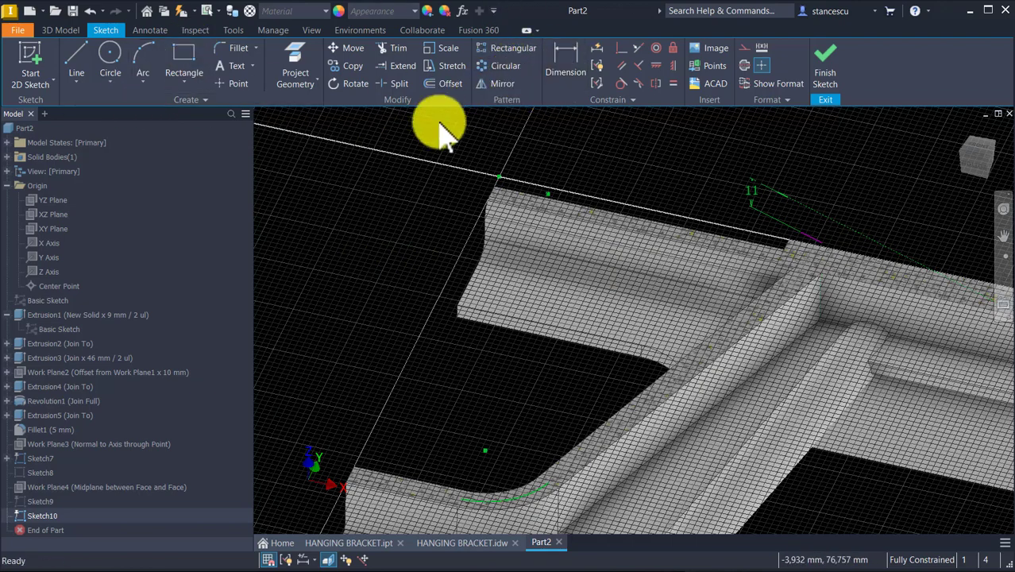
{"action": "left_click", "coordinate": [293, 54]}
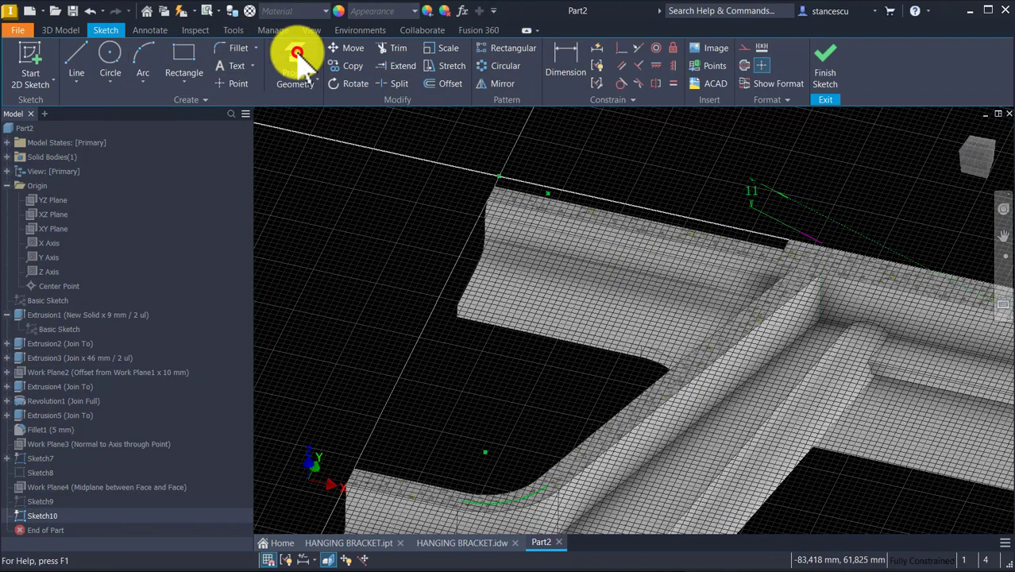
{"action": "left_click", "coordinate": [809, 238]}
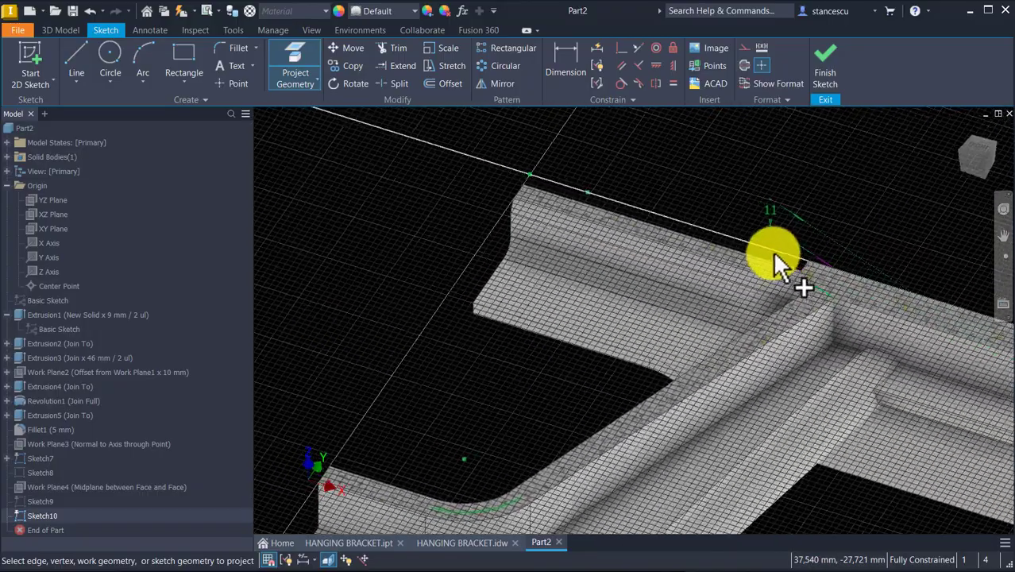
{"action": "key", "text": "Escape"}
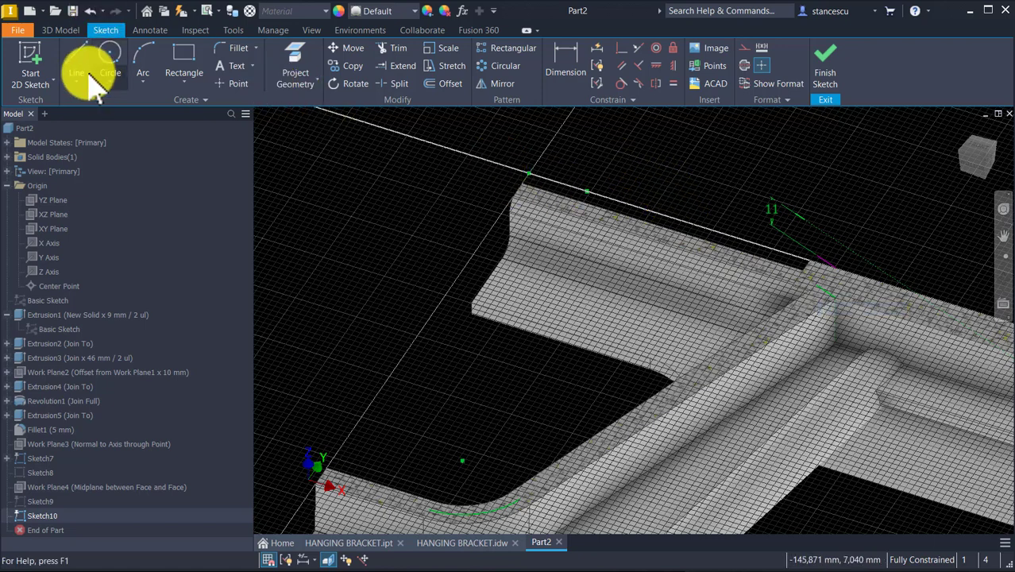
- Draw a line about 130 mm long from the projected arc's arm-side endpoint to the midpoint of the short projected line
{"action": "left_click", "coordinate": [518, 497]}
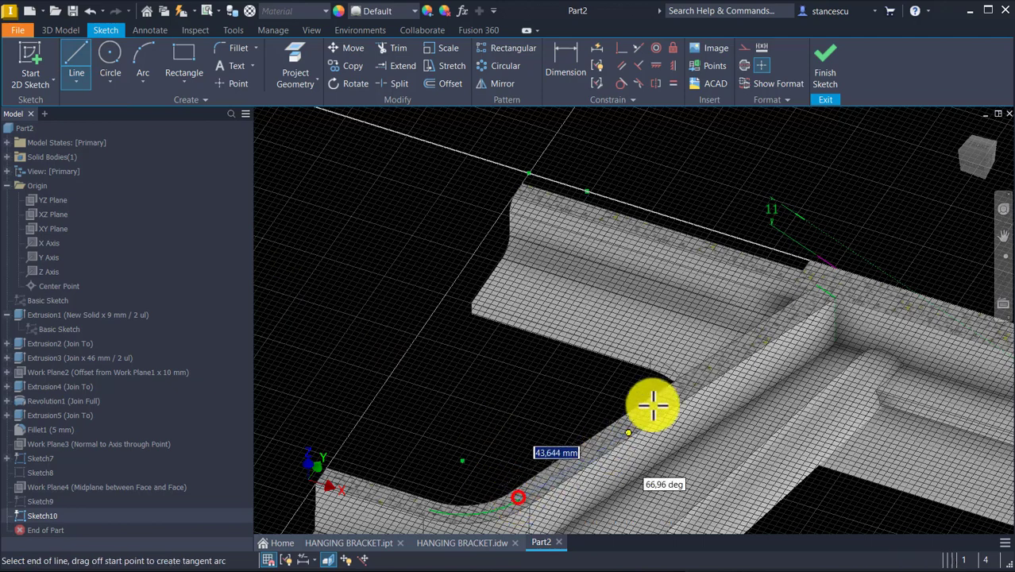
{"action": "scroll", "coordinate": [823, 296], "scroll_direction": "up", "scroll_amount": 3}
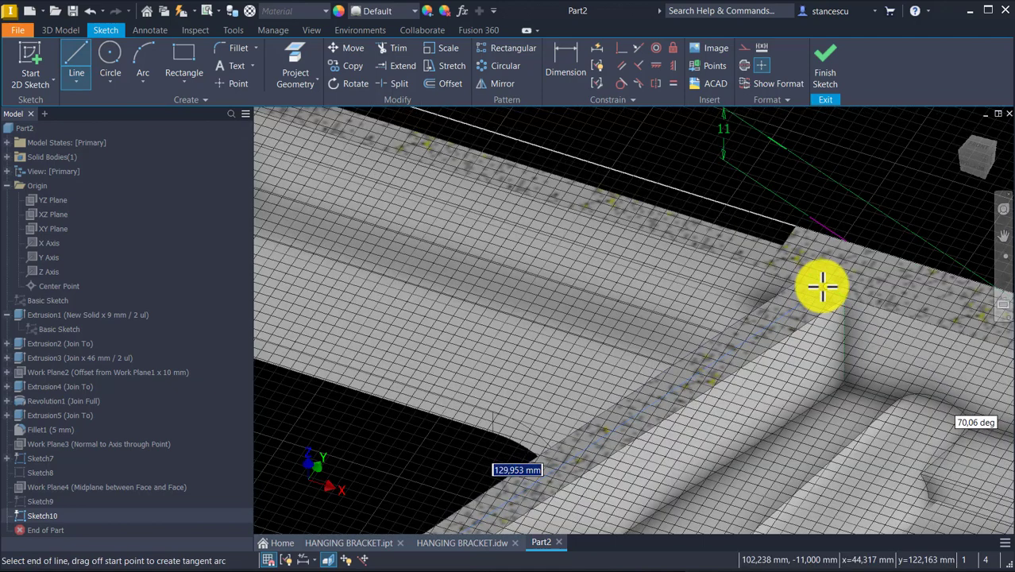
{"action": "left_click", "coordinate": [824, 287]}
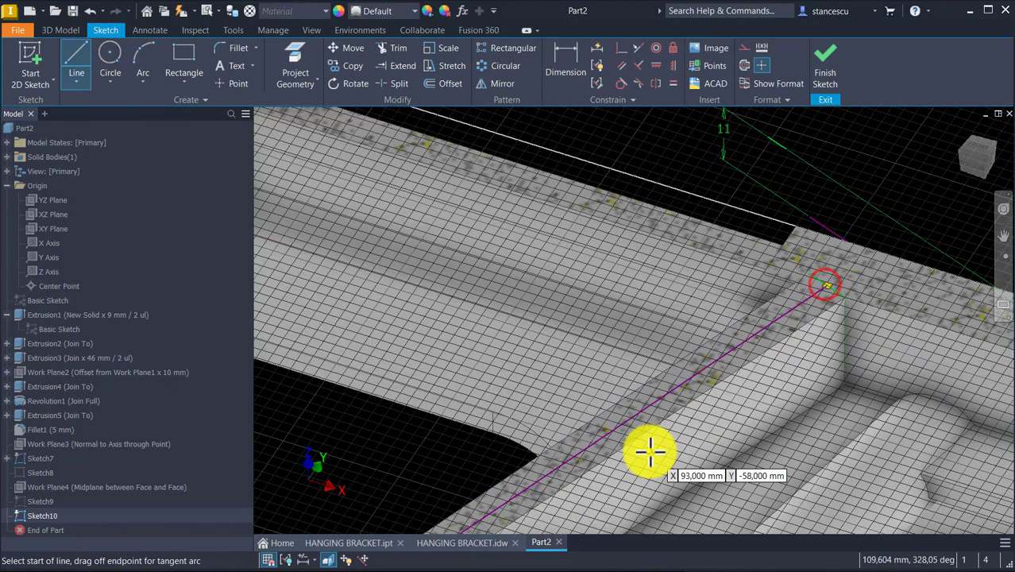
{"action": "key", "text": "Escape"}
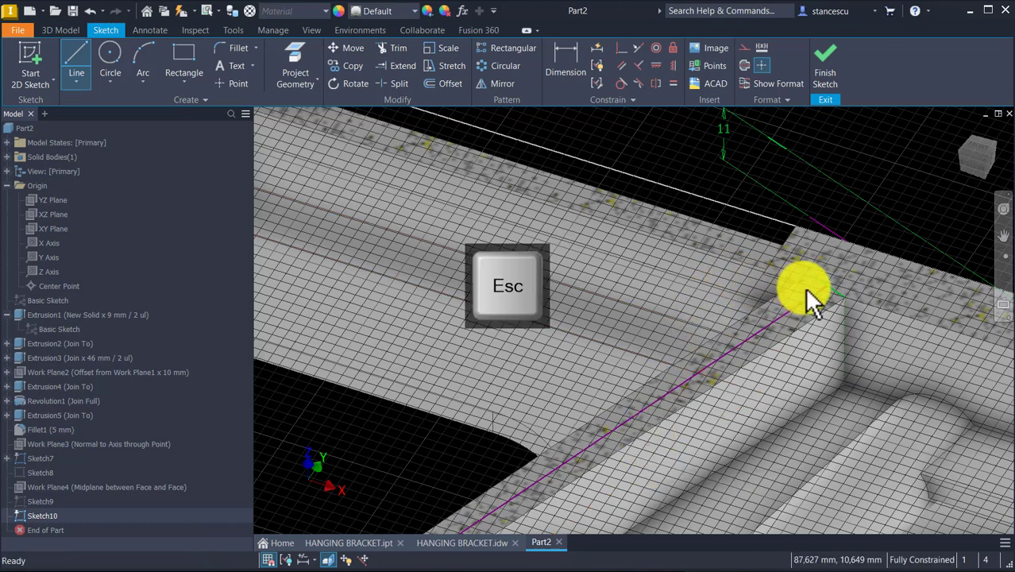
- Convert the short projected line at the plate end to construction geometry
{"action": "left_click", "coordinate": [817, 283]}
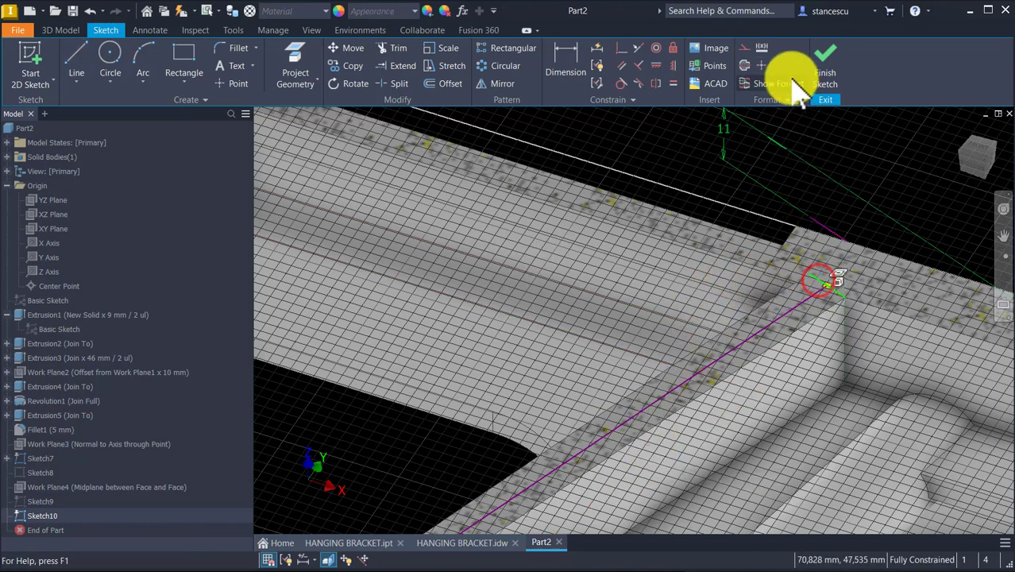
{"action": "left_click", "coordinate": [741, 50]}
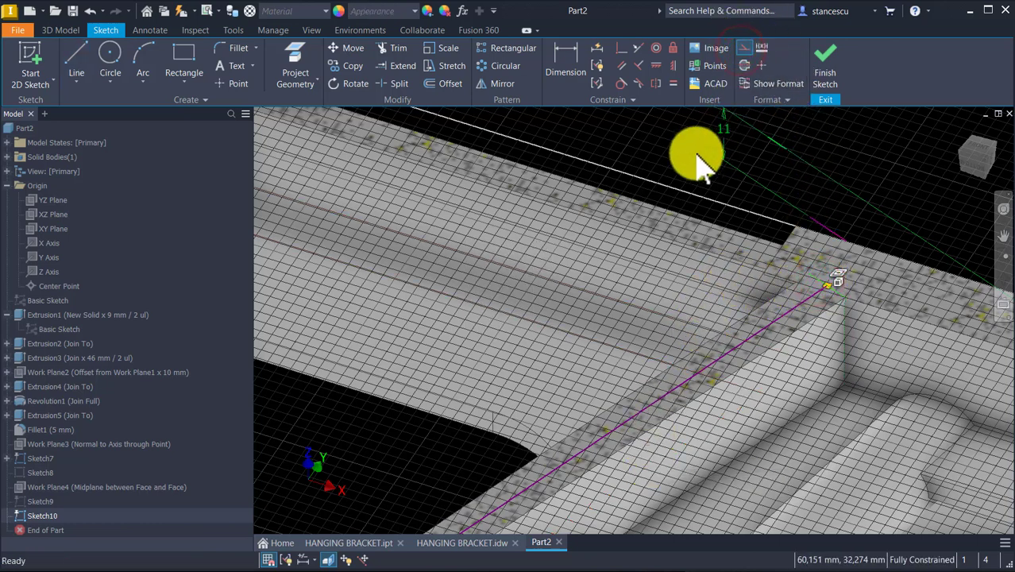
- Finish the path sketch on the arm's edge face
{"action": "left_click", "coordinate": [696, 153]}
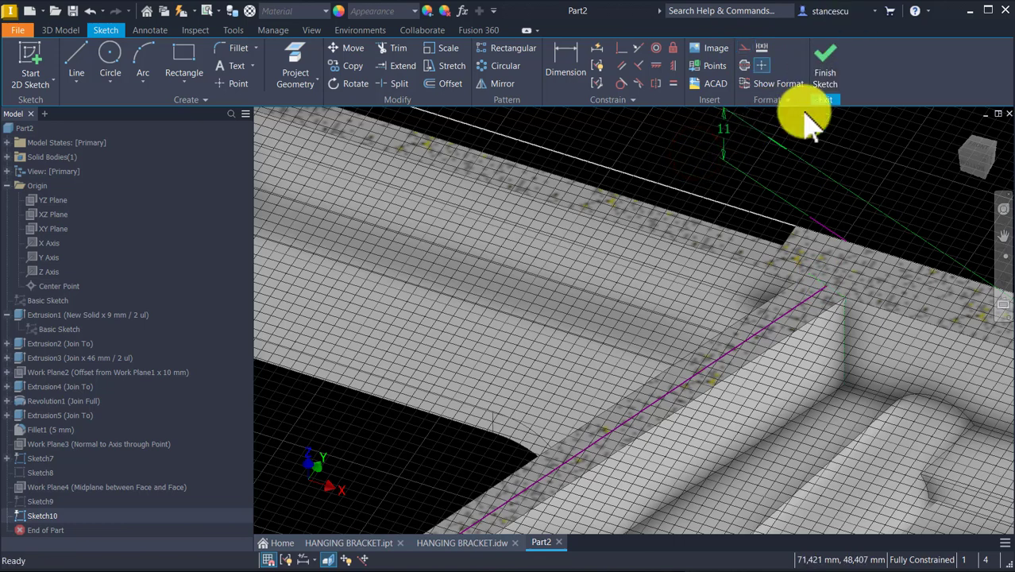
{"action": "left_click", "coordinate": [822, 64]}
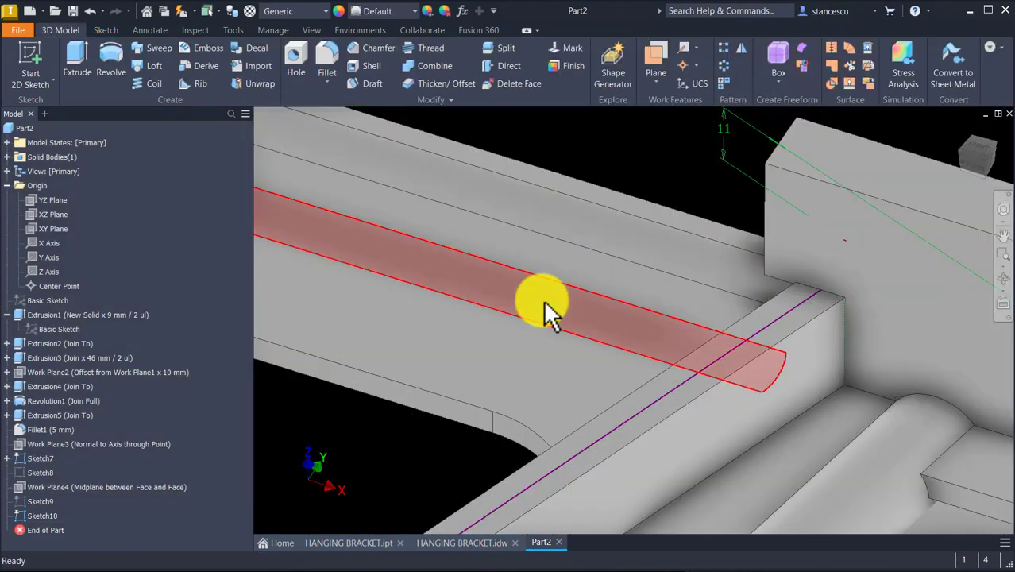
{"action": "key", "text": "Num_Lock"}
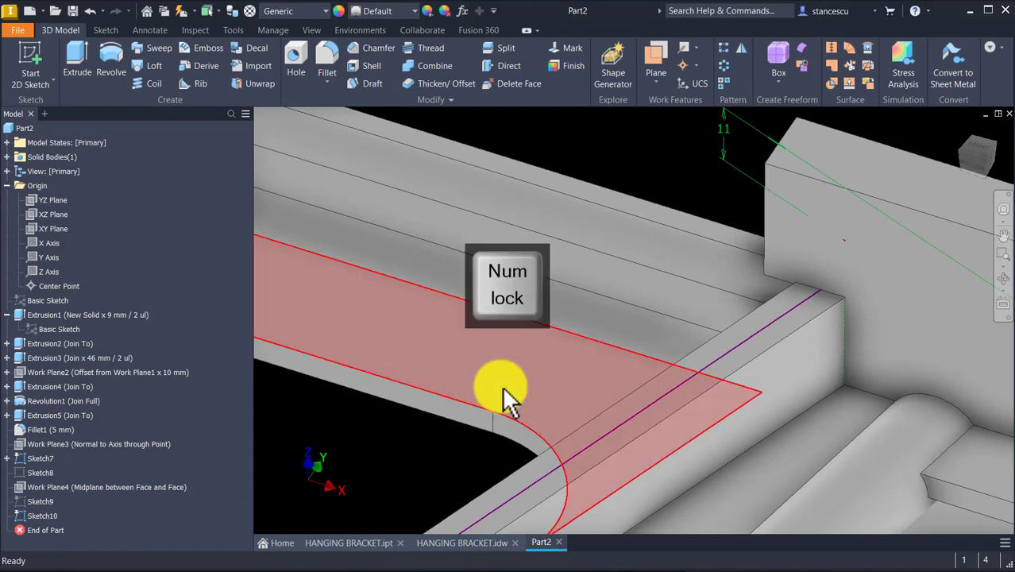
{"action": "scroll", "coordinate": [503, 396], "scroll_direction": "down", "scroll_amount": 6}
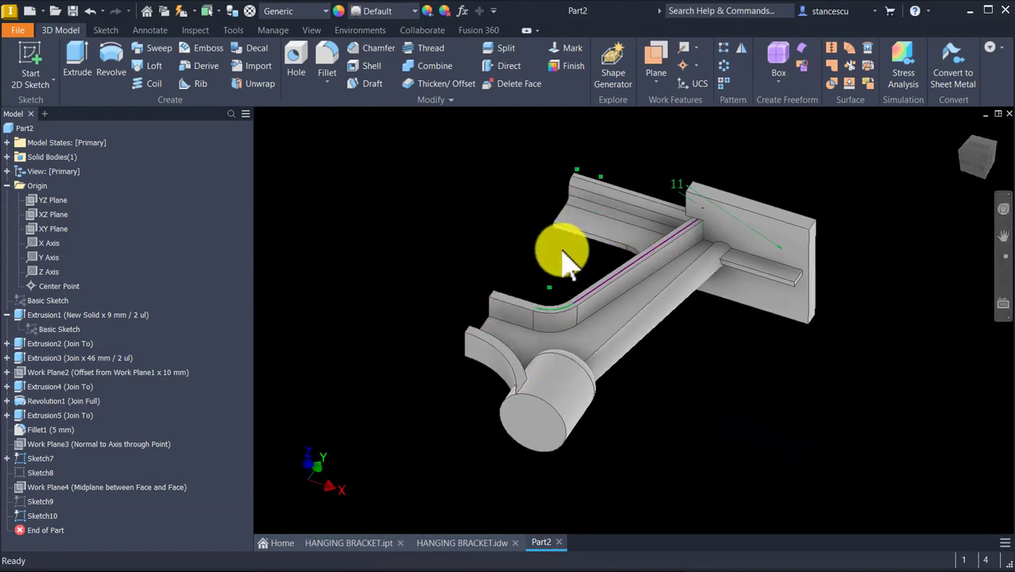
{"action": "scroll", "coordinate": [544, 381], "scroll_direction": "up", "scroll_amount": 5}
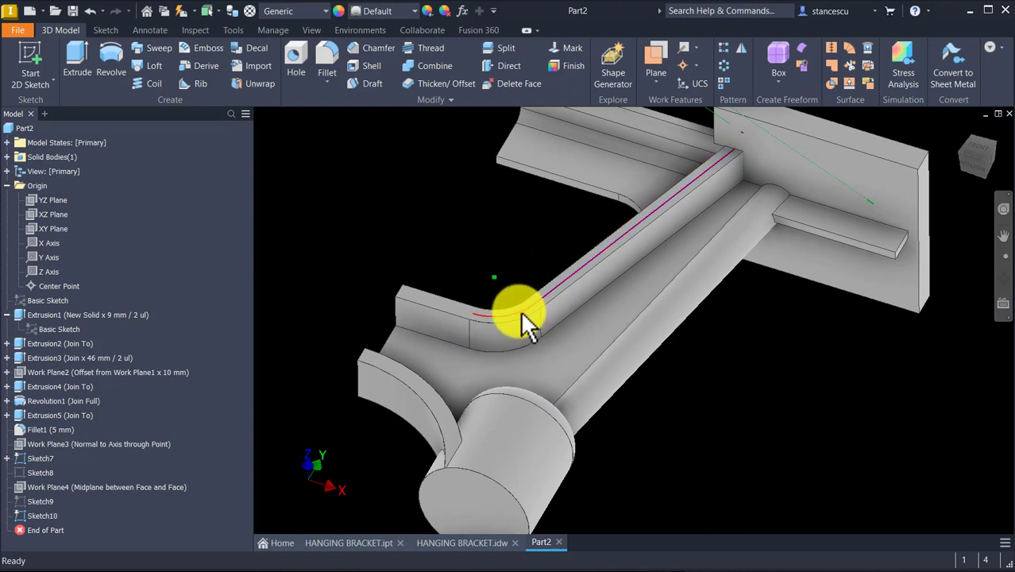
{"action": "left_click", "coordinate": [411, 224]}
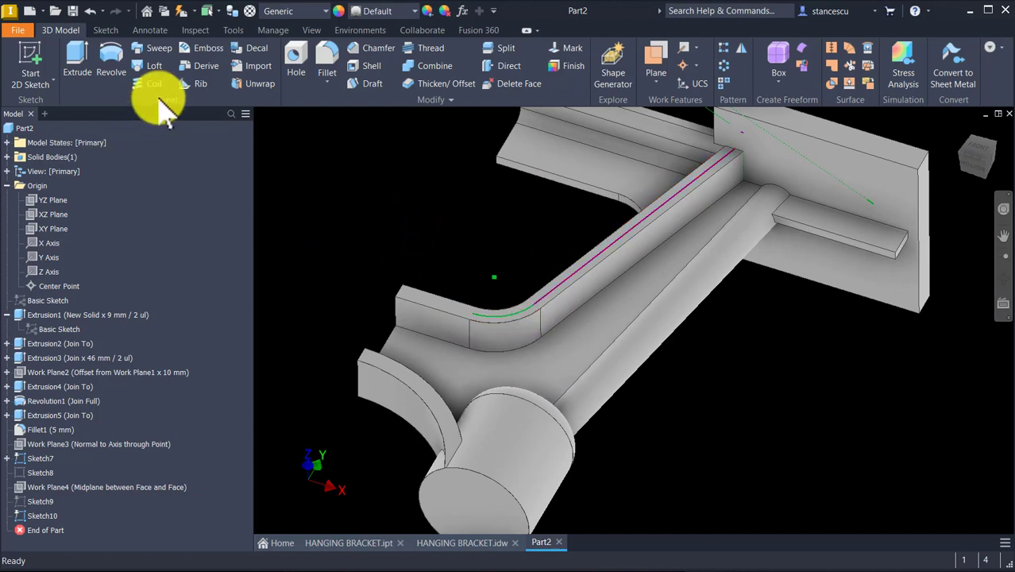
- Extrude the path sketch's arc and line as a surface up to the thin upper edge face of the plate
{"action": "left_click", "coordinate": [65, 59]}
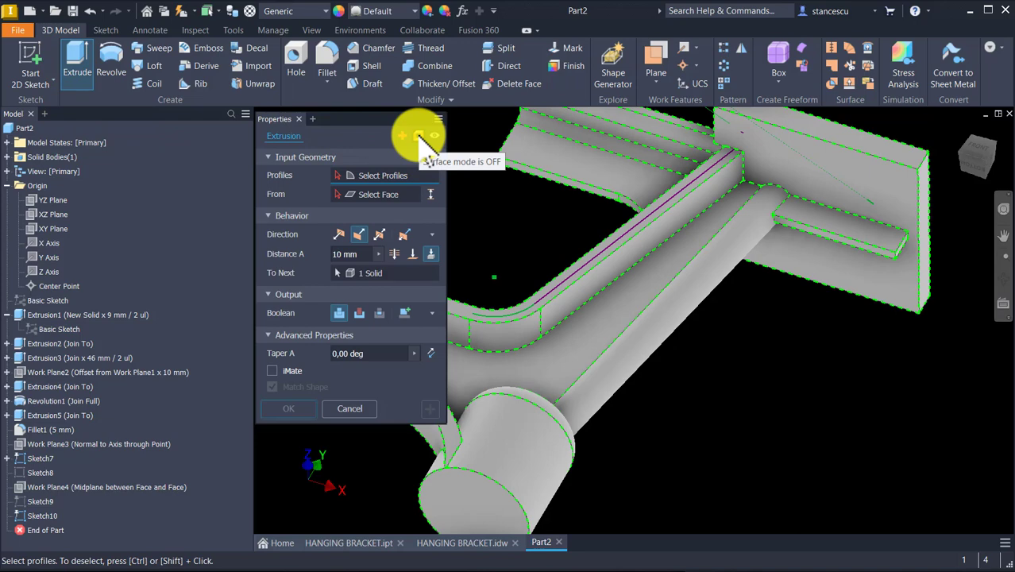
{"action": "left_click", "coordinate": [419, 136]}
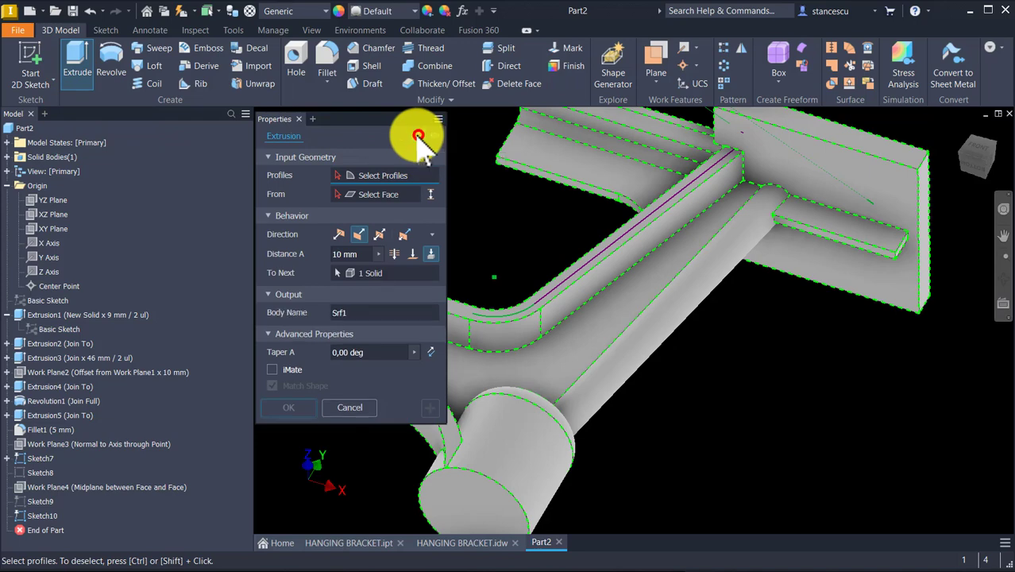
{"action": "left_click", "coordinate": [509, 312]}
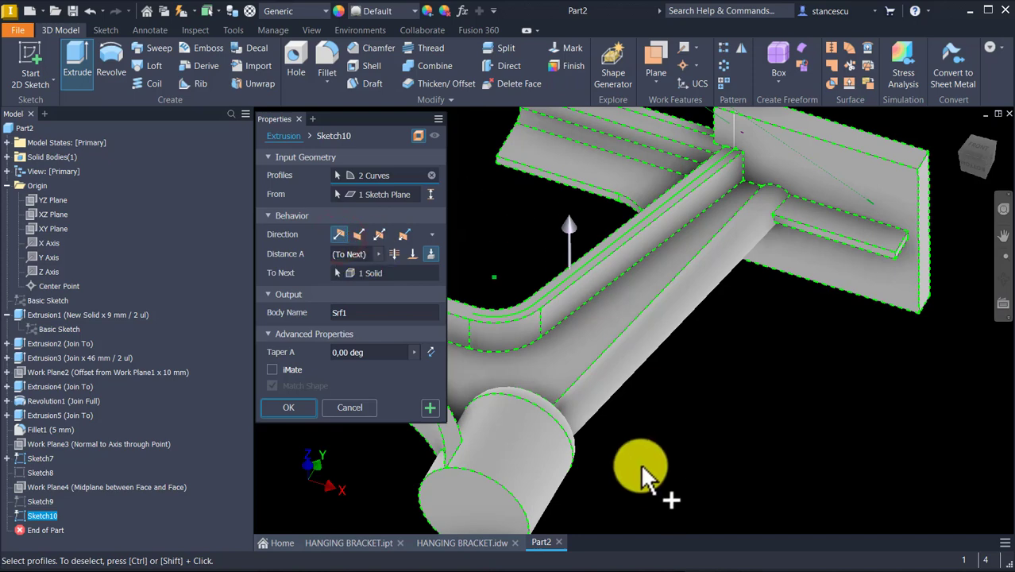
{"action": "left_click", "coordinate": [411, 252]}
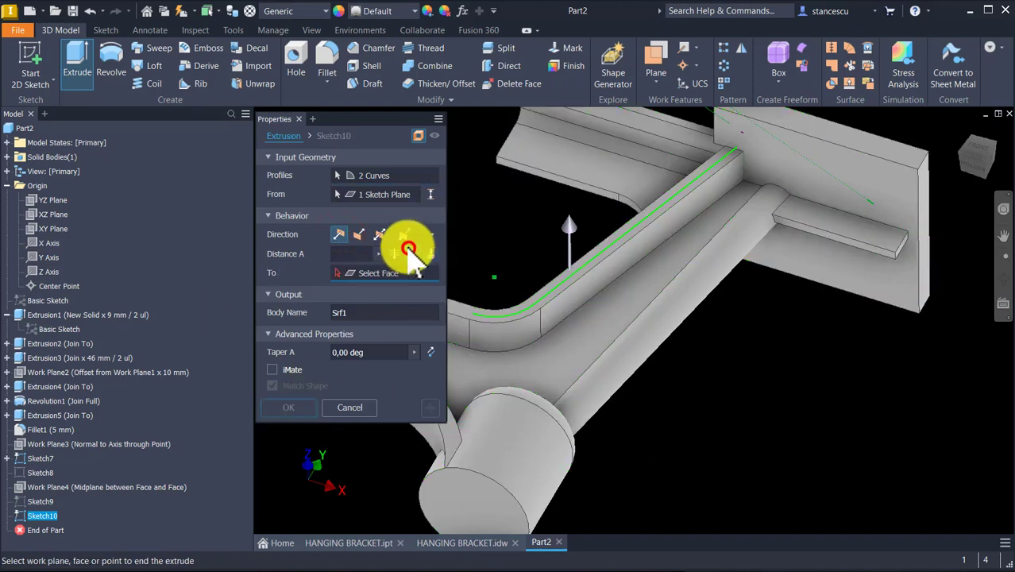
{"action": "left_click", "coordinate": [804, 120]}
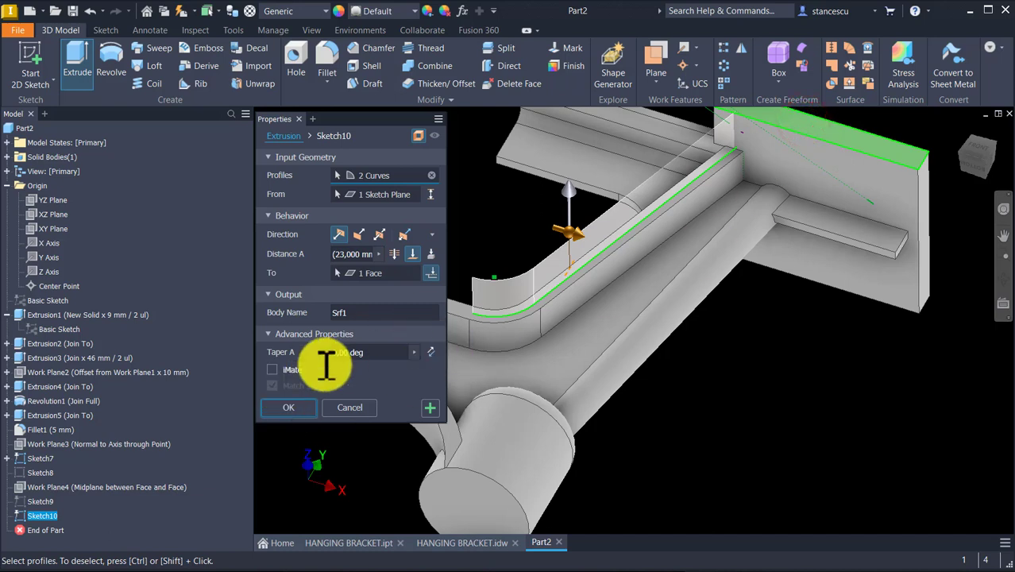
{"action": "left_click", "coordinate": [294, 408]}
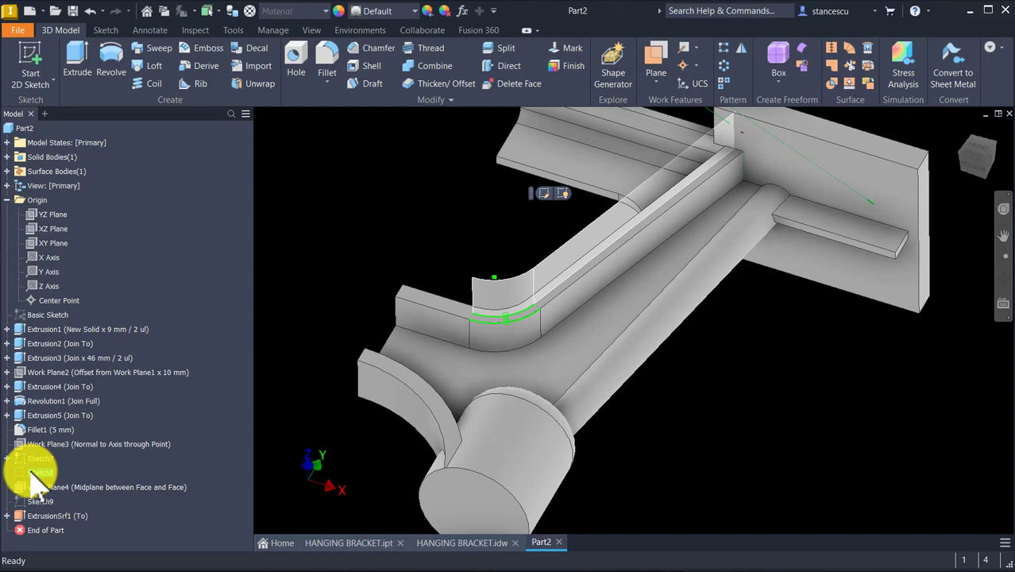
{"action": "right_click", "coordinate": [30, 472]}
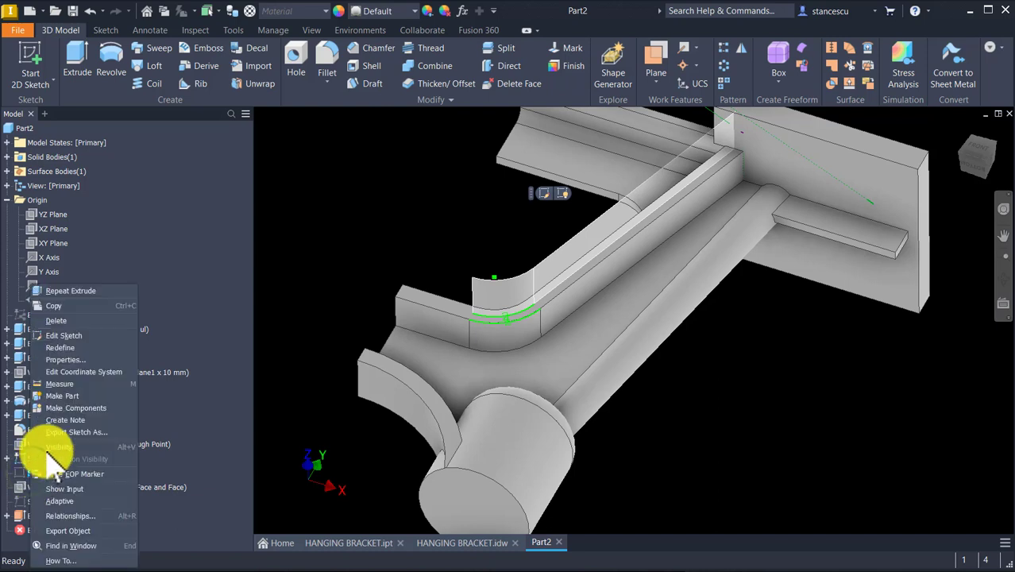
{"action": "left_click", "coordinate": [49, 447]}
{"action": "middle_click_drag", "start_coordinate": [611, 521], "coordinate": [748, 453], "text": "shift"}
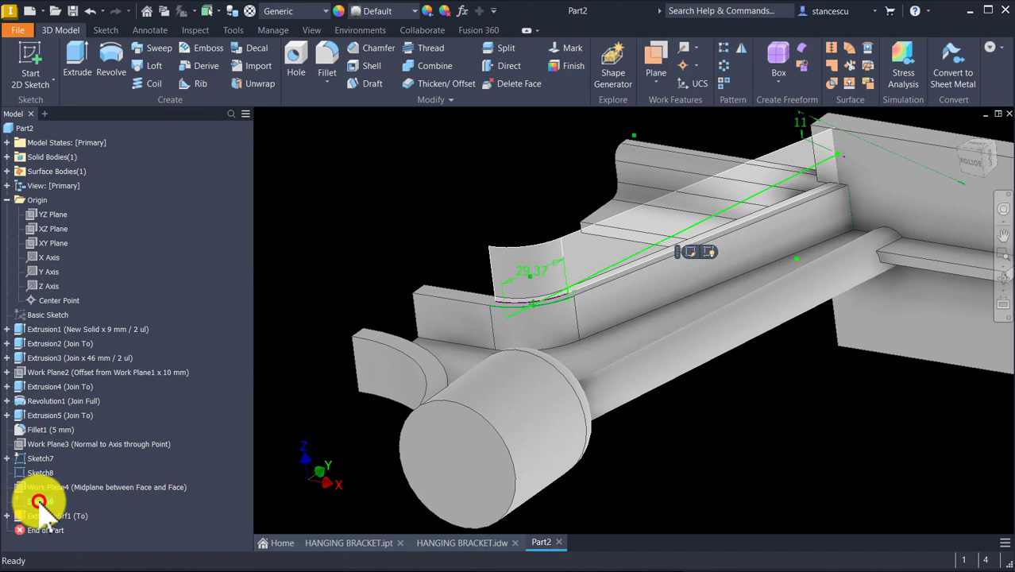
{"action": "left_click", "coordinate": [32, 473]}
{"action": "right_click", "coordinate": [30, 473]}
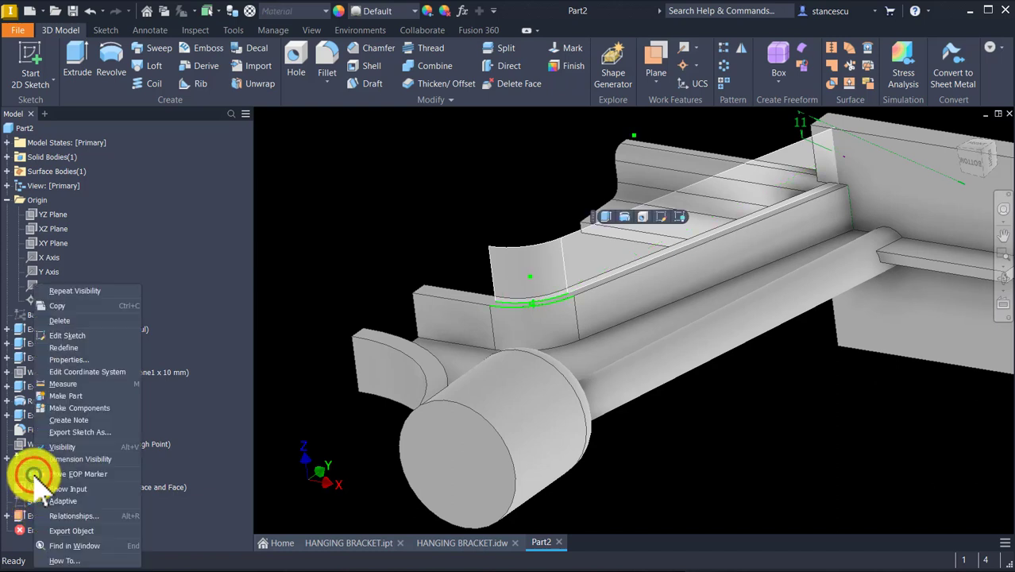
{"action": "left_click", "coordinate": [59, 446]}
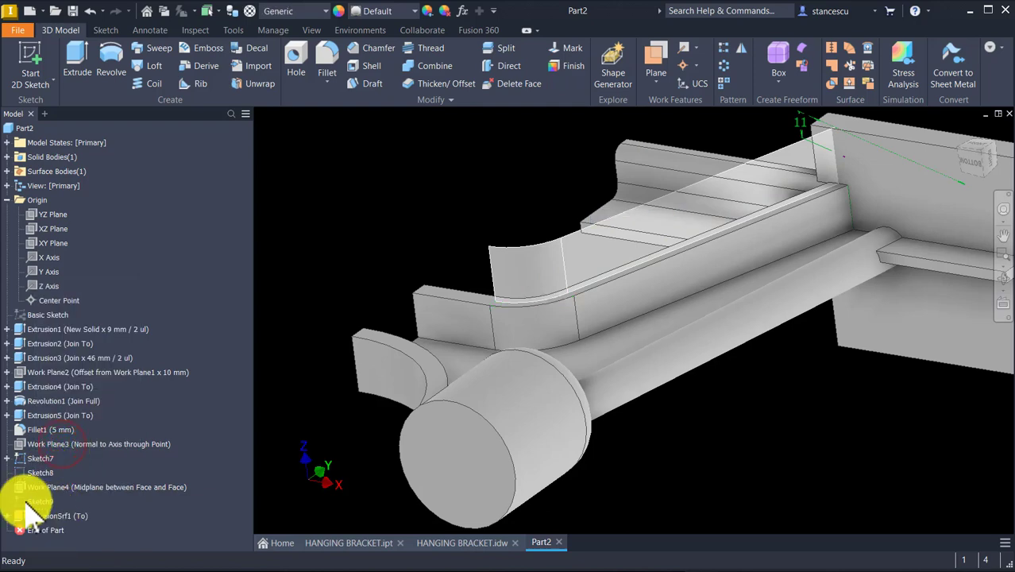
- Make Sketch9 with the long sloping line visible
{"action": "right_click", "coordinate": [28, 501]}
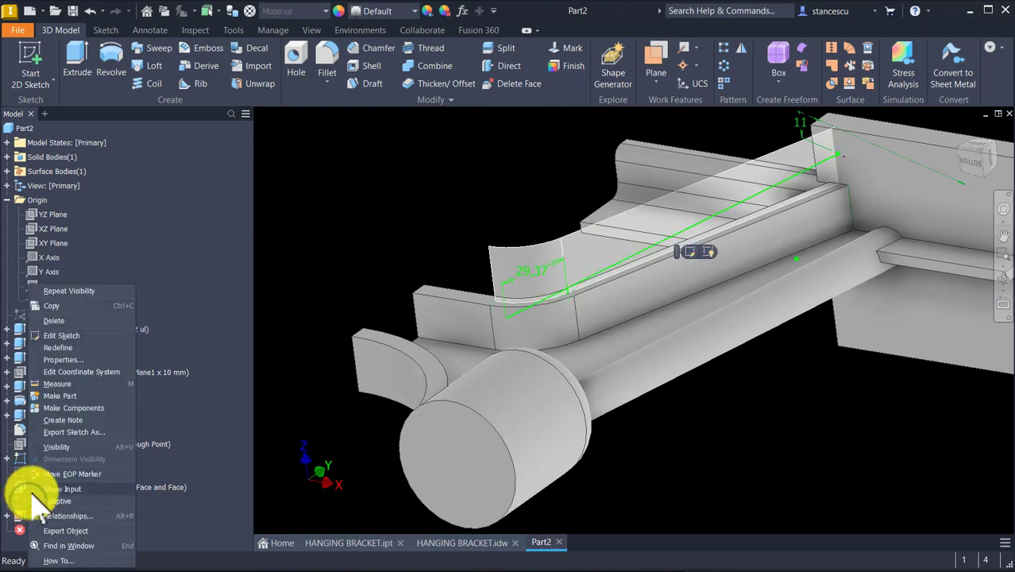
{"action": "left_click", "coordinate": [62, 445]}
{"action": "mouse_move", "coordinate": [317, 430]}
{"action": "middle_mouse_down", "text": "shift"}
{"action": "mouse_move", "coordinate": [681, 453]}
{"action": "mouse_move", "coordinate": [750, 508]}
{"action": "mouse_move", "coordinate": [748, 488]}
{"action": "mouse_move", "coordinate": [818, 517]}
{"action": "mouse_move", "coordinate": [822, 486]}
{"action": "mouse_move", "coordinate": [379, 135]}
{"action": "mouse_move", "coordinate": [362, 154]}
{"action": "mouse_move", "coordinate": [527, 321]}
{"action": "mouse_move", "coordinate": [566, 347]}
{"action": "middle_mouse_up", "text": "shift"}
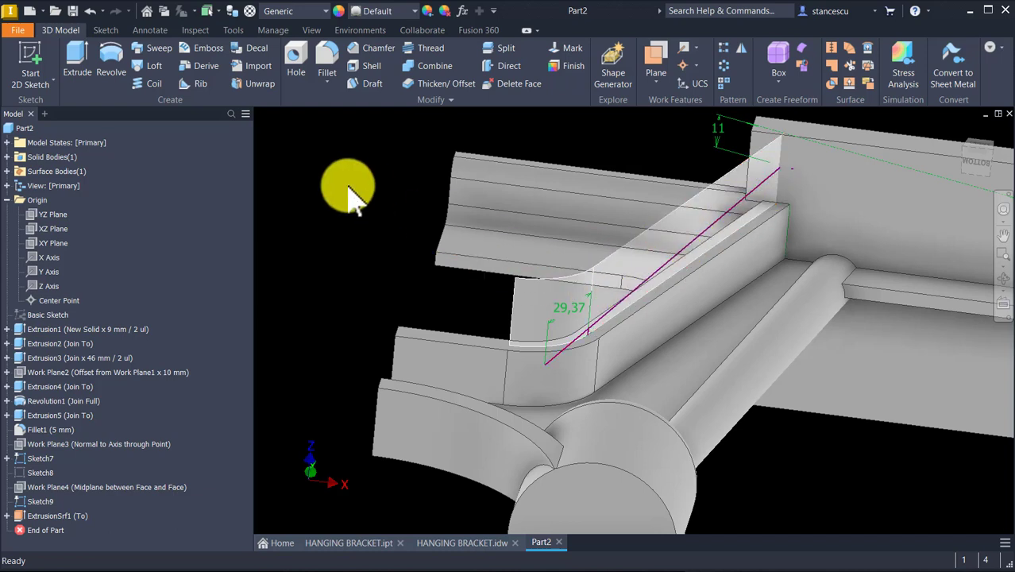
- Start a 3D sketch and project Sketch9's sloping line onto the extruded surface with the wrap-to-surface output
{"action": "left_click", "coordinate": [30, 79]}
{"action": "left_click", "coordinate": [54, 137]}
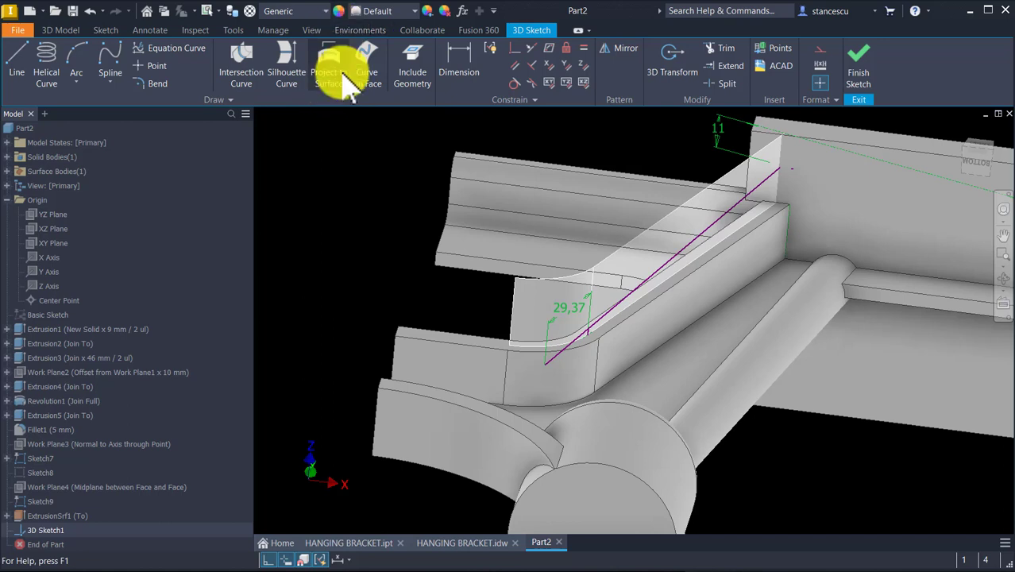
{"action": "left_click", "coordinate": [332, 55]}
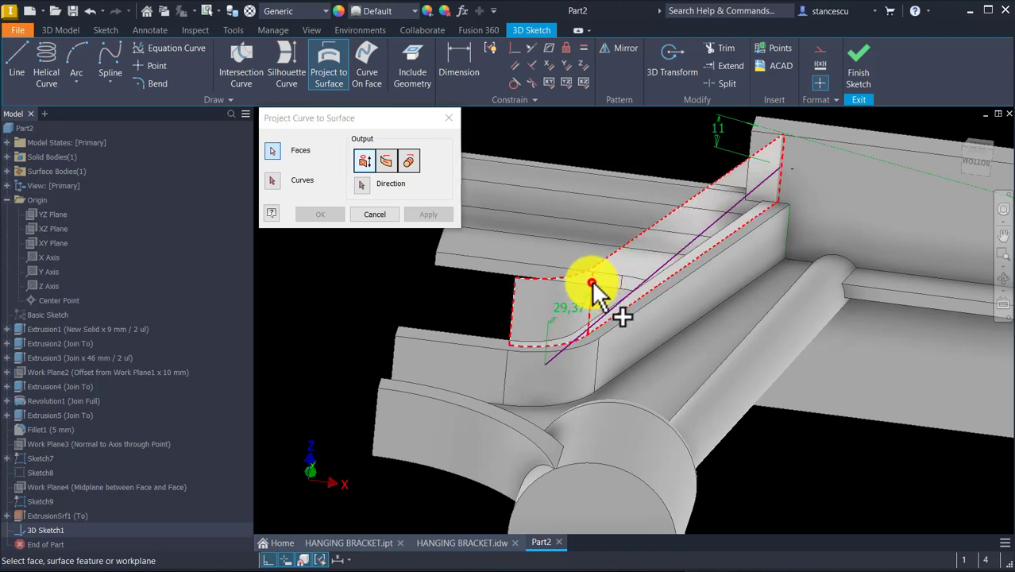
{"action": "left_click", "coordinate": [592, 283]}
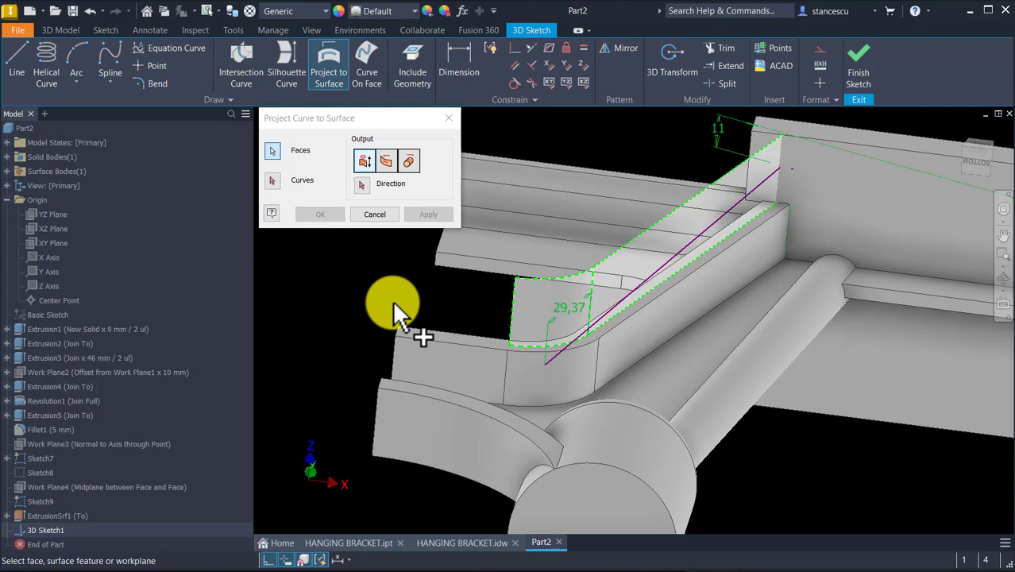
{"action": "left_click", "coordinate": [408, 161]}
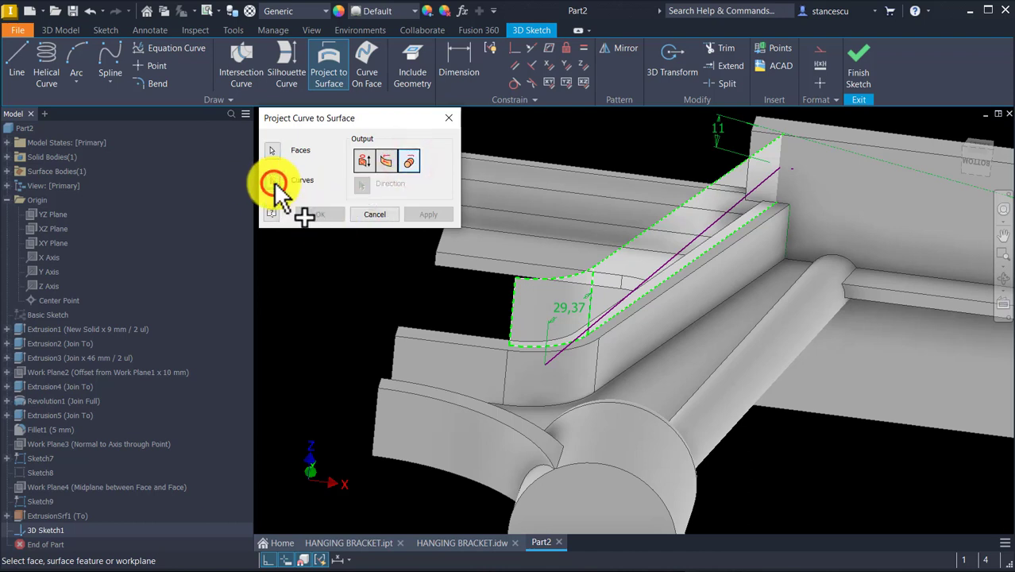
{"action": "left_click", "coordinate": [274, 185]}
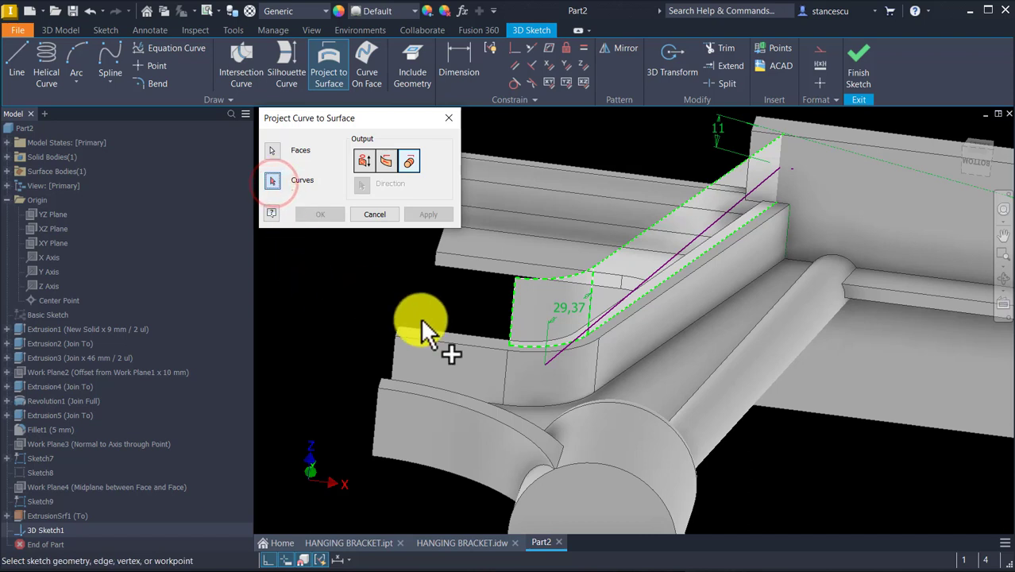
{"action": "left_click", "coordinate": [655, 278]}
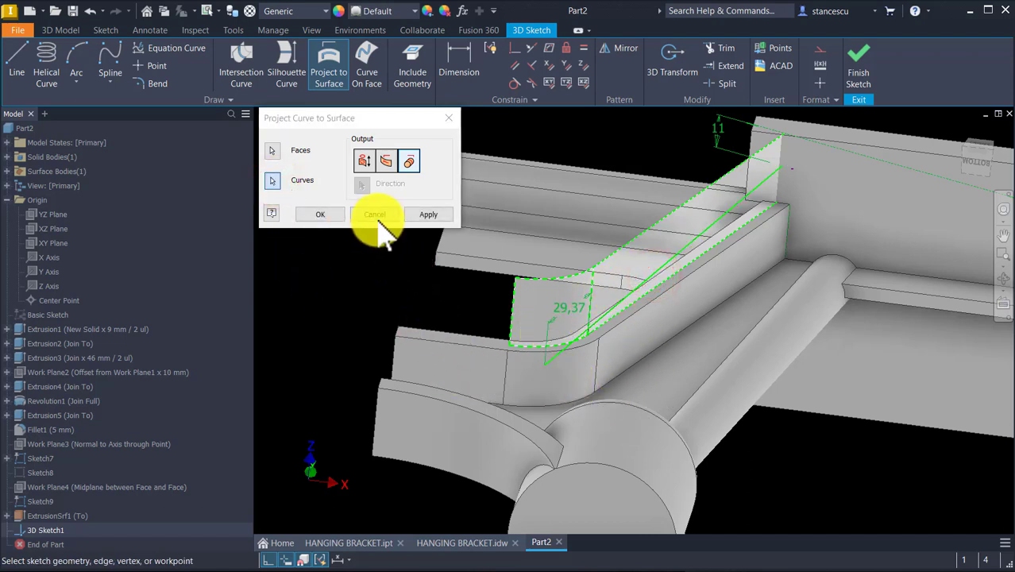
{"action": "left_click", "coordinate": [414, 213]}
{"action": "scroll", "coordinate": [586, 401], "scroll_direction": "up", "scroll_amount": 5}
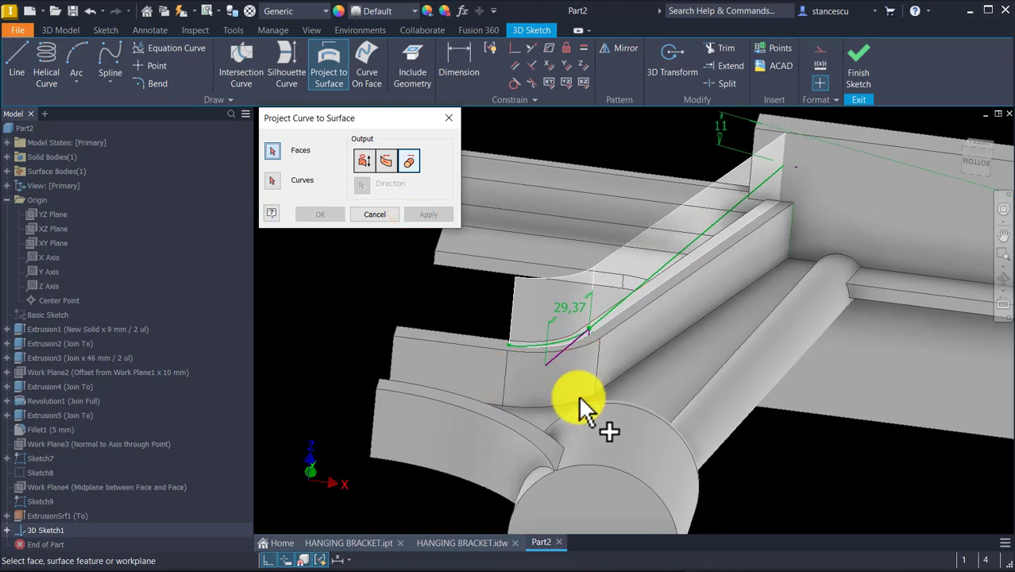
{"action": "scroll", "coordinate": [596, 385], "scroll_direction": "down", "scroll_amount": 2}
{"action": "scroll", "coordinate": [730, 288], "scroll_direction": "up", "scroll_amount": 4}
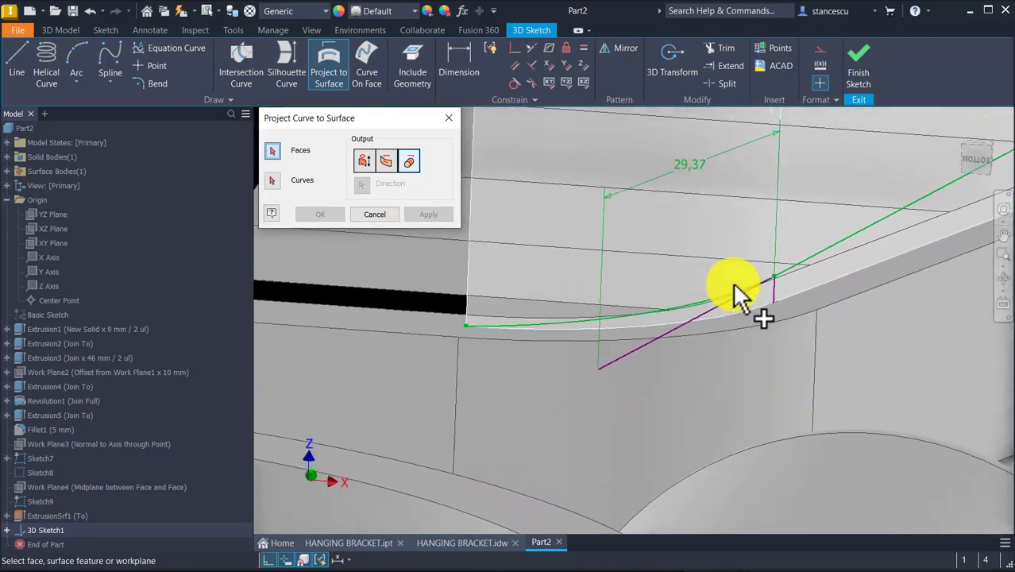
{"action": "middle_click_drag", "start_coordinate": [838, 298], "coordinate": [847, 347], "text": "shift"}
{"action": "middle_click_drag", "start_coordinate": [594, 415], "coordinate": [715, 216], "text": "shift"}
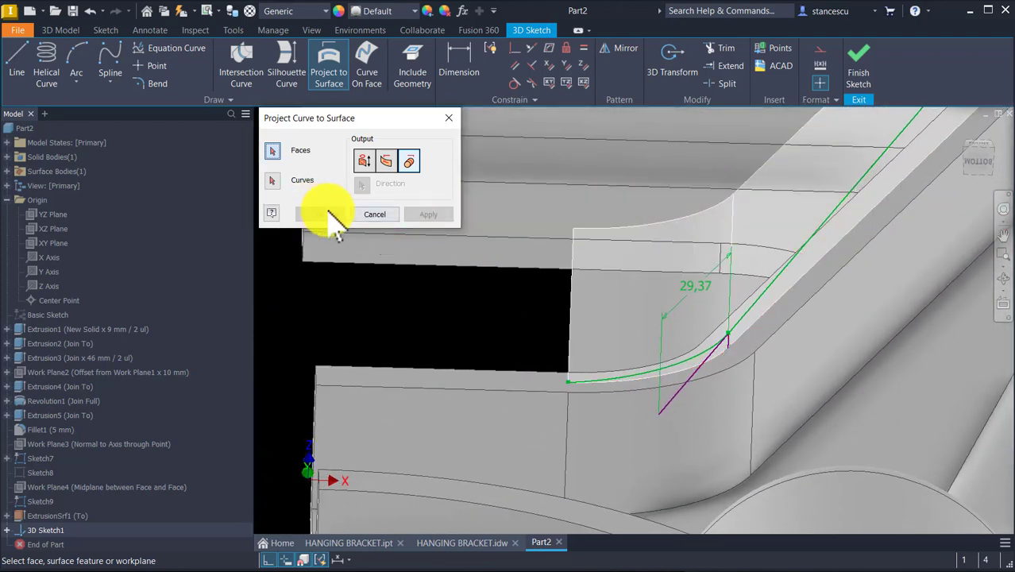
{"action": "left_click", "coordinate": [377, 216]}
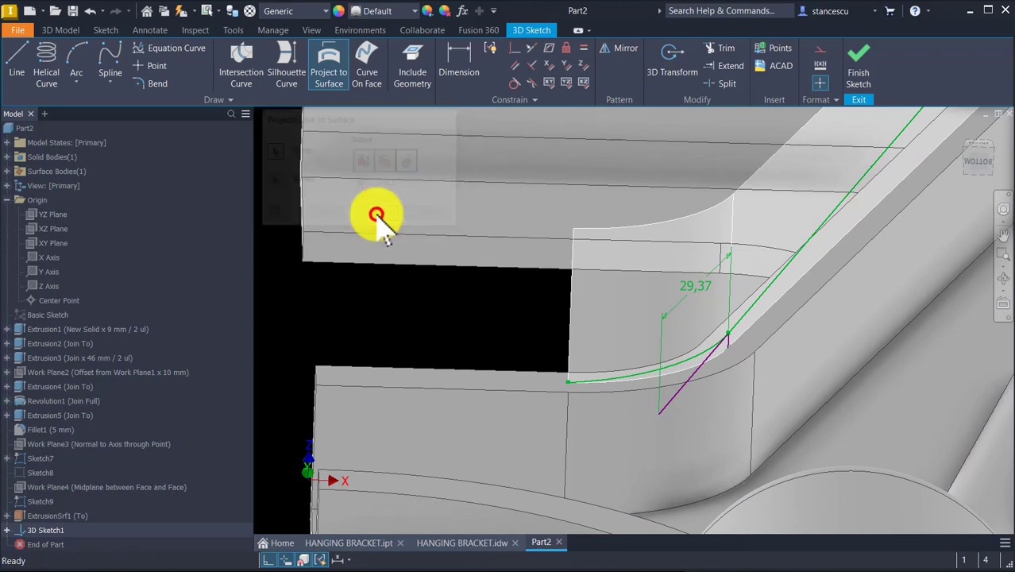
- Hide the extruded surface and Sketch9
{"action": "middle_click_drag", "start_coordinate": [374, 216], "coordinate": [179, 426], "text": "shift"}
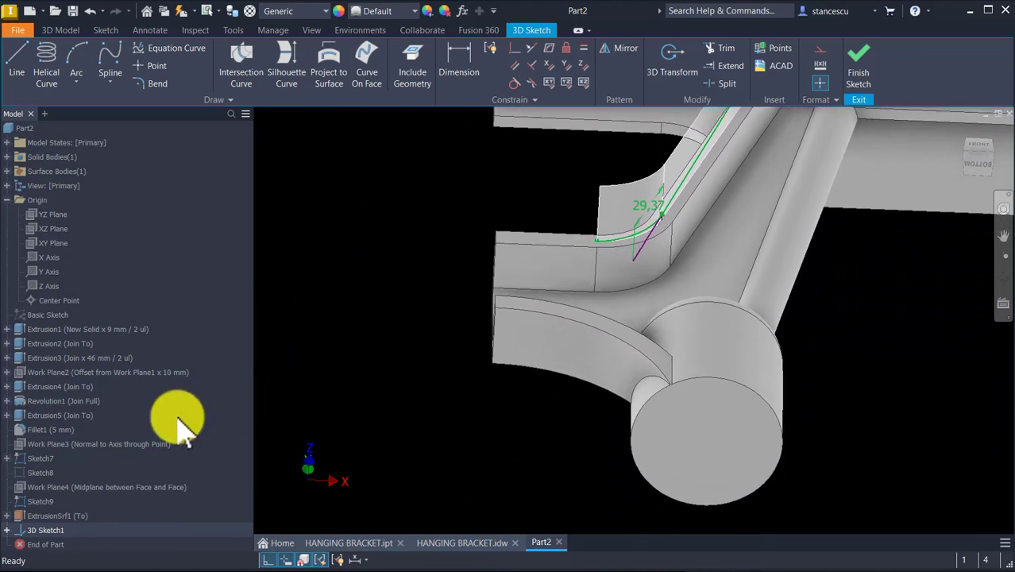
{"action": "right_click", "coordinate": [40, 518]}
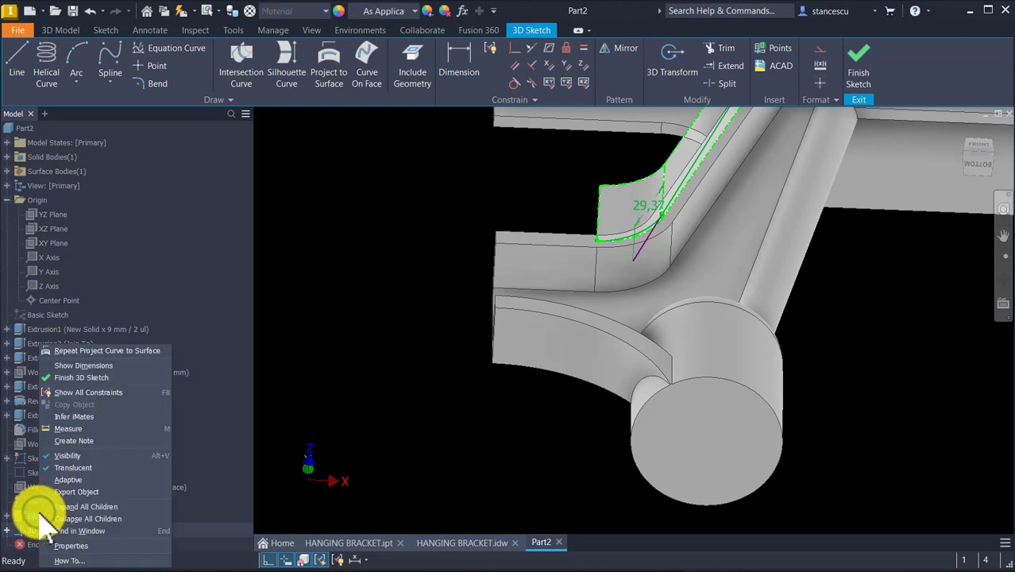
{"action": "left_click", "coordinate": [97, 461]}
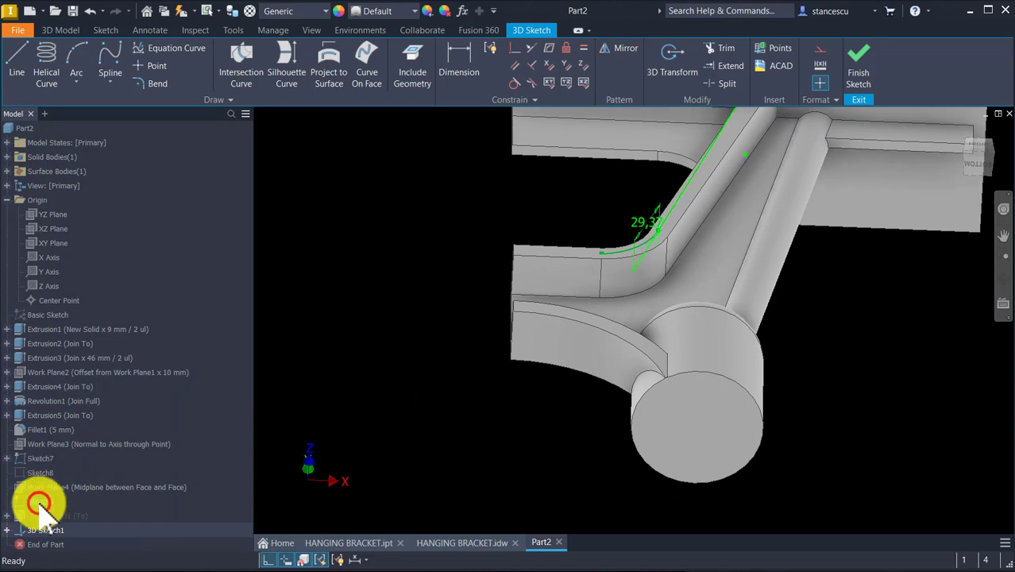
{"action": "right_click", "coordinate": [39, 506]}
{"action": "left_click", "coordinate": [73, 486]}
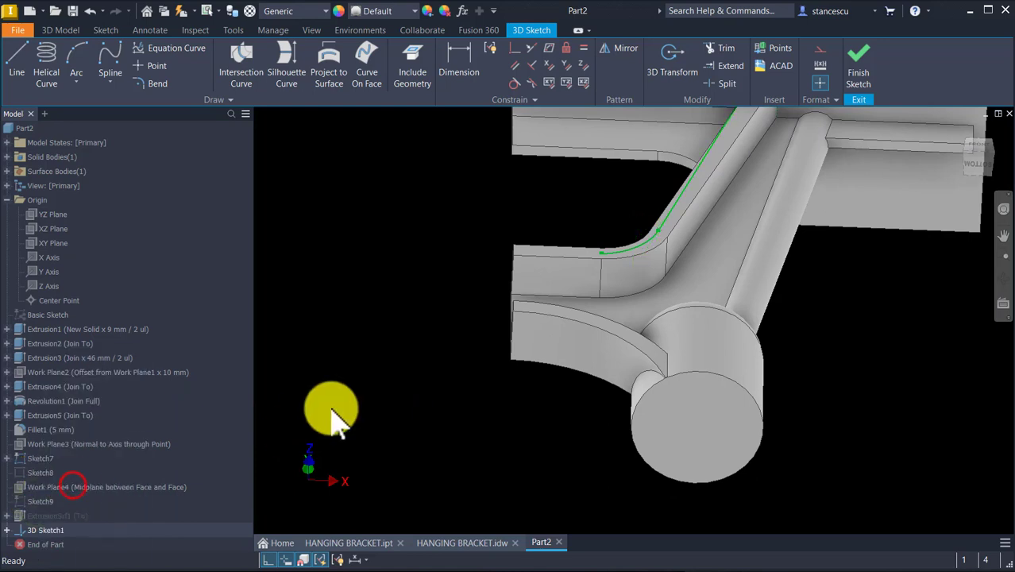
- Finish the 3D sketch containing the projected curve
{"action": "mouse_move", "coordinate": [334, 421]}
{"action": "middle_mouse_down", "text": "shift"}
{"action": "mouse_move", "coordinate": [616, 340]}
{"action": "mouse_move", "coordinate": [766, 233]}
{"action": "mouse_move", "coordinate": [766, 286]}
{"action": "mouse_move", "coordinate": [641, 279]}
{"action": "mouse_move", "coordinate": [566, 234]}
{"action": "mouse_move", "coordinate": [587, 305]}
{"action": "mouse_move", "coordinate": [627, 300]}
{"action": "mouse_move", "coordinate": [641, 278]}
{"action": "mouse_move", "coordinate": [653, 304]}
{"action": "mouse_move", "coordinate": [781, 211]}
{"action": "mouse_move", "coordinate": [759, 295]}
{"action": "middle_mouse_up", "text": "shift"}
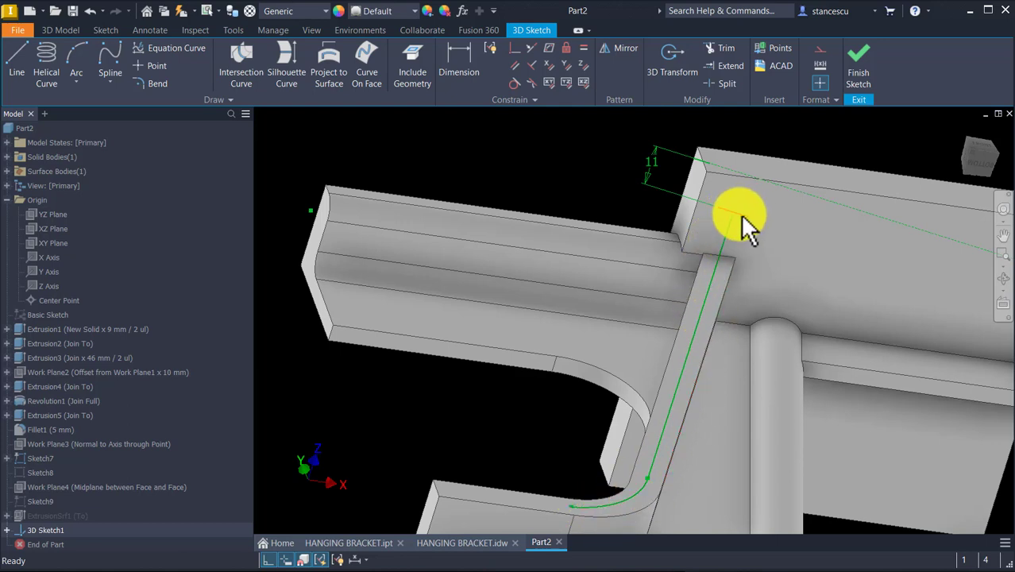
{"action": "mouse_move", "coordinate": [739, 214]}
{"action": "middle_mouse_down", "text": "shift"}
{"action": "mouse_move", "coordinate": [680, 177]}
{"action": "mouse_move", "coordinate": [396, 220]}
{"action": "mouse_move", "coordinate": [421, 238]}
{"action": "mouse_move", "coordinate": [414, 232]}
{"action": "middle_mouse_up", "text": "shift"}
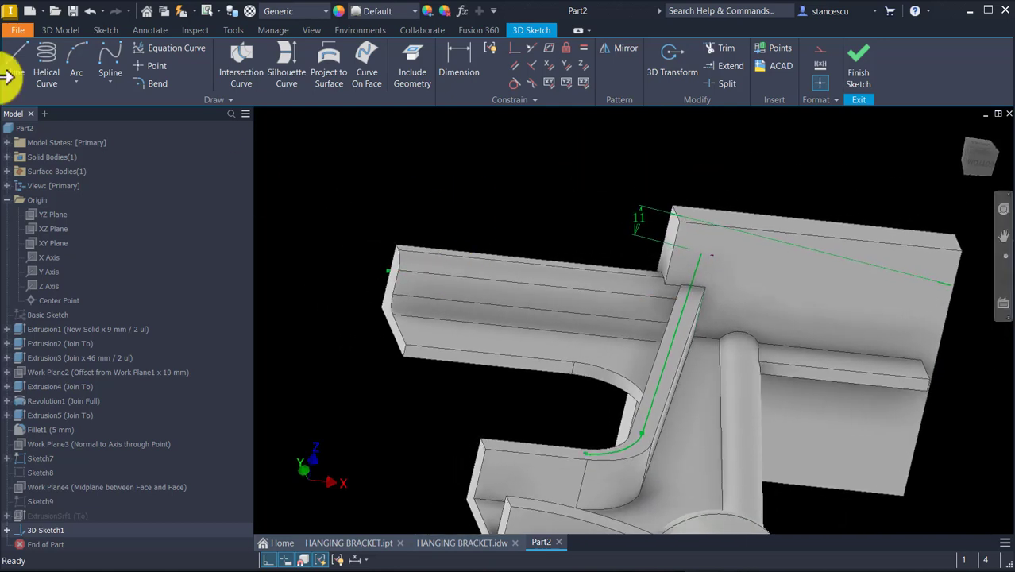
{"action": "left_click", "coordinate": [861, 71]}
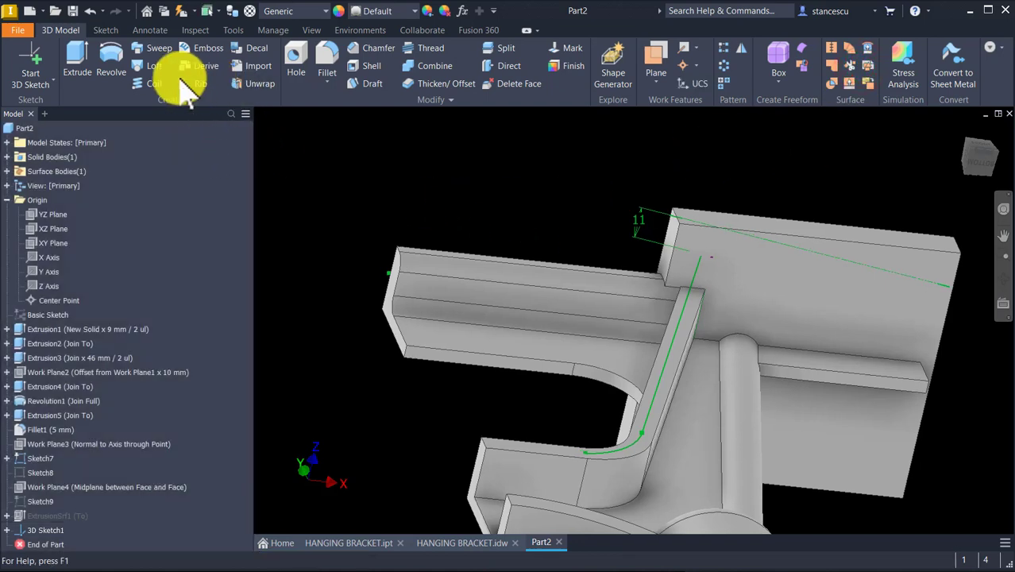
- Sweep the short line on the plate along the projected 3D curve over the sloping arm and bend as a surface
{"action": "left_click", "coordinate": [149, 49]}
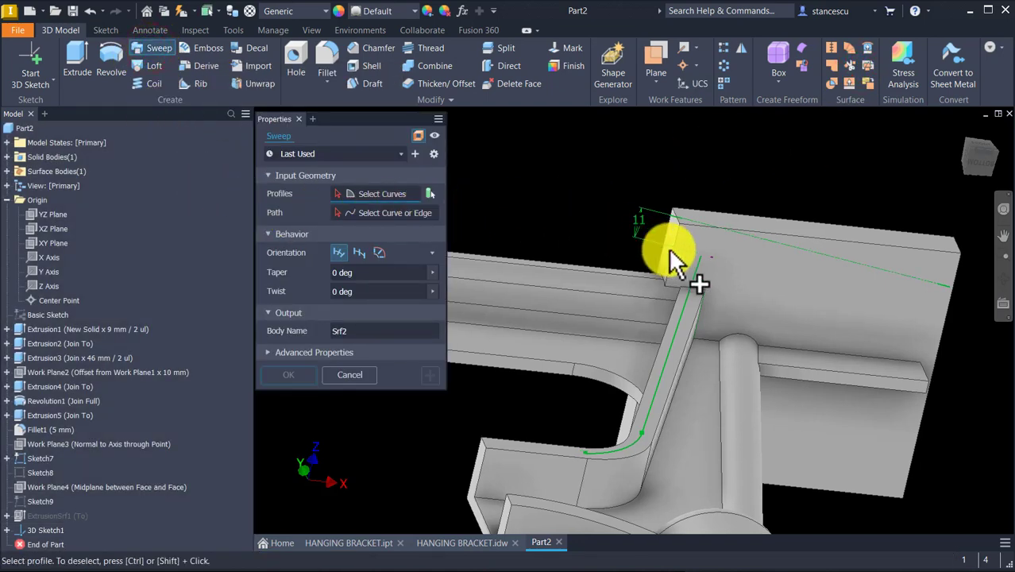
{"action": "left_click", "coordinate": [709, 263]}
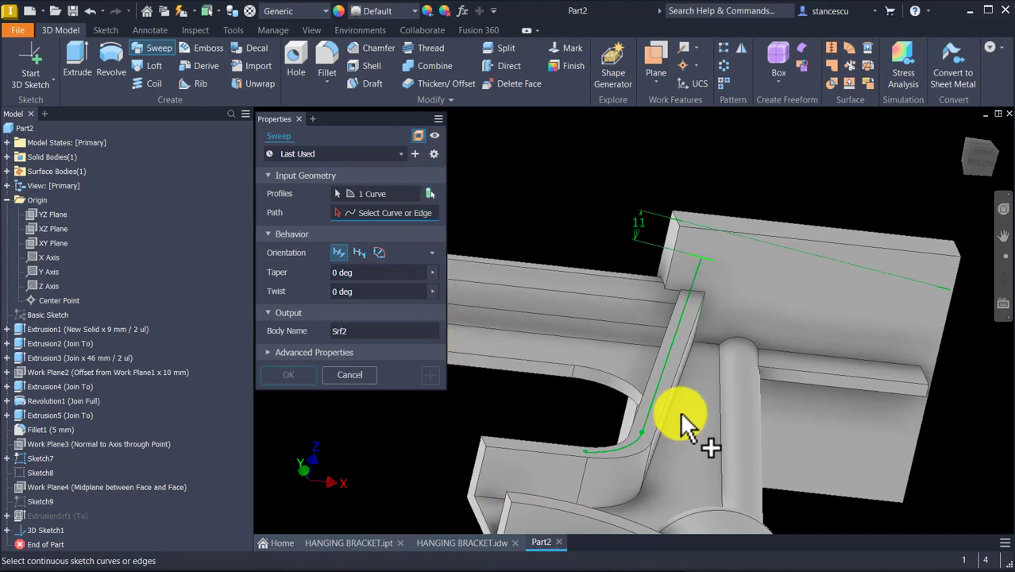
{"action": "middle_click_drag", "start_coordinate": [681, 414], "coordinate": [657, 383], "text": "shift"}
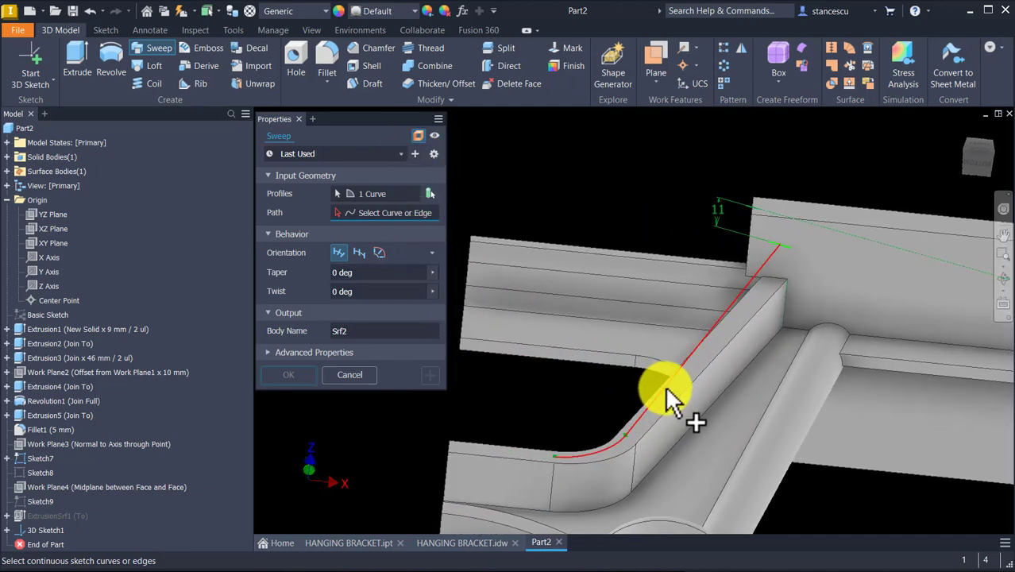
{"action": "left_click", "coordinate": [665, 394]}
{"action": "middle_click_drag", "start_coordinate": [651, 417], "coordinate": [609, 457], "text": "shift"}
{"action": "scroll", "coordinate": [609, 458], "scroll_direction": "up", "scroll_amount": 5}
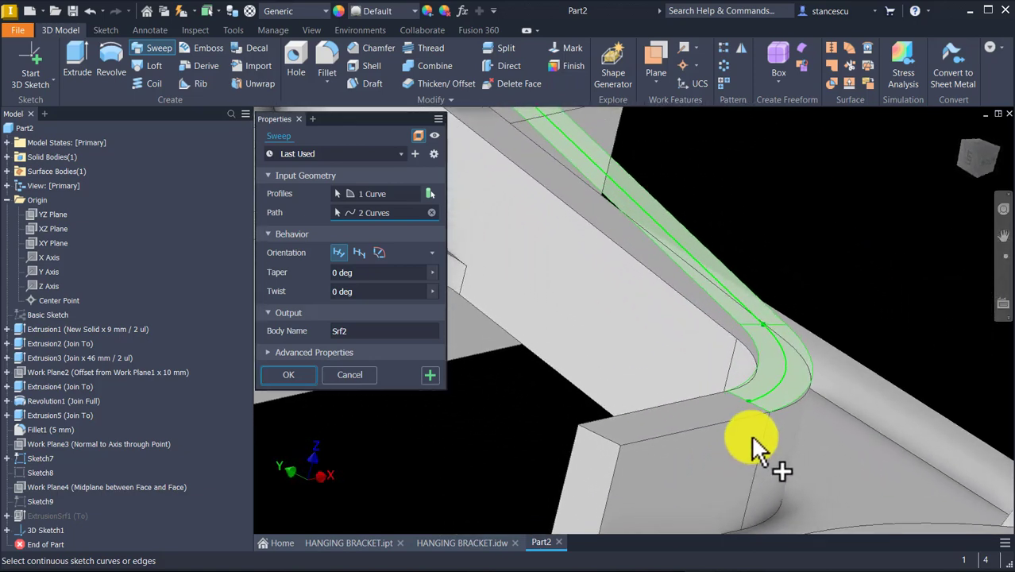
{"action": "middle_click_drag", "start_coordinate": [752, 434], "coordinate": [289, 426], "text": "shift"}
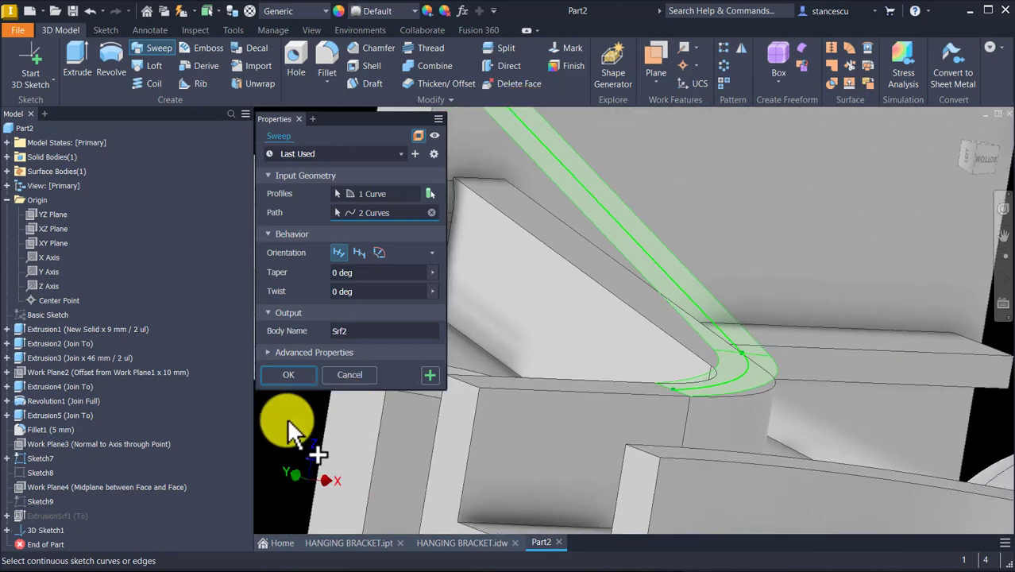
{"action": "left_click", "coordinate": [286, 375]}
- In a new 3D sketch, project the arm's end edge at the plate onto the swept surface along the plate's corner edge direction
{"action": "middle_click_drag", "start_coordinate": [271, 373], "coordinate": [545, 256], "text": "shift"}
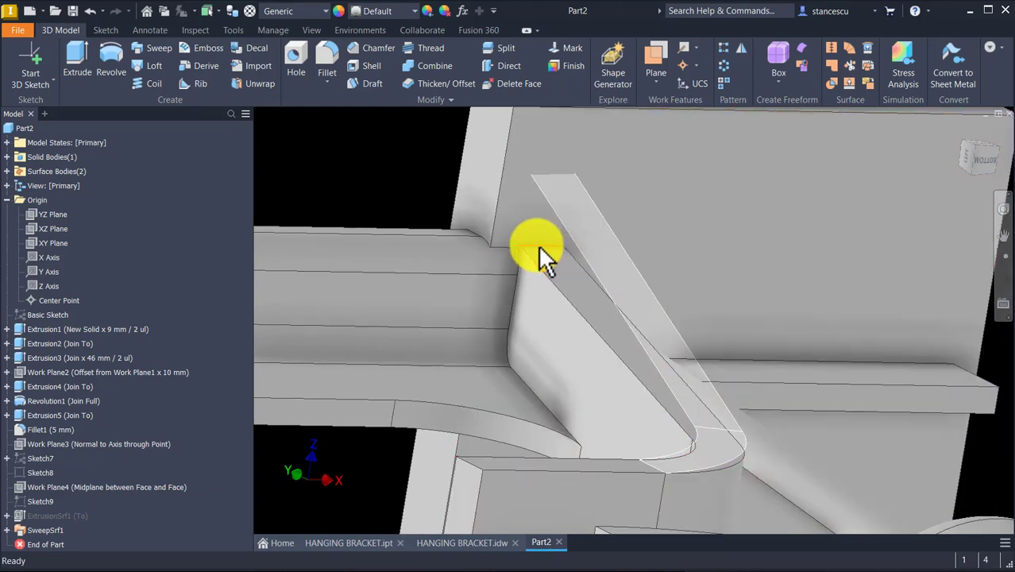
{"action": "scroll", "coordinate": [568, 191], "scroll_direction": "up", "scroll_amount": 5}
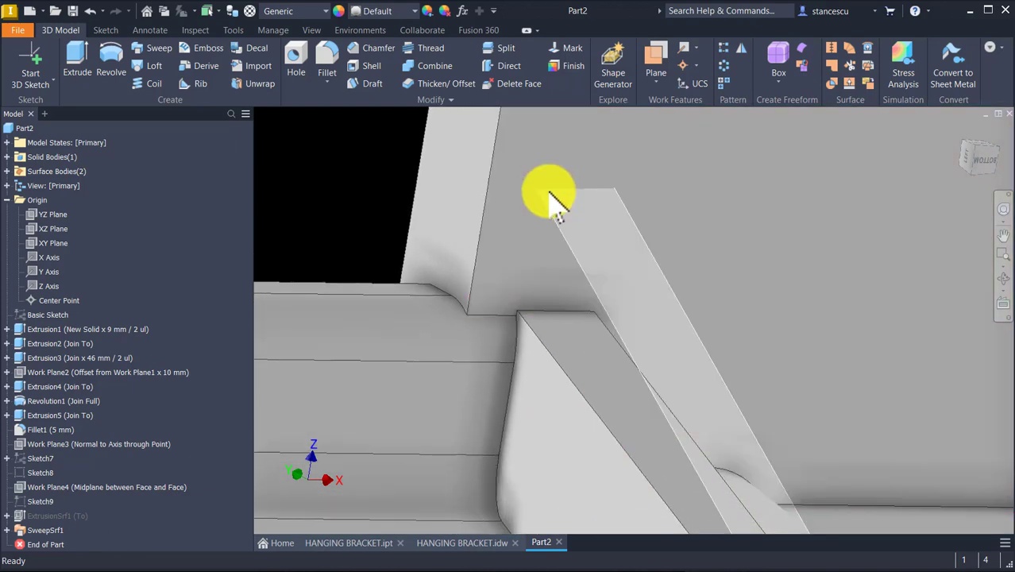
{"action": "scroll", "coordinate": [554, 314], "scroll_direction": "down", "scroll_amount": 4}
{"action": "middle_click_drag", "start_coordinate": [376, 188], "coordinate": [375, 191], "text": "shift"}
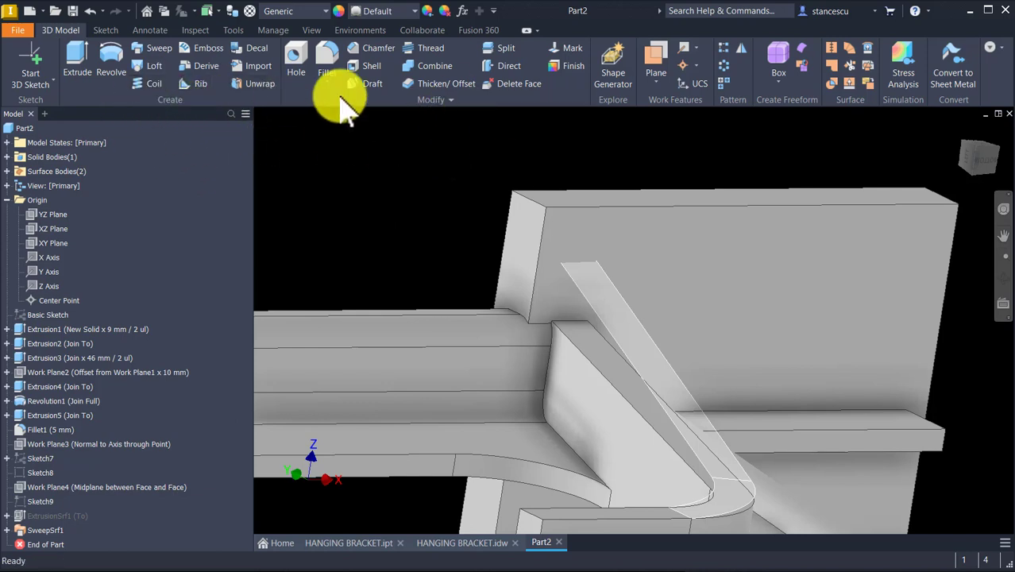
{"action": "left_click", "coordinate": [34, 62]}
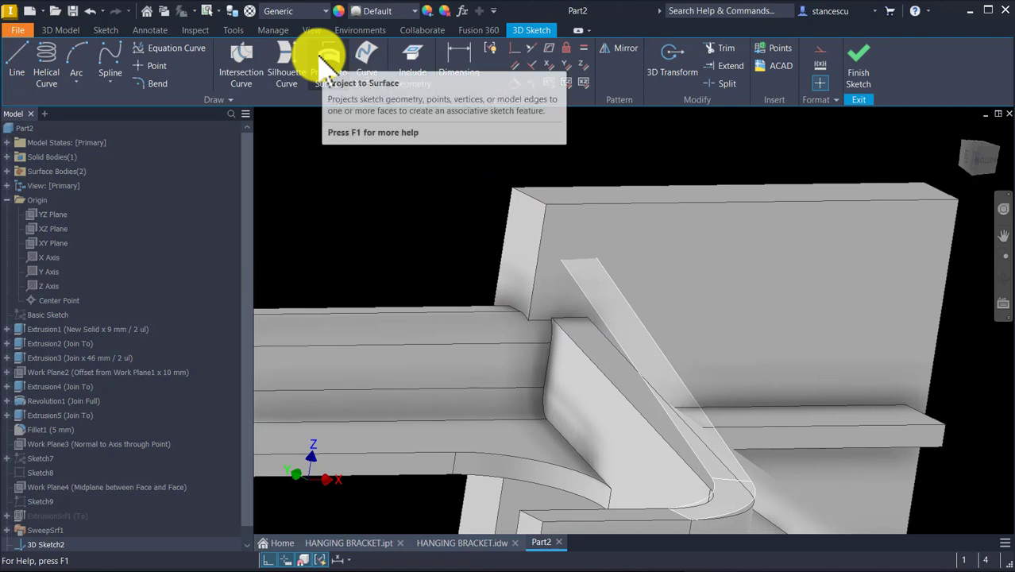
{"action": "left_click", "coordinate": [325, 67]}
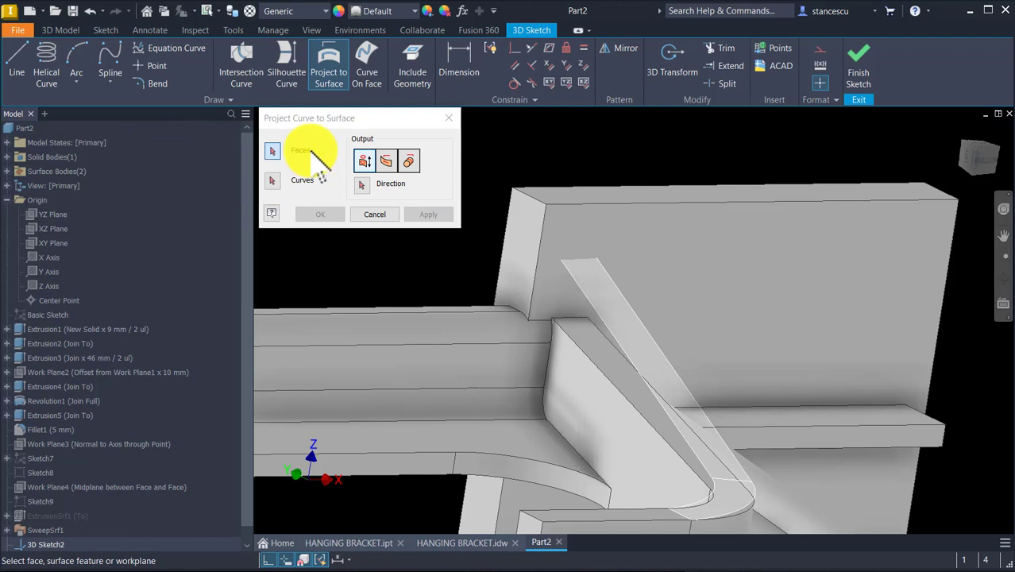
{"action": "left_click", "coordinate": [621, 307]}
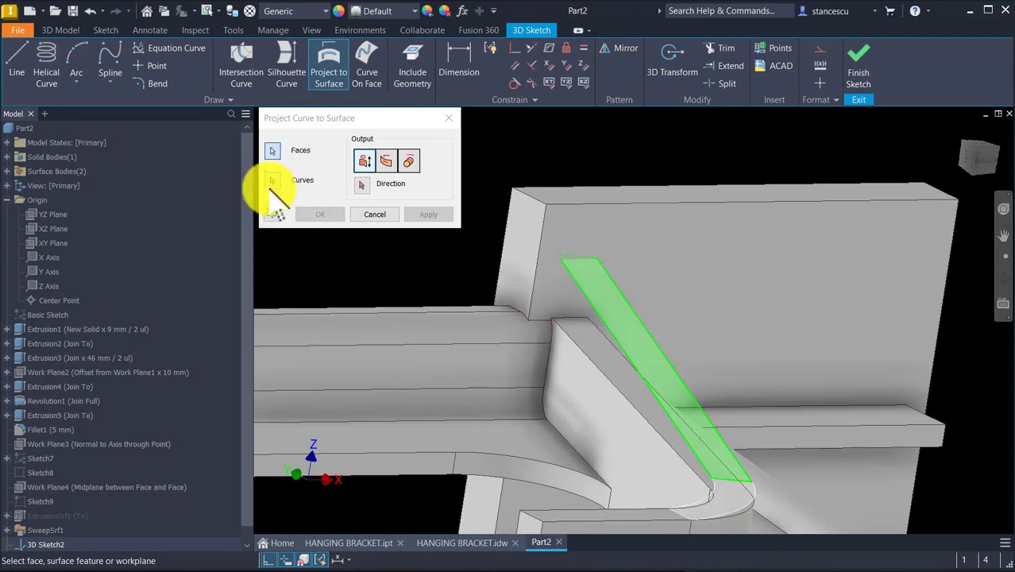
{"action": "left_click", "coordinate": [270, 185]}
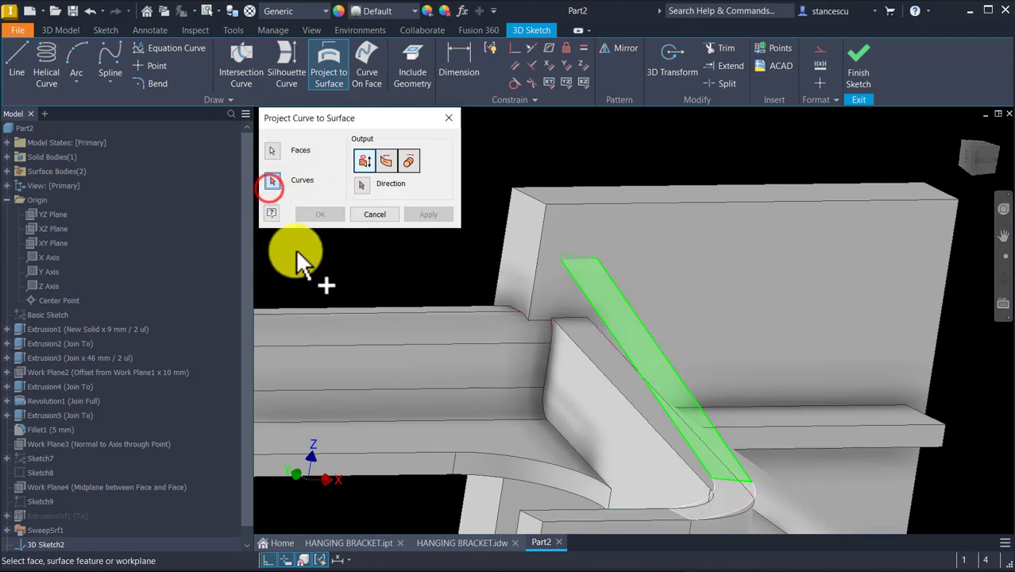
{"action": "left_click", "coordinate": [573, 319]}
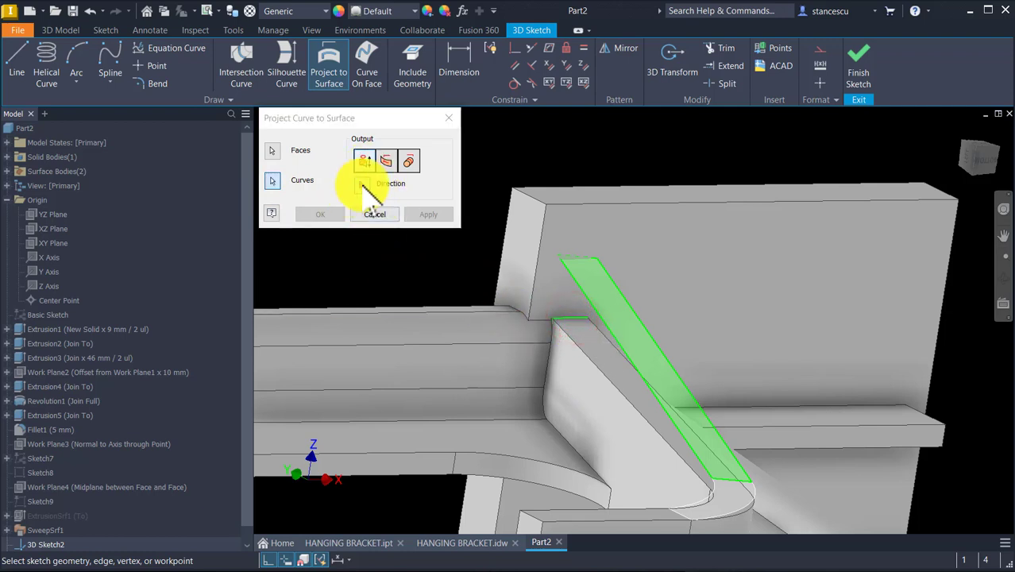
{"action": "left_click", "coordinate": [362, 187]}
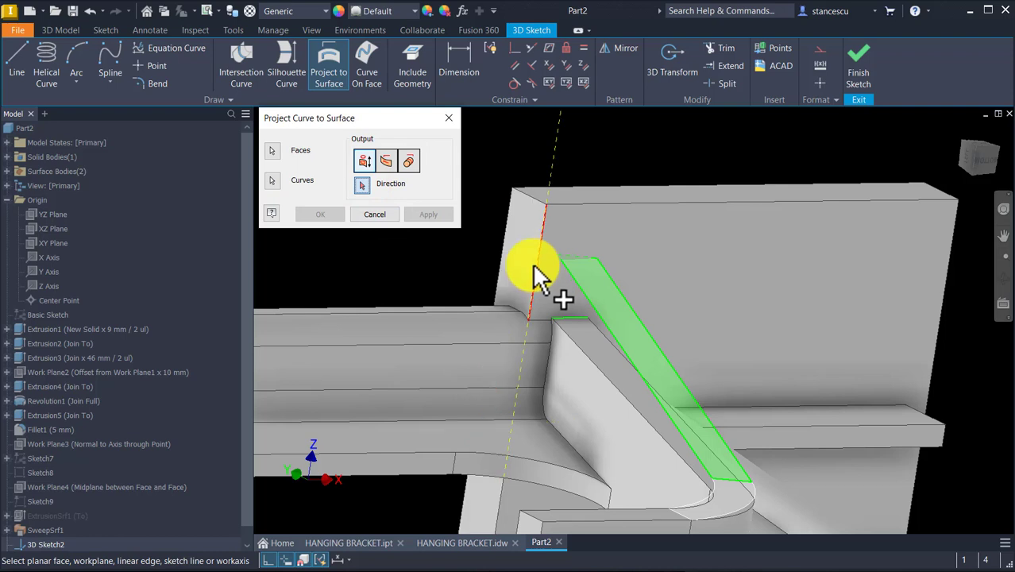
{"action": "left_click", "coordinate": [532, 266]}
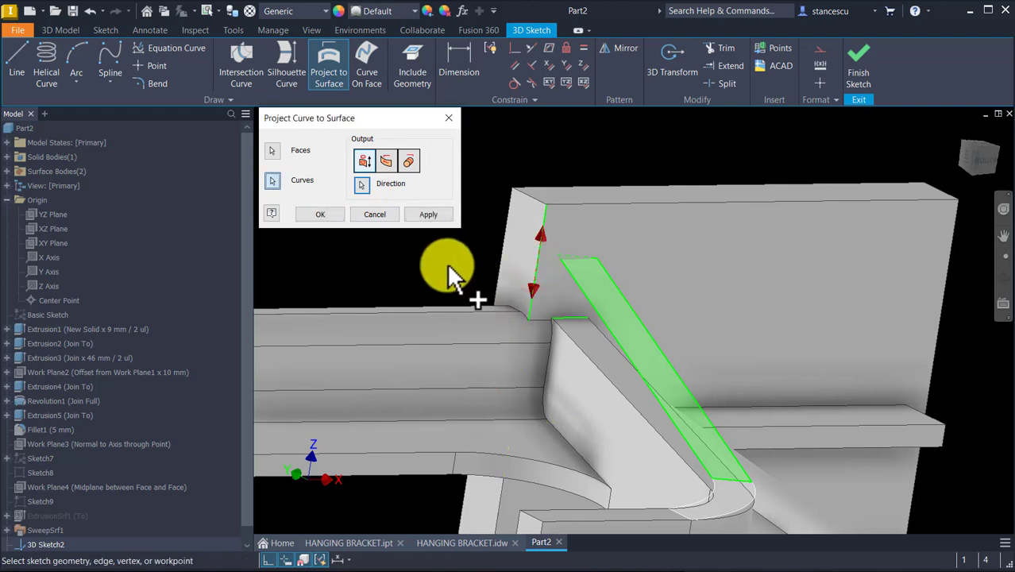
{"action": "left_click", "coordinate": [310, 218]}
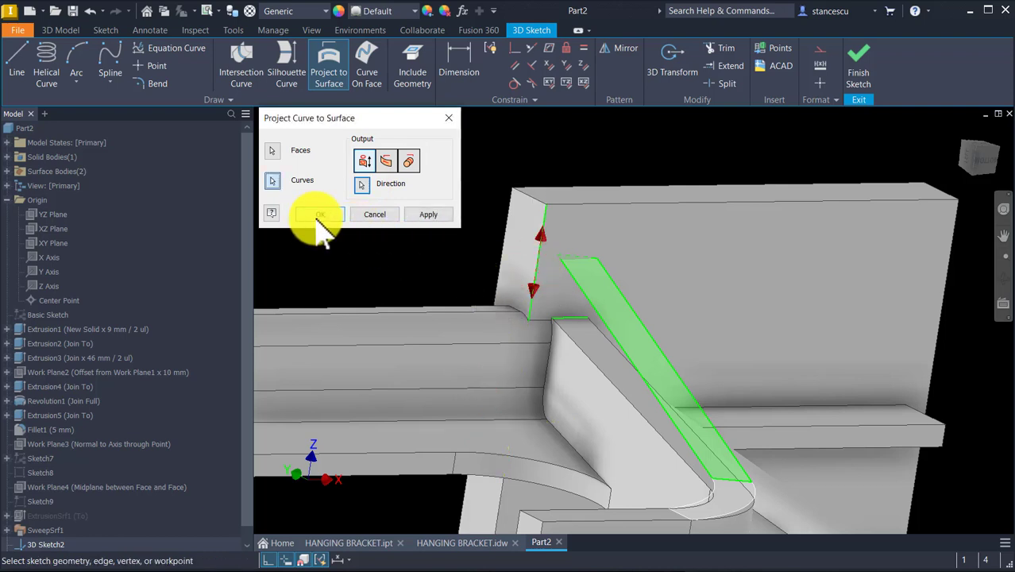
- Finish the 3D sketch containing the projected end edge
{"action": "scroll", "coordinate": [556, 266], "scroll_direction": "up", "scroll_amount": 3}
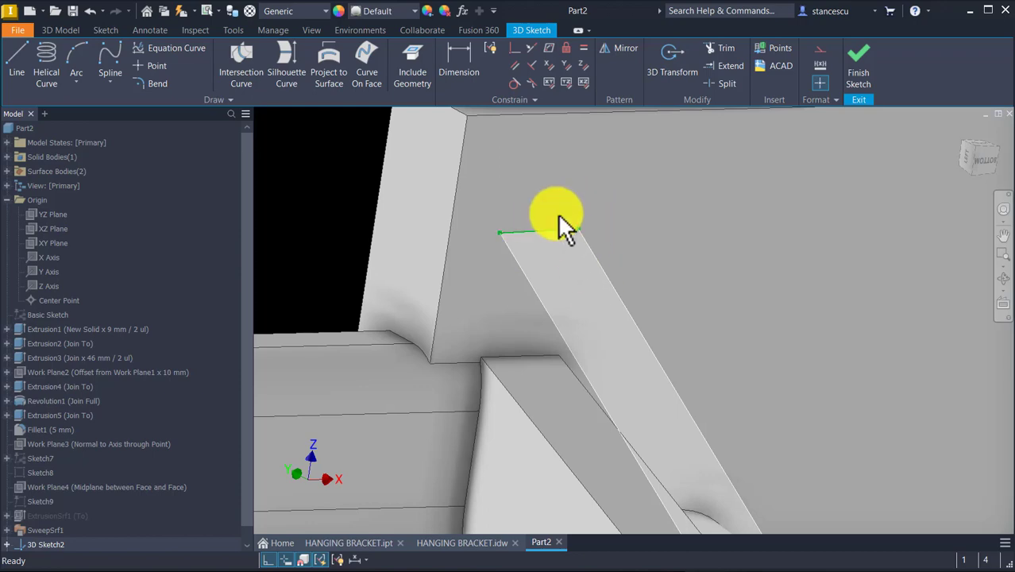
{"action": "mouse_move", "coordinate": [560, 227]}
{"action": "middle_mouse_down", "text": "shift"}
{"action": "mouse_move", "coordinate": [580, 283]}
{"action": "mouse_move", "coordinate": [544, 317]}
{"action": "mouse_move", "coordinate": [454, 310]}
{"action": "mouse_move", "coordinate": [455, 292]}
{"action": "mouse_move", "coordinate": [296, 106]}
{"action": "mouse_move", "coordinate": [316, 113]}
{"action": "middle_mouse_up", "text": "shift"}
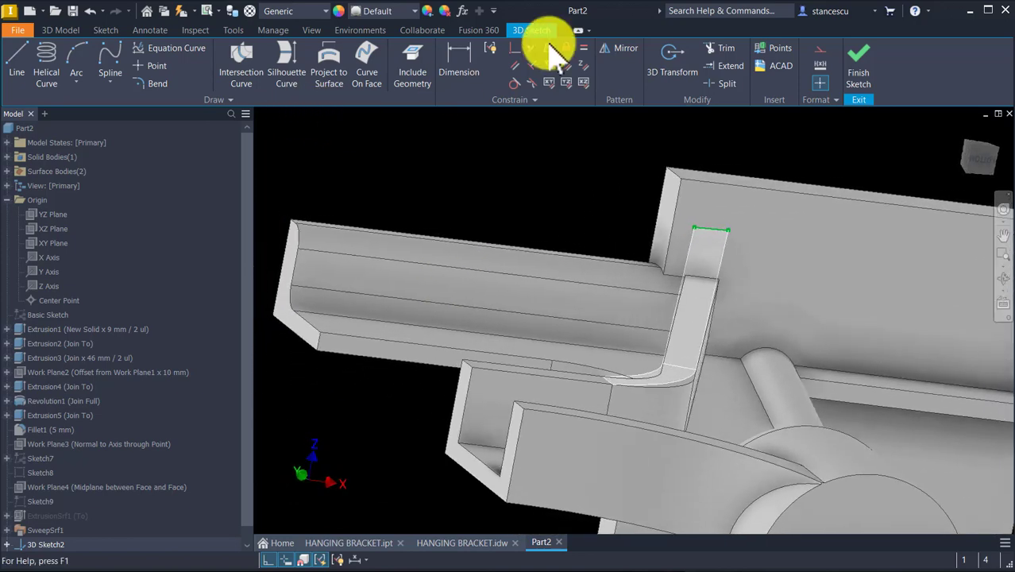
{"action": "left_click", "coordinate": [864, 60]}
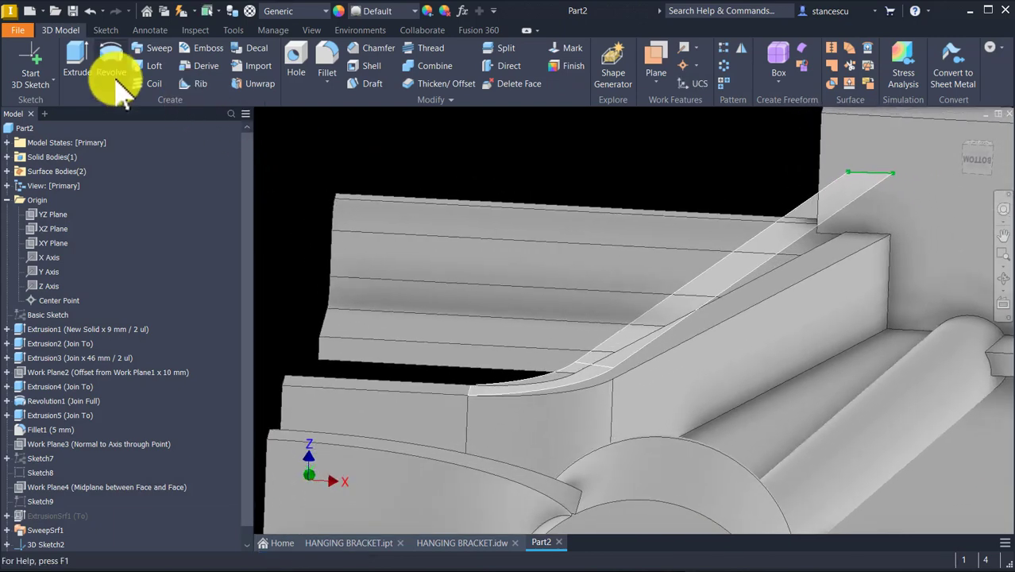
- Start a 2D sketch on the narrow flat face running along the bend and sloping arm
{"action": "left_click", "coordinate": [79, 64]}
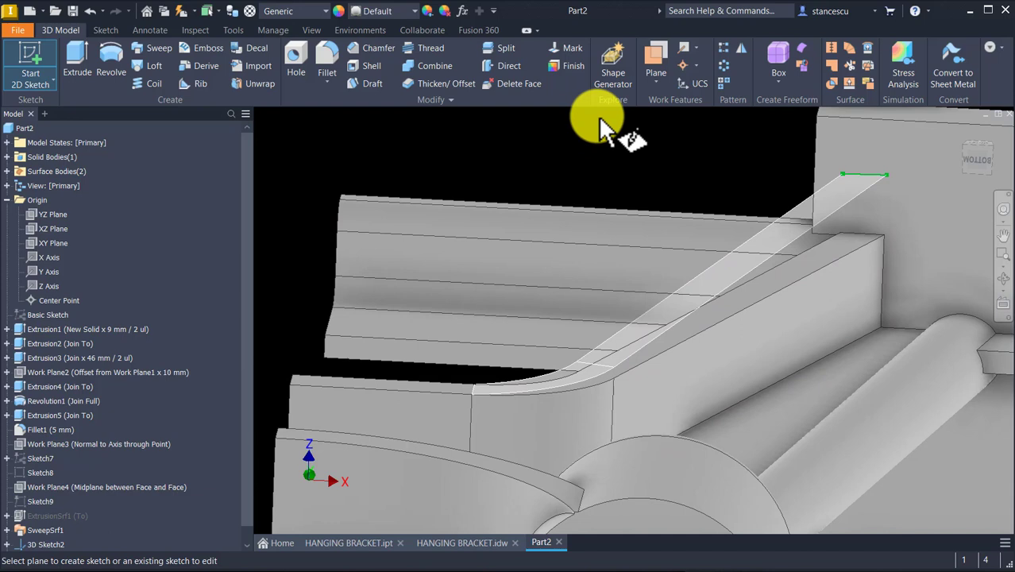
{"action": "key", "text": "Escape"}
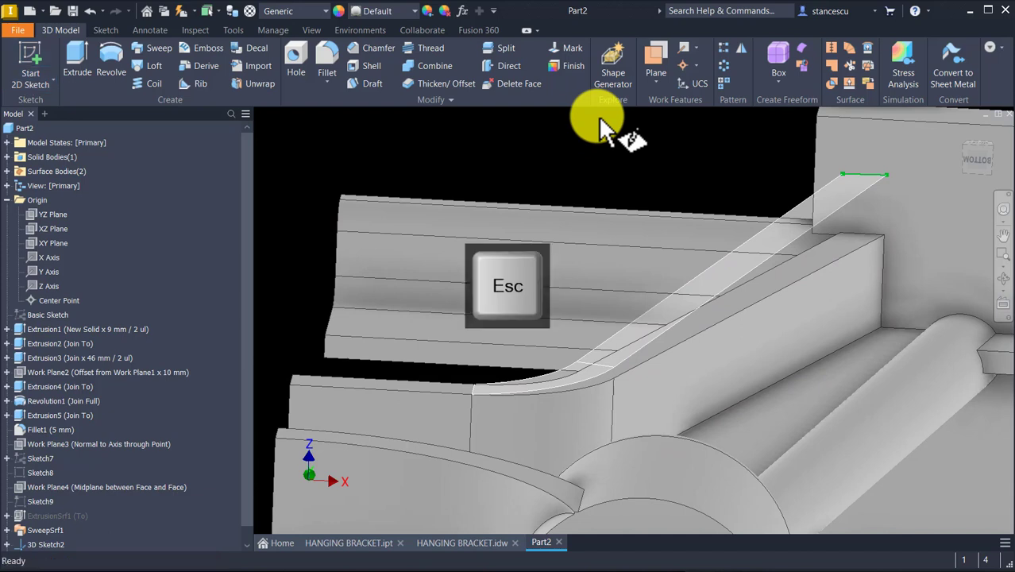
{"action": "left_click", "coordinate": [758, 298]}
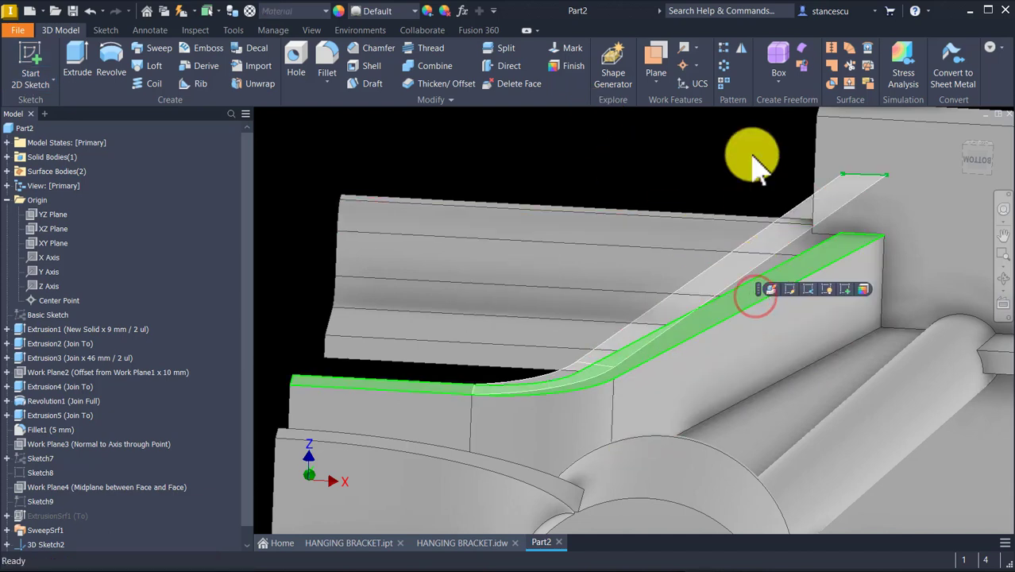
{"action": "left_click", "coordinate": [846, 288]}
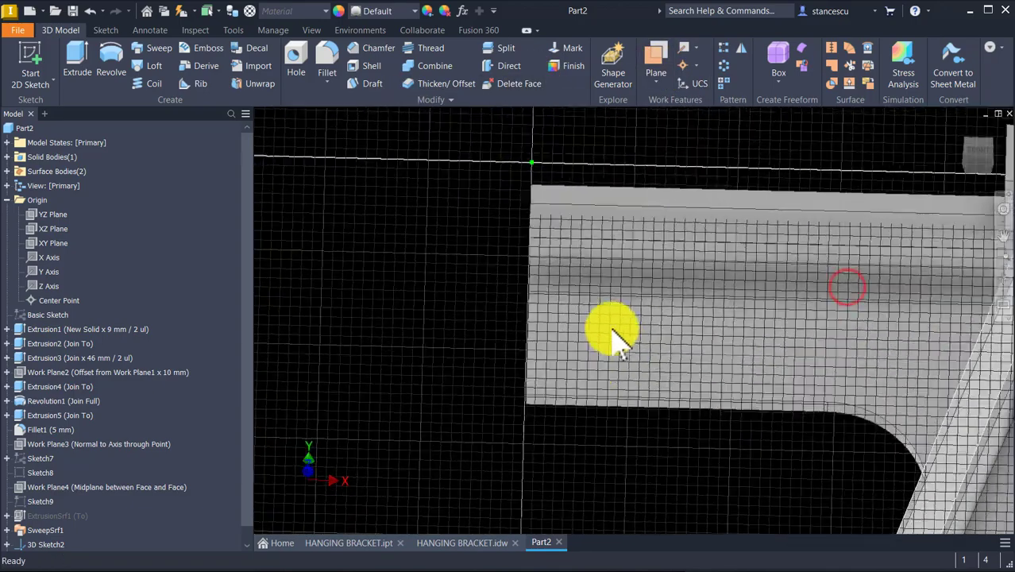
{"action": "key", "text": "Num_Lock"}
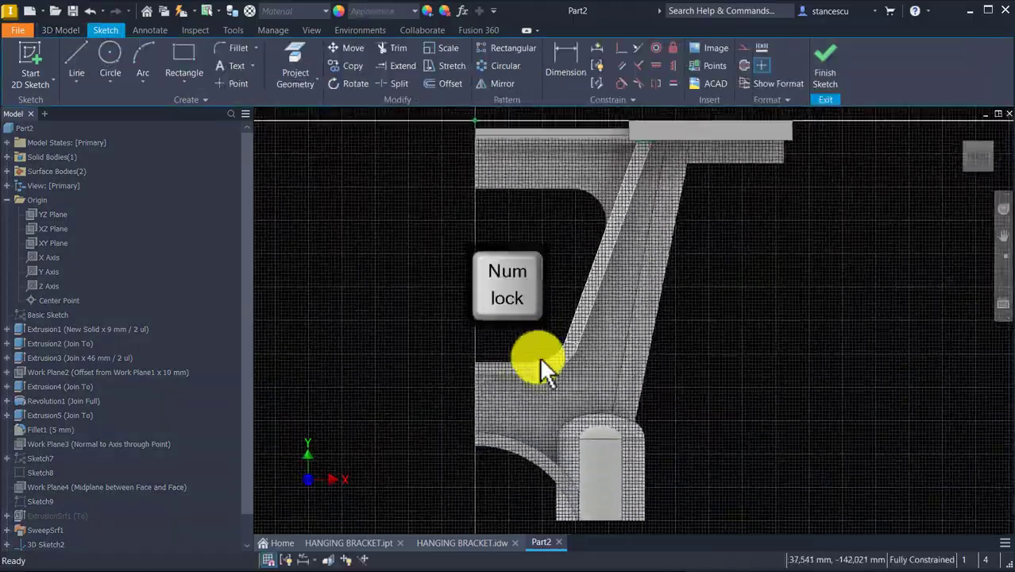
- Project the outer bend arc, the outer sloping edge and the short edge at the start of the bend into the sketch
{"action": "mouse_move", "coordinate": [618, 312]}
{"action": "middle_mouse_down", "text": "shift"}
{"action": "mouse_move", "coordinate": [635, 311]}
{"action": "mouse_move", "coordinate": [662, 426]}
{"action": "mouse_move", "coordinate": [689, 357]}
{"action": "mouse_move", "coordinate": [485, 280]}
{"action": "middle_mouse_up", "text": "shift"}
{"action": "scroll", "coordinate": [635, 310], "scroll_direction": "down", "scroll_amount": 3}
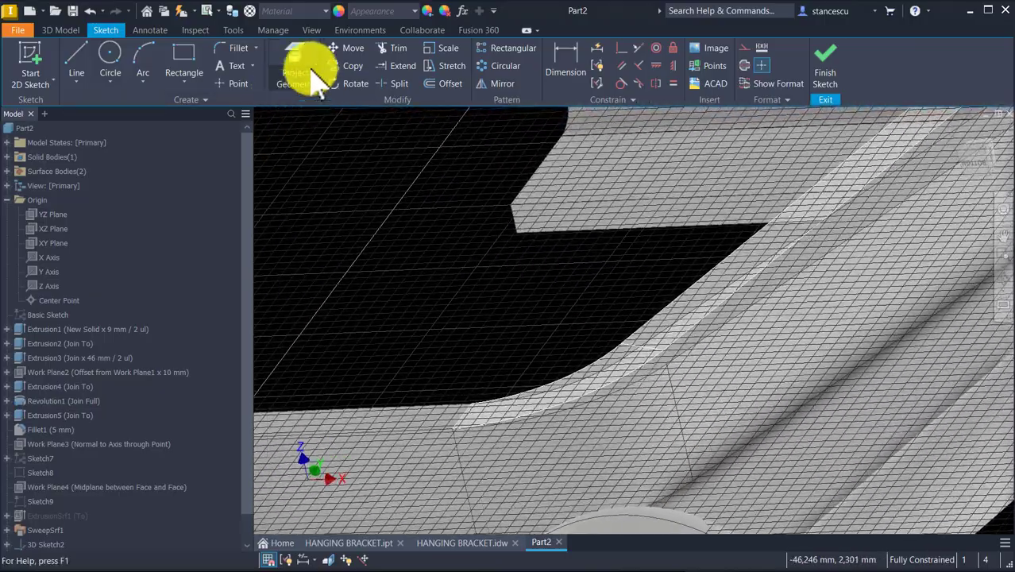
{"action": "left_click", "coordinate": [299, 49]}
{"action": "middle_click_drag", "start_coordinate": [564, 414], "coordinate": [591, 443], "text": "shift"}
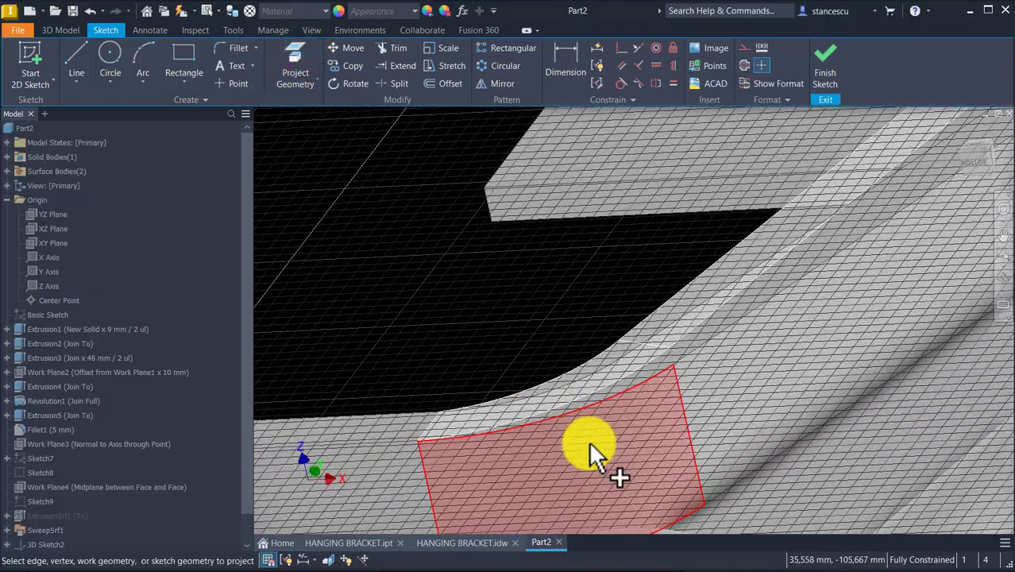
{"action": "left_click", "coordinate": [625, 390]}
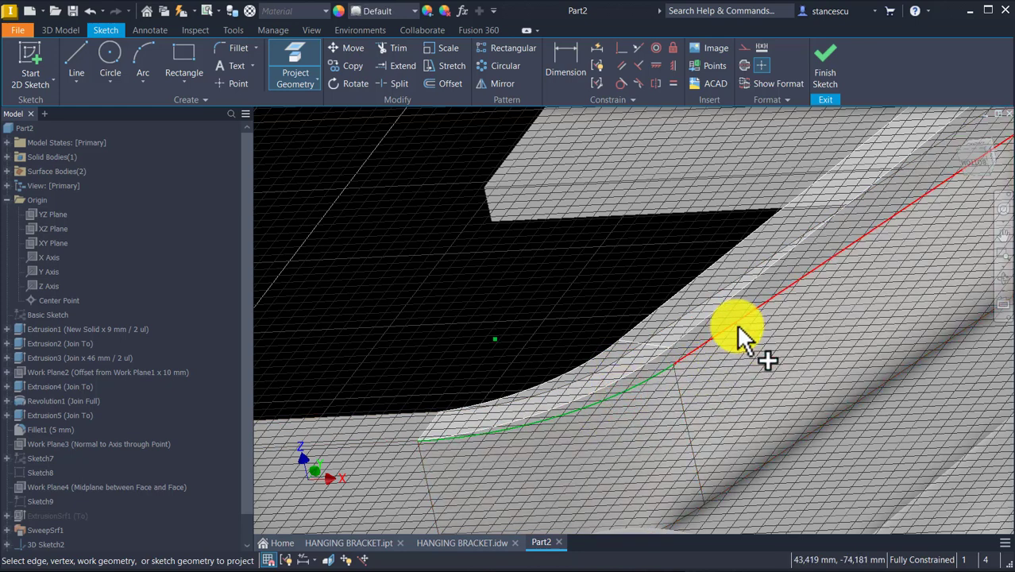
{"action": "scroll", "coordinate": [407, 423], "scroll_direction": "down", "scroll_amount": 1}
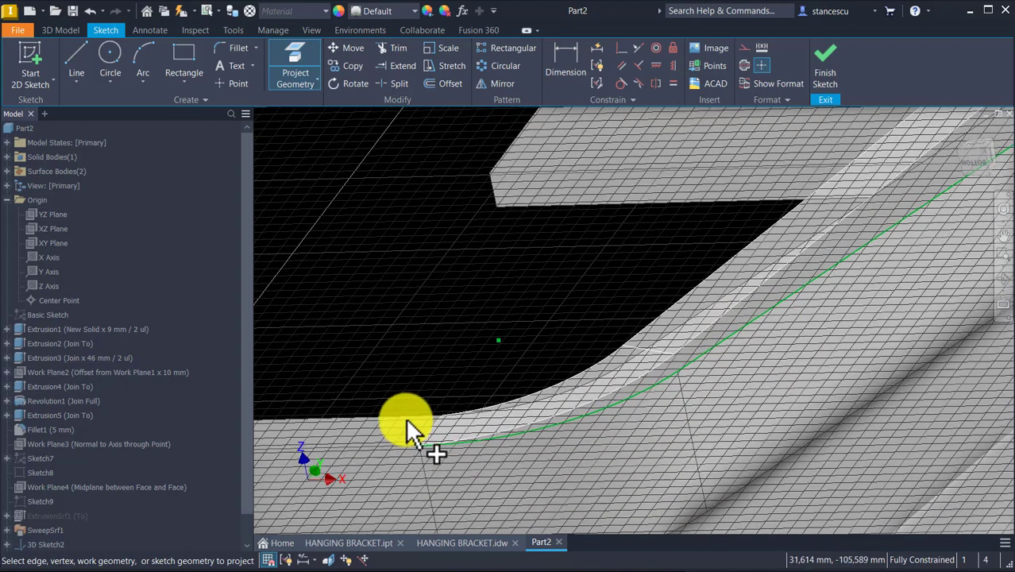
{"action": "left_click", "coordinate": [436, 461]}
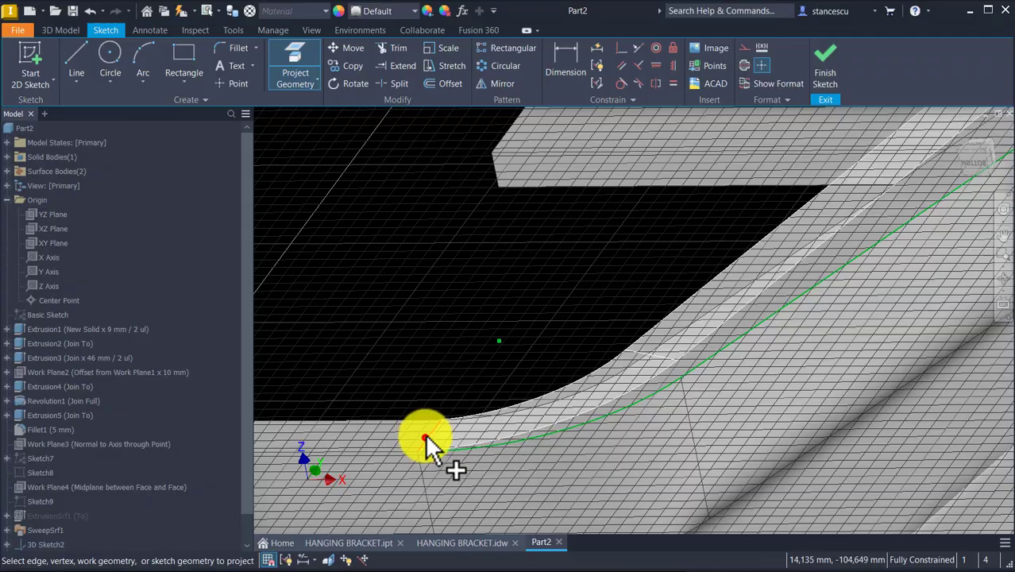
{"action": "mouse_move", "coordinate": [425, 435]}
{"action": "middle_mouse_down", "text": "shift"}
{"action": "mouse_move", "coordinate": [625, 450]}
{"action": "mouse_move", "coordinate": [657, 403]}
{"action": "middle_mouse_up", "text": "shift"}
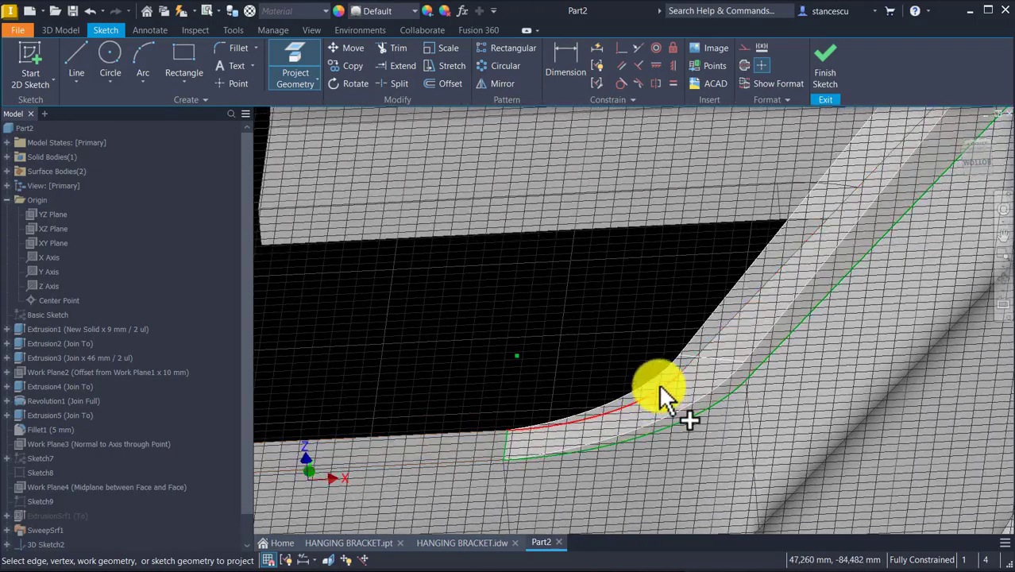
- Project the face's inner edges and its end edge at the plate to close the outline, and finish the sketch
{"action": "left_click", "coordinate": [753, 301]}
{"action": "middle_click_drag", "start_coordinate": [753, 301], "coordinate": [736, 264], "text": "shift"}
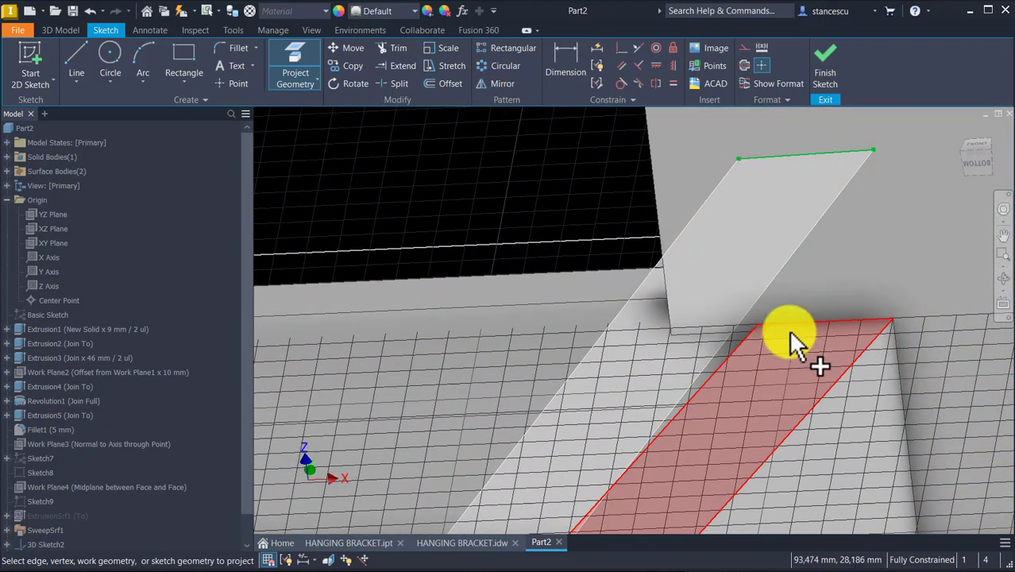
{"action": "left_click", "coordinate": [789, 330]}
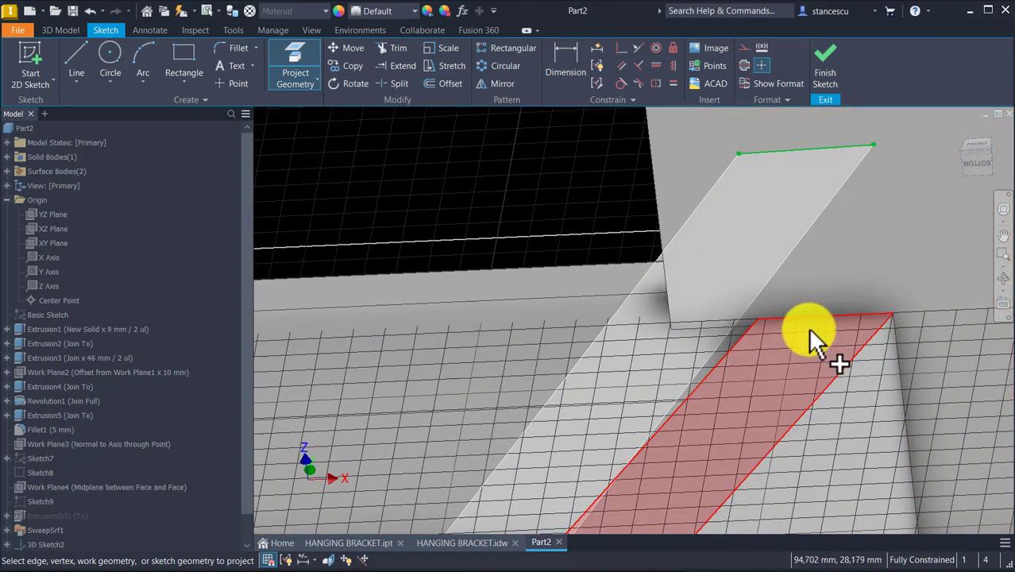
{"action": "middle_click_drag", "start_coordinate": [811, 317], "coordinate": [816, 305], "text": "shift"}
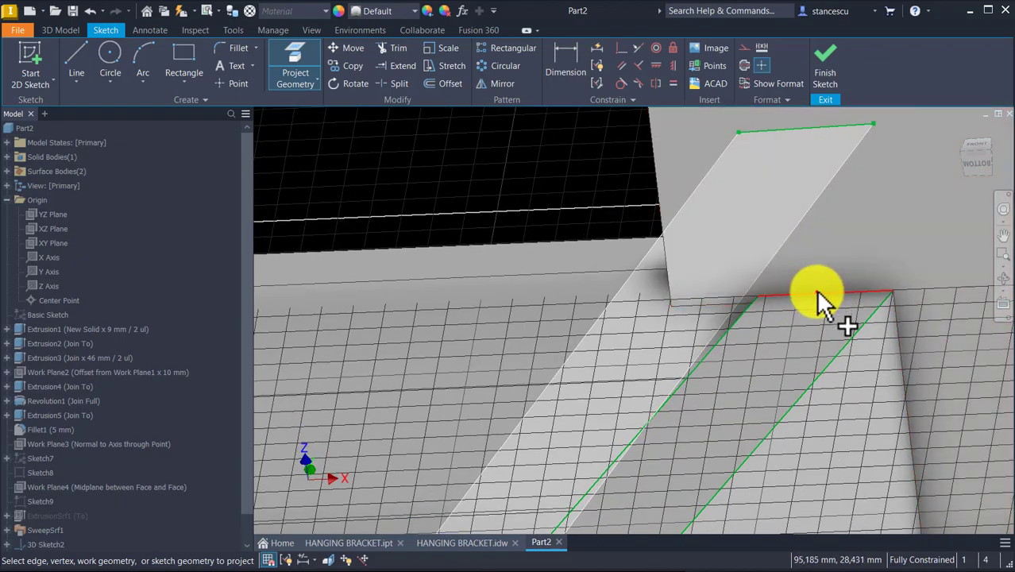
{"action": "left_click", "coordinate": [818, 292]}
{"action": "scroll", "coordinate": [661, 440], "scroll_direction": "down", "scroll_amount": 7}
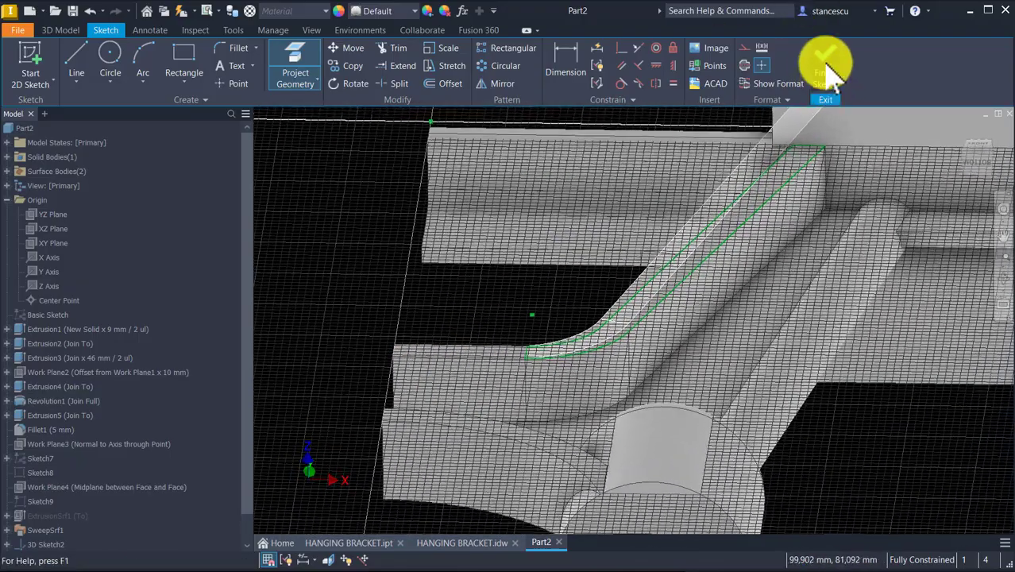
{"action": "left_click", "coordinate": [823, 64]}
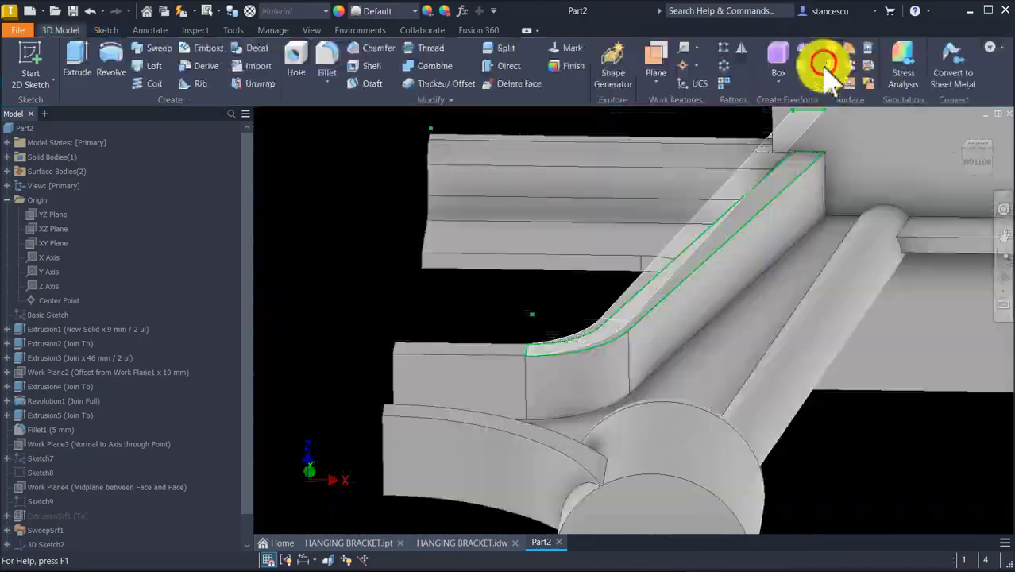
- Try to extrude the projected bend-and-arm outline as a joined solid ending at the swept surface, with surface mode off
{"action": "scroll", "coordinate": [484, 337], "scroll_direction": "up", "scroll_amount": 4}
{"action": "scroll", "coordinate": [487, 338], "scroll_direction": "up", "scroll_amount": 3}
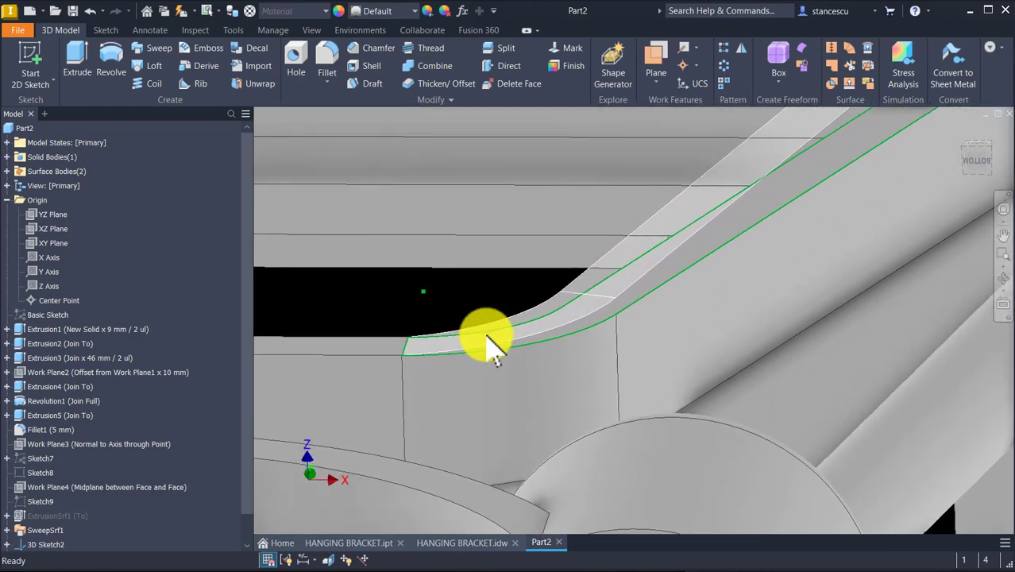
{"action": "scroll", "coordinate": [487, 339], "scroll_direction": "down", "scroll_amount": 3}
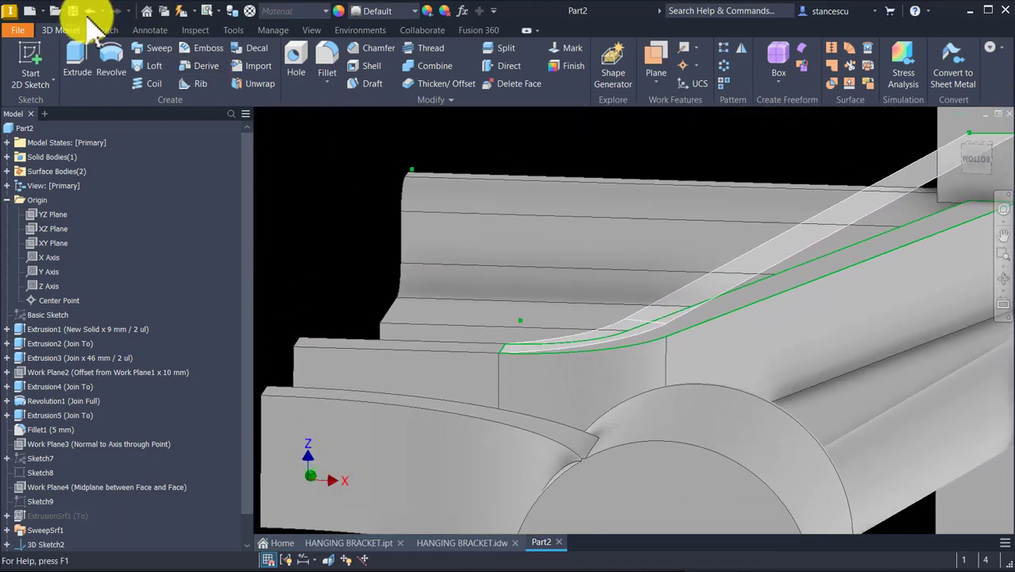
{"action": "left_click", "coordinate": [77, 56]}
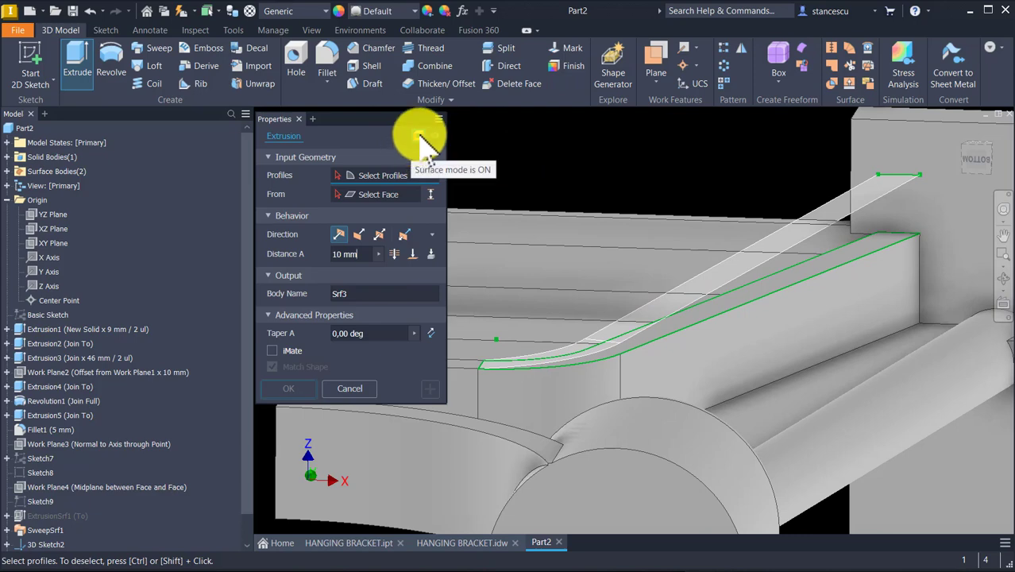
{"action": "left_click", "coordinate": [419, 135]}
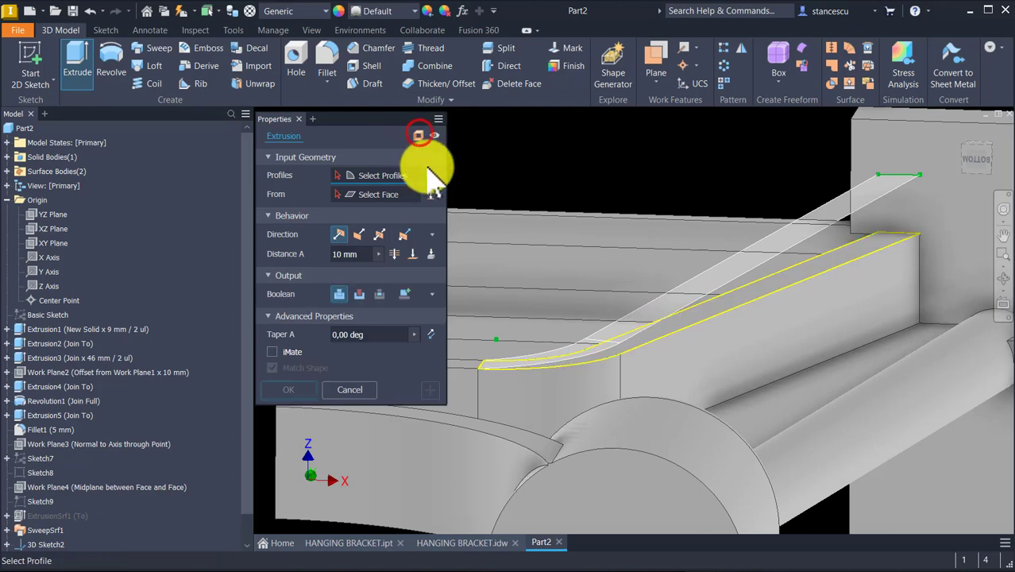
{"action": "left_click", "coordinate": [767, 282]}
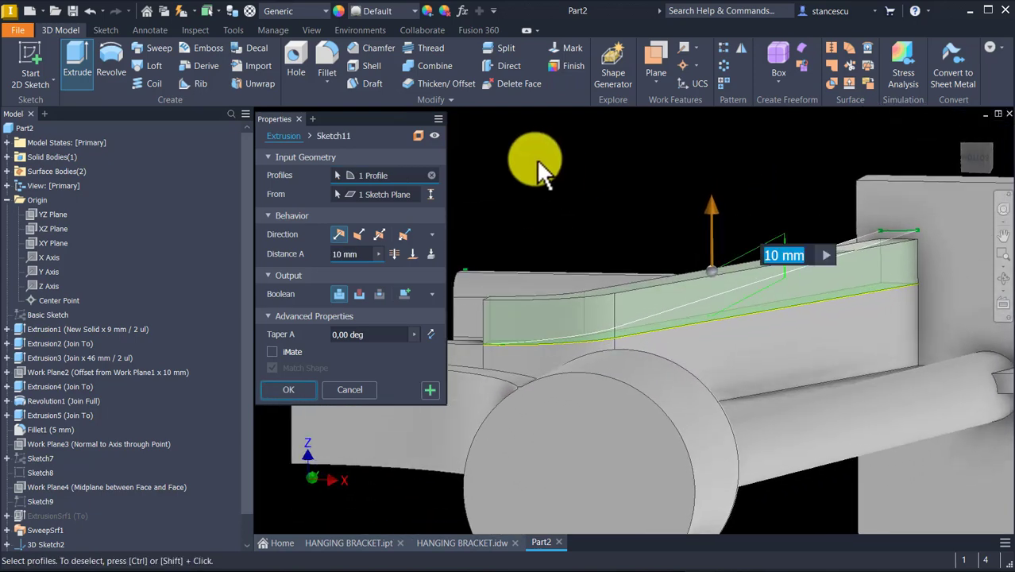
{"action": "left_click", "coordinate": [412, 254]}
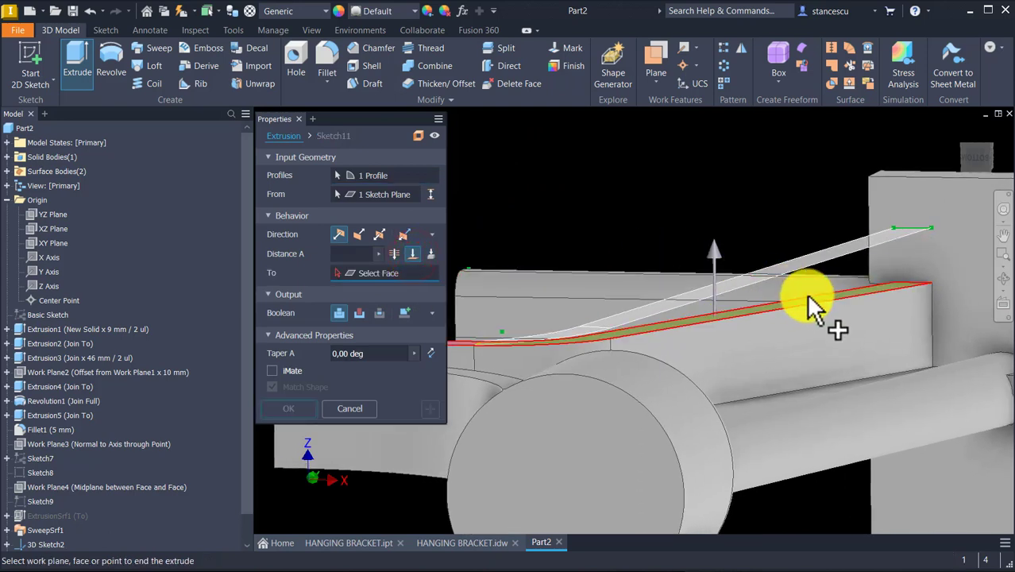
{"action": "left_click", "coordinate": [826, 265]}
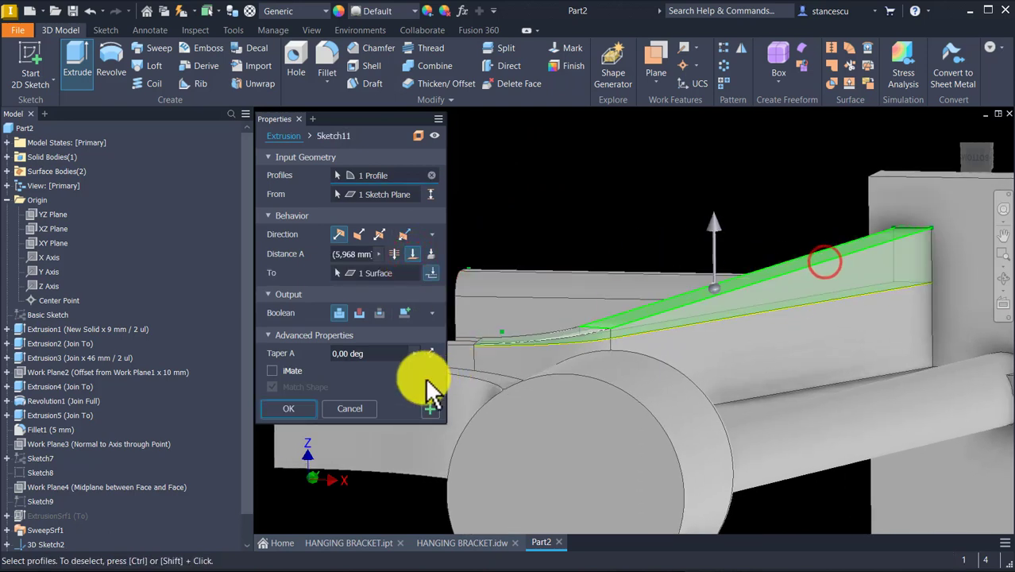
{"action": "left_click", "coordinate": [288, 410]}
- Inspect the raised bend and sloping arm, and undo the extrusion up to the swept surface
{"action": "middle_click_drag", "start_coordinate": [580, 191], "coordinate": [888, 300], "text": "shift"}
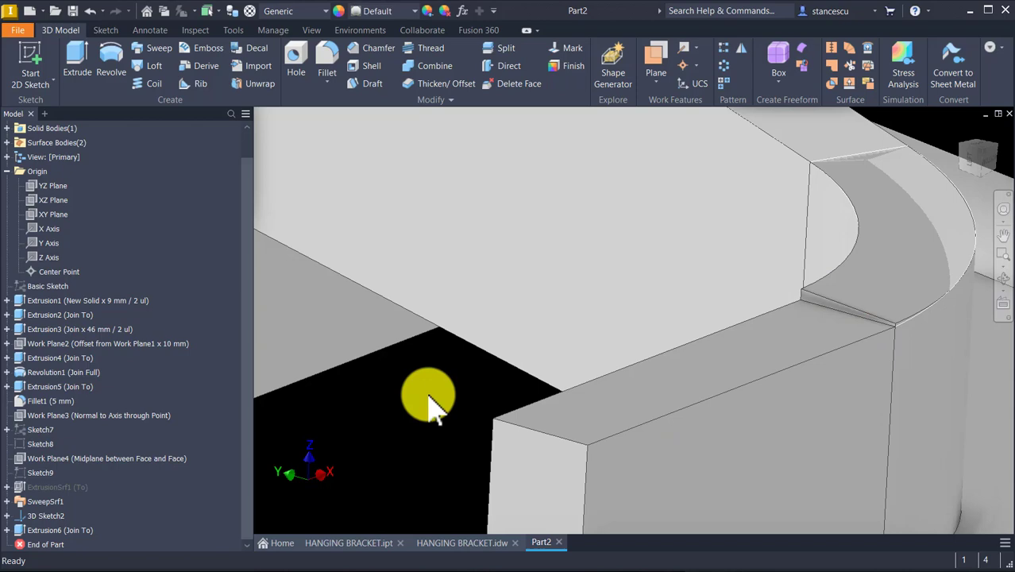
{"action": "middle_click_drag", "start_coordinate": [460, 396], "coordinate": [330, 198], "text": "shift"}
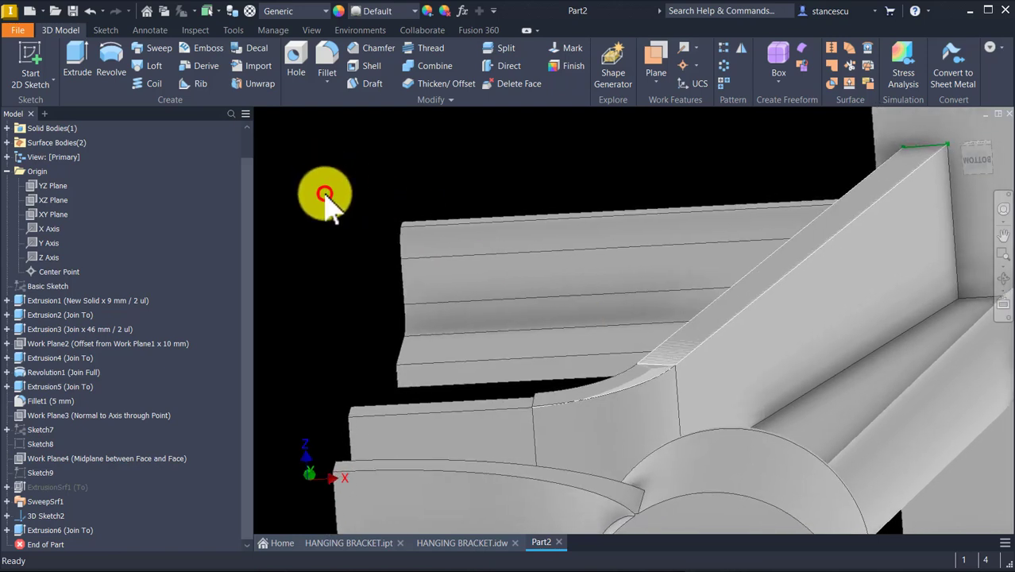
{"action": "key", "text": "ctrl+z"}
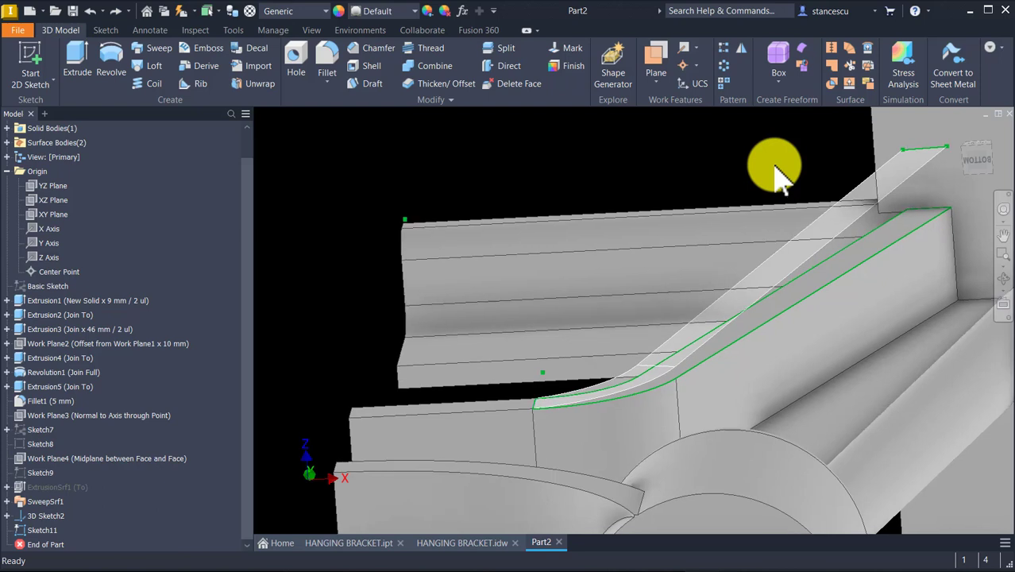
- Extrude the projected bend-and-arm outline as a new solid up to the plate's narrow edge face
{"action": "middle_click_drag", "start_coordinate": [774, 166], "coordinate": [730, 162], "text": "shift"}
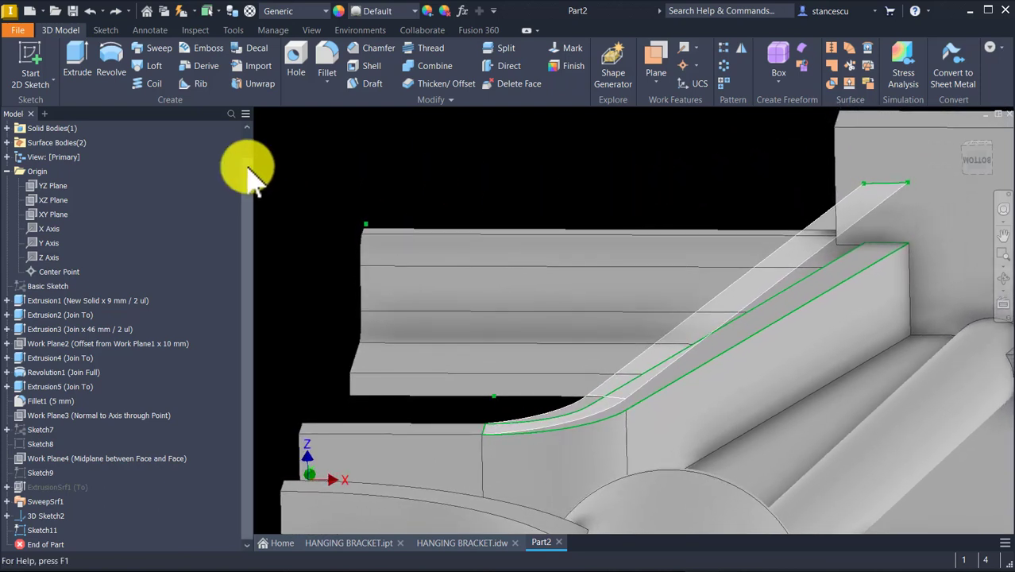
{"action": "left_click", "coordinate": [71, 63]}
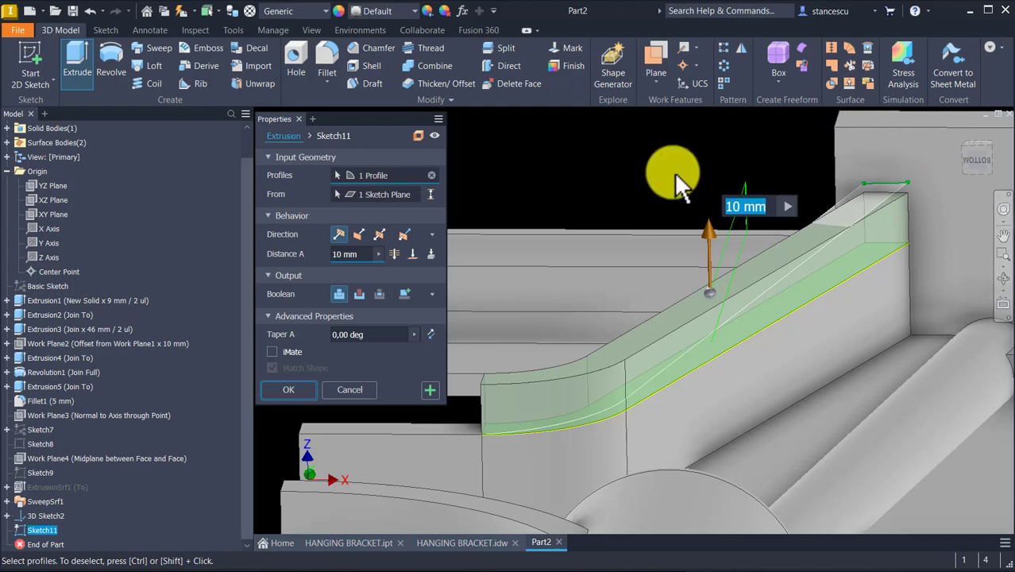
{"action": "left_click", "coordinate": [412, 255]}
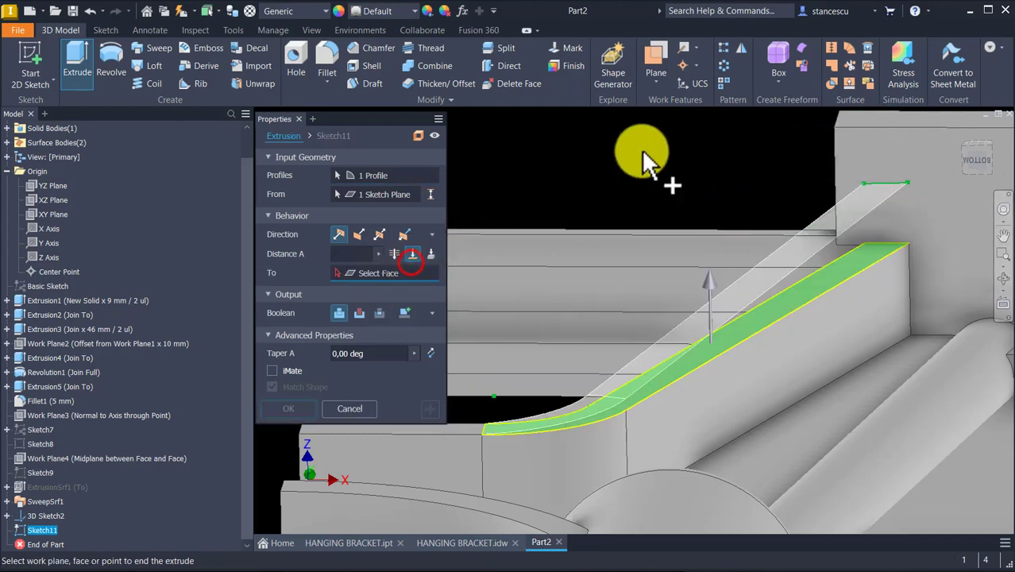
{"action": "left_click", "coordinate": [857, 119]}
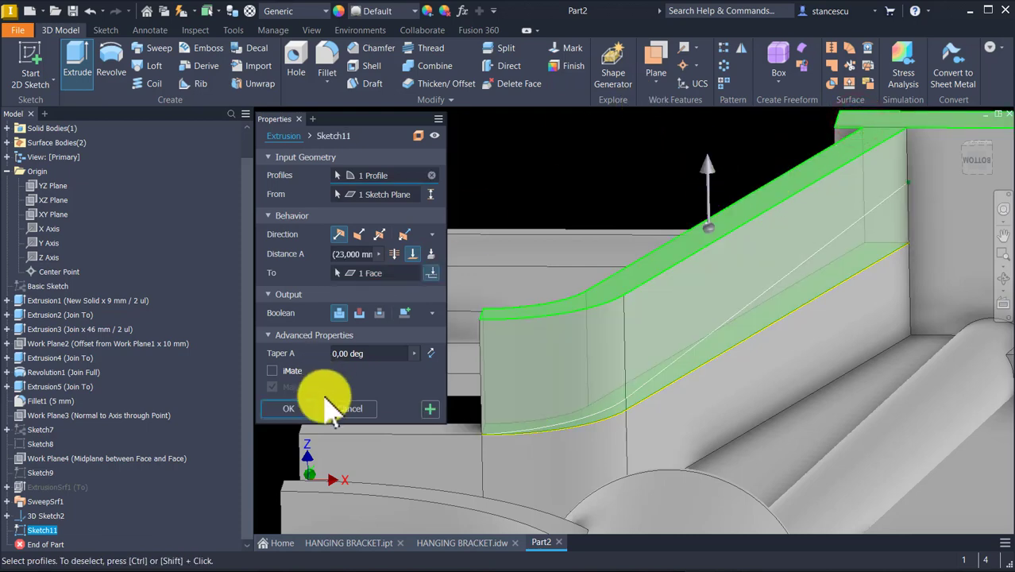
{"action": "left_click", "coordinate": [405, 314]}
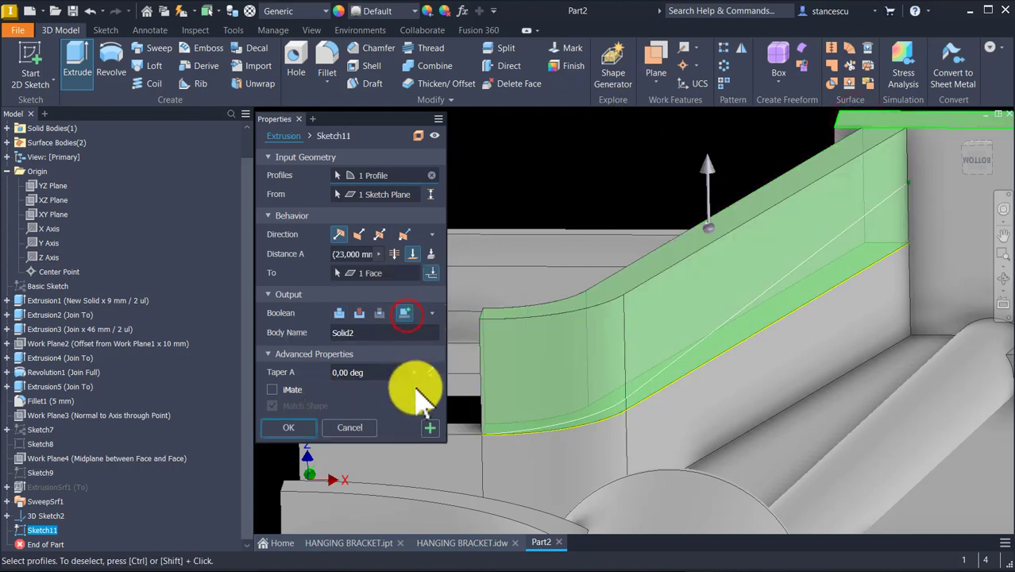
{"action": "left_click", "coordinate": [288, 430]}
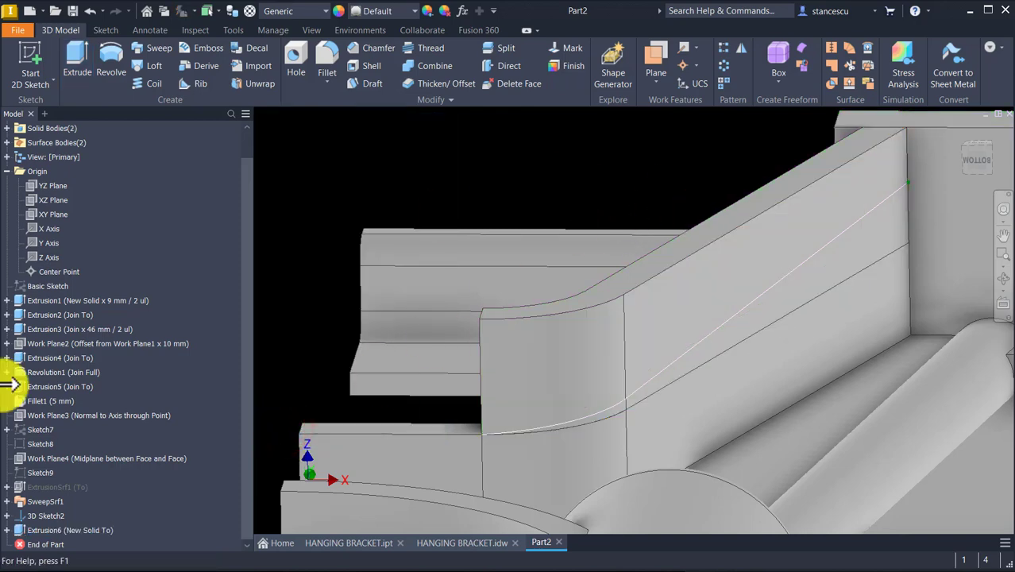
- Set the body appearance of the new solid, Solid2, over the bend and sloping arm to Red
{"action": "left_click", "coordinate": [6, 143]}
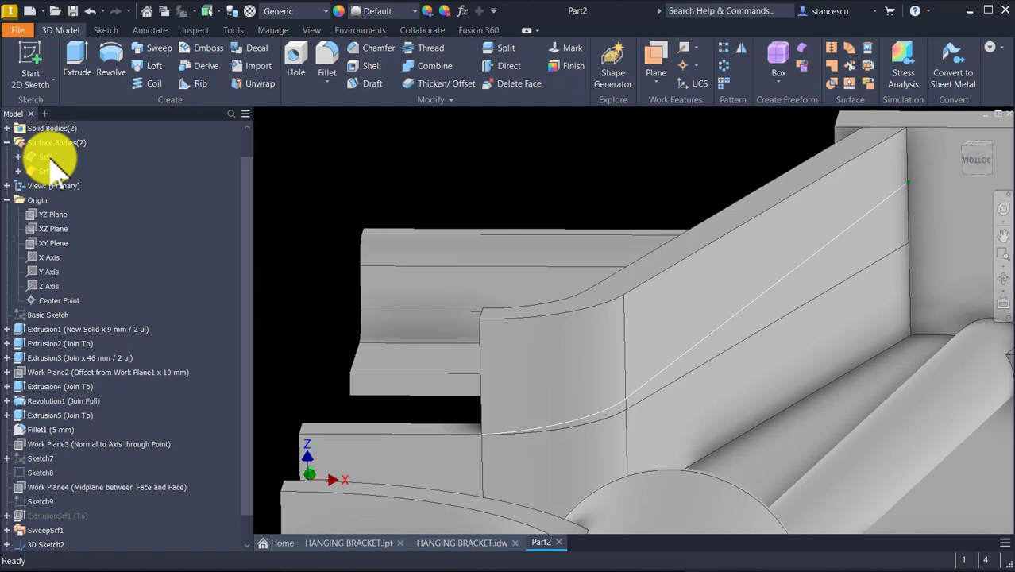
{"action": "left_click", "coordinate": [9, 126]}
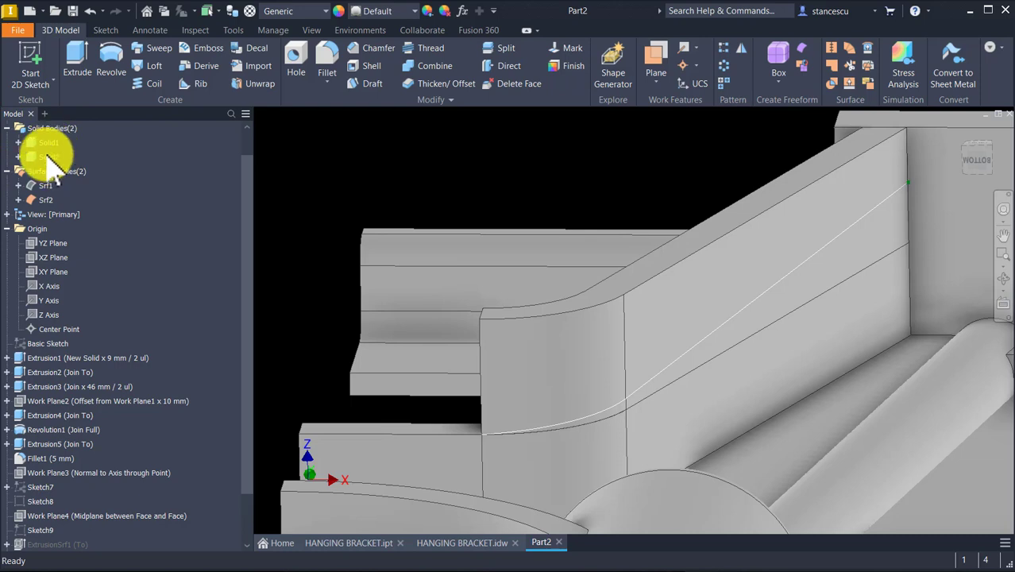
{"action": "right_click", "coordinate": [47, 156]}
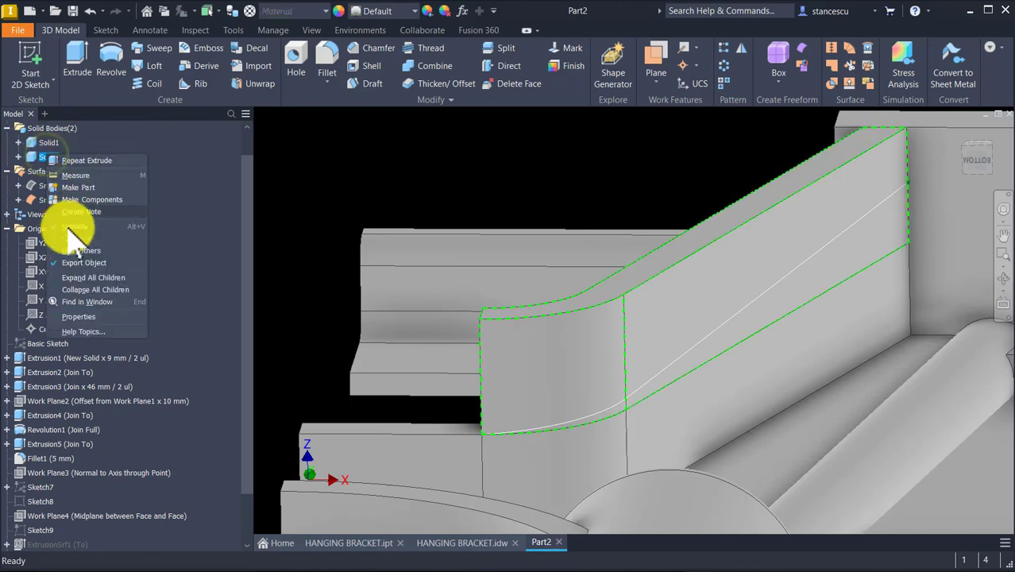
{"action": "left_click", "coordinate": [93, 316]}
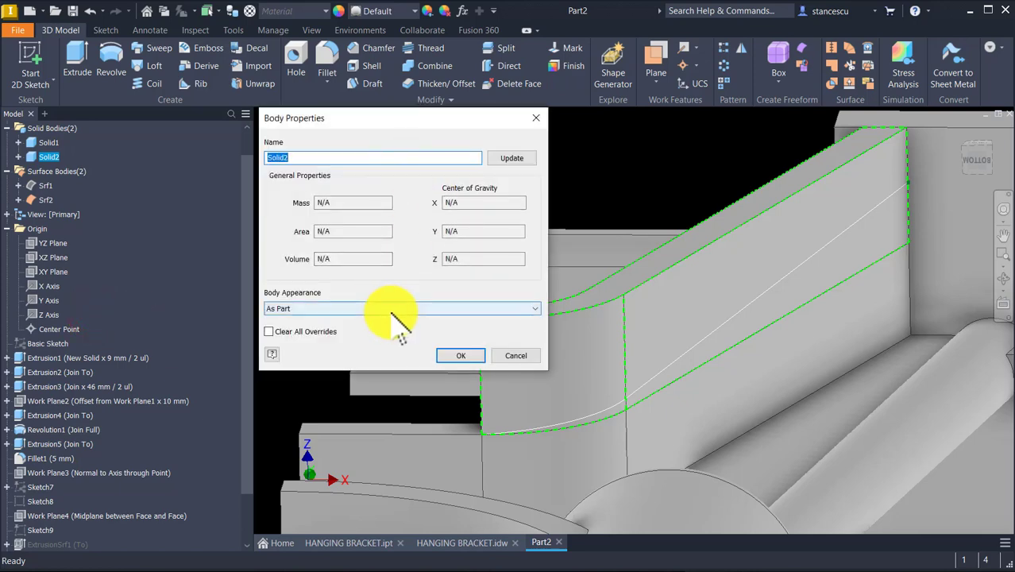
{"action": "left_click", "coordinate": [393, 312]}
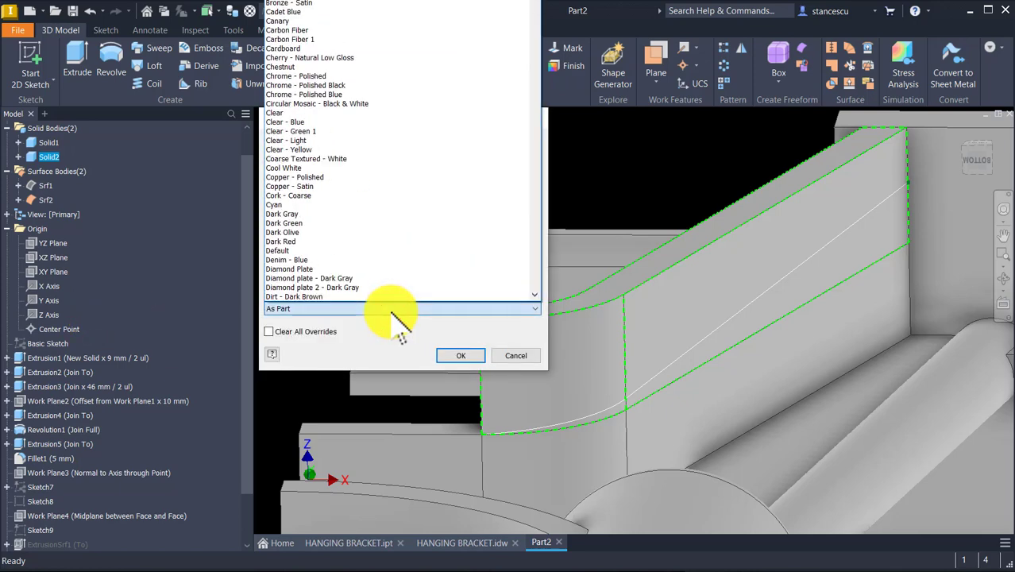
{"action": "key", "text": "r"}
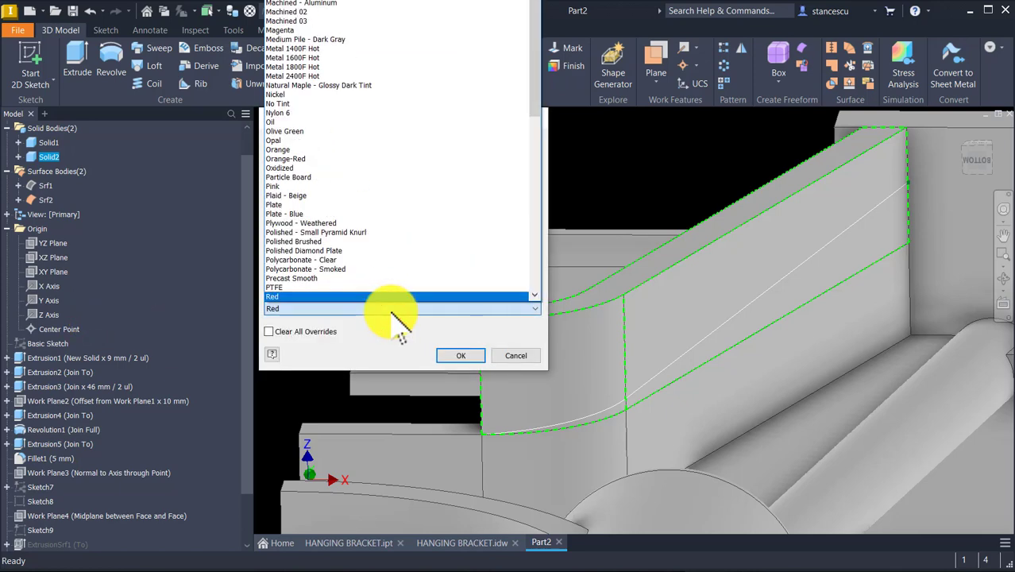
{"action": "left_click", "coordinate": [322, 296]}
{"action": "left_click", "coordinate": [449, 358]}
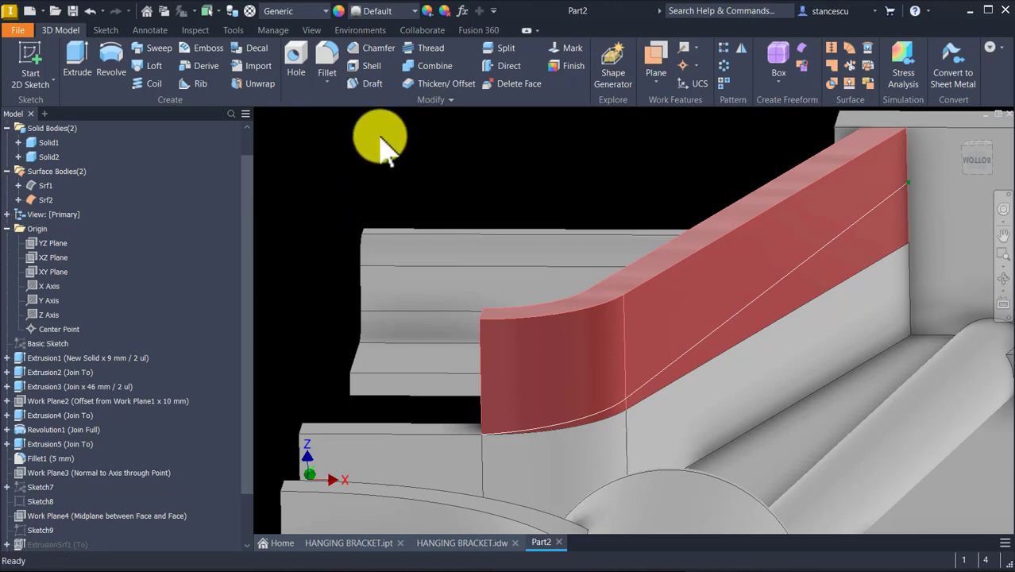
- Start the Split command for the red solid over the bend and sloping arm
{"action": "left_click", "coordinate": [509, 49]}
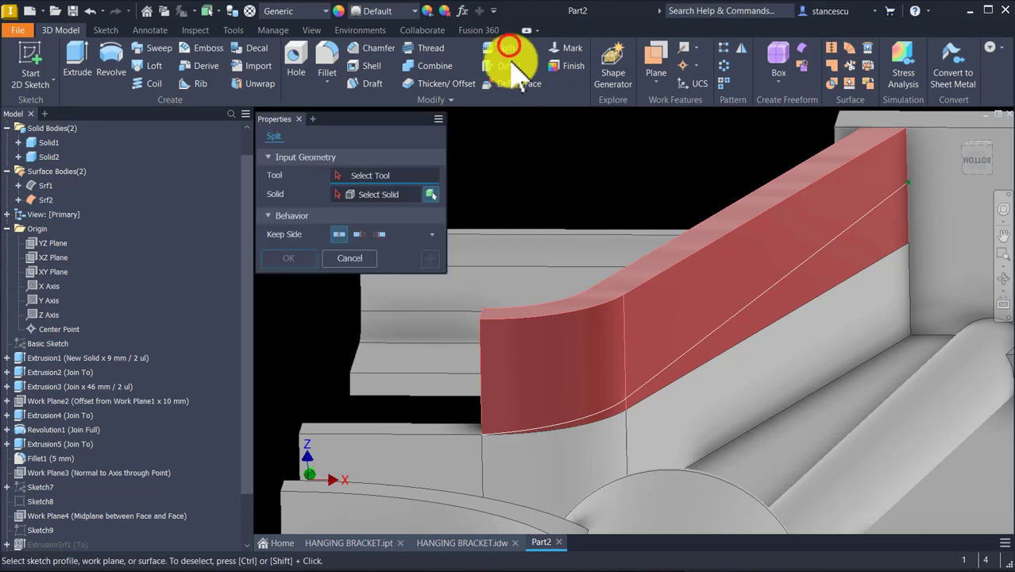
- Split the red Solid2 body with the swept surface, discarding the portion above the surface
{"action": "left_click", "coordinate": [739, 318]}
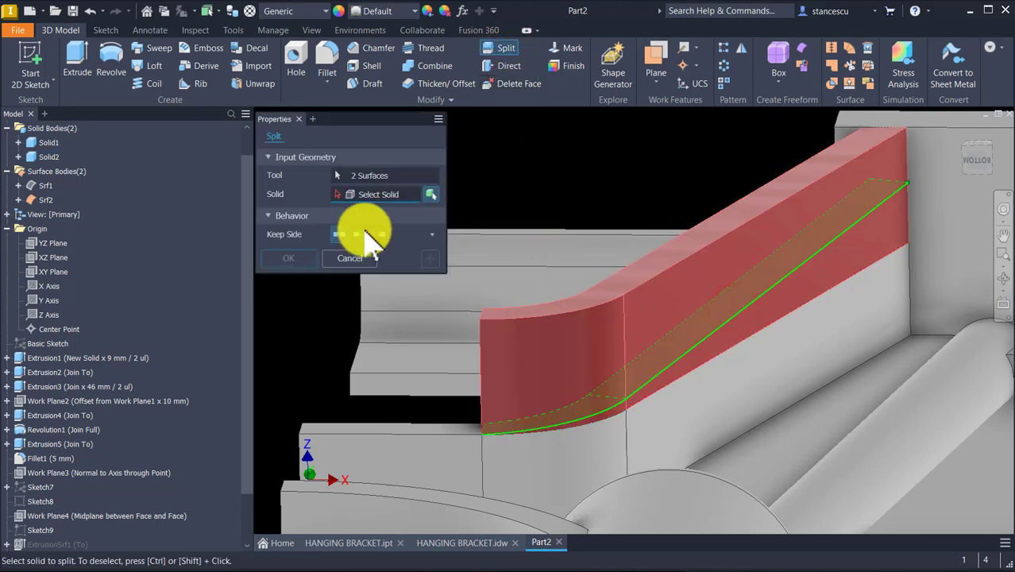
{"action": "left_click", "coordinate": [382, 235]}
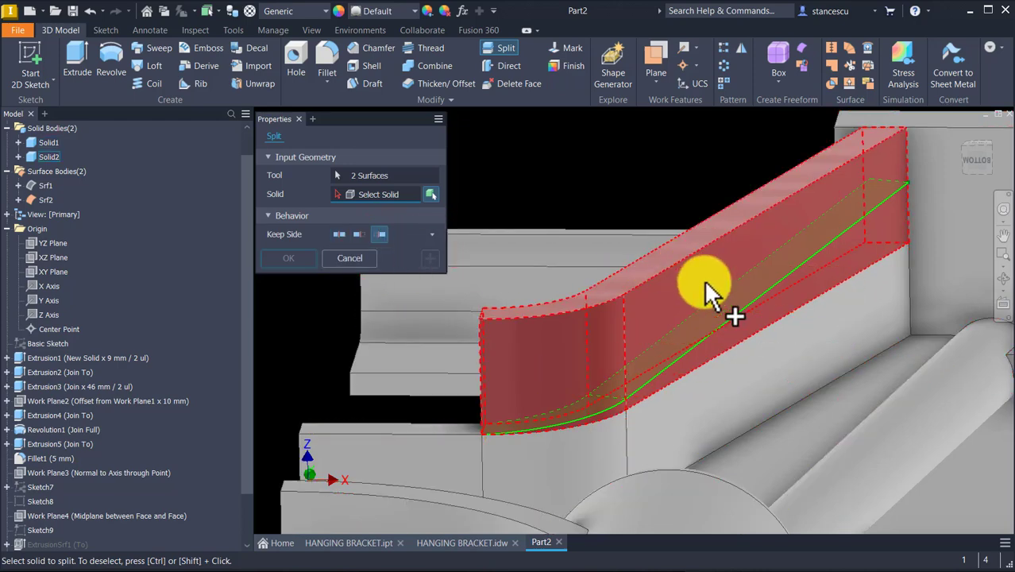
{"action": "left_click", "coordinate": [712, 249]}
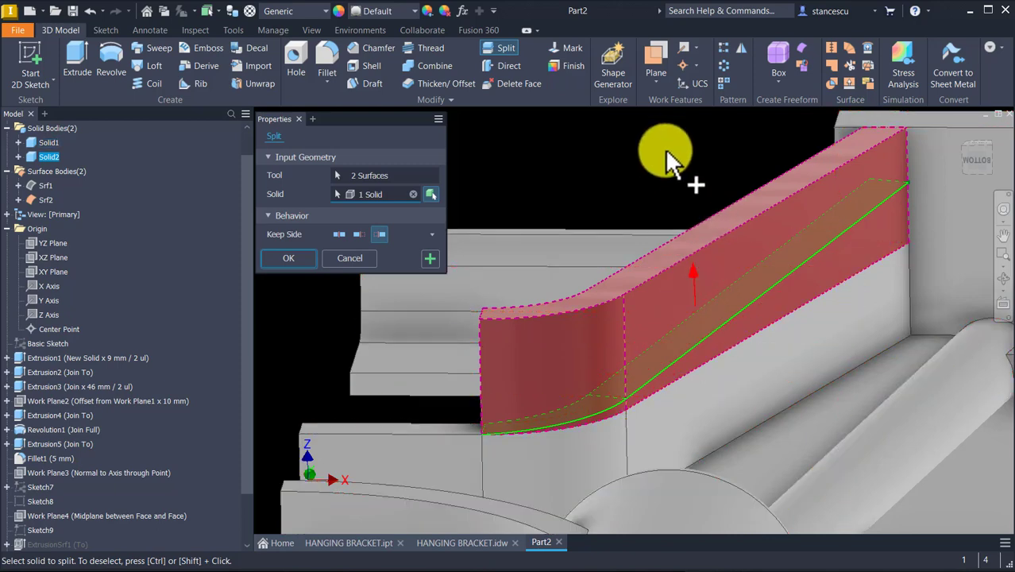
{"action": "left_click", "coordinate": [299, 263]}
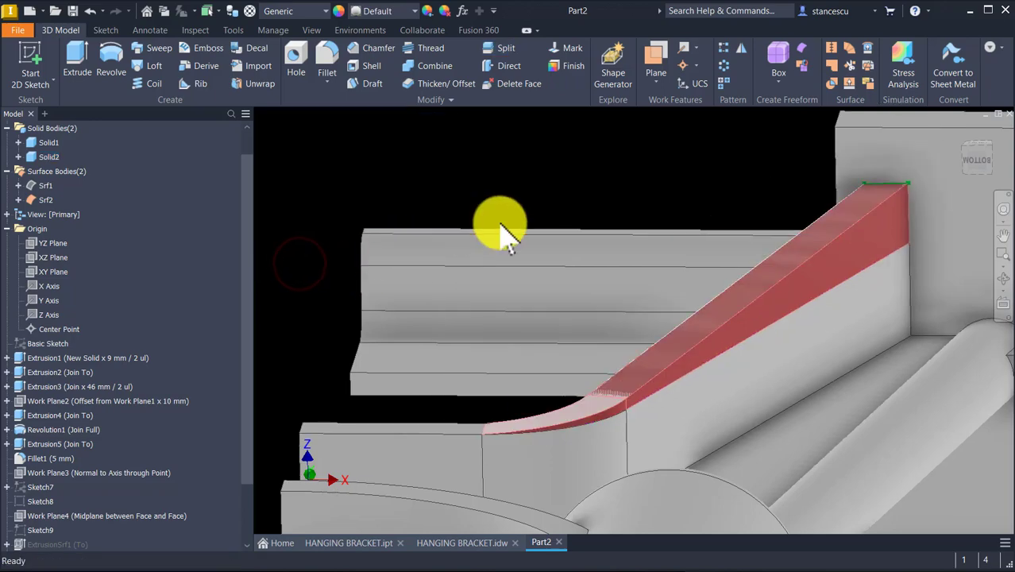
- Hide the SweepSrf1 surface used to trim the solid
{"action": "middle_click_drag", "start_coordinate": [503, 226], "coordinate": [190, 373], "text": "shift"}
{"action": "scroll", "coordinate": [80, 385], "scroll_direction": "down", "scroll_amount": 5}
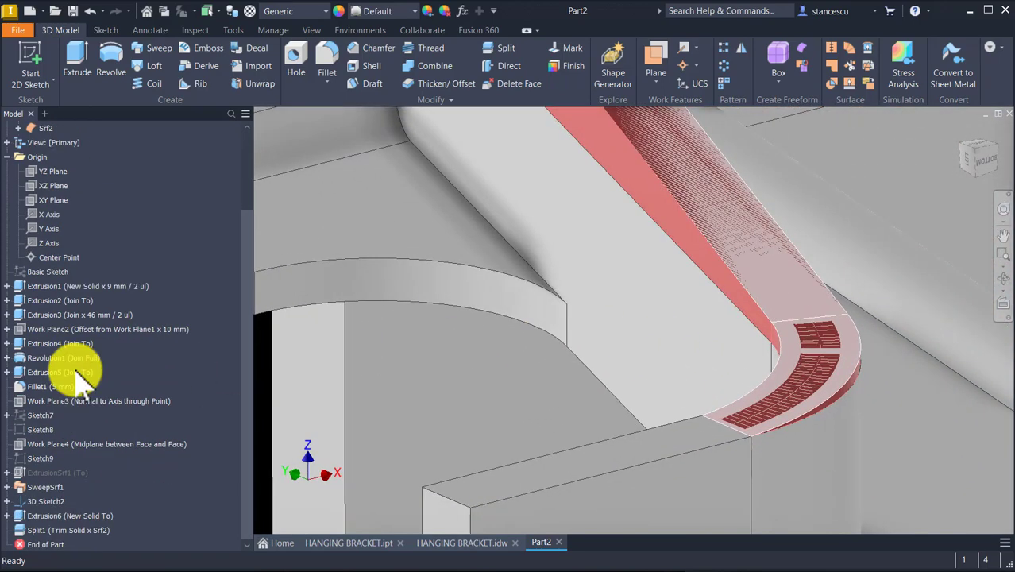
{"action": "right_click", "coordinate": [32, 489]}
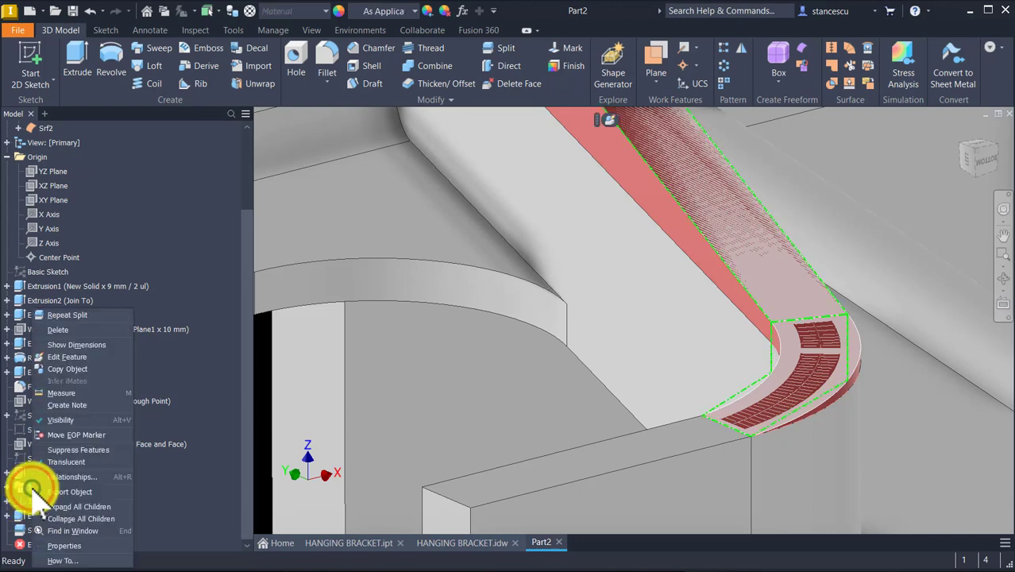
{"action": "left_click", "coordinate": [72, 424]}
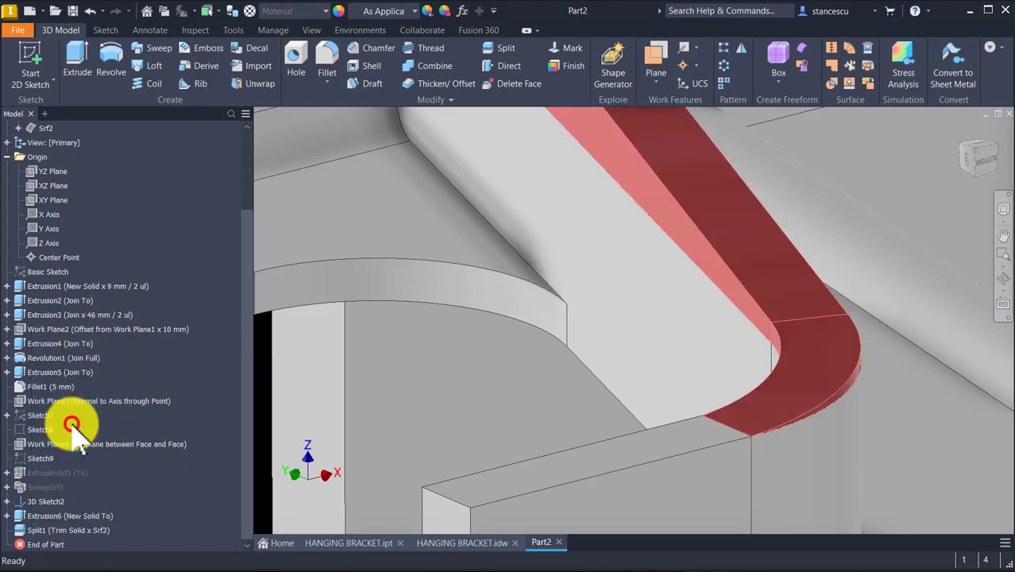
- Combine the trimmed red solid with the main bracket body using the Join operation, without keeping the toolbody
{"action": "scroll", "coordinate": [701, 408], "scroll_direction": "up", "scroll_amount": 4}
{"action": "scroll", "coordinate": [709, 420], "scroll_direction": "up", "scroll_amount": 2}
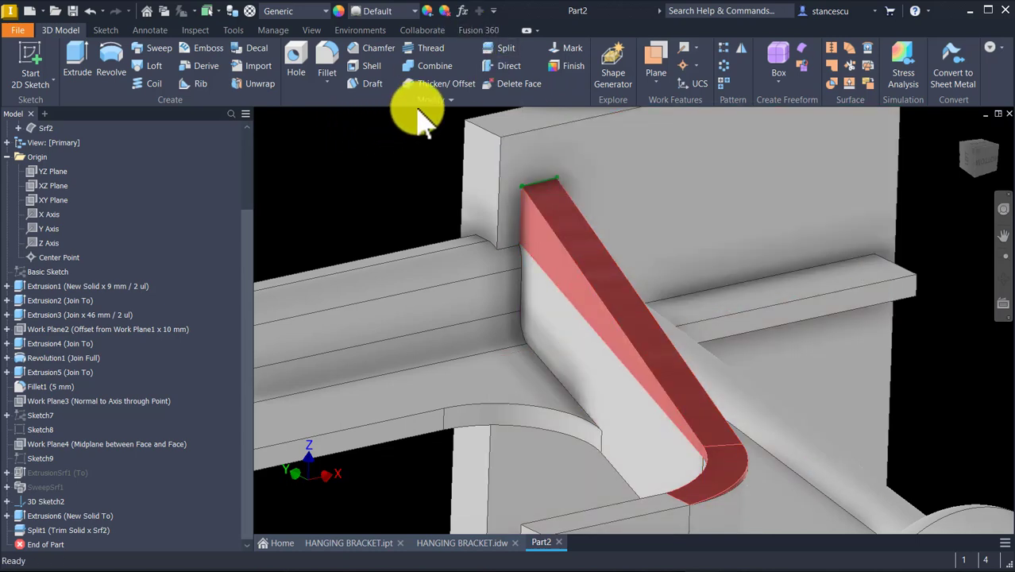
{"action": "left_click", "coordinate": [416, 67]}
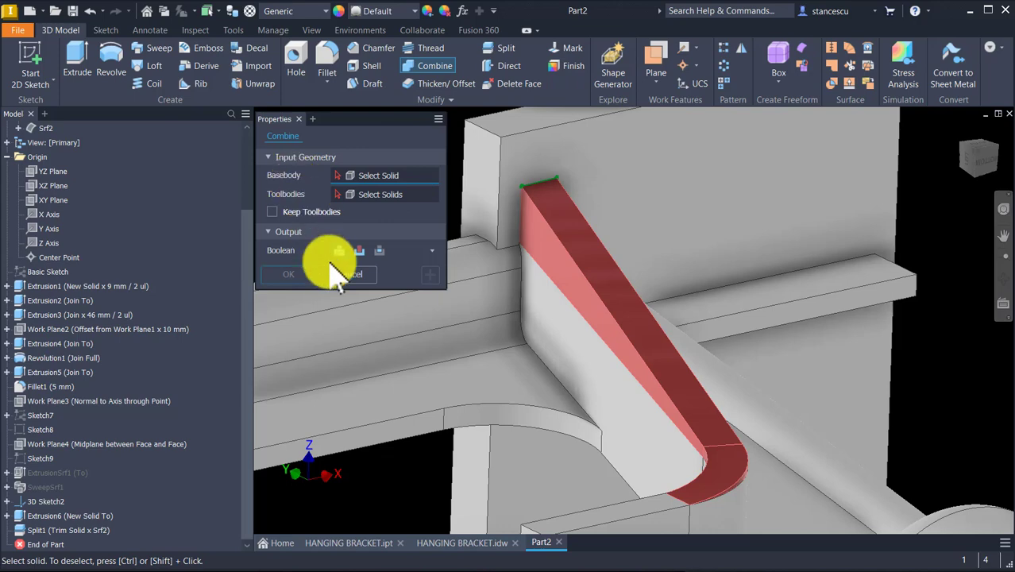
{"action": "left_click", "coordinate": [447, 348]}
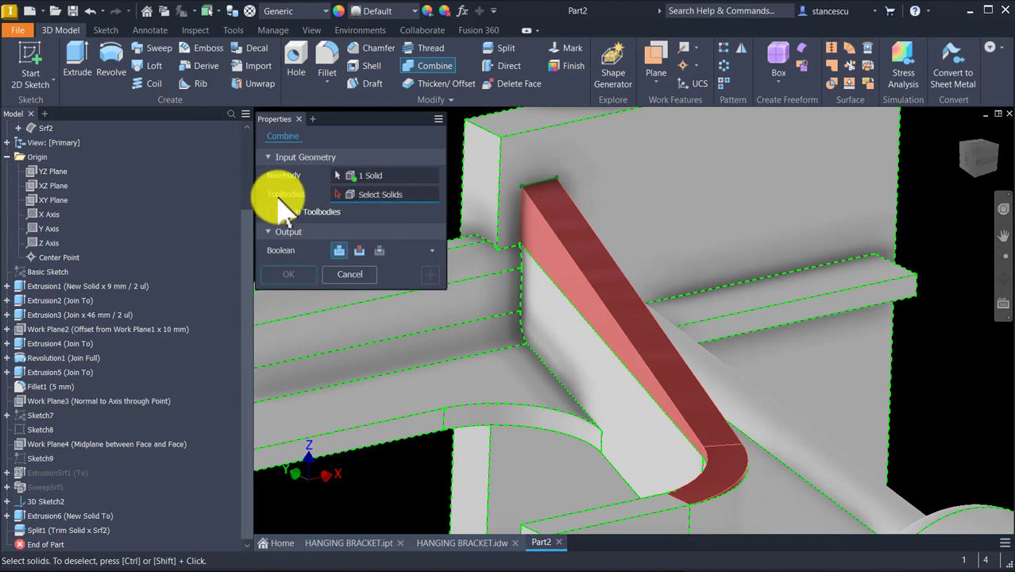
{"action": "left_click", "coordinate": [574, 255]}
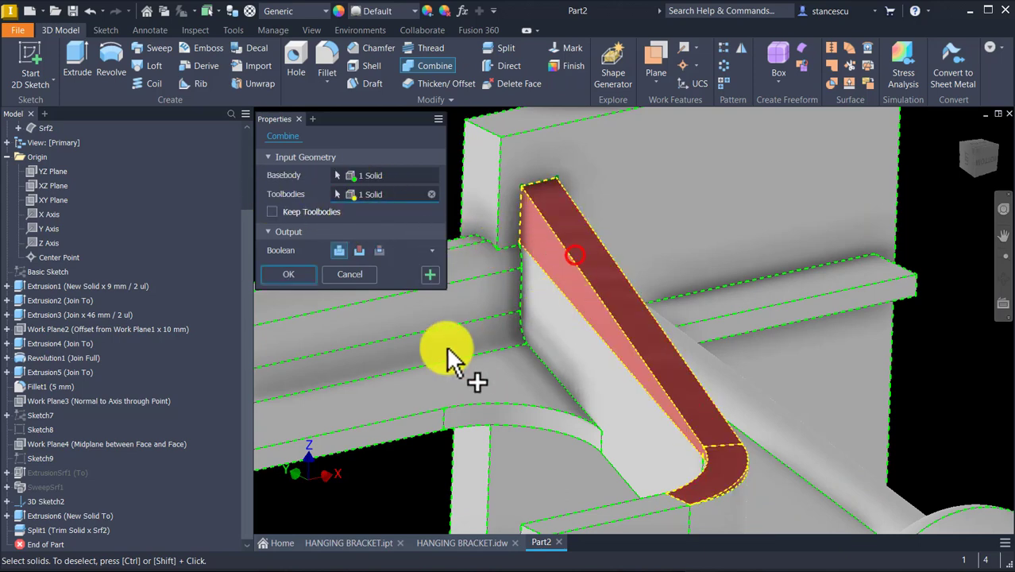
{"action": "left_click", "coordinate": [305, 278]}
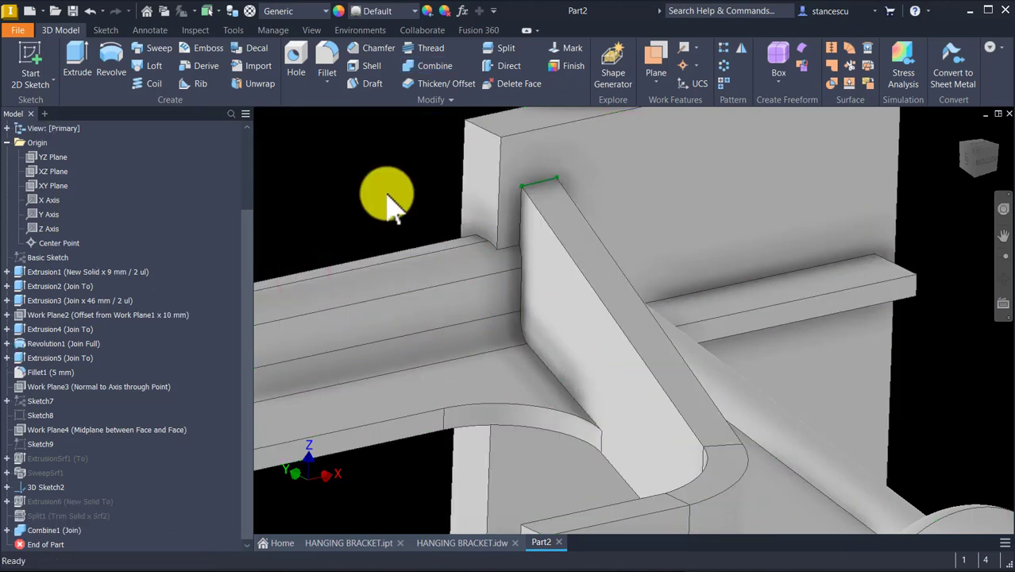
- Hide 3D Sketch2 and return the part to its home view
{"action": "key", "text": "F6"}
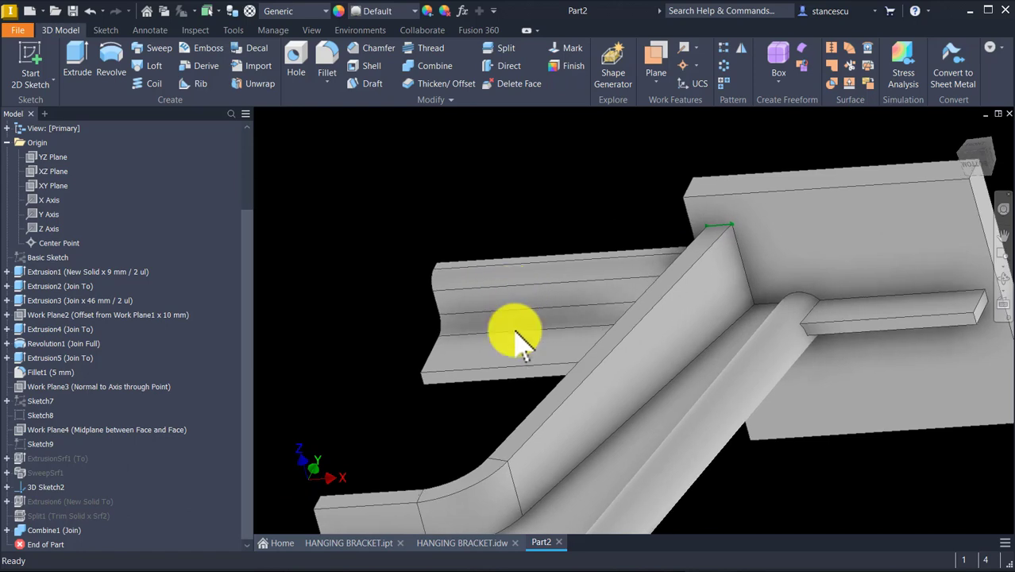
{"action": "middle_click_drag", "start_coordinate": [538, 255], "coordinate": [469, 193], "text": "shift"}
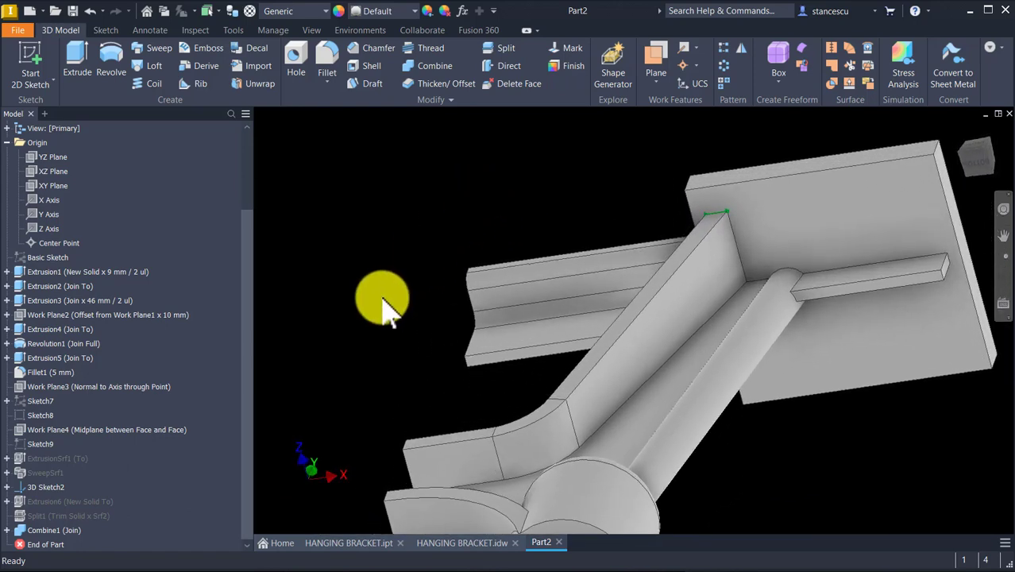
{"action": "right_click", "coordinate": [50, 487]}
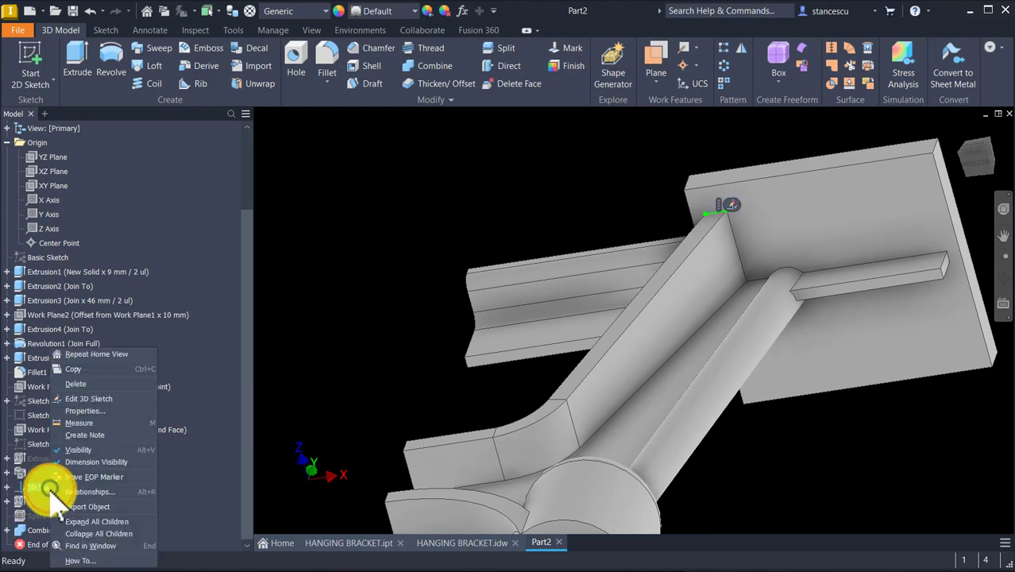
{"action": "left_click", "coordinate": [90, 448]}
{"action": "key", "text": "F6"}
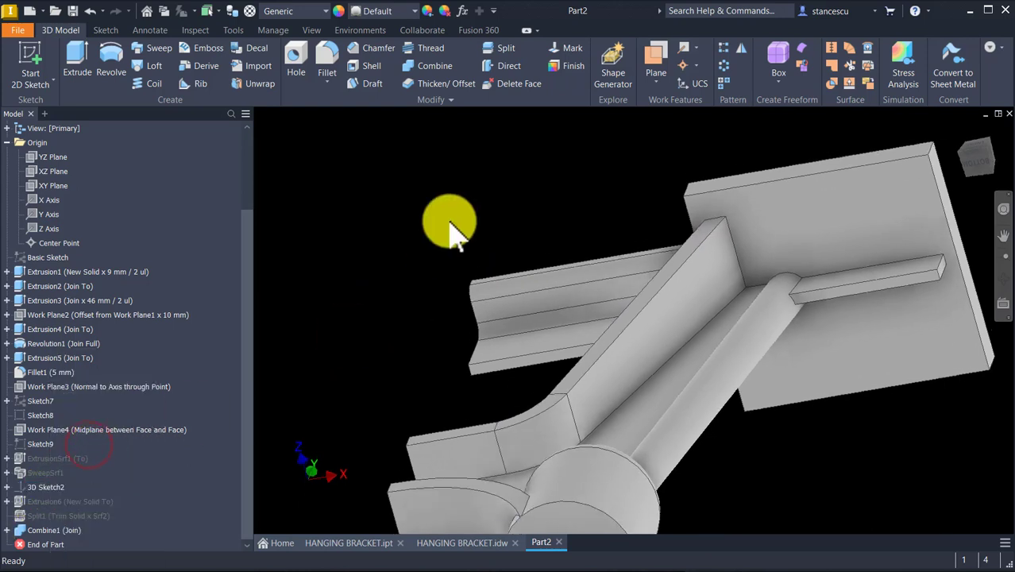
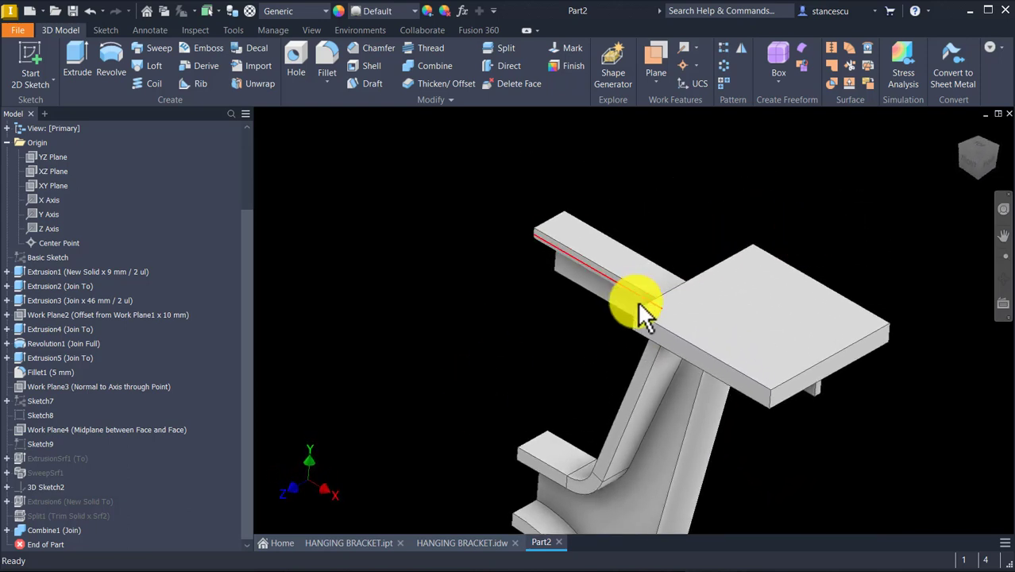
{"action": "key", "text": "F6"}
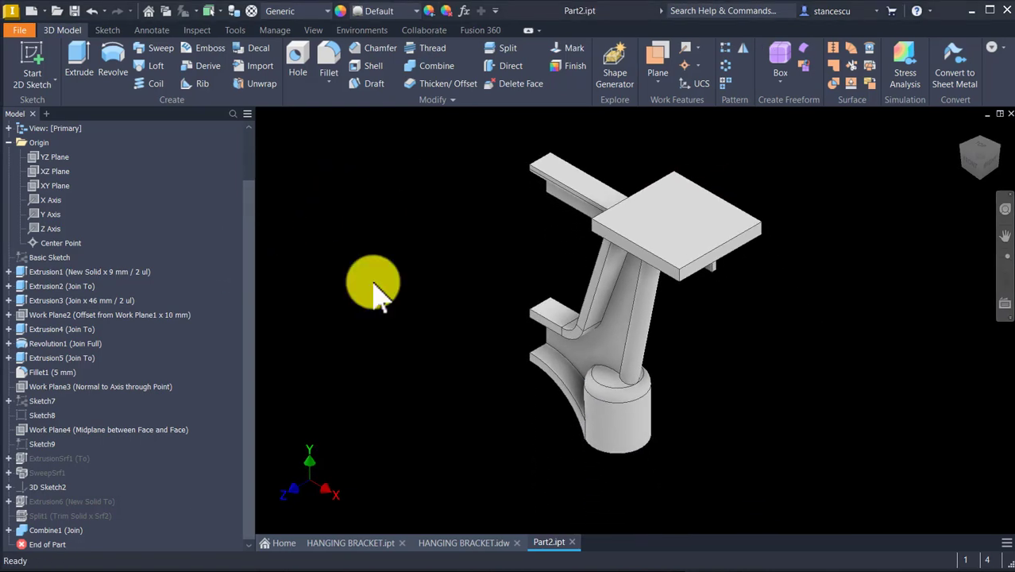
- Examine the mounting plate and the rib width beneath it in the HANGING BRACKET.idw drawing
{"action": "left_click", "coordinate": [464, 543]}
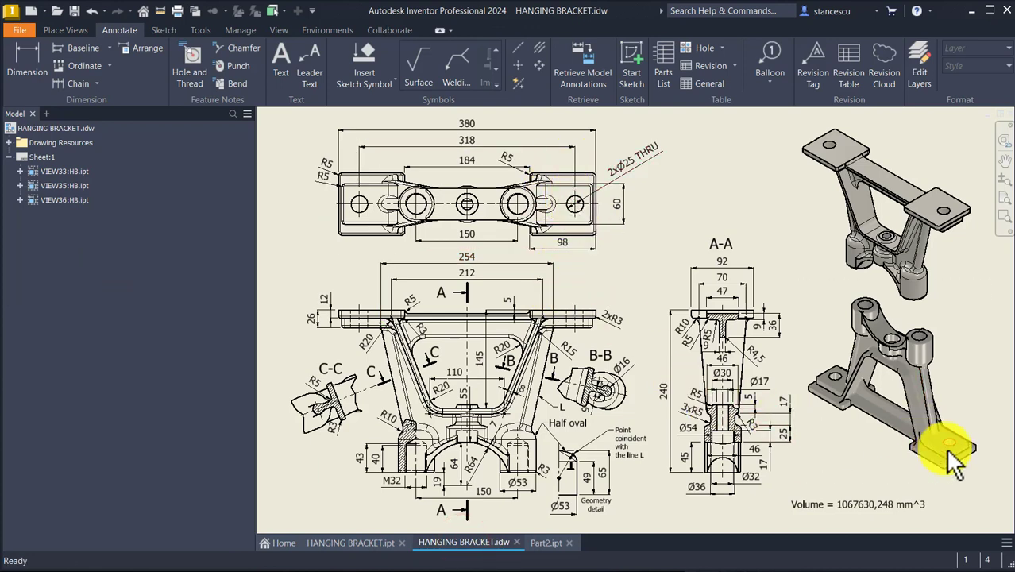
{"action": "left_click", "coordinate": [957, 429]}
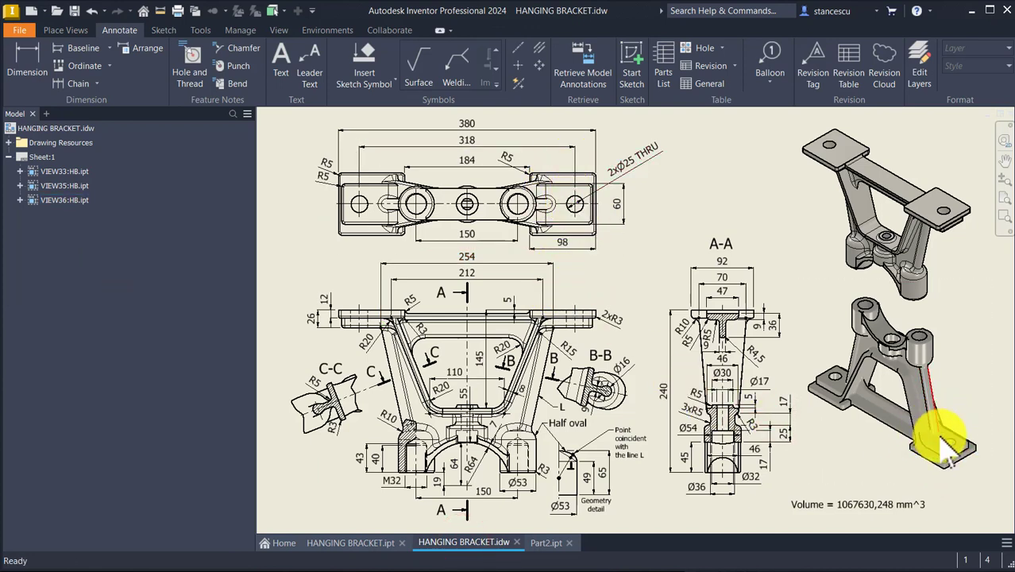
{"action": "left_click", "coordinate": [622, 202]}
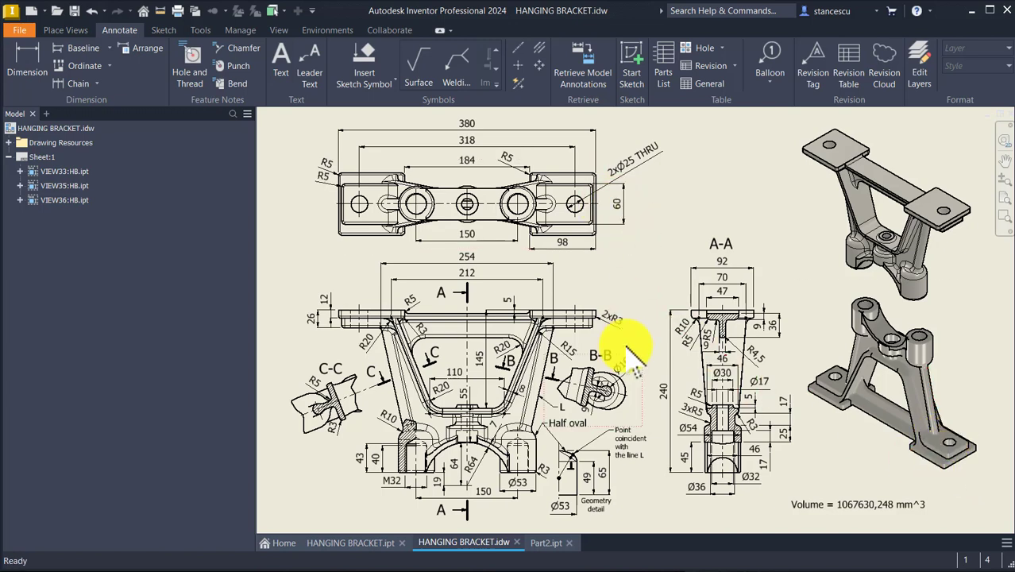
{"action": "left_click", "coordinate": [592, 199]}
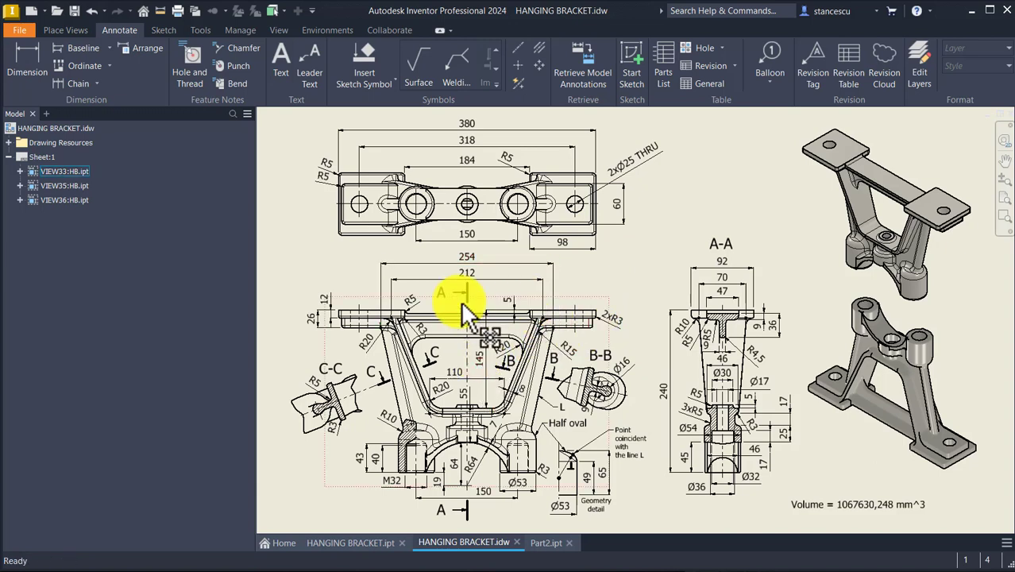
- In Part2.ipt, sketch a rectangle 60/2 mm wide and about 10 mm high on the end face of the short rib under the plate
{"action": "left_click", "coordinate": [545, 546]}
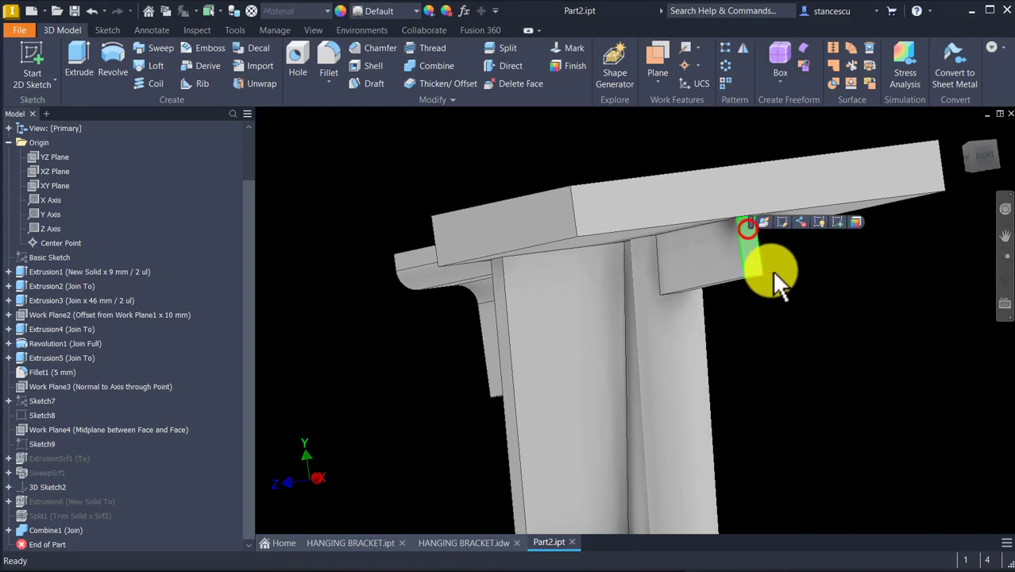
{"action": "left_click", "coordinate": [839, 220]}
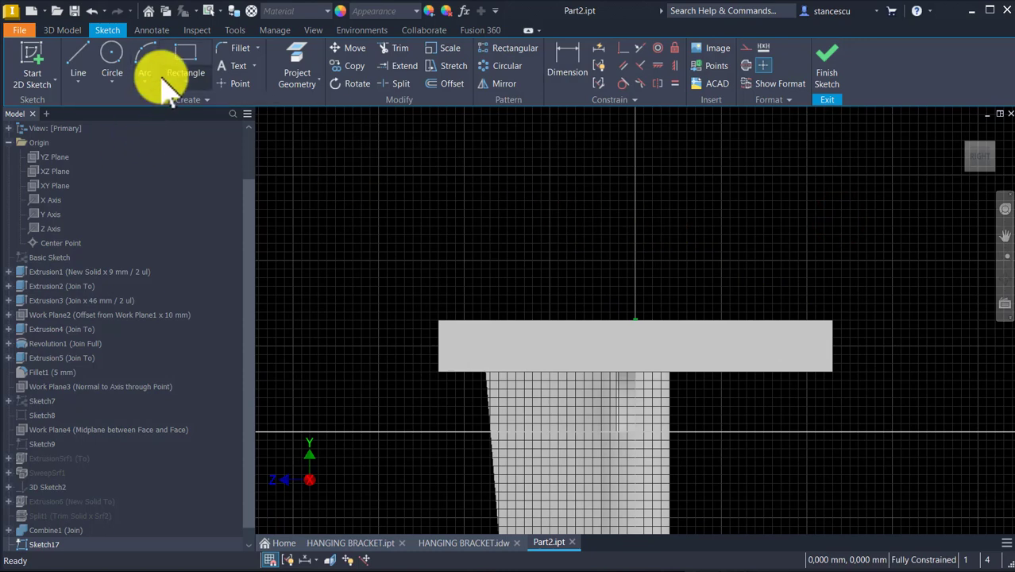
{"action": "left_click", "coordinate": [184, 55]}
{"action": "left_click", "coordinate": [354, 208]}
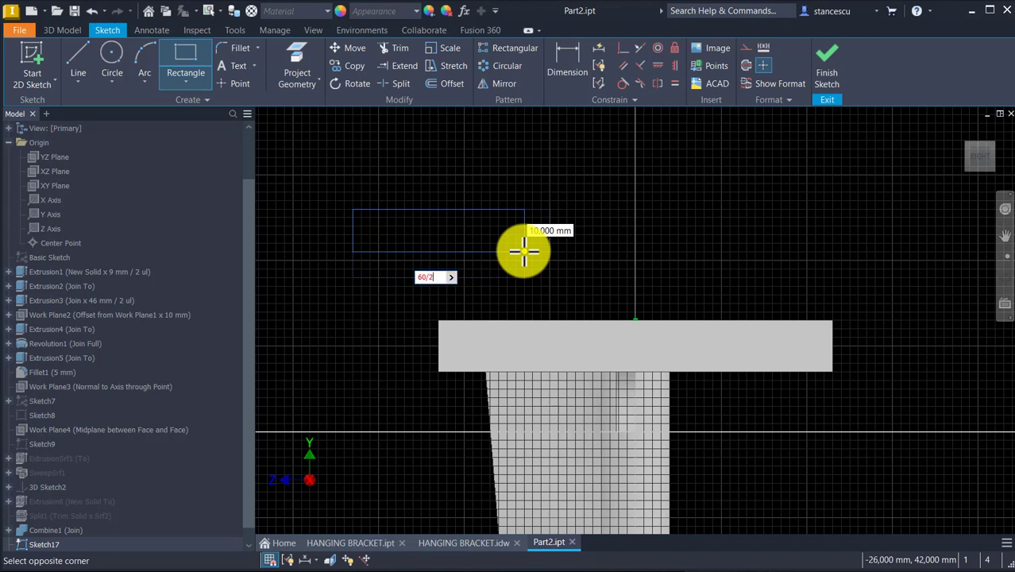
{"action": "key", "text": "Return"}
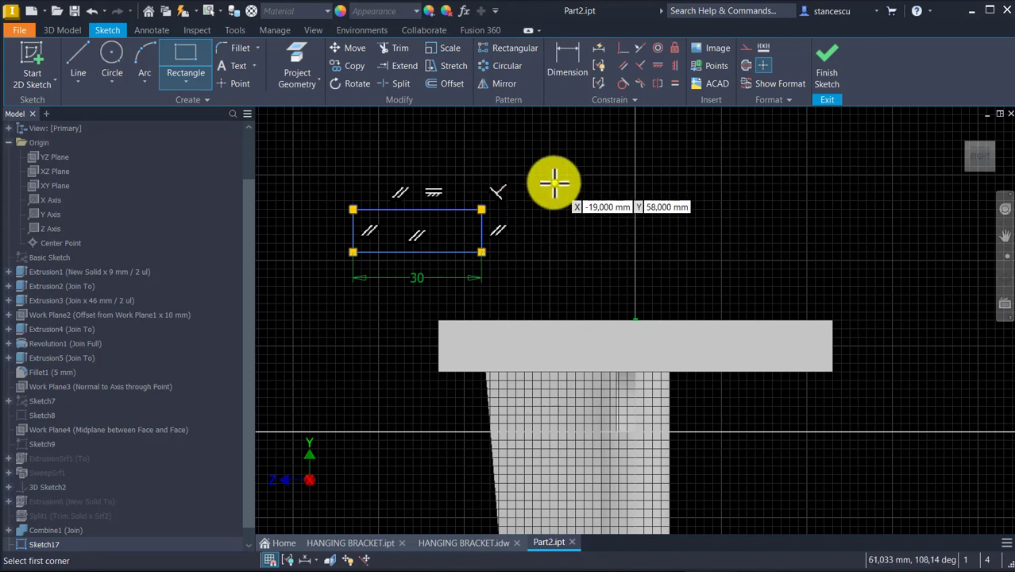
- Slice the sketch view, project the rib's outer vertical edge, and make two rectangle corners coincident with that edge's endpoints
{"action": "key", "text": "F7"}
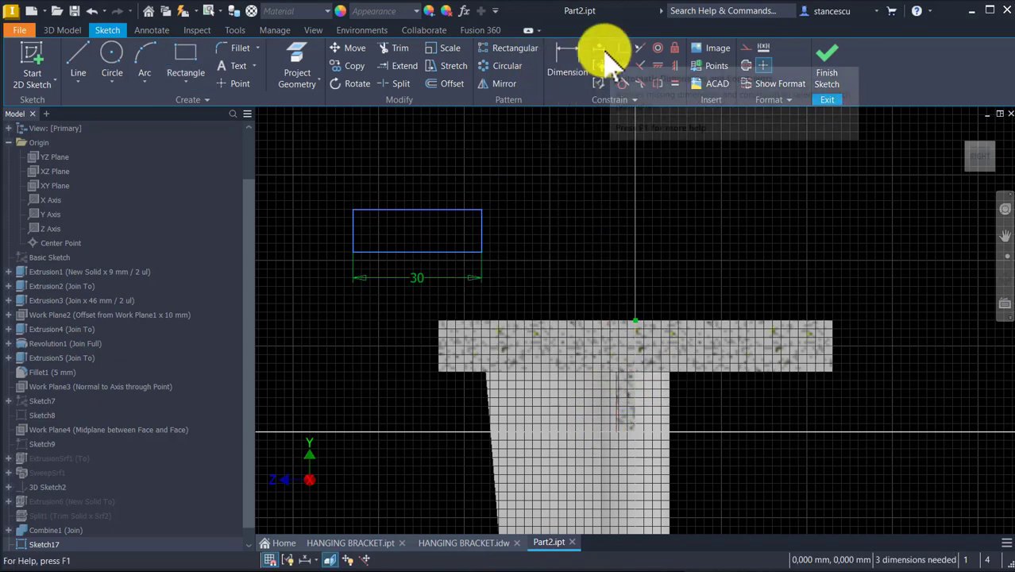
{"action": "left_click", "coordinate": [307, 57]}
{"action": "left_click", "coordinate": [633, 399]}
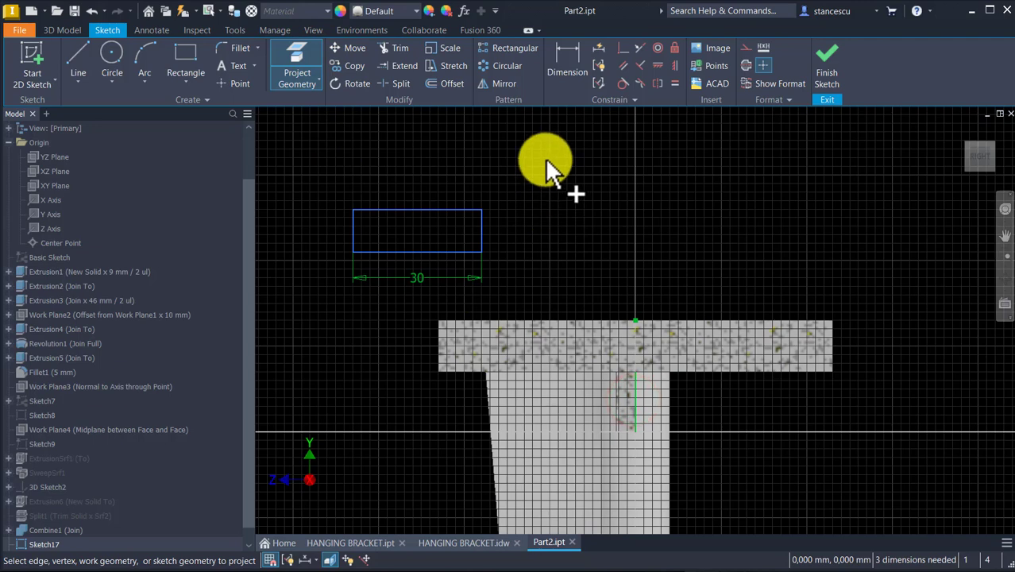
{"action": "left_click", "coordinate": [622, 51]}
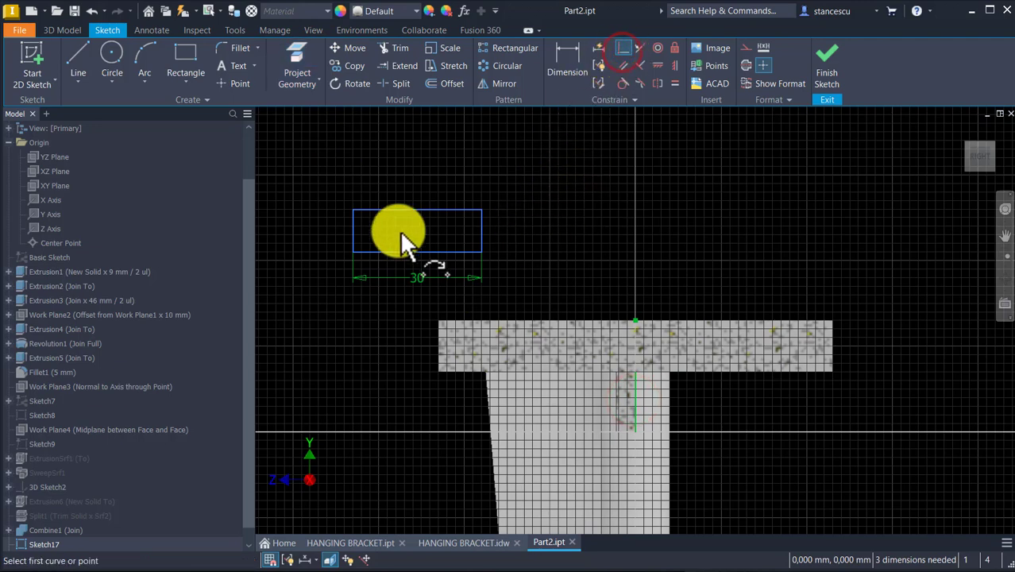
{"action": "left_click", "coordinate": [481, 209]}
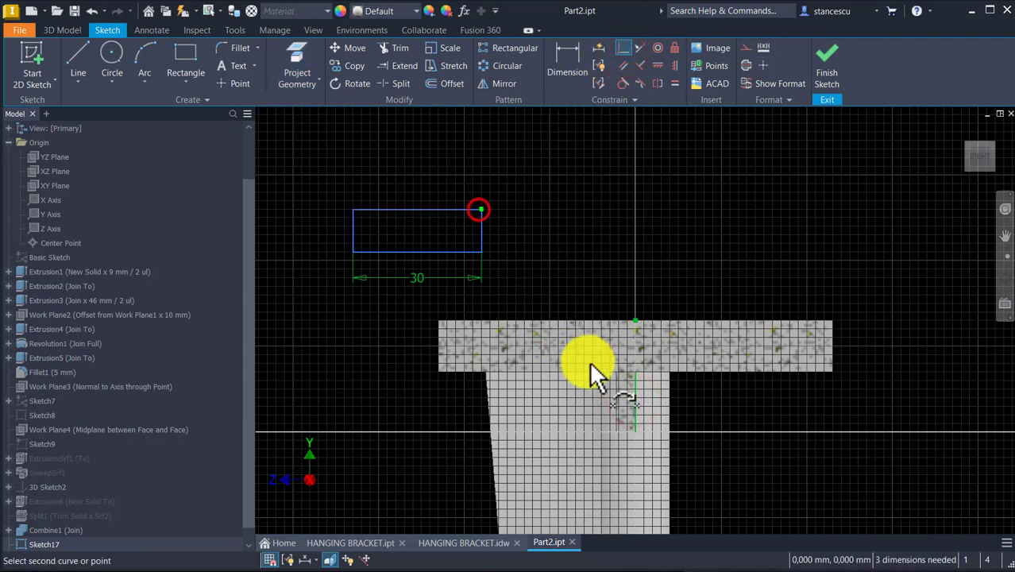
{"action": "left_click", "coordinate": [634, 371]}
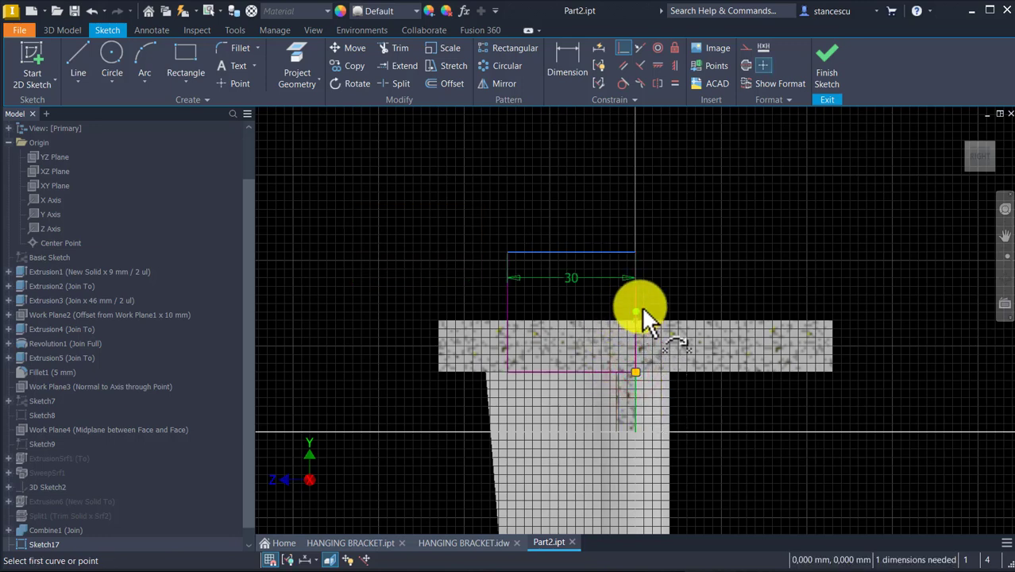
{"action": "left_click", "coordinate": [635, 251]}
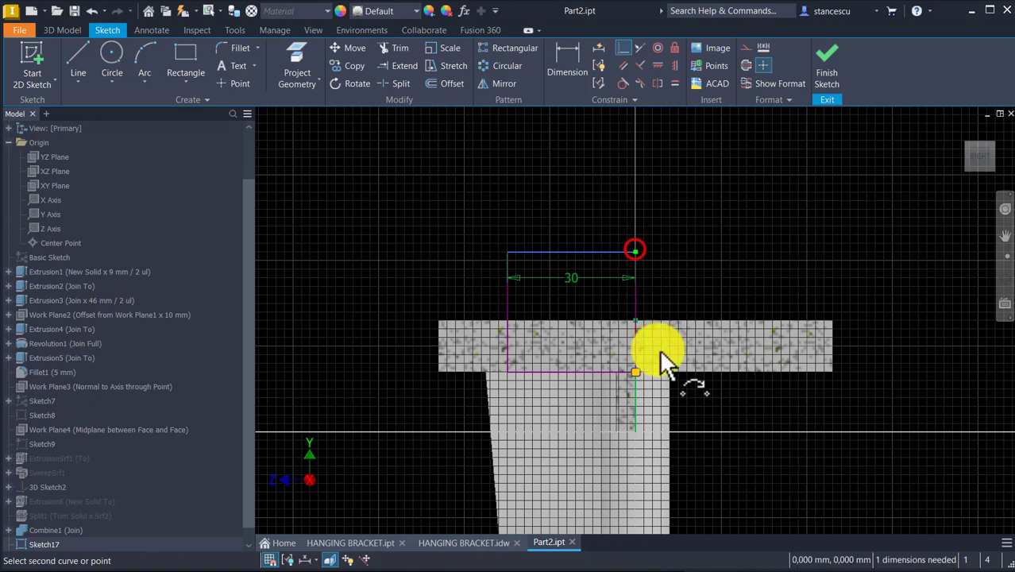
{"action": "left_click", "coordinate": [635, 429]}
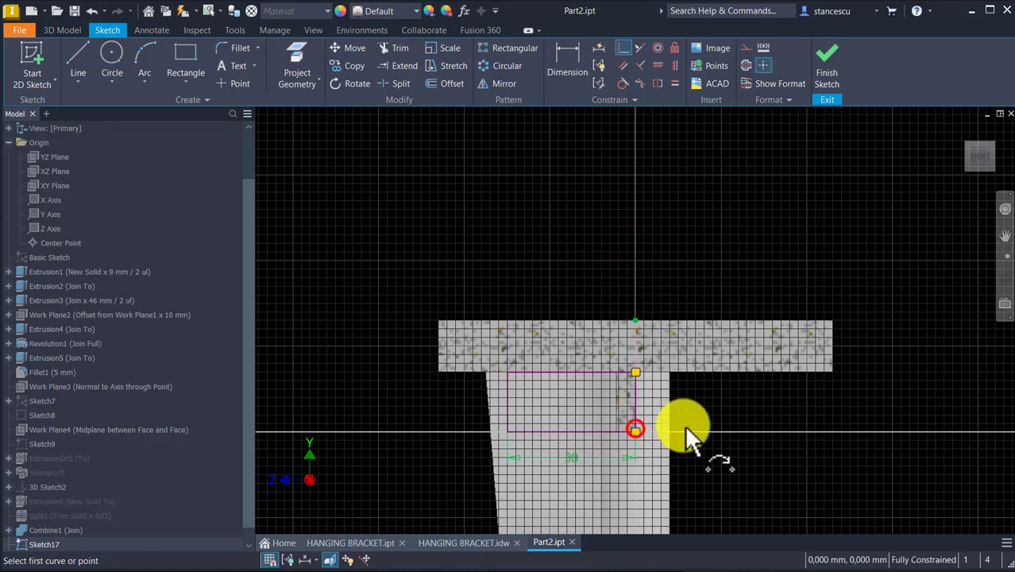
- Finish the sketch and extrude the rectangle under the plate in the flipped direction To Next, joined to the existing solid
{"action": "left_click", "coordinate": [828, 70]}
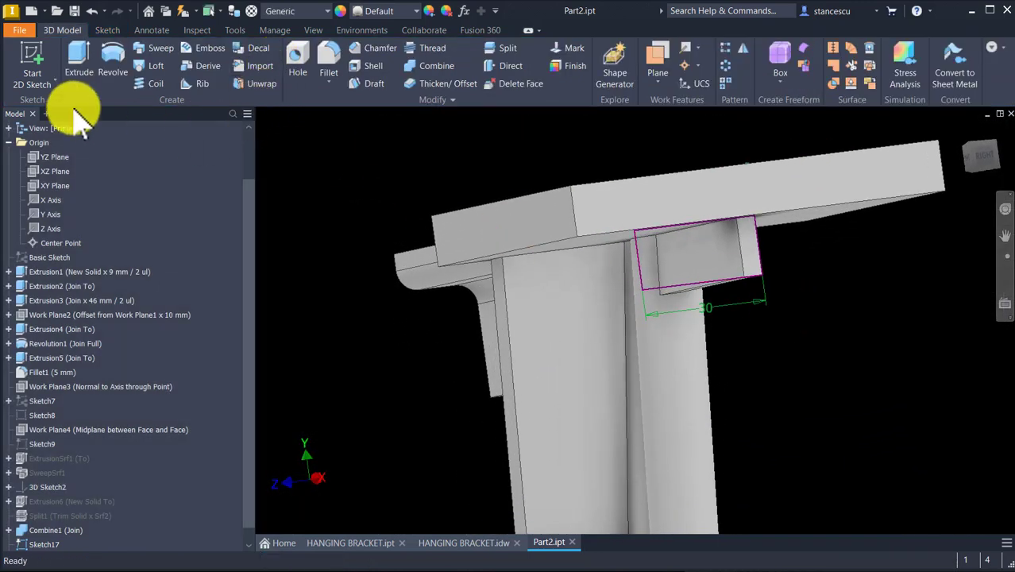
{"action": "left_click", "coordinate": [77, 62]}
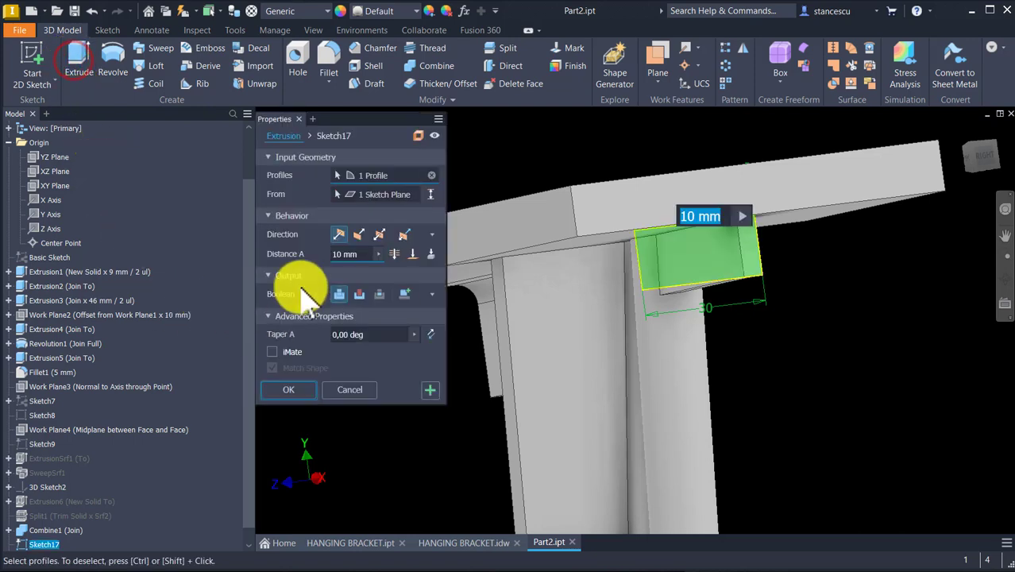
{"action": "left_click", "coordinate": [431, 254]}
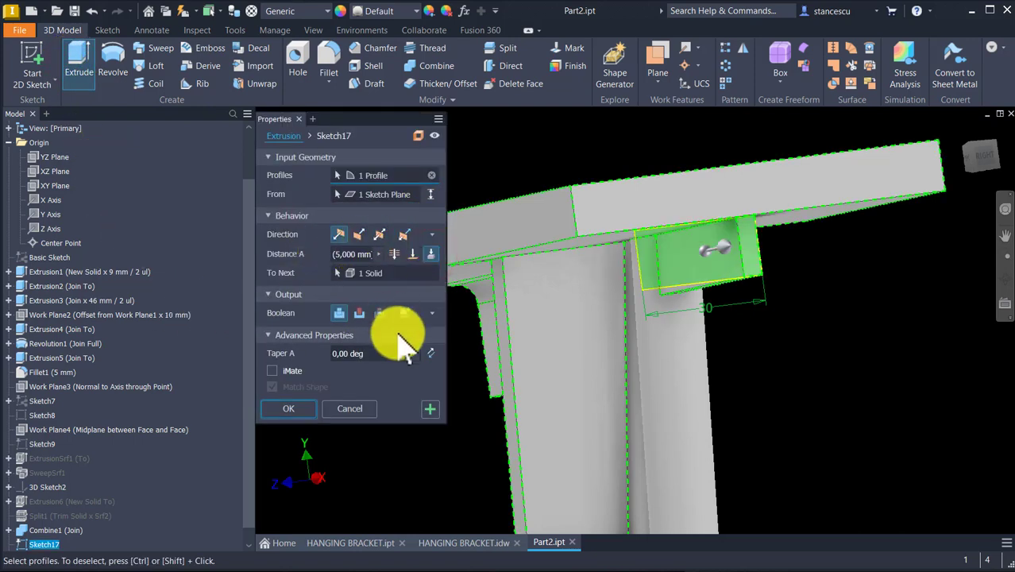
{"action": "left_click", "coordinate": [358, 234]}
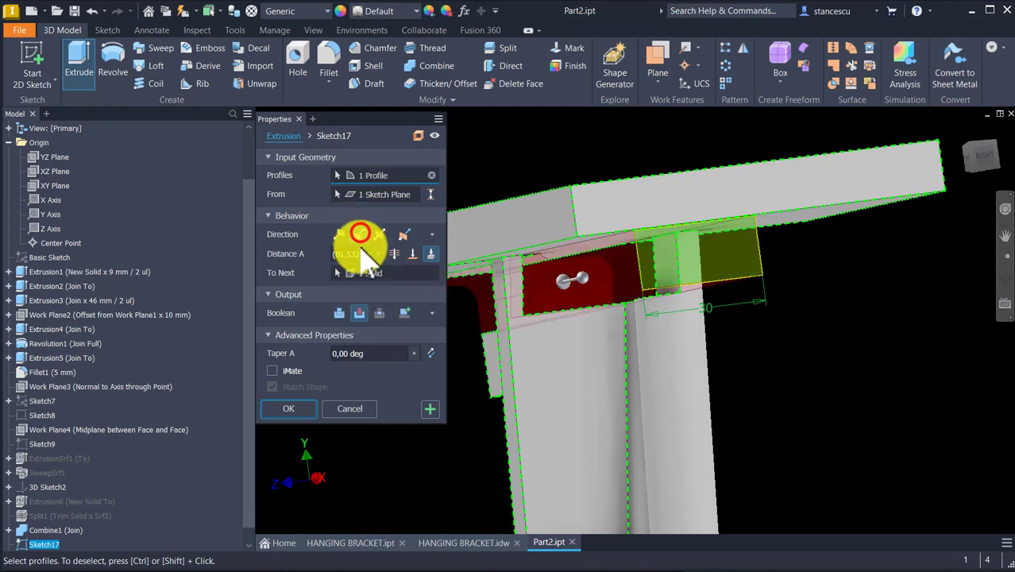
{"action": "left_click", "coordinate": [339, 313]}
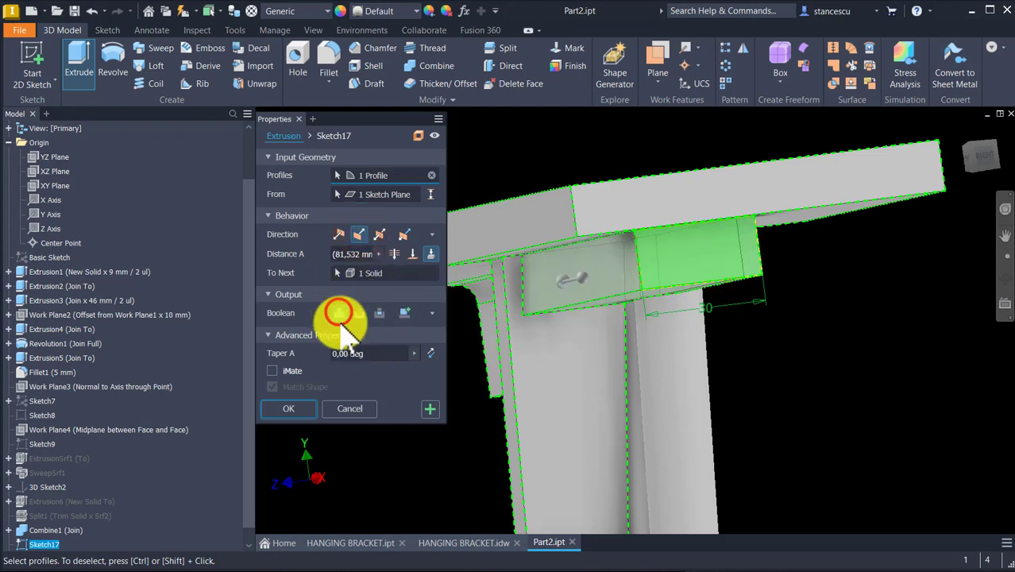
{"action": "left_click", "coordinate": [309, 413]}
- Fillet the straight lower edge and adjoining curved edge of the upper arm's web with a 9/2 mm radius
{"action": "middle_click_drag", "start_coordinate": [324, 380], "coordinate": [294, 355], "text": "shift"}
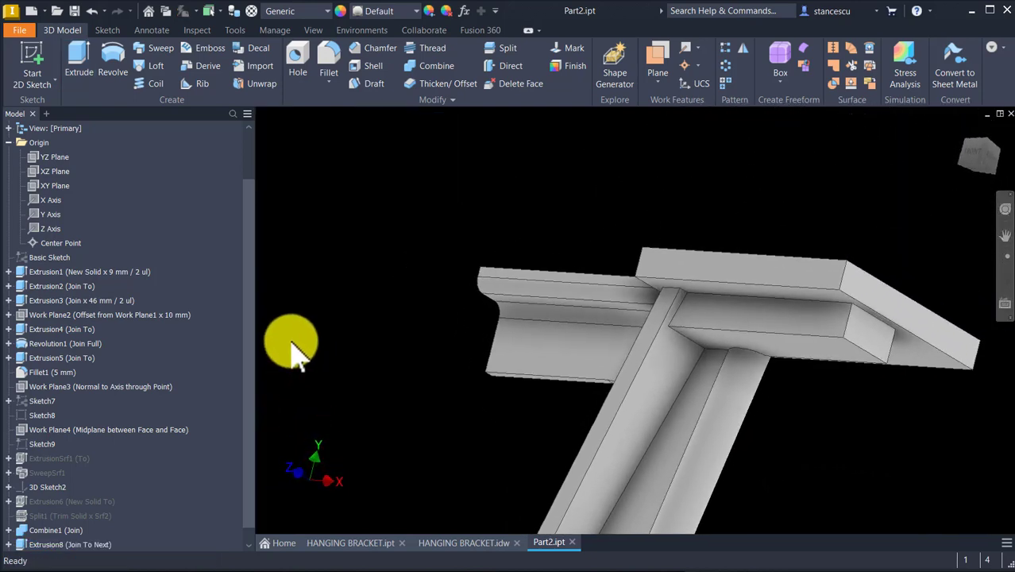
{"action": "middle_click_drag", "start_coordinate": [370, 273], "coordinate": [560, 408], "text": "shift"}
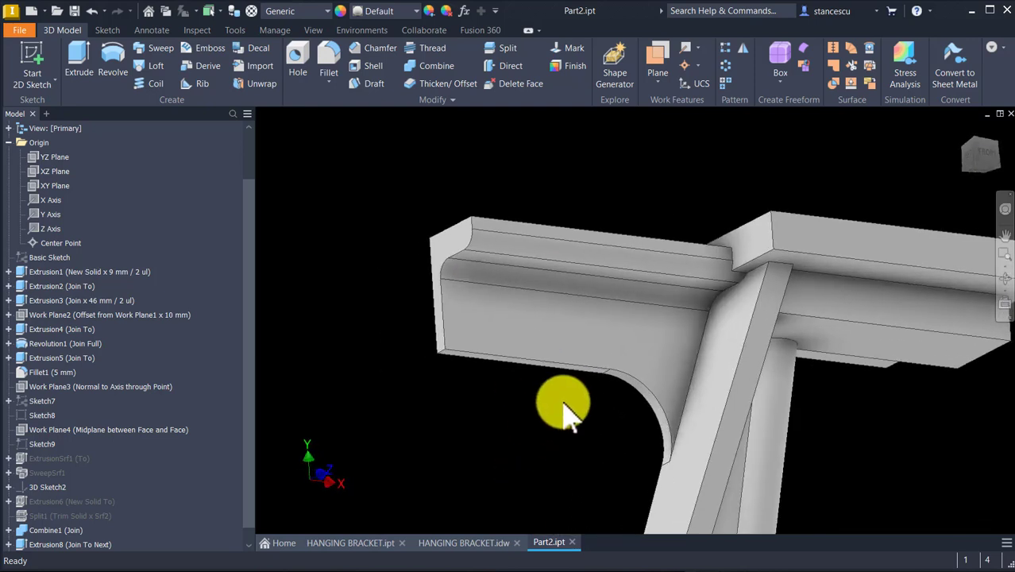
{"action": "left_click", "coordinate": [587, 370]}
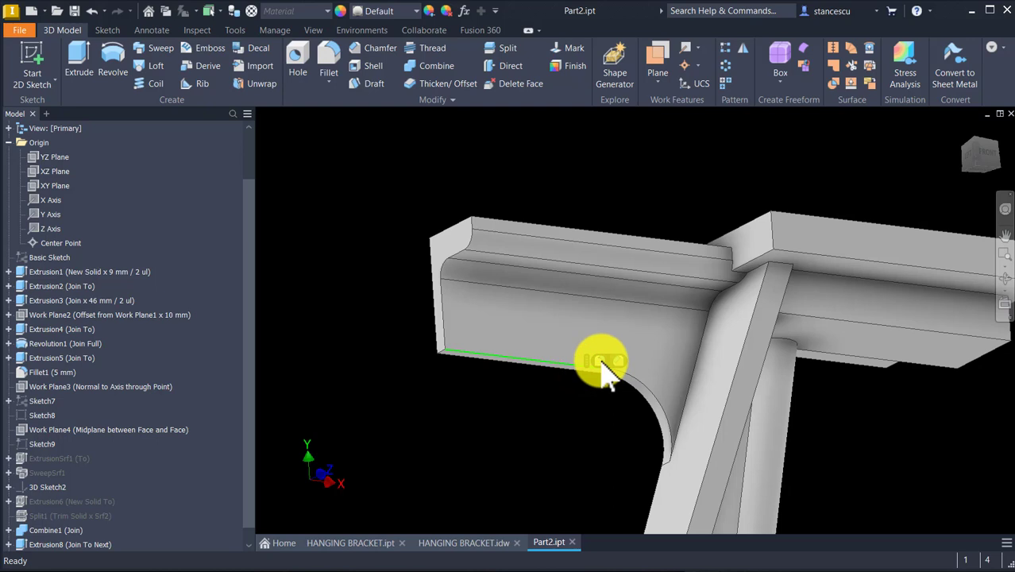
{"action": "left_click", "coordinate": [601, 361]}
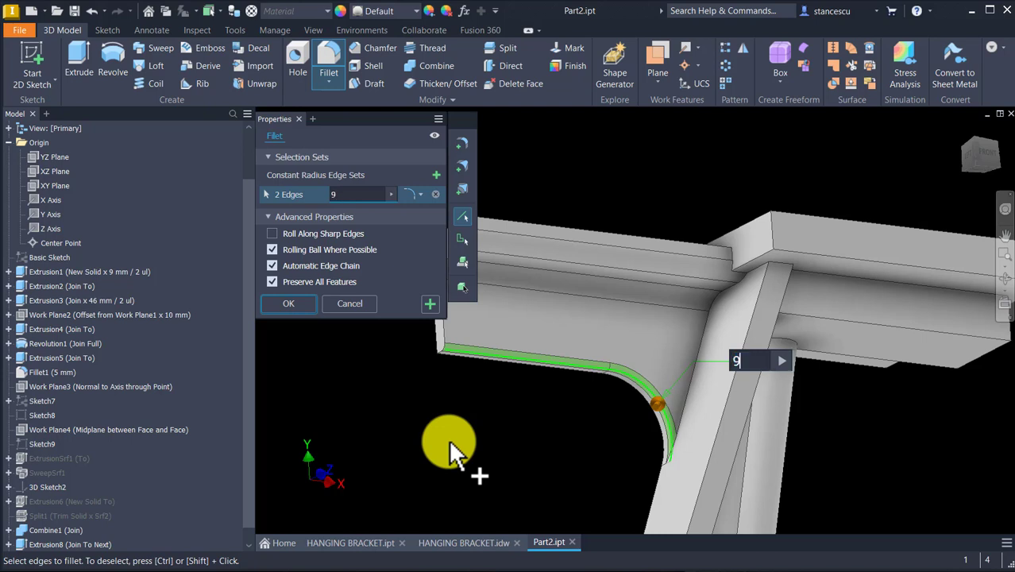
{"action": "key", "text": "Return"}
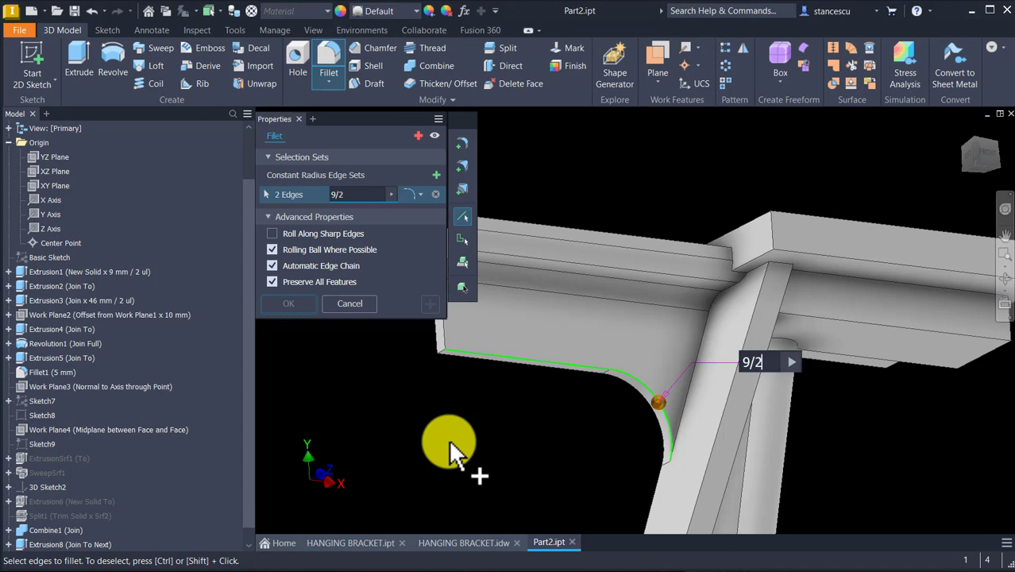
{"action": "key", "text": "Return"}
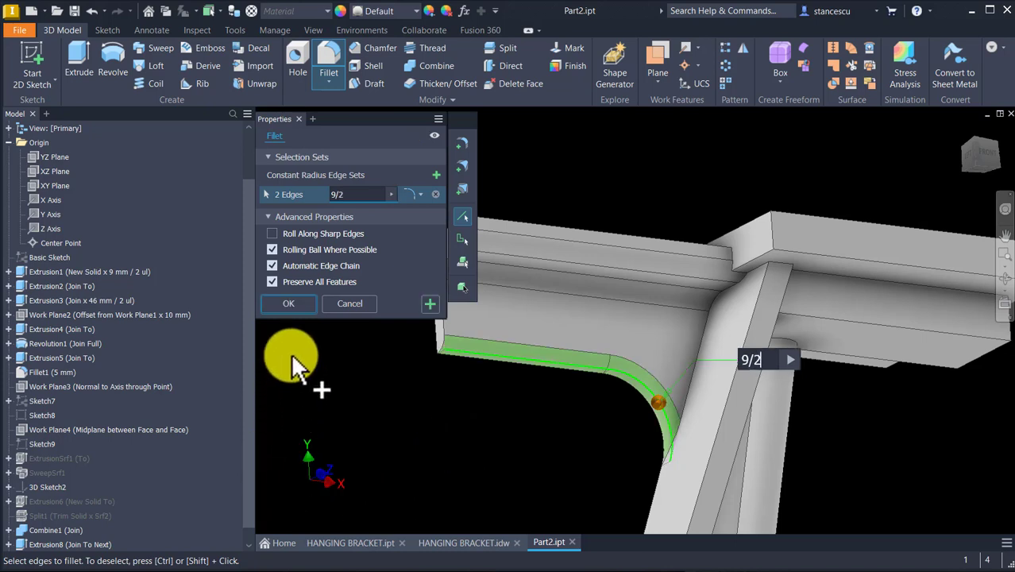
{"action": "left_click", "coordinate": [302, 303]}
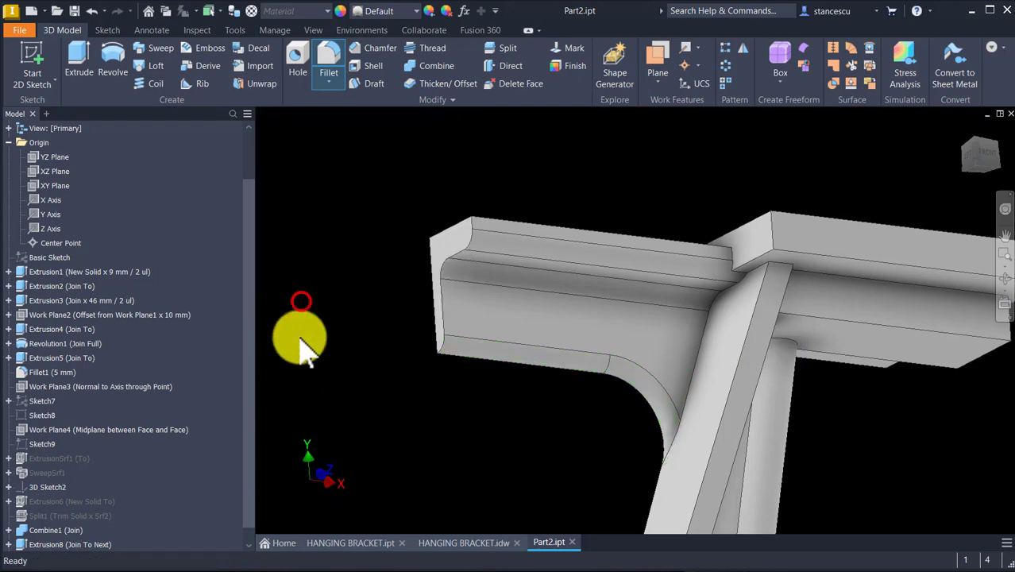
- Fillet the sloped rib's upper inner corner under the plate at 20 mm and its corner with the rib block at 15 mm
{"action": "middle_click_drag", "start_coordinate": [530, 455], "coordinate": [702, 266], "text": "shift"}
{"action": "scroll", "coordinate": [703, 266], "scroll_direction": "up", "scroll_amount": 4}
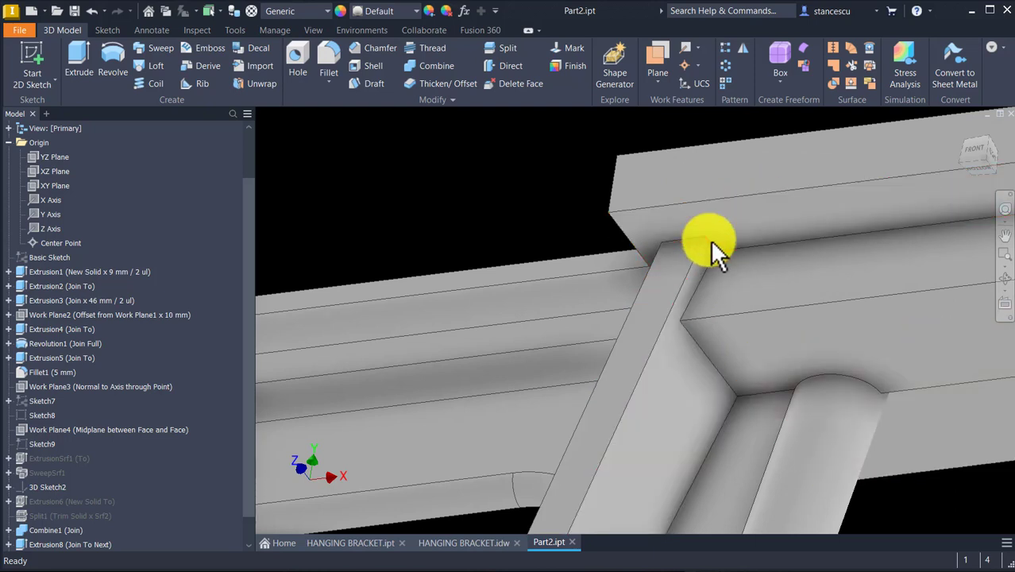
{"action": "left_click", "coordinate": [711, 242]}
{"action": "left_click", "coordinate": [724, 235]}
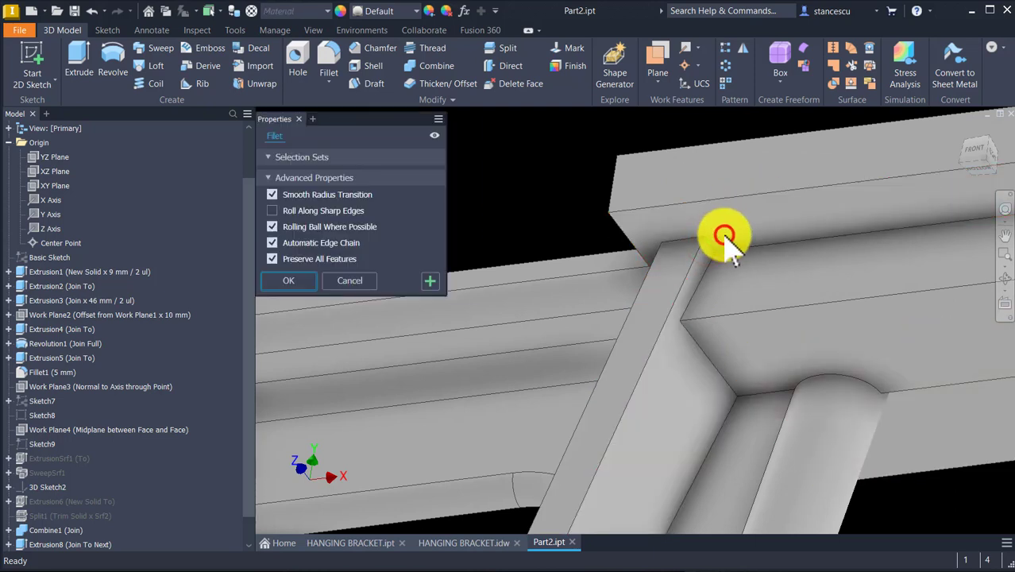
{"action": "type", "text": "20"}
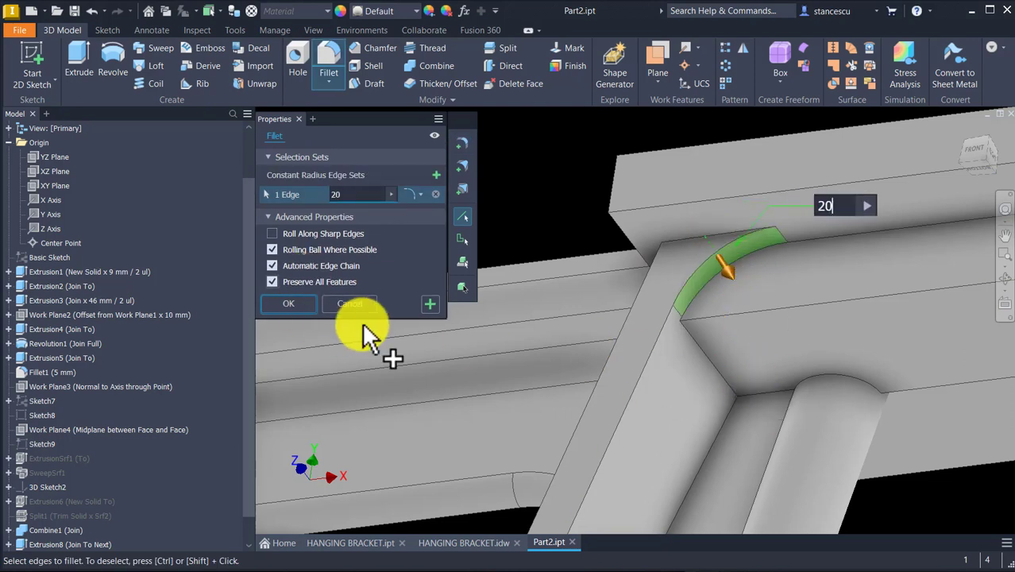
{"action": "left_click", "coordinate": [429, 303]}
{"action": "left_click", "coordinate": [704, 355]}
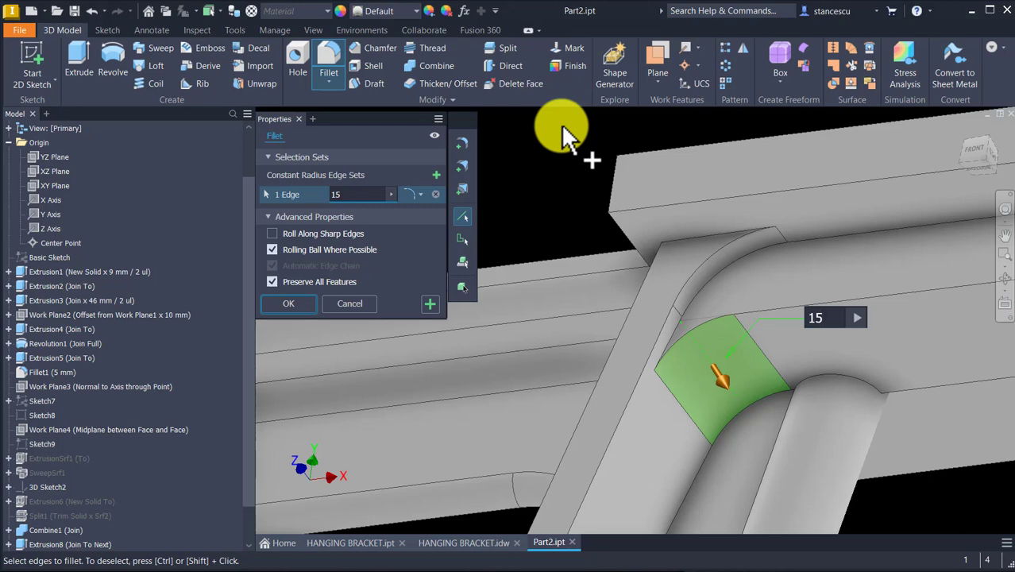
{"action": "left_click", "coordinate": [289, 308]}
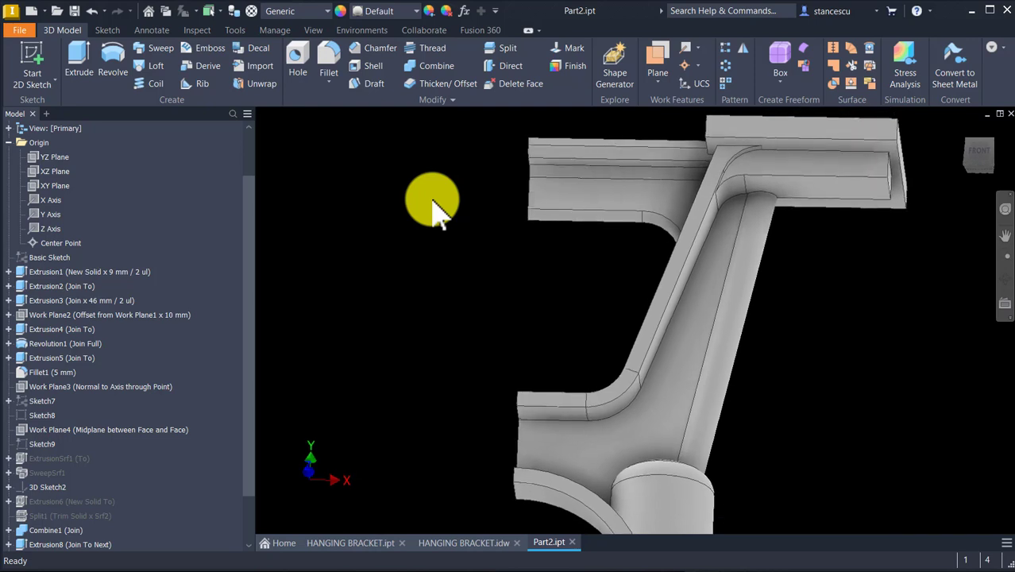
- Mirror Extrusion1, Extrusion3, Work Plane2, Extrusion5 and Fillet1 about the XY Plane, leaving Extrusion2, Extrusion4 and Revolution1 out of the selection
{"action": "key", "text": "F6"}
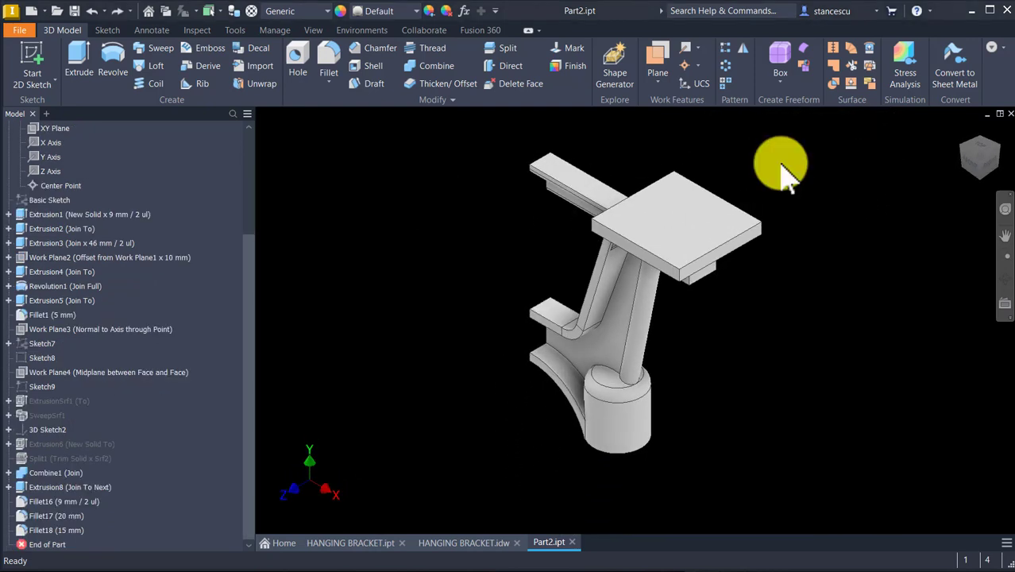
{"action": "left_click", "coordinate": [743, 47]}
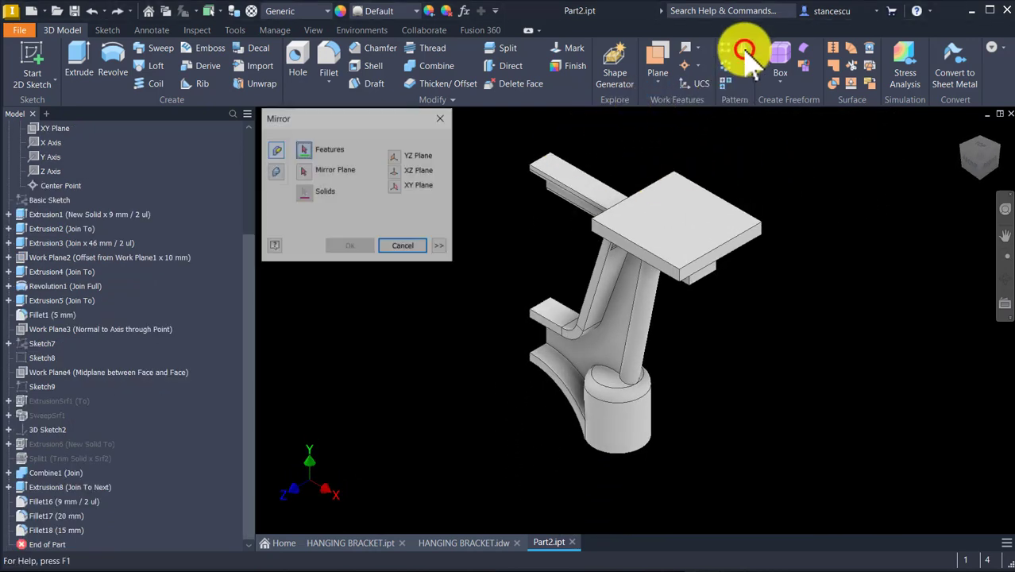
{"action": "left_click", "coordinate": [30, 215]}
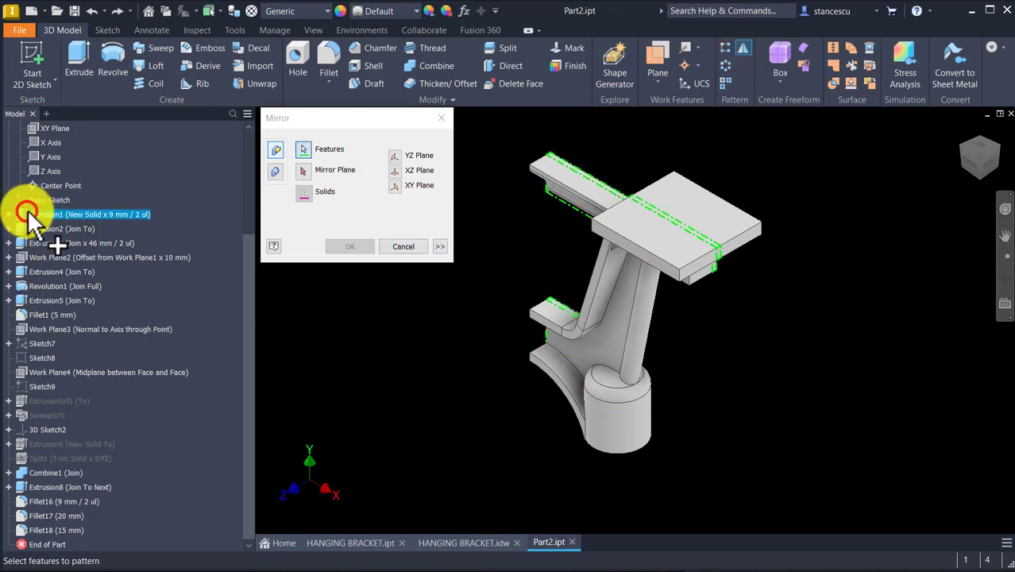
{"action": "left_click", "coordinate": [66, 313], "text": "shift"}
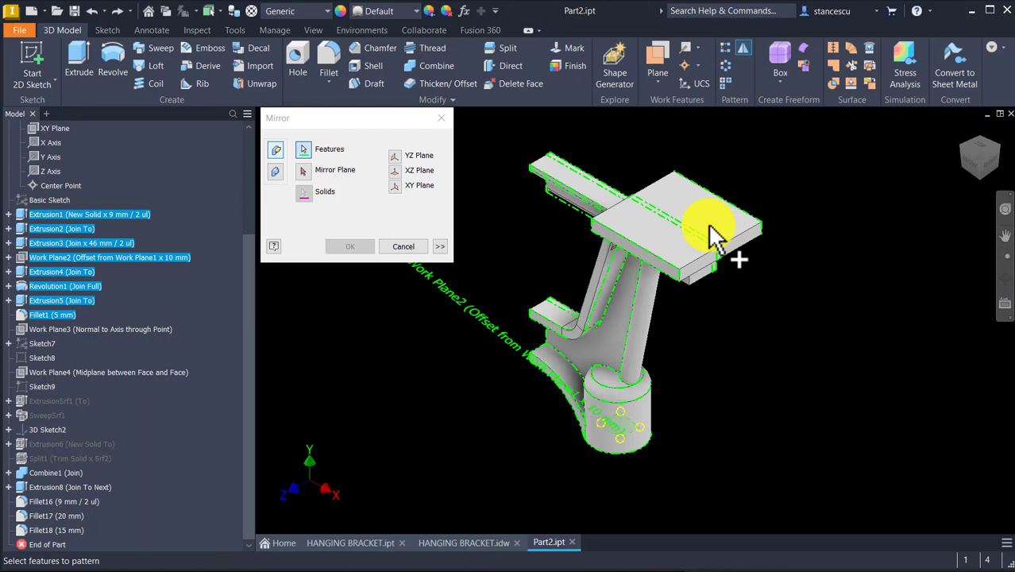
{"action": "left_click", "coordinate": [64, 228], "text": "ctrl"}
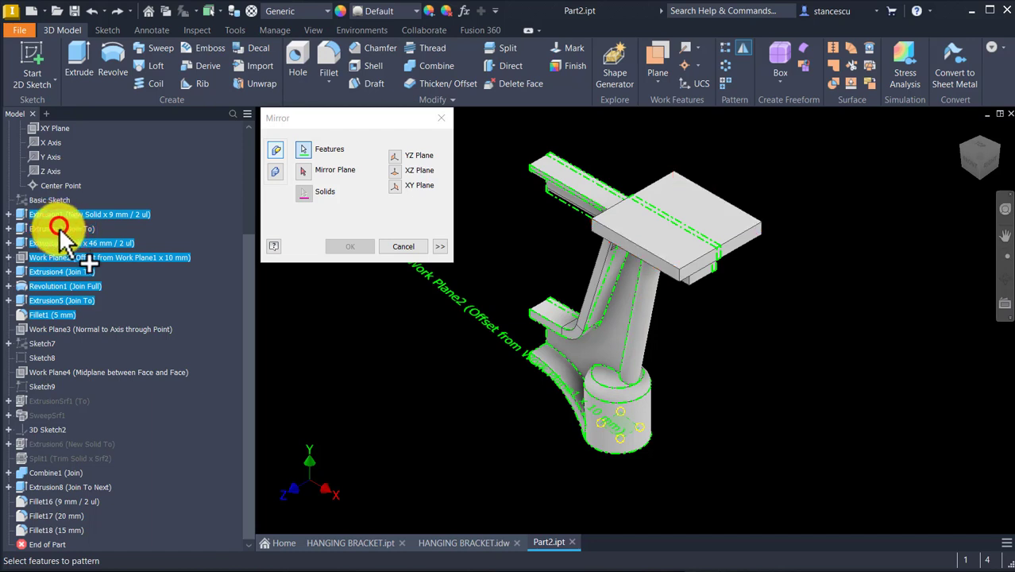
{"action": "left_click", "coordinate": [45, 287], "text": "ctrl"}
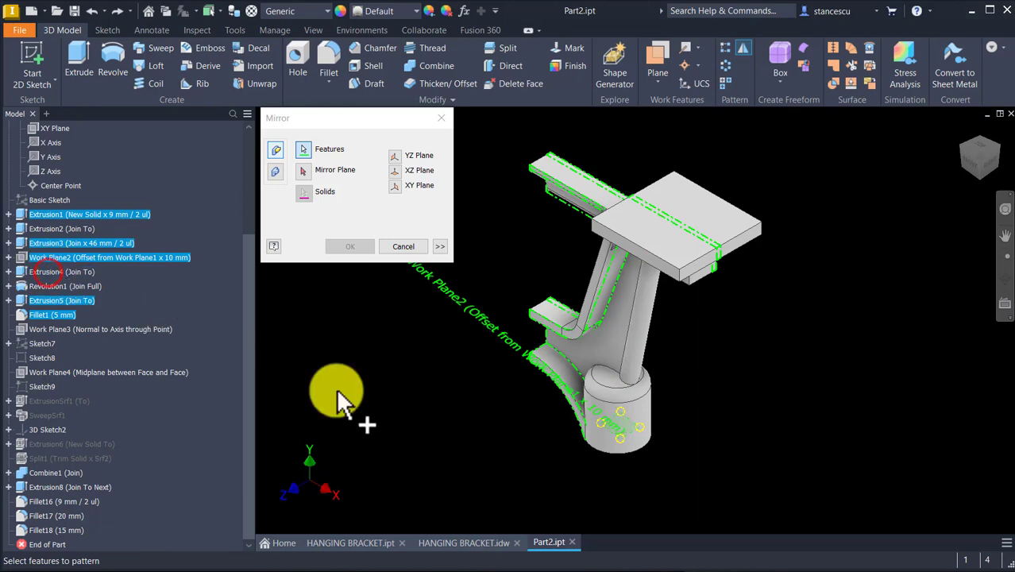
{"action": "left_click", "coordinate": [304, 171]}
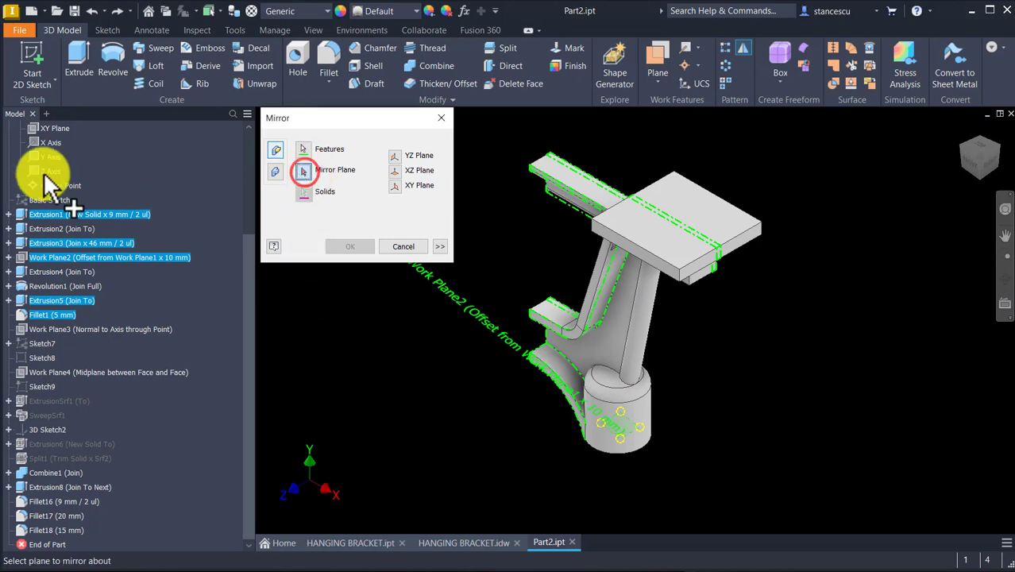
{"action": "left_click", "coordinate": [54, 130]}
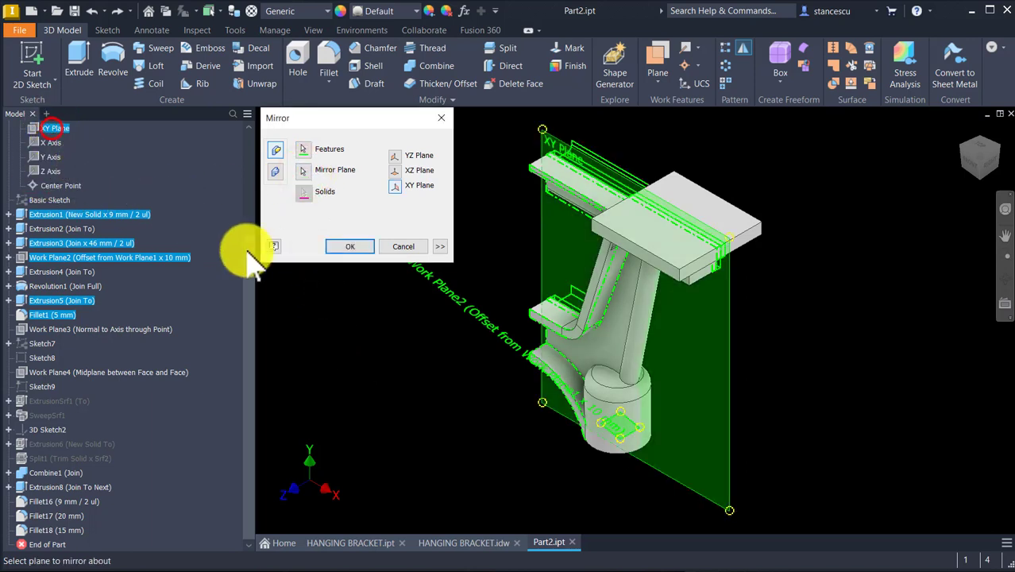
{"action": "left_click", "coordinate": [339, 249]}
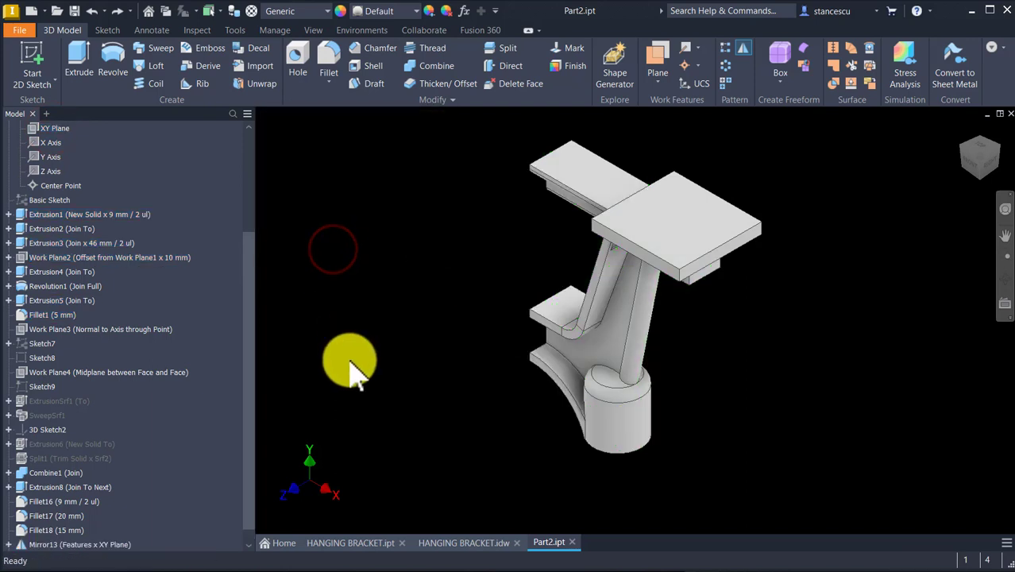
- Mirror the sloped rib's Combine1 feature about the XY Plane
{"action": "scroll", "coordinate": [702, 445], "scroll_direction": "up", "scroll_amount": 2}
{"action": "middle_click_drag", "start_coordinate": [702, 445], "coordinate": [678, 332], "text": "shift"}
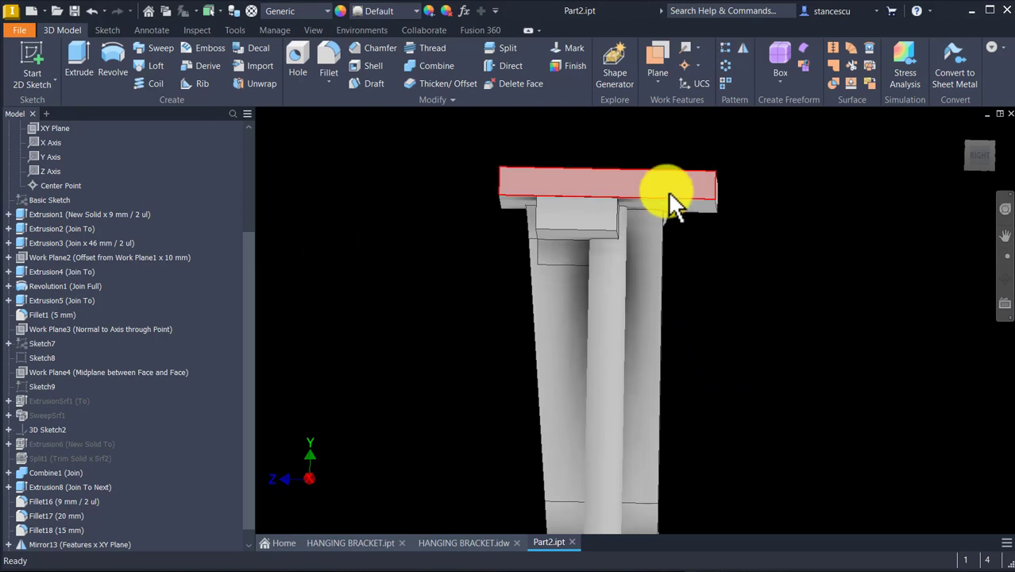
{"action": "middle_click_drag", "start_coordinate": [667, 476], "coordinate": [737, 503], "text": "shift"}
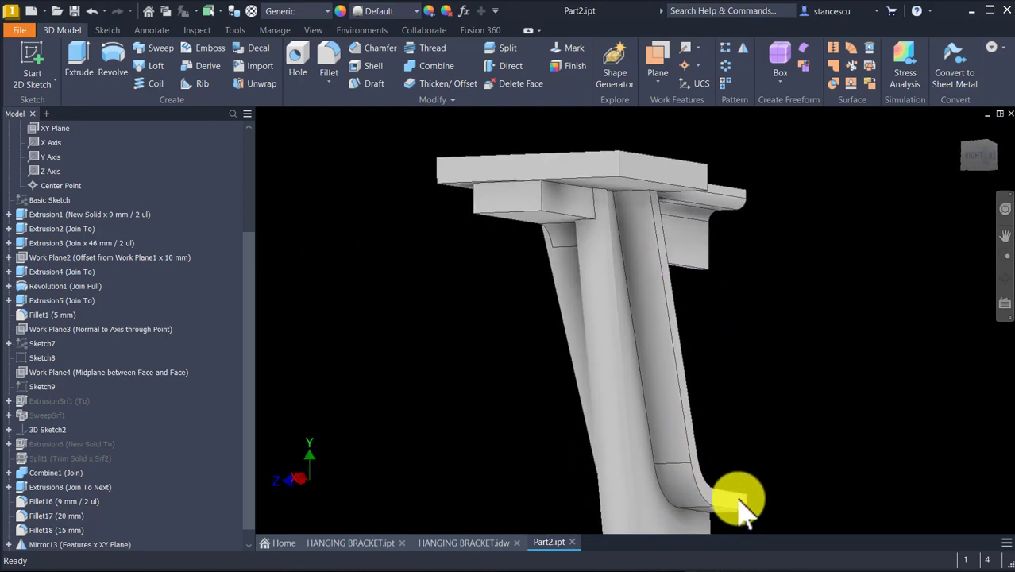
{"action": "middle_click_drag", "start_coordinate": [650, 374], "coordinate": [469, 271], "text": "shift"}
{"action": "key", "text": "F6"}
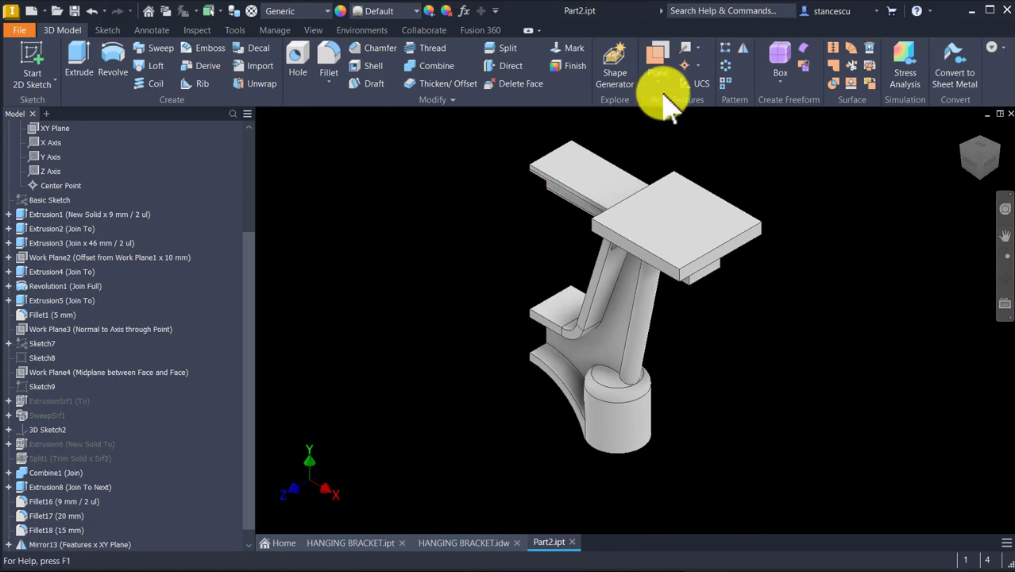
{"action": "left_click", "coordinate": [743, 50]}
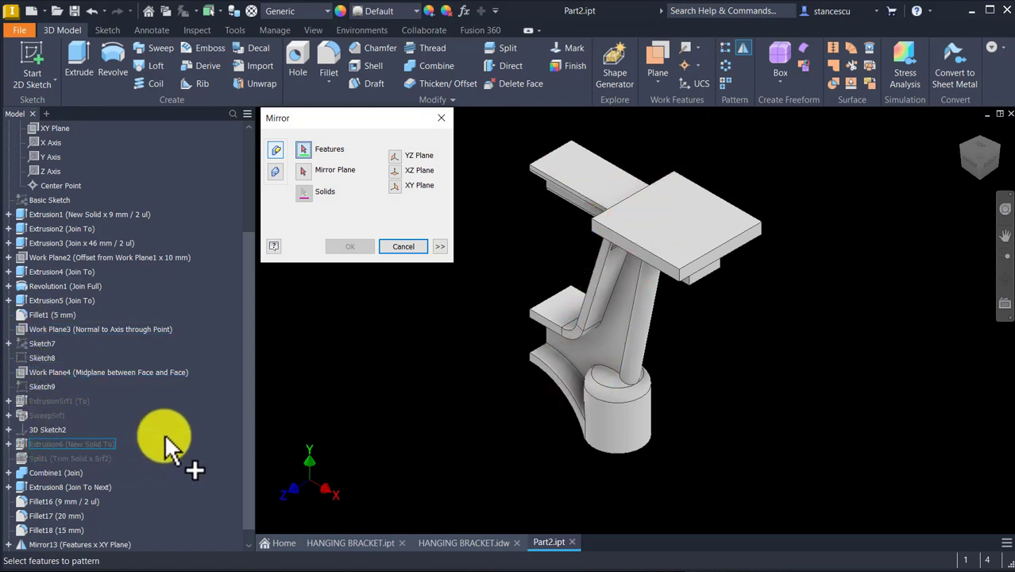
{"action": "left_click", "coordinate": [18, 474]}
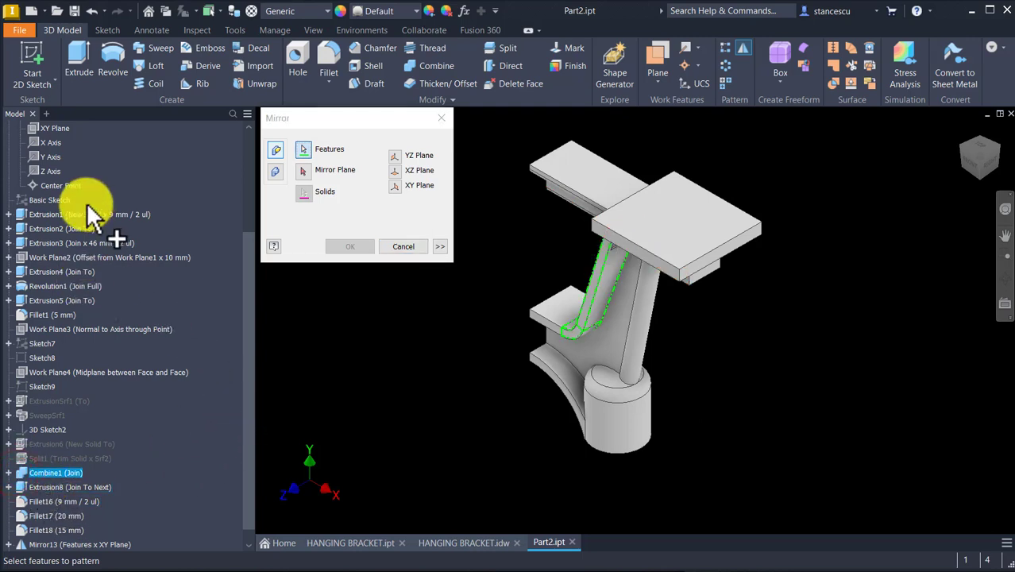
{"action": "left_click", "coordinate": [303, 170]}
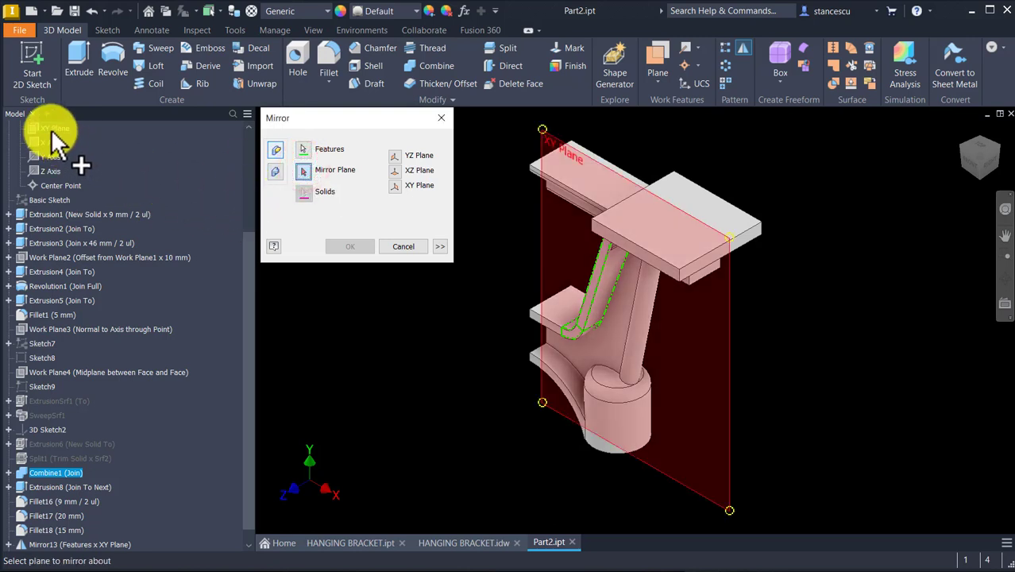
{"action": "left_click", "coordinate": [54, 129]}
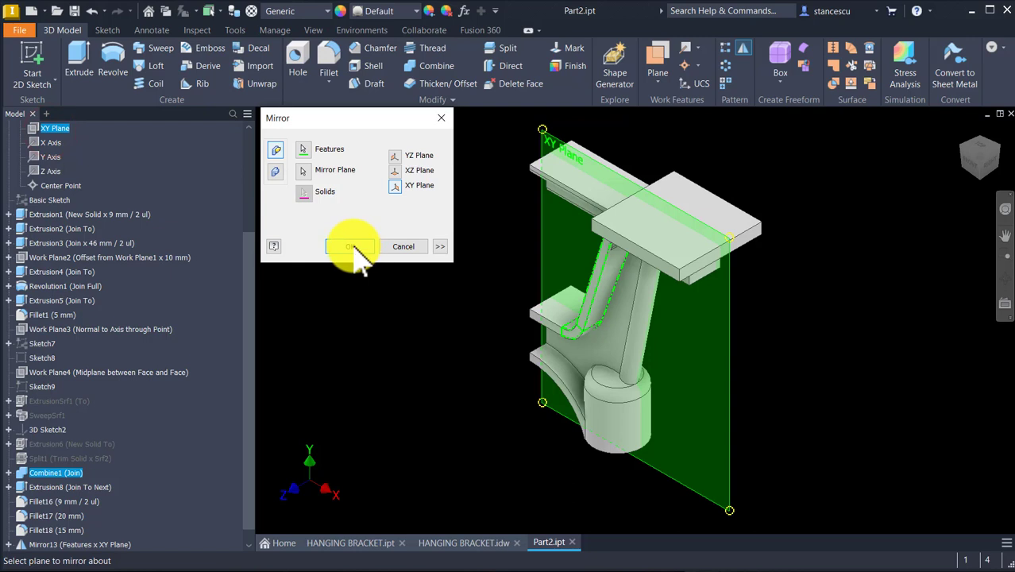
{"action": "left_click", "coordinate": [353, 246]}
- Mirror the Extrusion8 feature under the thick upper plate about the XY Plane
{"action": "middle_click_drag", "start_coordinate": [837, 408], "coordinate": [808, 294], "text": "shift"}
{"action": "key", "text": "F6"}
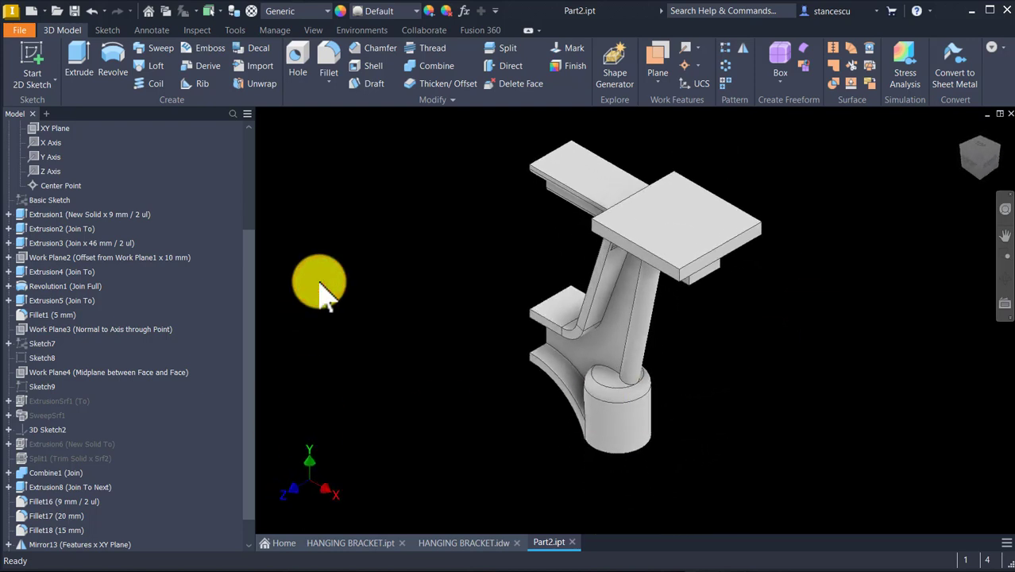
{"action": "left_click", "coordinate": [746, 50]}
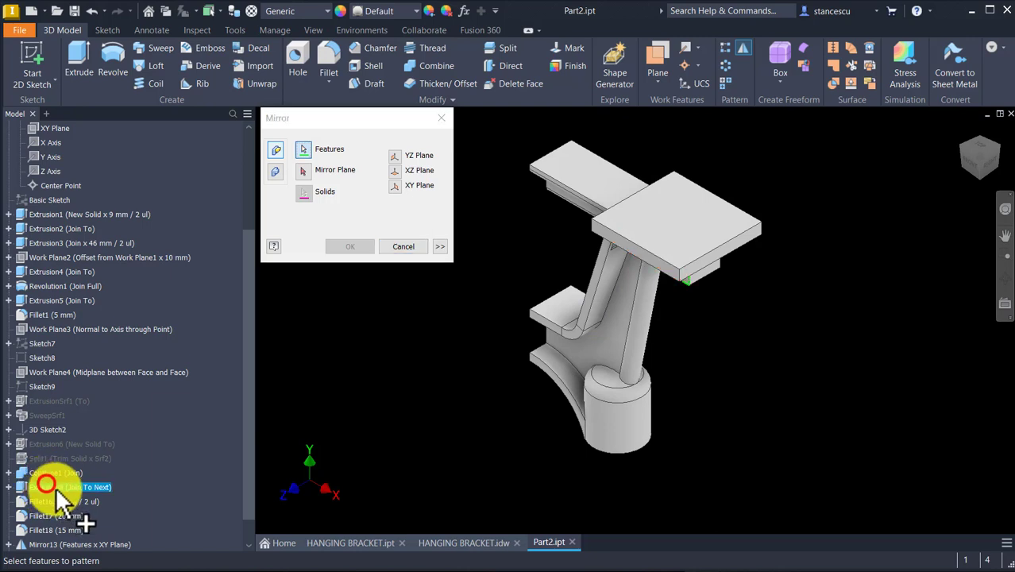
{"action": "left_click", "coordinate": [302, 170]}
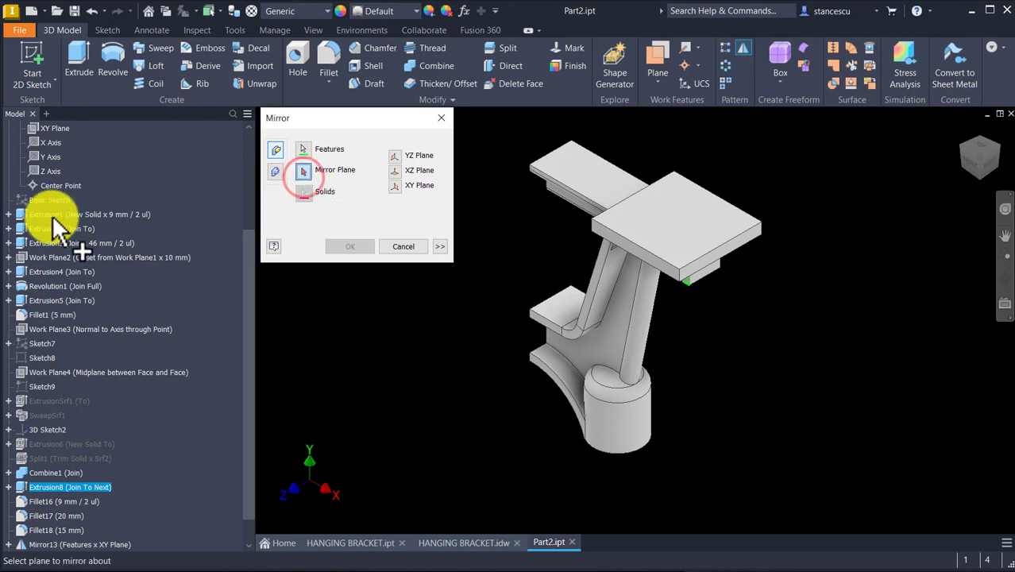
{"action": "left_click", "coordinate": [54, 127]}
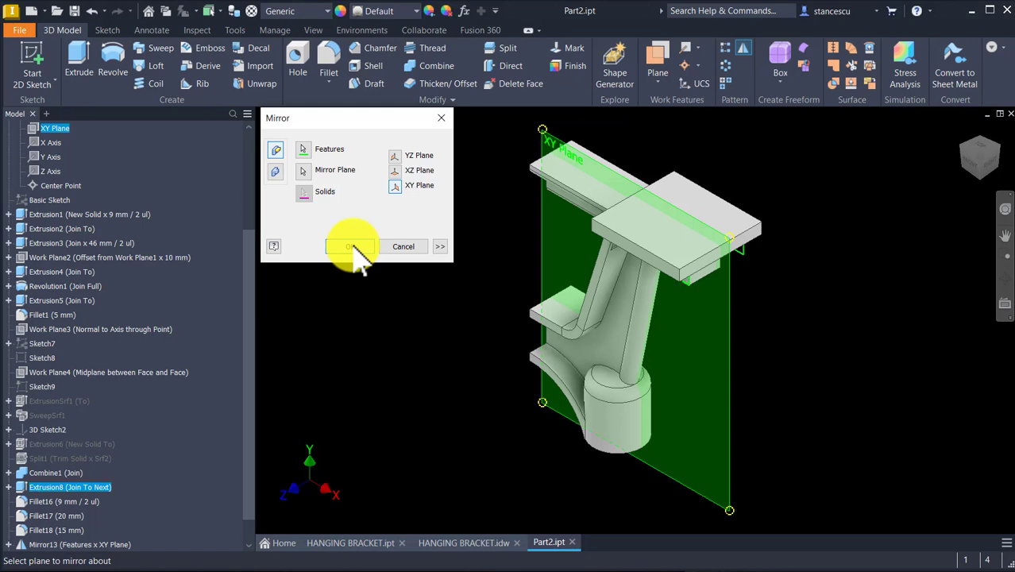
{"action": "left_click", "coordinate": [353, 246]}
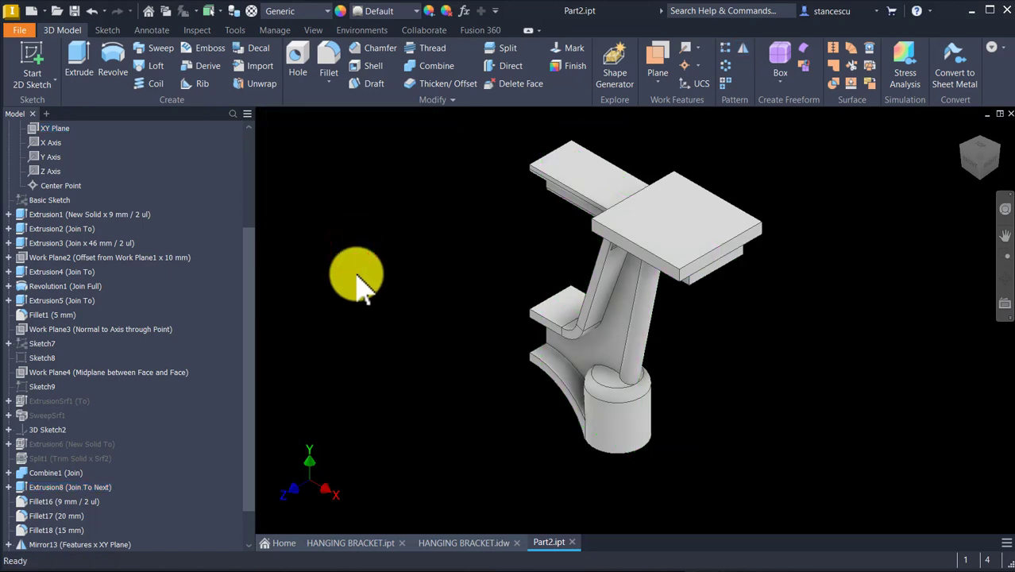
- Mirror Fillet16, Fillet17 and Fillet18 together about the XY Plane
{"action": "middle_click_drag", "start_coordinate": [356, 274], "coordinate": [588, 77], "text": "shift"}
{"action": "key", "text": "F6"}
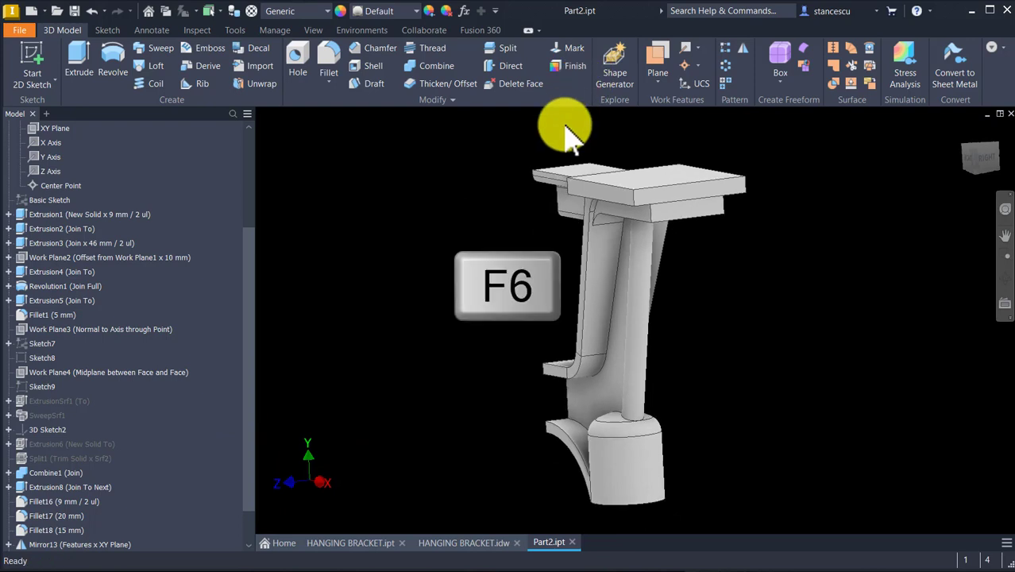
{"action": "left_click", "coordinate": [744, 49]}
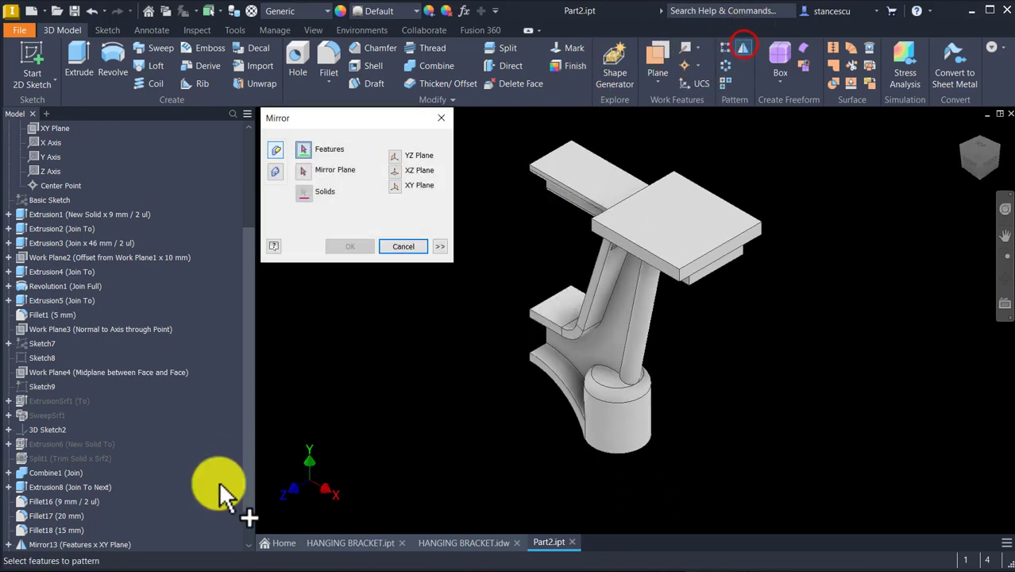
{"action": "scroll", "coordinate": [111, 481], "scroll_direction": "down", "scroll_amount": 3}
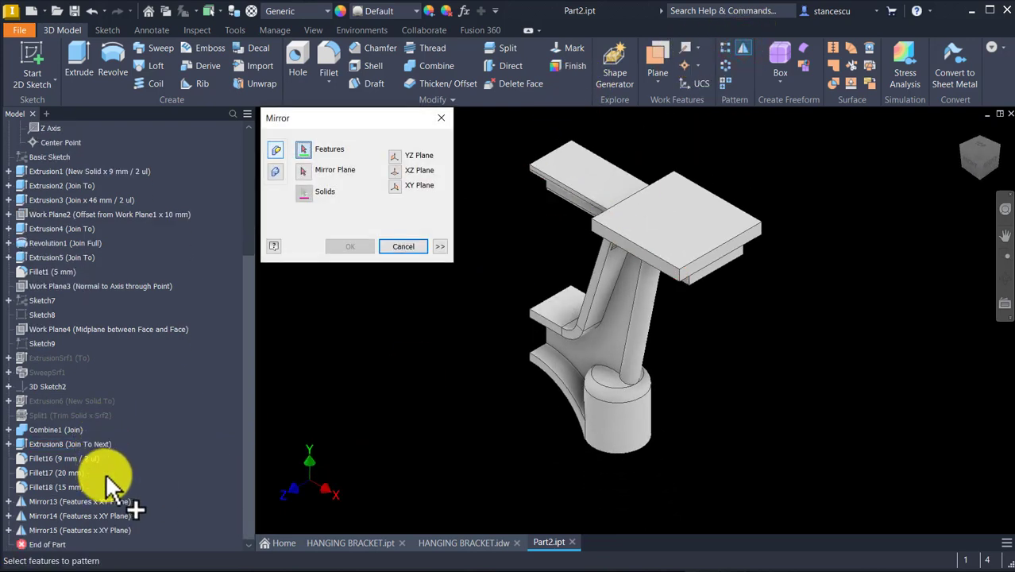
{"action": "left_click", "coordinate": [49, 459]}
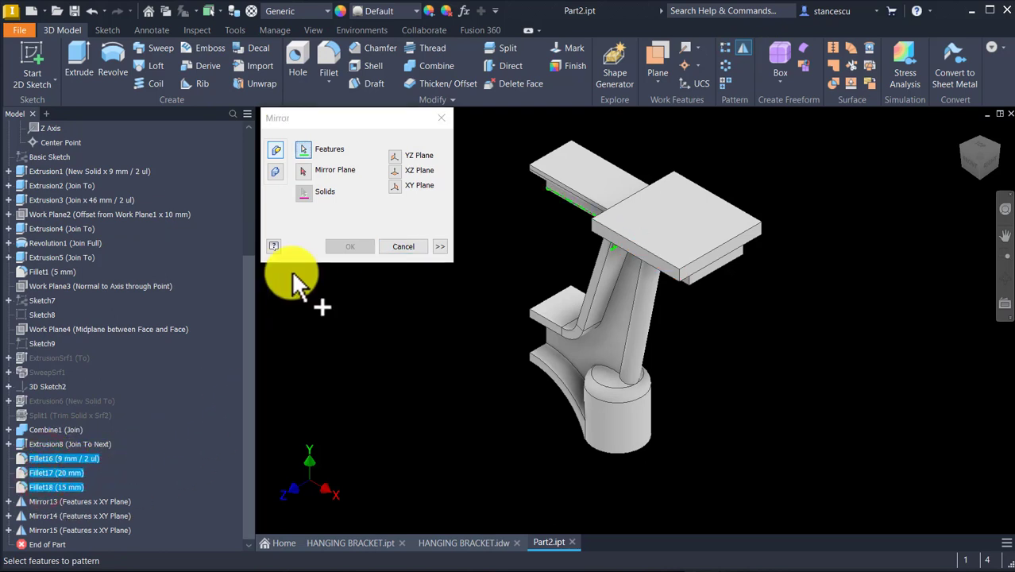
{"action": "left_click", "coordinate": [304, 170]}
{"action": "scroll", "coordinate": [65, 199], "scroll_direction": "up", "scroll_amount": 5}
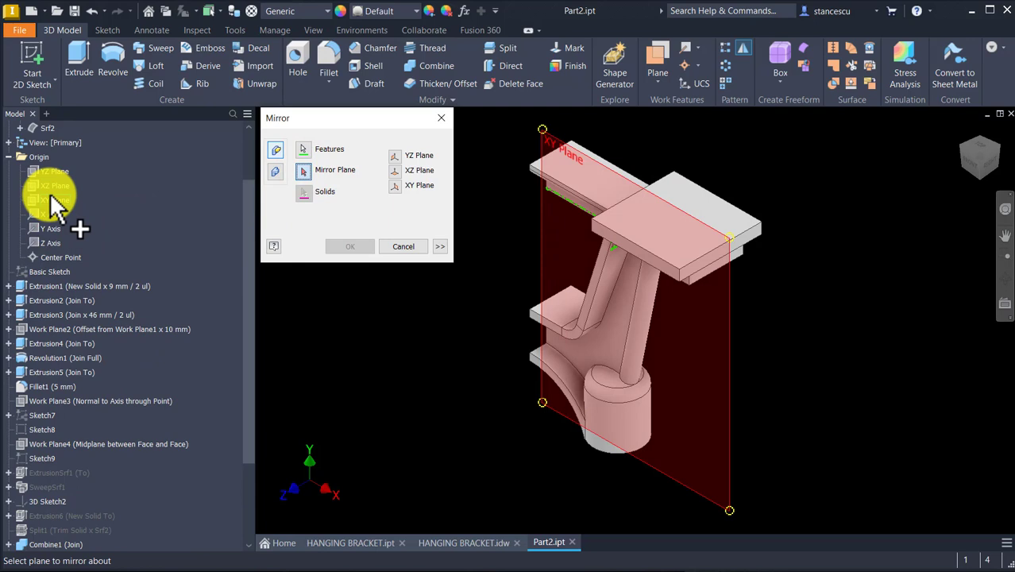
{"action": "left_click", "coordinate": [52, 199]}
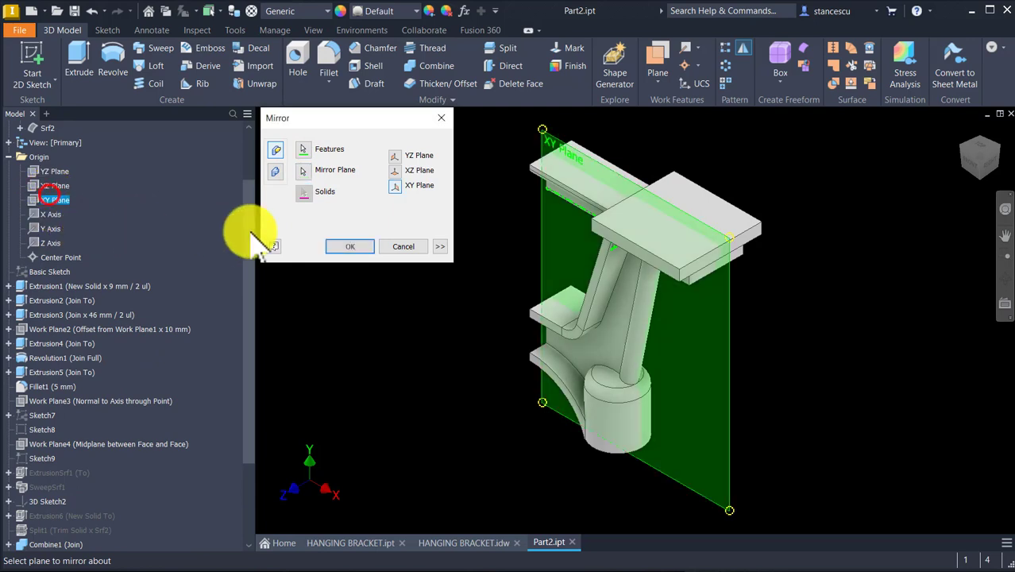
{"action": "left_click", "coordinate": [353, 250]}
- Fillet the sloped round column's junctions with the cylinder's domed top and the pad under the upper plate at 10 mm
{"action": "middle_click_drag", "start_coordinate": [854, 465], "coordinate": [486, 330], "text": "shift"}
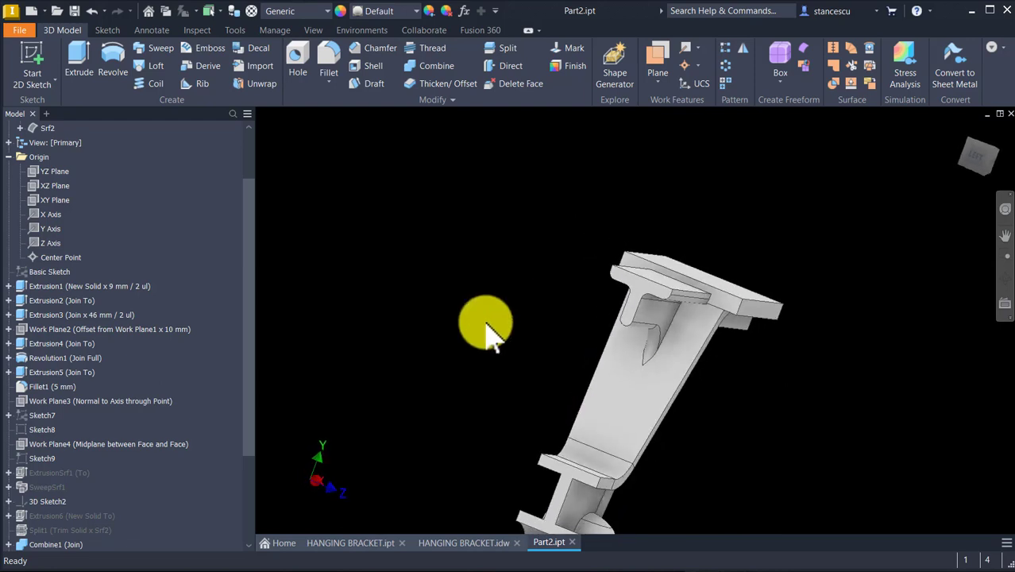
{"action": "key", "text": "F6"}
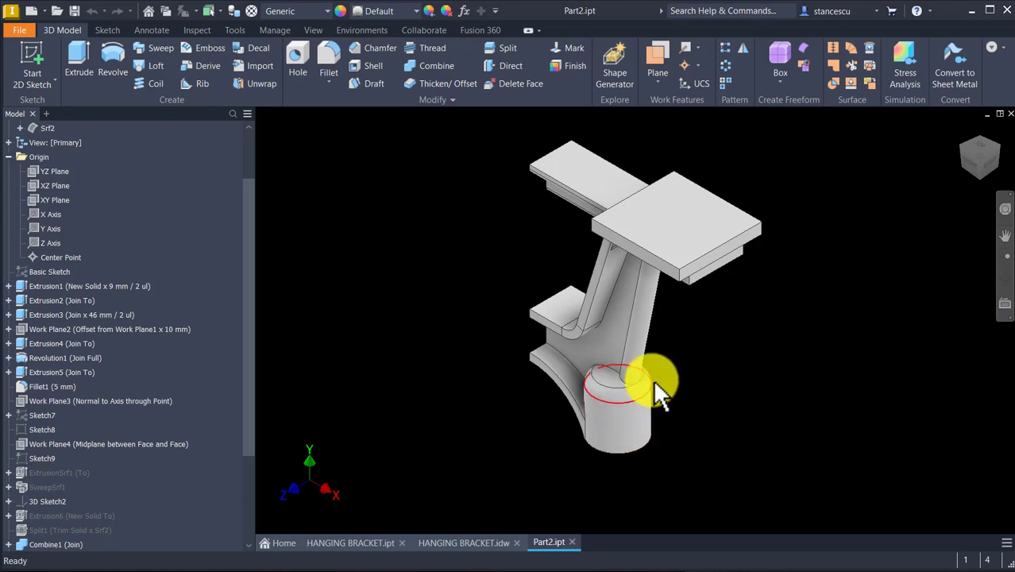
{"action": "left_click", "coordinate": [626, 382]}
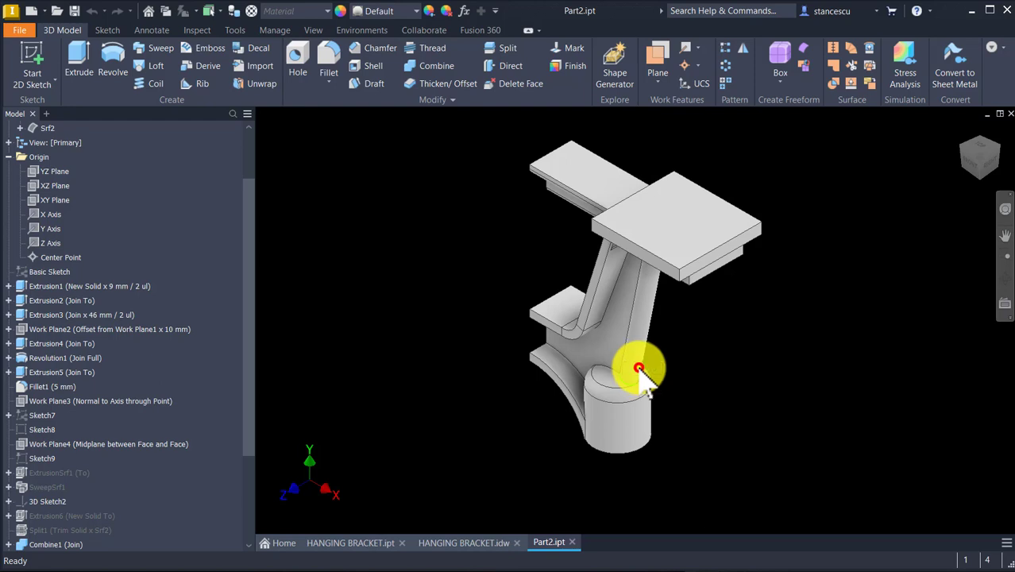
{"action": "key", "text": "f"}
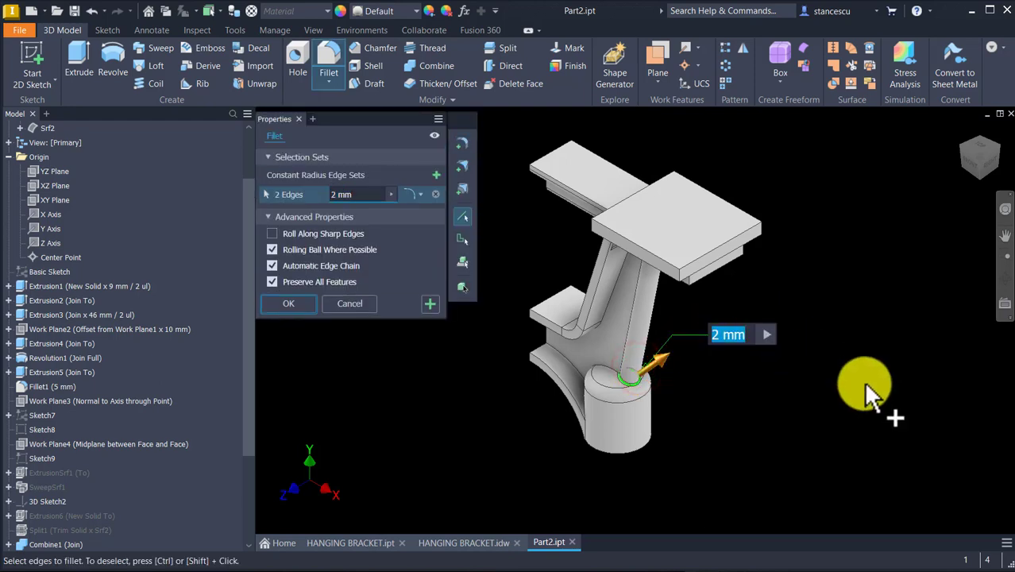
{"action": "middle_click_drag", "start_coordinate": [868, 385], "coordinate": [696, 259], "text": "shift"}
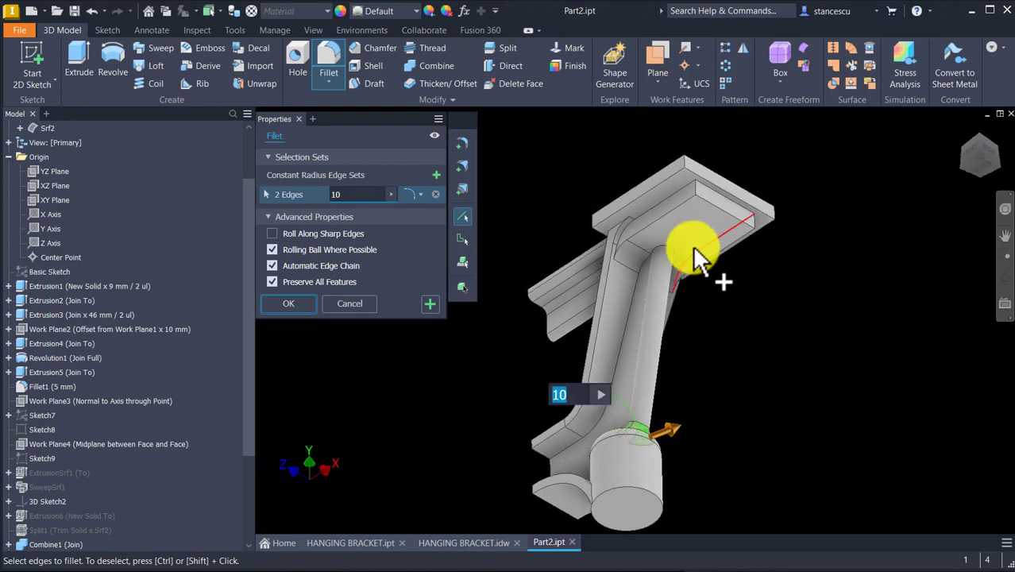
{"action": "left_click", "coordinate": [652, 256]}
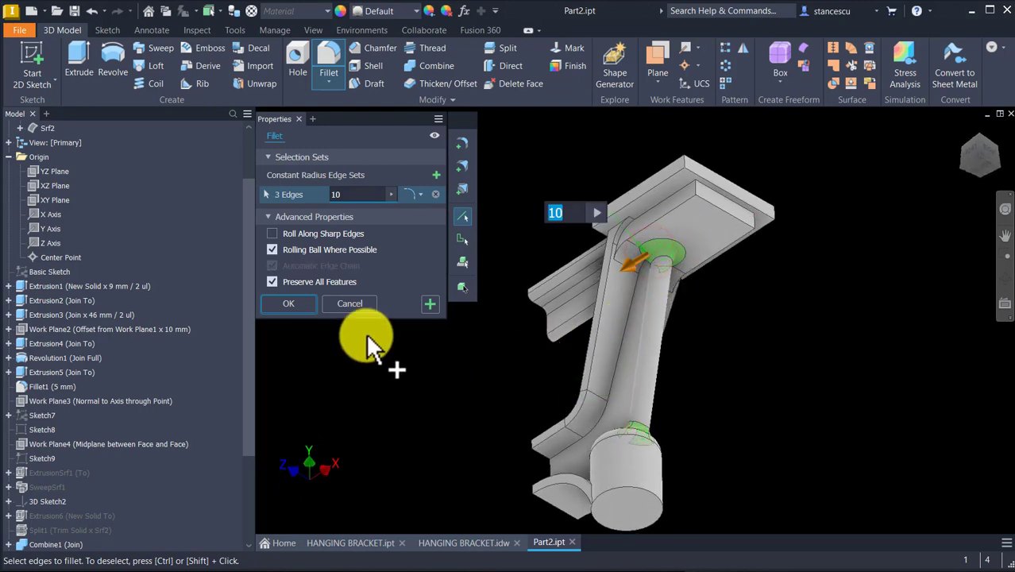
{"action": "left_click", "coordinate": [433, 303]}
- Fillet the web's boundary edges along the sloped rib, the lower curved flange, the round column and the cylinder with a 5 mm radius
{"action": "middle_click_drag", "start_coordinate": [426, 301], "coordinate": [641, 318], "text": "shift"}
{"action": "left_click", "coordinate": [641, 318]}
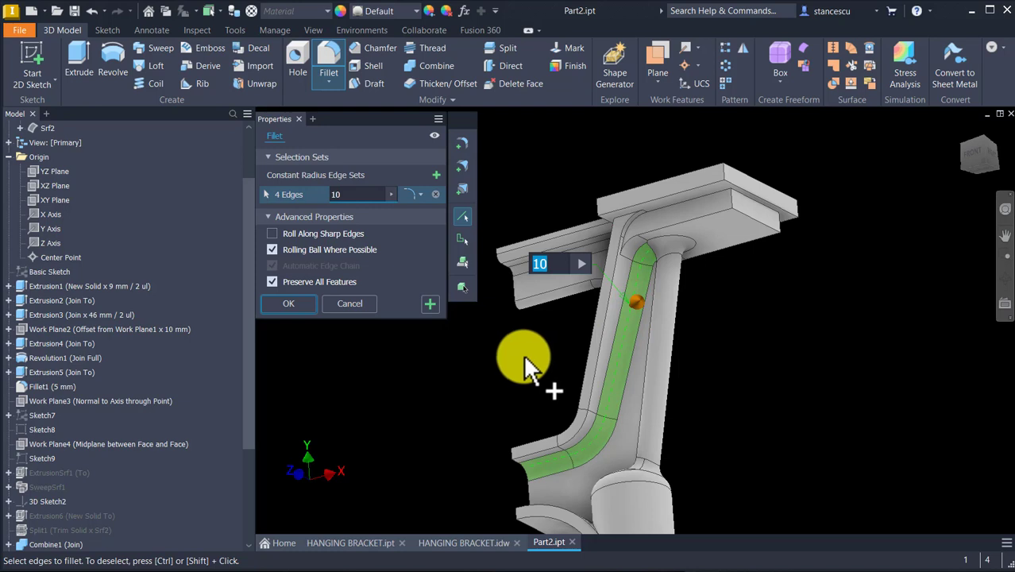
{"action": "type", "text": "5"}
{"action": "key", "text": "Return"}
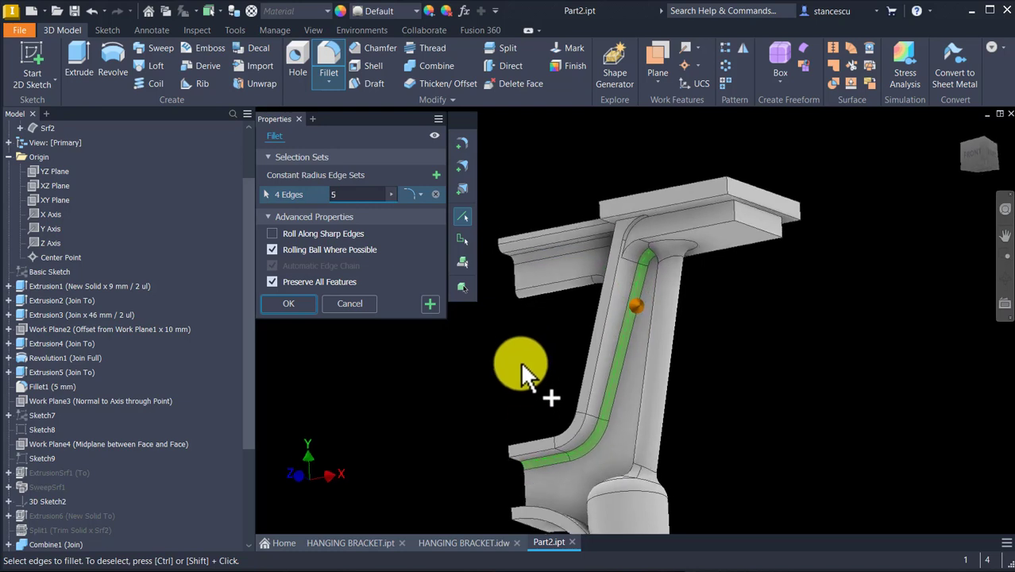
{"action": "middle_click_drag", "start_coordinate": [524, 374], "coordinate": [554, 488], "text": "shift"}
{"action": "left_click", "coordinate": [548, 482]}
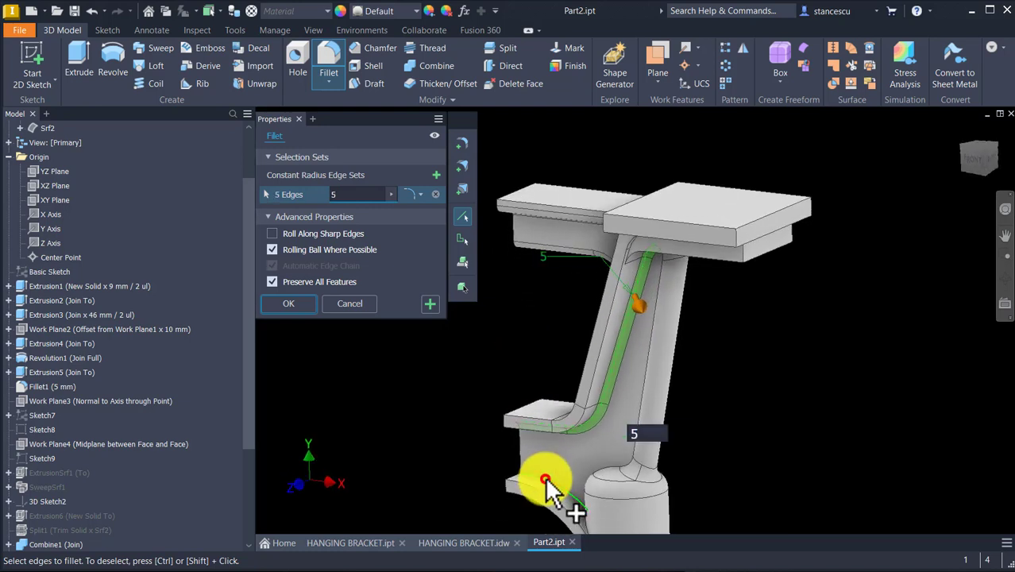
{"action": "middle_click_drag", "start_coordinate": [641, 419], "coordinate": [650, 397], "text": "shift"}
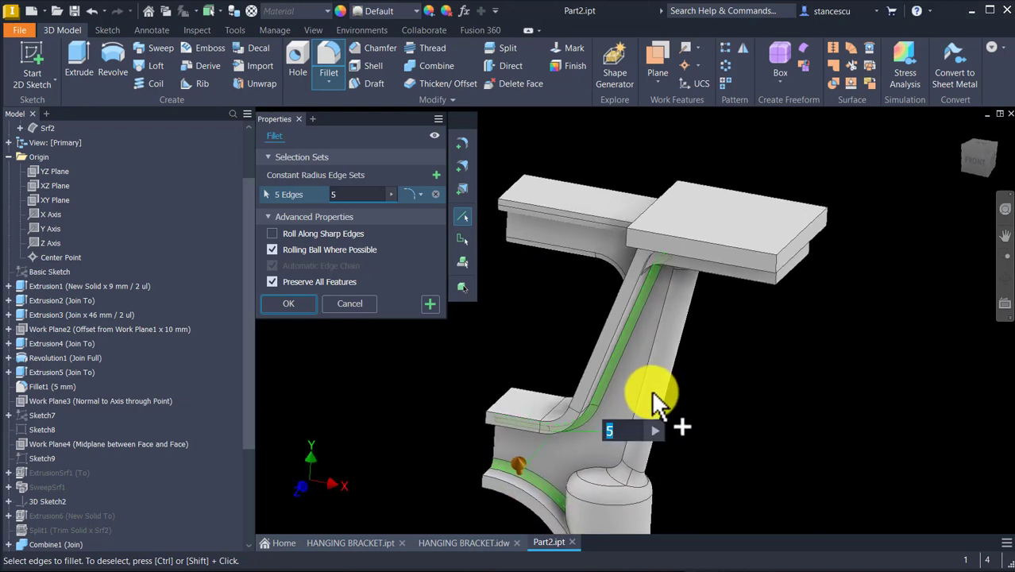
{"action": "left_click", "coordinate": [645, 400]}
{"action": "middle_click_drag", "start_coordinate": [792, 378], "coordinate": [687, 334], "text": "shift"}
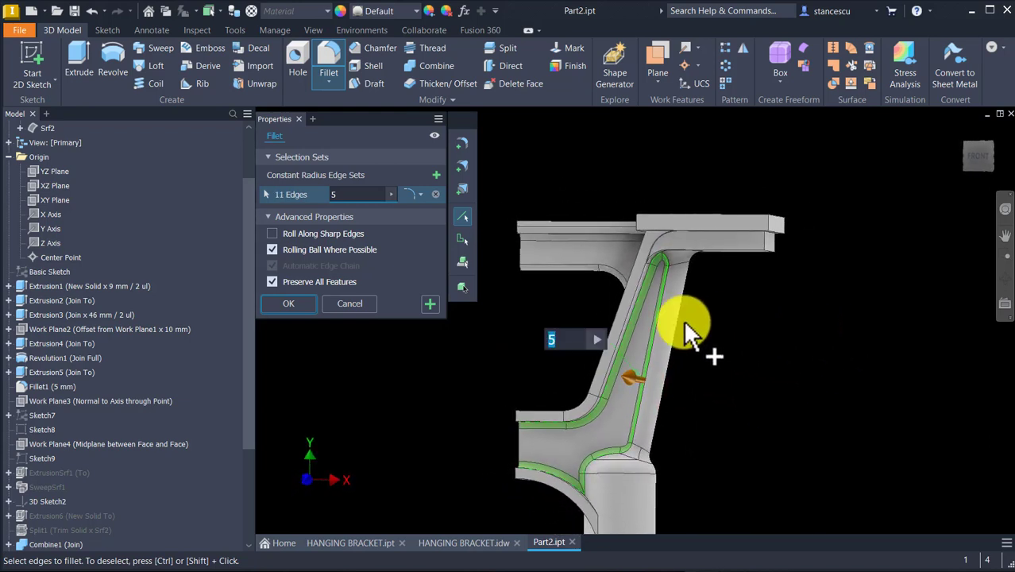
{"action": "left_click", "coordinate": [302, 302]}
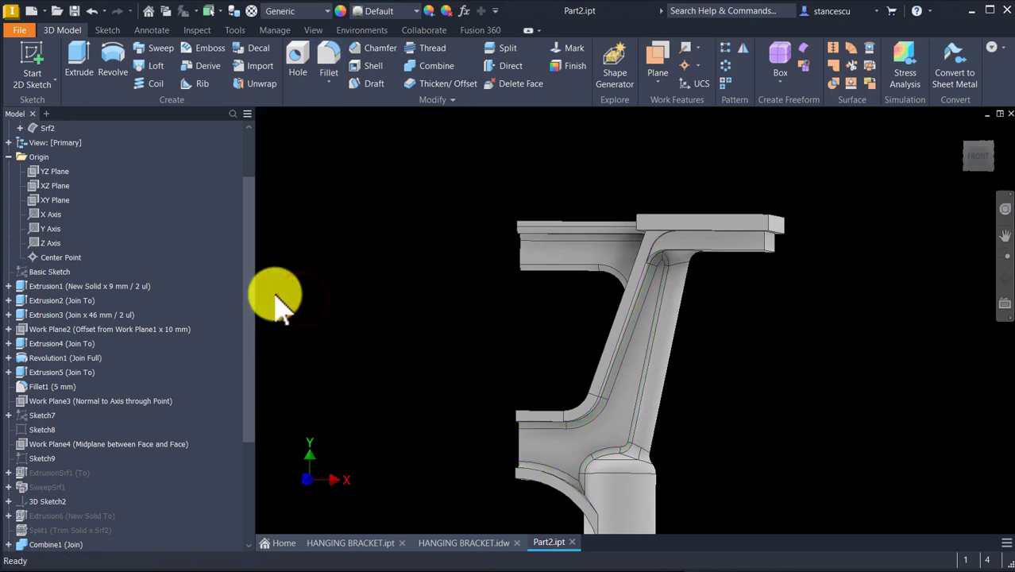
- Mirror the 5 mm web fillet, Fillet20, about the XY Plane, leaving the 10 mm Fillet19 out of the selection
{"action": "key", "text": "F6"}
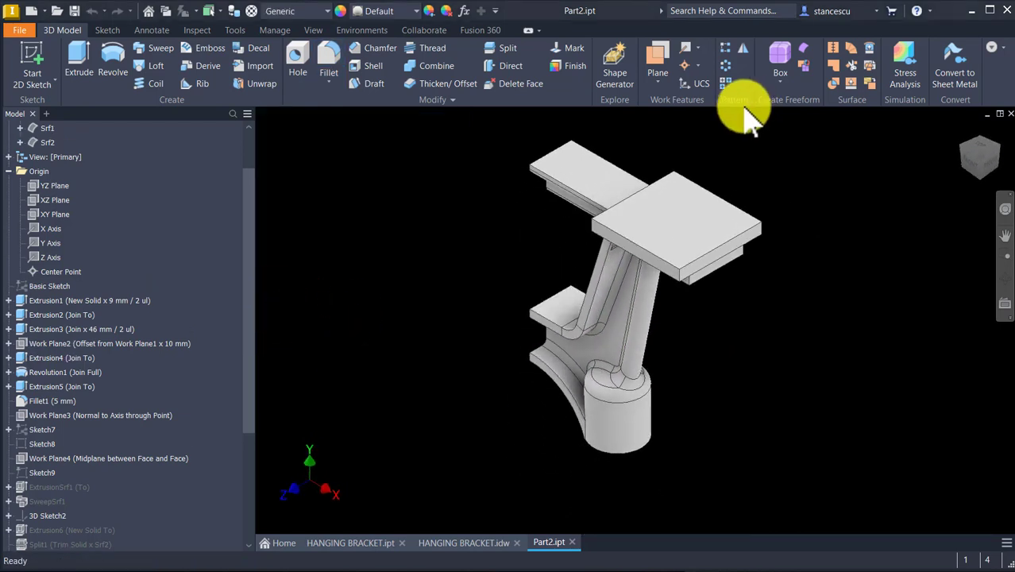
{"action": "left_click", "coordinate": [743, 51]}
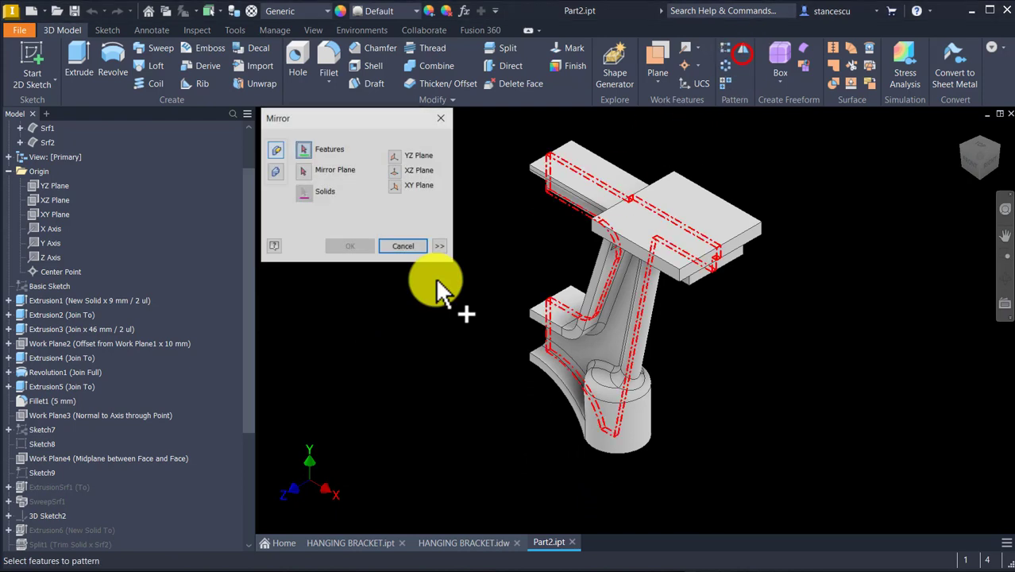
{"action": "scroll", "coordinate": [115, 437], "scroll_direction": "down", "scroll_amount": 4}
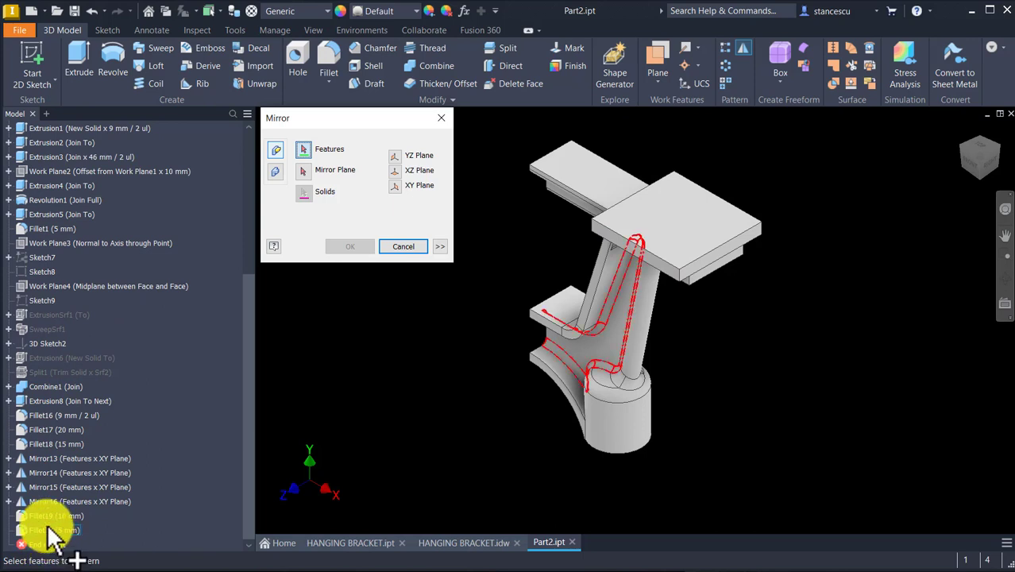
{"action": "left_click", "coordinate": [49, 531]}
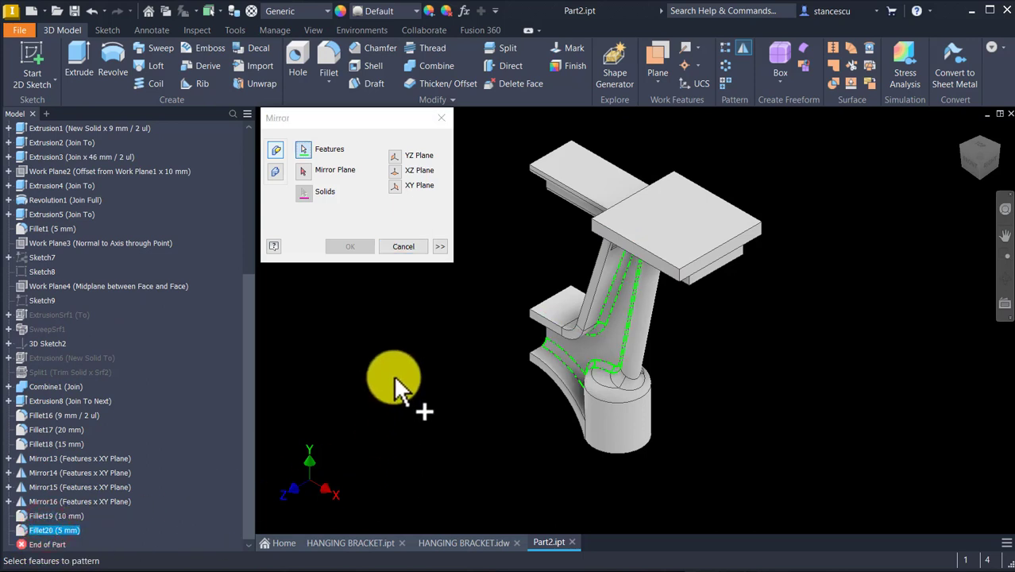
{"action": "left_click", "coordinate": [303, 170]}
{"action": "scroll", "coordinate": [173, 314], "scroll_direction": "up", "scroll_amount": 3}
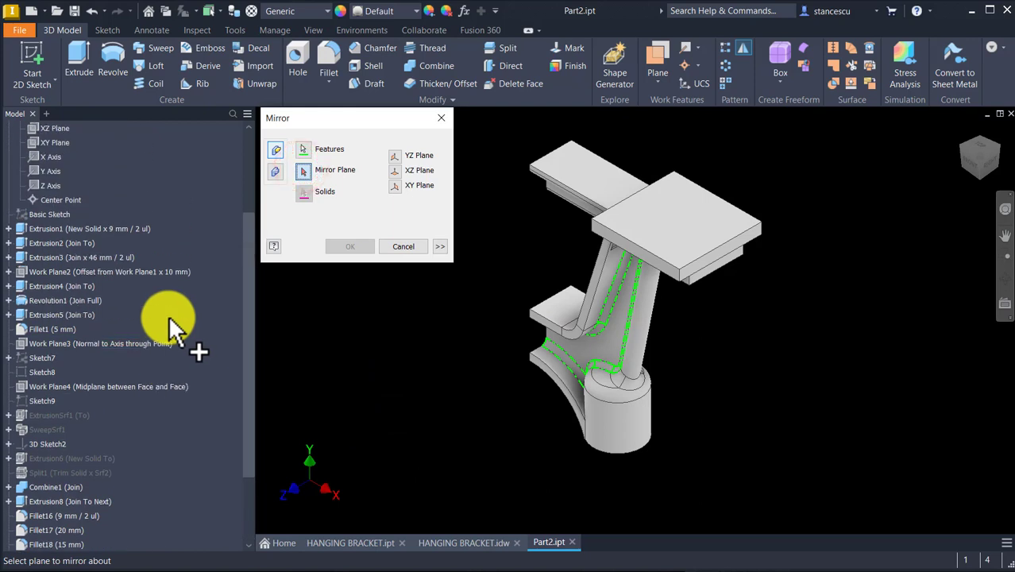
{"action": "scroll", "coordinate": [168, 320], "scroll_direction": "up", "scroll_amount": 3}
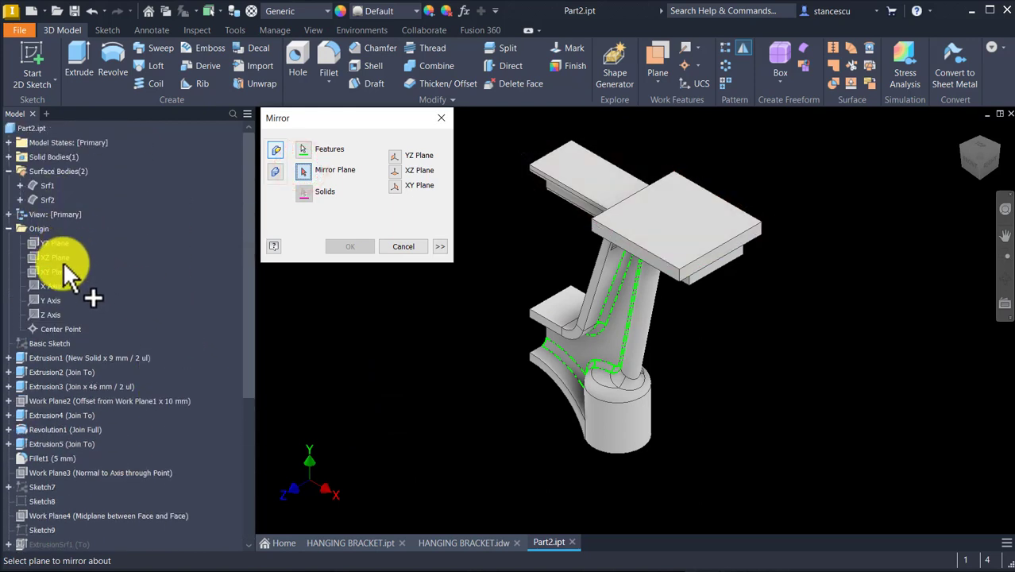
{"action": "left_click", "coordinate": [57, 272]}
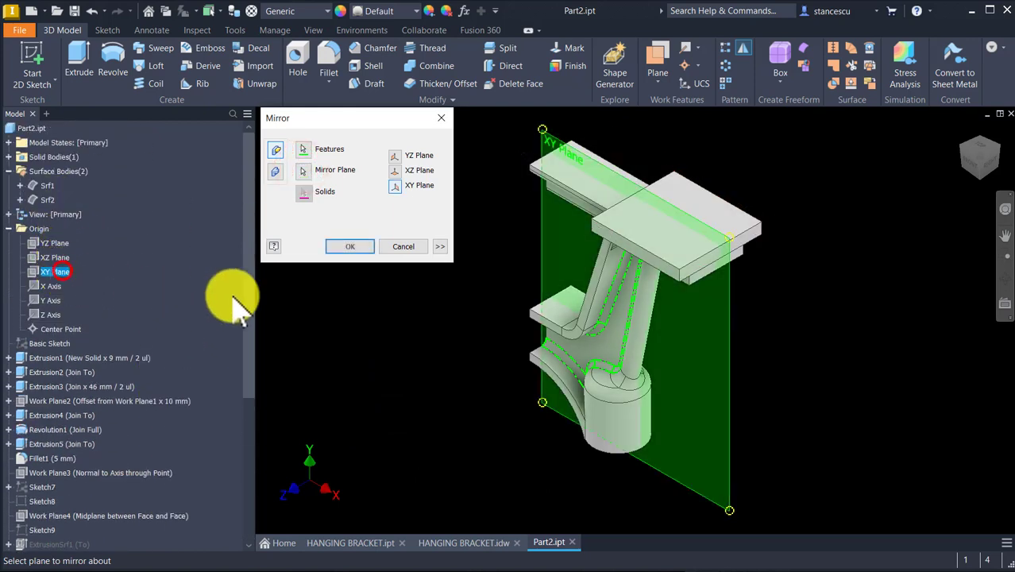
{"action": "left_click", "coordinate": [351, 246]}
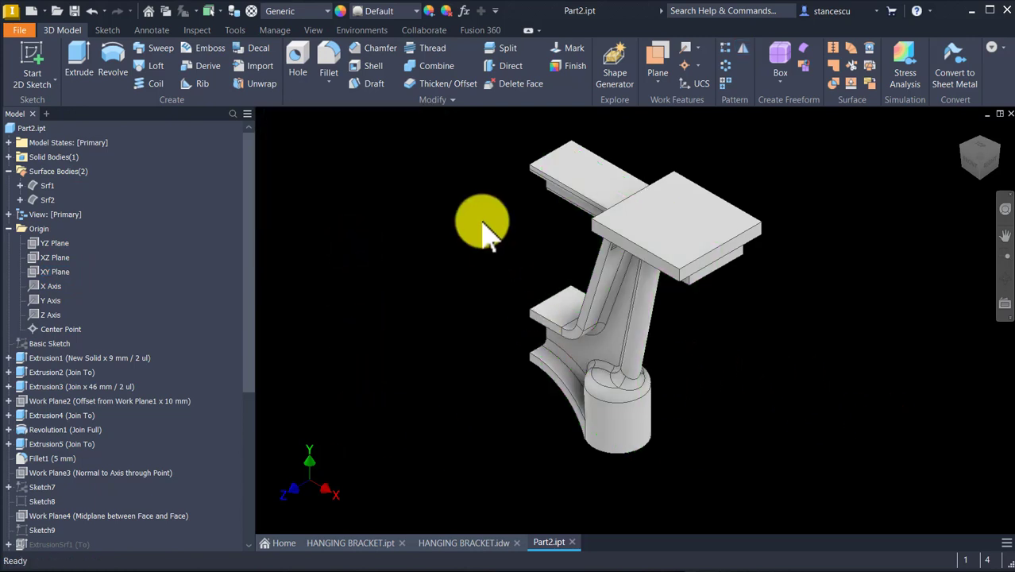
- Select the upper beam-to-plate junction edge and the upper plate's four vertical corner edges for a 5 mm fillet
{"action": "scroll", "coordinate": [488, 242], "scroll_direction": "up", "scroll_amount": 10}
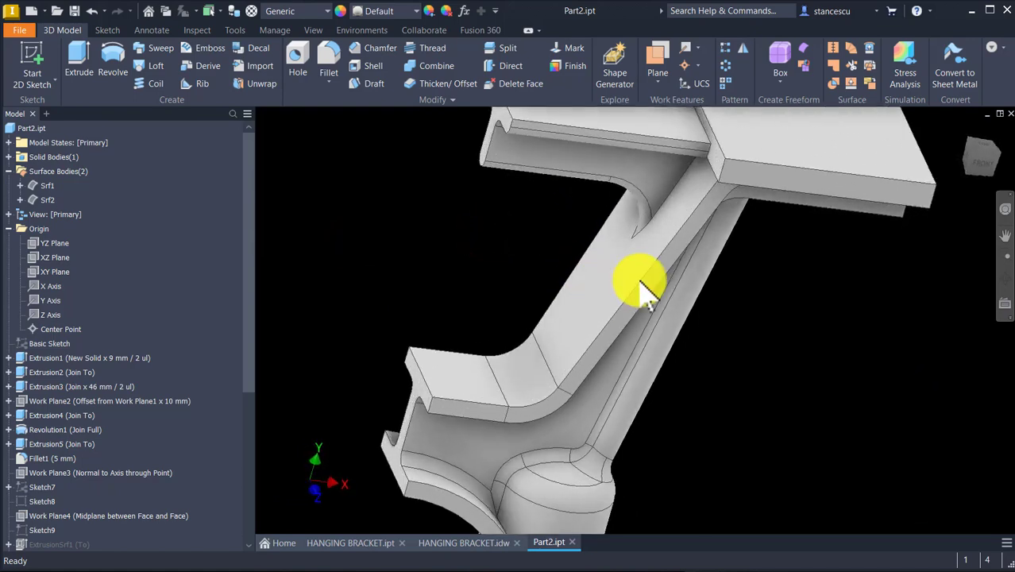
{"action": "left_click", "coordinate": [750, 234]}
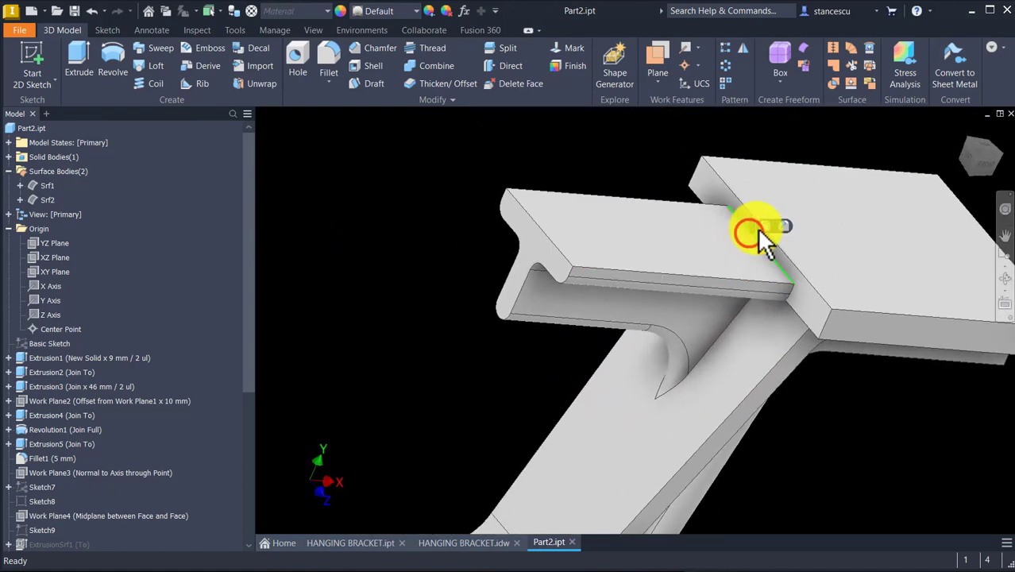
{"action": "left_click", "coordinate": [767, 229]}
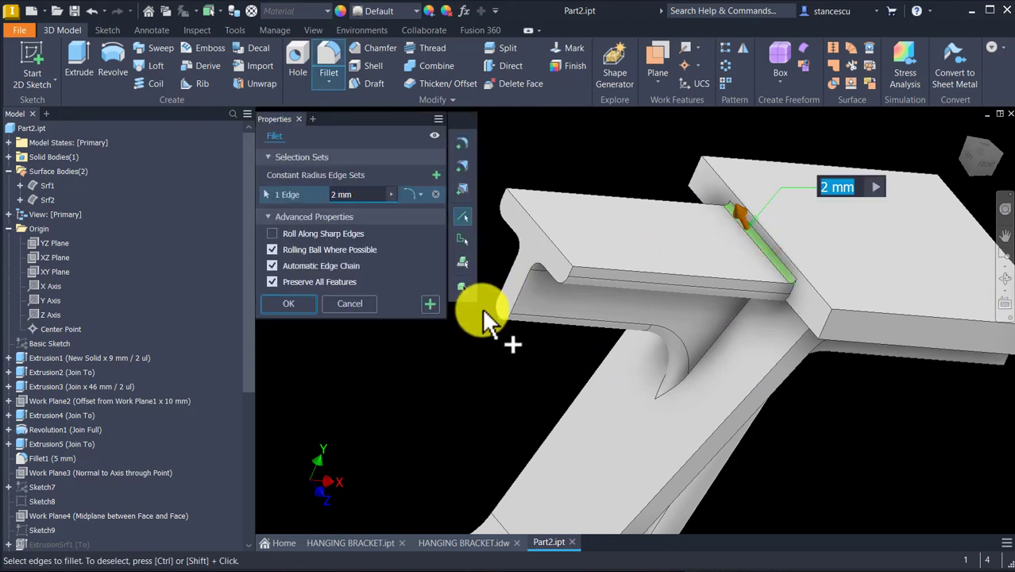
{"action": "middle_click_drag", "start_coordinate": [481, 306], "coordinate": [766, 346], "text": "shift"}
{"action": "left_click", "coordinate": [764, 340]}
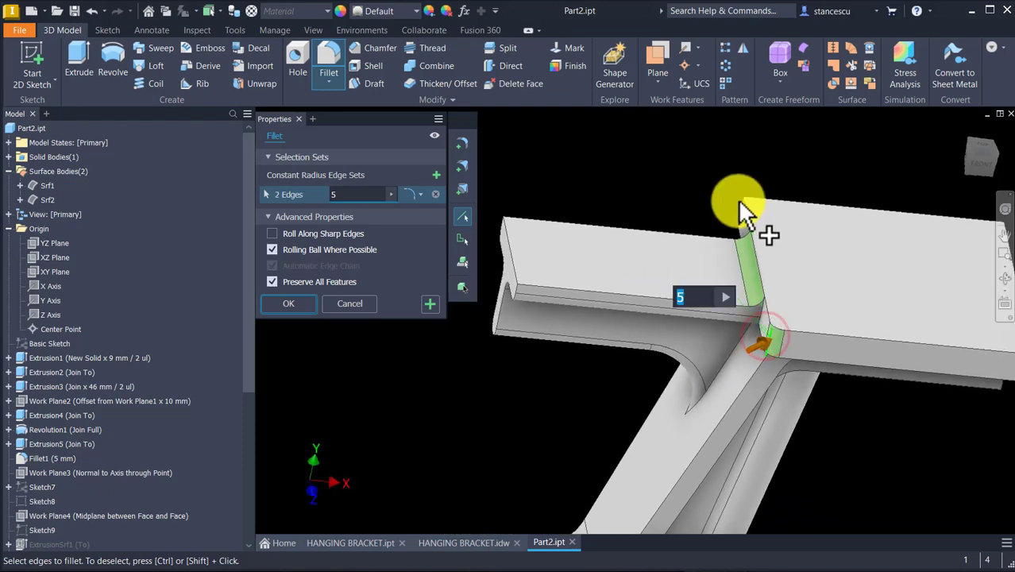
{"action": "left_click", "coordinate": [738, 205]}
{"action": "middle_click_drag", "start_coordinate": [739, 204], "coordinate": [844, 230], "text": "shift"}
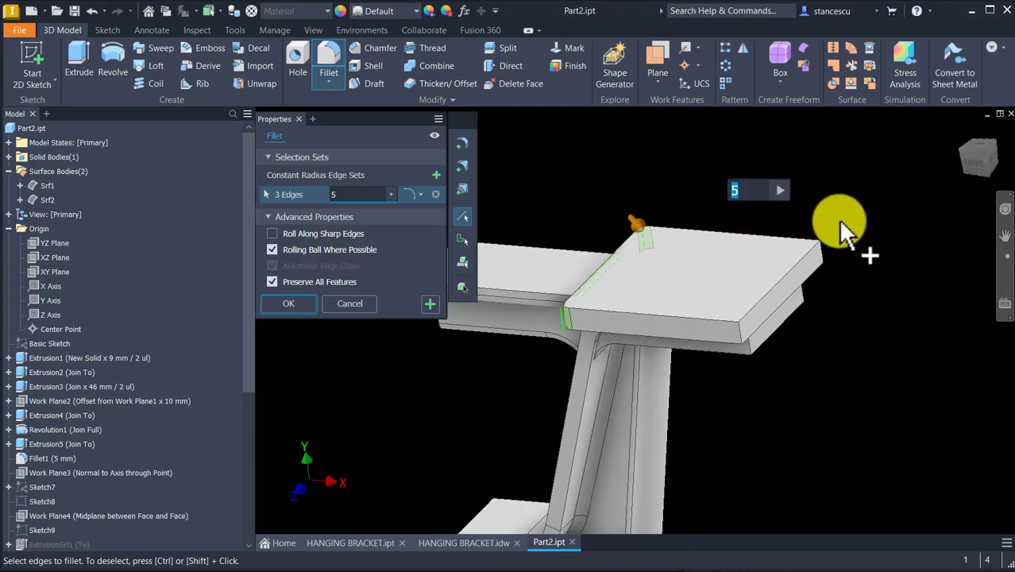
{"action": "left_click", "coordinate": [825, 254]}
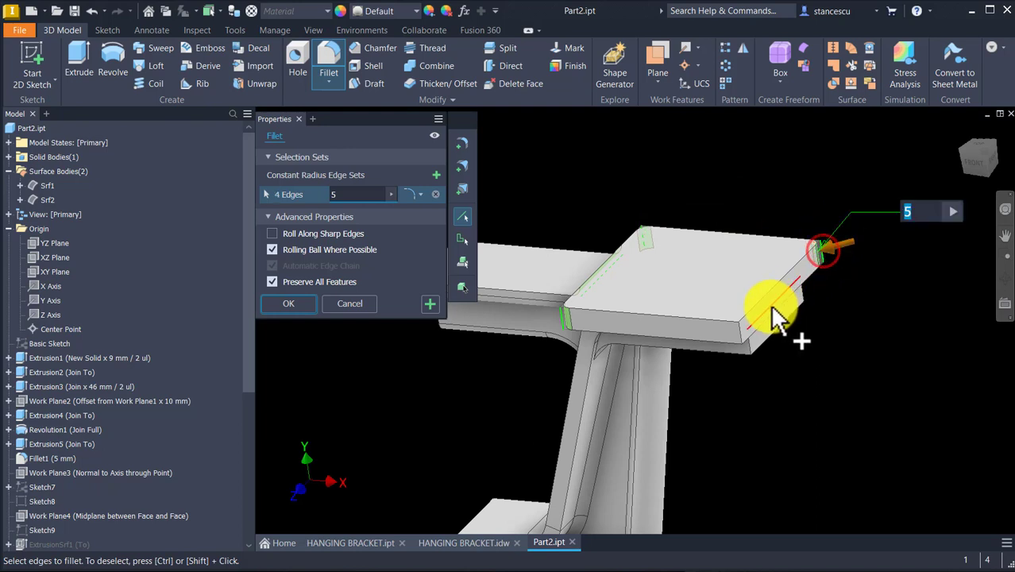
{"action": "left_click", "coordinate": [736, 338]}
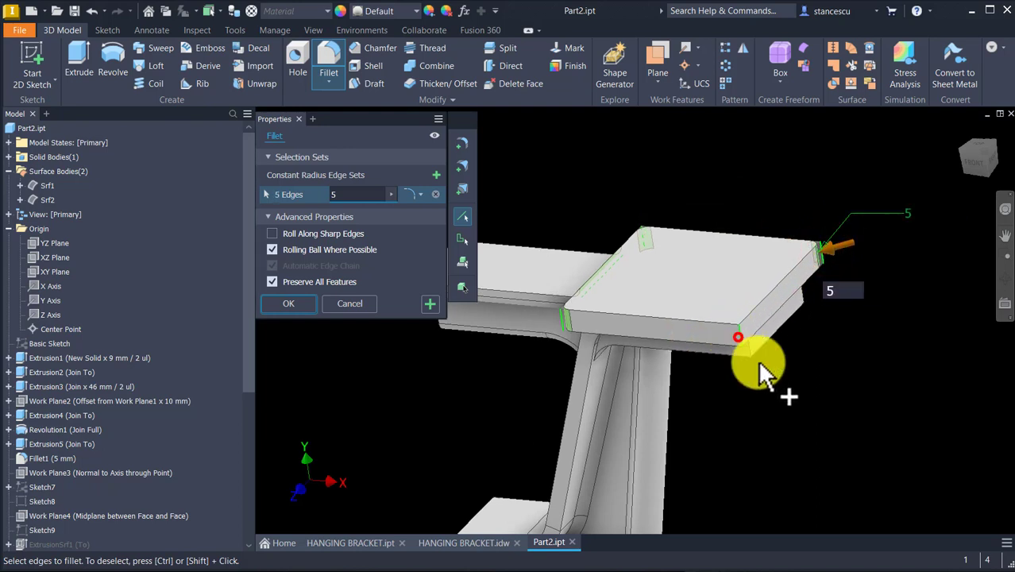
- Add the two outer vertical corners of the pad beneath the upper plate to the 5 mm fillet and apply it
{"action": "middle_click_drag", "start_coordinate": [768, 383], "coordinate": [734, 290], "text": "shift"}
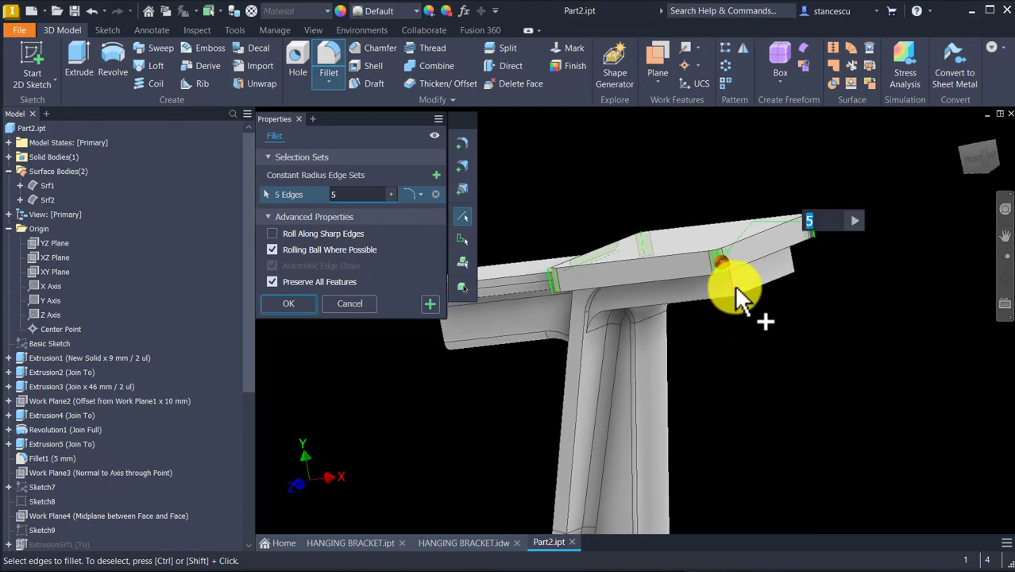
{"action": "left_click", "coordinate": [735, 286]}
{"action": "left_click", "coordinate": [794, 267]}
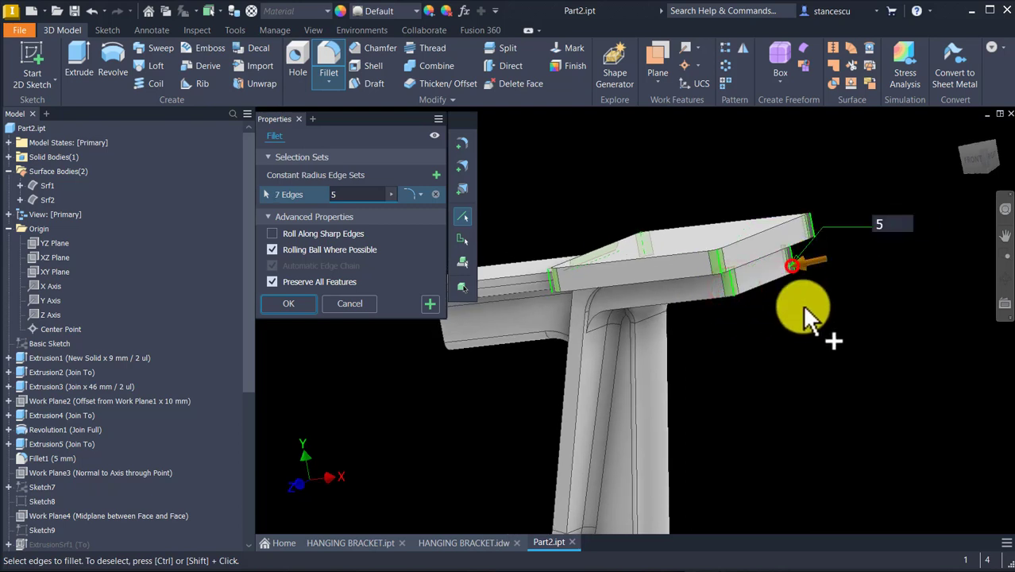
{"action": "middle_click_drag", "start_coordinate": [802, 305], "coordinate": [764, 343], "text": "shift"}
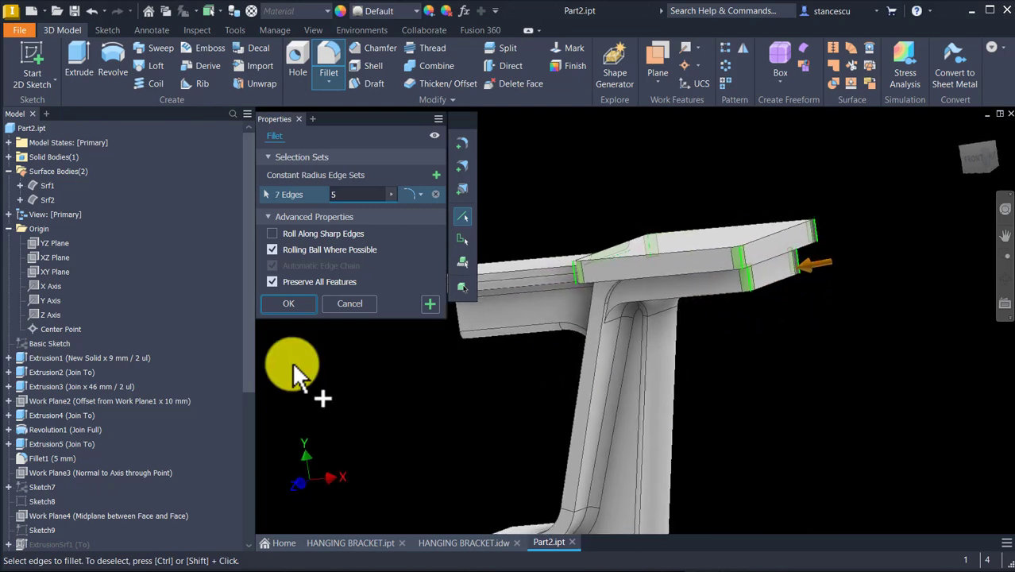
{"action": "left_click", "coordinate": [429, 304]}
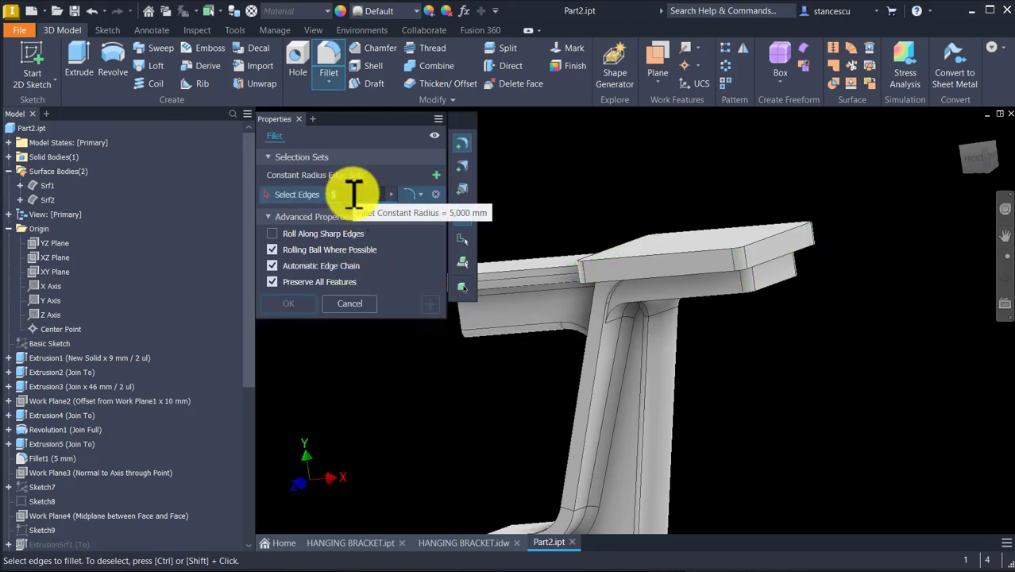
- Fillet the lower perimeter edges of the upper plate and of the pad beneath it with a 3 mm radius
{"action": "middle_click_drag", "start_coordinate": [712, 389], "coordinate": [839, 256], "text": "shift"}
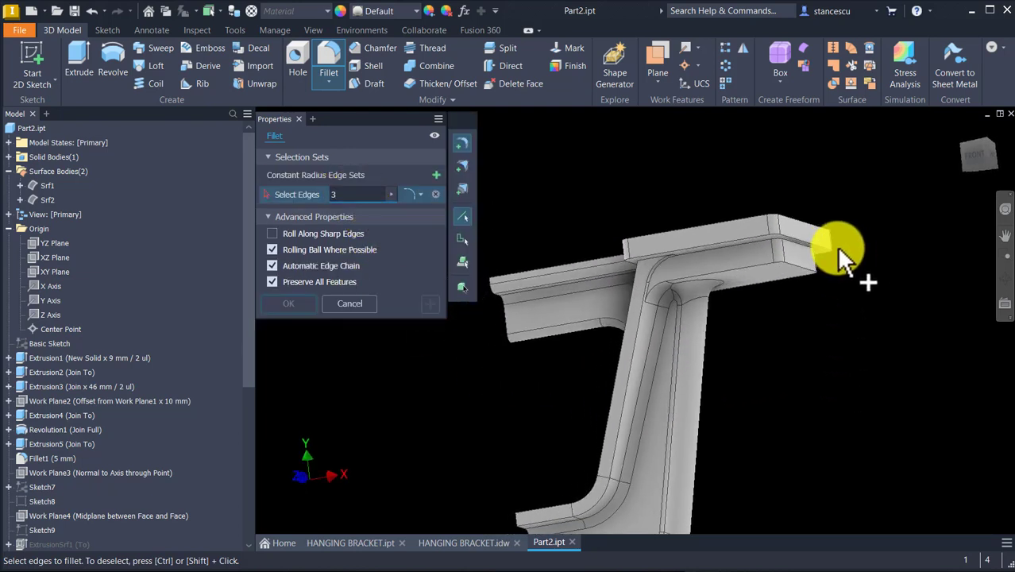
{"action": "left_click", "coordinate": [826, 247]}
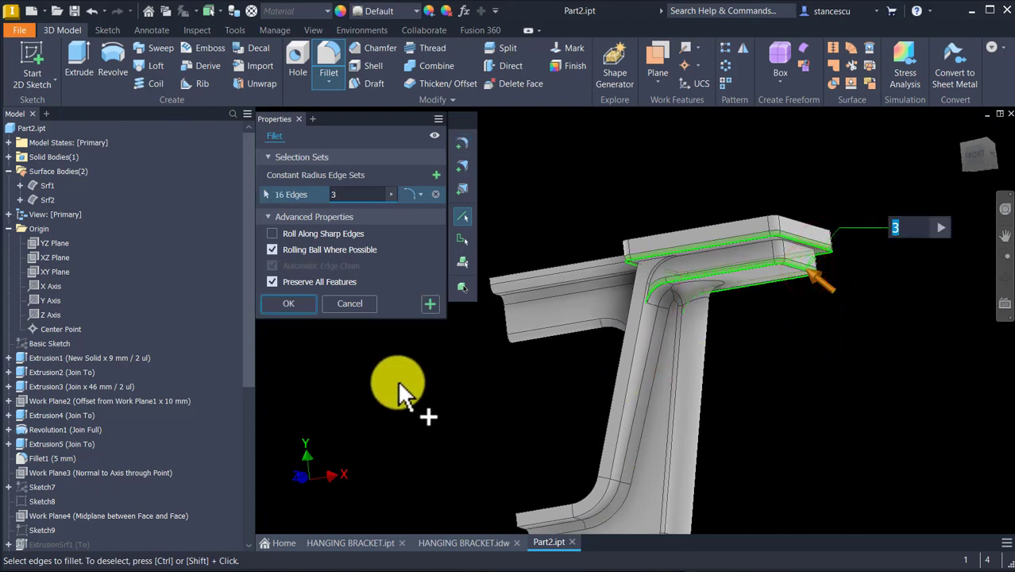
{"action": "left_click", "coordinate": [284, 305]}
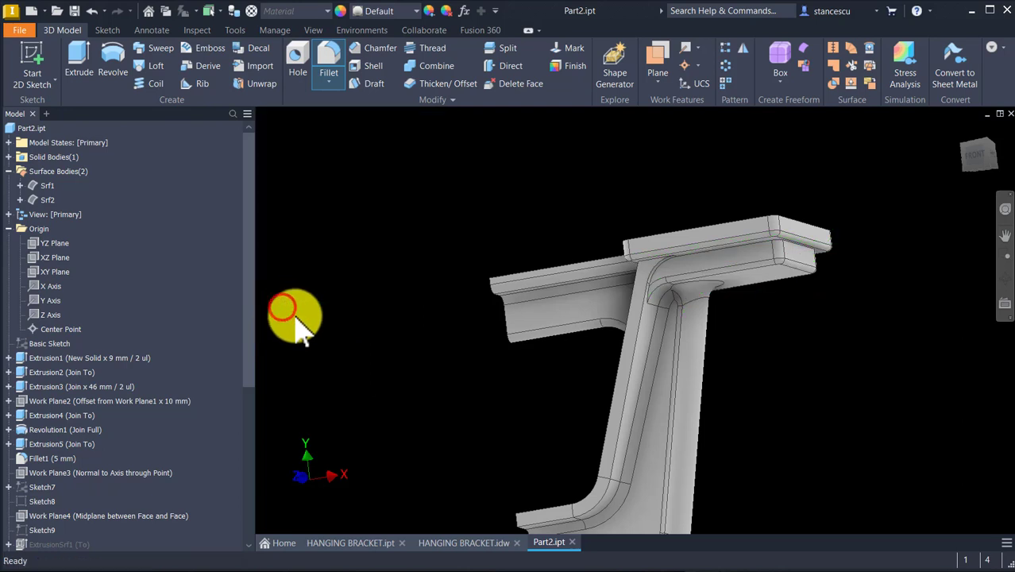
- Fillet both parts of the cylinder's bottom rim with a 3 mm radius
{"action": "middle_click_drag", "start_coordinate": [362, 344], "coordinate": [789, 346], "text": "shift"}
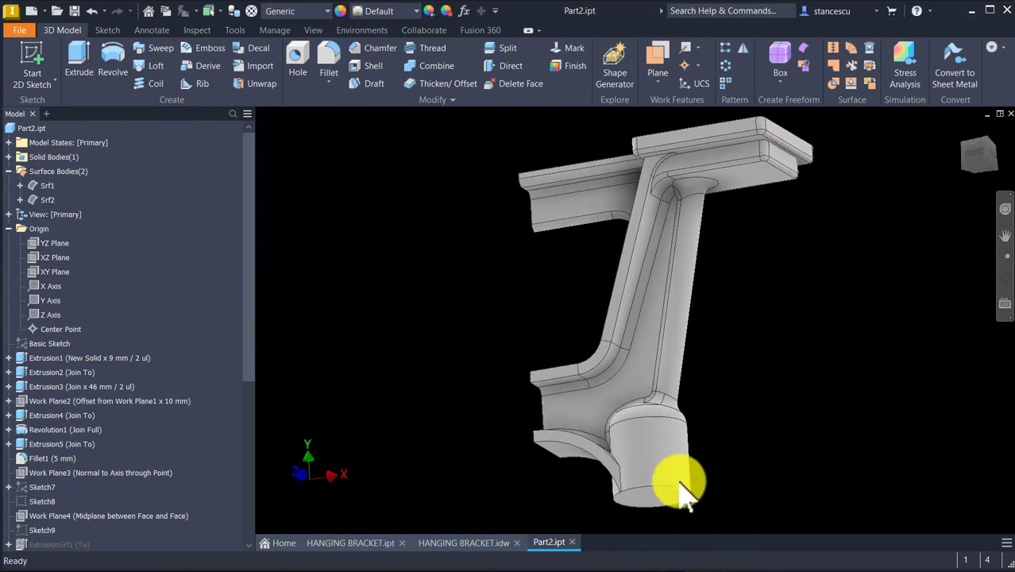
{"action": "scroll", "coordinate": [666, 487], "scroll_direction": "up", "scroll_amount": 1}
{"action": "middle_click_drag", "start_coordinate": [666, 487], "coordinate": [712, 453], "text": "shift"}
{"action": "scroll", "coordinate": [708, 464], "scroll_direction": "up", "scroll_amount": 2}
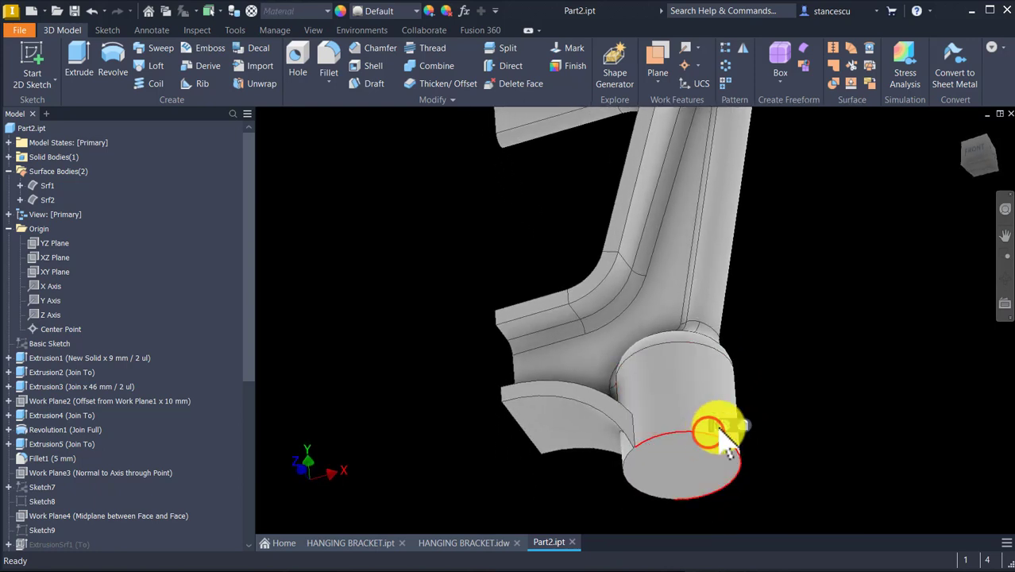
{"action": "left_click", "coordinate": [725, 421]}
{"action": "key", "text": "f"}
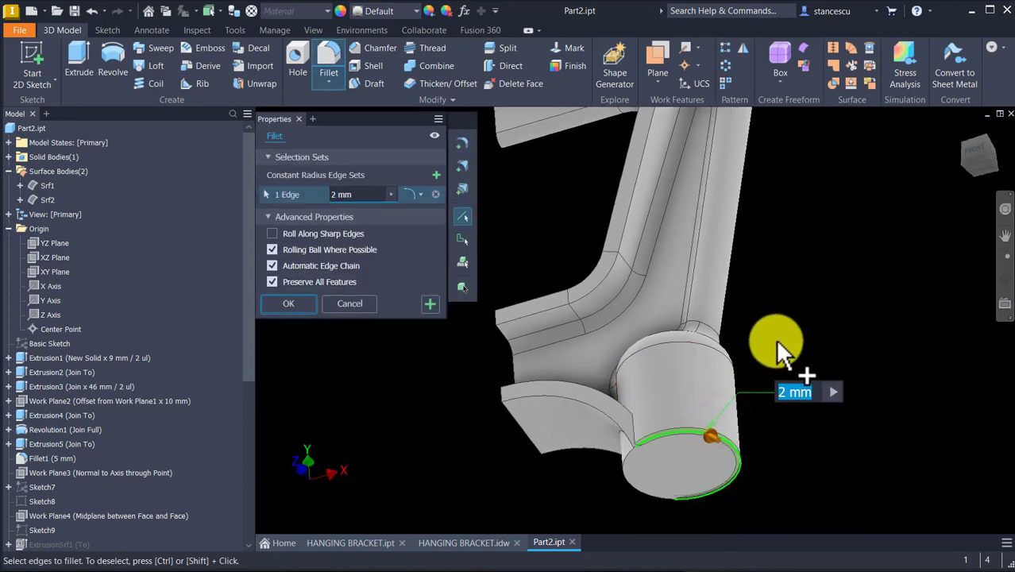
{"action": "type", "text": "2"}
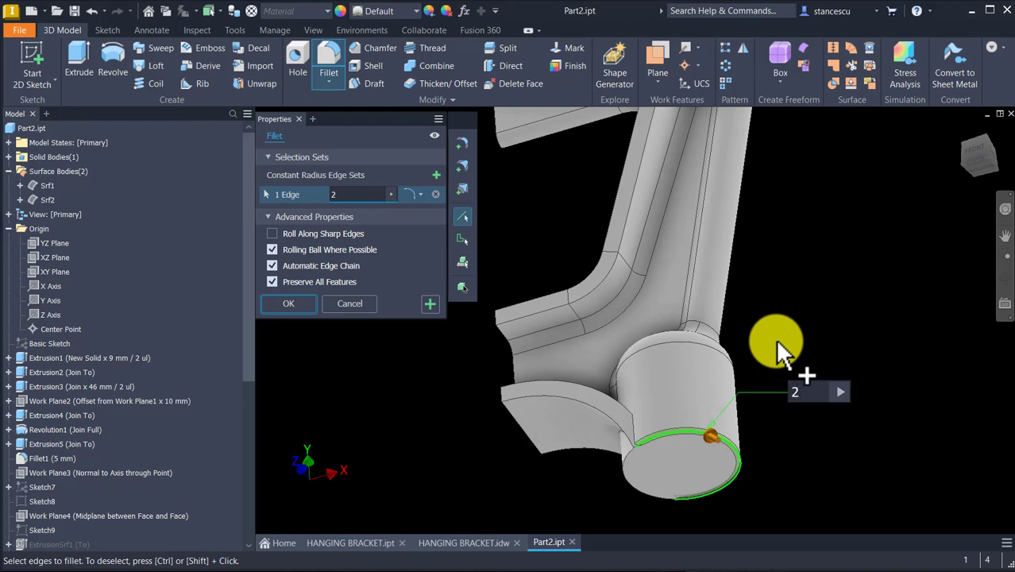
{"action": "key", "text": "BackSpace"}
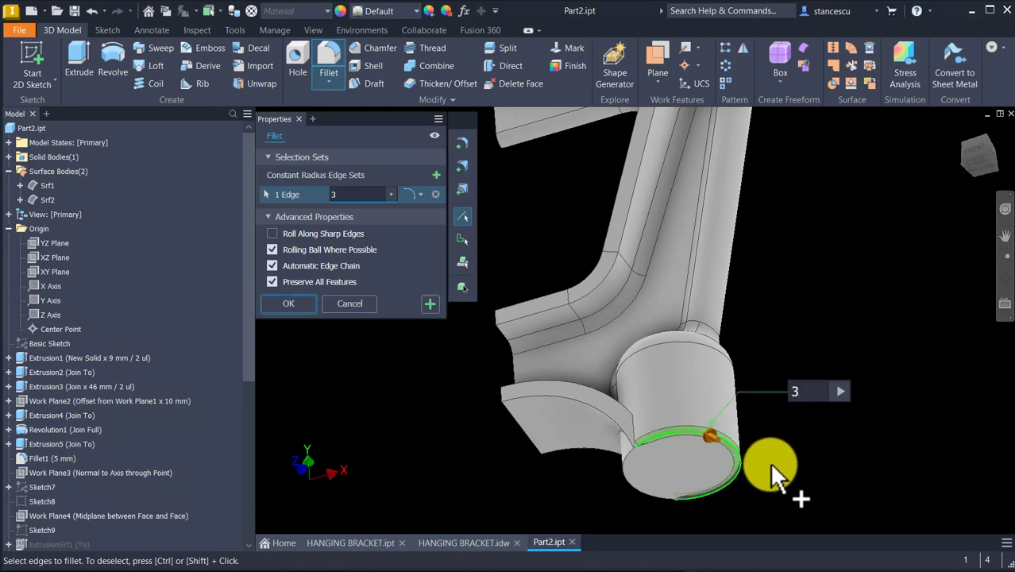
{"action": "middle_click_drag", "start_coordinate": [645, 499], "coordinate": [712, 502], "text": "shift"}
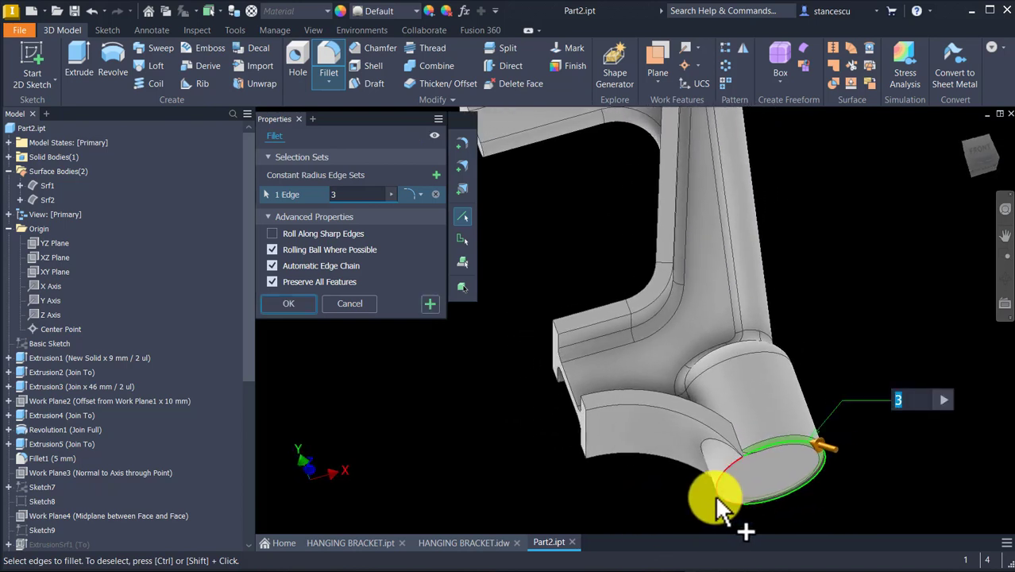
{"action": "left_click", "coordinate": [717, 502]}
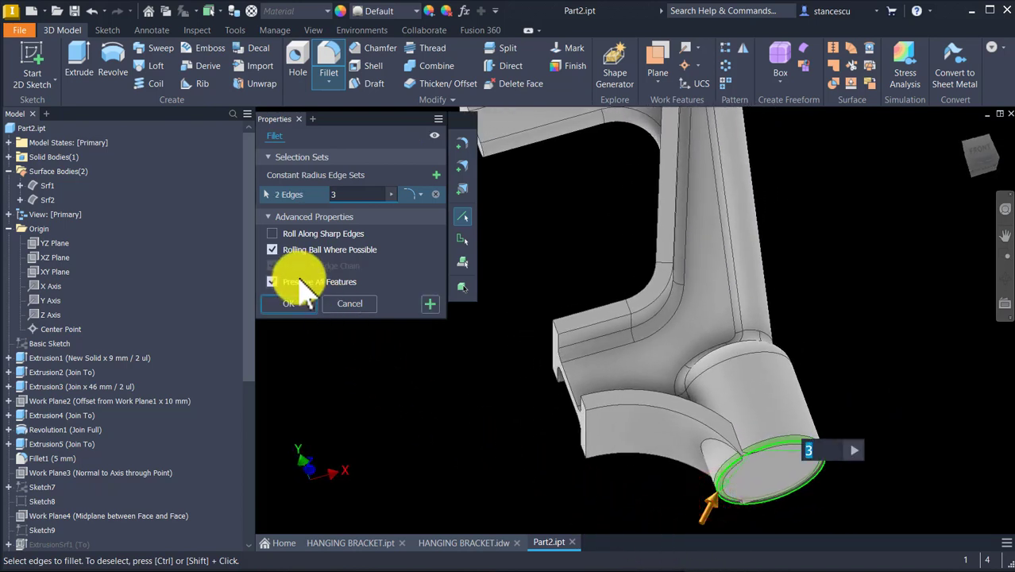
{"action": "left_click", "coordinate": [302, 306]}
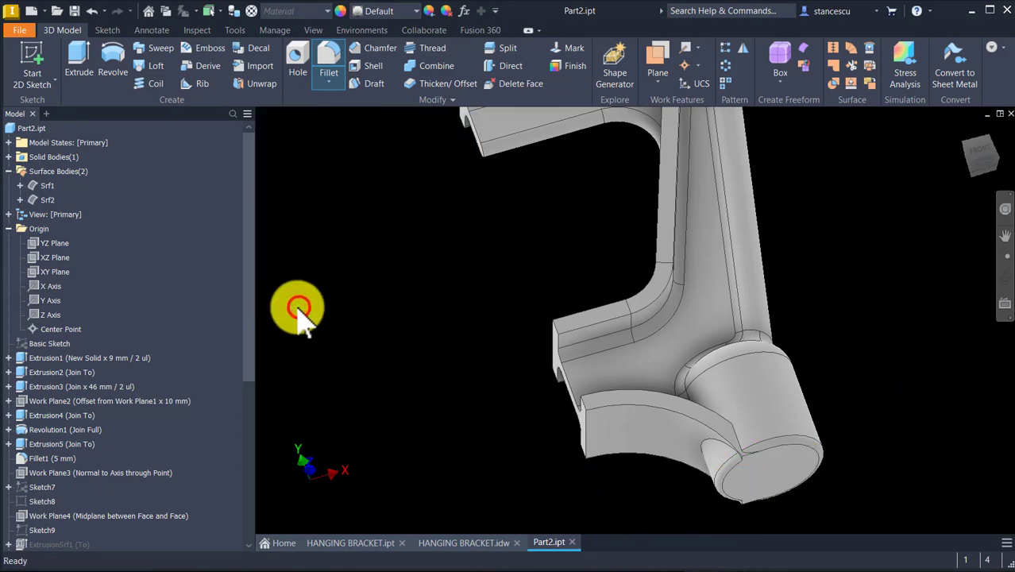
- Start a feature mirror and select all the part's solid features and fillets, including Extrusion2, Extrusion4 and Revolution1
{"action": "key", "text": "F6"}
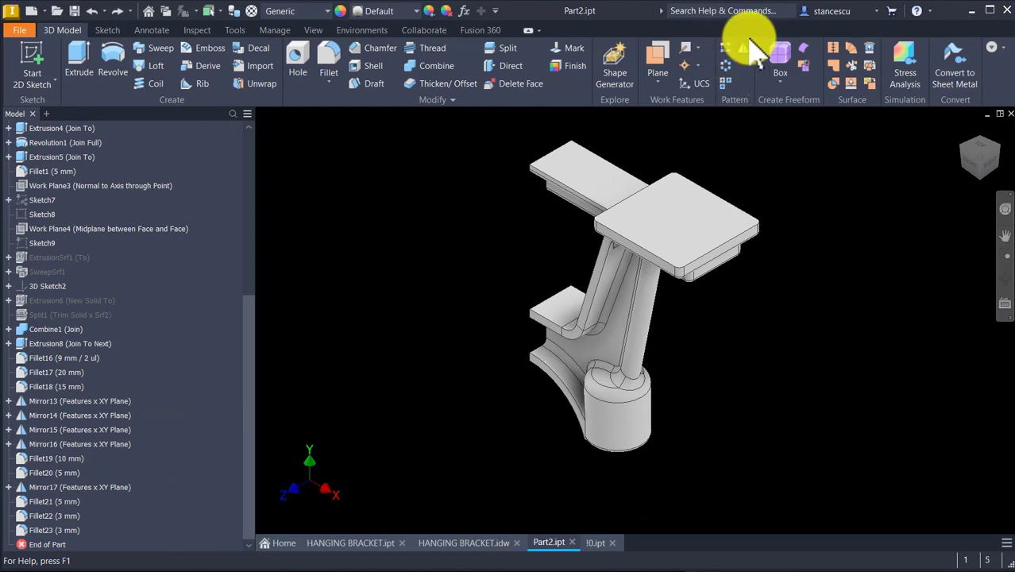
{"action": "left_click", "coordinate": [745, 50]}
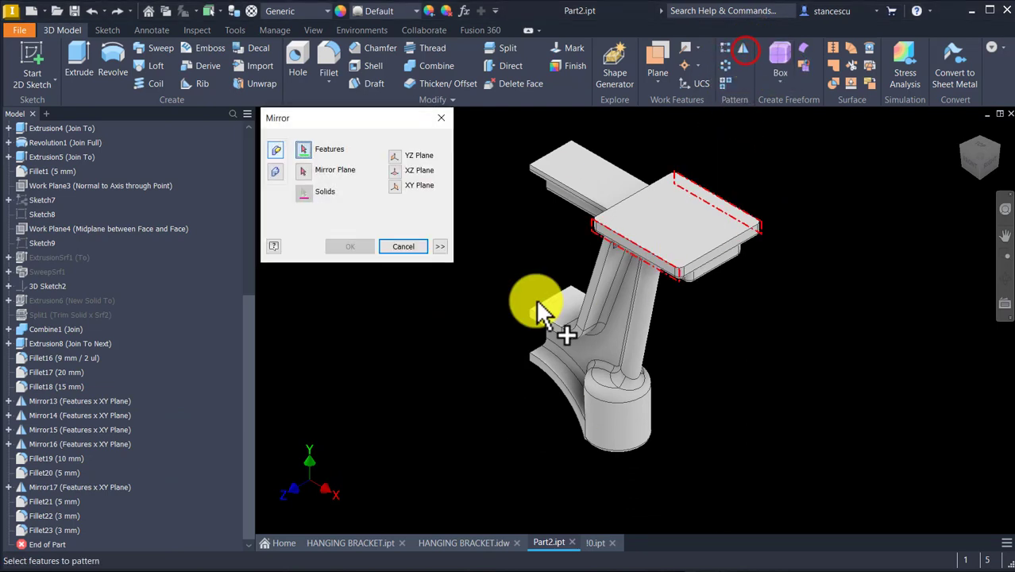
{"action": "left_click", "coordinate": [72, 329]}
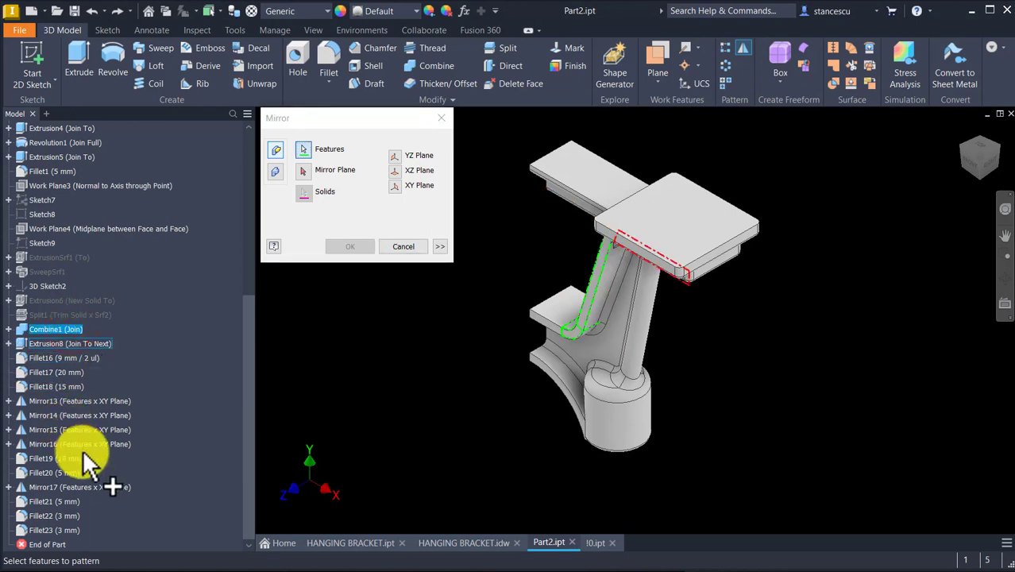
{"action": "left_click", "coordinate": [72, 529], "text": "shift"}
{"action": "scroll", "coordinate": [56, 167], "scroll_direction": "up", "scroll_amount": 1}
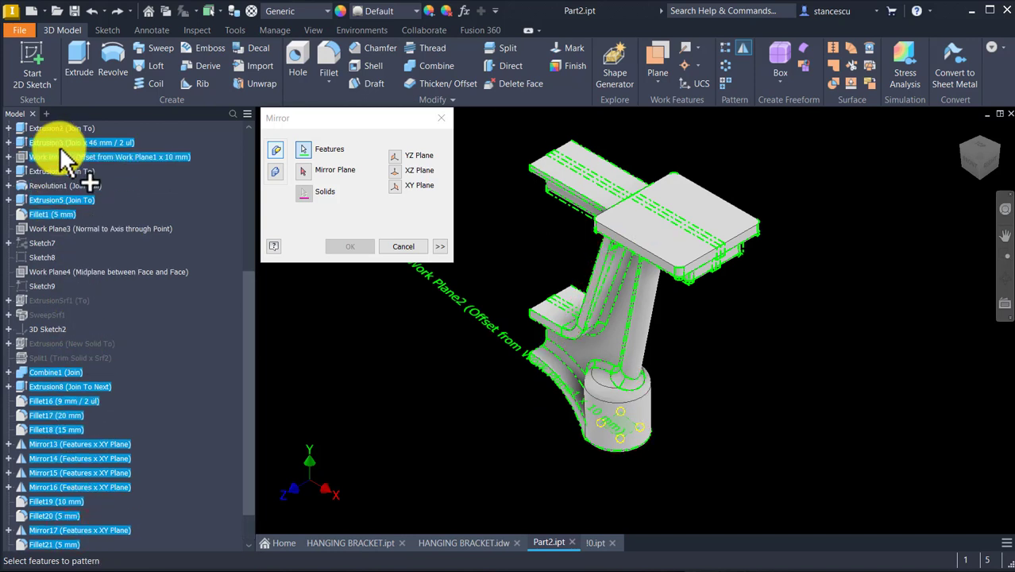
{"action": "scroll", "coordinate": [63, 206], "scroll_direction": "up", "scroll_amount": 1}
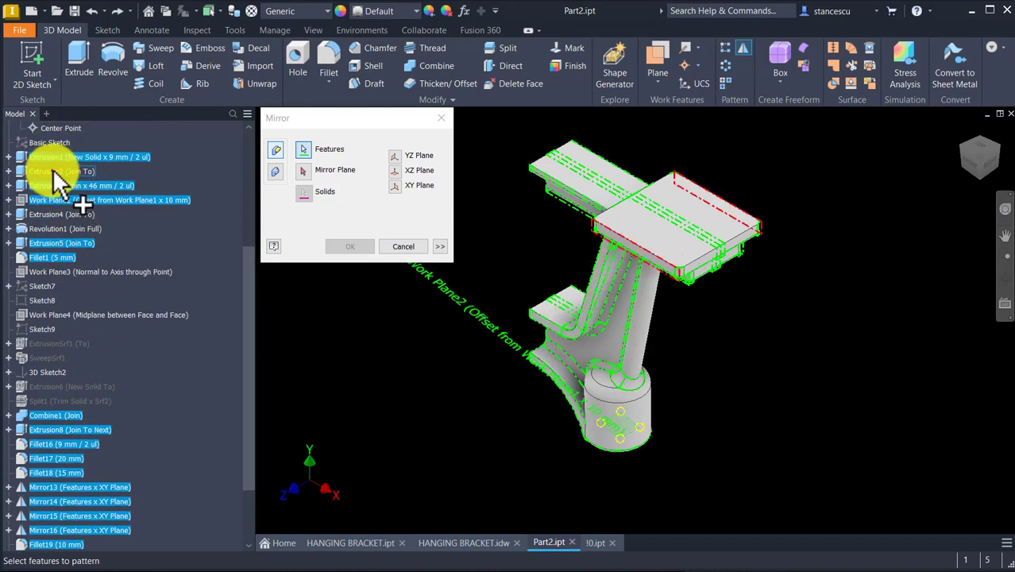
{"action": "left_click", "coordinate": [53, 172]}
{"action": "left_click", "coordinate": [55, 216]}
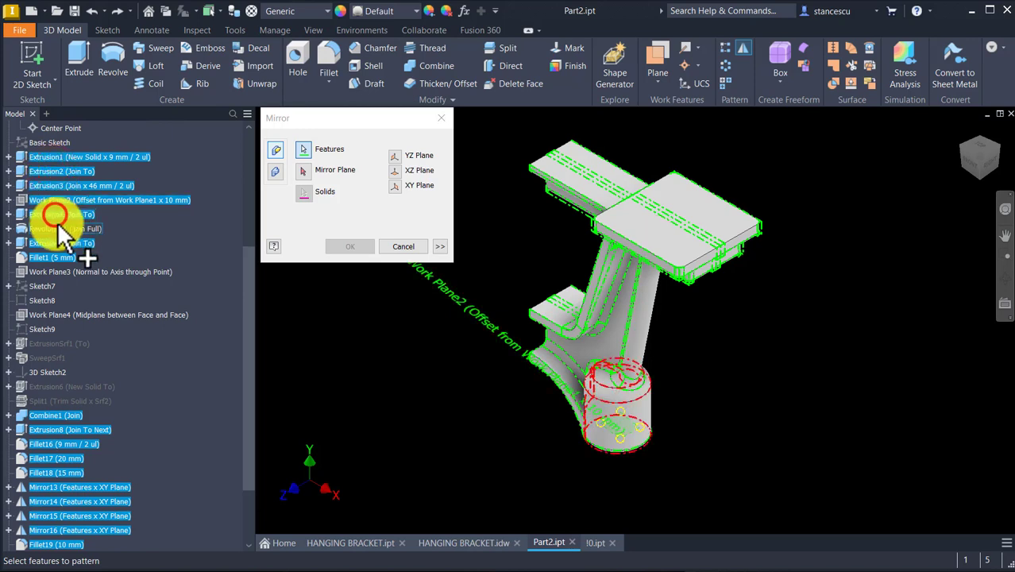
{"action": "left_click", "coordinate": [57, 222]}
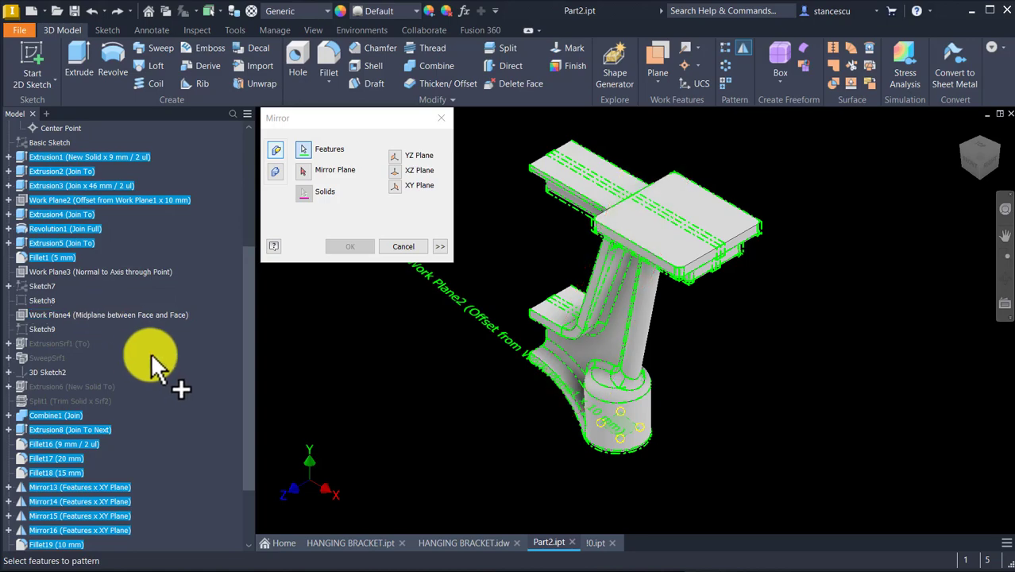
- Mirror the selected features about the flat end face of the upper beam to complete the full bracket
{"action": "left_click", "coordinate": [302, 173]}
{"action": "scroll", "coordinate": [426, 324], "scroll_direction": "up", "scroll_amount": 8}
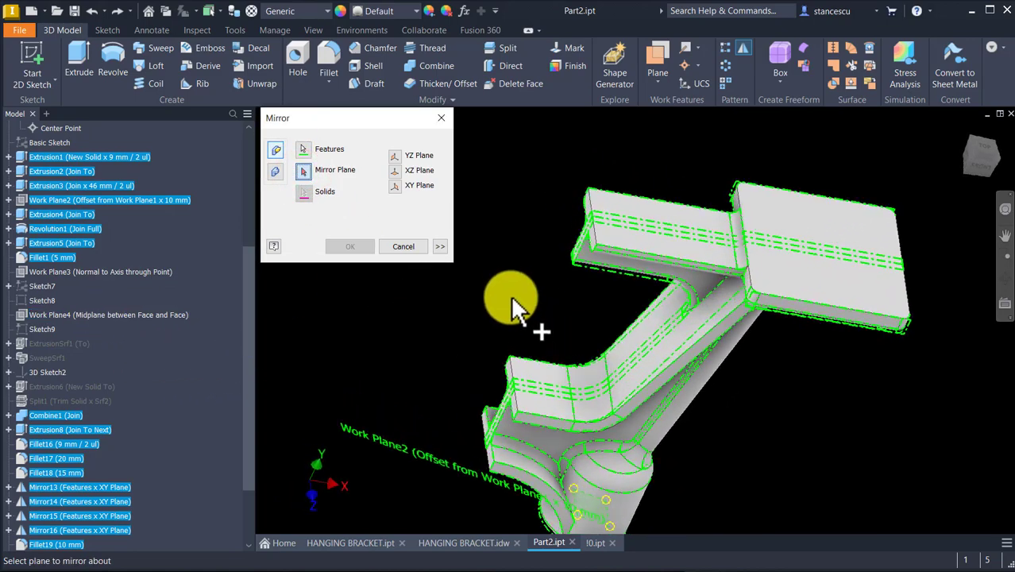
{"action": "scroll", "coordinate": [588, 286], "scroll_direction": "up", "scroll_amount": 2}
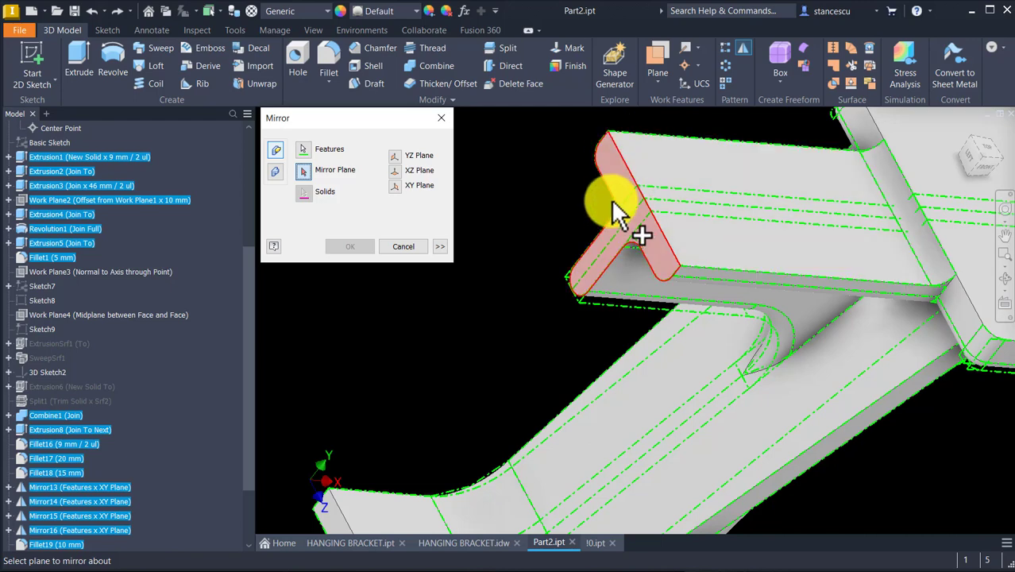
{"action": "left_click", "coordinate": [605, 175]}
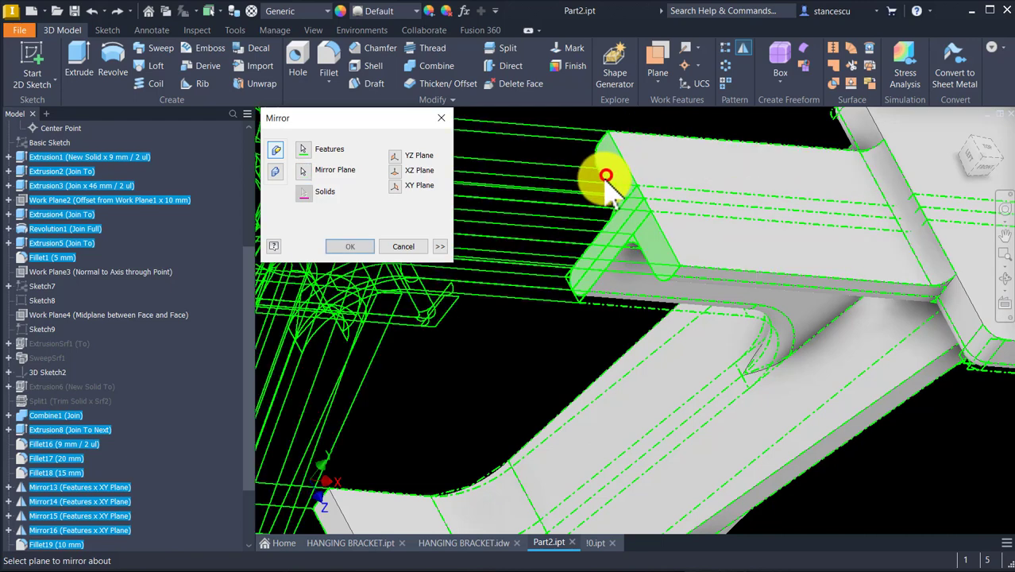
{"action": "left_click", "coordinate": [349, 246]}
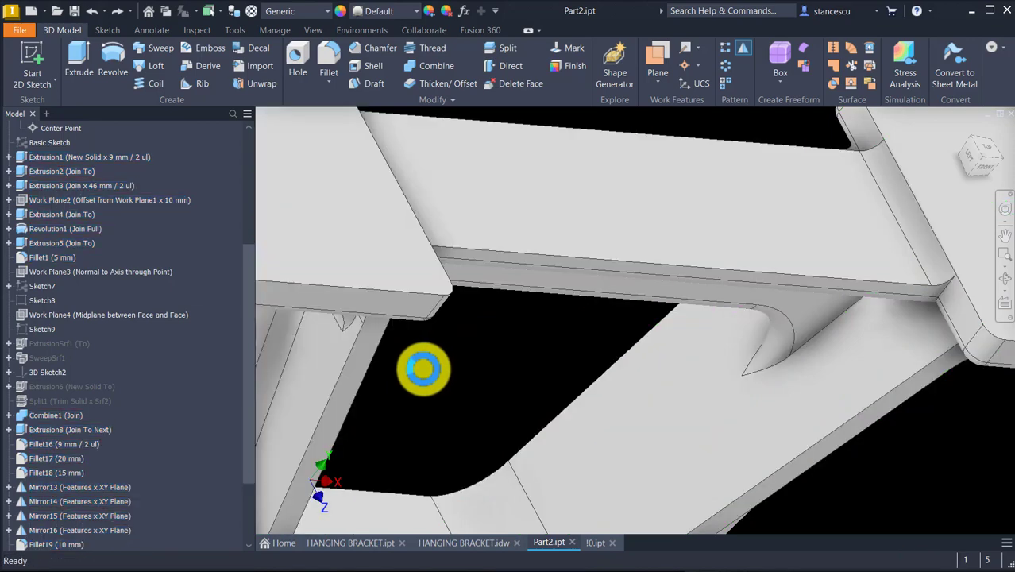
{"action": "key", "text": "F6"}
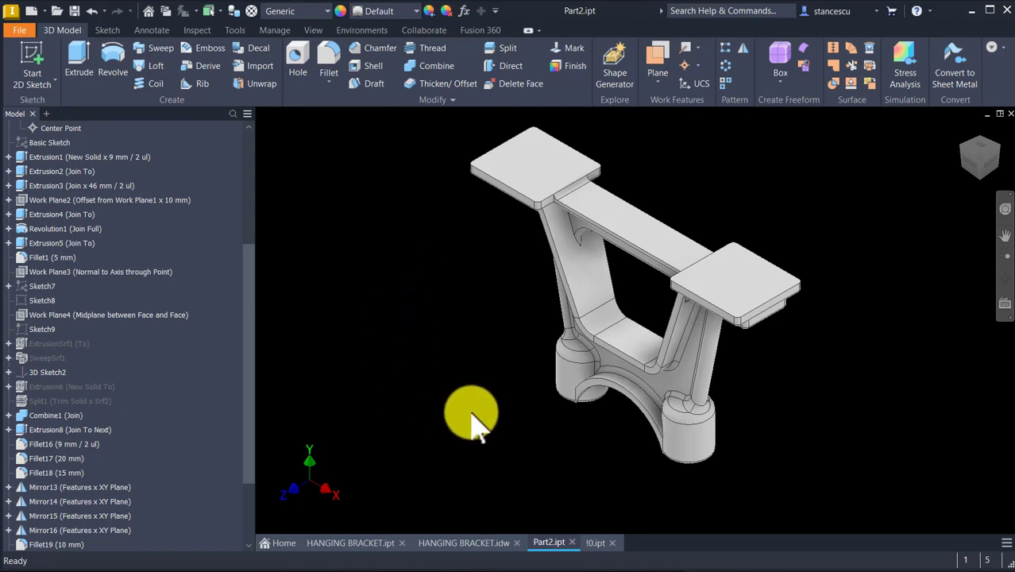
{"action": "middle_click_drag", "start_coordinate": [468, 413], "coordinate": [633, 388], "text": "shift"}
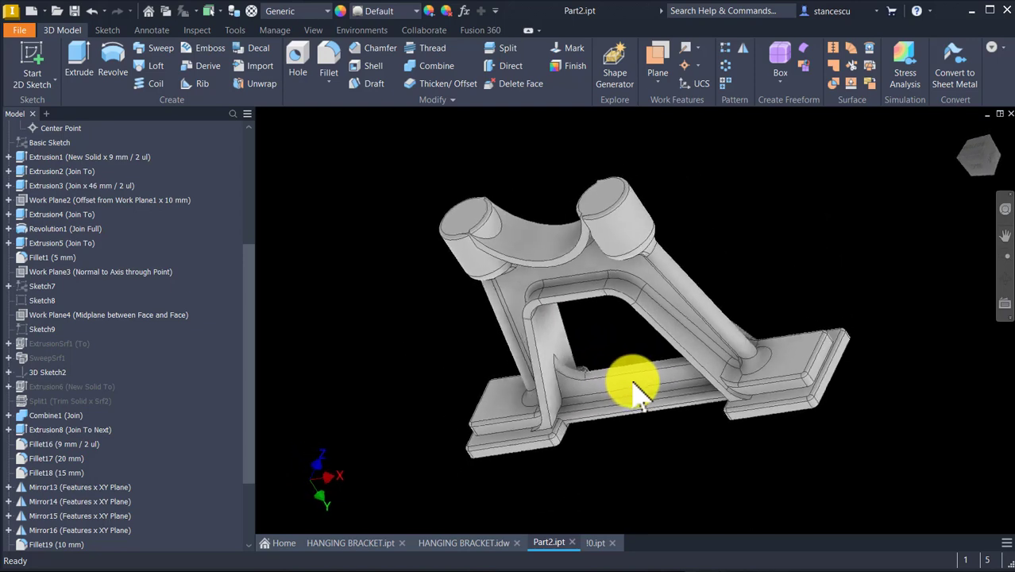
- Examine the finished HANGING BRACKET.ipt model, especially its central boss and bore, and compare it with Part2.ipt in isometric view
{"action": "key", "text": "F6"}
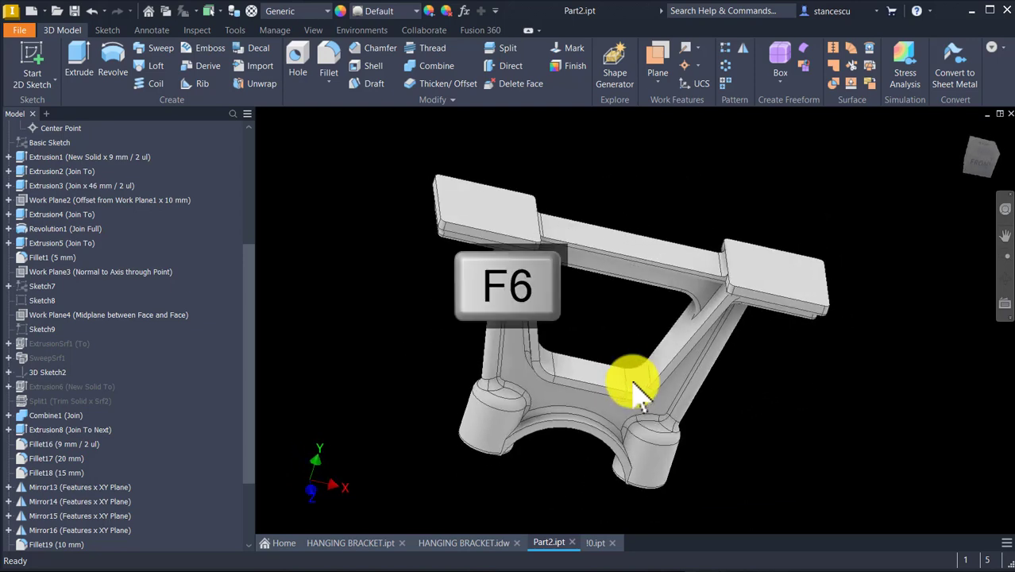
{"action": "left_click", "coordinate": [354, 540]}
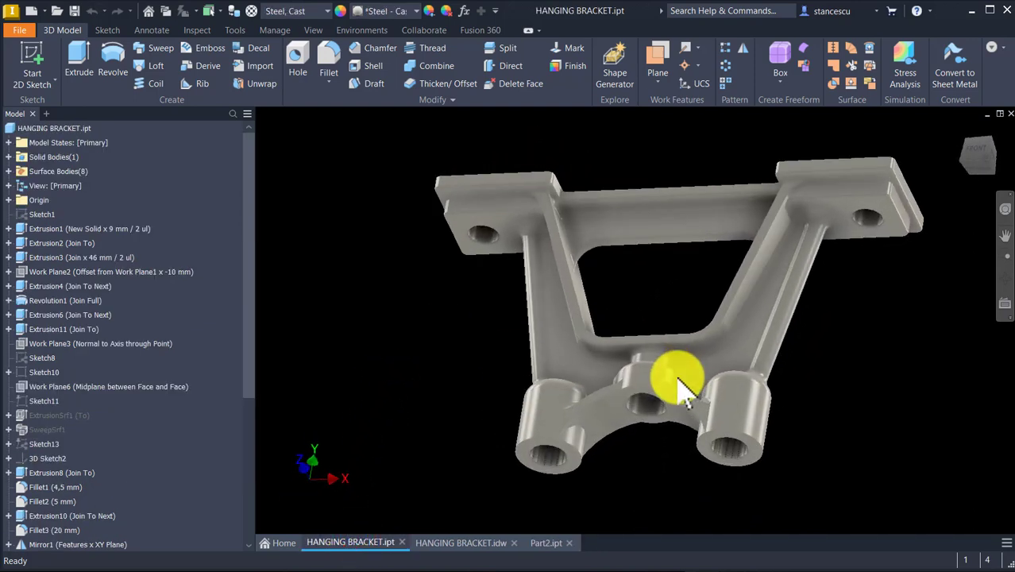
{"action": "scroll", "coordinate": [677, 377], "scroll_direction": "up", "scroll_amount": 5}
{"action": "middle_click_drag", "start_coordinate": [678, 430], "coordinate": [675, 514], "text": "shift"}
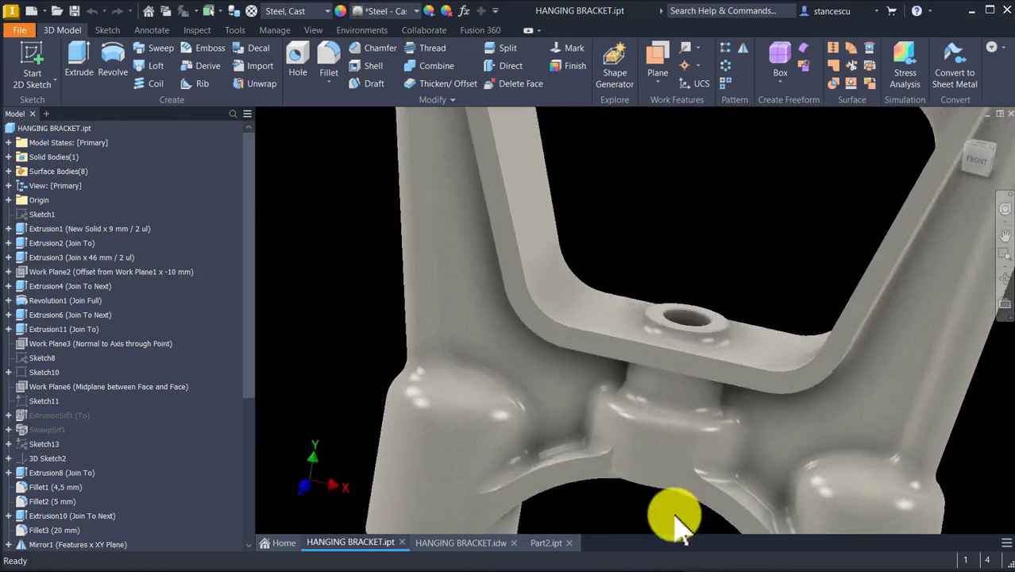
{"action": "scroll", "coordinate": [676, 318], "scroll_direction": "down", "scroll_amount": 5}
{"action": "middle_click_drag", "start_coordinate": [677, 310], "coordinate": [647, 295], "text": "shift"}
{"action": "scroll", "coordinate": [647, 302], "scroll_direction": "down", "scroll_amount": 5}
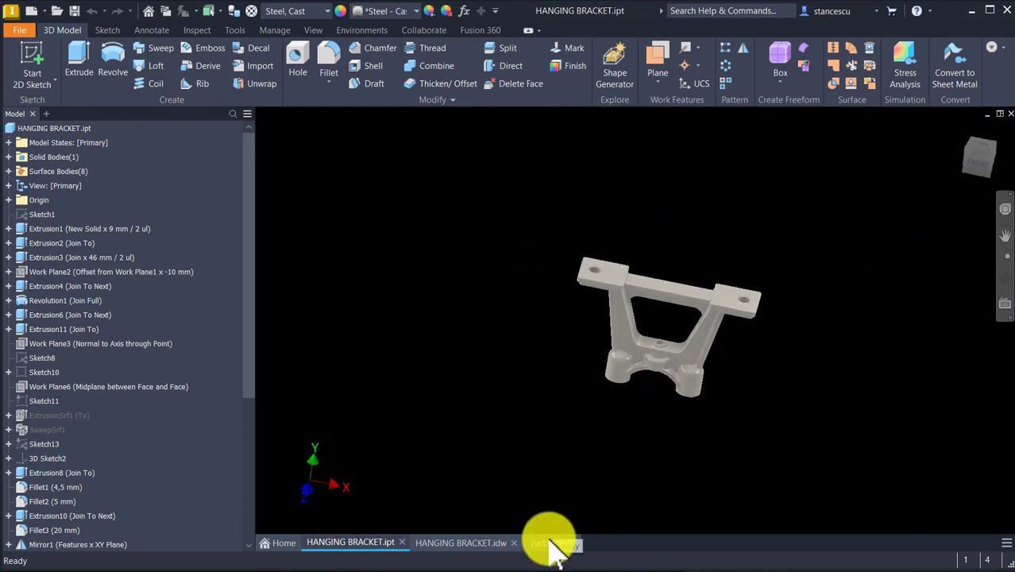
{"action": "key", "text": "F6"}
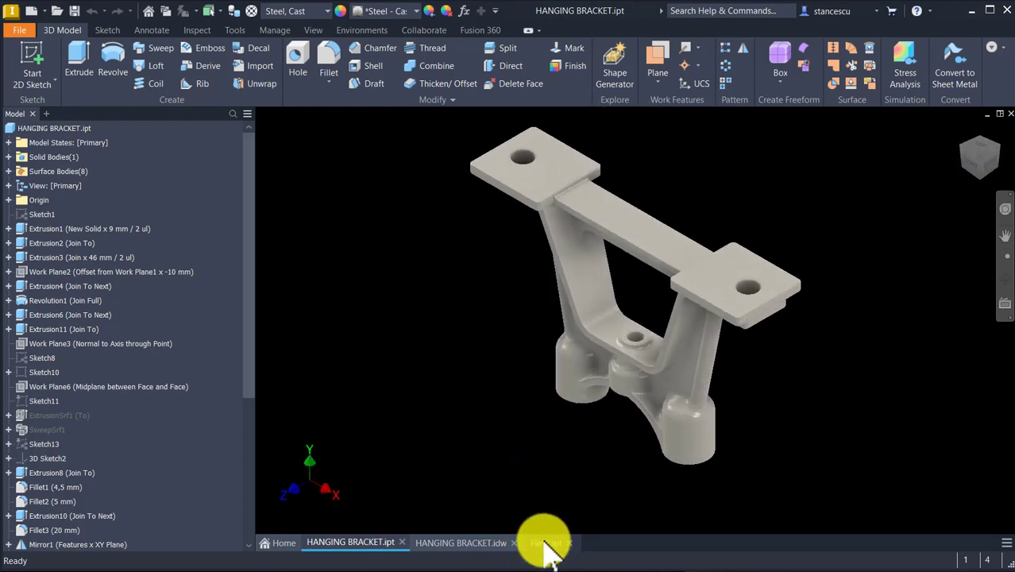
{"action": "left_click", "coordinate": [544, 543]}
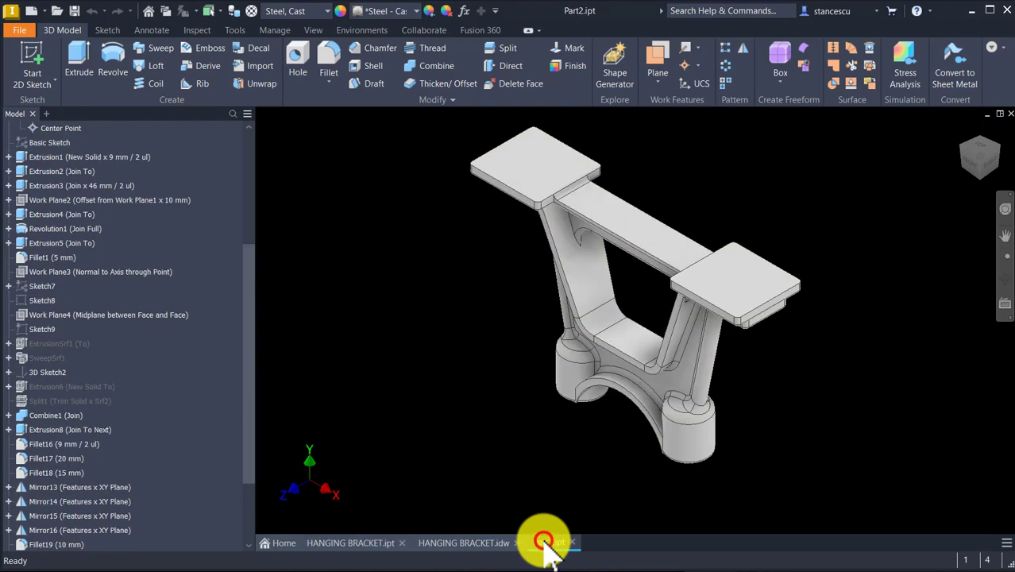
- Examine the central boss's diameters, heights and fillet radii in section A-A of the HANGING BRACKET.idw drawing
{"action": "left_click", "coordinate": [487, 544]}
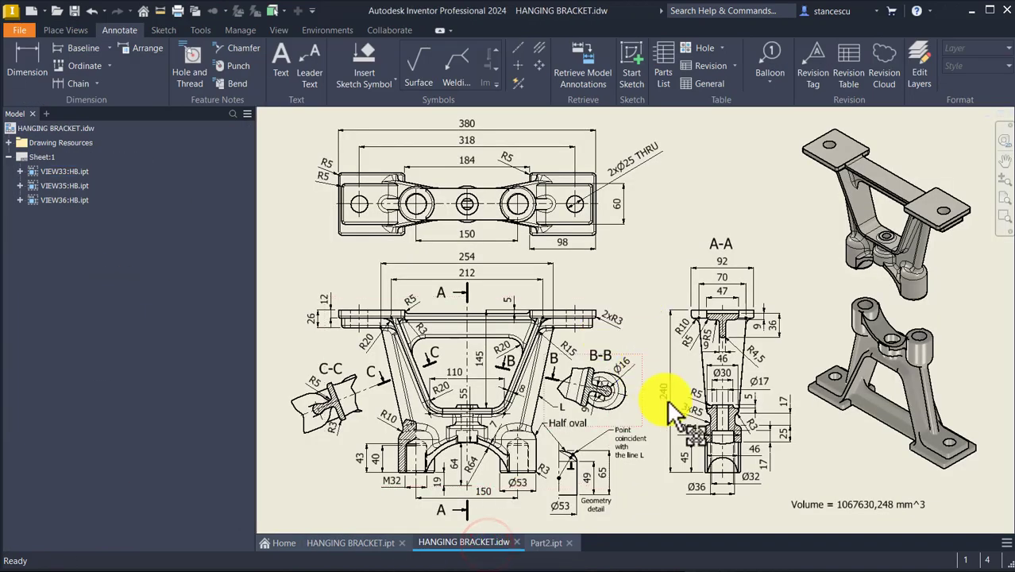
{"action": "scroll", "coordinate": [711, 389], "scroll_direction": "up", "scroll_amount": 5}
{"action": "middle_click_drag", "start_coordinate": [709, 385], "coordinate": [556, 204]}
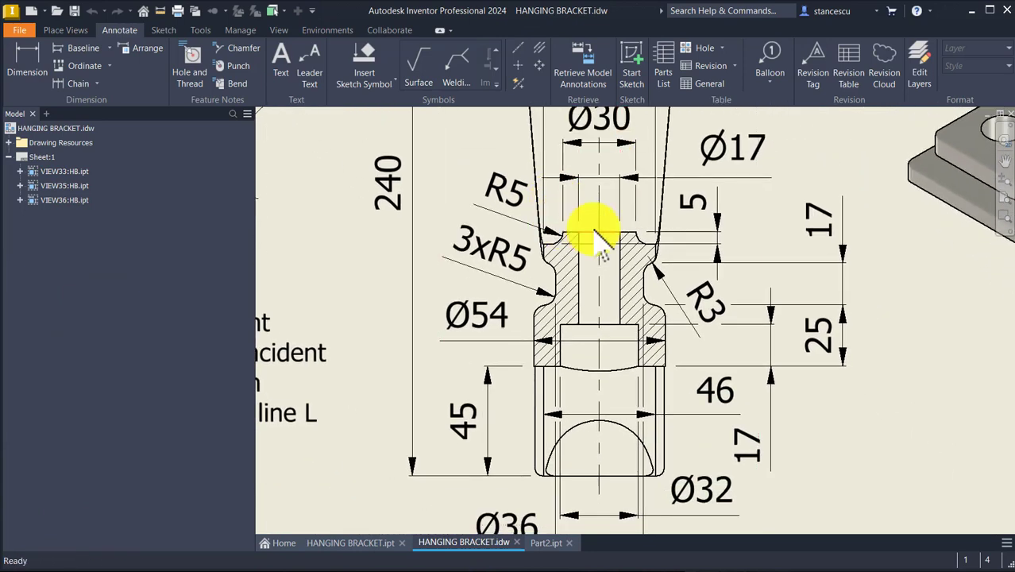
{"action": "scroll", "coordinate": [589, 226], "scroll_direction": "down", "scroll_amount": 2}
{"action": "middle_click_drag", "start_coordinate": [594, 233], "coordinate": [606, 274]}
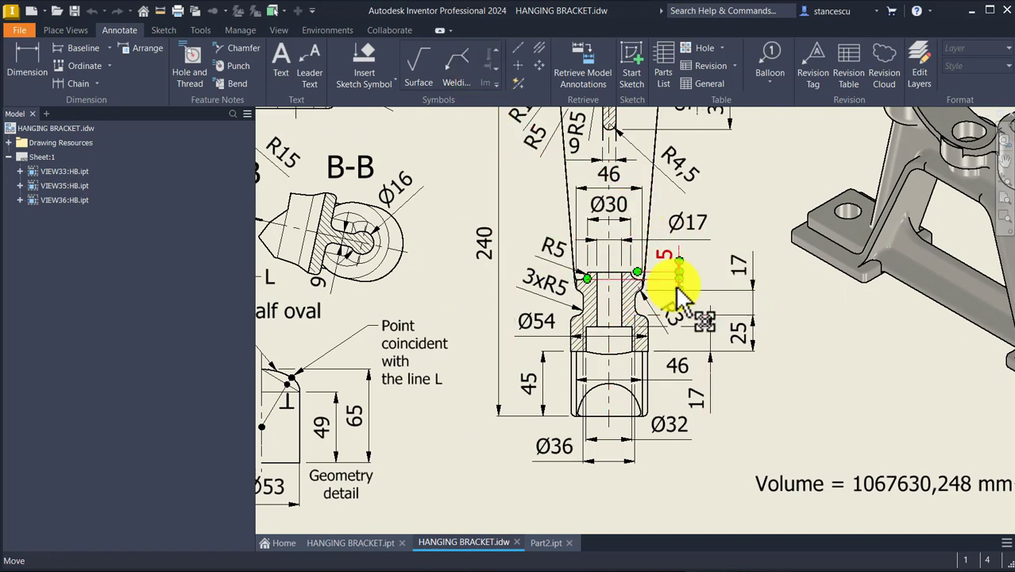
{"action": "left_click", "coordinate": [622, 181]}
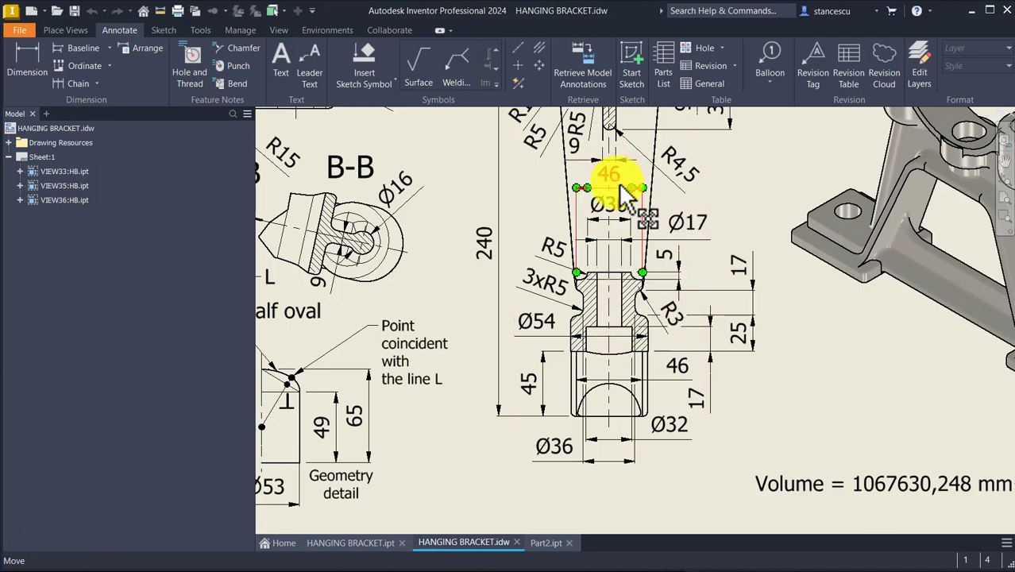
{"action": "key", "text": "Escape"}
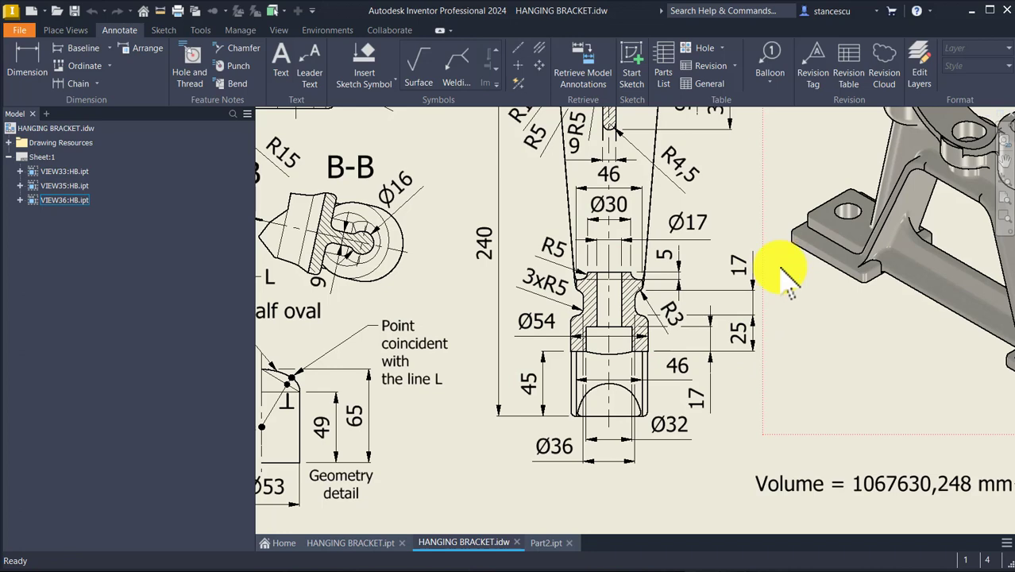
{"action": "middle_click_drag", "start_coordinate": [781, 269], "coordinate": [715, 308]}
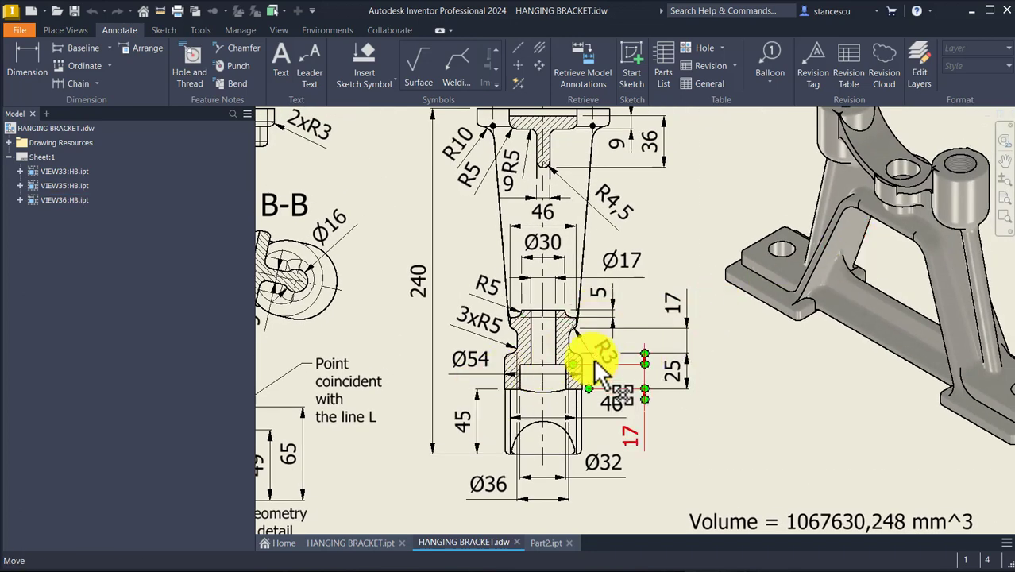
- Examine the central boss's outline and overall height in the drawing's front view, and its lower bore in section A-A
{"action": "middle_click_drag", "start_coordinate": [398, 305], "coordinate": [842, 294]}
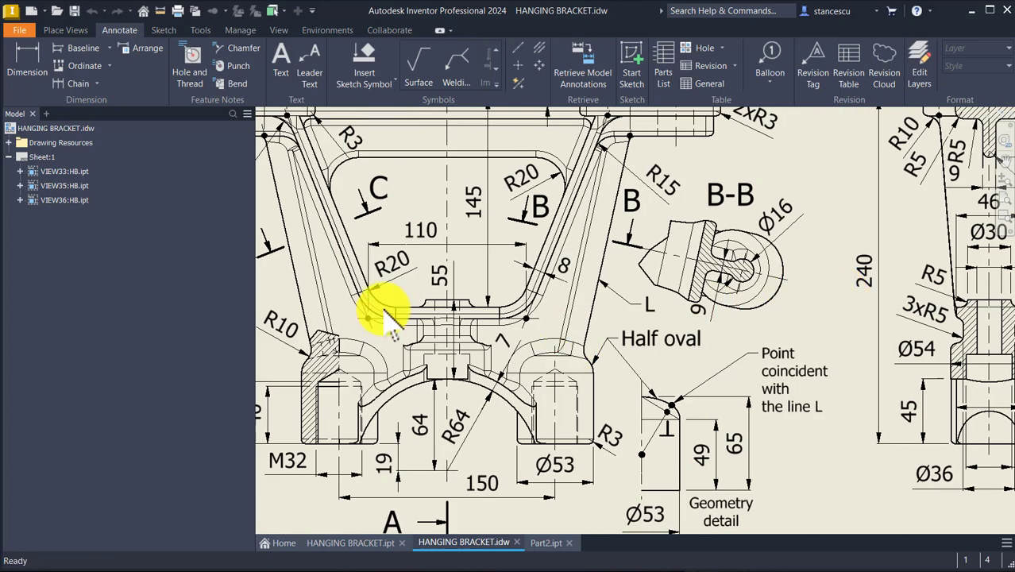
{"action": "scroll", "coordinate": [432, 306], "scroll_direction": "up", "scroll_amount": 3}
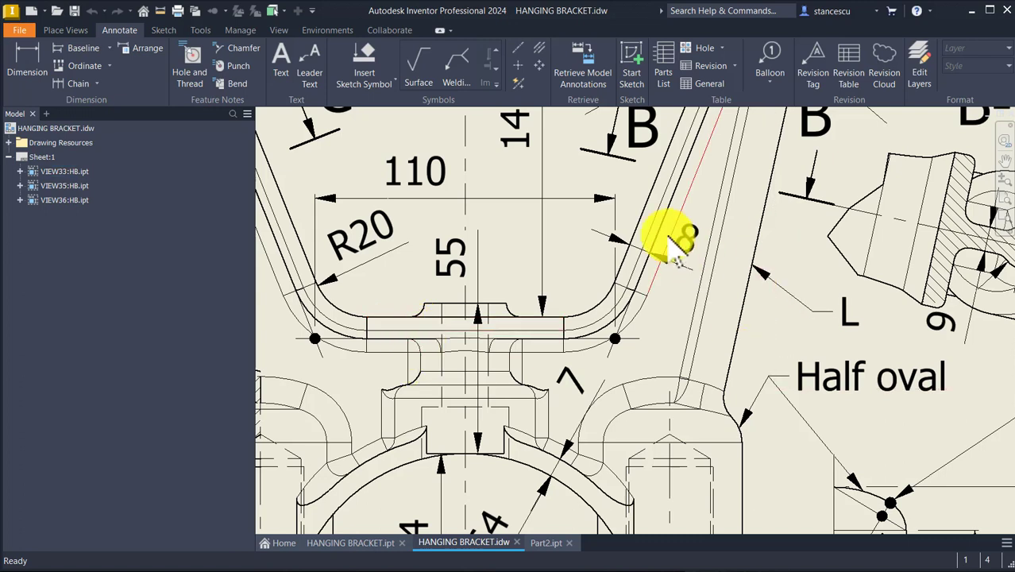
{"action": "left_click_drag", "start_coordinate": [683, 238], "coordinate": [673, 269]}
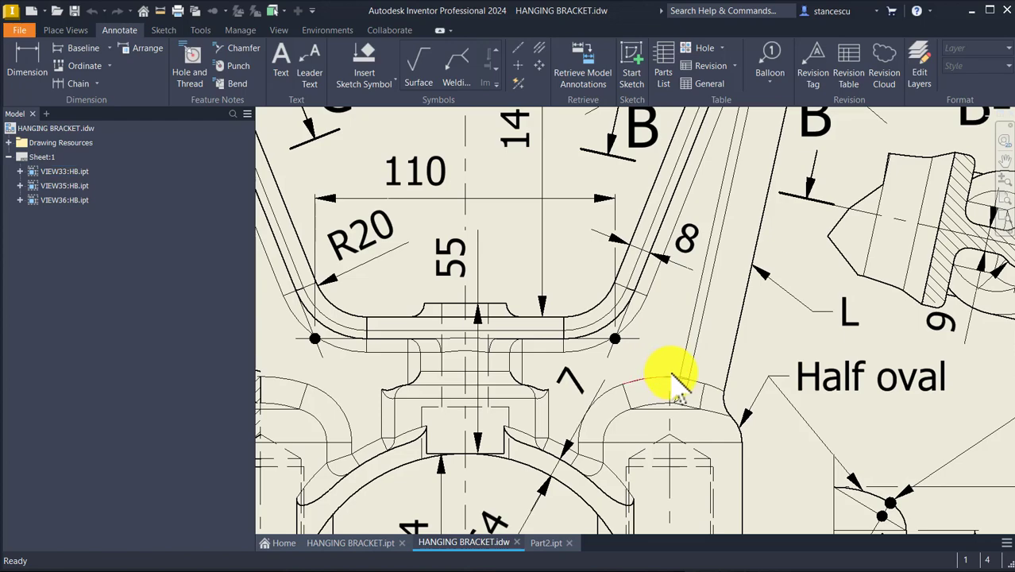
{"action": "scroll", "coordinate": [671, 377], "scroll_direction": "down", "scroll_amount": 5}
{"action": "mouse_move", "coordinate": [673, 374]}
{"action": "middle_mouse_down"}
{"action": "mouse_move", "coordinate": [595, 351]}
{"action": "mouse_move", "coordinate": [306, 343]}
{"action": "middle_mouse_up"}
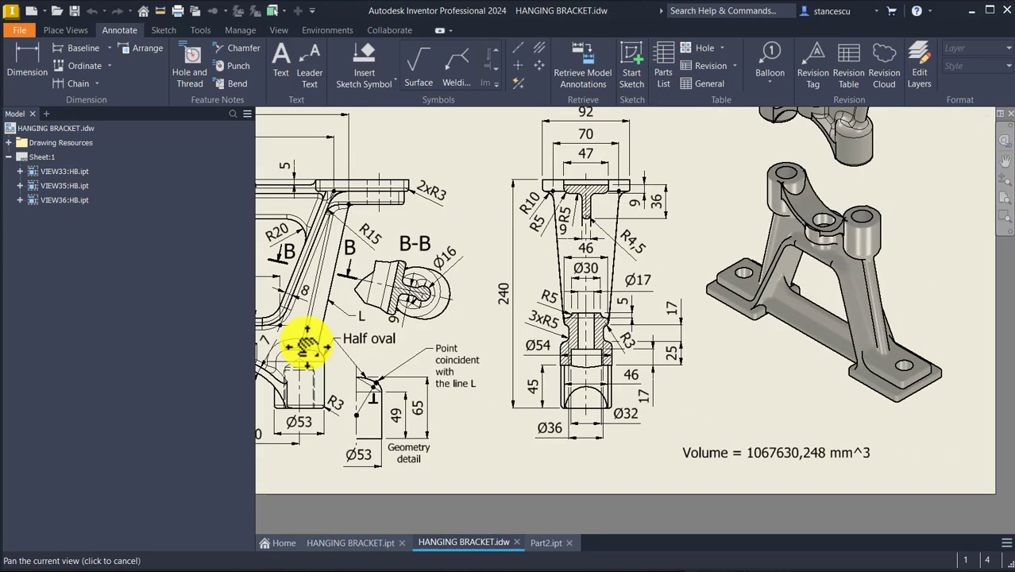
{"action": "left_click_drag", "start_coordinate": [673, 346], "coordinate": [673, 347]}
{"action": "scroll", "coordinate": [674, 347], "scroll_direction": "up", "scroll_amount": 3}
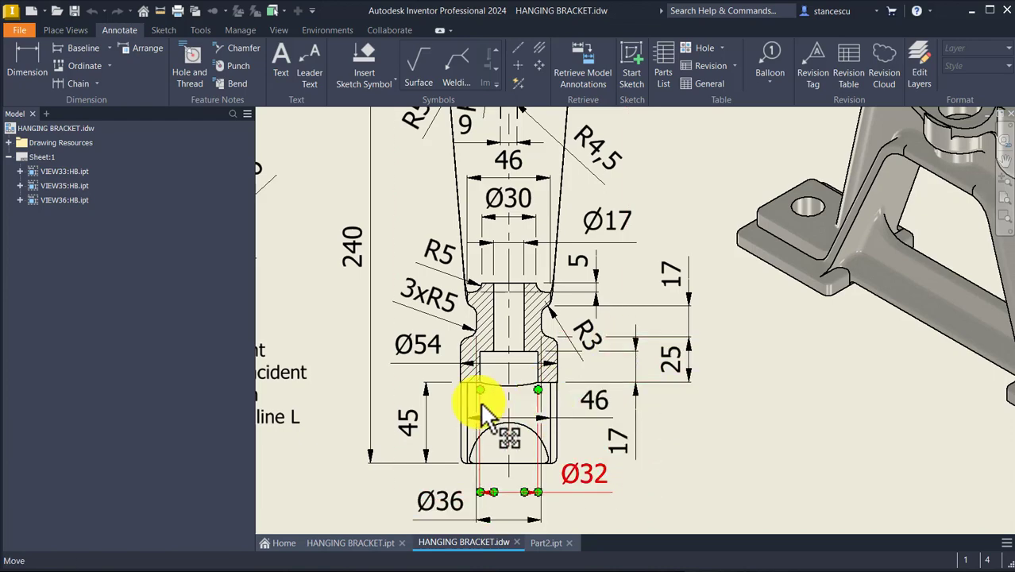
{"action": "mouse_move", "coordinate": [556, 414]}
{"action": "middle_mouse_down"}
{"action": "mouse_move", "coordinate": [786, 417]}
{"action": "mouse_move", "coordinate": [937, 467]}
{"action": "middle_mouse_up"}
{"action": "middle_click_drag", "start_coordinate": [610, 458], "coordinate": [883, 390]}
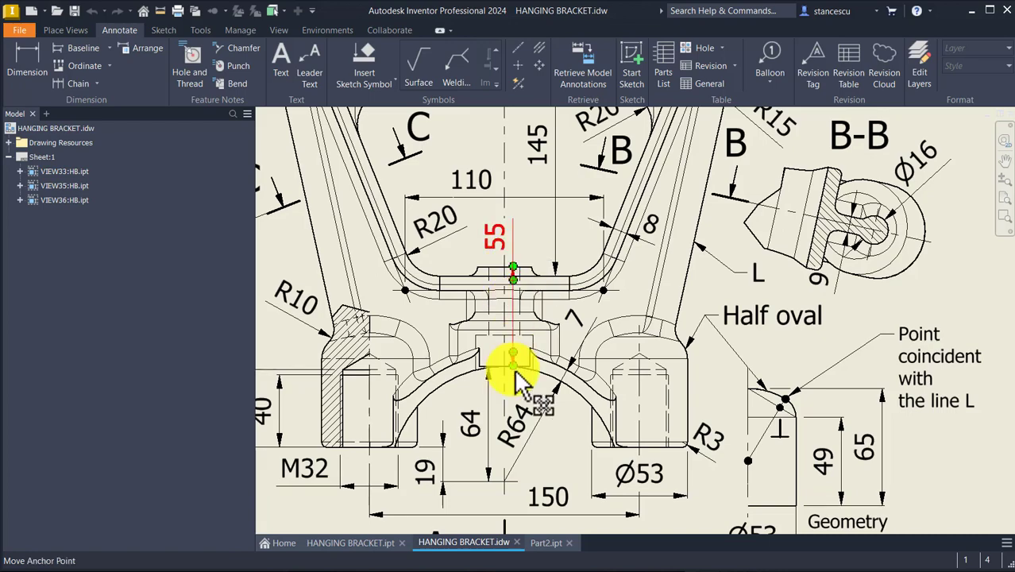
{"action": "key", "text": "Home"}
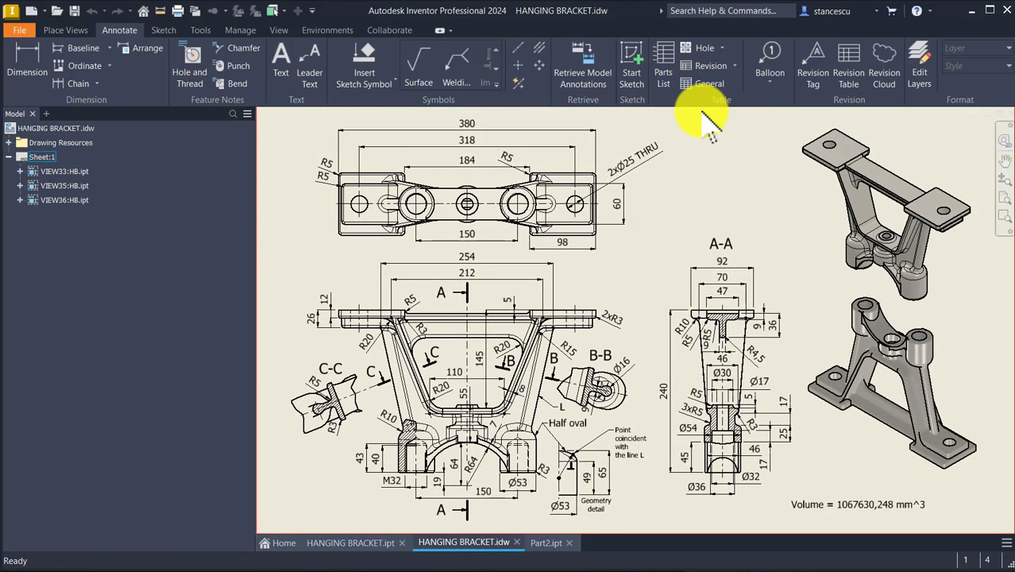
- Start a sketch on the XY Plane of Part2.ipt and slice the model's graphics at the sketch plane
{"action": "left_click", "coordinate": [547, 543]}
{"action": "scroll", "coordinate": [84, 187], "scroll_direction": "up", "scroll_amount": 5}
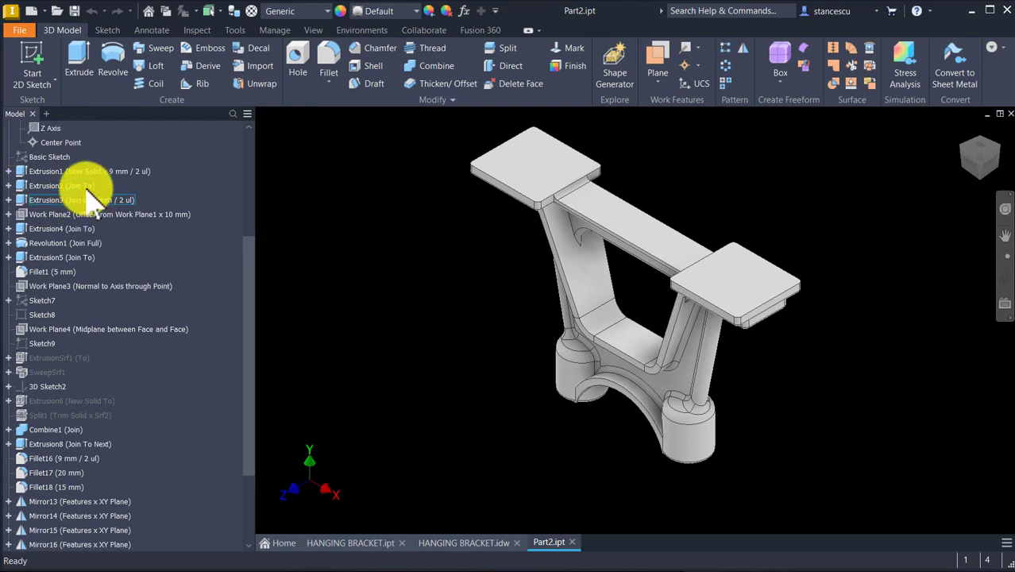
{"action": "scroll", "coordinate": [88, 191], "scroll_direction": "up", "scroll_amount": 1}
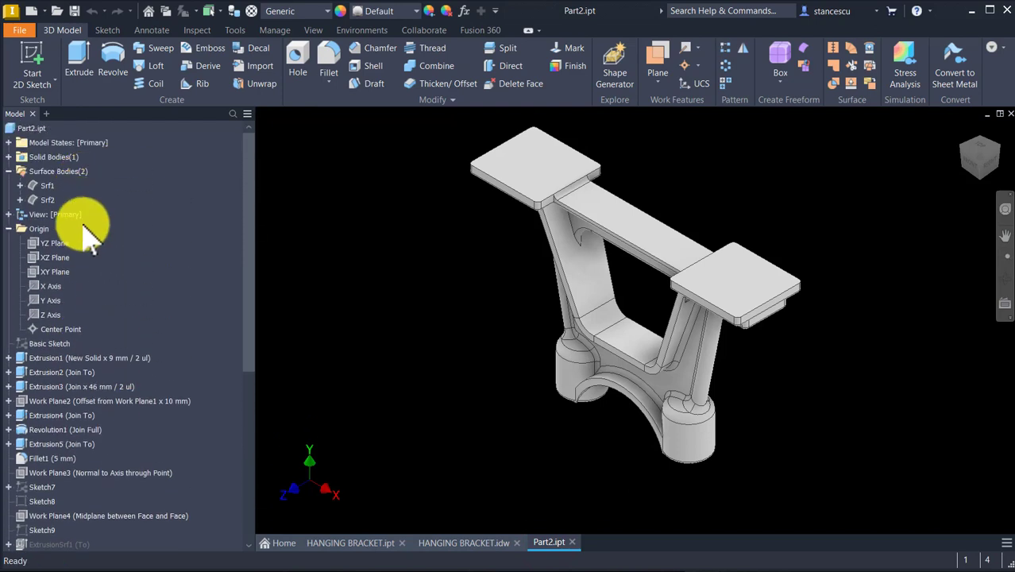
{"action": "left_click", "coordinate": [59, 273]}
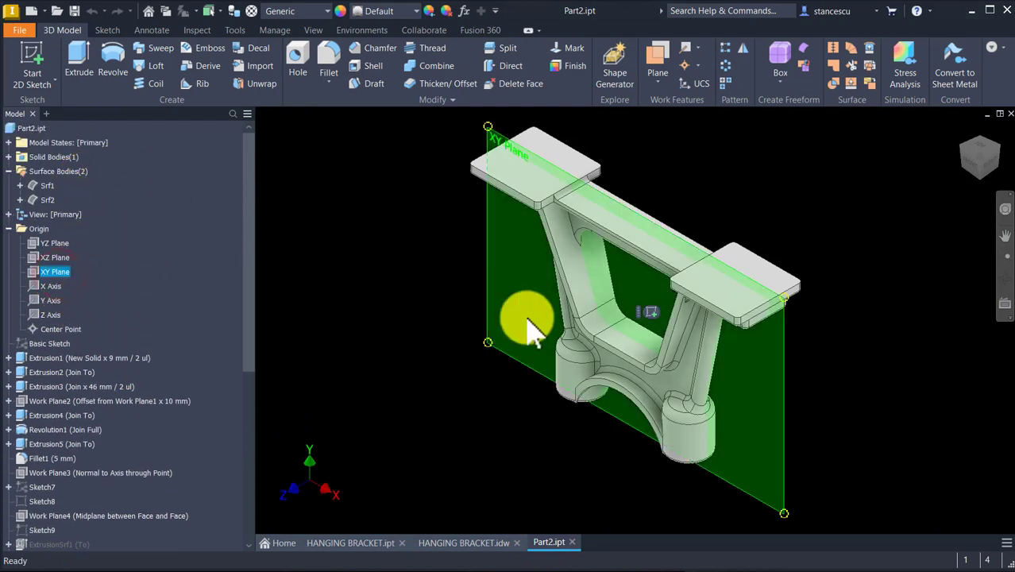
{"action": "left_click", "coordinate": [652, 312]}
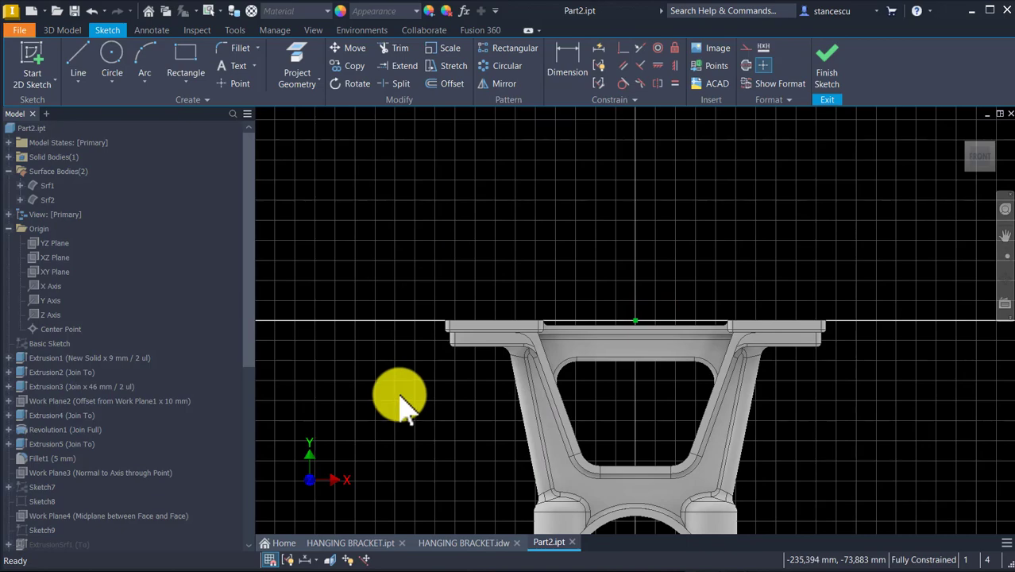
{"action": "key", "text": "Home"}
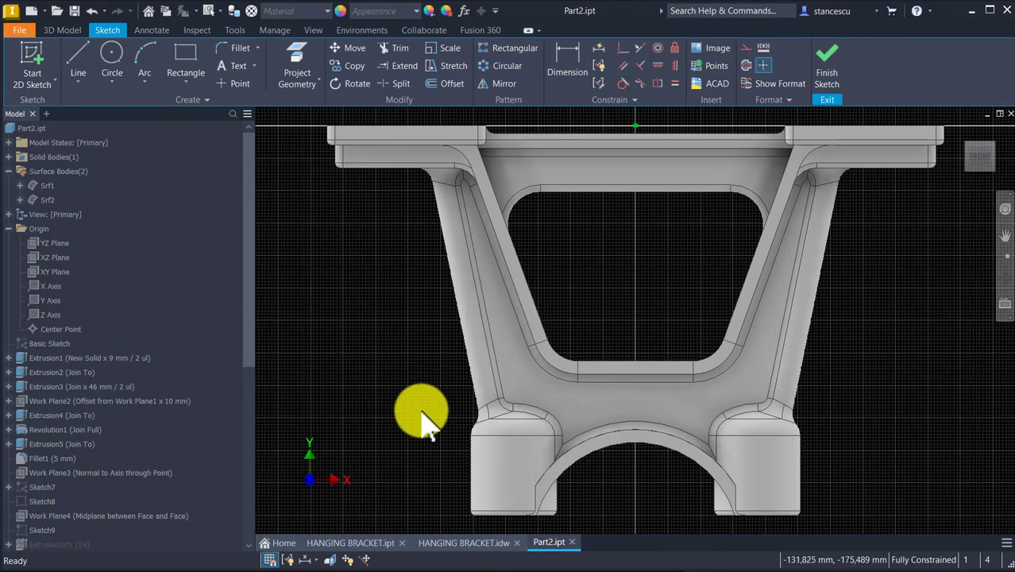
{"action": "key", "text": "F7"}
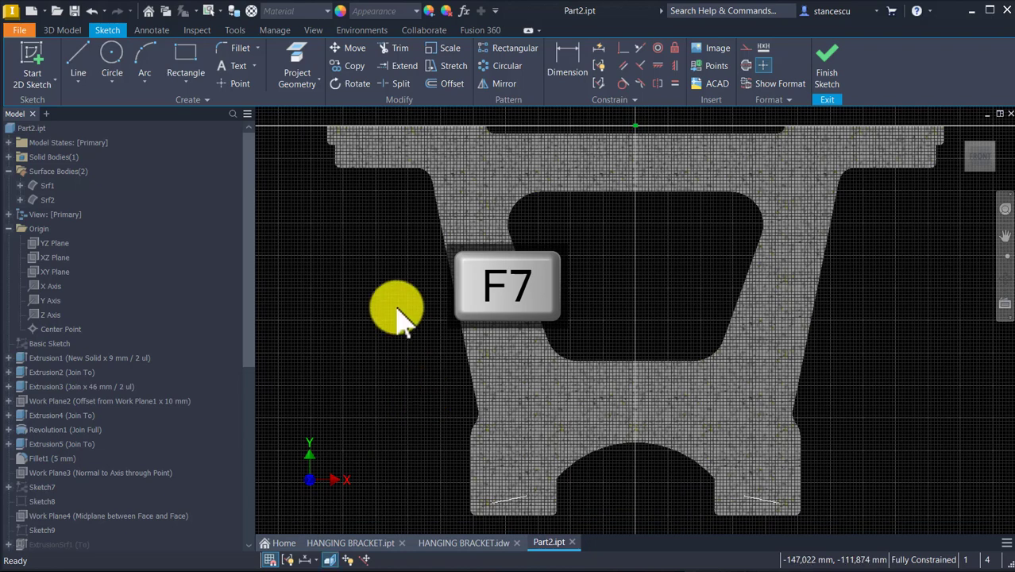
{"action": "middle_click_drag", "start_coordinate": [340, 276], "coordinate": [433, 289]}
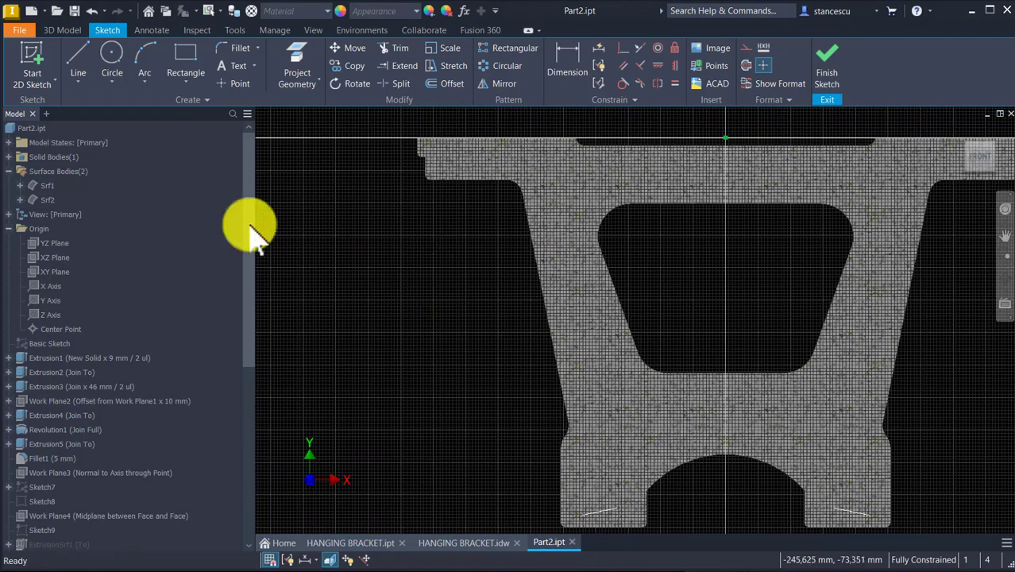
- Draw a vertical centerline 55 mm long in the empty area beside the bracket as the boss profile's axis
{"action": "left_click", "coordinate": [76, 57]}
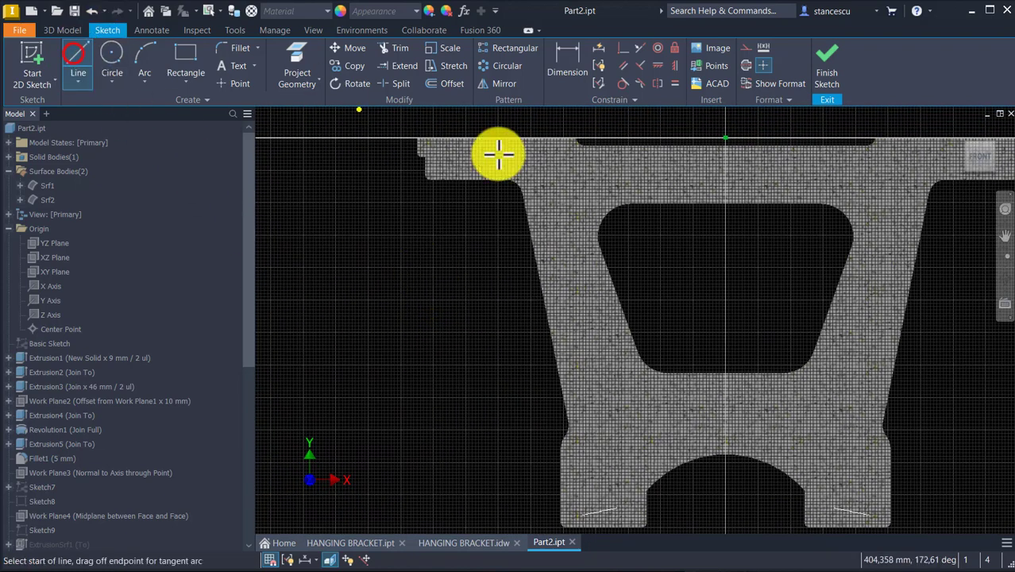
{"action": "left_click", "coordinate": [750, 63]}
{"action": "left_click", "coordinate": [364, 327]}
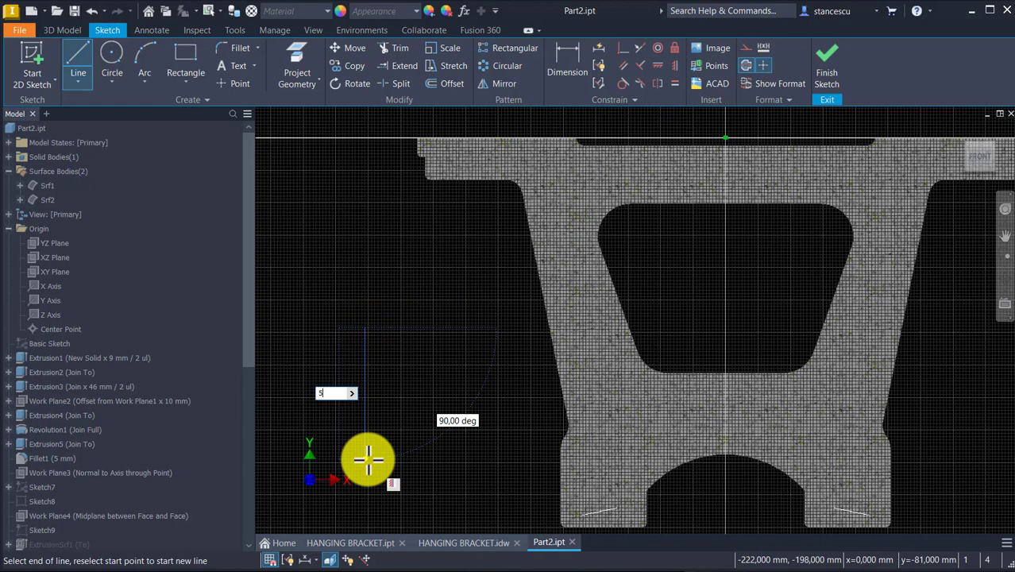
{"action": "key", "text": "Return"}
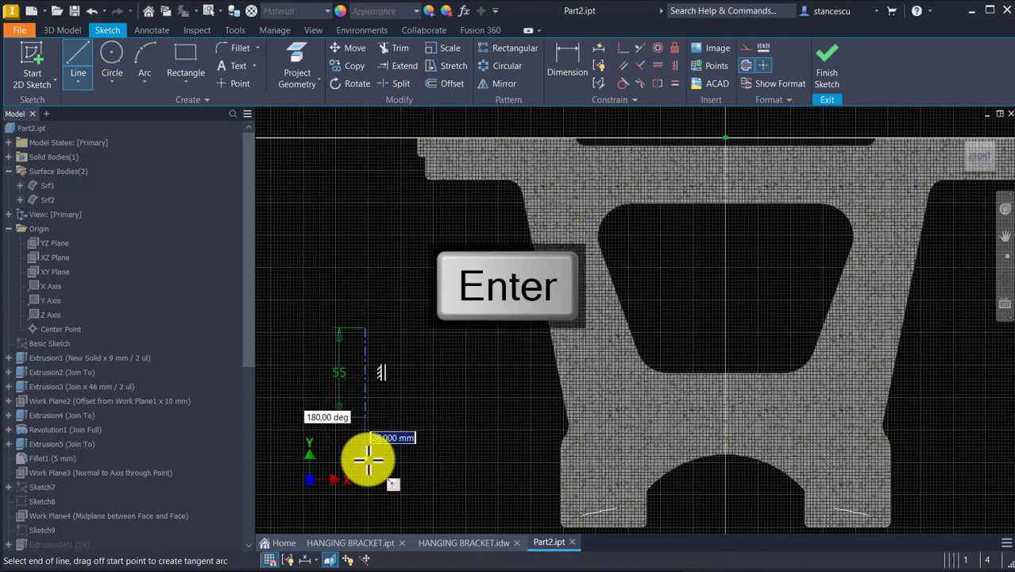
- Draw a closed stepped profile in regular lines from the centerline's lower end to its upper end, about 33 mm wide at the base
{"action": "left_click", "coordinate": [747, 66]}
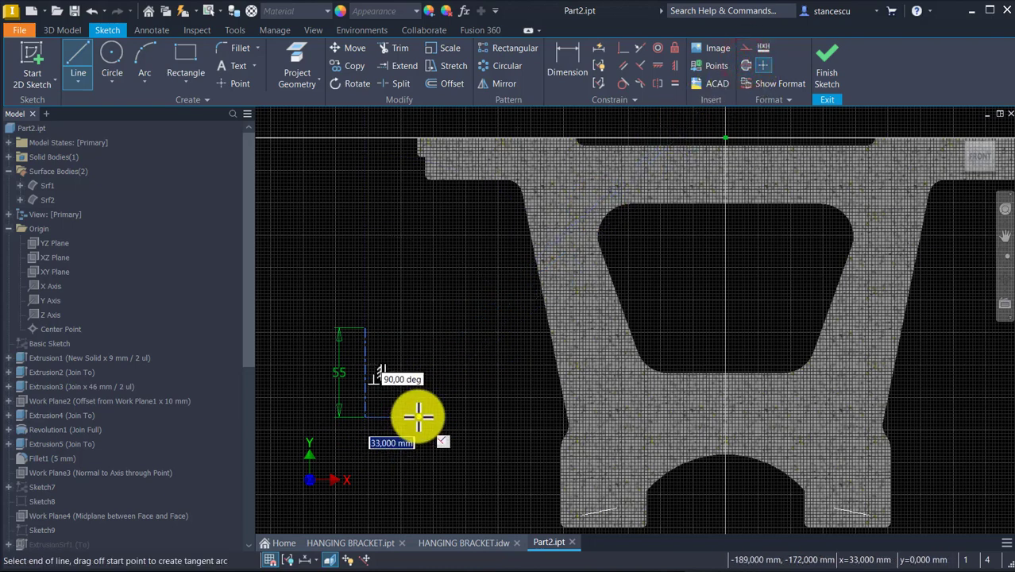
{"action": "left_click", "coordinate": [417, 416]}
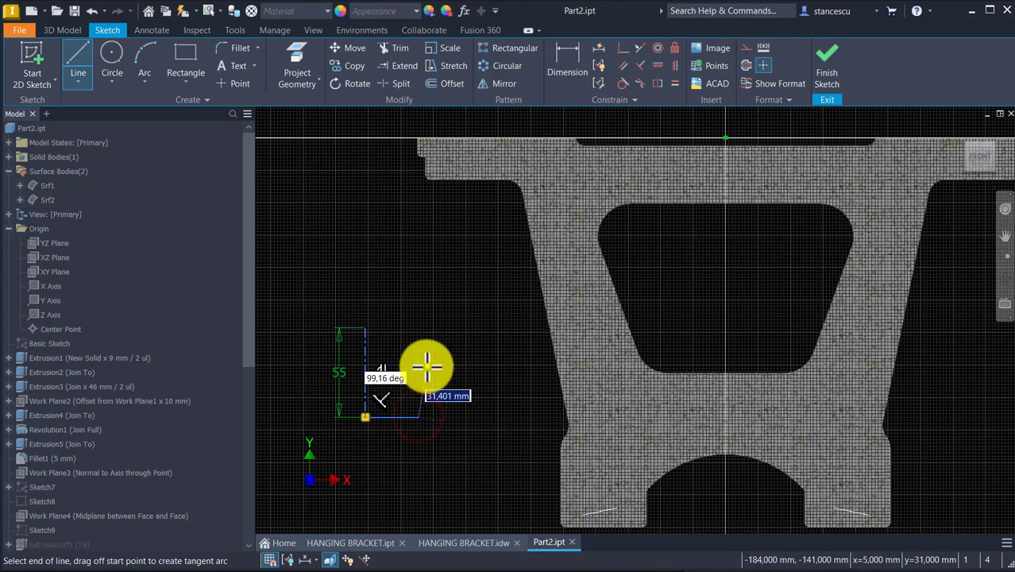
{"action": "scroll", "coordinate": [427, 366], "scroll_direction": "down", "scroll_amount": 3}
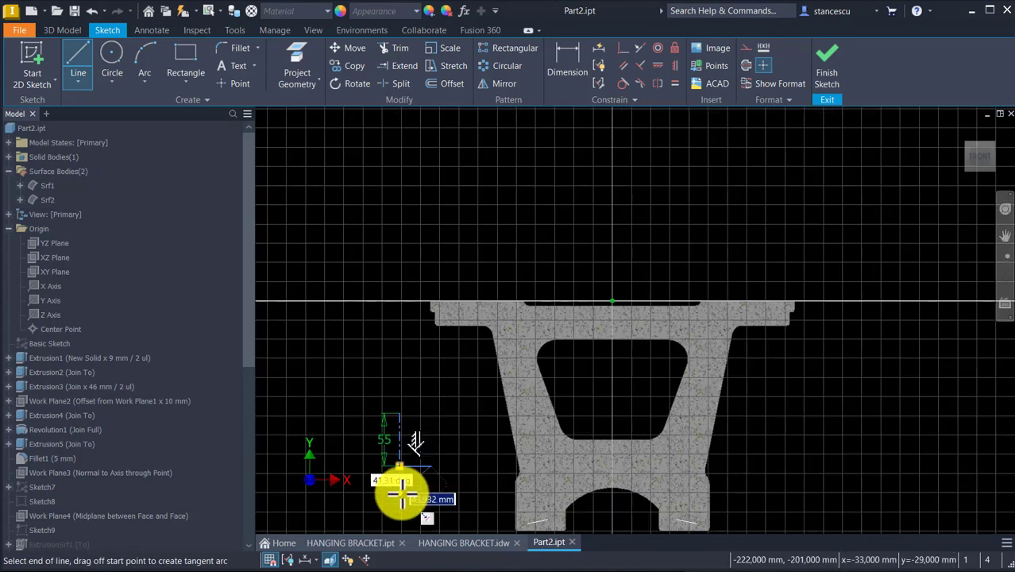
{"action": "scroll", "coordinate": [401, 488], "scroll_direction": "up", "scroll_amount": 5}
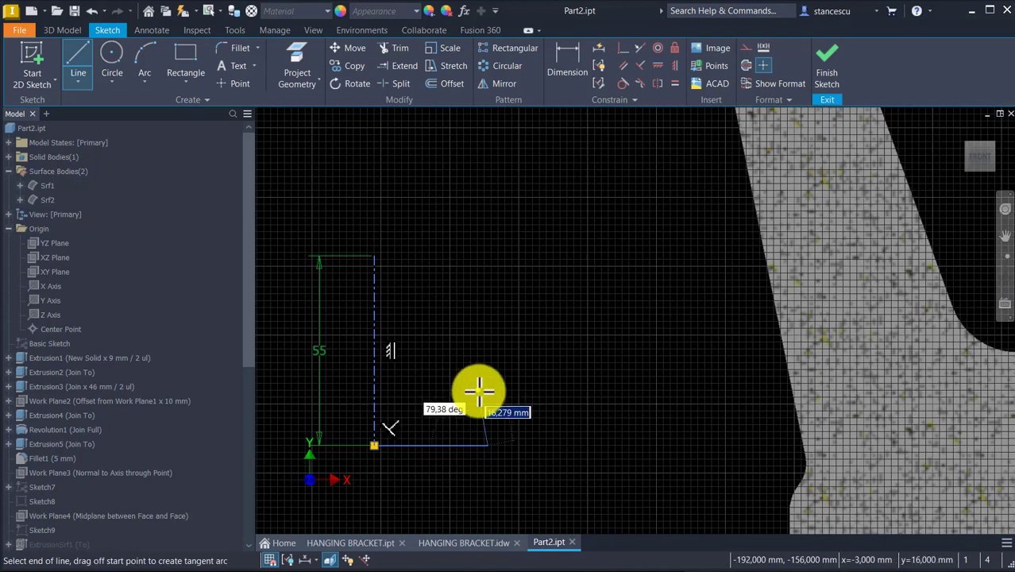
{"action": "left_click", "coordinate": [482, 388]}
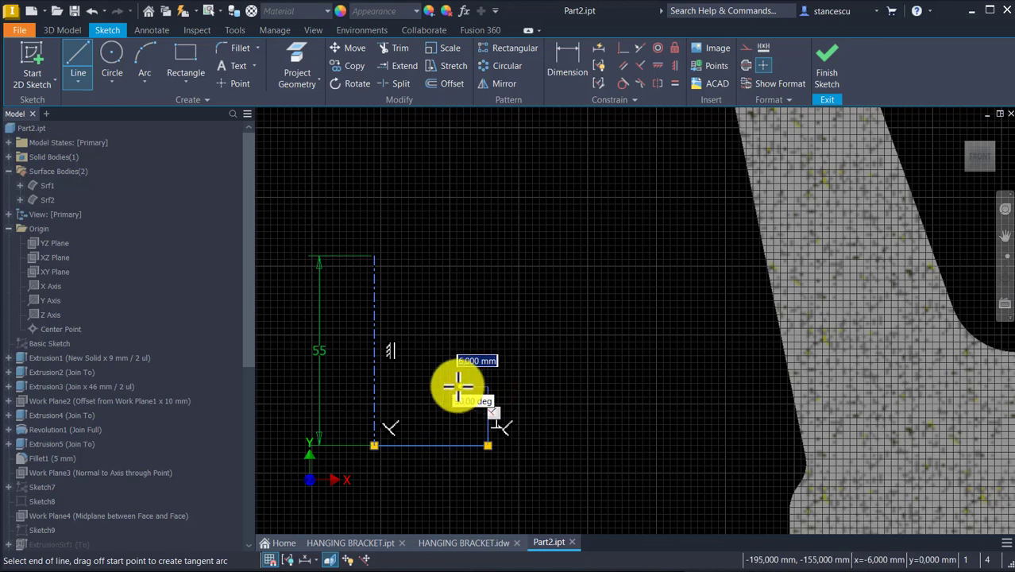
{"action": "left_click", "coordinate": [454, 388]}
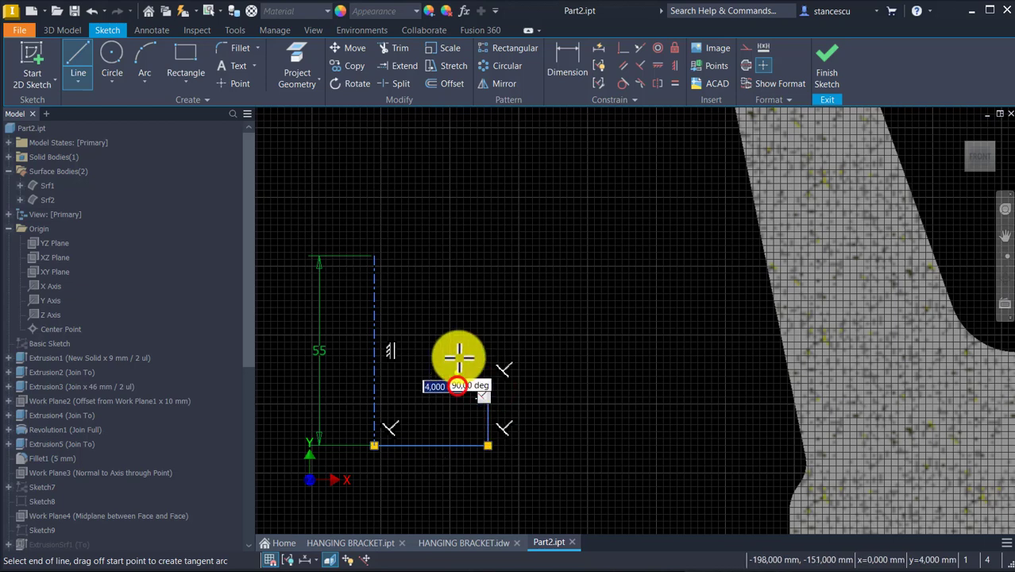
{"action": "left_click", "coordinate": [456, 317]}
{"action": "left_click", "coordinate": [471, 324]}
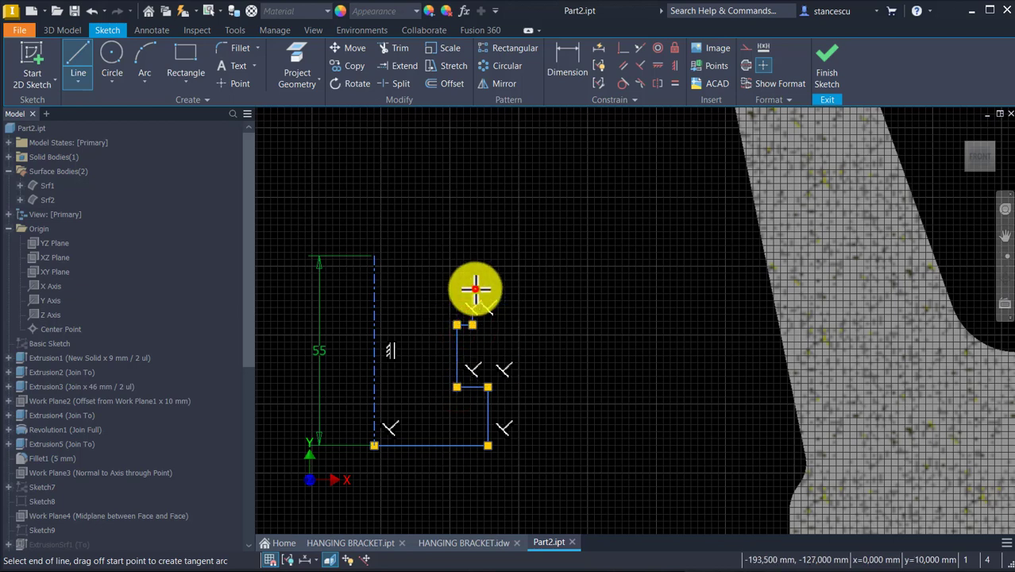
{"action": "left_click", "coordinate": [416, 291]}
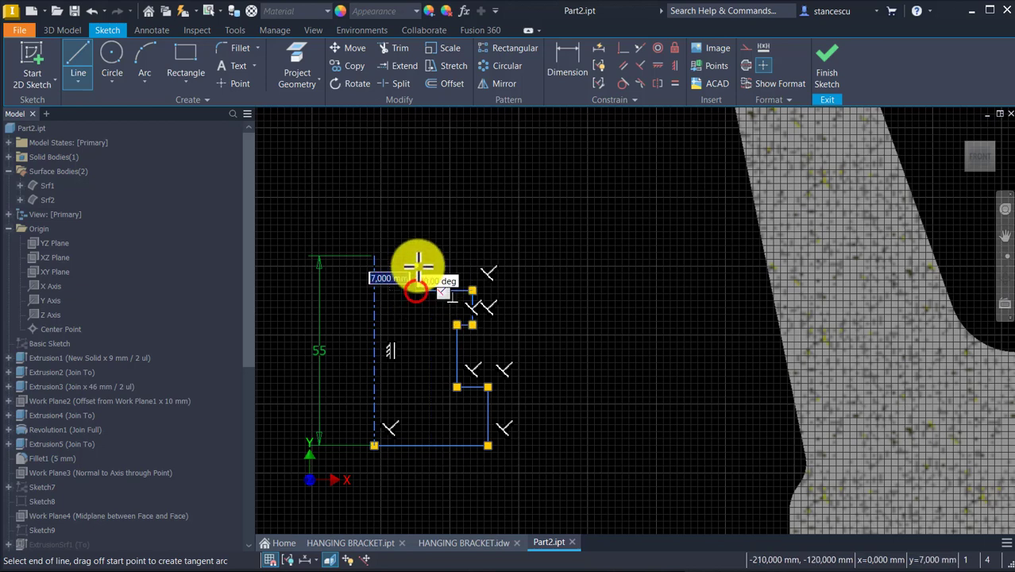
{"action": "right_click", "coordinate": [540, 196]}
{"action": "mouse_move", "coordinate": [503, 279]}
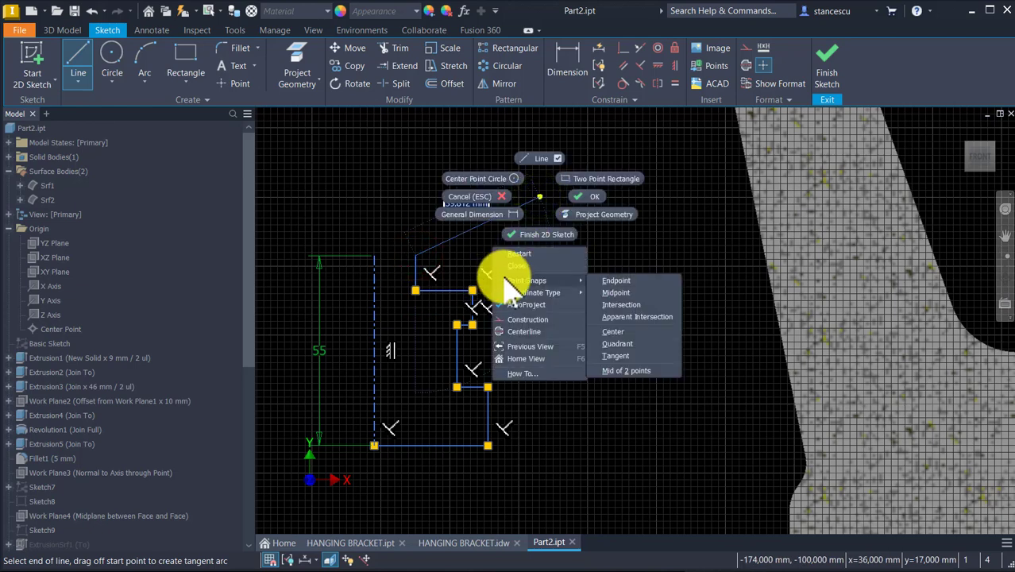
{"action": "left_click", "coordinate": [511, 265]}
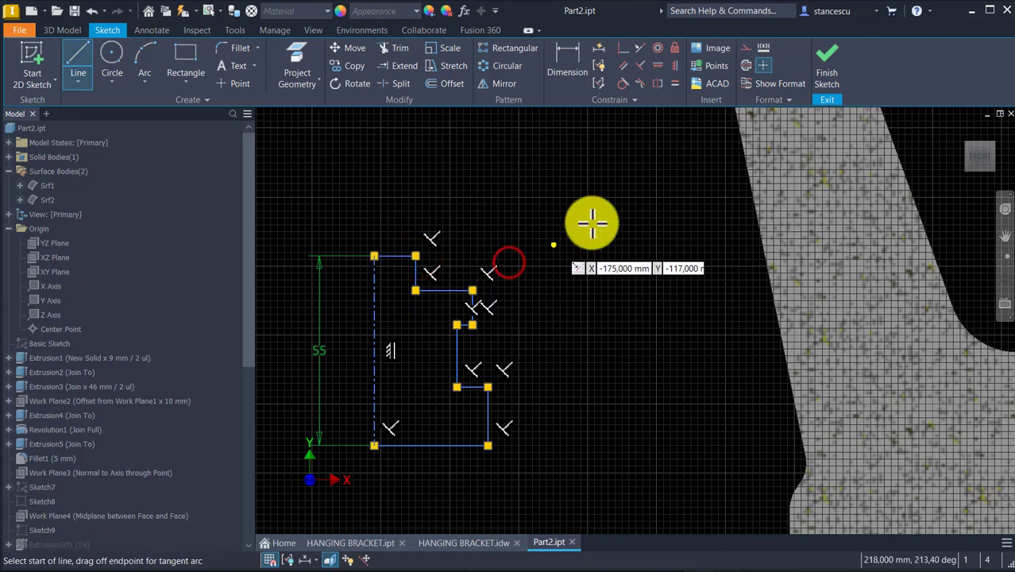
- Dimension the profile's uppermost vertical edge from the centerline as a 30 mm diameter
{"action": "left_click", "coordinate": [572, 62]}
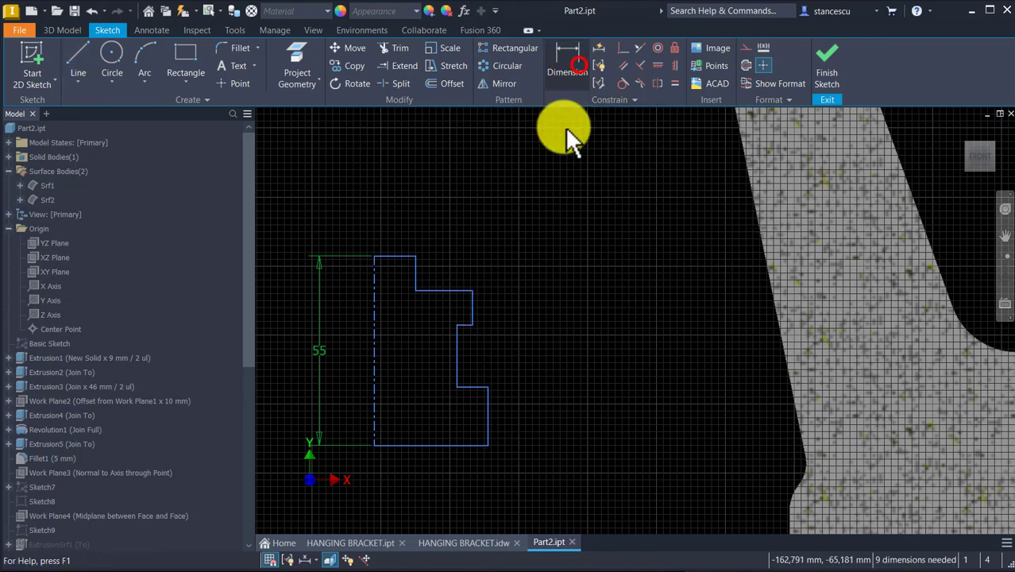
{"action": "left_click", "coordinate": [372, 295]}
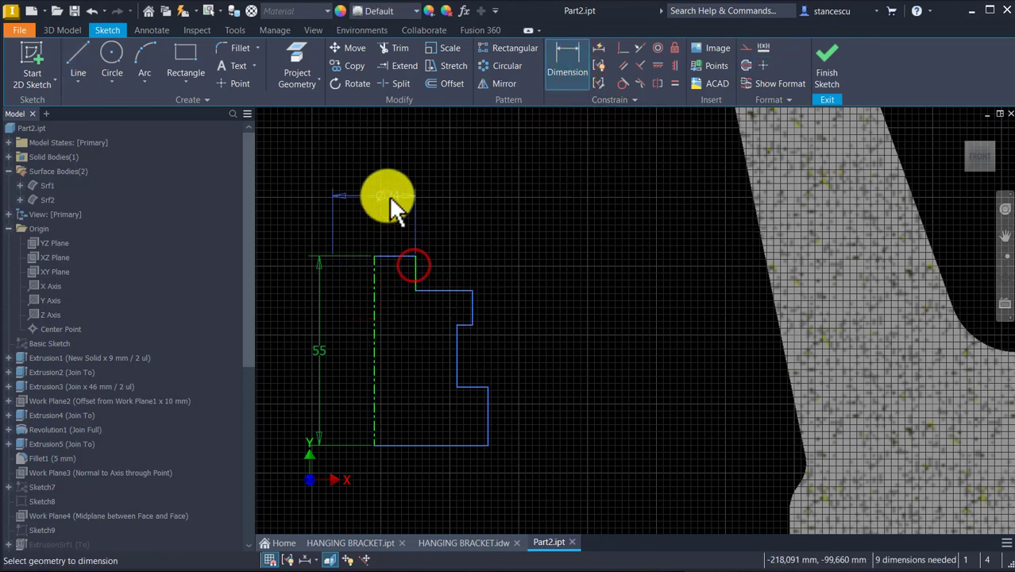
{"action": "left_click", "coordinate": [388, 194]}
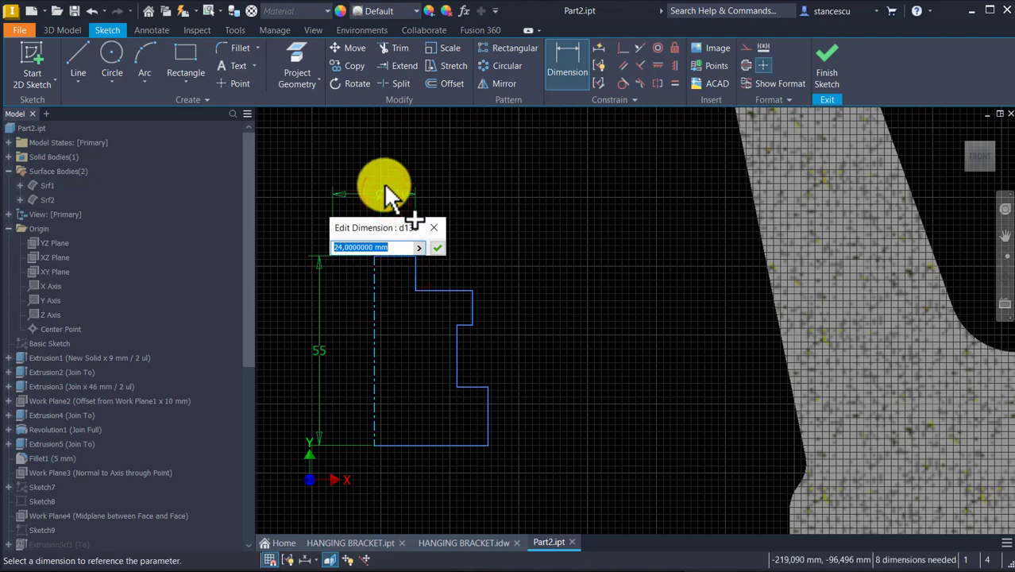
{"action": "type", "text": "30"}
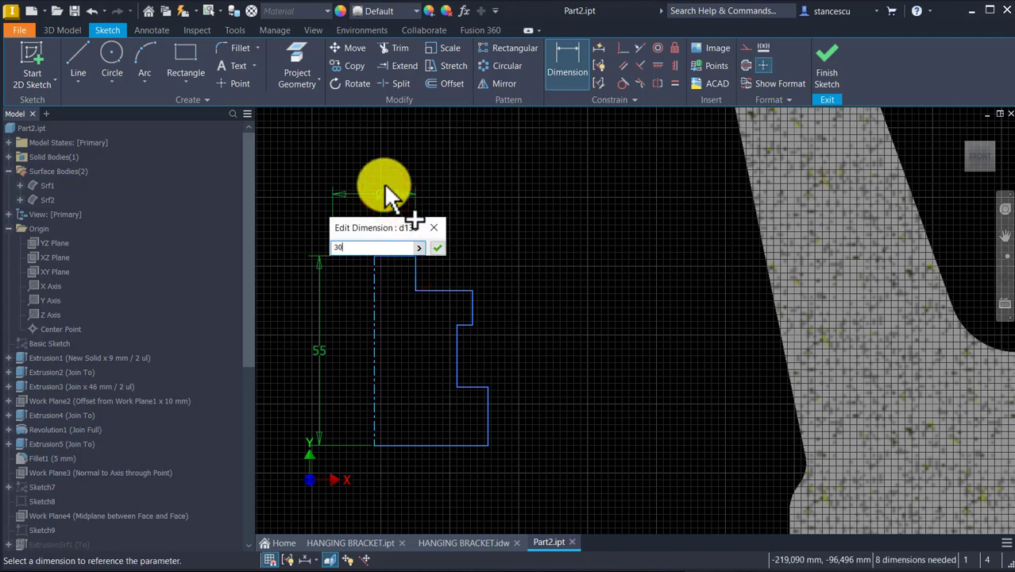
{"action": "key", "text": "Return"}
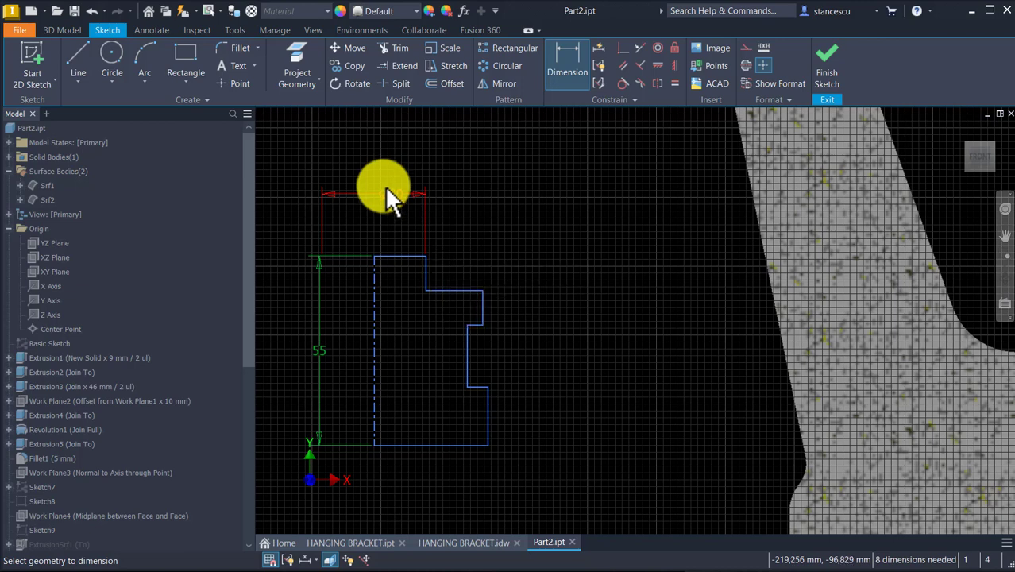
- Dimension the outer edge of the collar below the top step from the centerline as a 46 mm diameter
{"action": "left_click", "coordinate": [482, 309]}
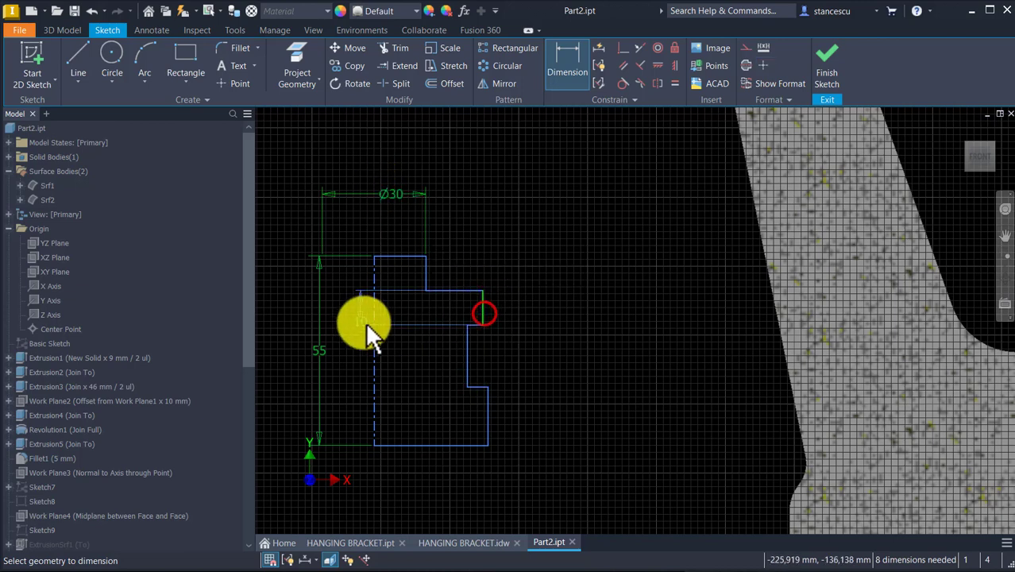
{"action": "left_click", "coordinate": [376, 327]}
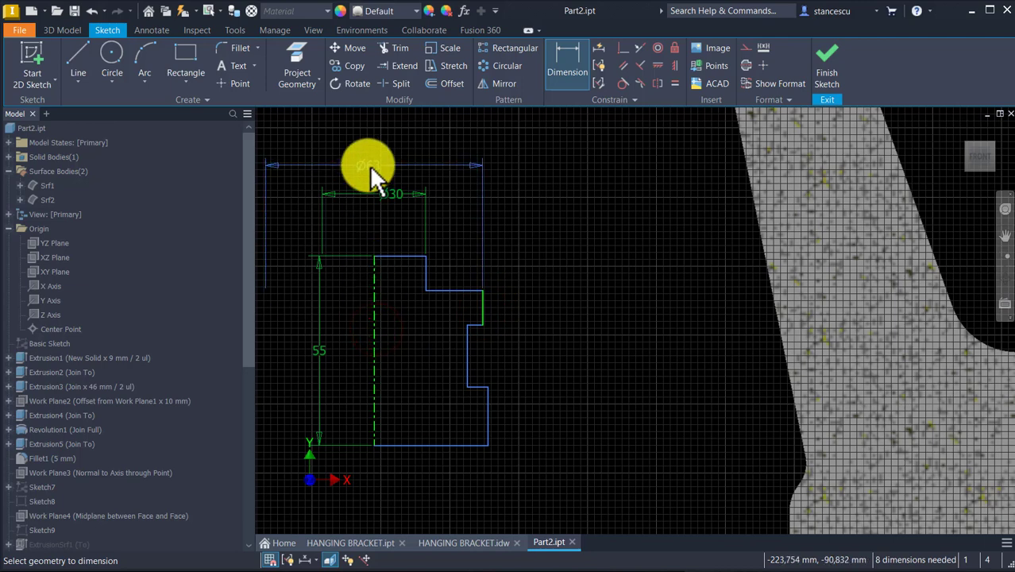
{"action": "left_click", "coordinate": [368, 165]}
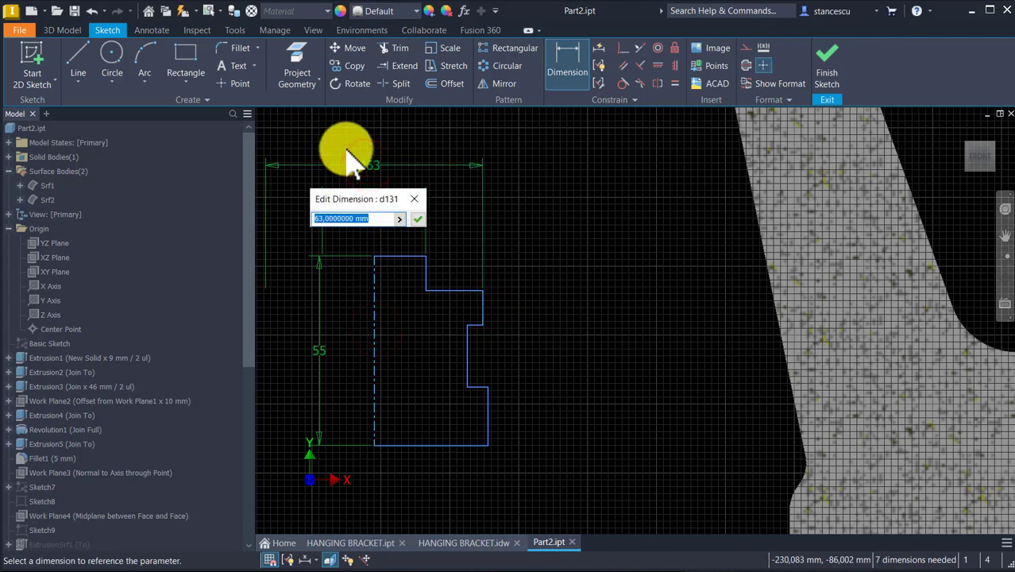
{"action": "type", "text": "46"}
{"action": "key", "text": "Return"}
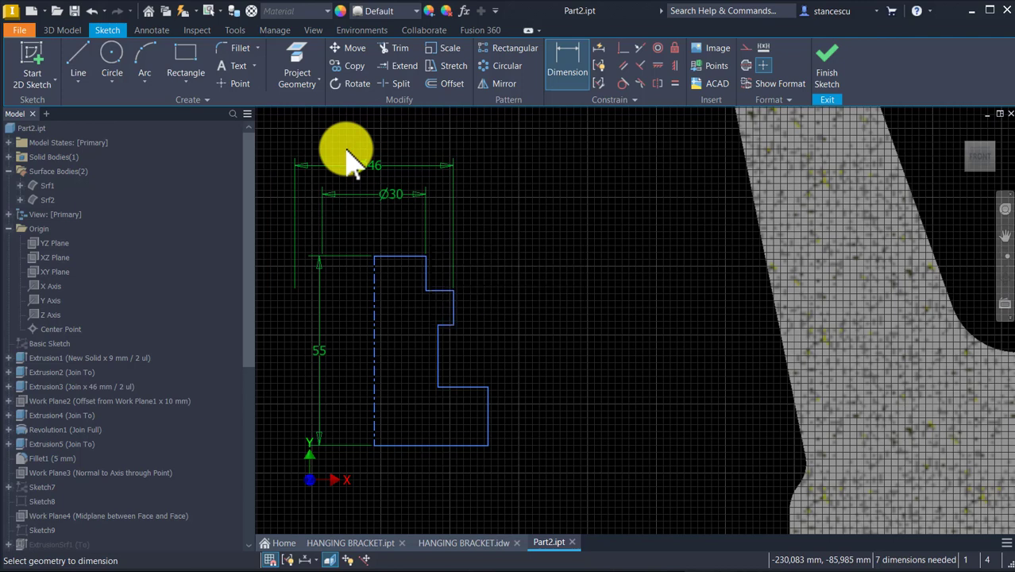
- Dimension the recessed neck edge below the collar from the centerline as a 36 mm diameter
{"action": "left_click", "coordinate": [439, 368]}
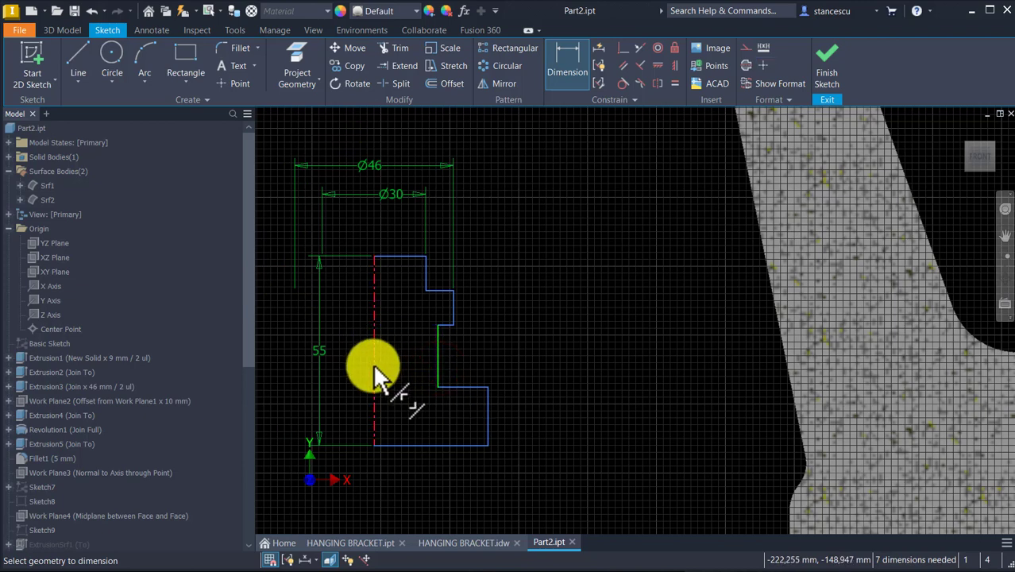
{"action": "left_click", "coordinate": [375, 367]}
{"action": "left_click", "coordinate": [511, 359]}
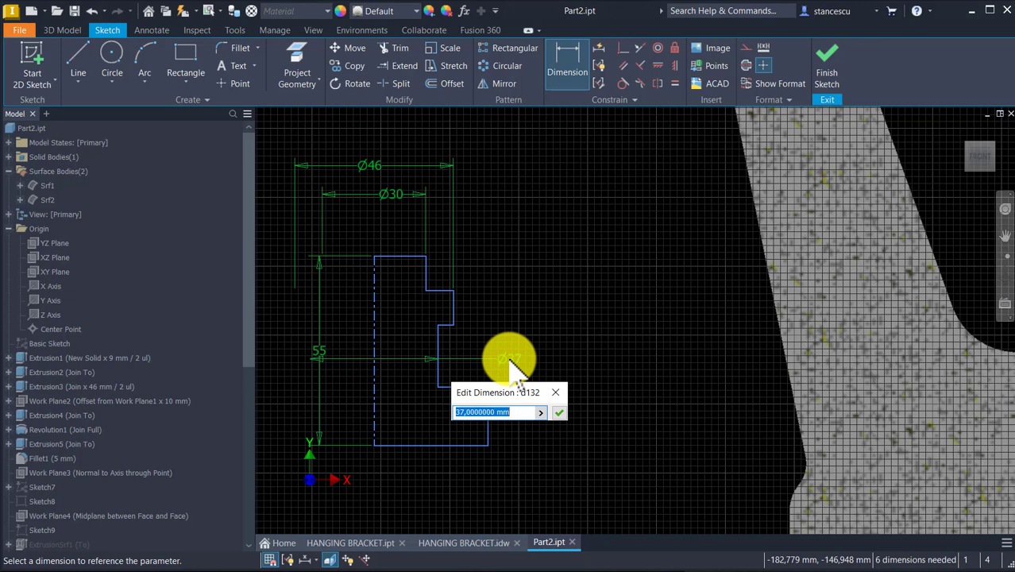
{"action": "type", "text": "36"}
{"action": "key", "text": "Return"}
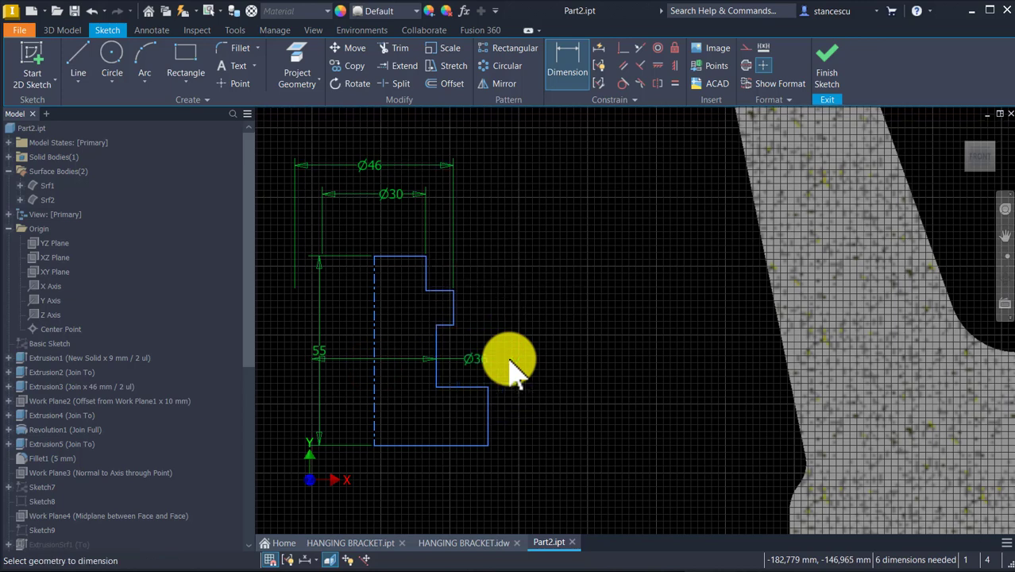
- Dimension the lowest vertical edge of the profile from the centerline as a 54 mm diameter
{"action": "left_click", "coordinate": [484, 422]}
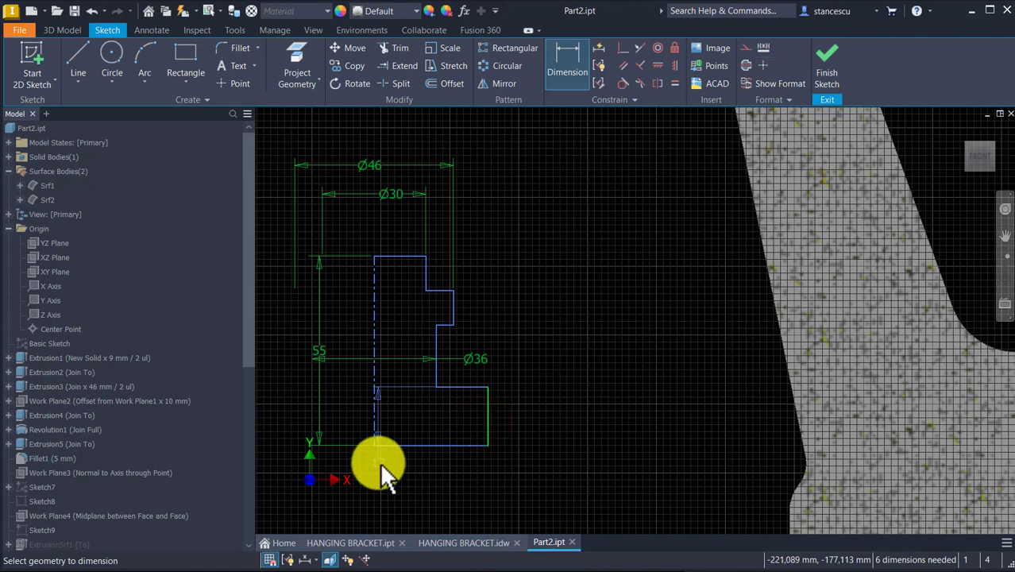
{"action": "left_click", "coordinate": [375, 427]}
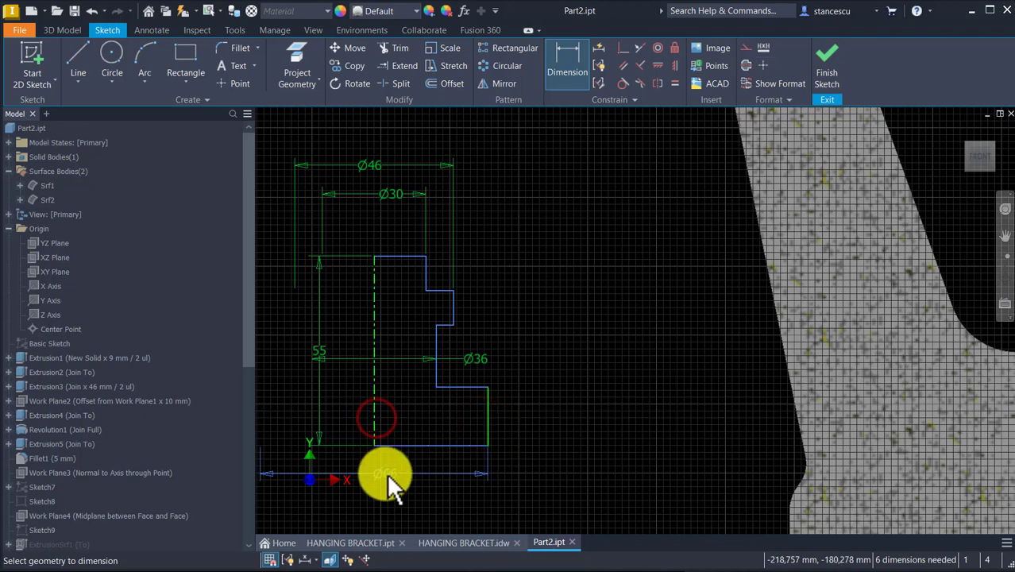
{"action": "left_click", "coordinate": [387, 475]}
{"action": "type", "text": "55"}
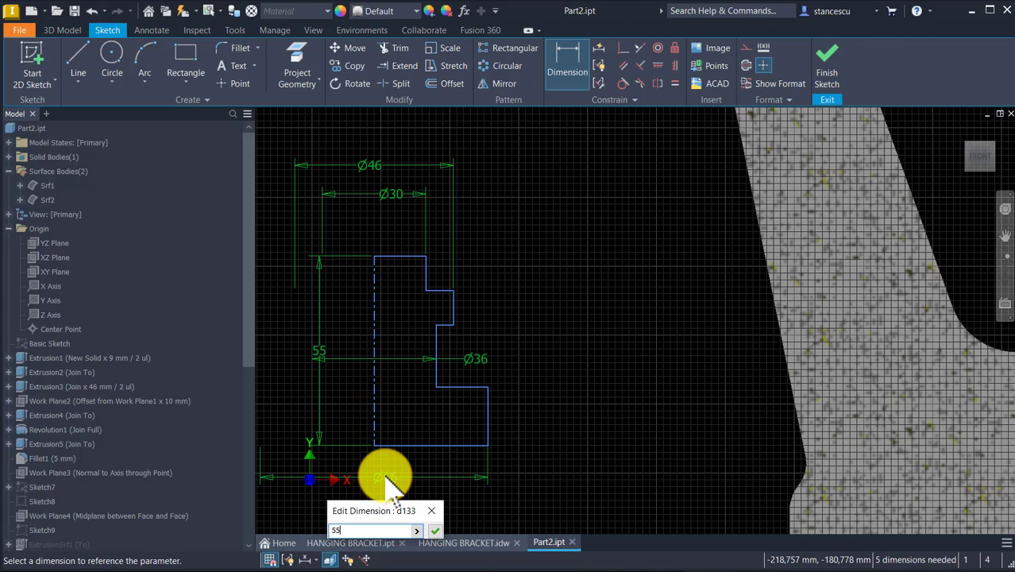
{"action": "key", "text": "BackSpace"}
{"action": "type", "text": "4"}
{"action": "key", "text": "Return"}
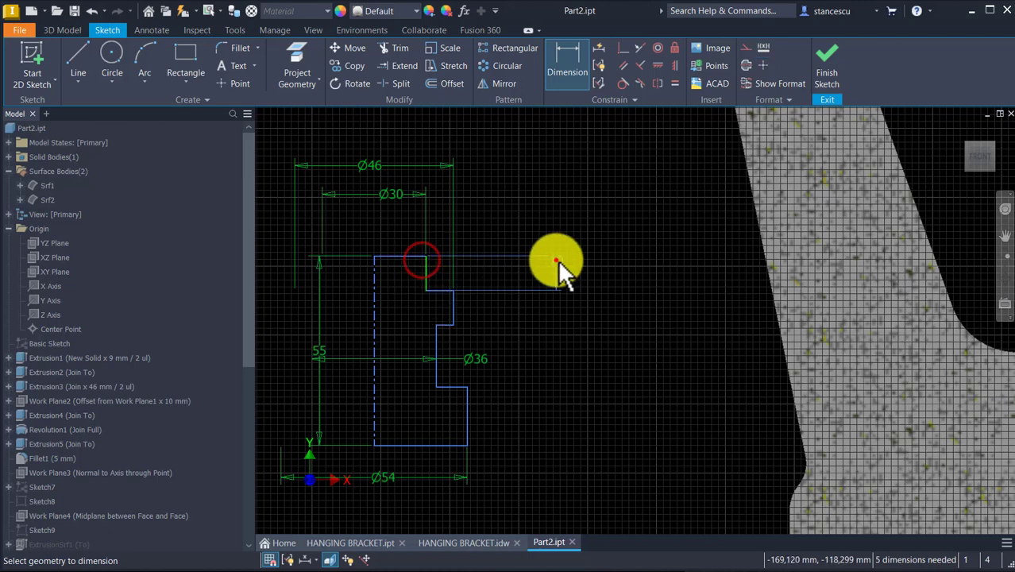
- Dimension the top step's height as 5 mm and the collar's height below it as 8 mm
{"action": "left_click", "coordinate": [557, 262]}
{"action": "type", "text": "5"}
{"action": "key", "text": "Return"}
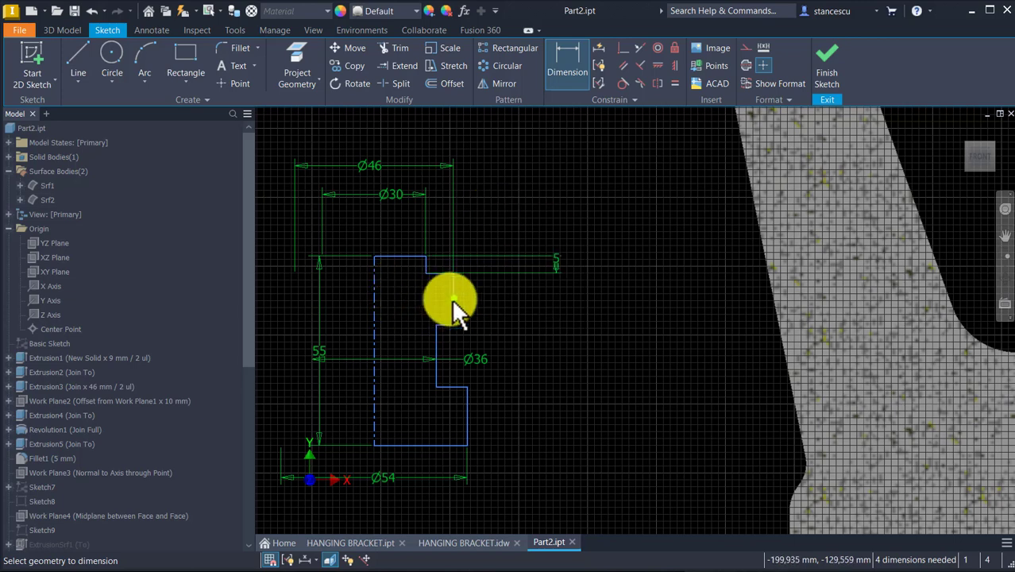
{"action": "left_click", "coordinate": [453, 291]}
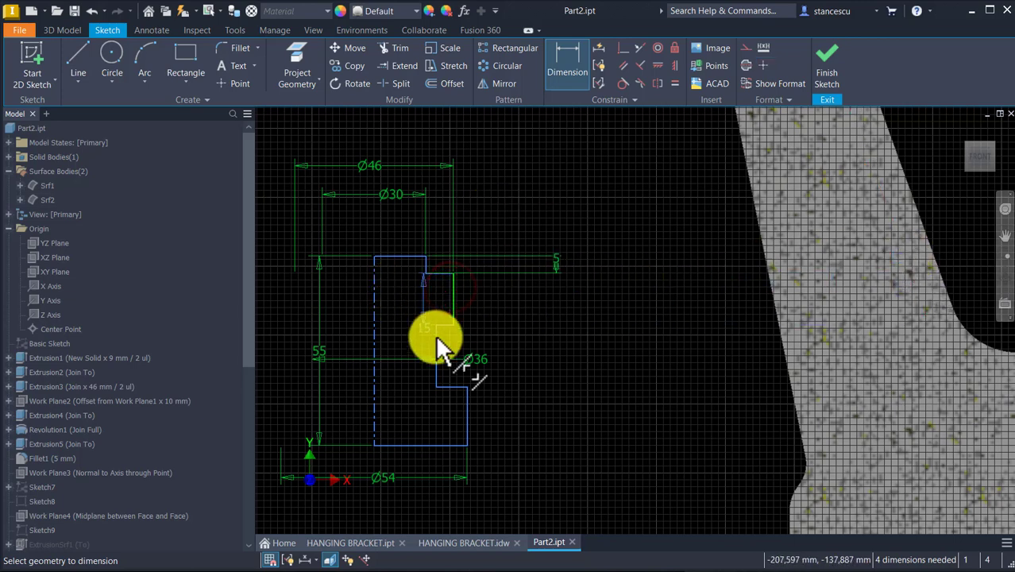
{"action": "left_click", "coordinate": [515, 316]}
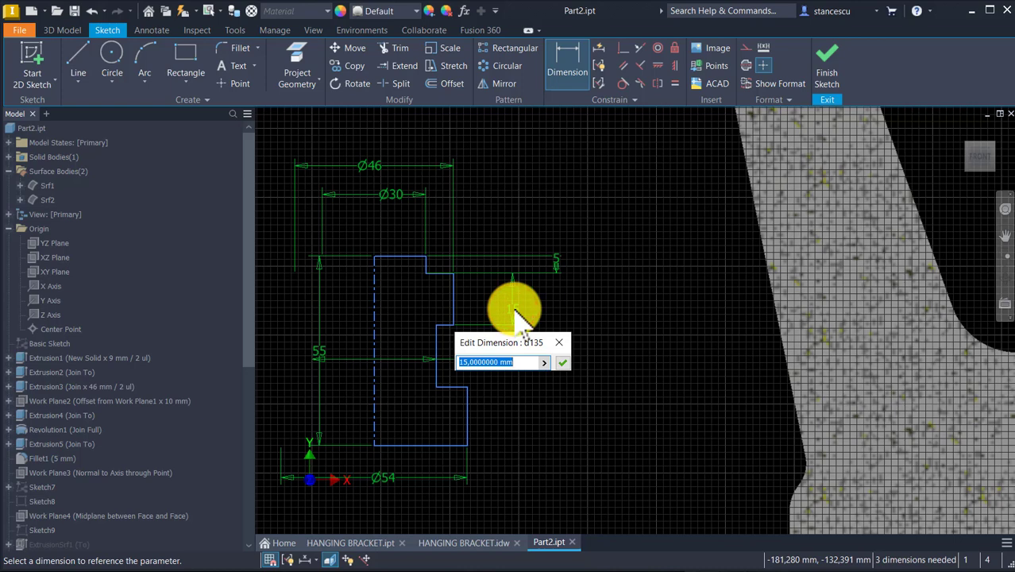
{"action": "type", "text": "8"}
{"action": "key", "text": "Return"}
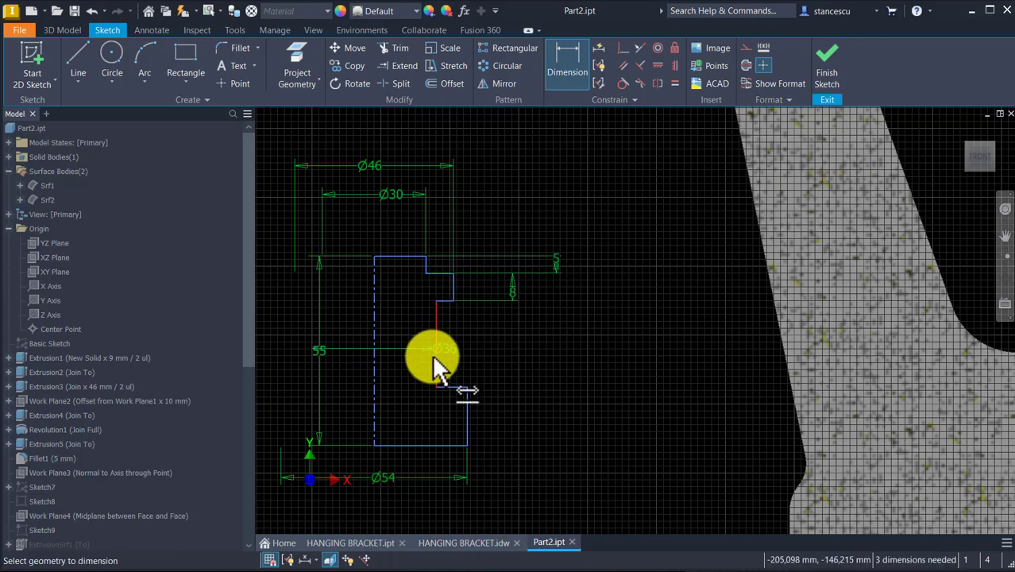
- Dimension the height of the recessed neck between the collar and the base as 17 mm
{"action": "left_click", "coordinate": [435, 316]}
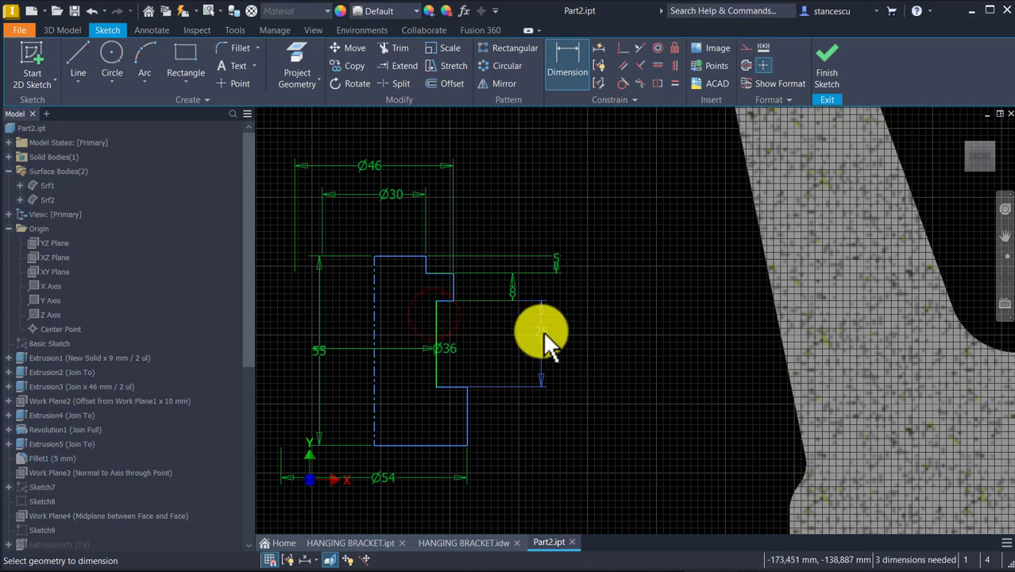
{"action": "left_click", "coordinate": [545, 340]}
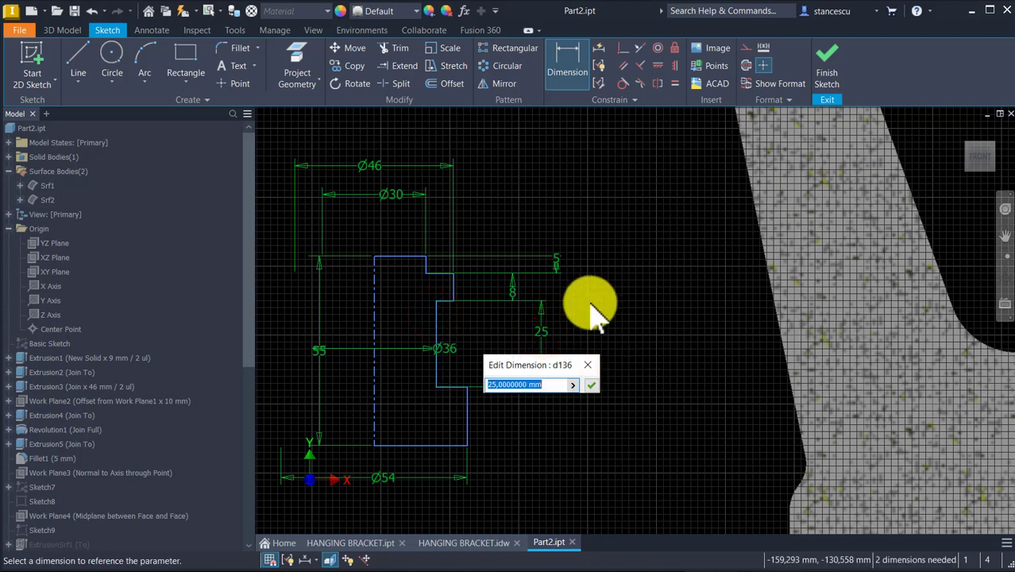
{"action": "type", "text": "17"}
{"action": "key", "text": "Return"}
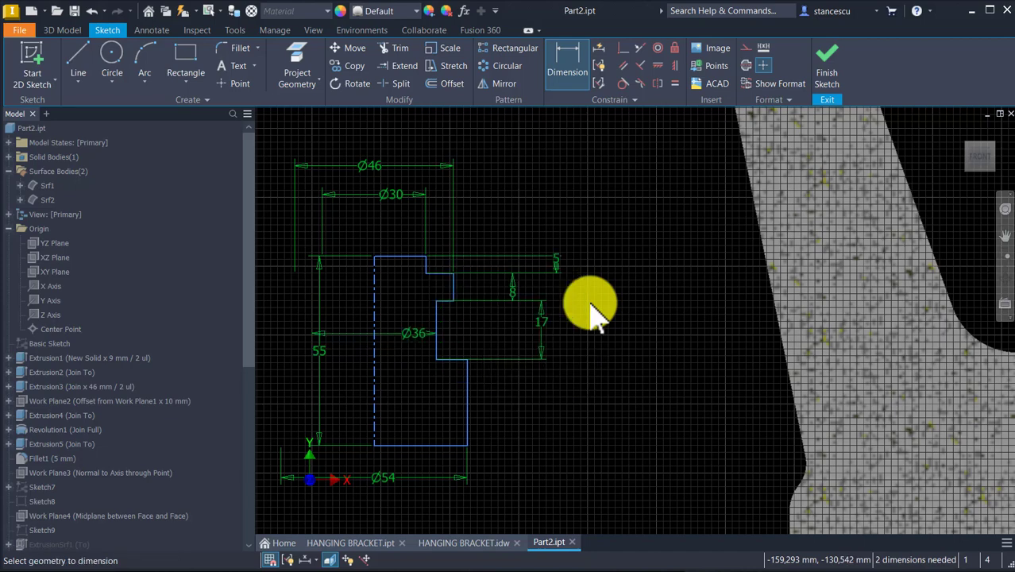
- Fillet the profile's top step corner, both recessed neck corners and the base's upper outer corner with a 5 mm radius
{"action": "mouse_move", "coordinate": [639, 408]}
{"action": "middle_mouse_down"}
{"action": "mouse_move", "coordinate": [609, 332]}
{"action": "mouse_move", "coordinate": [623, 357]}
{"action": "middle_mouse_up"}
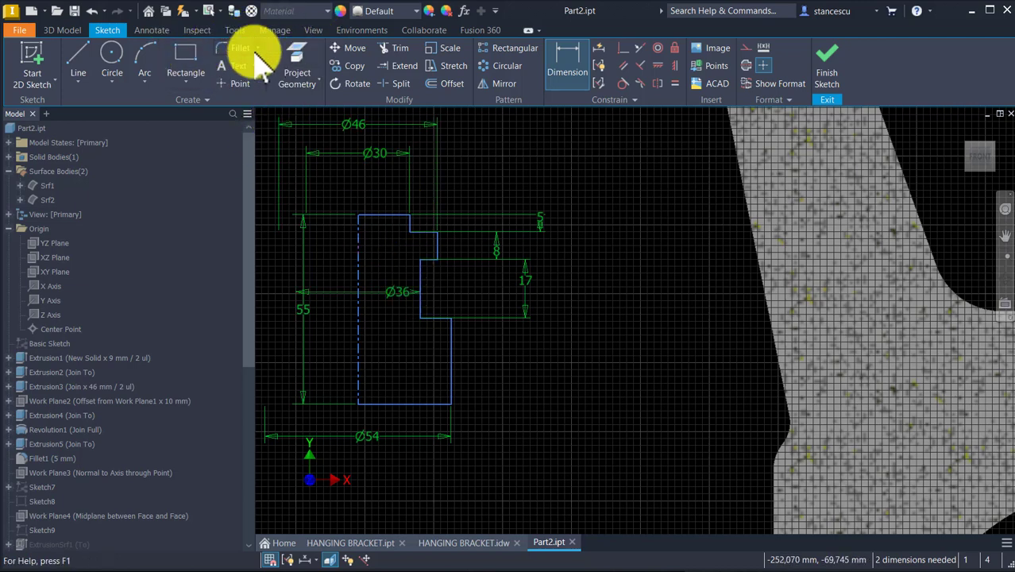
{"action": "left_click", "coordinate": [226, 50]}
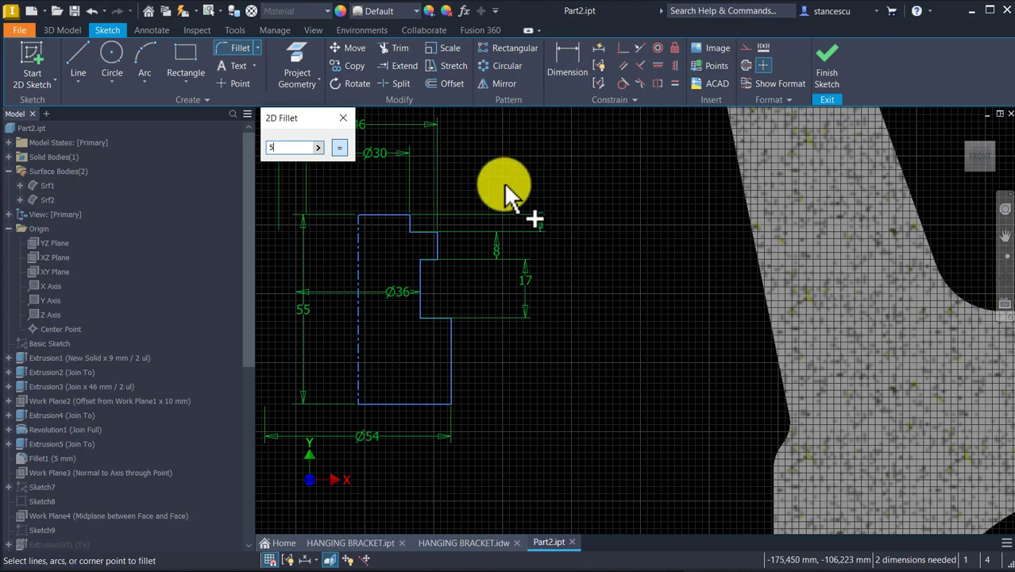
{"action": "scroll", "coordinate": [510, 190], "scroll_direction": "up", "scroll_amount": 3}
{"action": "middle_click_drag", "start_coordinate": [340, 335], "coordinate": [529, 286]}
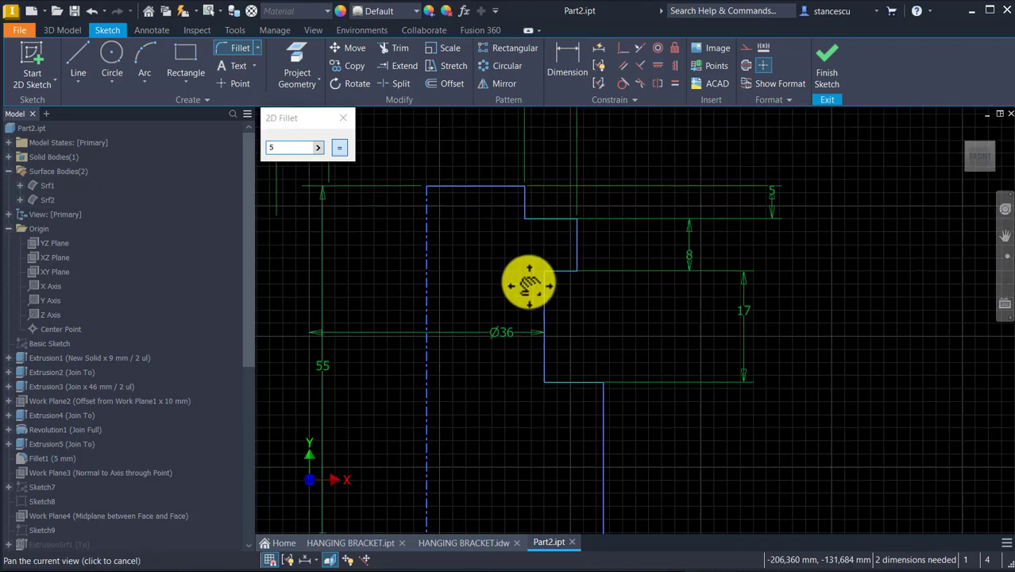
{"action": "left_click", "coordinate": [523, 220]}
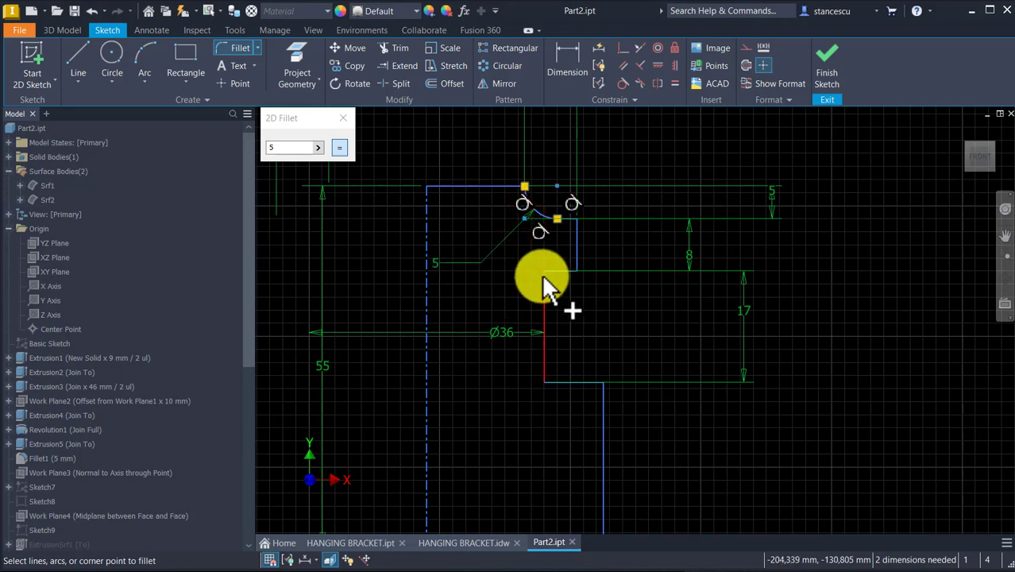
{"action": "left_click", "coordinate": [544, 285]}
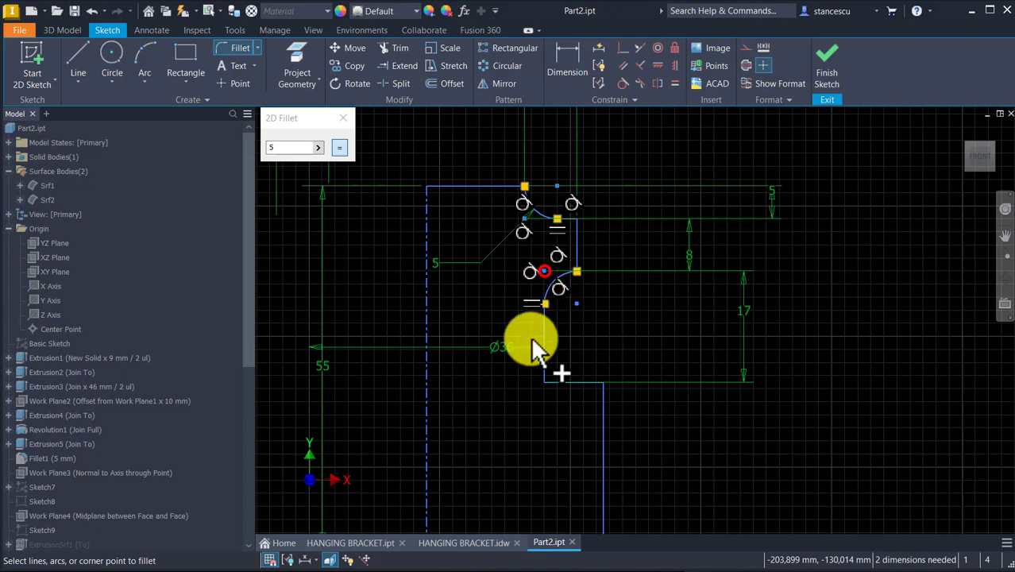
{"action": "left_click", "coordinate": [544, 381]}
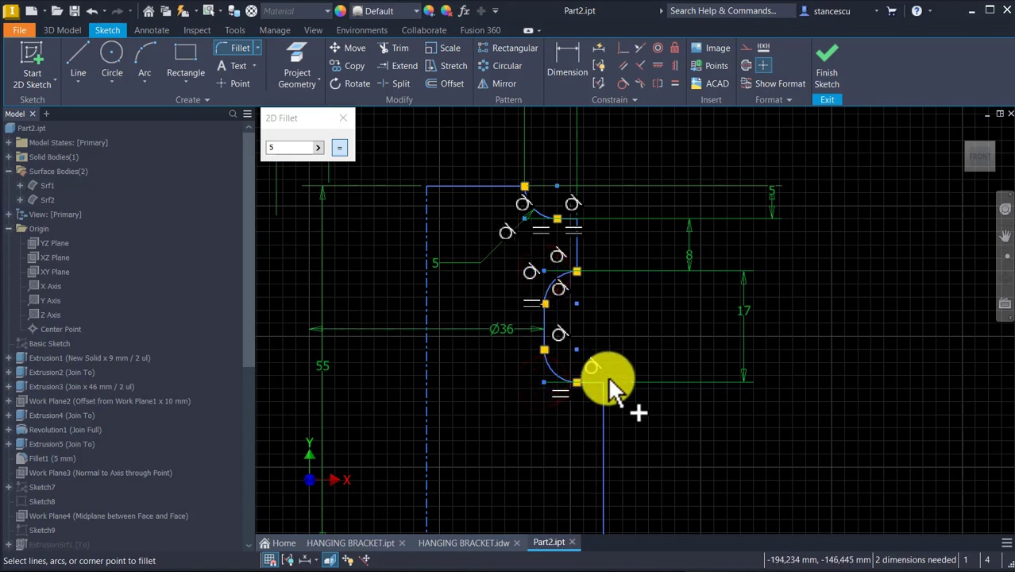
{"action": "left_click", "coordinate": [608, 379]}
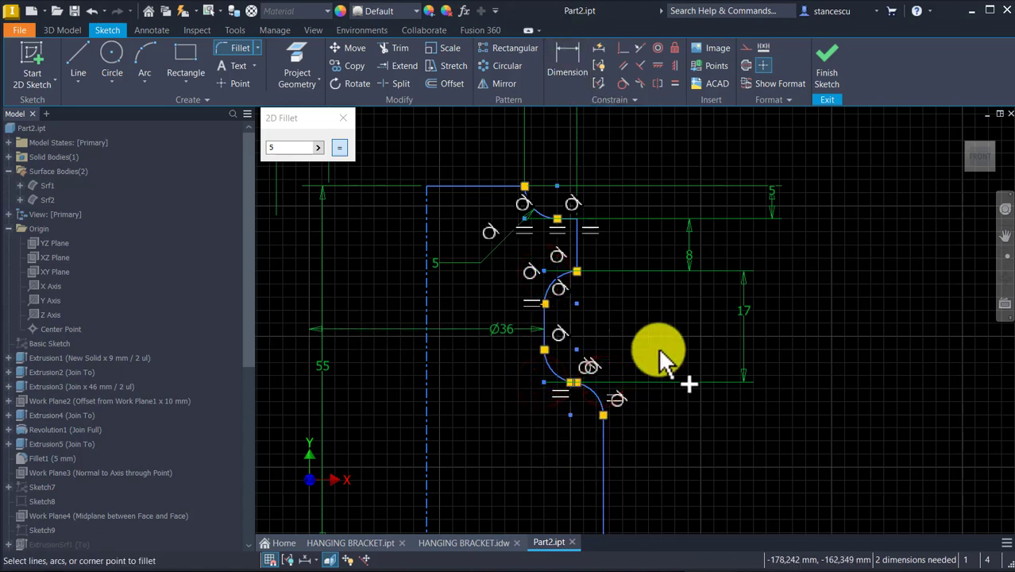
{"action": "scroll", "coordinate": [628, 232], "scroll_direction": "down", "scroll_amount": 5}
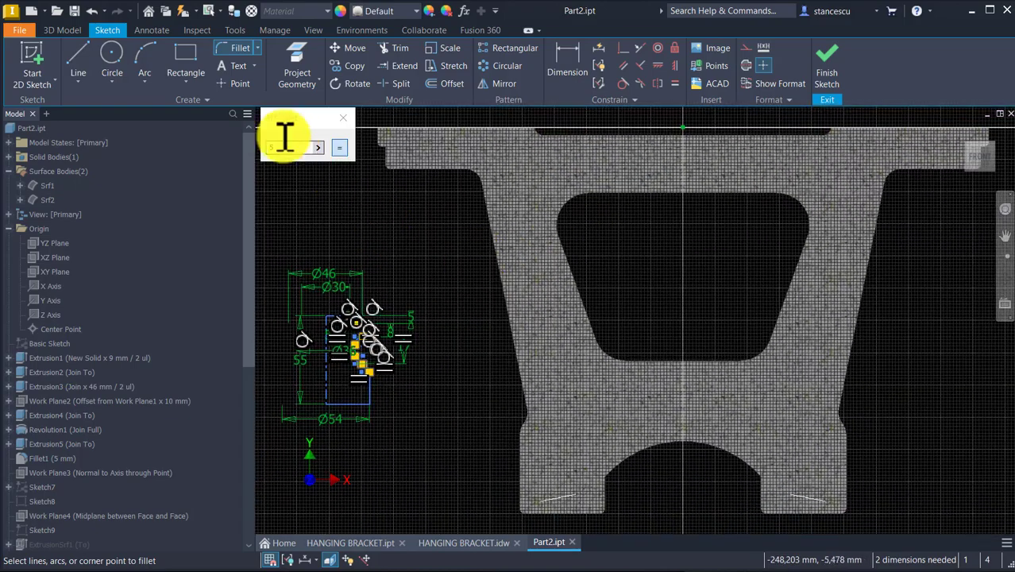
{"action": "left_click", "coordinate": [344, 120]}
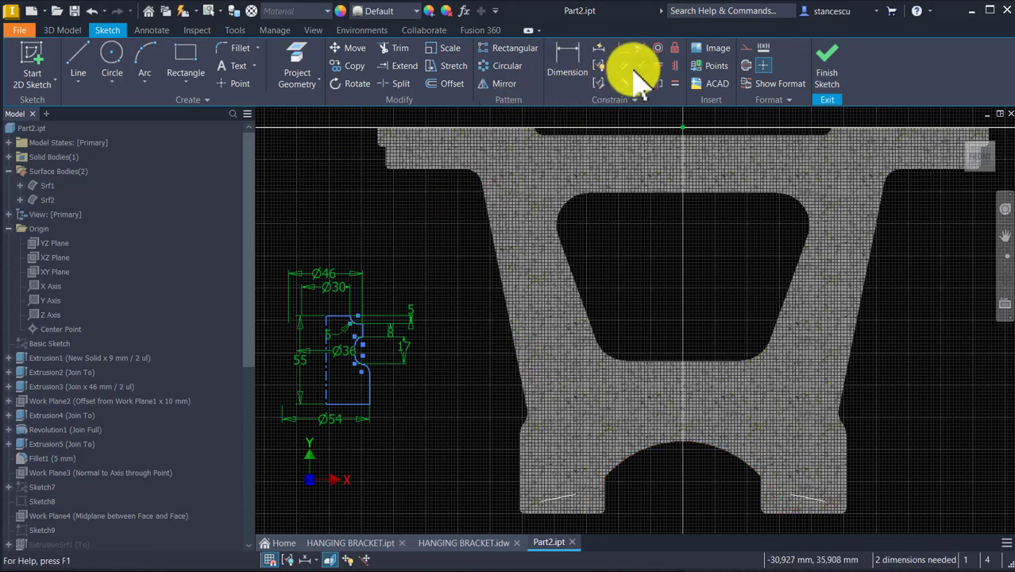
- Make the boss profile's centerline coincident with the projected origin point at the bracket's top
{"action": "left_click", "coordinate": [620, 48]}
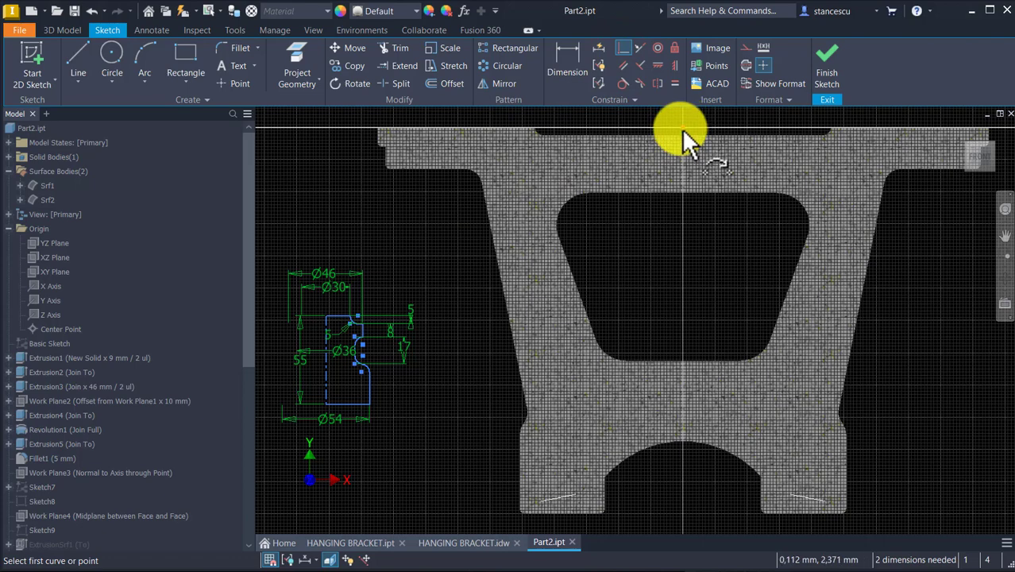
{"action": "left_click", "coordinate": [682, 127]}
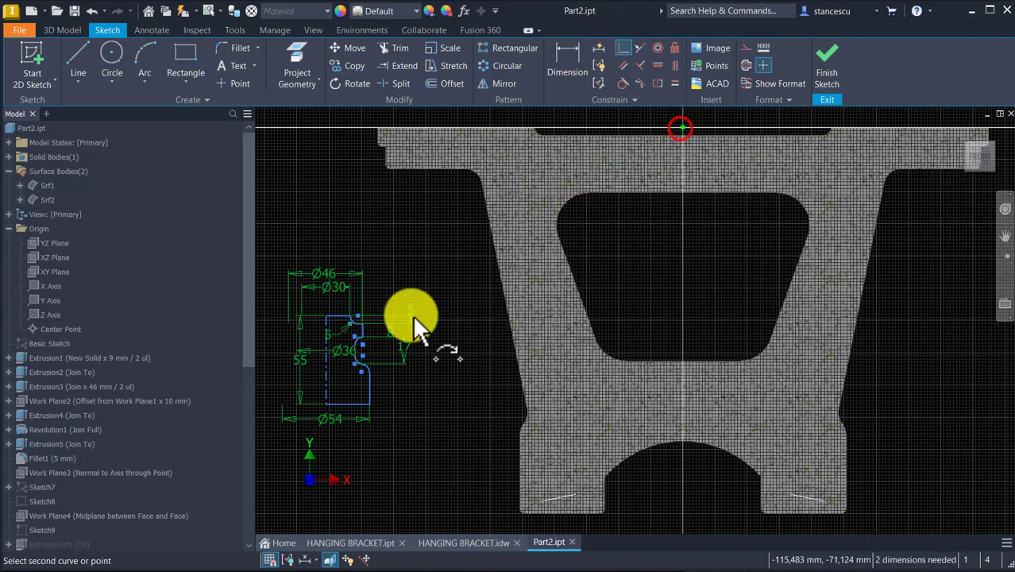
{"action": "left_click", "coordinate": [330, 371]}
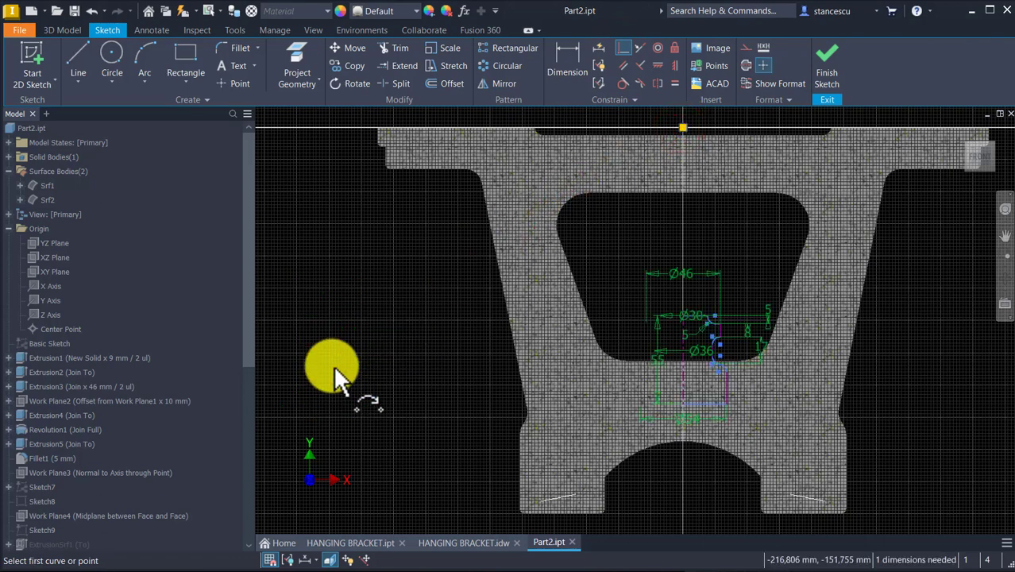
{"action": "key", "text": "Escape"}
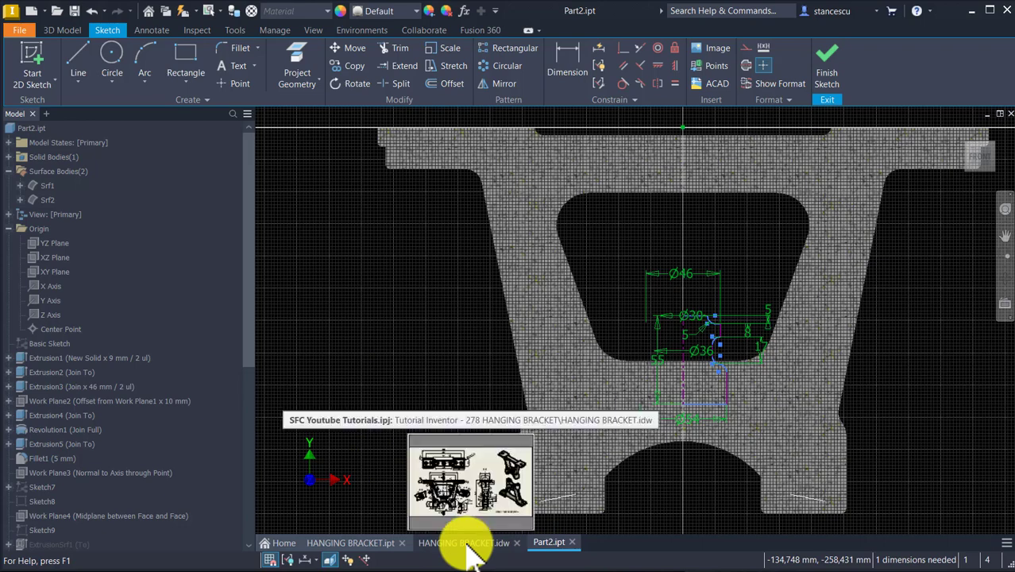
- Examine the front view and section A-A in the HANGING BRACKET.idw drawing for the central boss's fillets and vertical position
{"action": "left_click", "coordinate": [467, 546]}
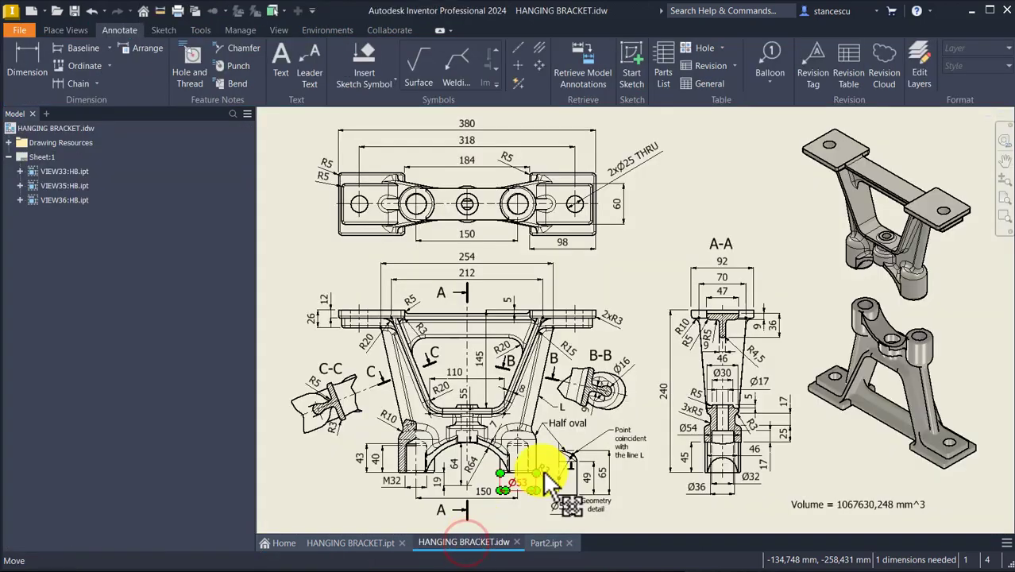
{"action": "scroll", "coordinate": [450, 307], "scroll_direction": "down", "scroll_amount": 4}
{"action": "scroll", "coordinate": [517, 322], "scroll_direction": "down", "scroll_amount": 6}
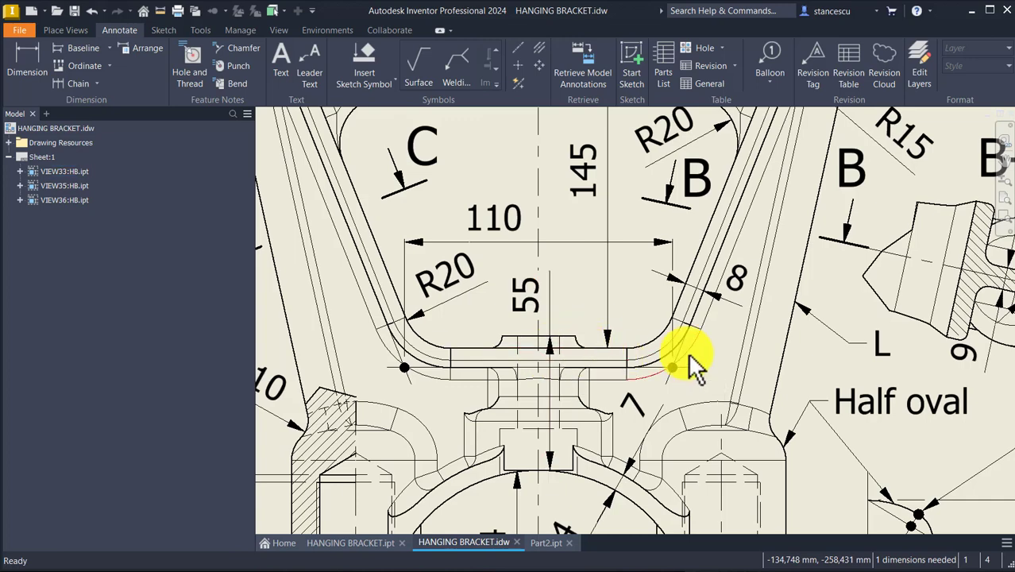
{"action": "middle_click_drag", "start_coordinate": [690, 362], "coordinate": [272, 340]}
{"action": "middle_click_drag", "start_coordinate": [720, 343], "coordinate": [318, 349]}
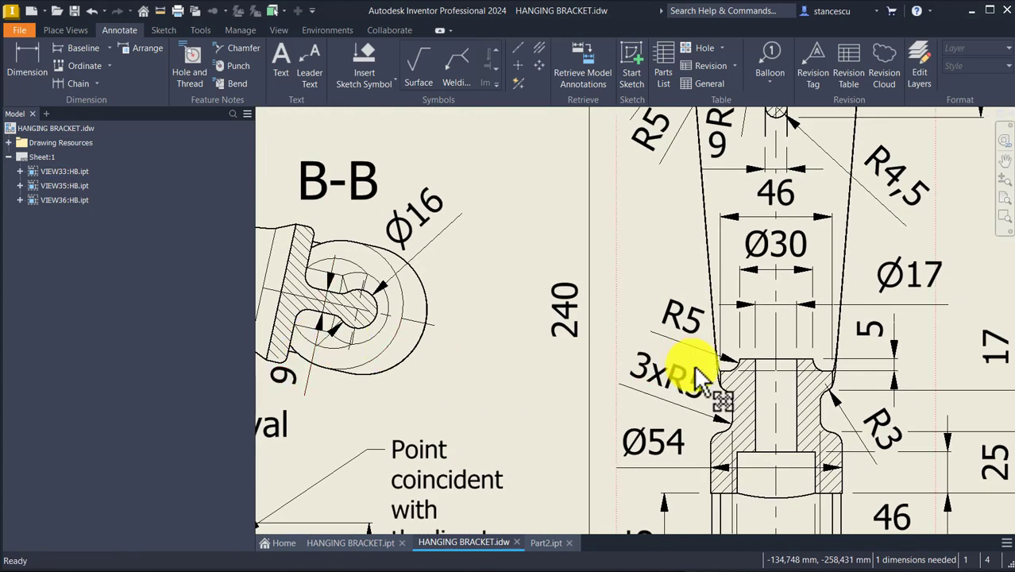
{"action": "scroll", "coordinate": [846, 374], "scroll_direction": "up", "scroll_amount": 3}
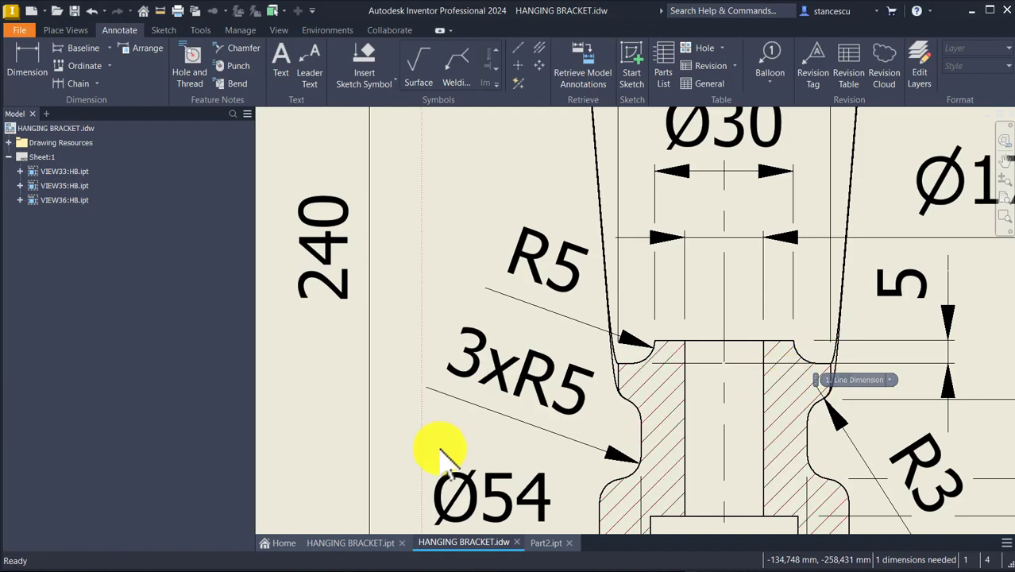
{"action": "scroll", "coordinate": [459, 400], "scroll_direction": "down", "scroll_amount": 2}
{"action": "scroll", "coordinate": [459, 399], "scroll_direction": "down", "scroll_amount": 2}
{"action": "middle_click_drag", "start_coordinate": [431, 390], "coordinate": [641, 390]}
{"action": "scroll", "coordinate": [527, 364], "scroll_direction": "down", "scroll_amount": 2}
{"action": "middle_click_drag", "start_coordinate": [526, 364], "coordinate": [693, 362]}
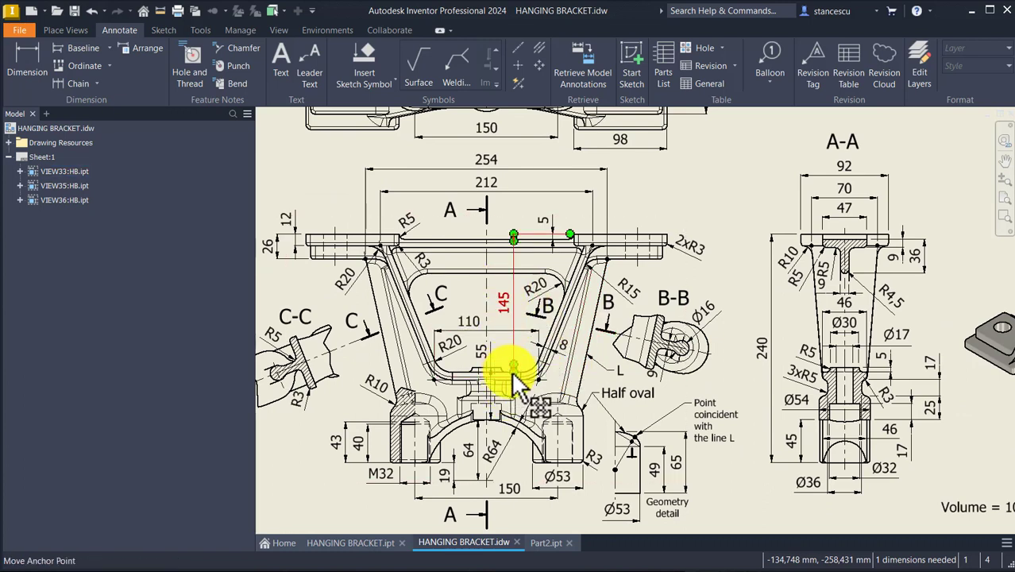
{"action": "left_click", "coordinate": [554, 543]}
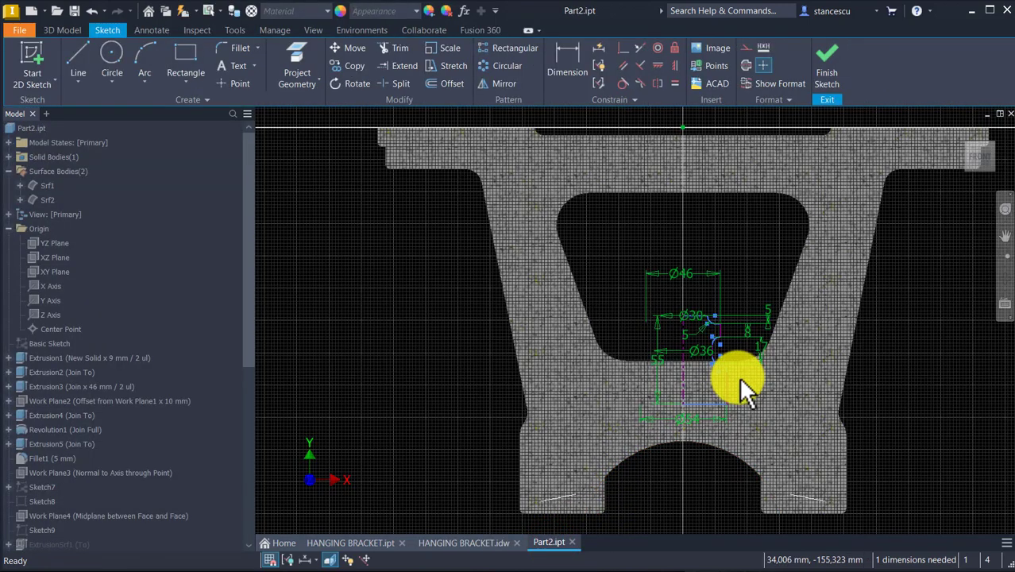
- Project the lower straight edge of the bracket's opening and make the collar's upper outer corner coincident with it
{"action": "scroll", "coordinate": [738, 381], "scroll_direction": "up", "scroll_amount": 3}
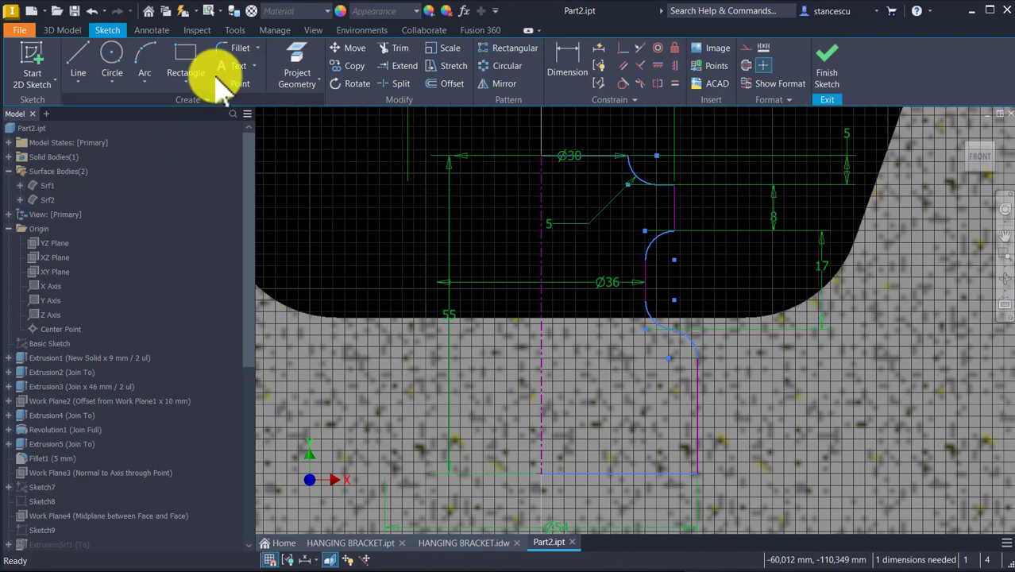
{"action": "left_click", "coordinate": [306, 60]}
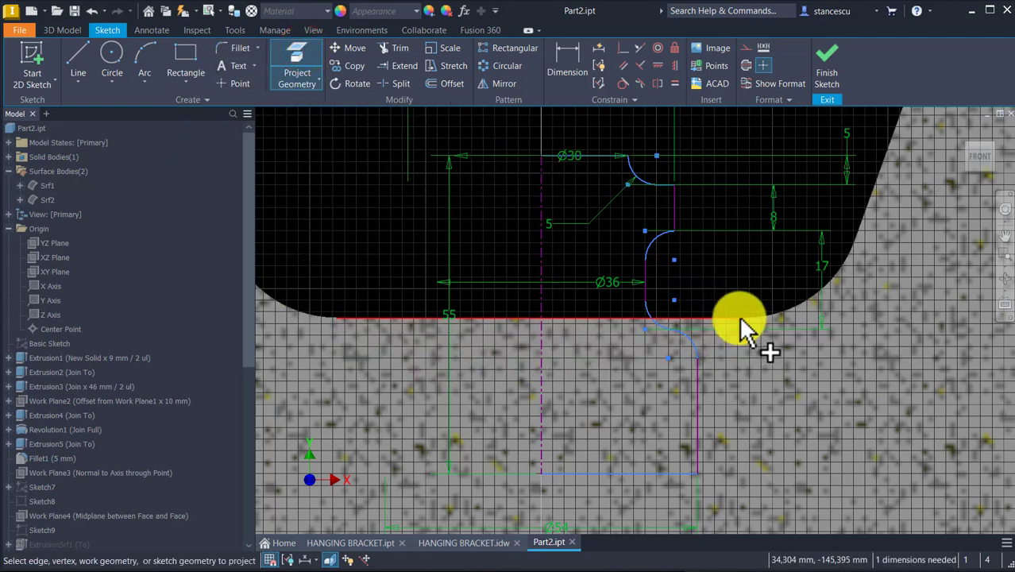
{"action": "left_click", "coordinate": [739, 320]}
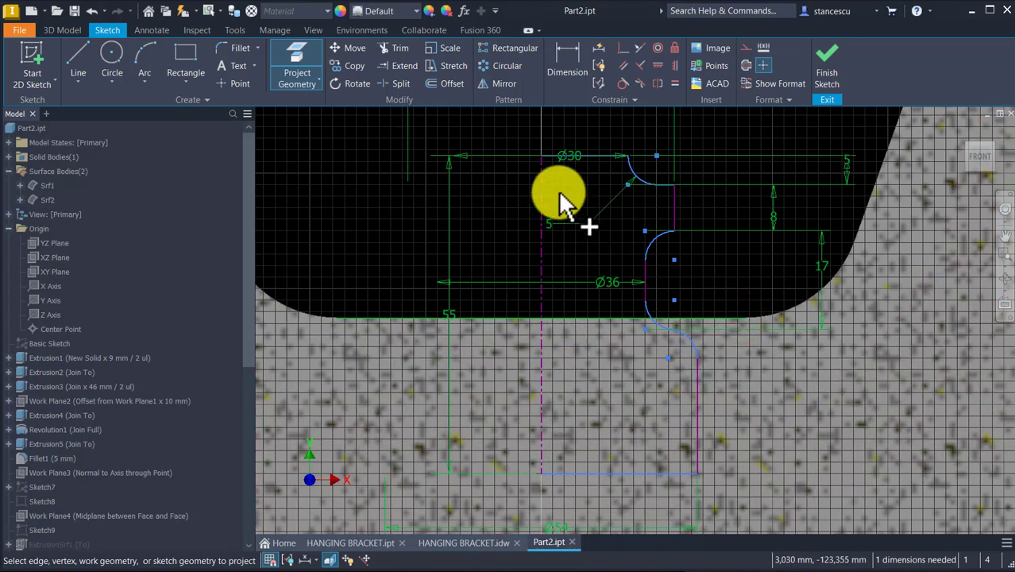
{"action": "left_click", "coordinate": [623, 40]}
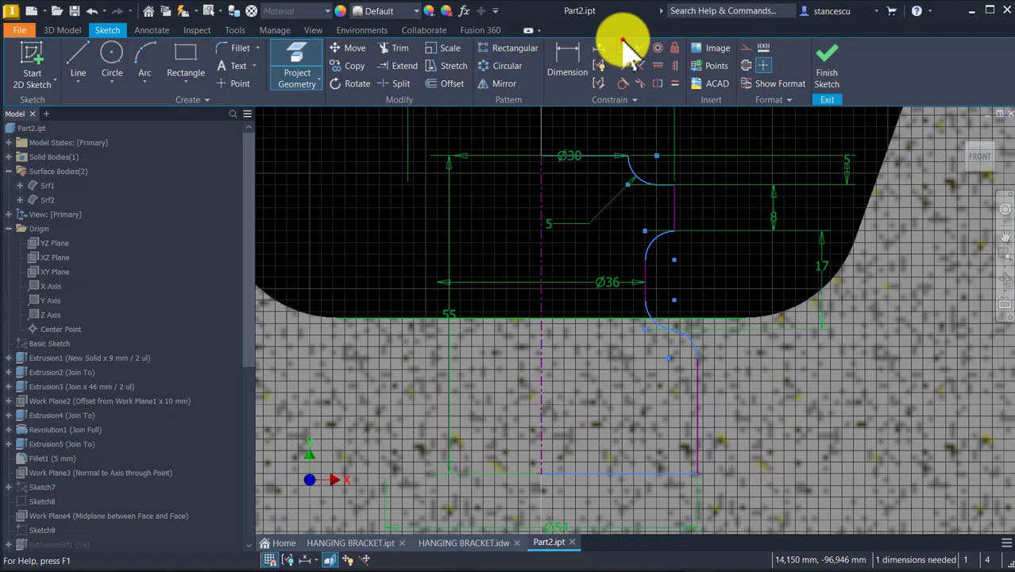
{"action": "left_click", "coordinate": [673, 184]}
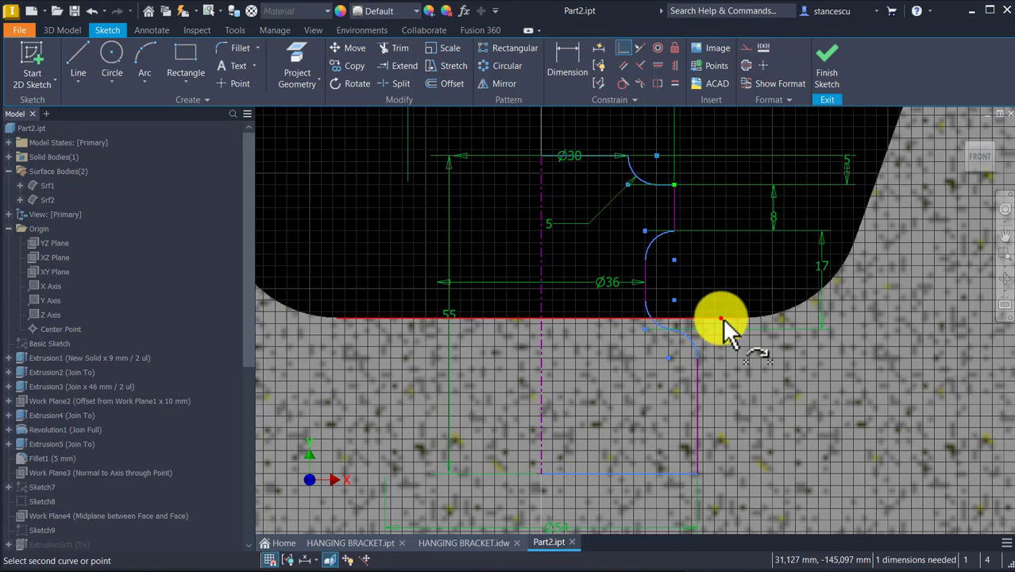
{"action": "left_click", "coordinate": [721, 320]}
{"action": "key", "text": "Escape"}
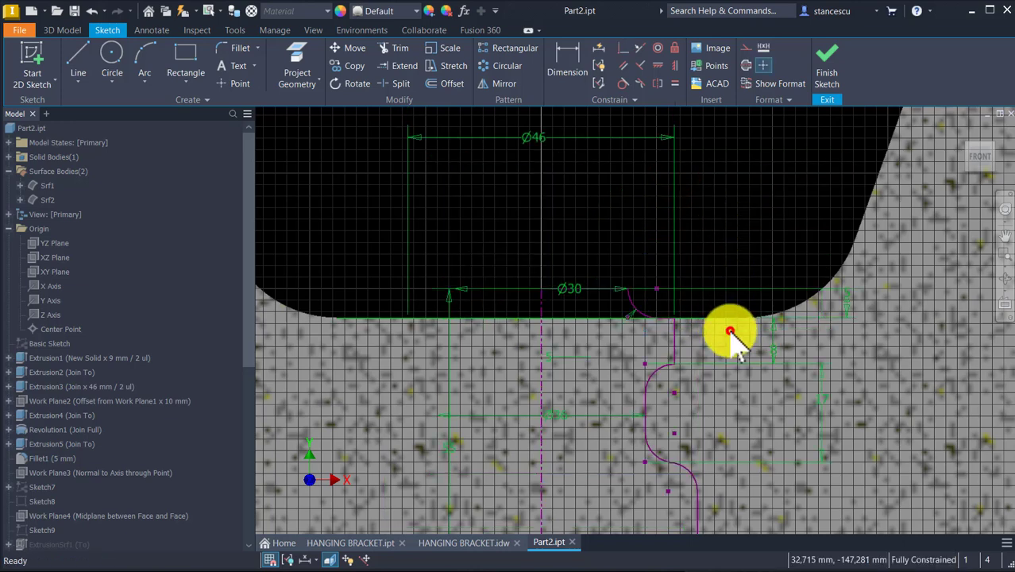
{"action": "left_click", "coordinate": [730, 331]}
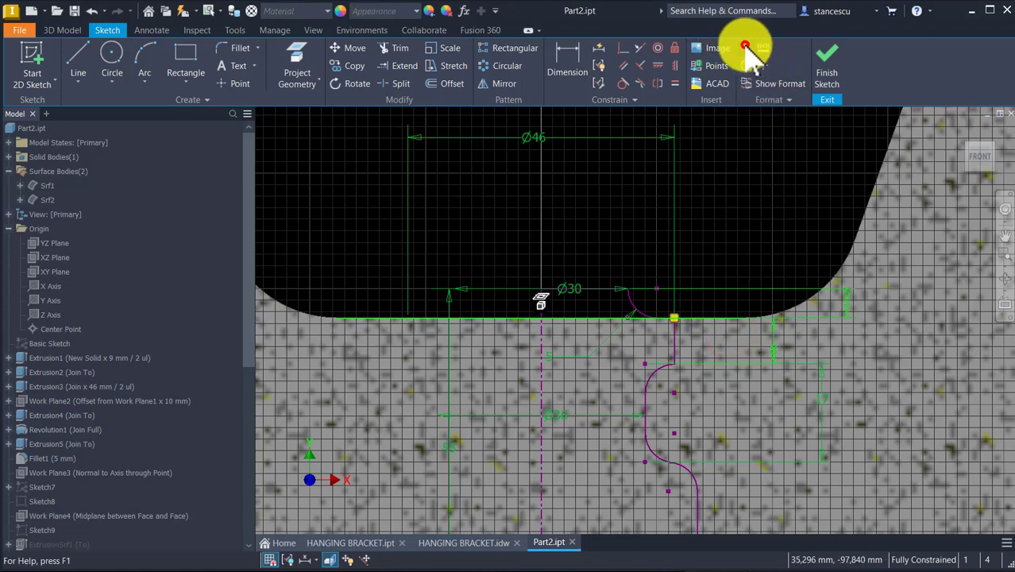
- Finish the sketch and revolve the boss profile 360° around its centerline, joining it to the bracket
{"action": "left_click", "coordinate": [827, 63]}
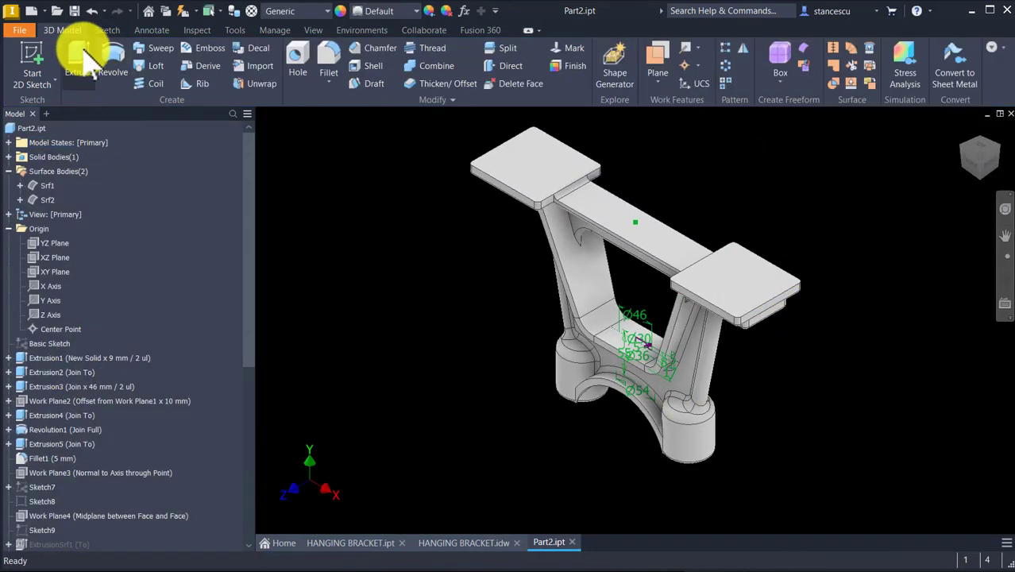
{"action": "left_click", "coordinate": [109, 52]}
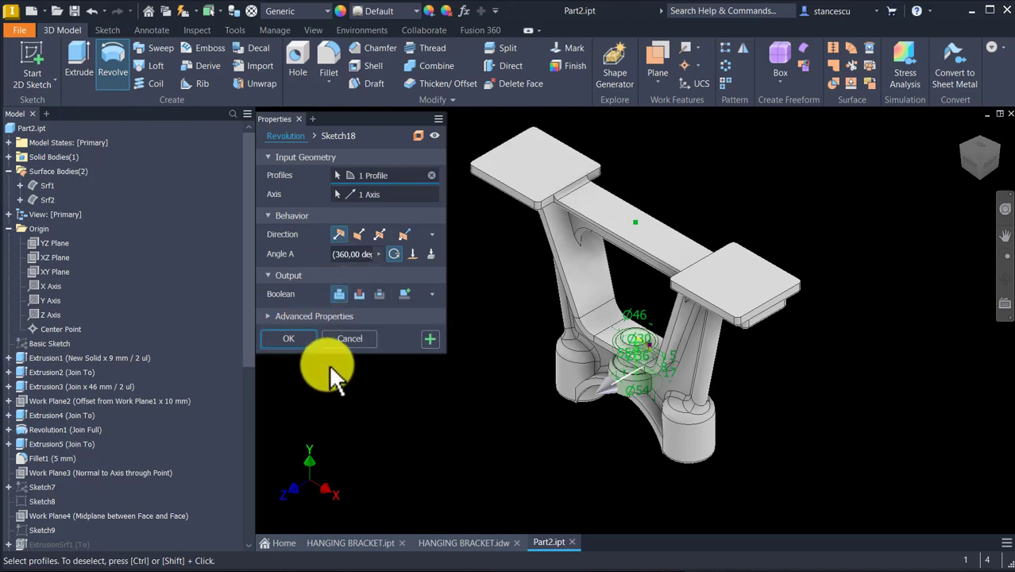
{"action": "left_click", "coordinate": [289, 340]}
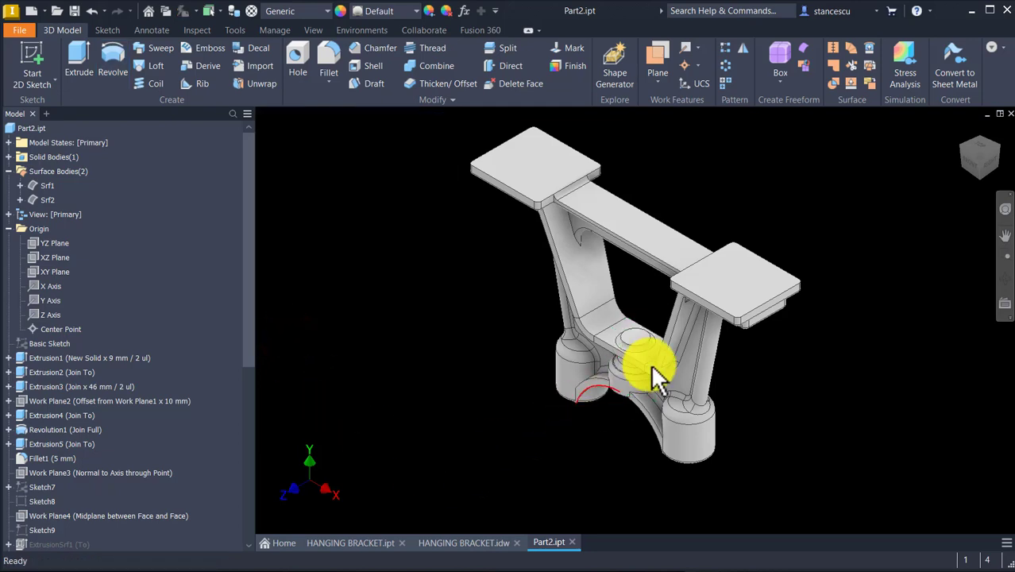
{"action": "middle_click_drag", "start_coordinate": [657, 374], "coordinate": [512, 288], "text": "shift"}
{"action": "scroll", "coordinate": [715, 337], "scroll_direction": "up", "scroll_amount": 5}
{"action": "key", "text": "F6"}
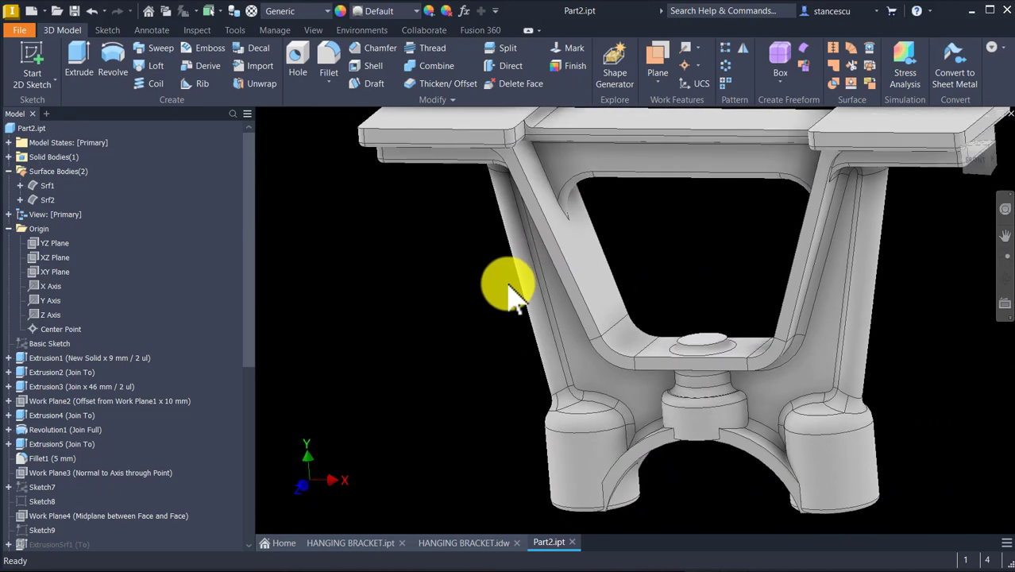
{"action": "left_click", "coordinate": [417, 197]}
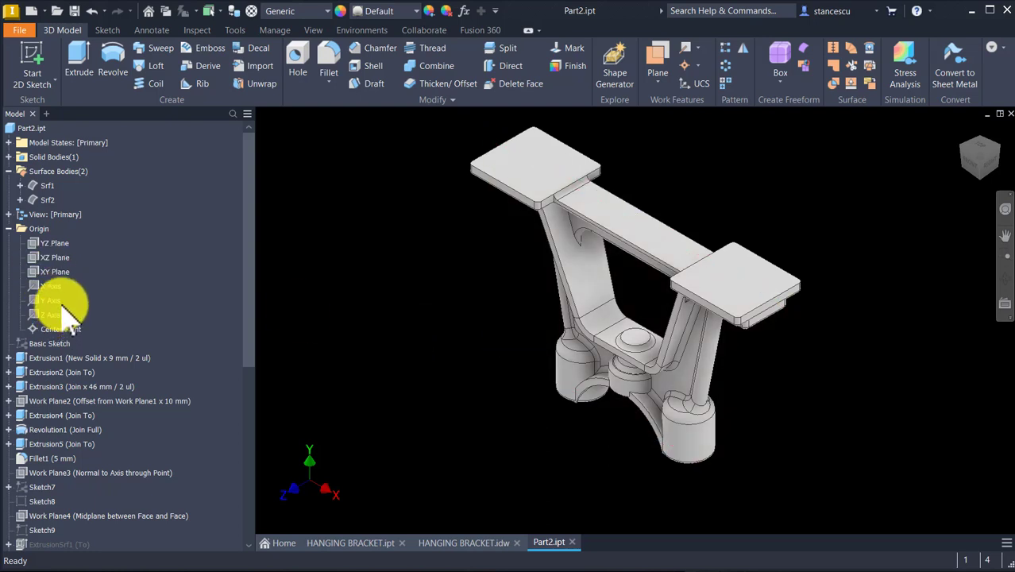
- Start a new sketch on the XY plane and slice the model graphics at the sketch plane
{"action": "left_click", "coordinate": [53, 271]}
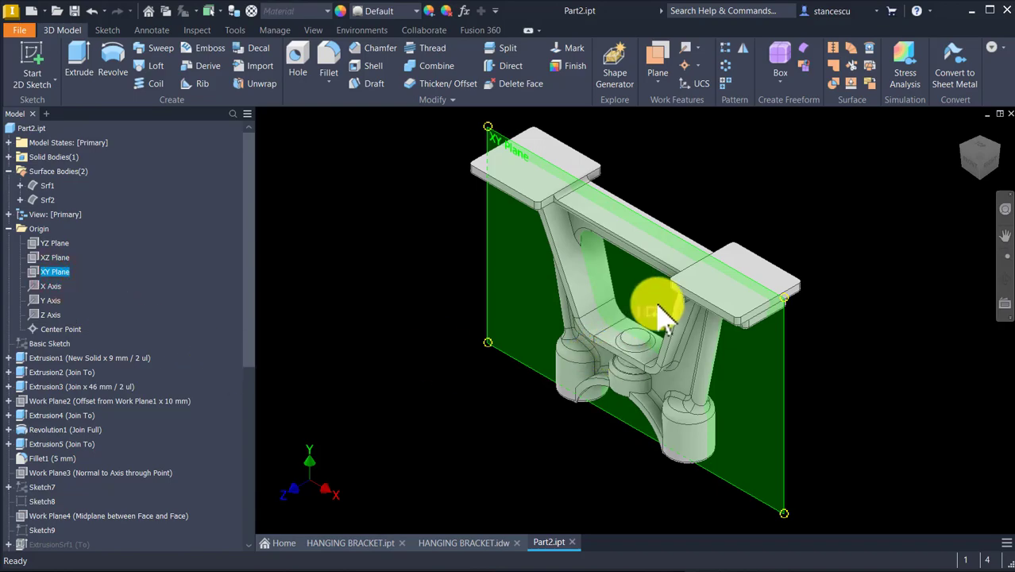
{"action": "left_click", "coordinate": [651, 314]}
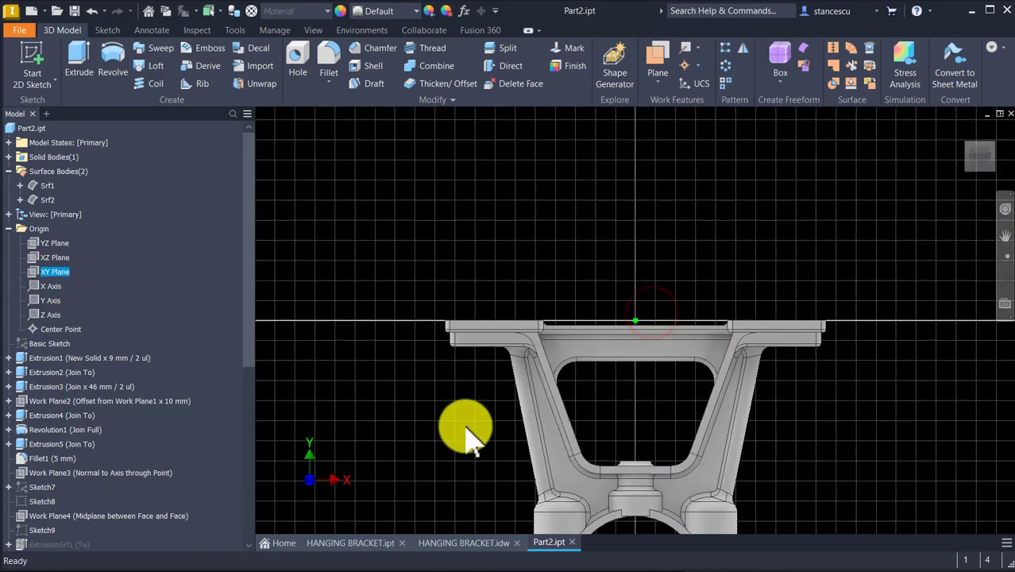
{"action": "key", "text": "F7"}
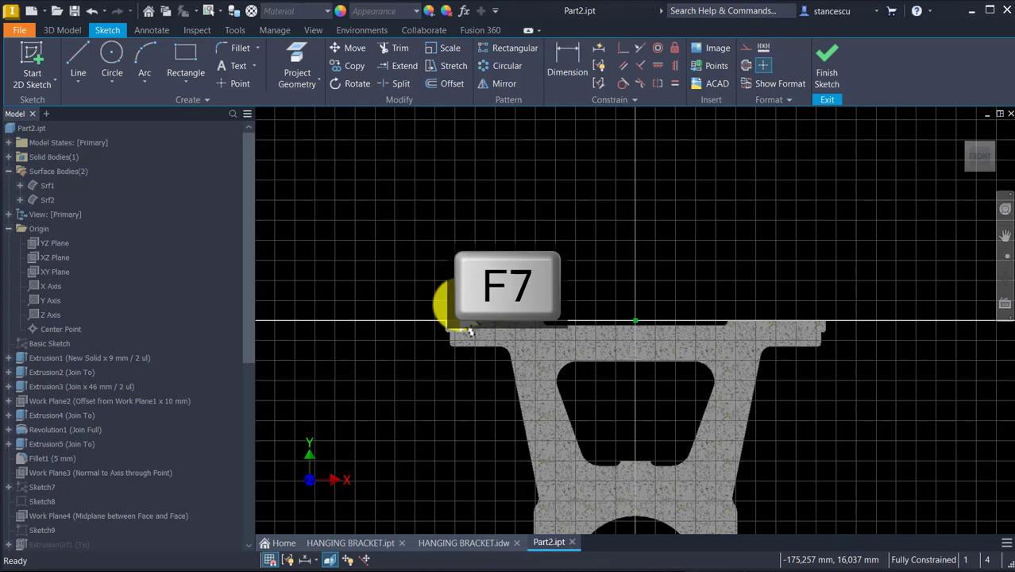
{"action": "key", "text": "Home"}
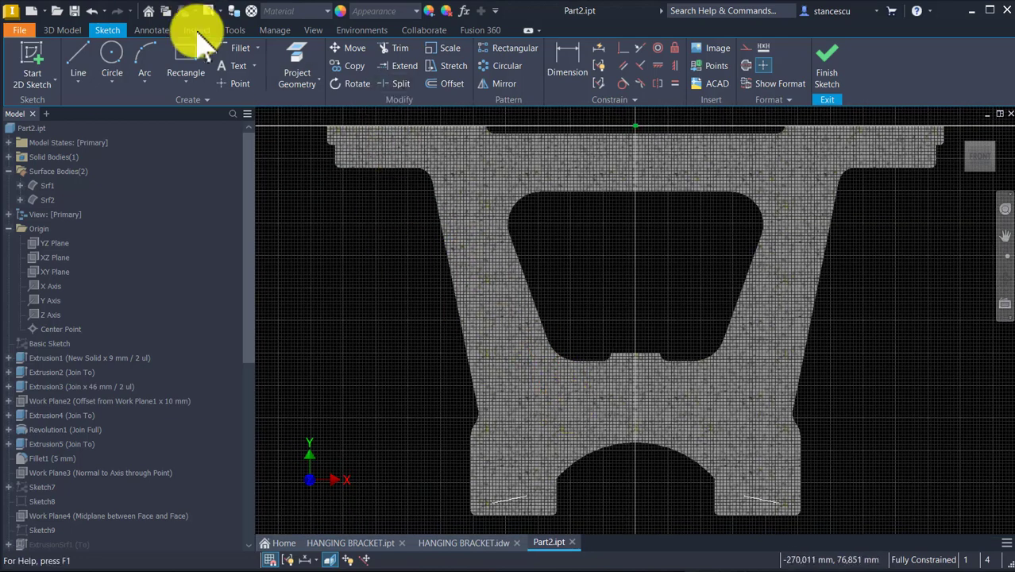
- Draw a vertical centerline from the midpoint of the central boss's top edge down past the lower arch
{"action": "left_click", "coordinate": [77, 57]}
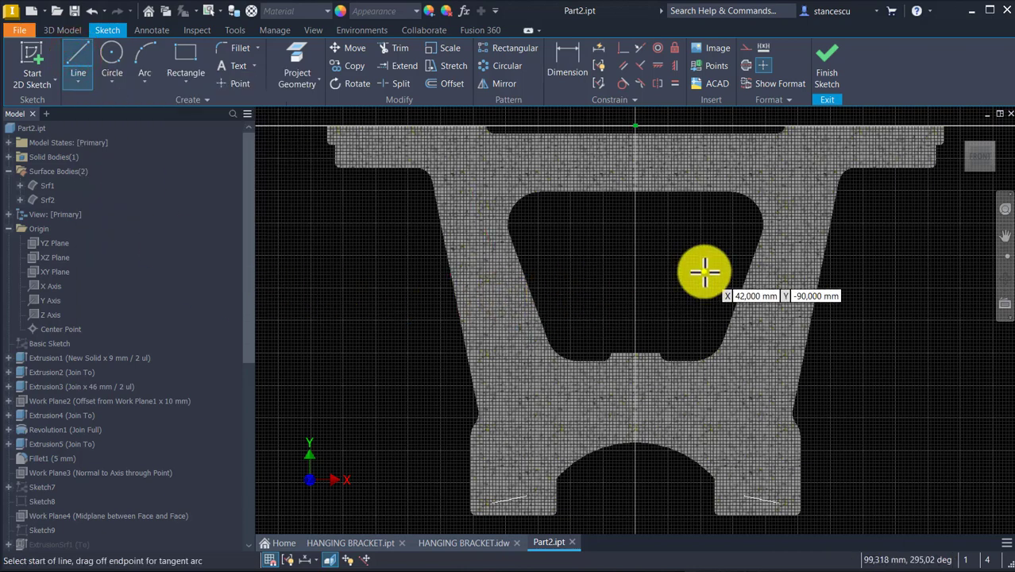
{"action": "left_click", "coordinate": [746, 65]}
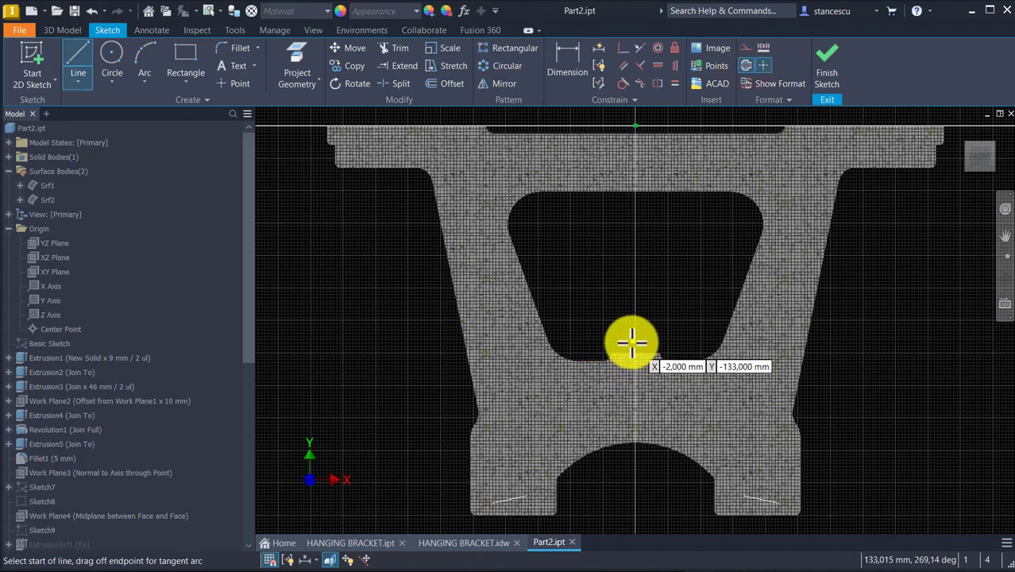
{"action": "left_click", "coordinate": [635, 355]}
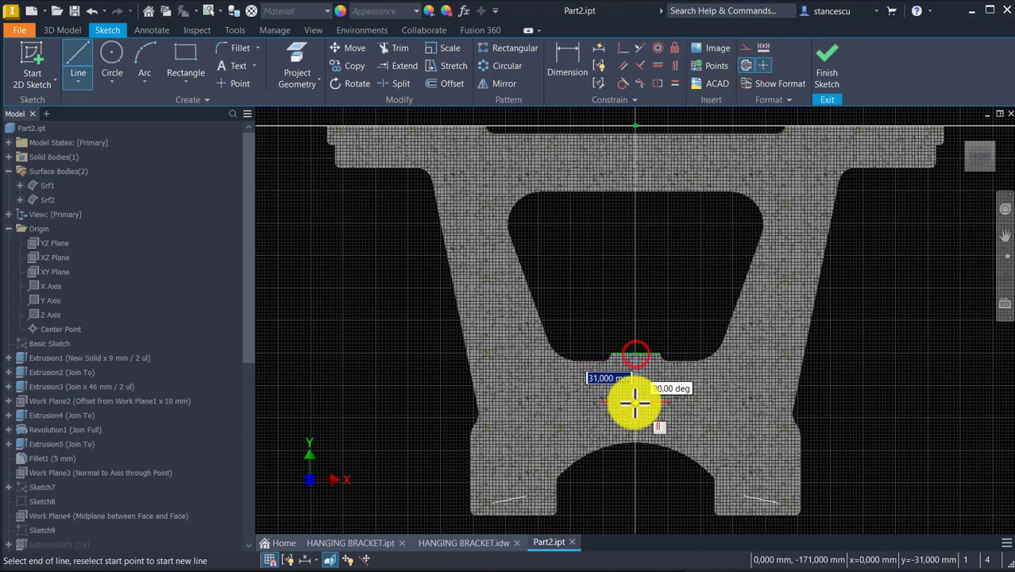
{"action": "middle_click_drag", "start_coordinate": [633, 399], "coordinate": [642, 352]}
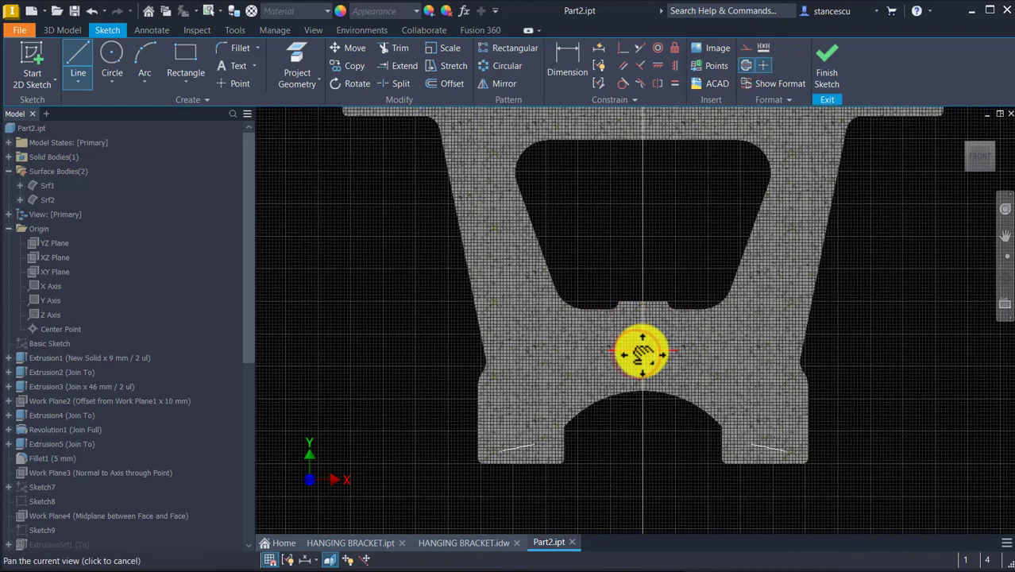
{"action": "left_click", "coordinate": [641, 467]}
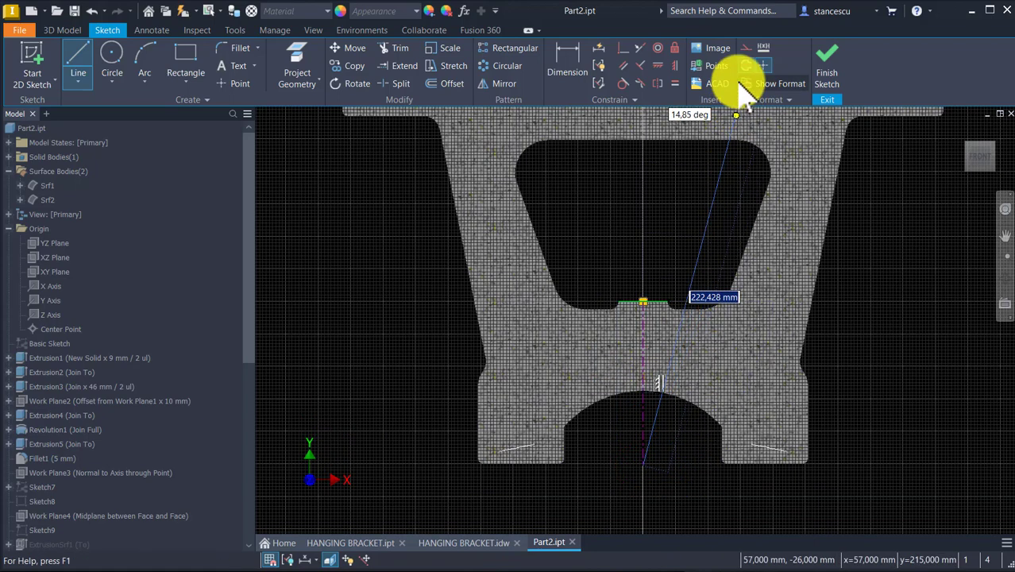
- Sketch a closed stepped half-profile in normal lines beside the centerline, with a narrower upper part about 12.5 mm wide and 33 mm high ending at the boss's top edge
{"action": "left_click", "coordinate": [759, 64]}
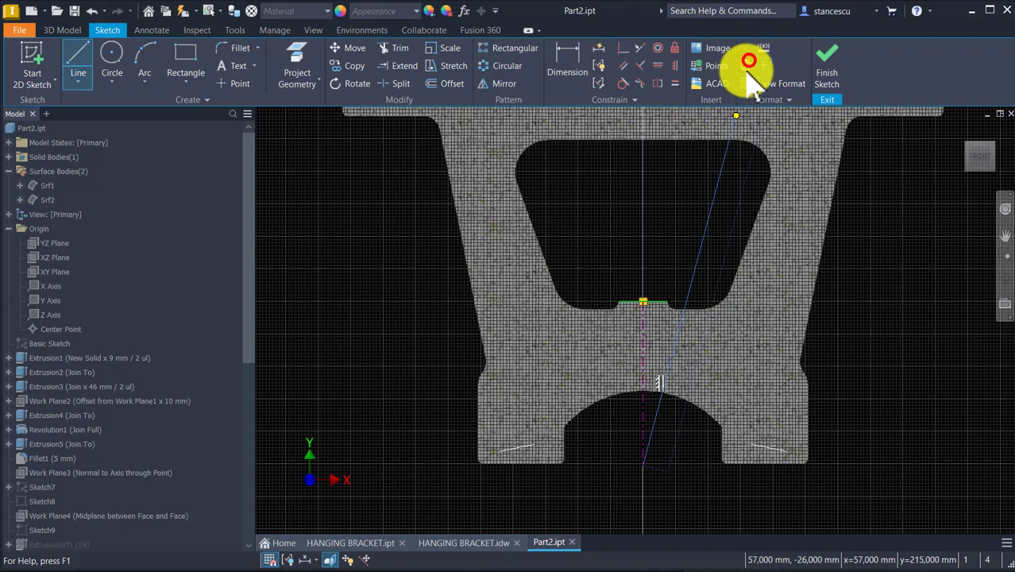
{"action": "left_click", "coordinate": [685, 465]}
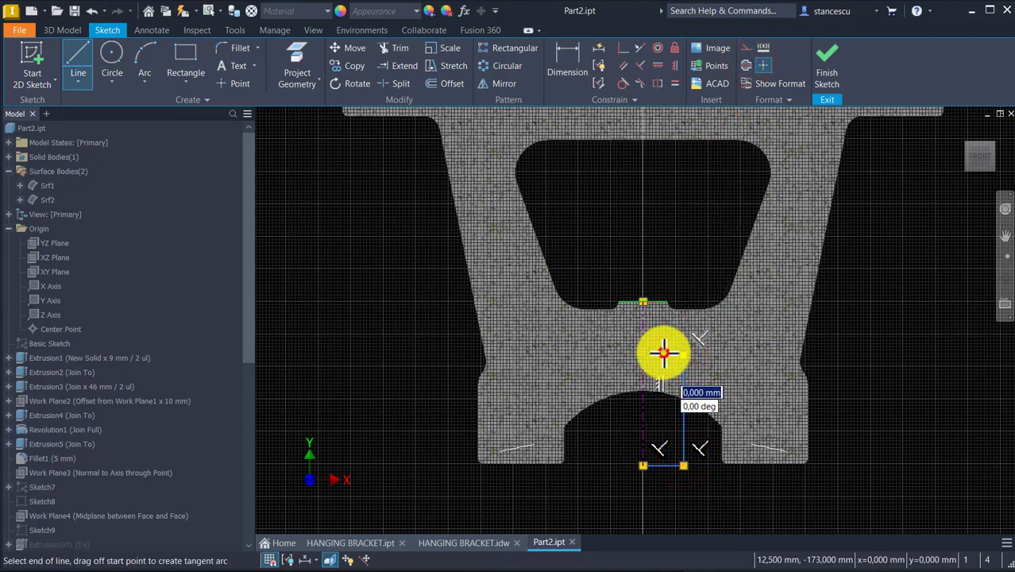
{"action": "left_click", "coordinate": [664, 355]}
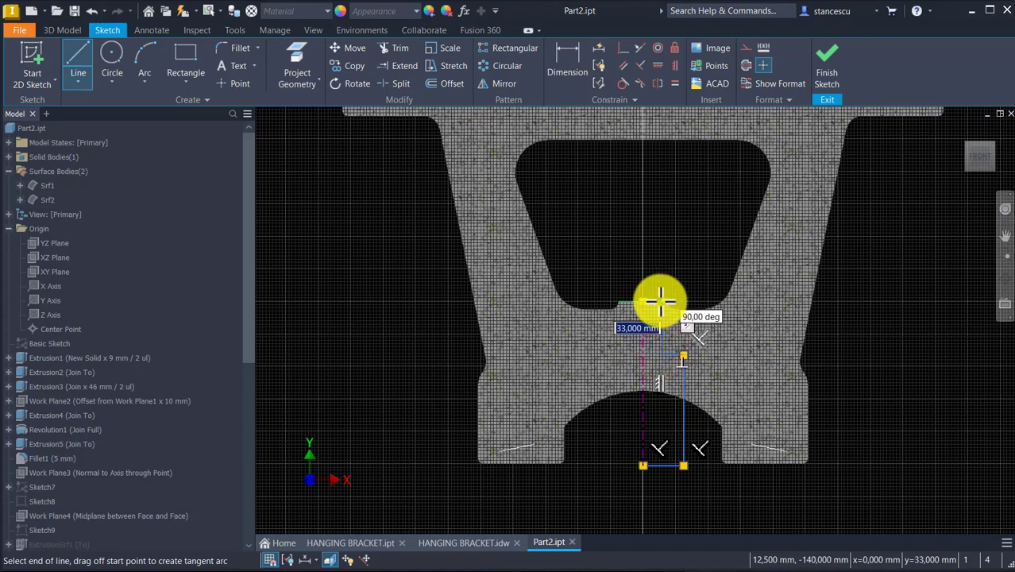
{"action": "left_click", "coordinate": [662, 302]}
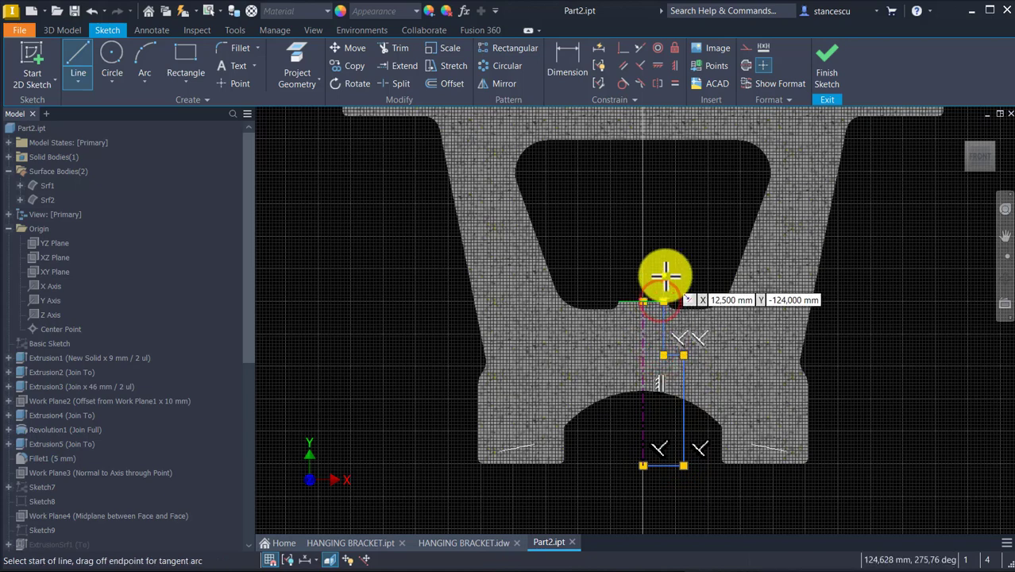
{"action": "scroll", "coordinate": [661, 276], "scroll_direction": "up", "scroll_amount": 2}
{"action": "scroll", "coordinate": [665, 278], "scroll_direction": "up", "scroll_amount": 2}
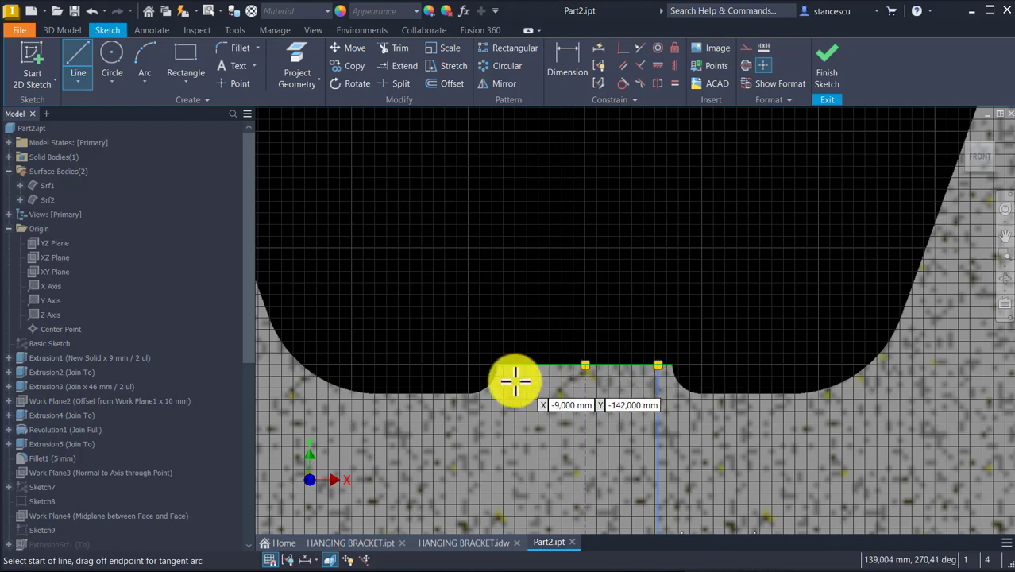
{"action": "left_click", "coordinate": [587, 362]}
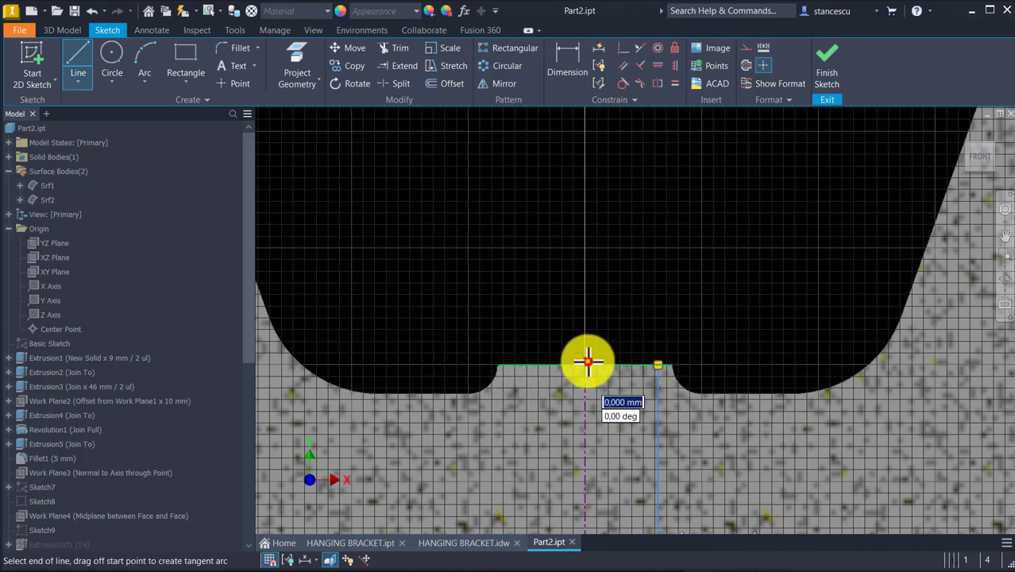
{"action": "double_click", "coordinate": [655, 363]}
{"action": "scroll", "coordinate": [653, 284], "scroll_direction": "down", "scroll_amount": 3}
{"action": "mouse_move", "coordinate": [653, 284]}
{"action": "middle_mouse_down"}
{"action": "mouse_move", "coordinate": [680, 204]}
{"action": "mouse_move", "coordinate": [689, 204]}
{"action": "middle_mouse_up"}
{"action": "key", "text": "Escape"}
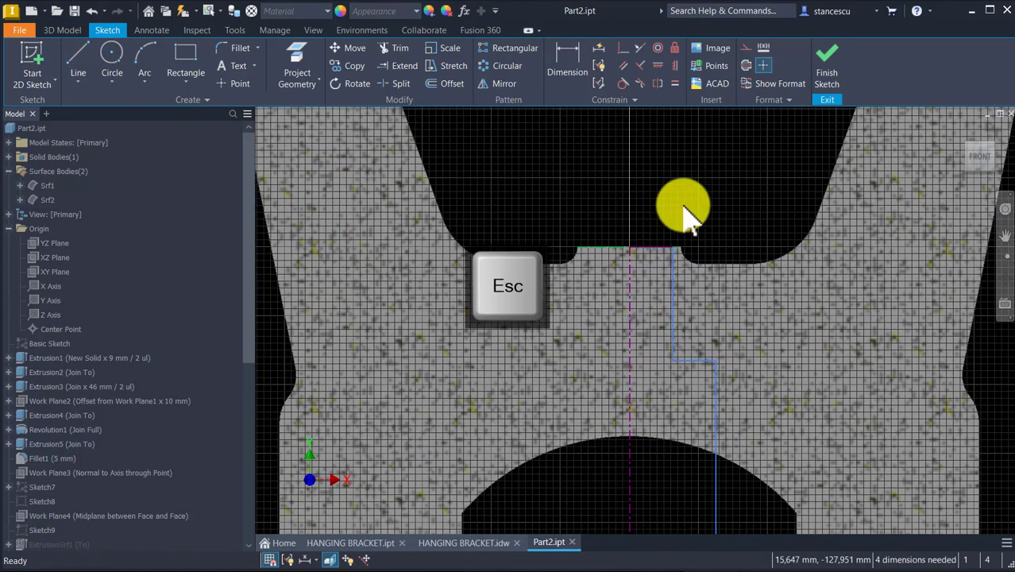
- Dimension the profile's upper section to a 17 mm diameter and its lower section to a 32 mm diameter about the centerline
{"action": "left_click", "coordinate": [563, 62]}
{"action": "left_click", "coordinate": [673, 270]}
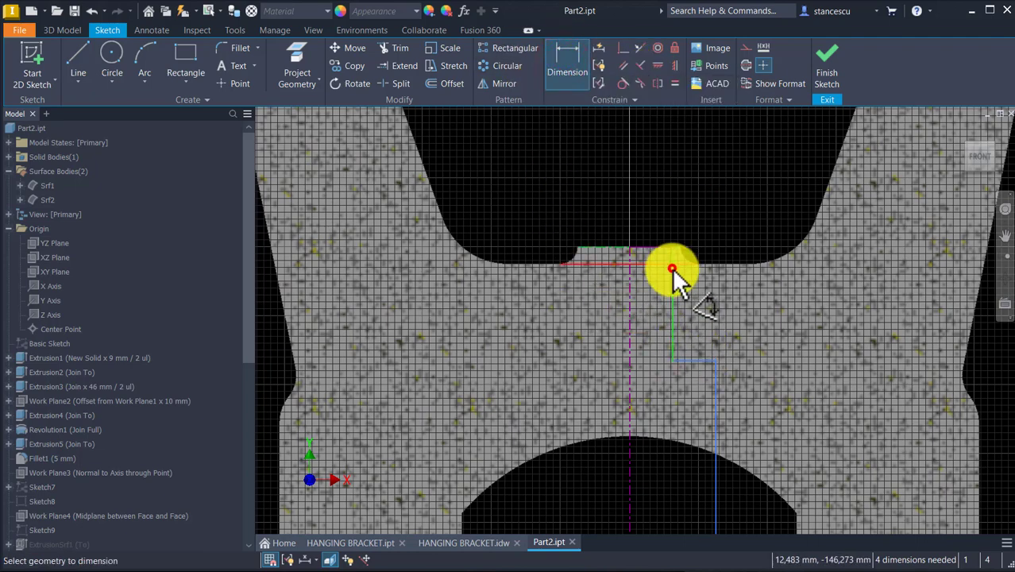
{"action": "left_click", "coordinate": [625, 301]}
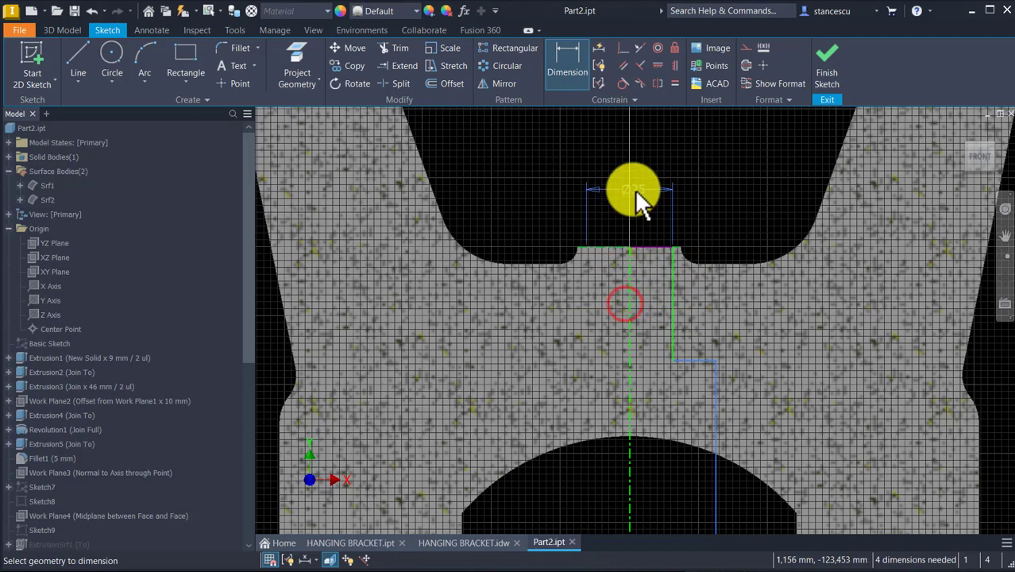
{"action": "left_click", "coordinate": [634, 187]}
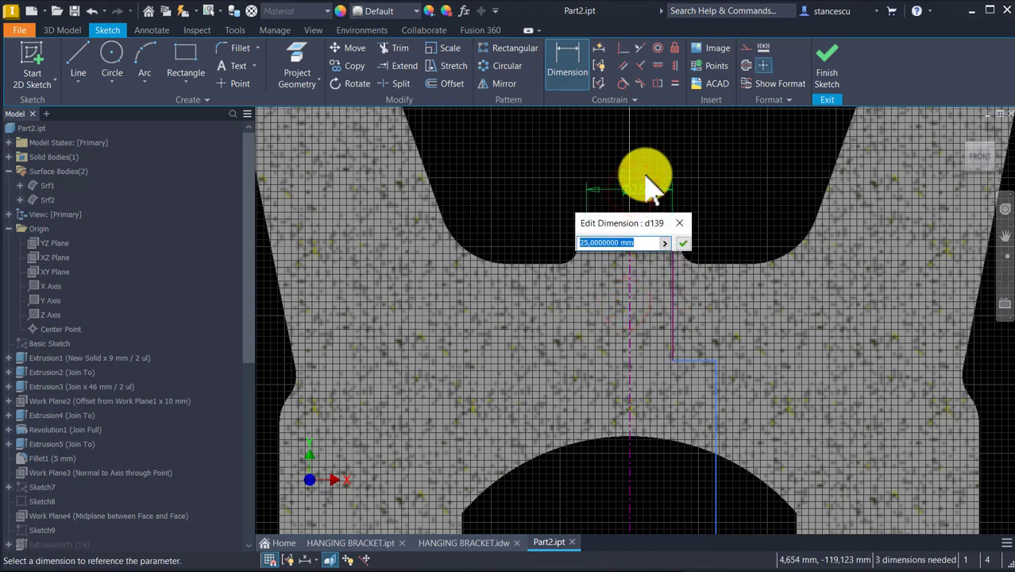
{"action": "key", "text": "Return"}
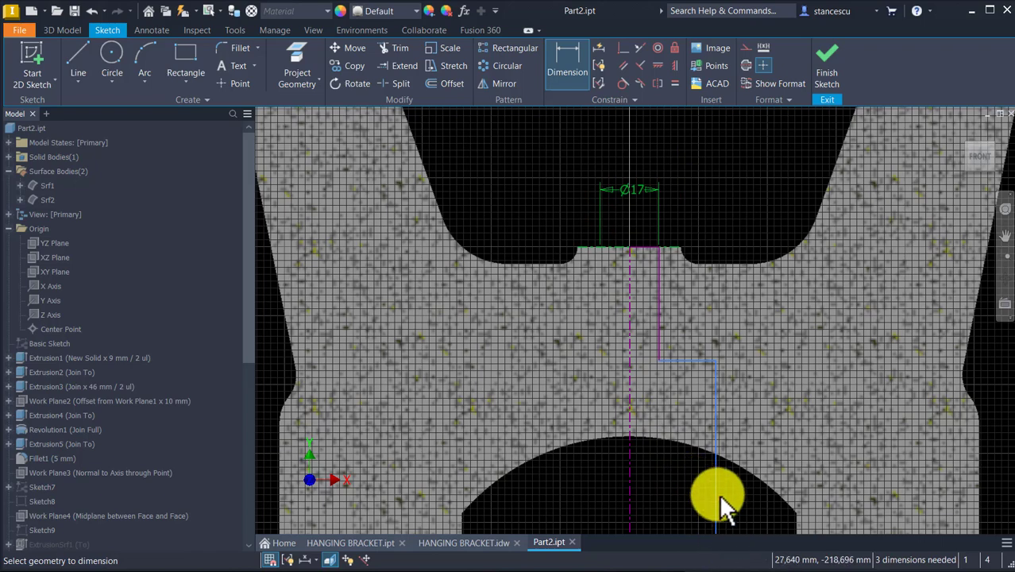
{"action": "left_click", "coordinate": [628, 499]}
{"action": "left_click", "coordinate": [663, 499]}
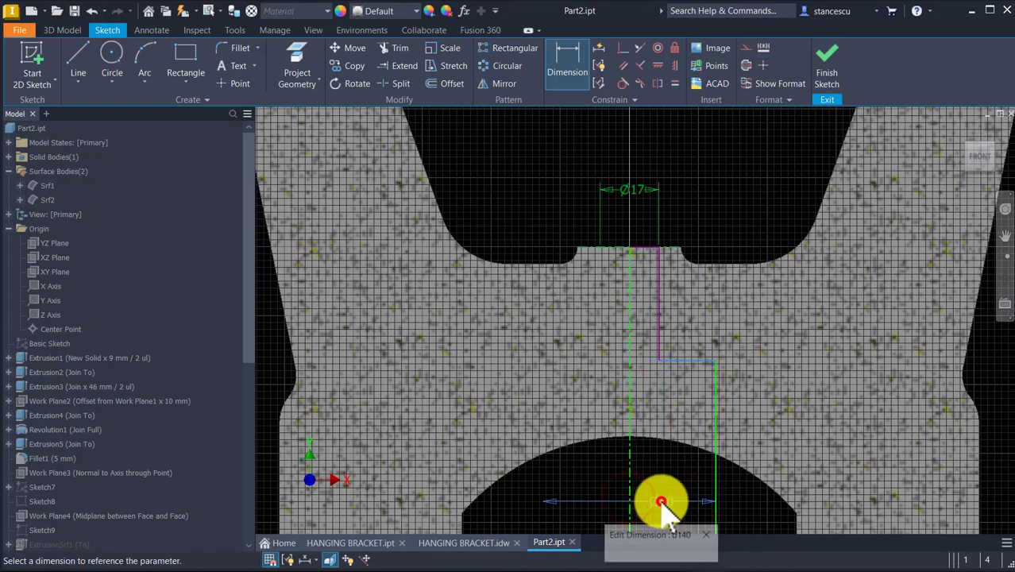
{"action": "key", "text": "Return"}
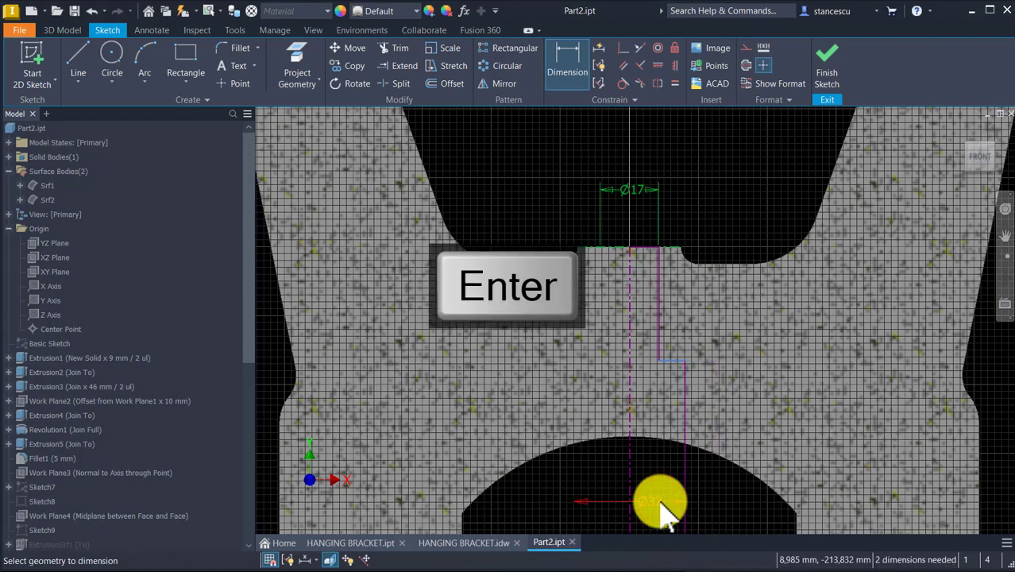
- Dimension the profile's horizontal step from the boss's top edge, entering 55-17 as the value
{"action": "left_click", "coordinate": [664, 357]}
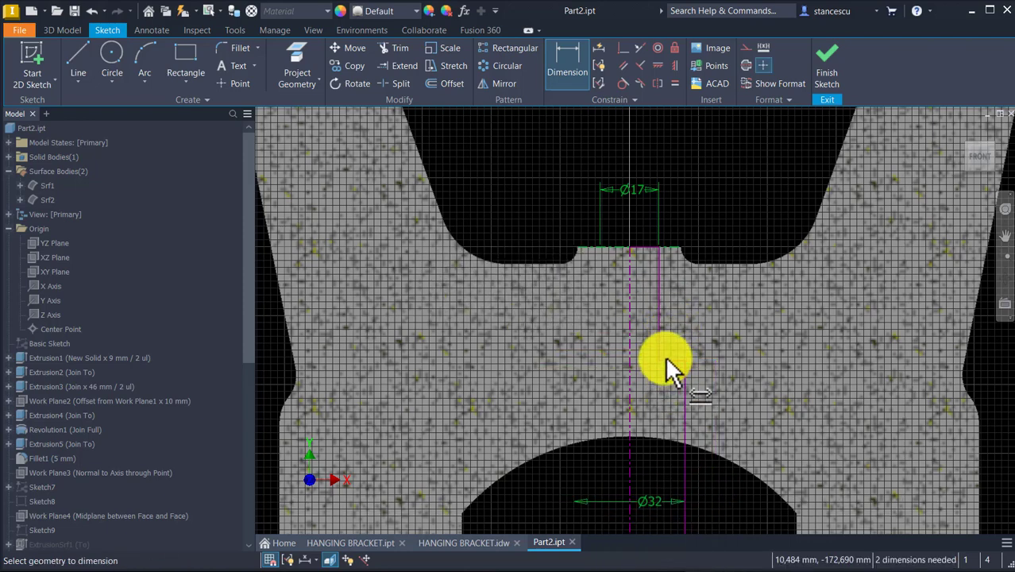
{"action": "left_click", "coordinate": [671, 249]}
{"action": "left_click", "coordinate": [716, 169]}
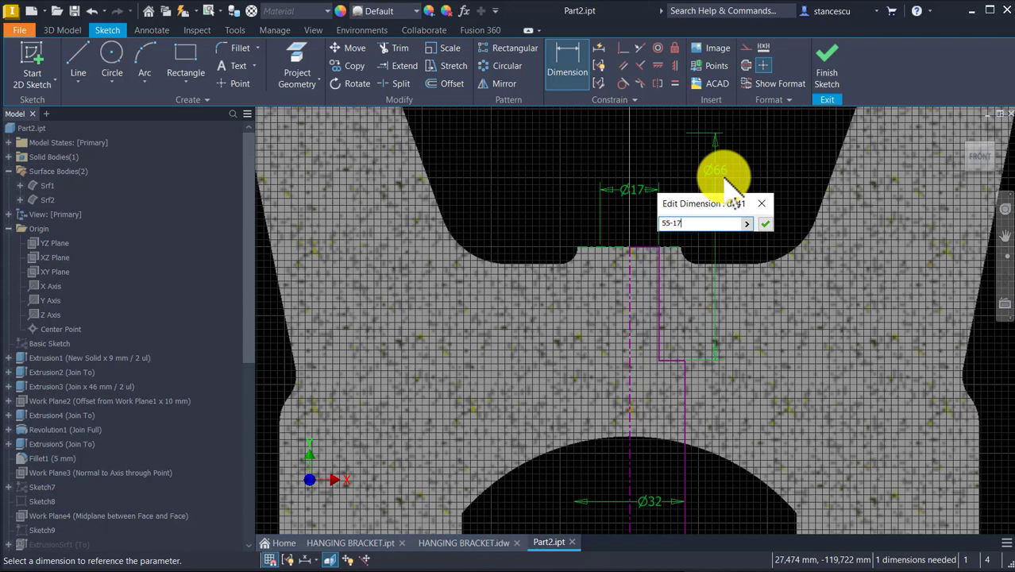
{"action": "key", "text": "Return"}
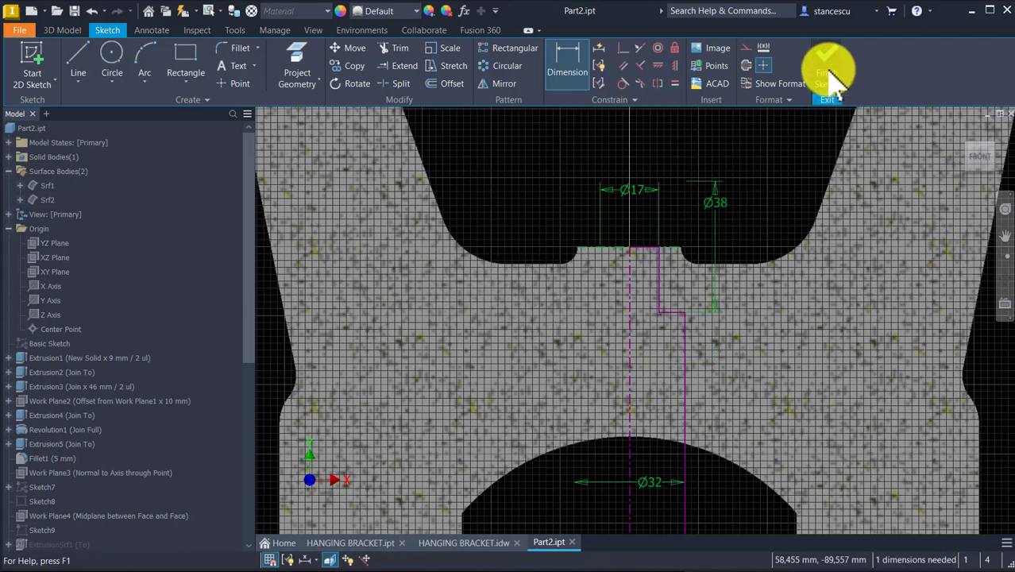
- Finish the sketch and revolve the stepped profile 360° around its centerline as a cut through the central boss
{"action": "left_click", "coordinate": [827, 71]}
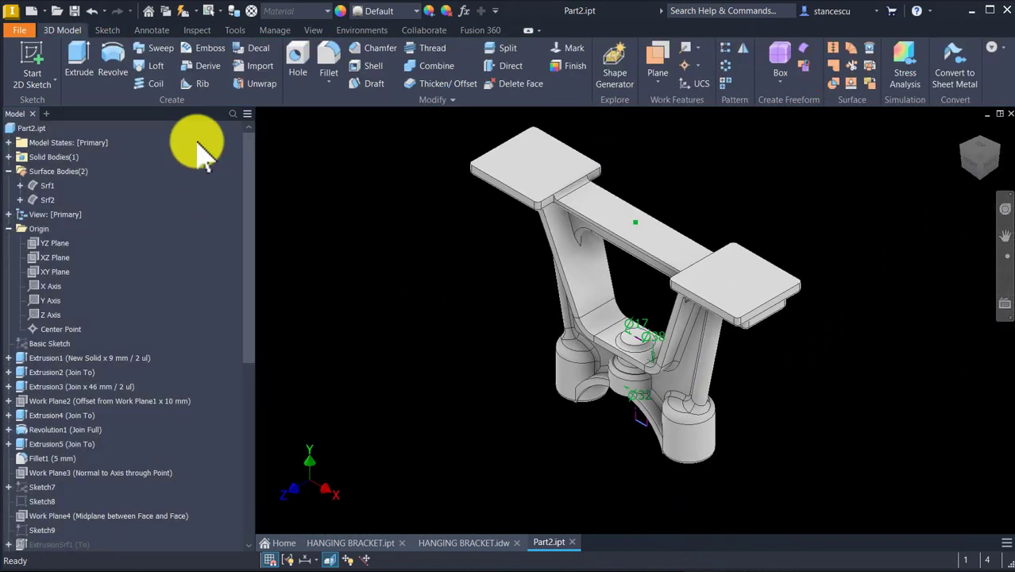
{"action": "left_click", "coordinate": [112, 59]}
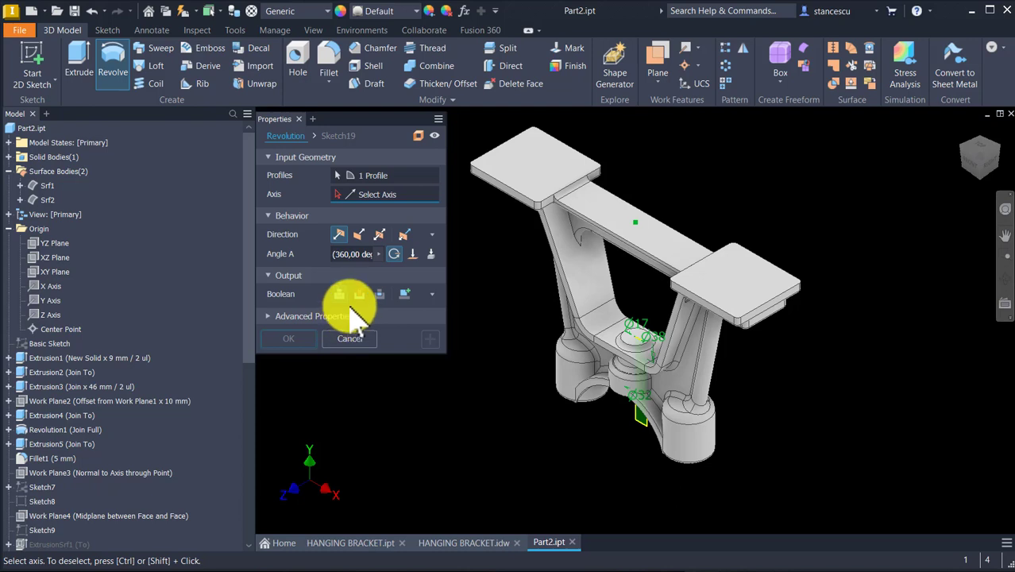
{"action": "left_click", "coordinate": [357, 295]}
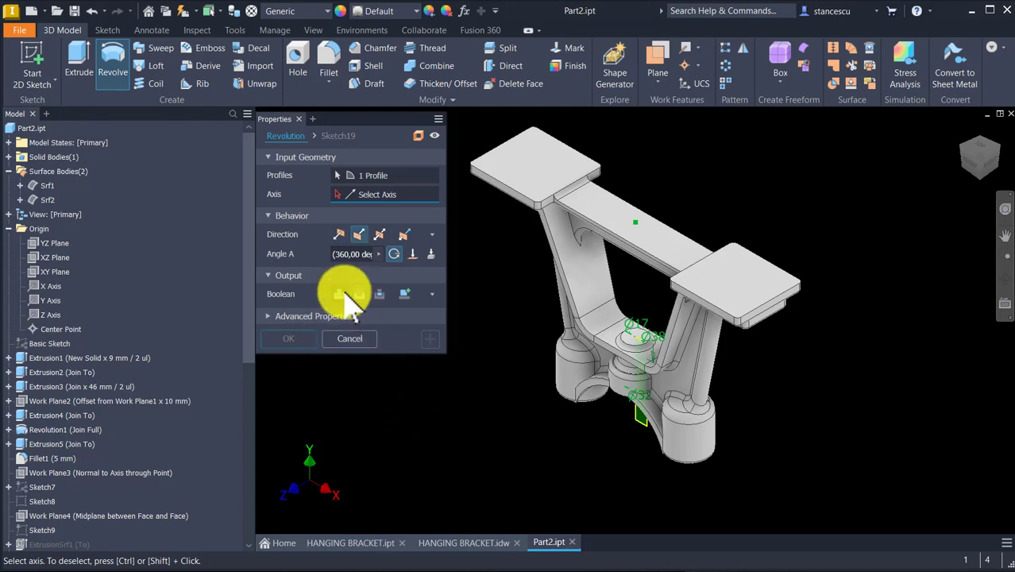
{"action": "left_click", "coordinate": [369, 194]}
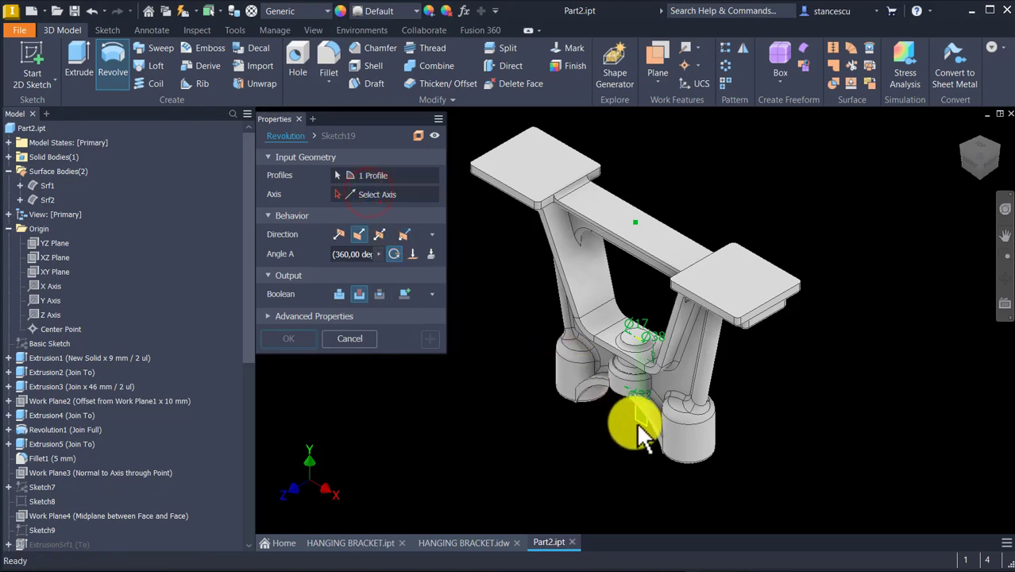
{"action": "scroll", "coordinate": [627, 456], "scroll_direction": "up", "scroll_amount": 5}
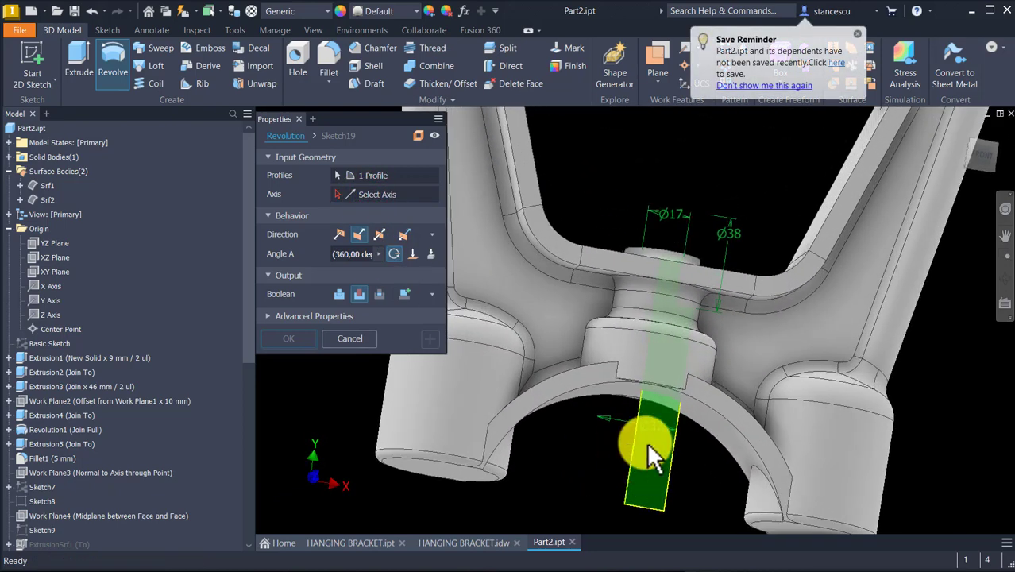
{"action": "middle_click_drag", "start_coordinate": [648, 445], "coordinate": [647, 447], "text": "shift"}
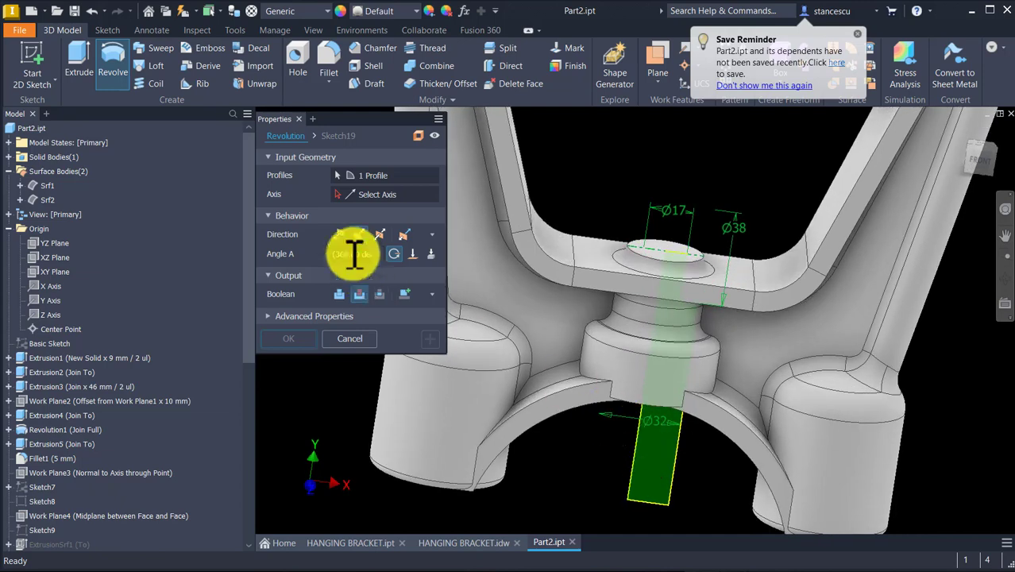
{"action": "left_click", "coordinate": [361, 194]}
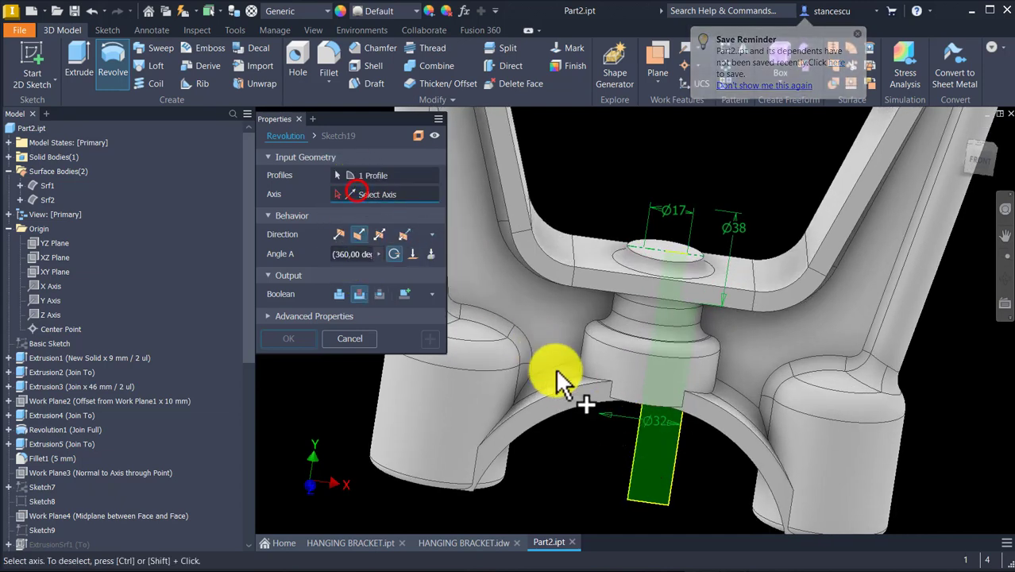
{"action": "left_click", "coordinate": [637, 460]}
{"action": "middle_click_drag", "start_coordinate": [595, 473], "coordinate": [459, 451], "text": "shift"}
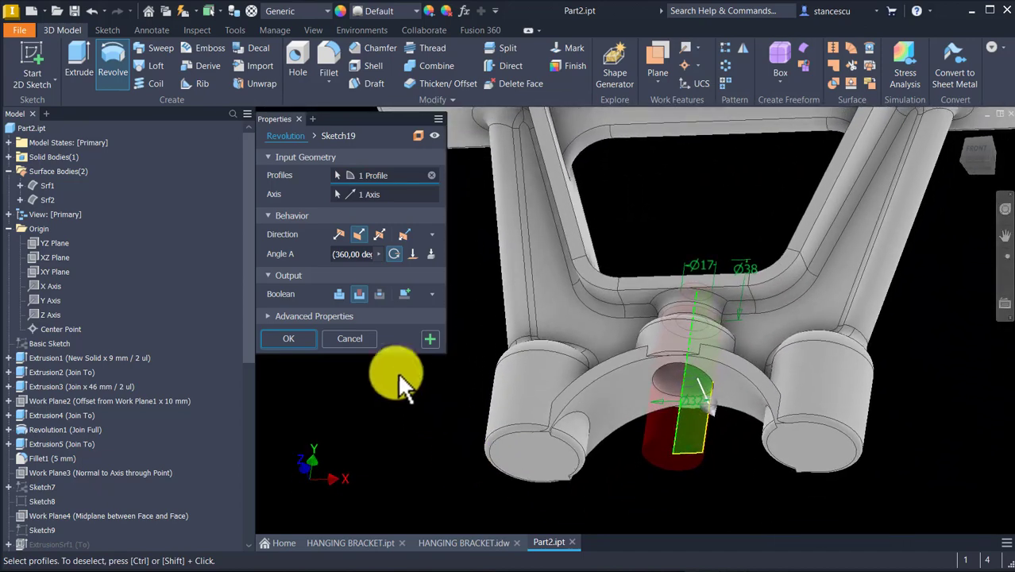
{"action": "left_click", "coordinate": [289, 341]}
{"action": "middle_click_drag", "start_coordinate": [285, 340], "coordinate": [414, 333], "text": "shift"}
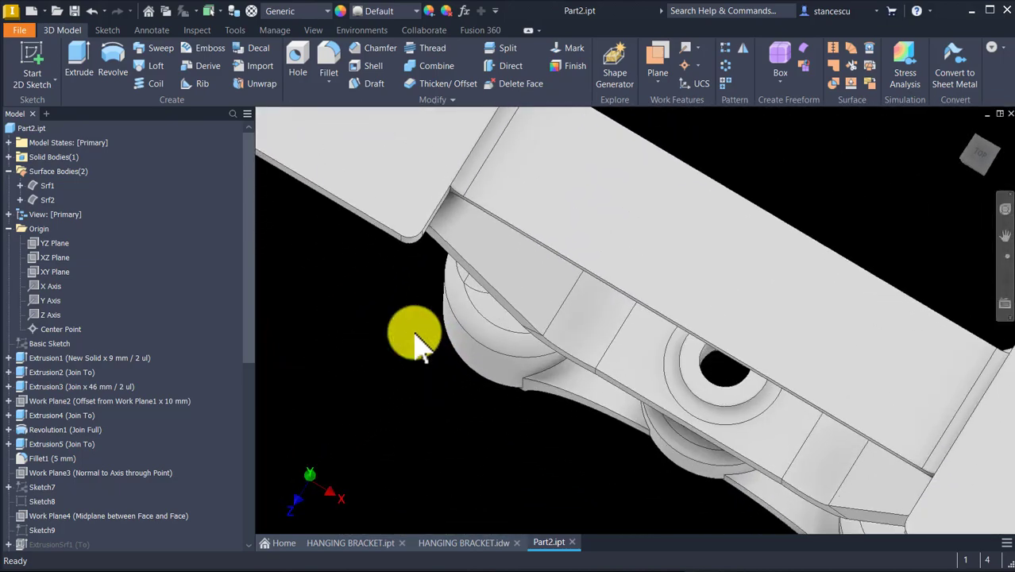
{"action": "key", "text": "F6"}
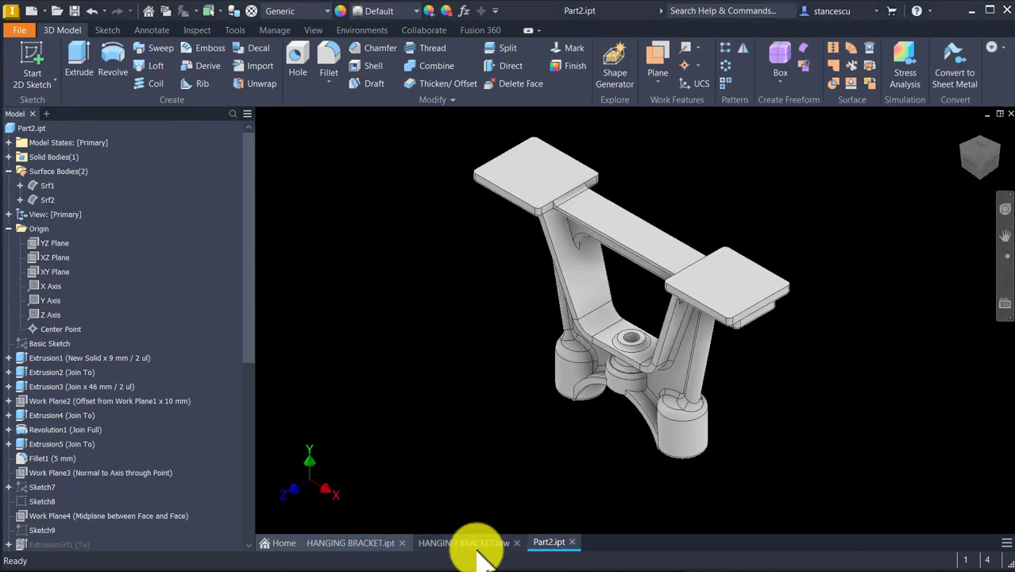
- Examine the front view in the HANGING BRACKET.idw drawing for the lower cylinders' threaded hole size, depths and edge fillet
{"action": "left_click", "coordinate": [477, 551]}
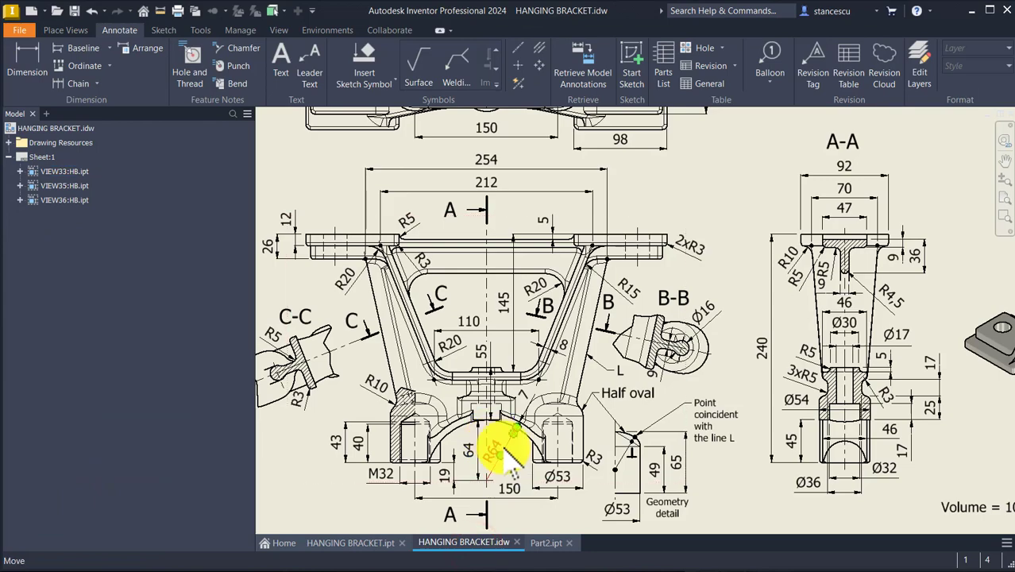
{"action": "scroll", "coordinate": [504, 448], "scroll_direction": "up", "scroll_amount": 3}
{"action": "middle_click_drag", "start_coordinate": [504, 447], "coordinate": [551, 350]}
{"action": "mouse_move", "coordinate": [517, 317]}
{"action": "middle_mouse_down"}
{"action": "mouse_move", "coordinate": [593, 340]}
{"action": "mouse_move", "coordinate": [559, 305]}
{"action": "middle_mouse_up"}
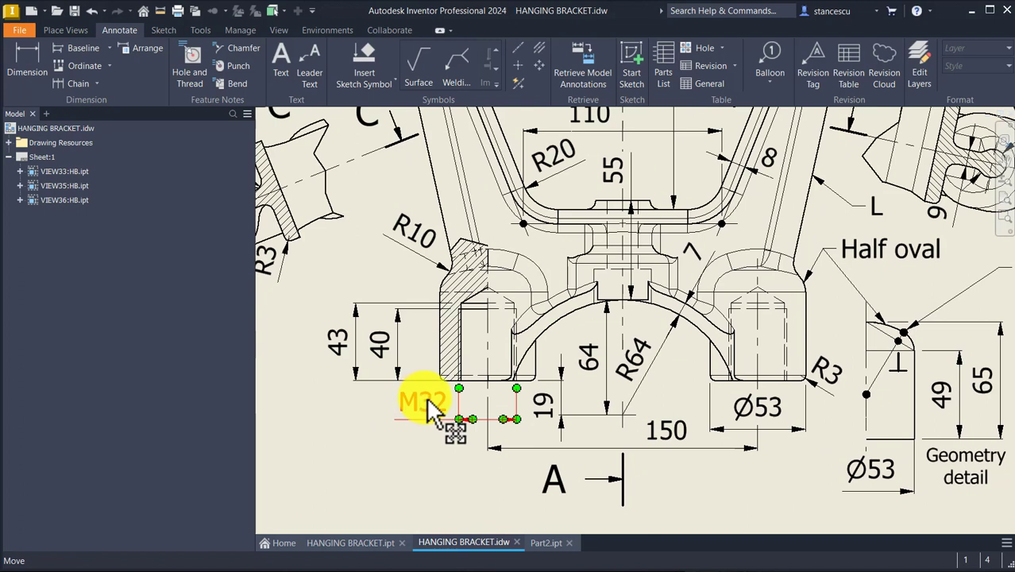
{"action": "left_click_drag", "start_coordinate": [384, 353], "coordinate": [335, 331]}
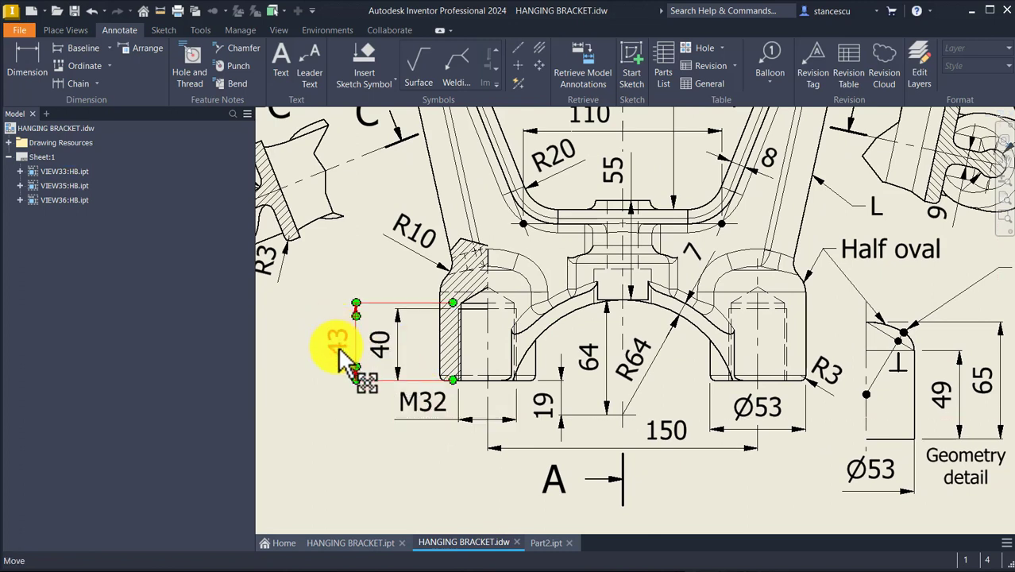
{"action": "left_click_drag", "start_coordinate": [350, 369], "coordinate": [351, 370]}
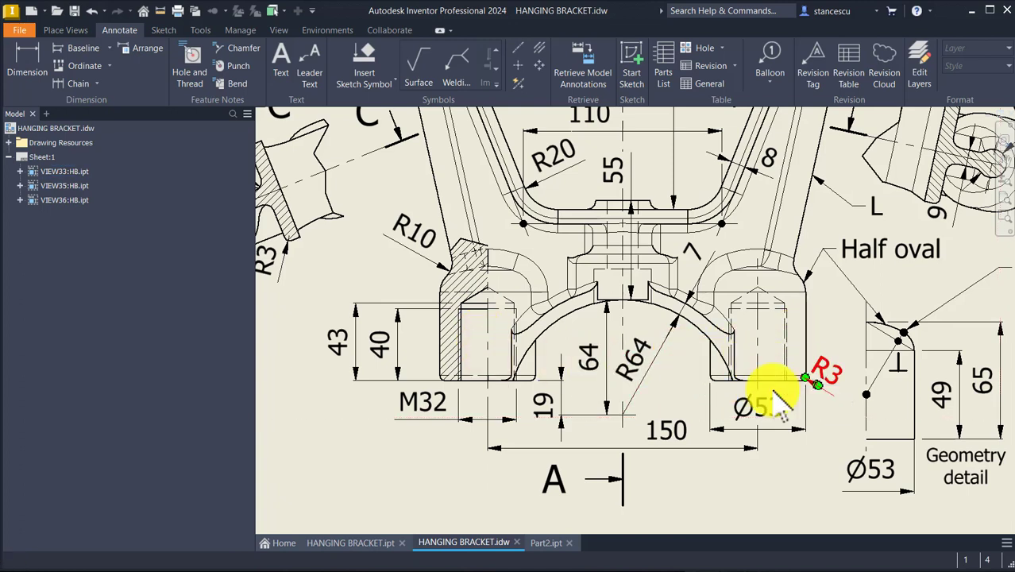
- Switch to Part2.ipt and create a sketch on a lower cylinder's end face, projecting the circular edges of both cylinders
{"action": "key", "text": "Home"}
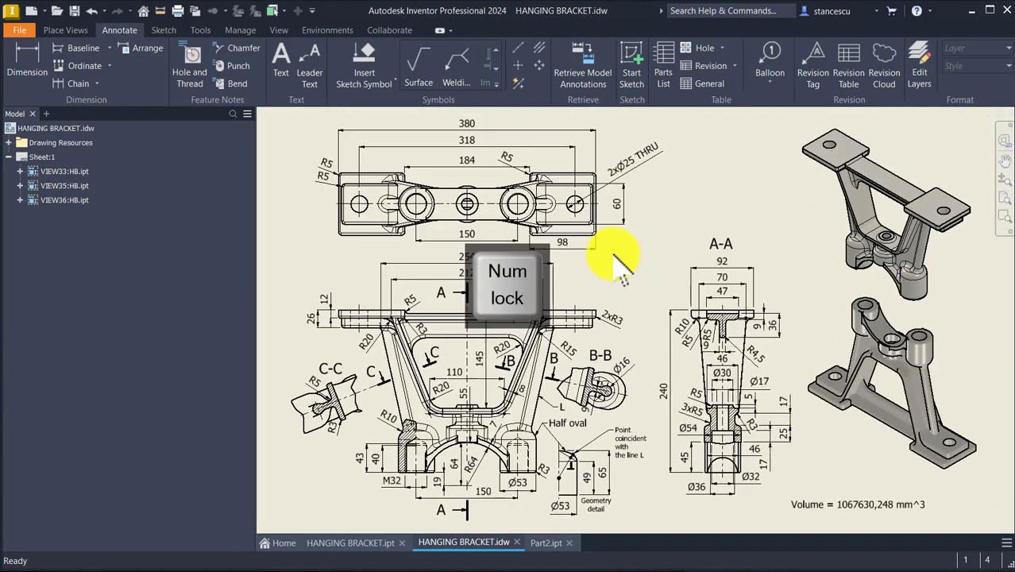
{"action": "left_click", "coordinate": [546, 543]}
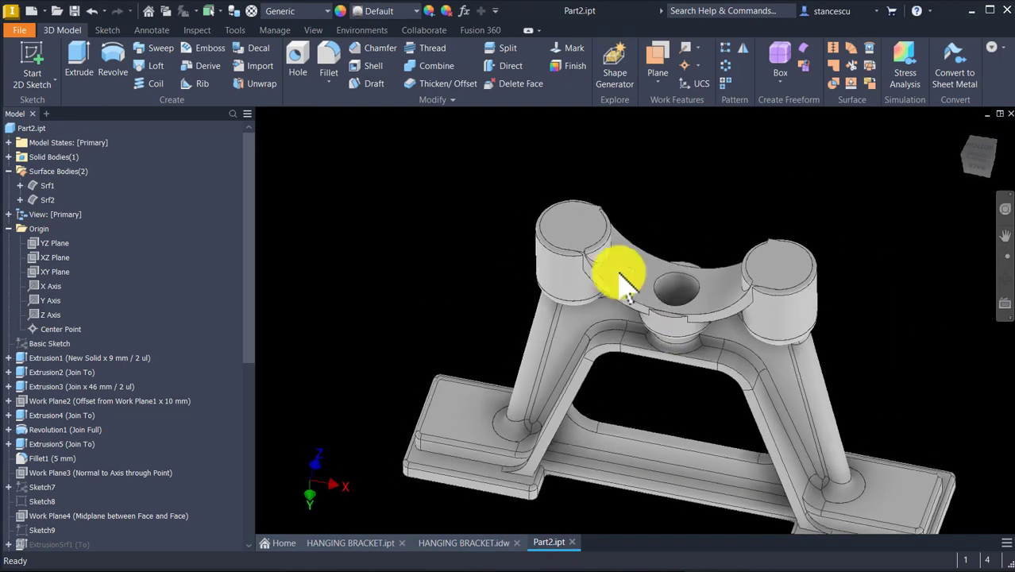
{"action": "left_click", "coordinate": [569, 201]}
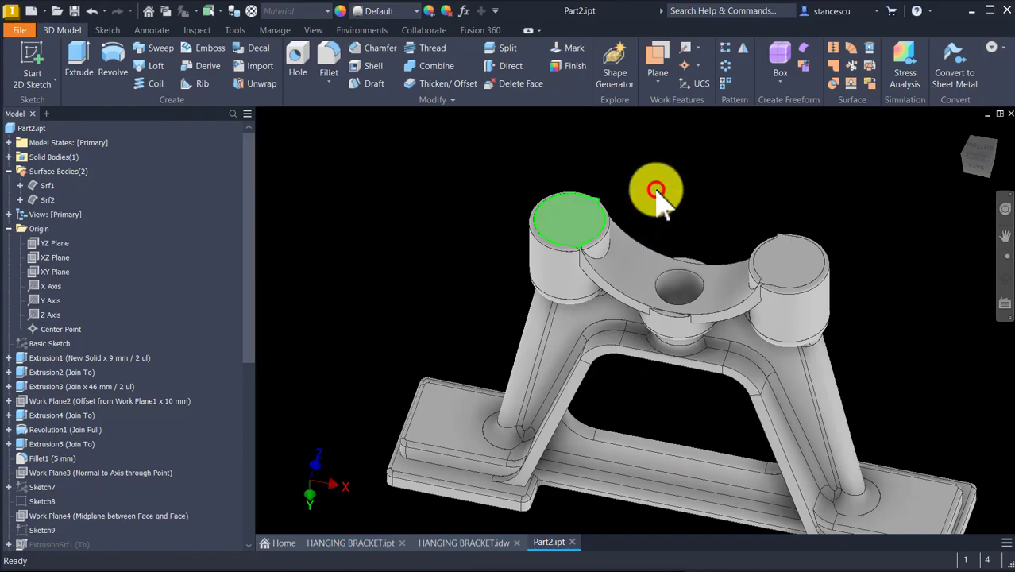
{"action": "left_click", "coordinate": [656, 190]}
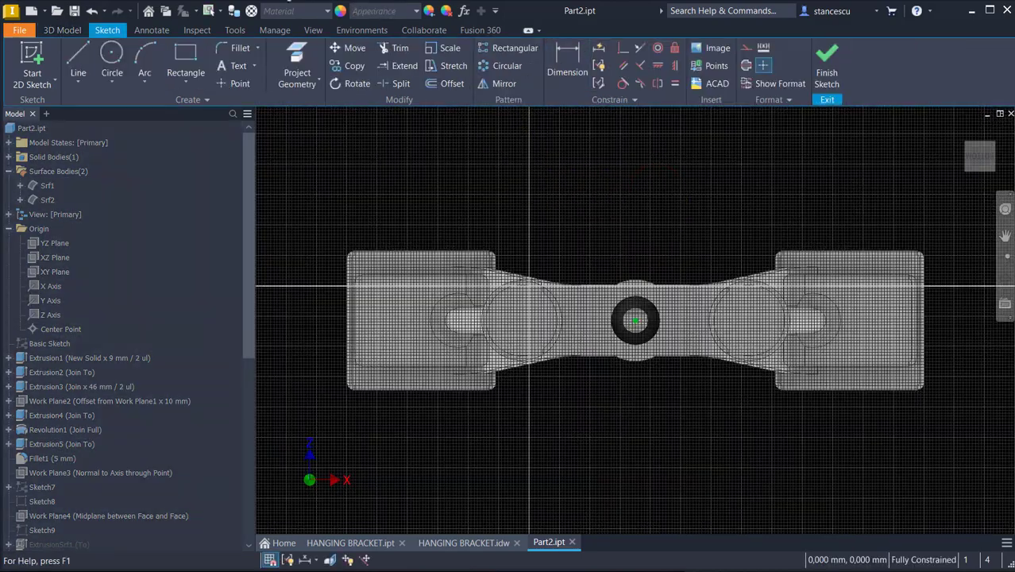
{"action": "left_click", "coordinate": [291, 73]}
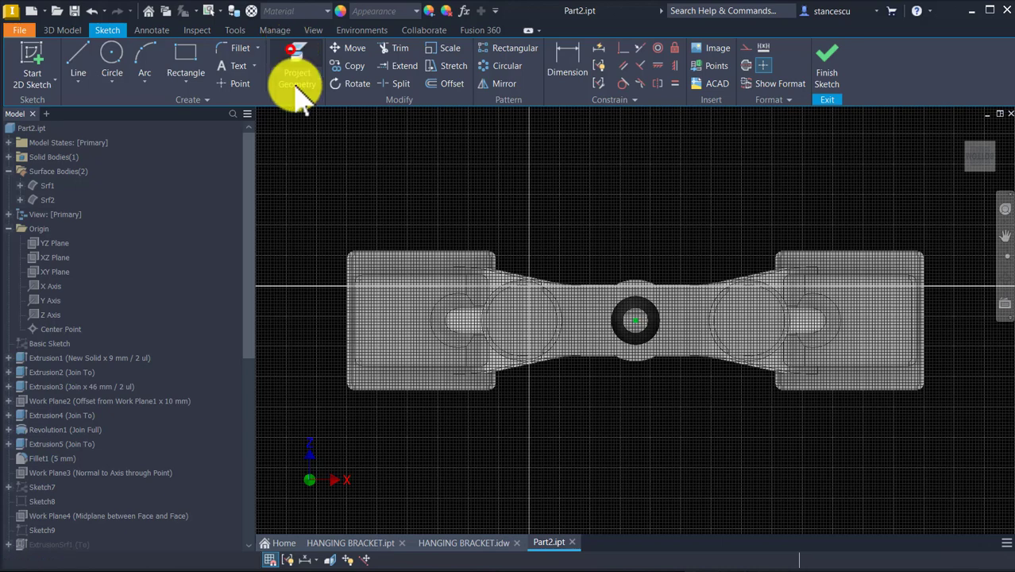
{"action": "left_click", "coordinate": [508, 292]}
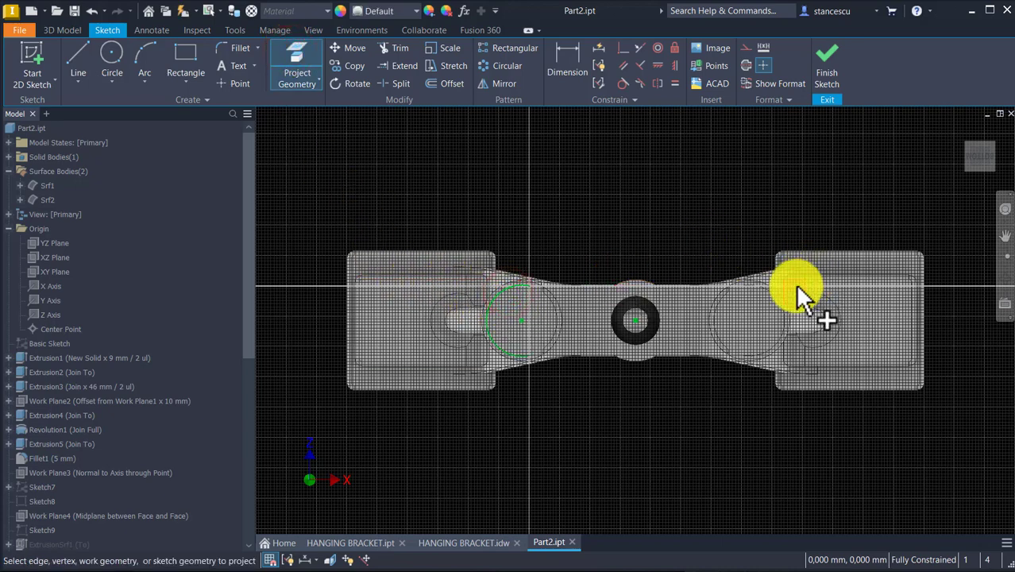
{"action": "left_click", "coordinate": [771, 285]}
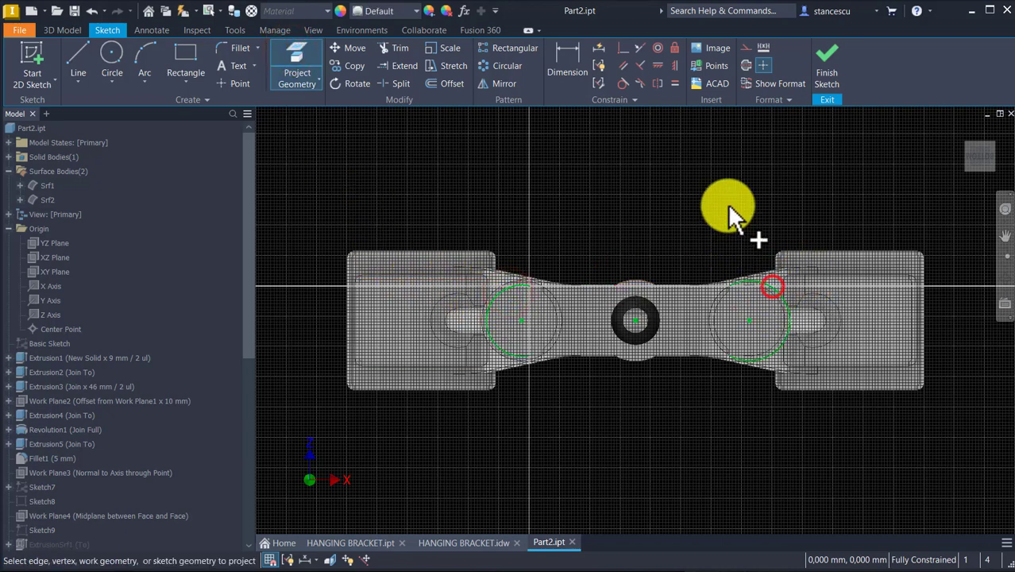
{"action": "left_click", "coordinate": [826, 70]}
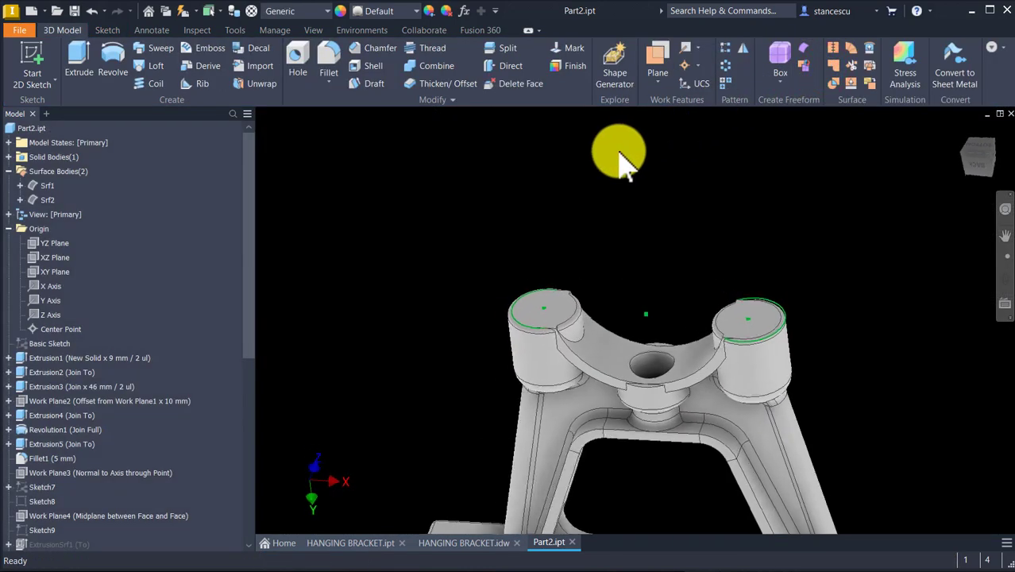
- Start a Hole feature positioned at the projected center points of both lower cylinders
{"action": "left_click", "coordinate": [299, 52]}
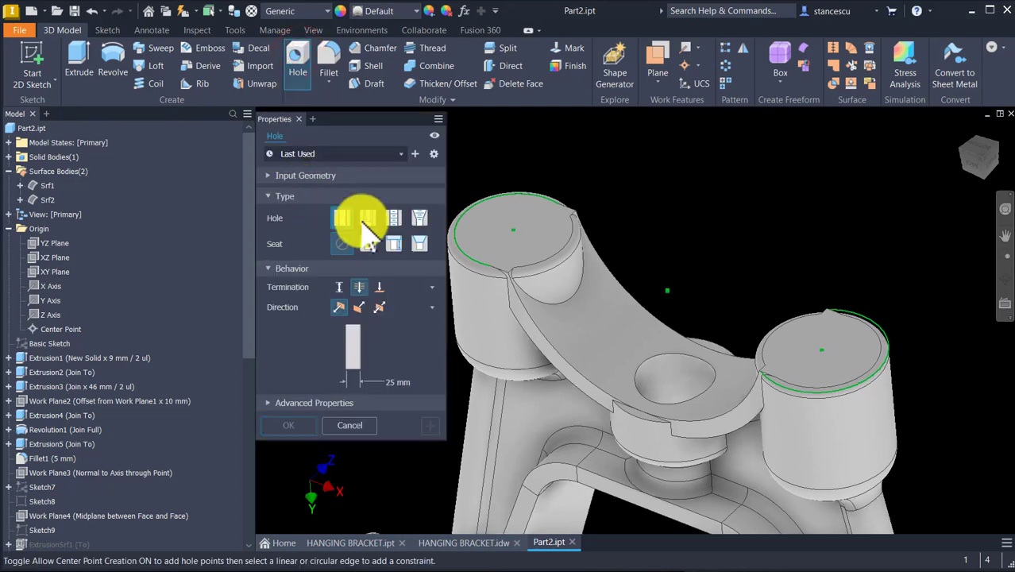
{"action": "left_click", "coordinate": [514, 232]}
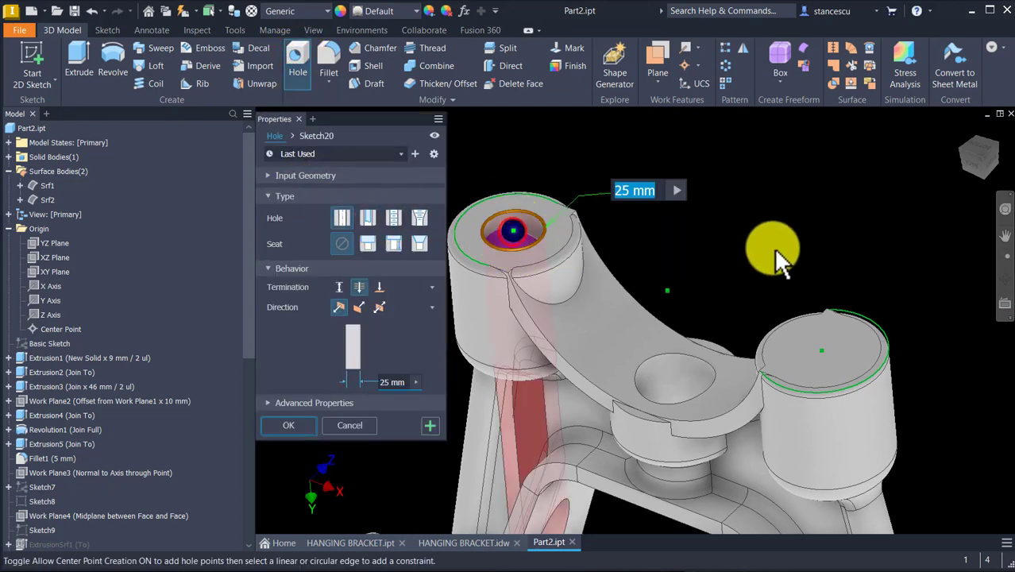
{"action": "left_click", "coordinate": [818, 350]}
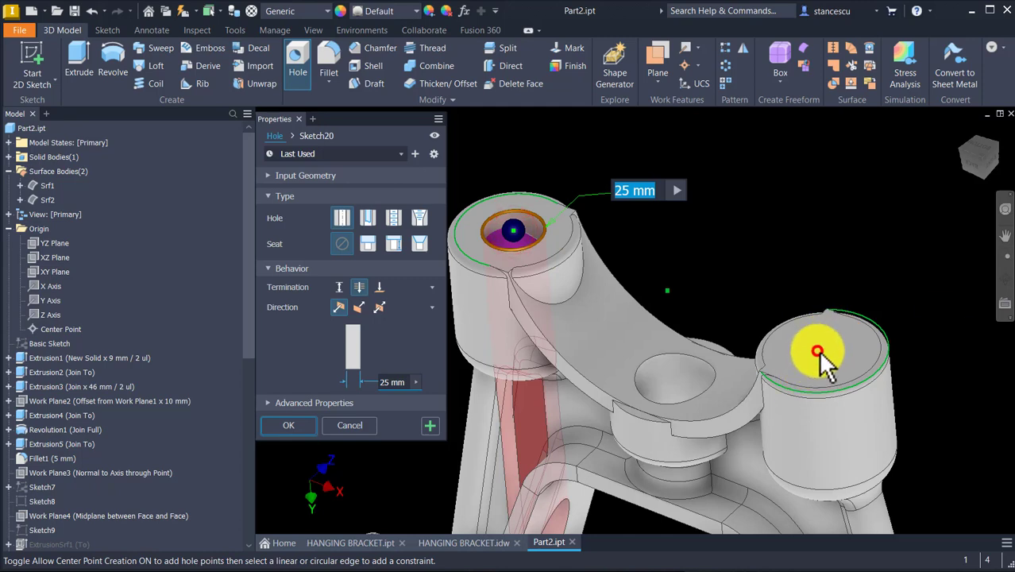
{"action": "middle_click_drag", "start_coordinate": [675, 240], "coordinate": [669, 116]}
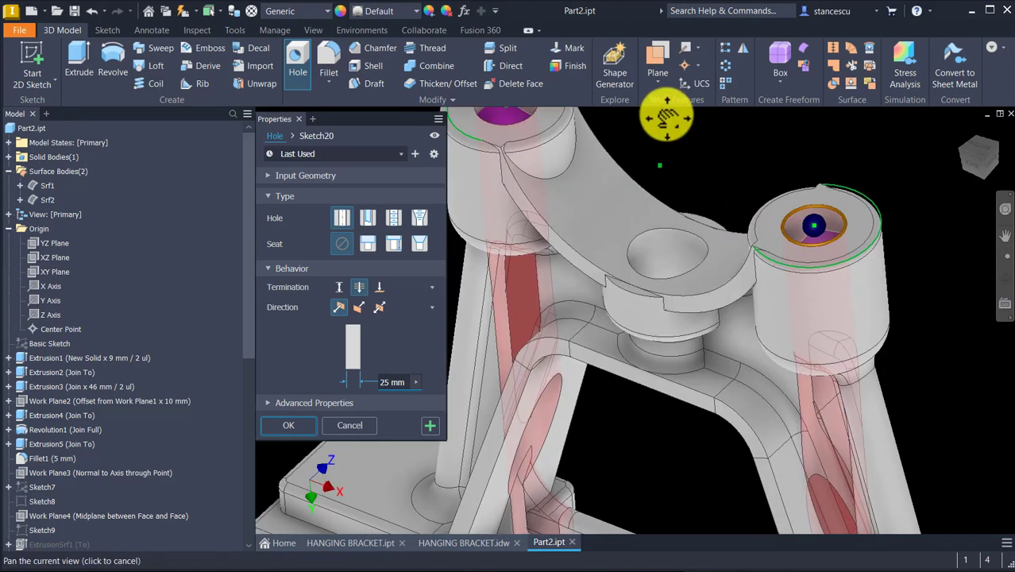
{"action": "scroll", "coordinate": [679, 182], "scroll_direction": "down", "scroll_amount": 3}
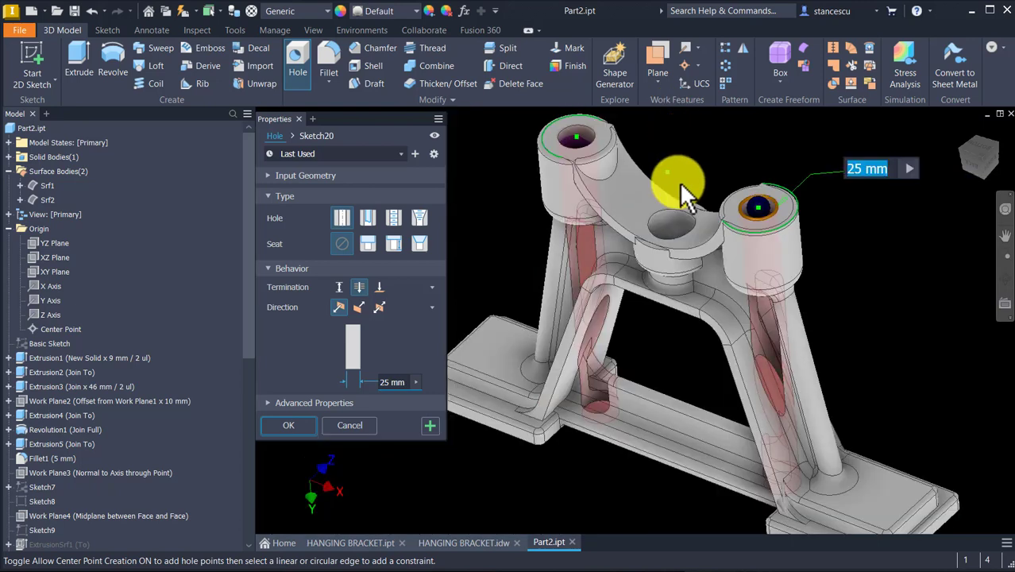
- Make the holes tapped with an ISO Metric profile thread of size 32
{"action": "left_click", "coordinate": [392, 221]}
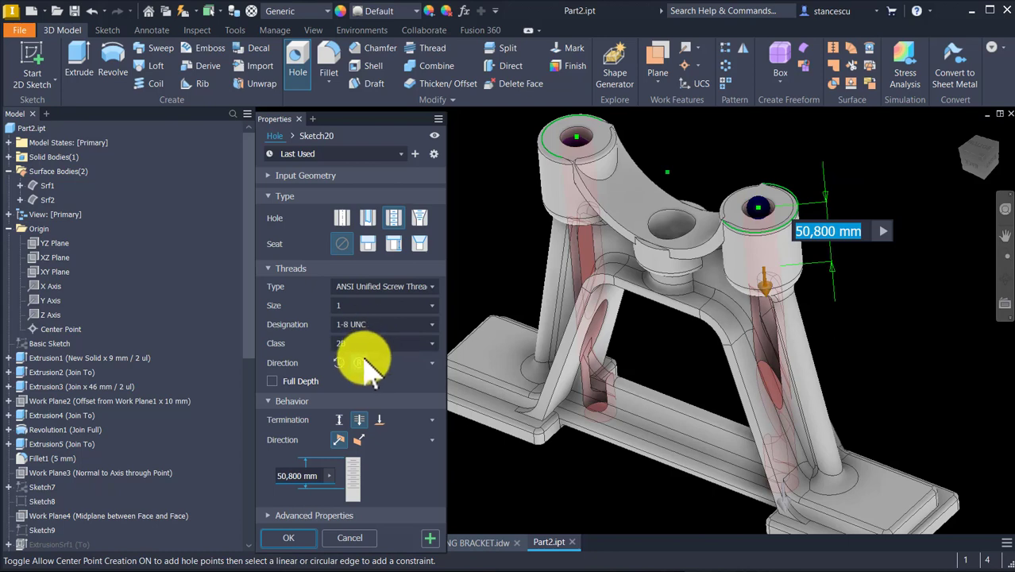
{"action": "left_click", "coordinate": [383, 284]}
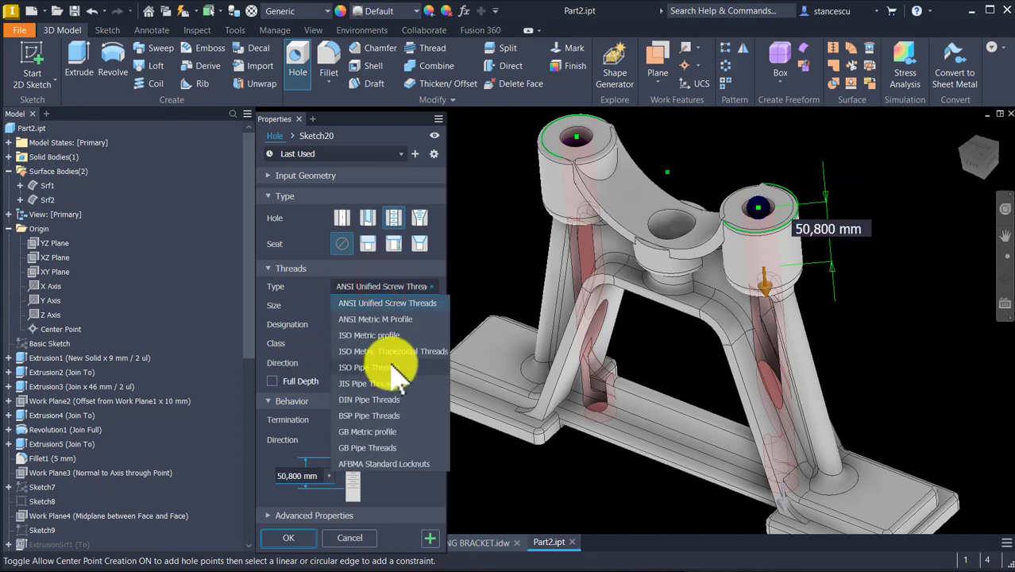
{"action": "left_click", "coordinate": [387, 336]}
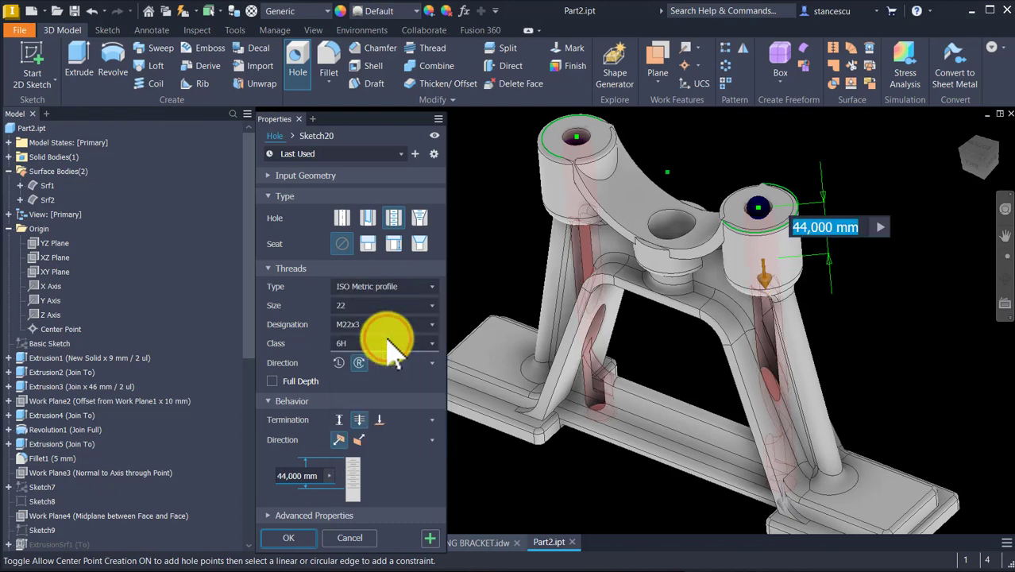
{"action": "left_click", "coordinate": [388, 305]}
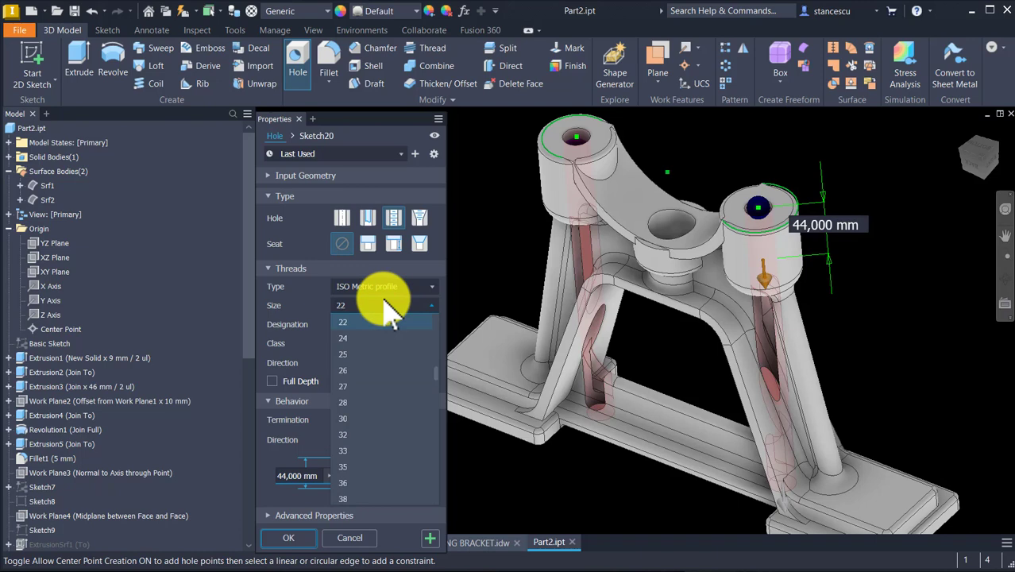
{"action": "left_click", "coordinate": [354, 434]}
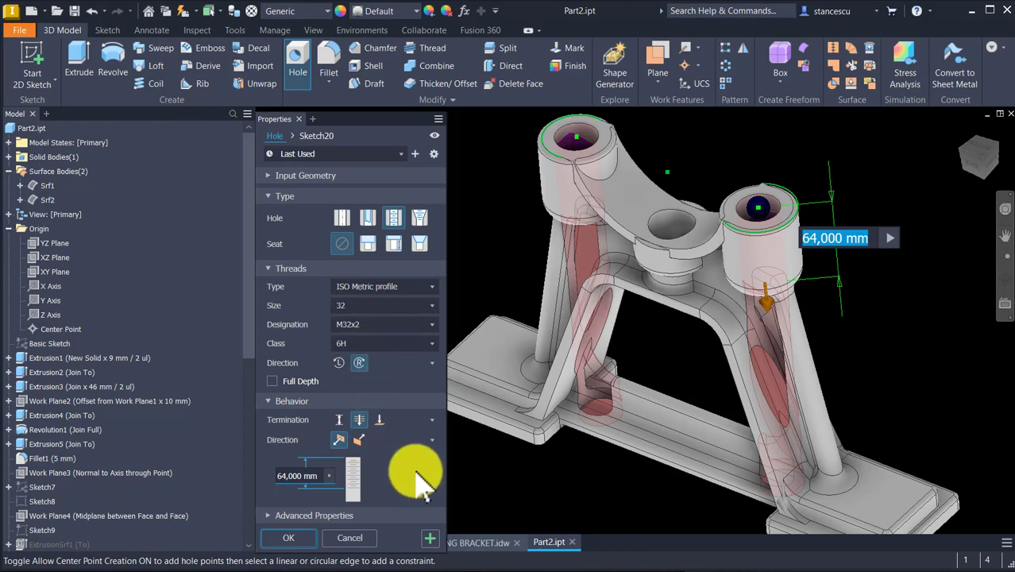
- Terminate the holes by distance with a 43 mm hole depth and a 40 mm thread depth, and create them
{"action": "left_click", "coordinate": [340, 419]}
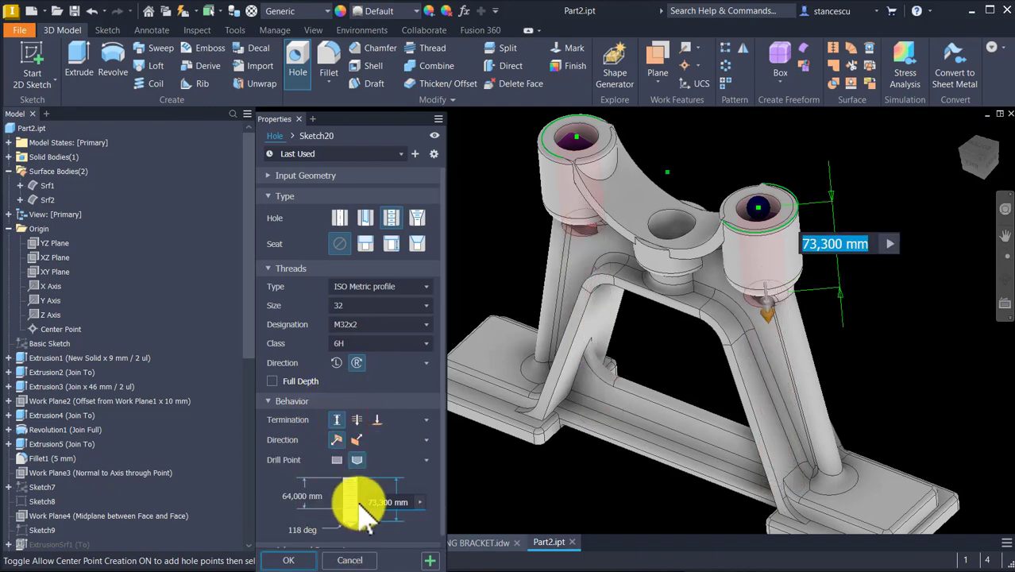
{"action": "type", "text": "43"}
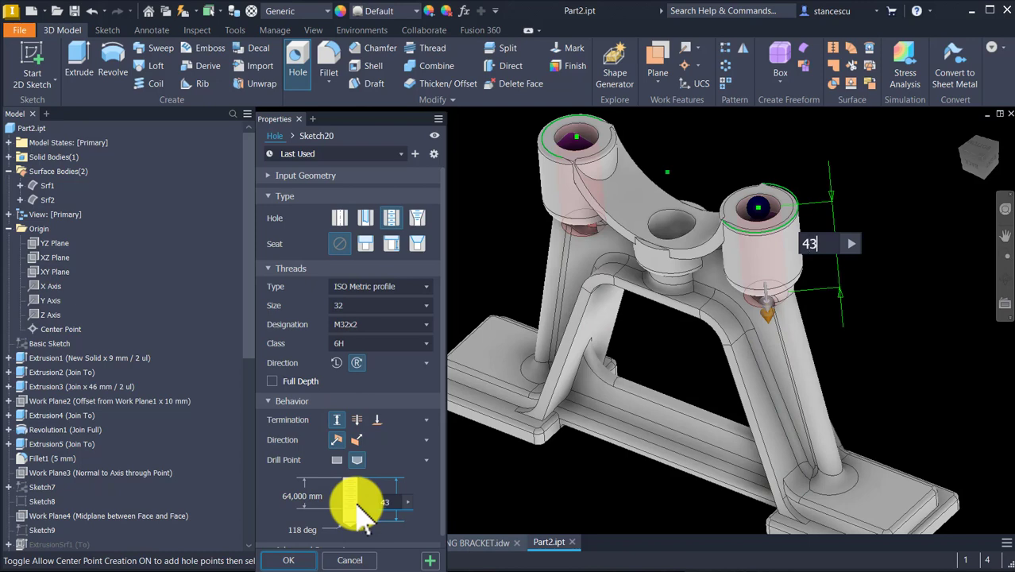
{"action": "left_click", "coordinate": [303, 494]}
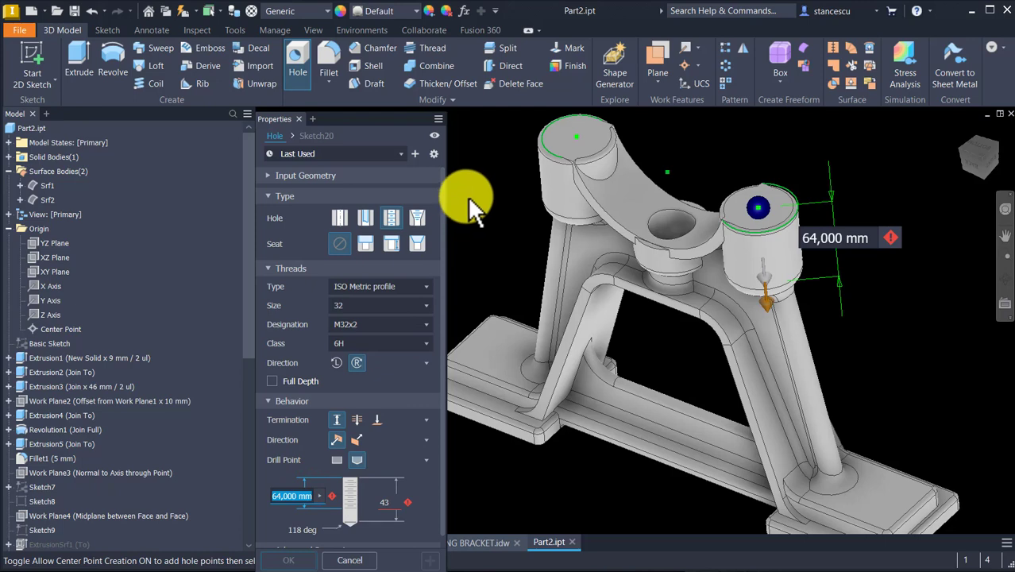
{"action": "type", "text": "40"}
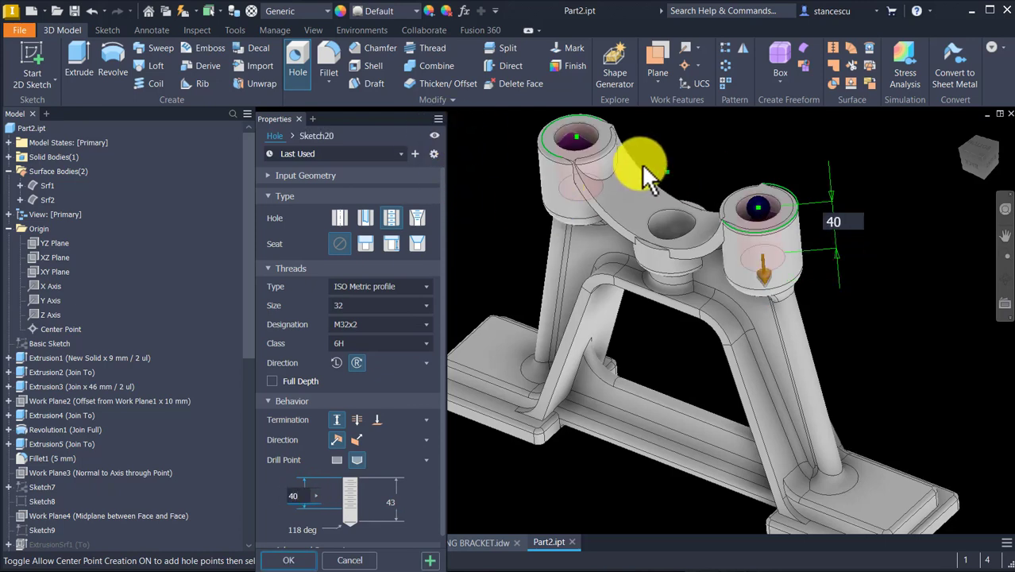
{"action": "left_click", "coordinate": [314, 561]}
- Hide the work planes showing inside the threaded hole of the lower cylinder on the negative X side
{"action": "scroll", "coordinate": [707, 203], "scroll_direction": "up", "scroll_amount": 3}
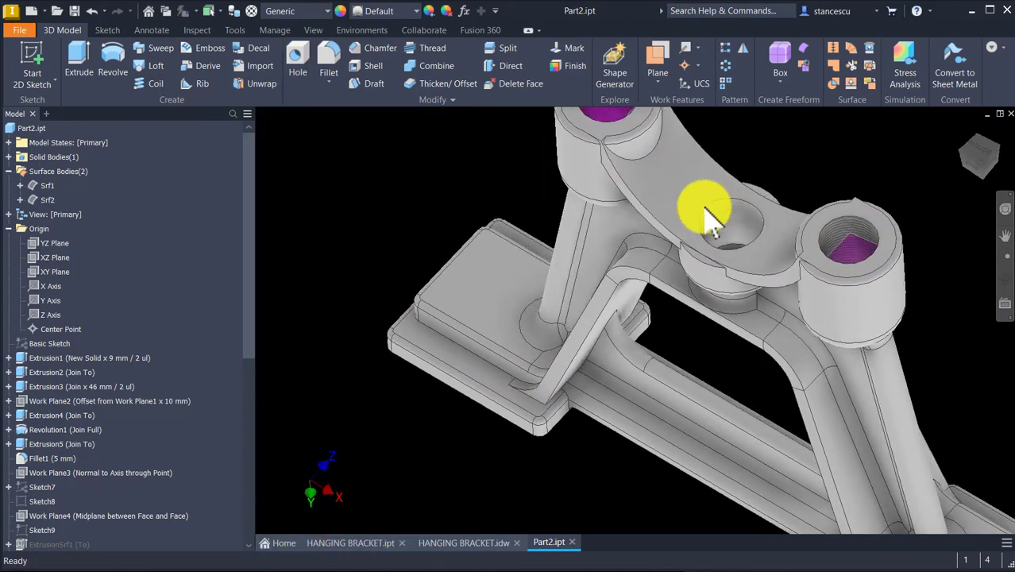
{"action": "middle_click_drag", "start_coordinate": [705, 208], "coordinate": [705, 199], "text": "shift"}
{"action": "scroll", "coordinate": [556, 246], "scroll_direction": "up", "scroll_amount": 2}
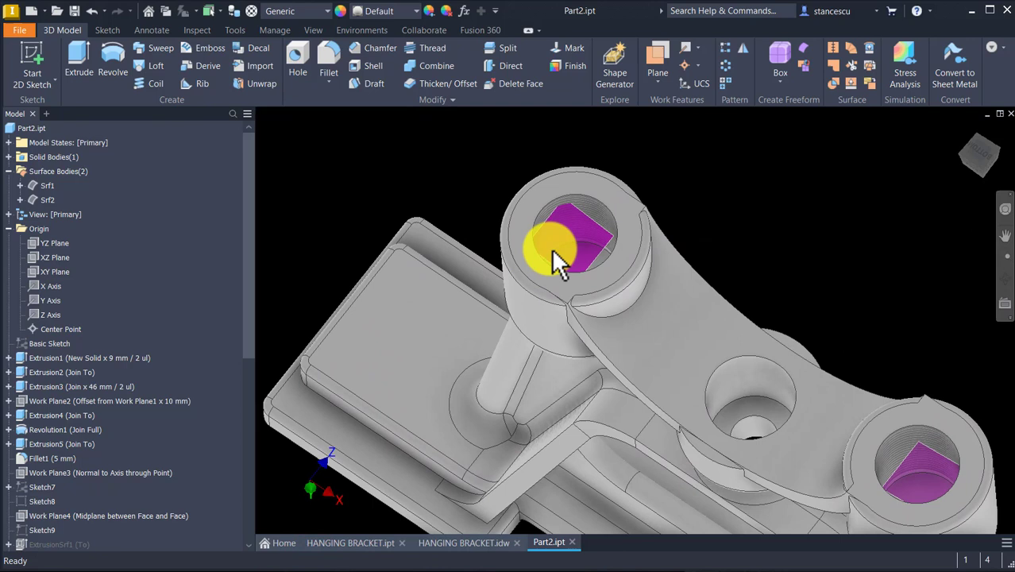
{"action": "left_click", "coordinate": [595, 235]}
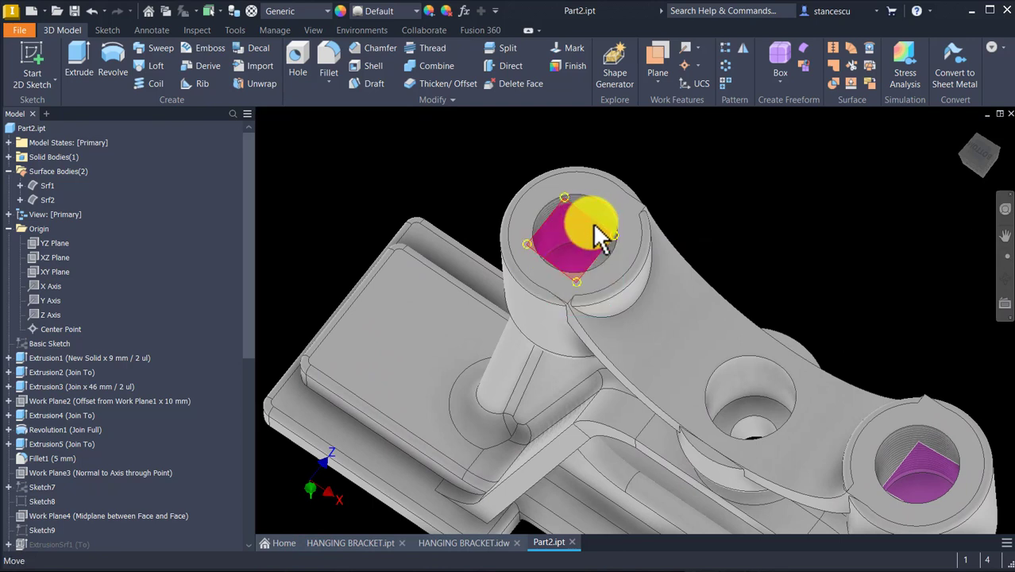
{"action": "right_click", "coordinate": [600, 234]}
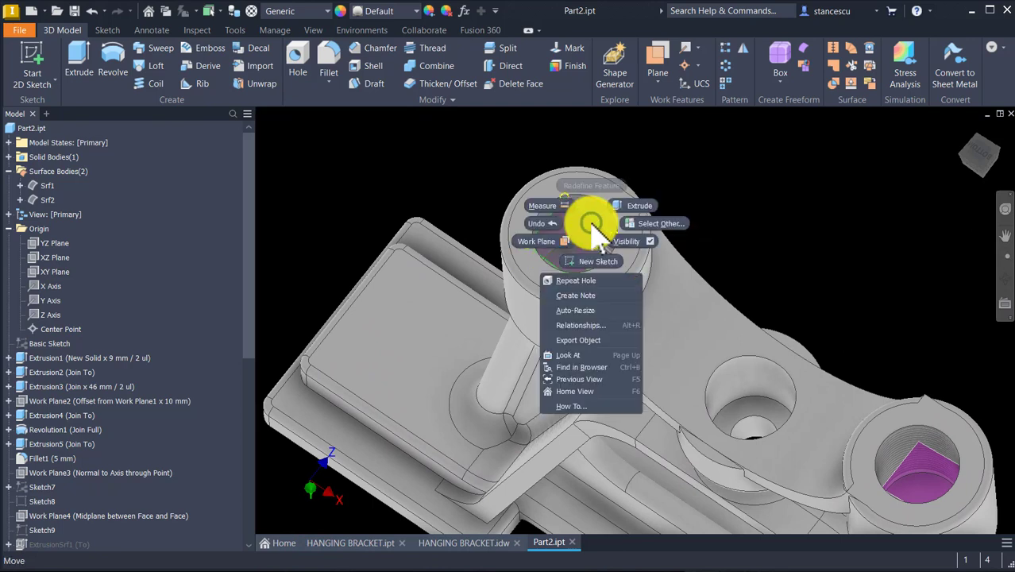
{"action": "left_click", "coordinate": [638, 239]}
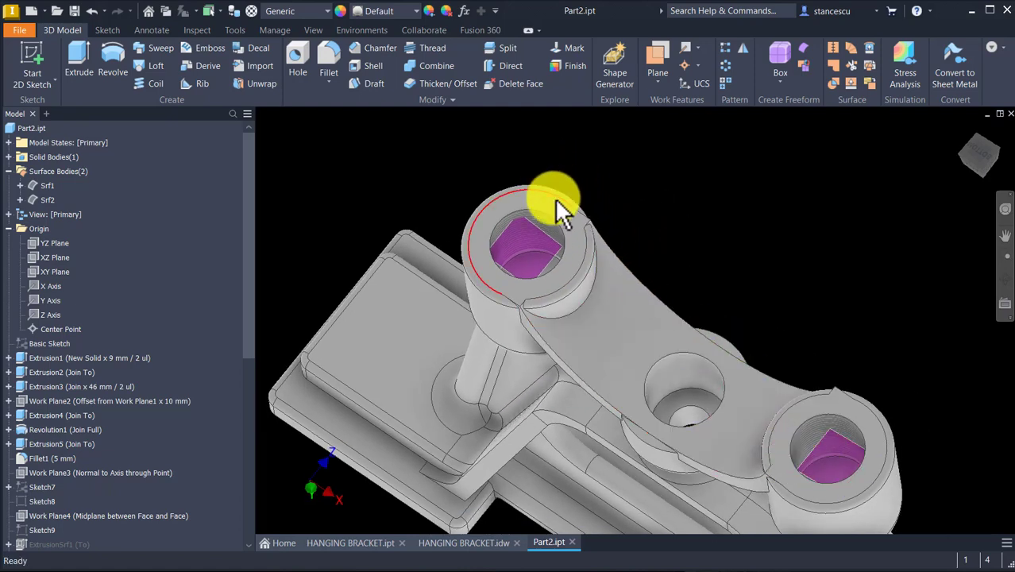
{"action": "middle_click_drag", "start_coordinate": [540, 242], "coordinate": [544, 240], "text": "shift"}
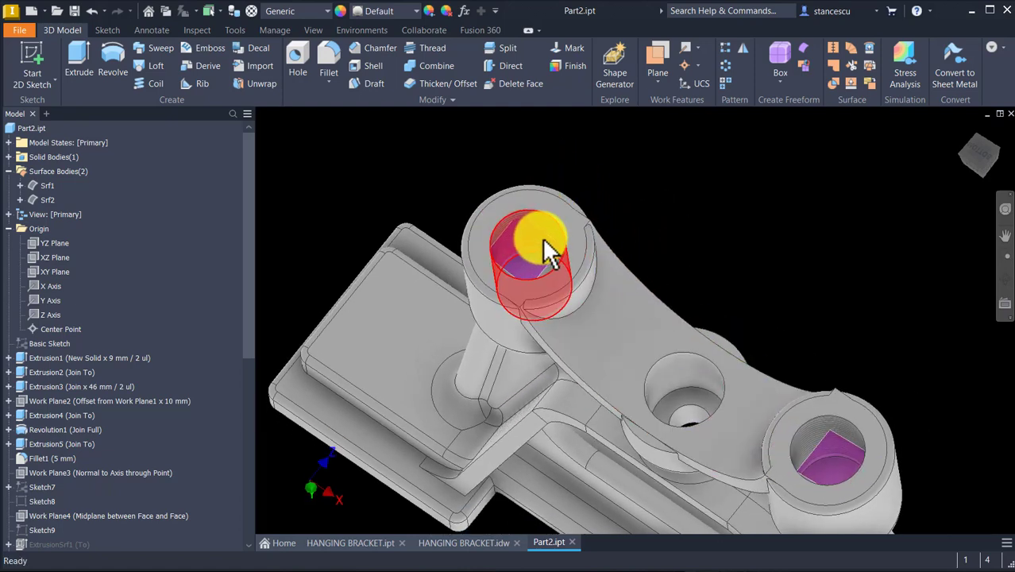
{"action": "left_click", "coordinate": [548, 231]}
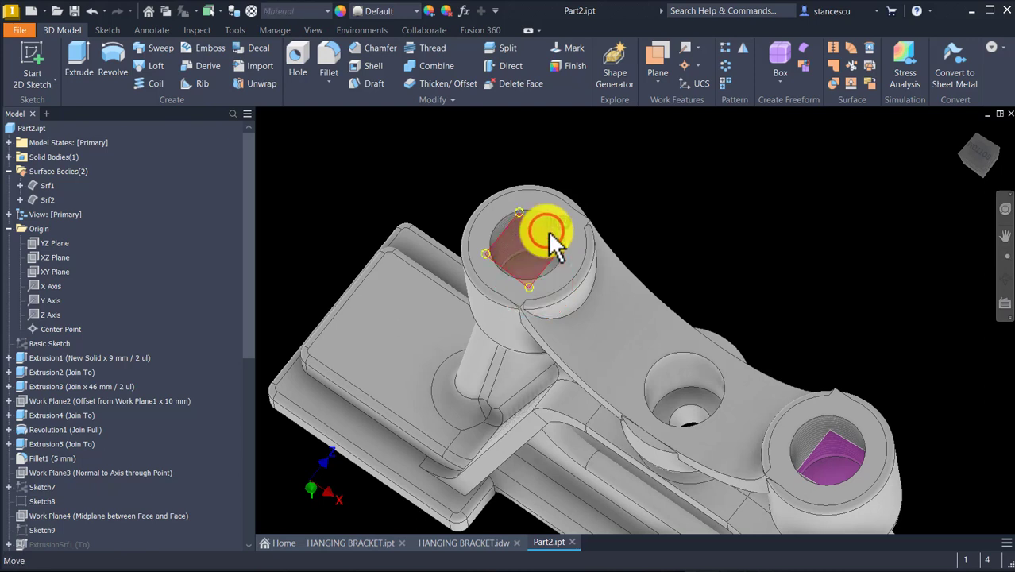
{"action": "right_click", "coordinate": [548, 239]}
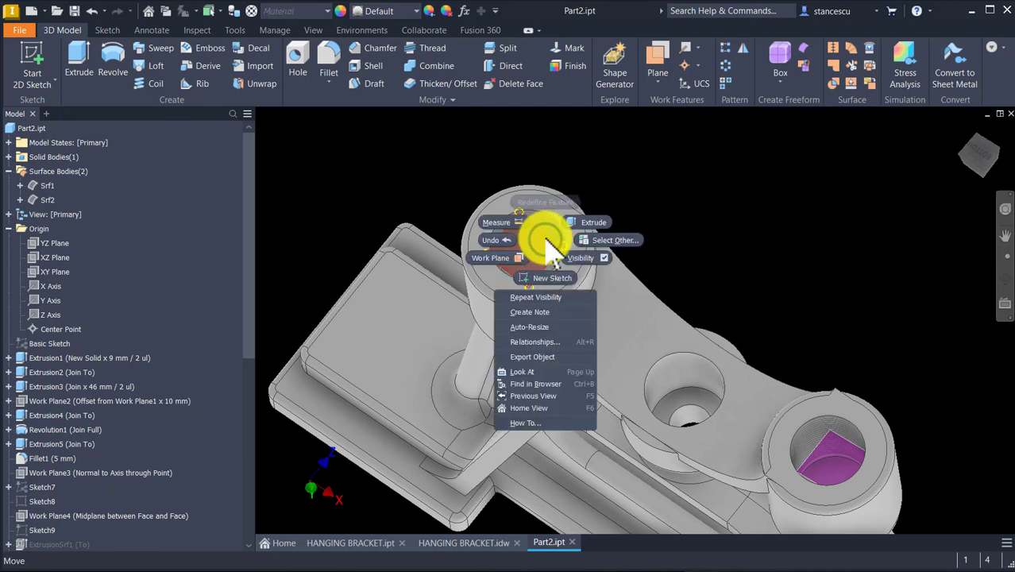
{"action": "left_click", "coordinate": [584, 252]}
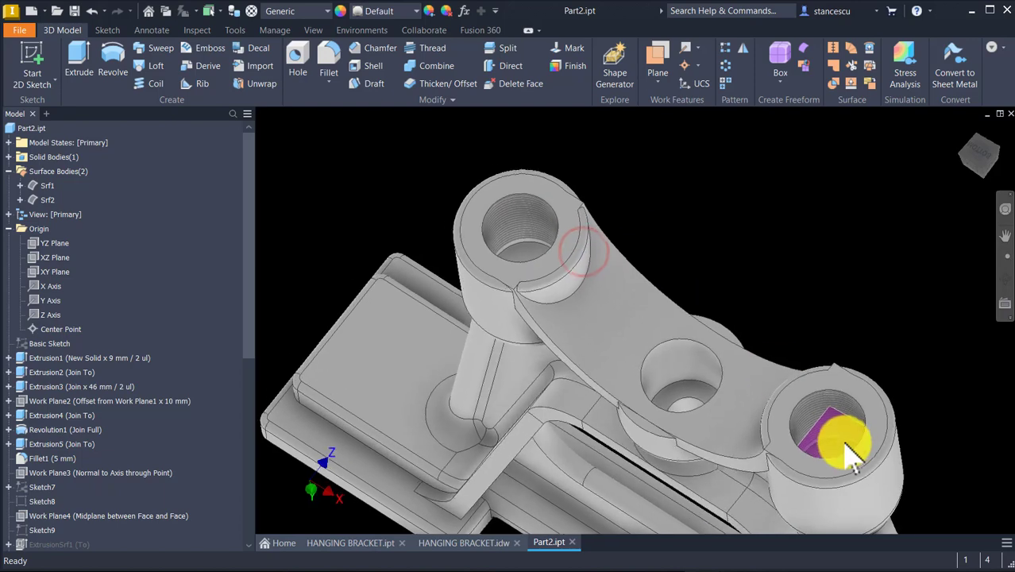
{"action": "scroll", "coordinate": [845, 445], "scroll_direction": "down", "scroll_amount": 2}
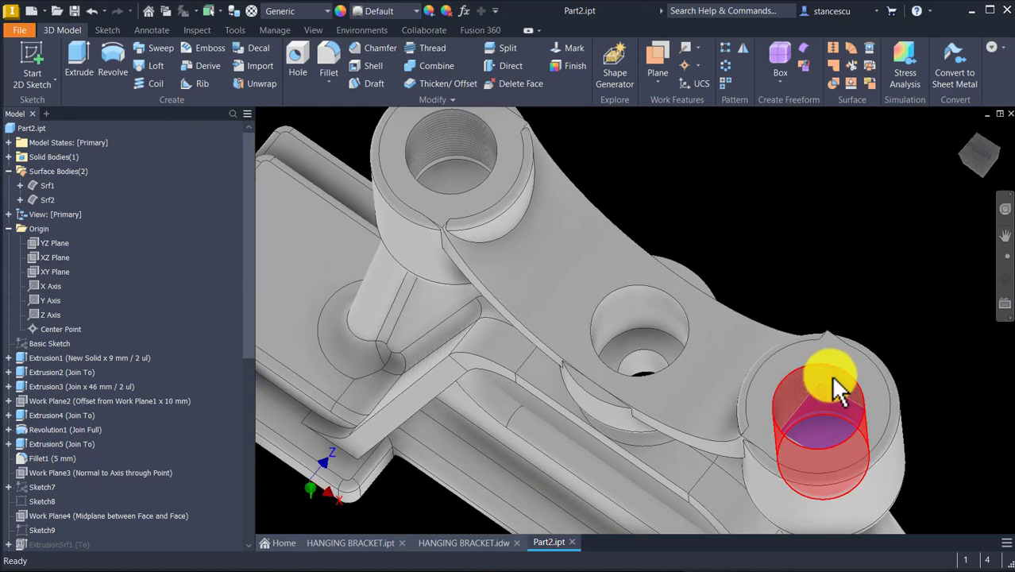
{"action": "left_click_drag", "start_coordinate": [840, 401], "coordinate": [848, 407]}
{"action": "left_click", "coordinate": [844, 388]}
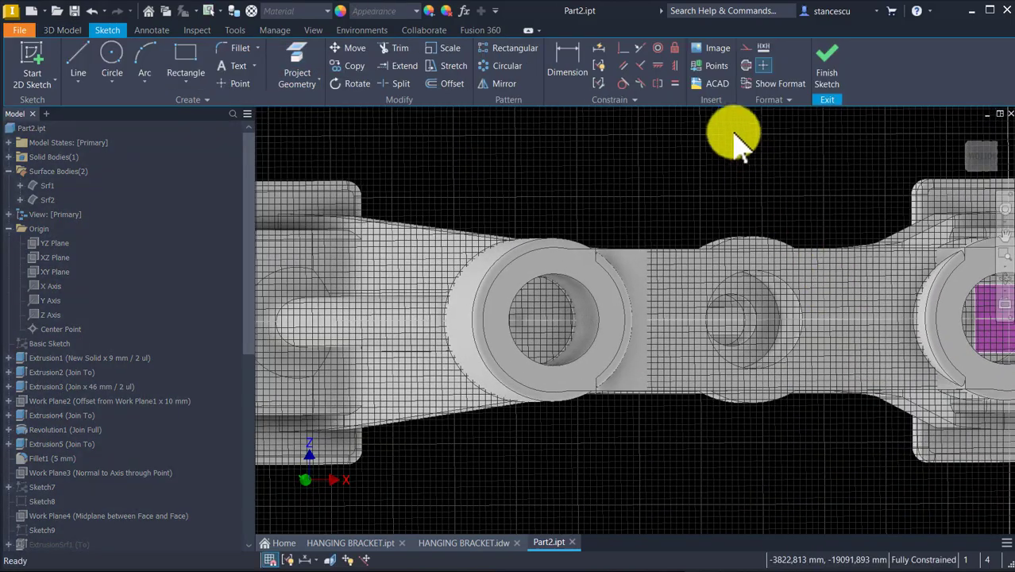
{"action": "key", "text": "ctrl+z"}
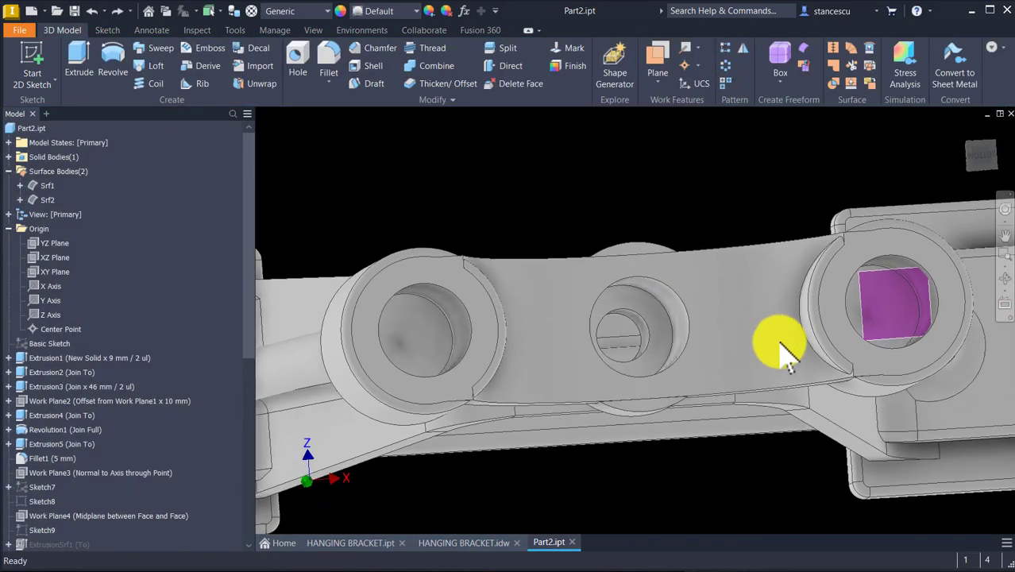
{"action": "left_click", "coordinate": [882, 301]}
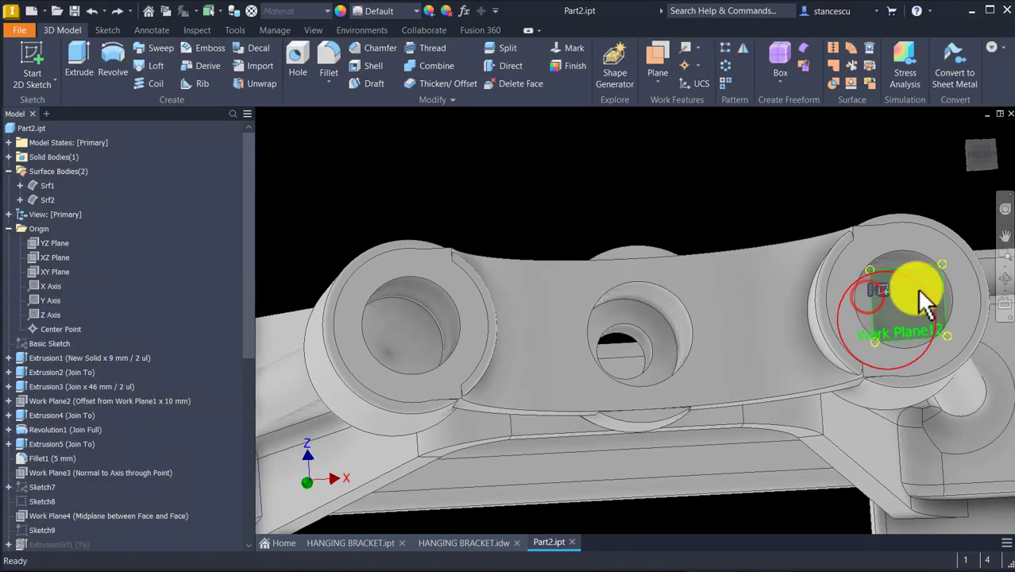
{"action": "left_click", "coordinate": [882, 290]}
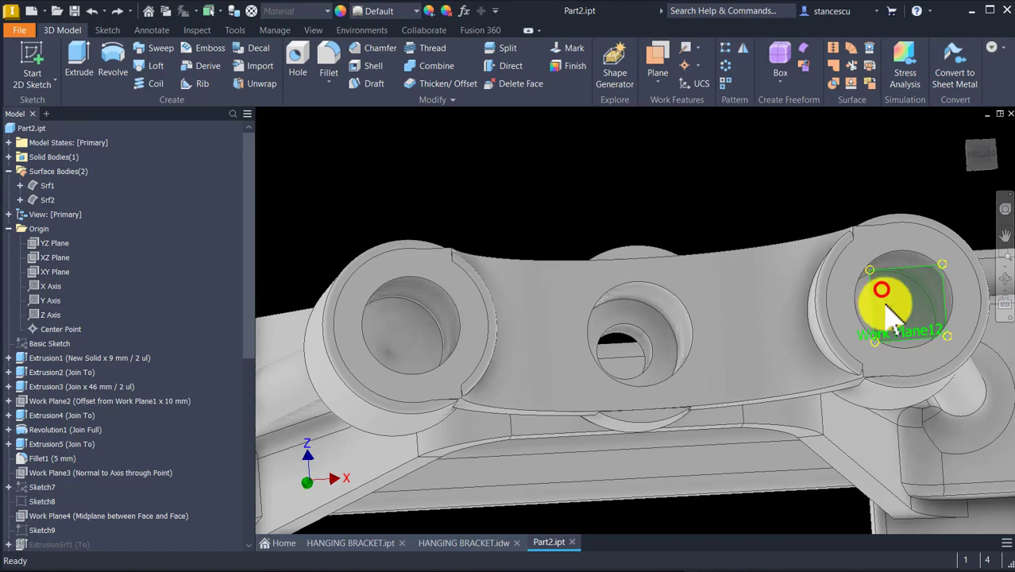
{"action": "key", "text": "ctrl+z"}
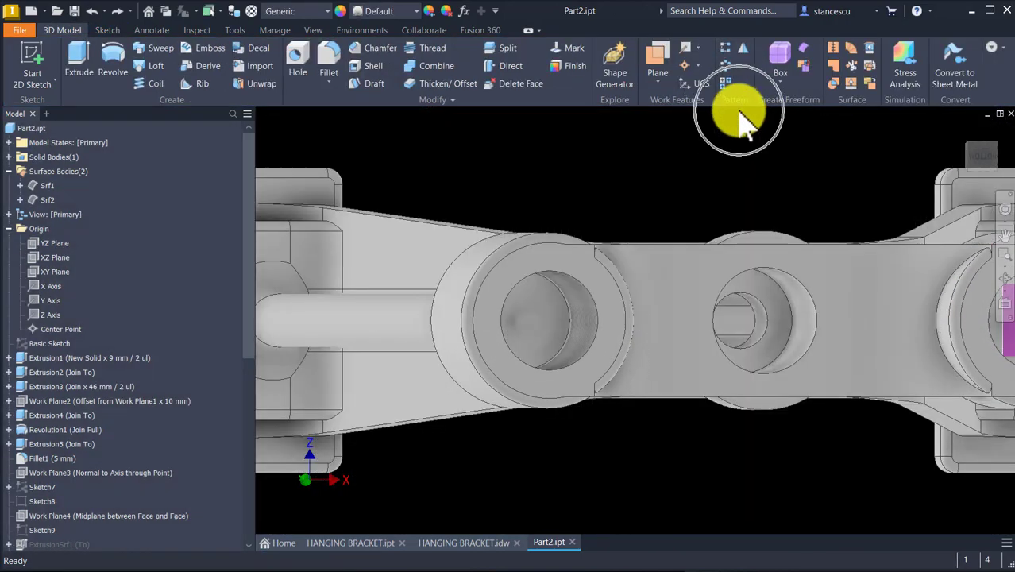
{"action": "key", "text": "F5"}
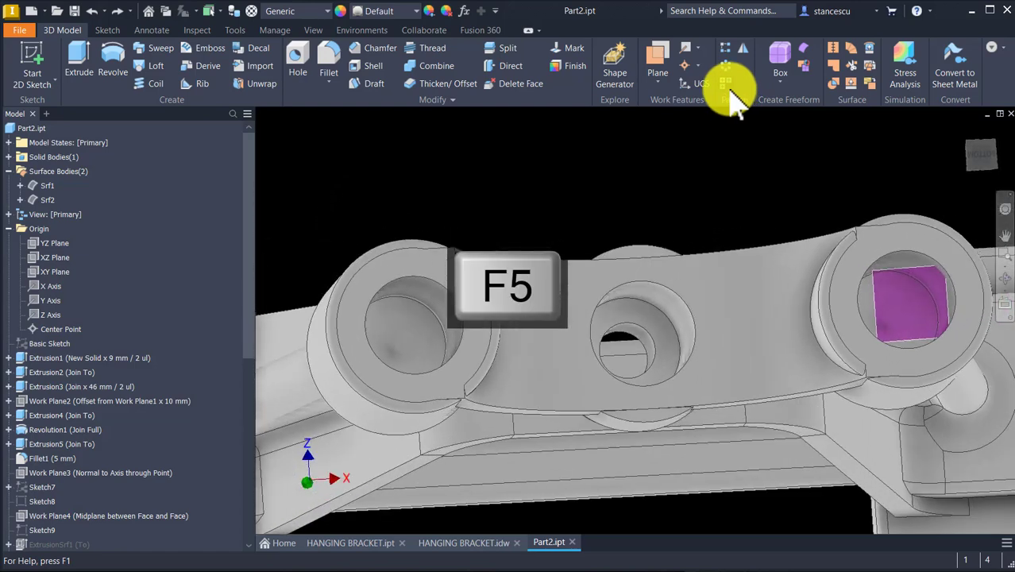
- Hide the work plane showing inside the threaded hole of the lower cylinder on the positive X side
{"action": "left_click", "coordinate": [906, 292]}
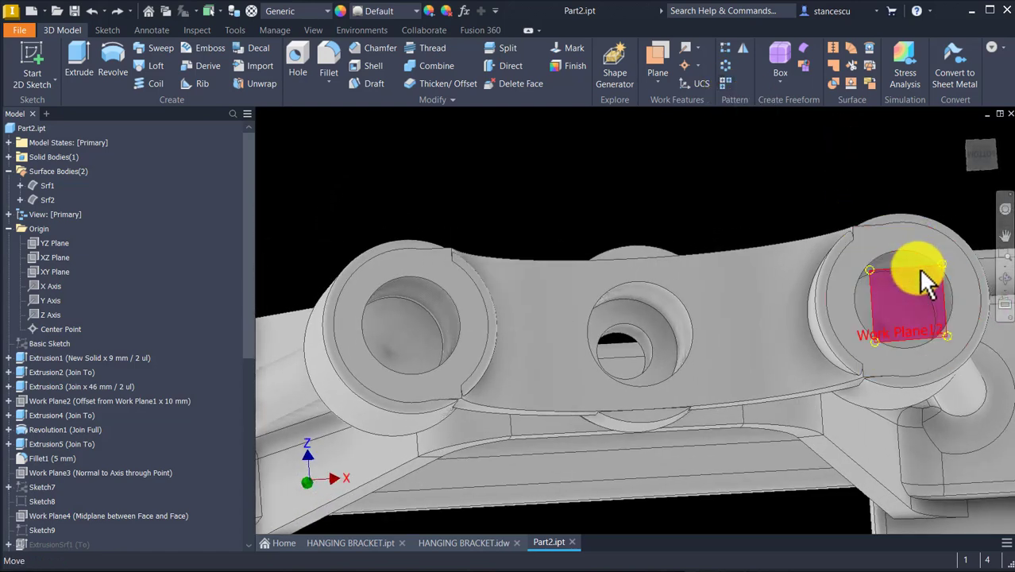
{"action": "left_click", "coordinate": [918, 270]}
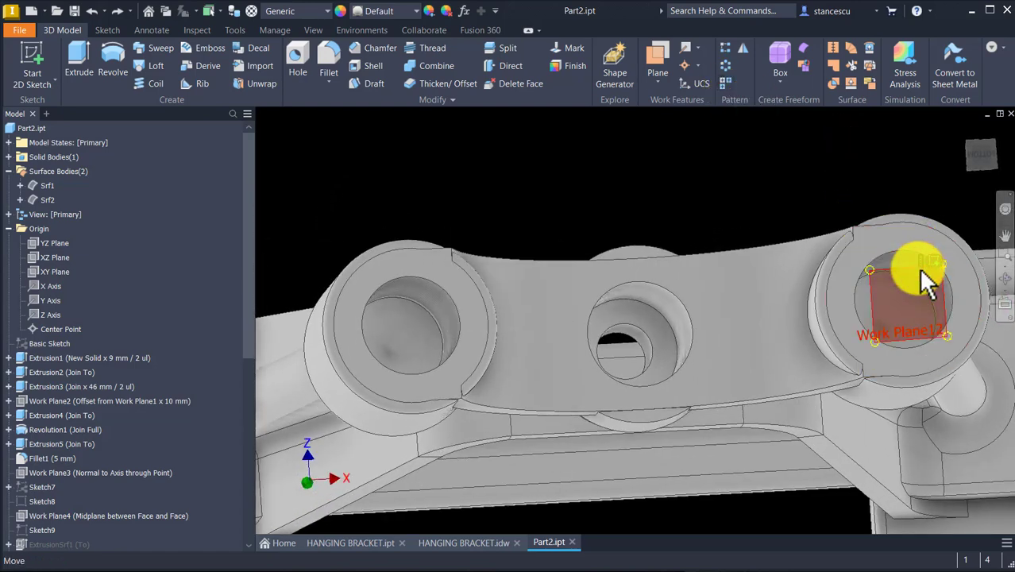
{"action": "right_click", "coordinate": [920, 272]}
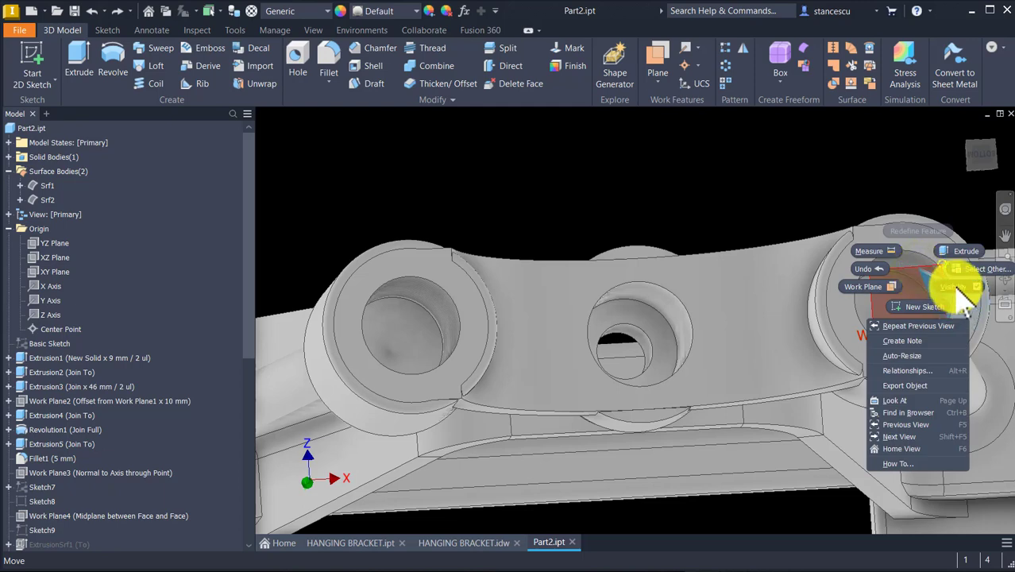
{"action": "left_click", "coordinate": [955, 286]}
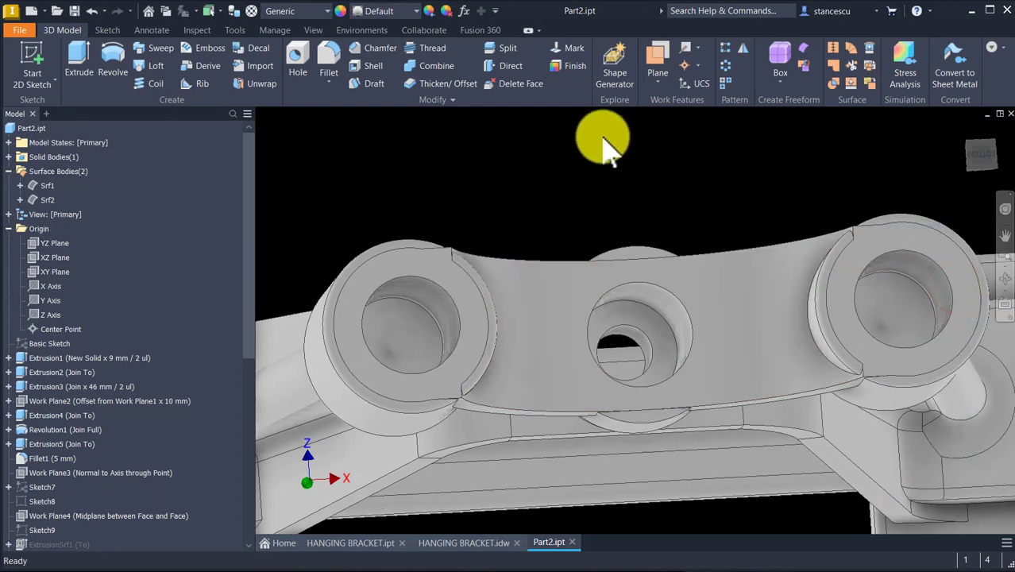
{"action": "scroll", "coordinate": [759, 419], "scroll_direction": "up", "scroll_amount": 10}
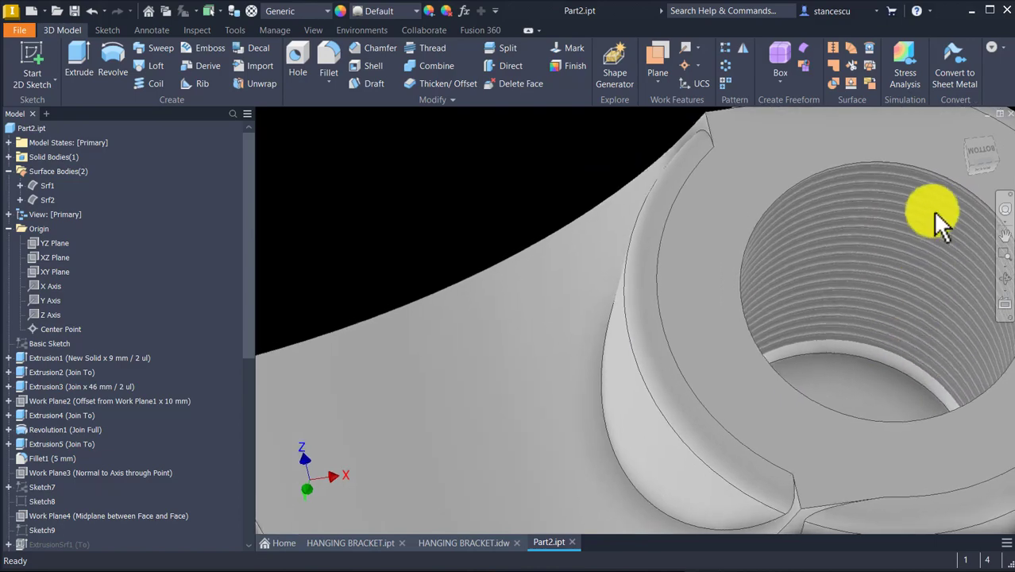
{"action": "key", "text": "F6"}
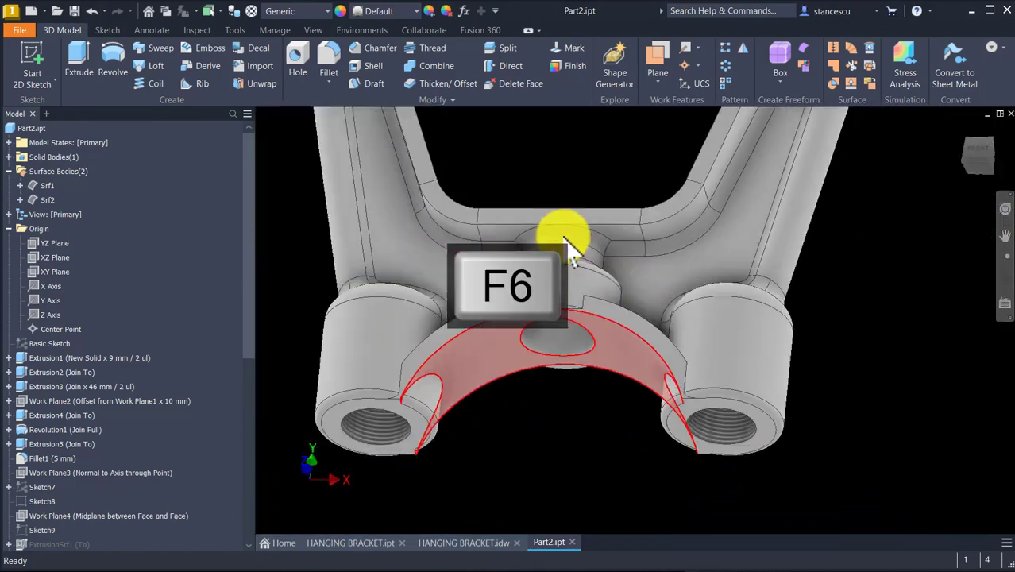
{"action": "left_click", "coordinate": [393, 274]}
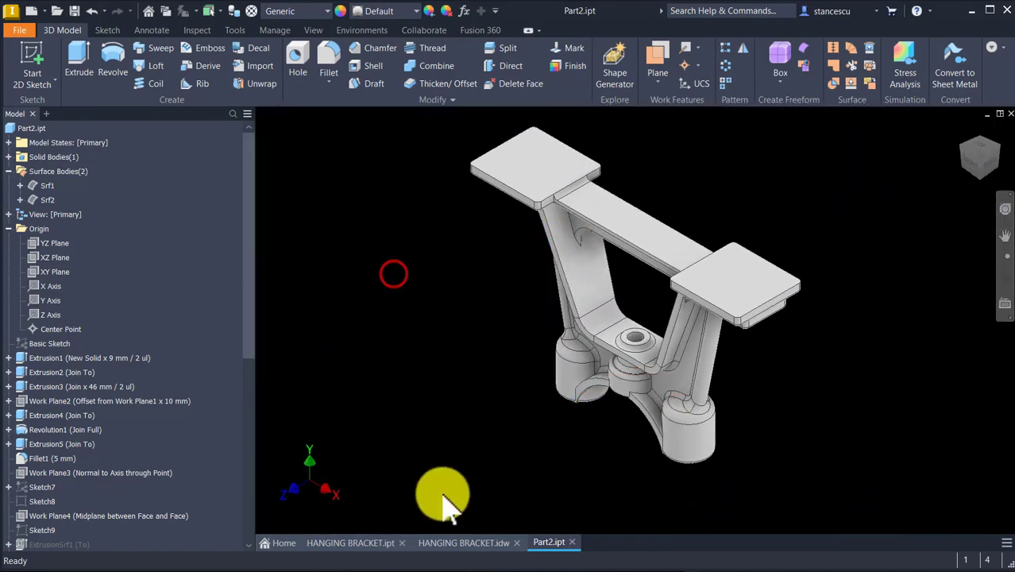
- Check the pad hole spacing in the HANGING BRACKET drawing and start a sketch on the Part2 top pad face on the negative X side
{"action": "left_click", "coordinate": [469, 545]}
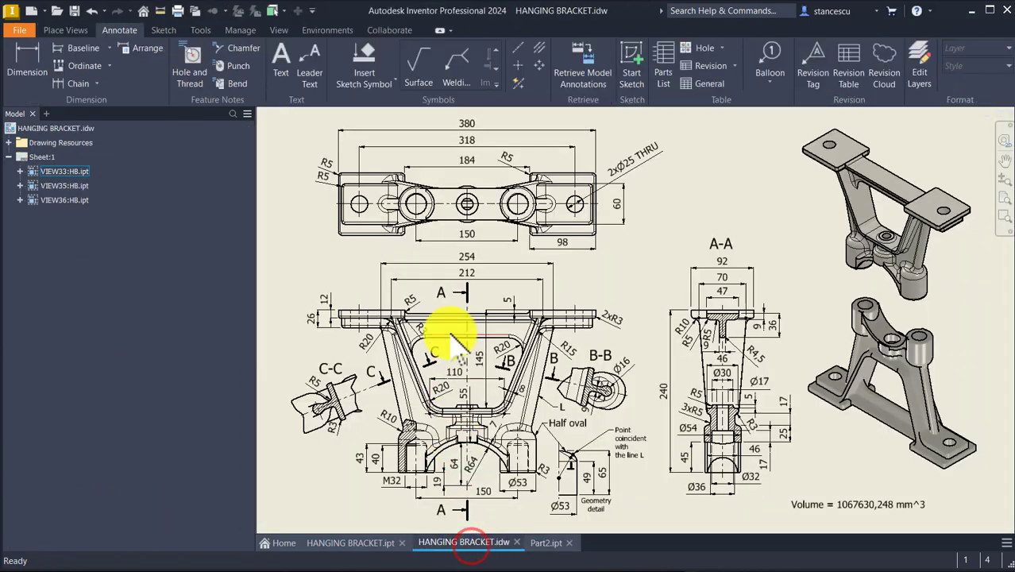
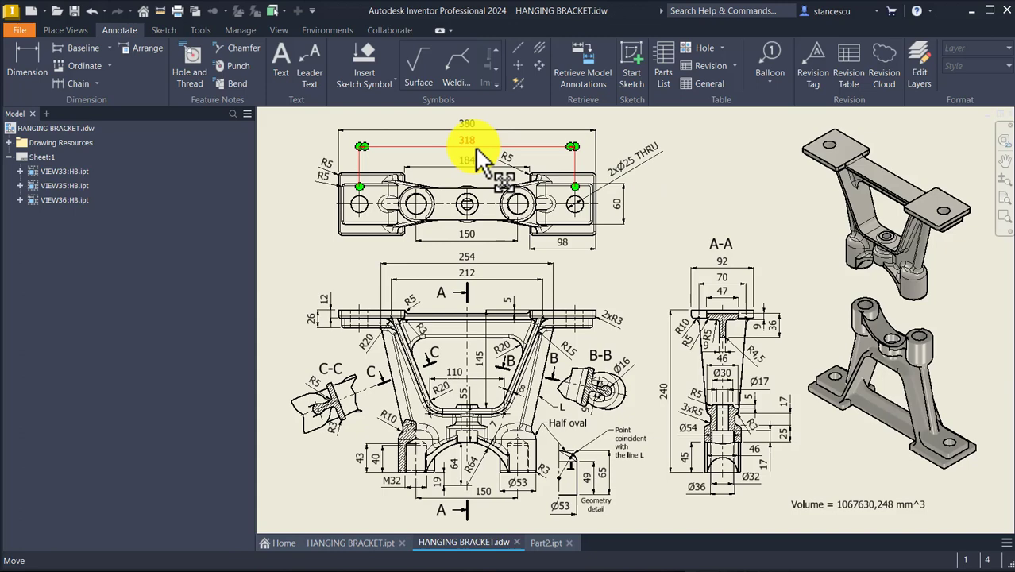
{"action": "left_click", "coordinate": [549, 541]}
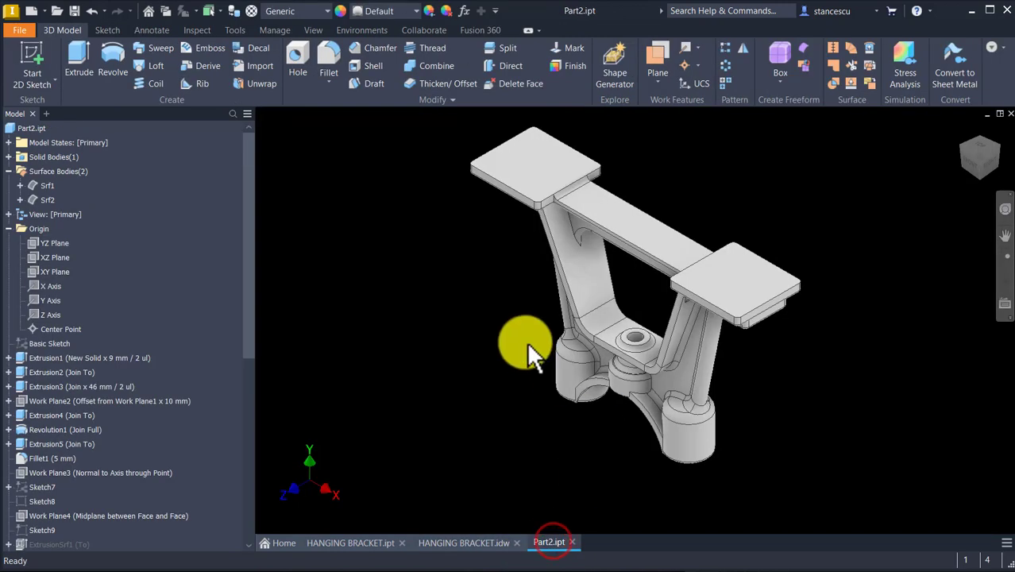
{"action": "left_click", "coordinate": [520, 181]}
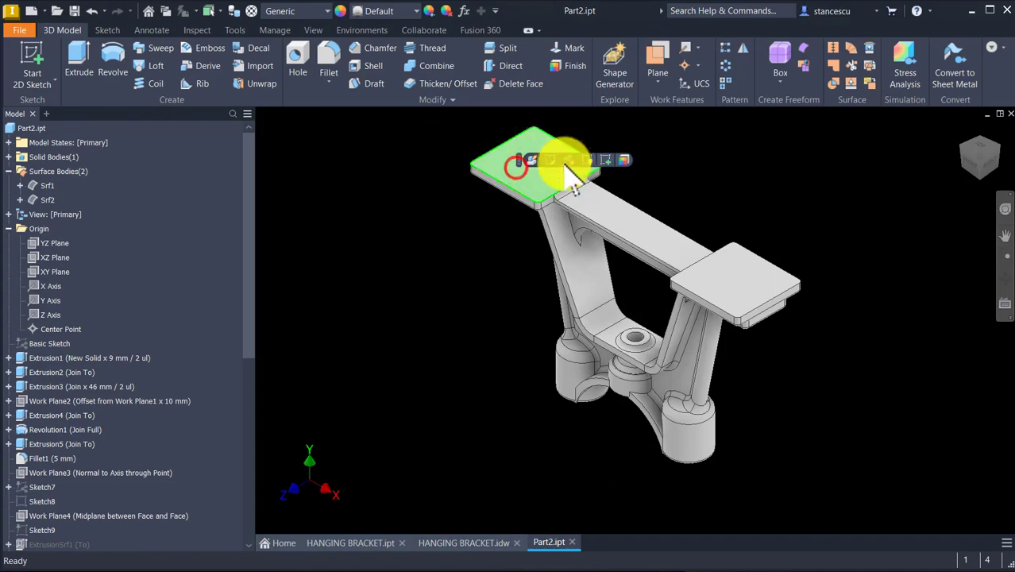
{"action": "left_click", "coordinate": [609, 158]}
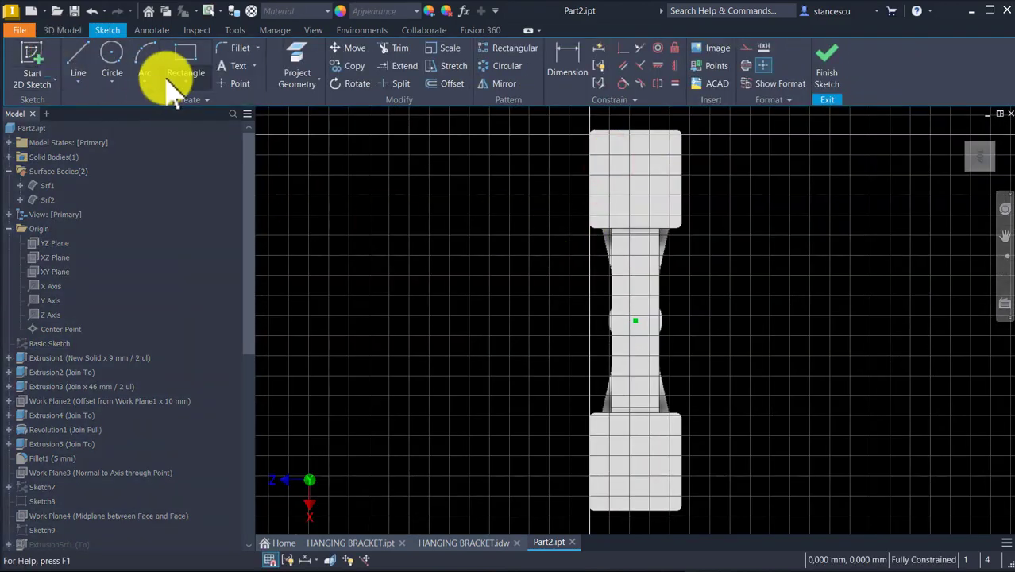
- Sketch a 318 mm line parallel to the X axis, beside the part
{"action": "left_click", "coordinate": [73, 67]}
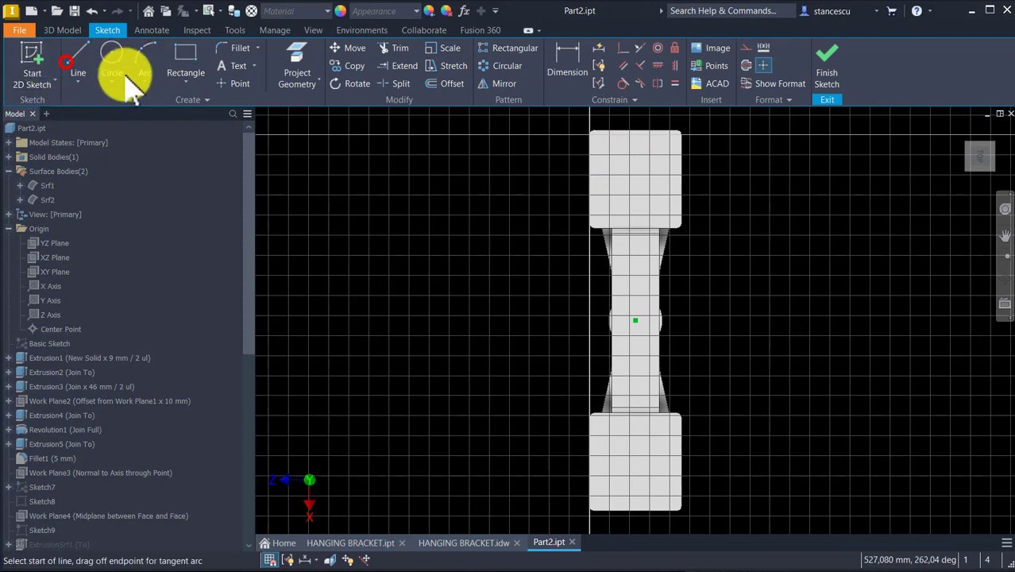
{"action": "left_click", "coordinate": [454, 188]}
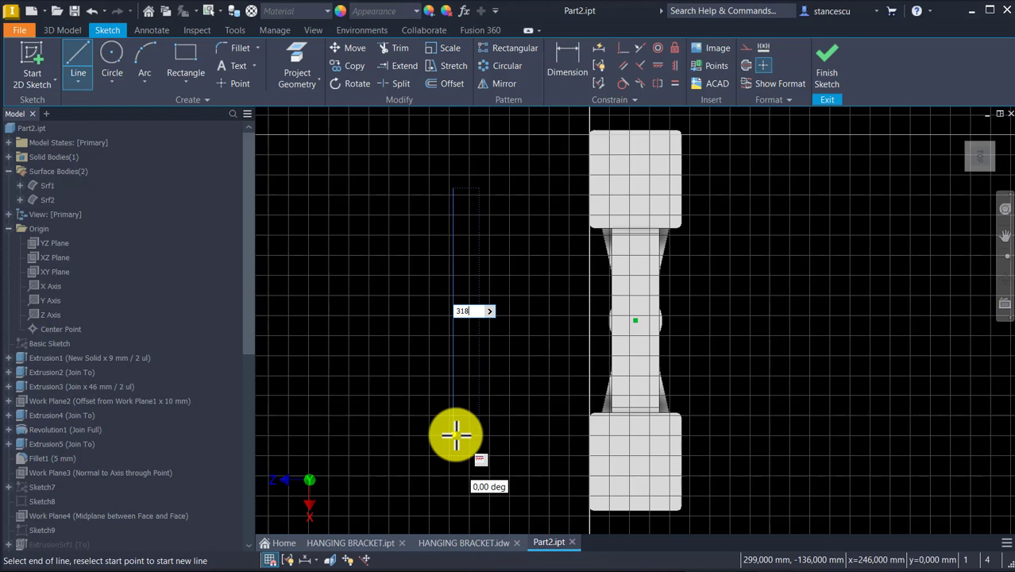
{"action": "type", "text": "318"}
{"action": "key", "text": "Return"}
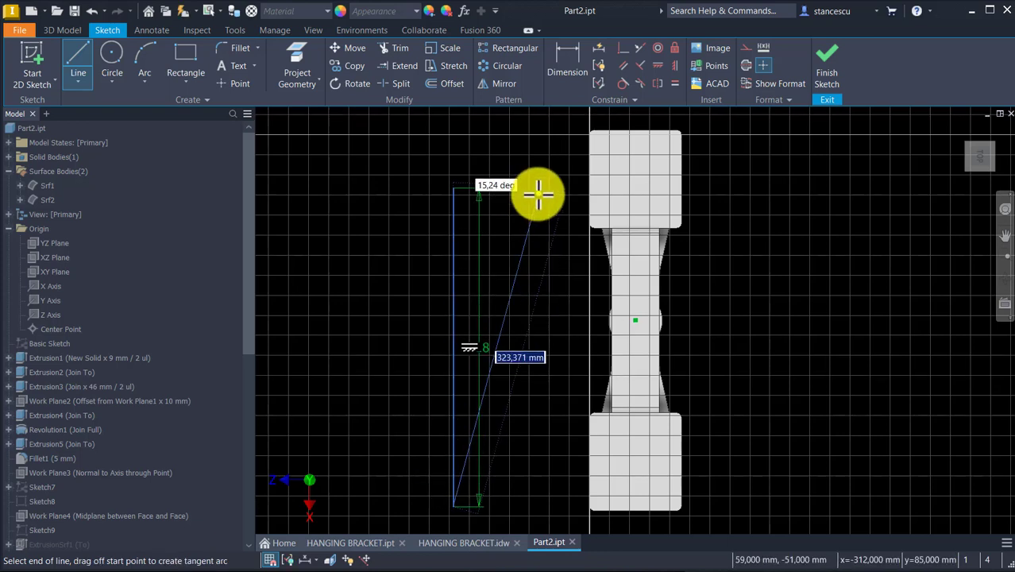
{"action": "key", "text": "Escape"}
- Make the line's midpoint coincident with the projected center point, and finish the sketch
{"action": "left_click", "coordinate": [625, 47]}
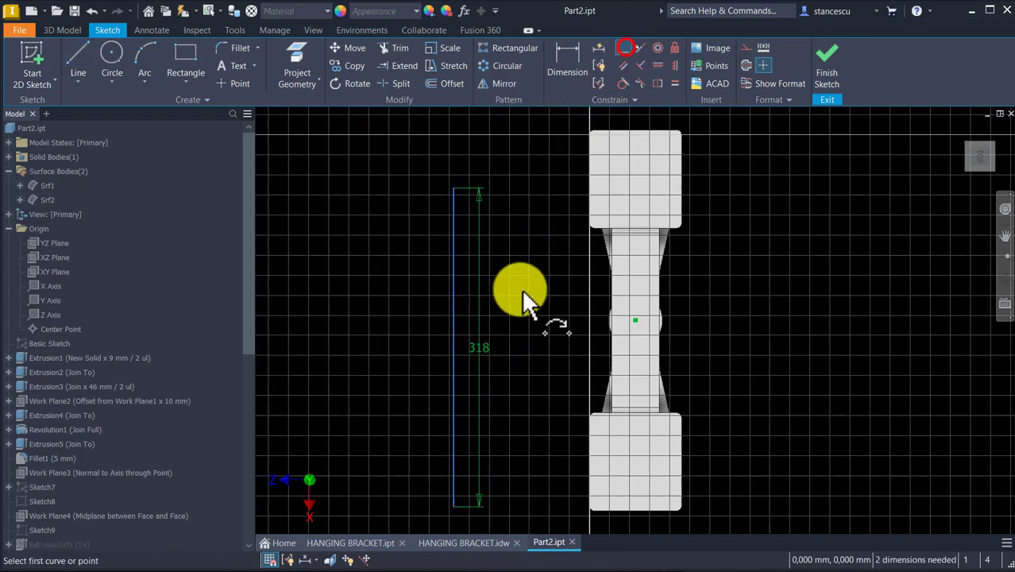
{"action": "left_click", "coordinate": [454, 347]}
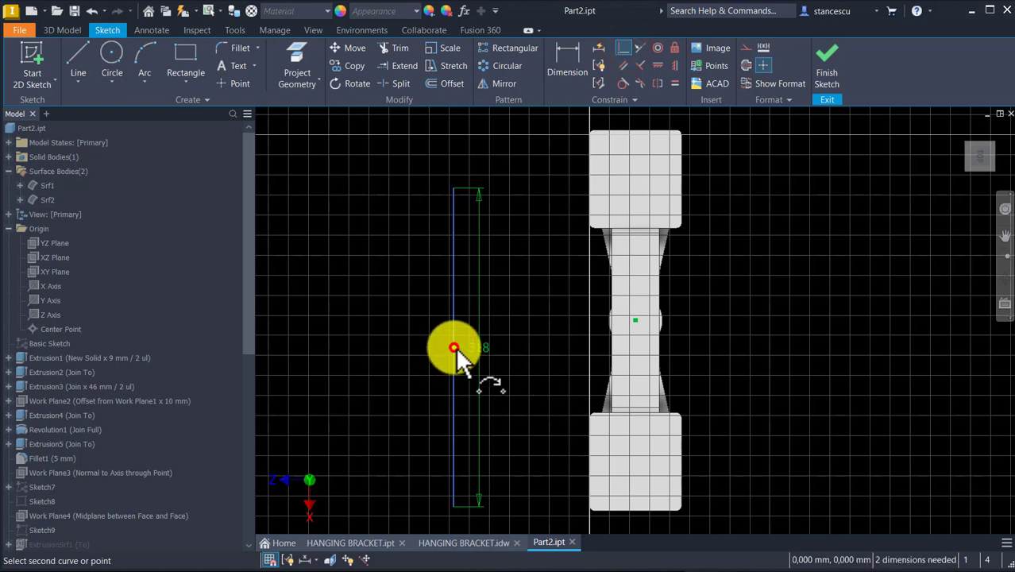
{"action": "left_click", "coordinate": [635, 321]}
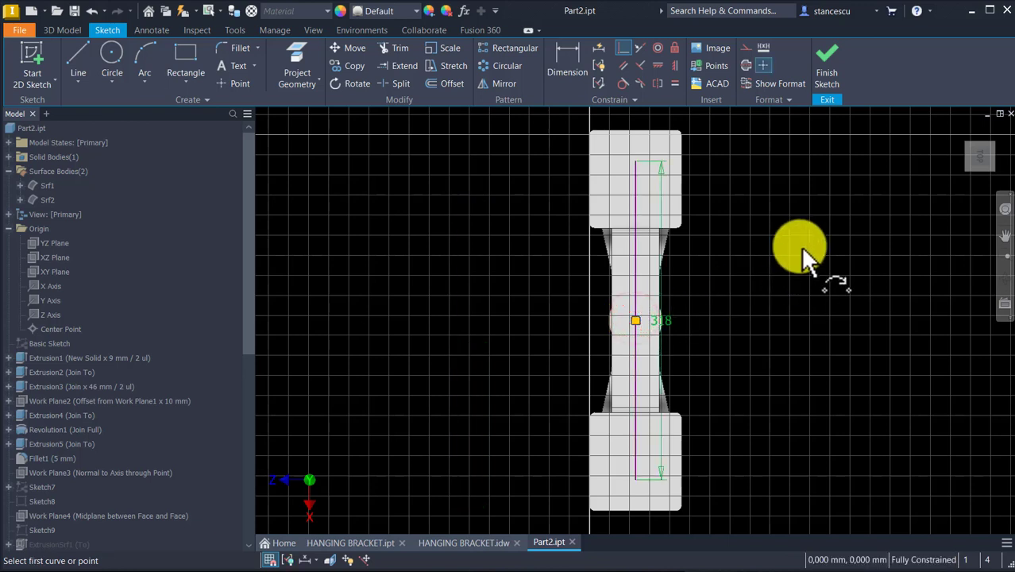
{"action": "left_click", "coordinate": [828, 52]}
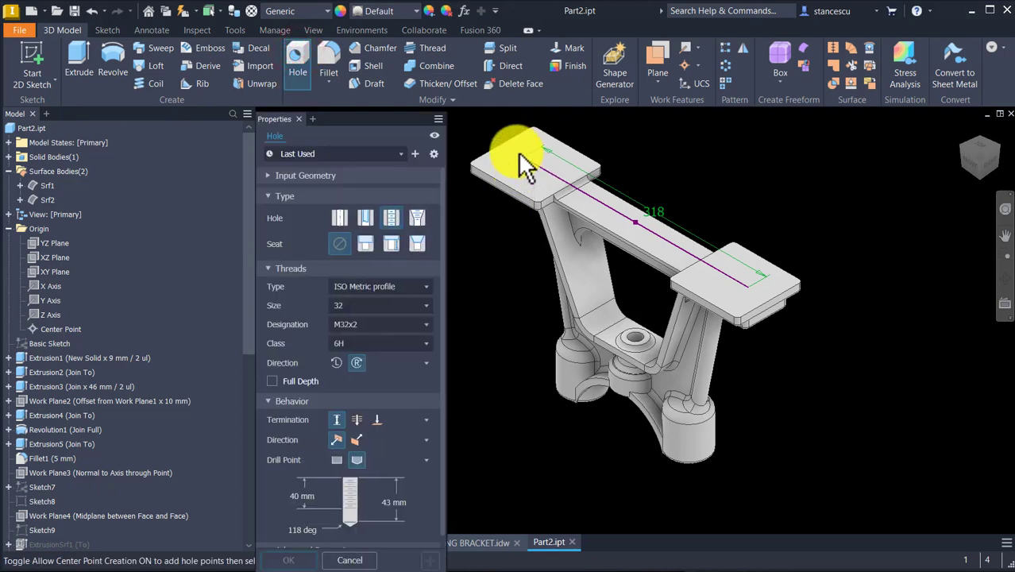
- Create simple through-all holes of 25 mm diameter at both endpoints of the 318 mm line
{"action": "left_click", "coordinate": [523, 153]}
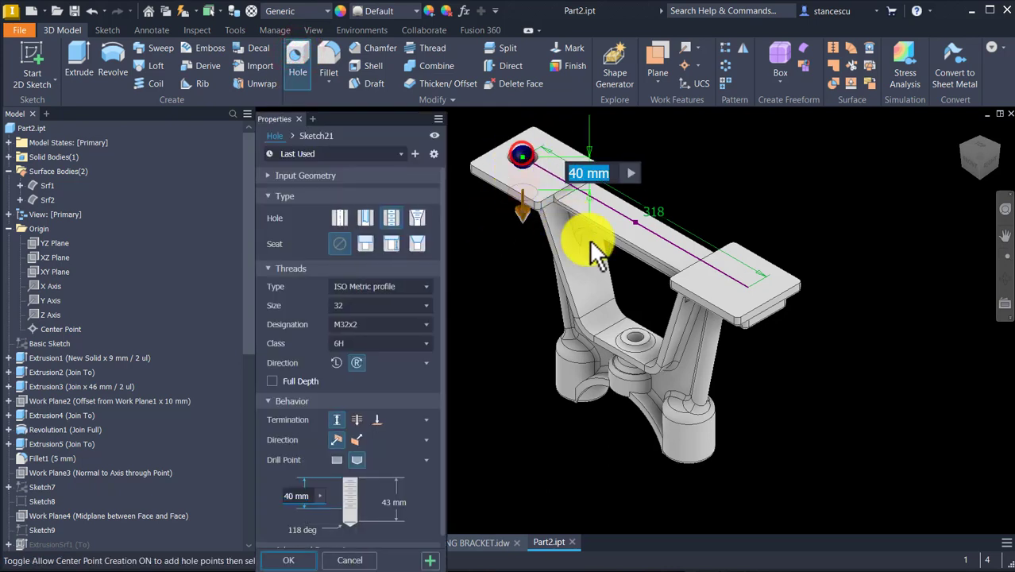
{"action": "left_click", "coordinate": [748, 288]}
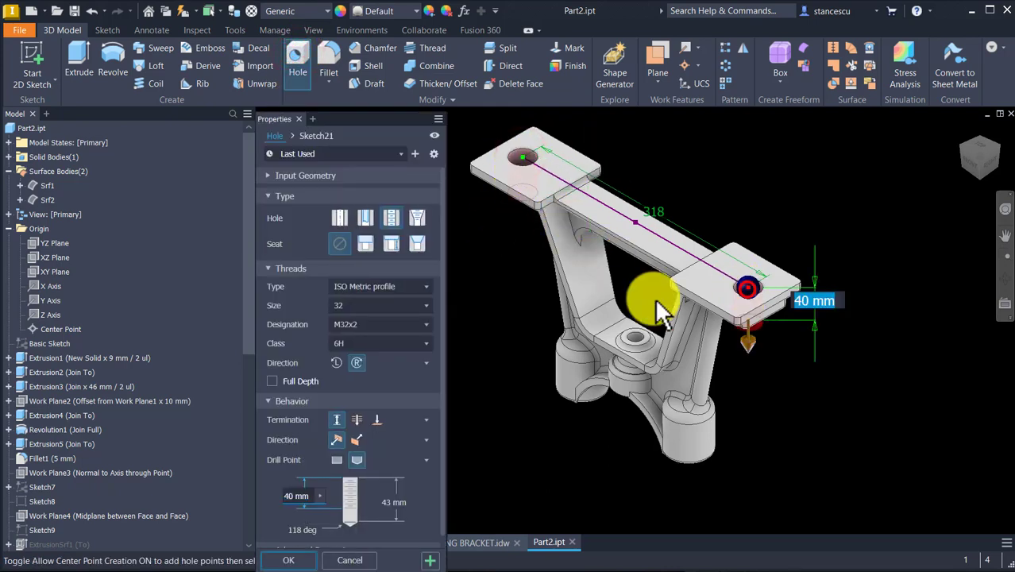
{"action": "left_click", "coordinate": [337, 222]}
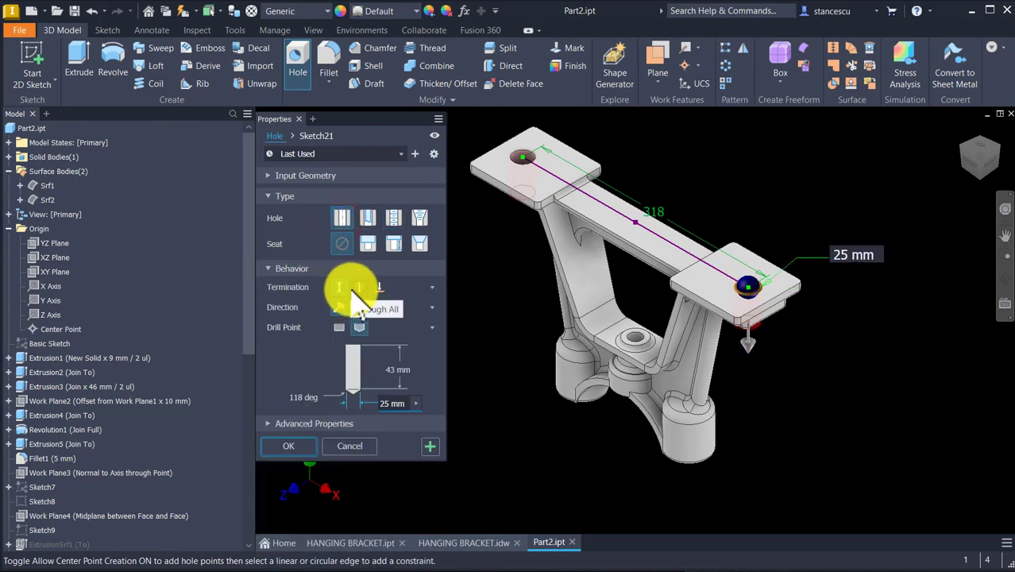
{"action": "left_click", "coordinate": [355, 288]}
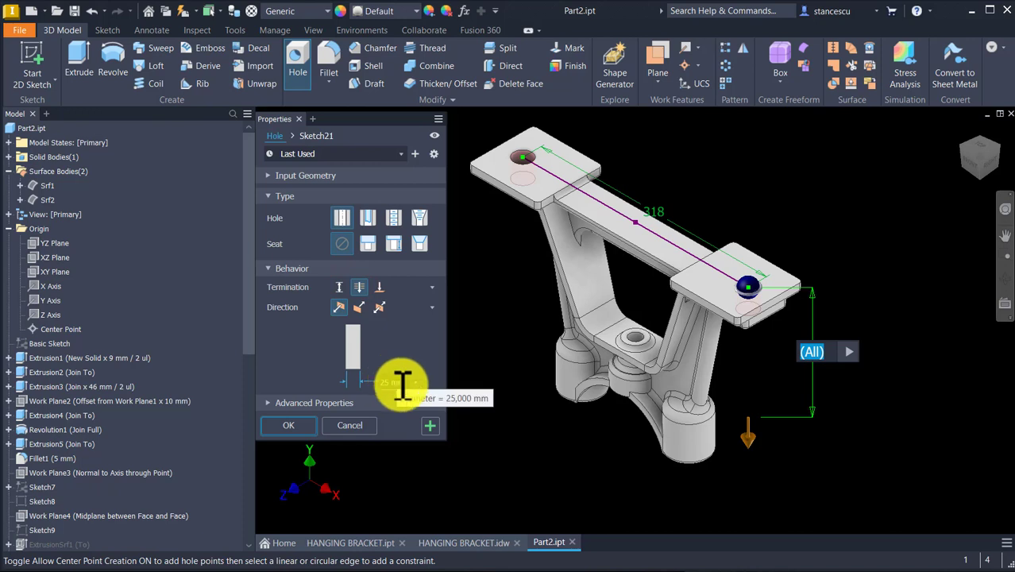
{"action": "left_click", "coordinate": [401, 383]}
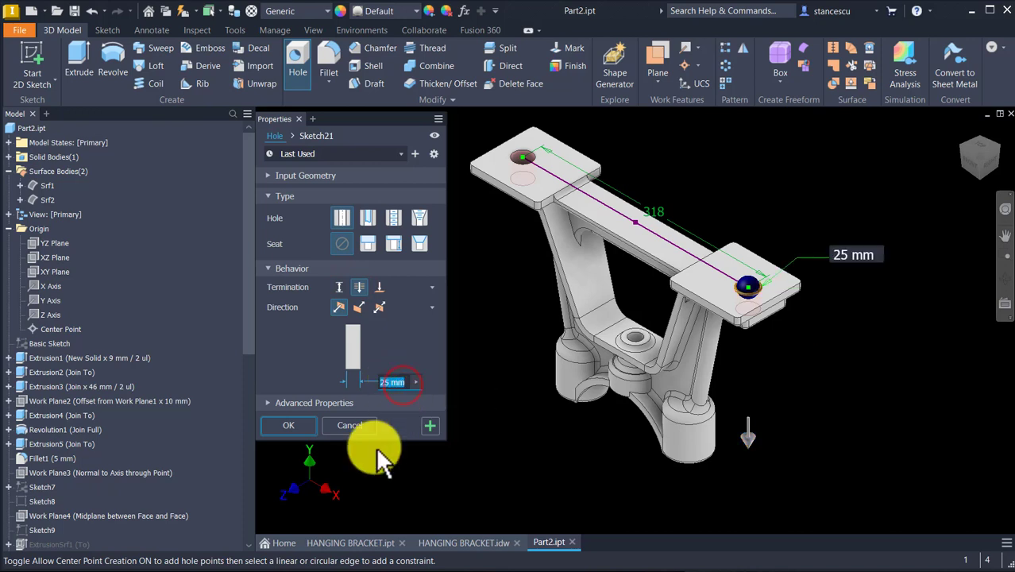
{"action": "left_click", "coordinate": [290, 429]}
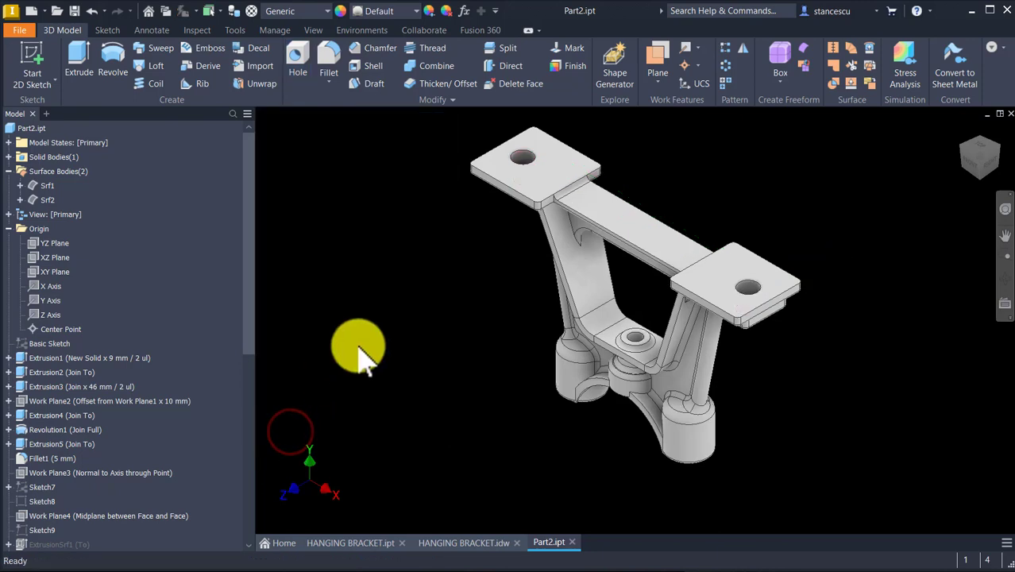
{"action": "middle_click_drag", "start_coordinate": [521, 424], "coordinate": [604, 409], "text": "shift"}
{"action": "key", "text": "F6"}
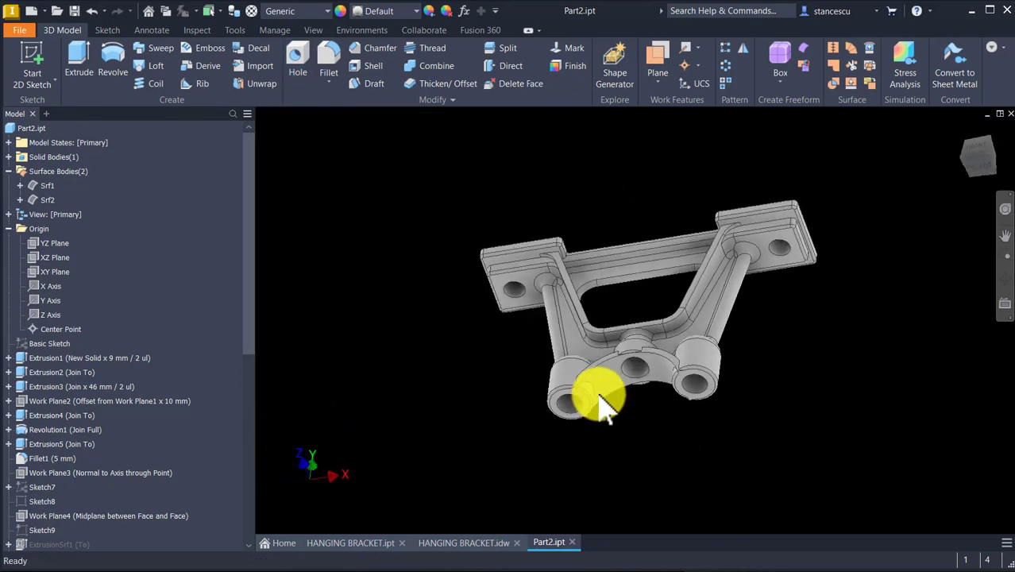
{"action": "key", "text": "F6"}
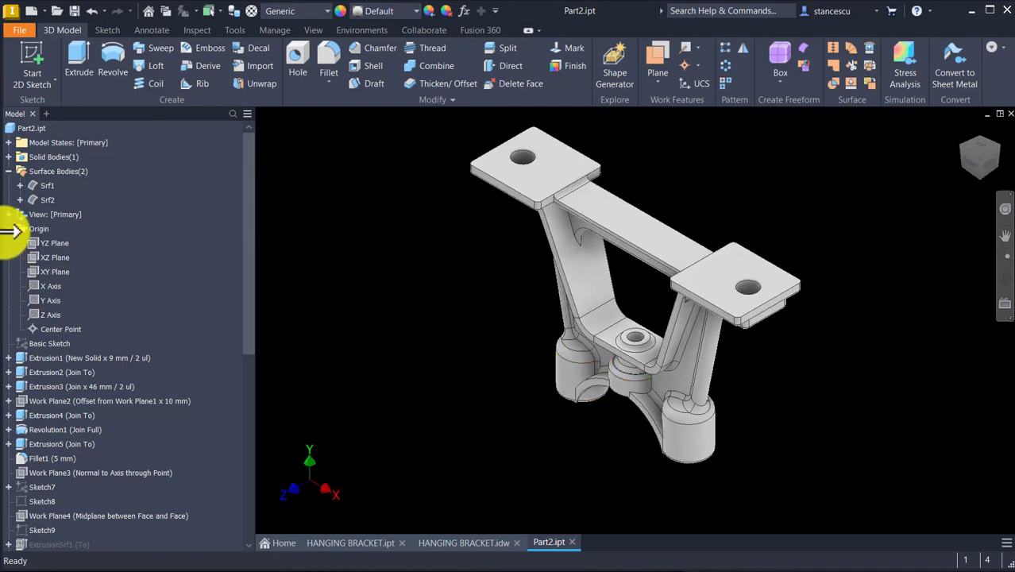
- Collapse the Surface Bodies and Origin folders in the model tree and look through the feature list
{"action": "left_click", "coordinate": [9, 171]}
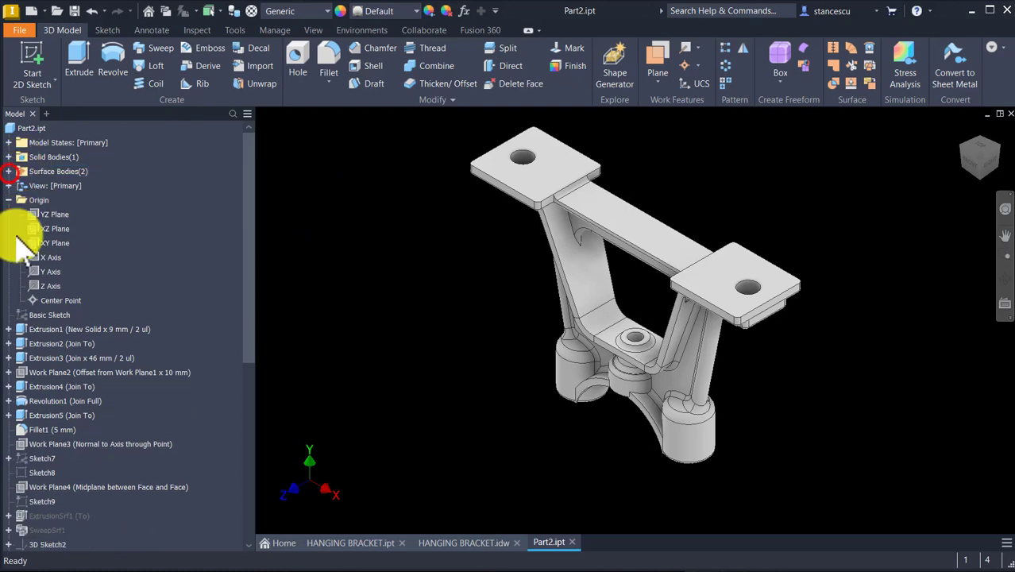
{"action": "left_click", "coordinate": [9, 200]}
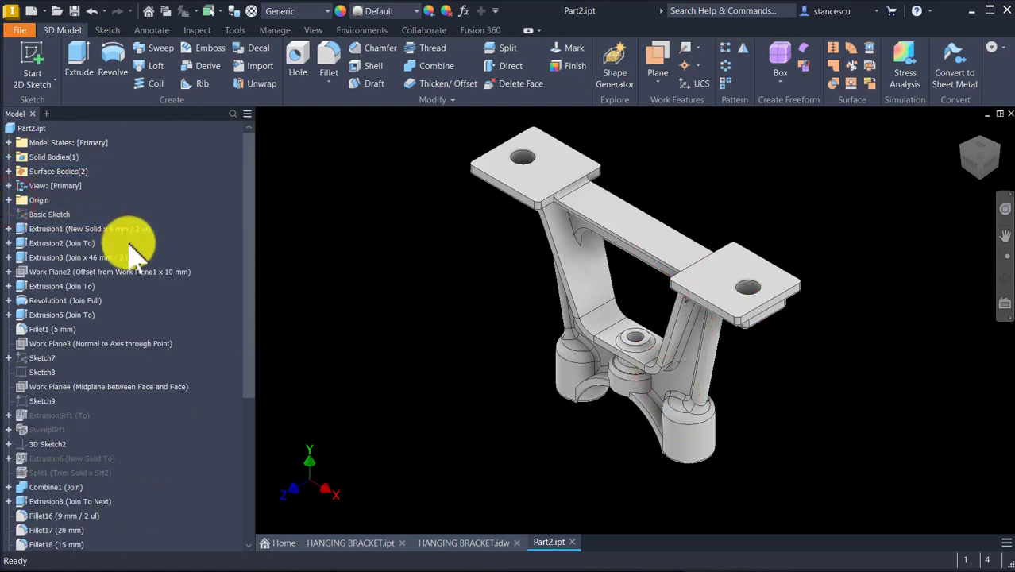
{"action": "scroll", "coordinate": [187, 278], "scroll_direction": "down", "scroll_amount": 3}
{"action": "scroll", "coordinate": [189, 286], "scroll_direction": "down", "scroll_amount": 2}
{"action": "scroll", "coordinate": [186, 282], "scroll_direction": "up", "scroll_amount": 5}
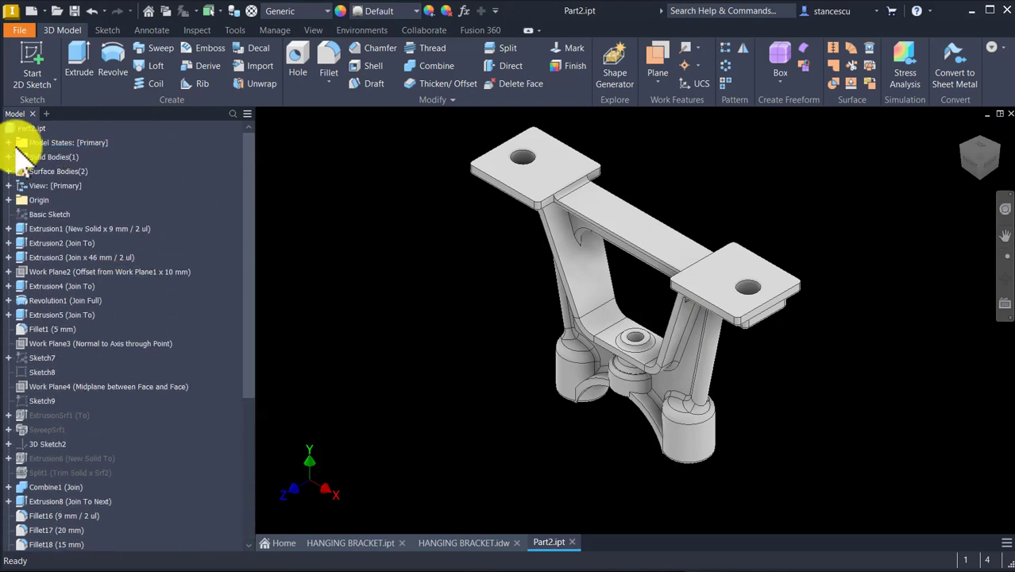
- Update the part's physical properties in its iProperties and copy the volume value with its unit
{"action": "left_click", "coordinate": [18, 130]}
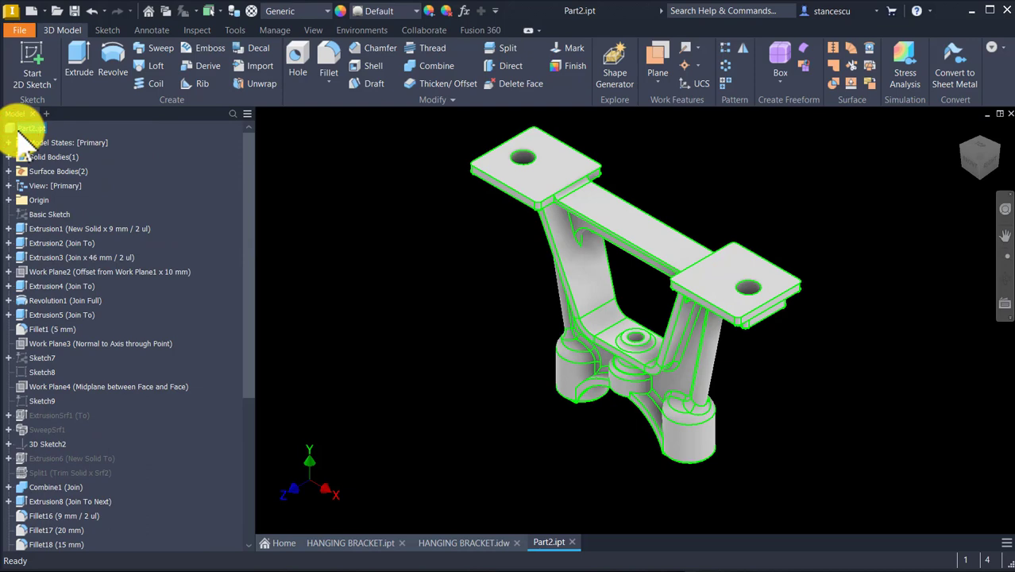
{"action": "right_click", "coordinate": [18, 129]}
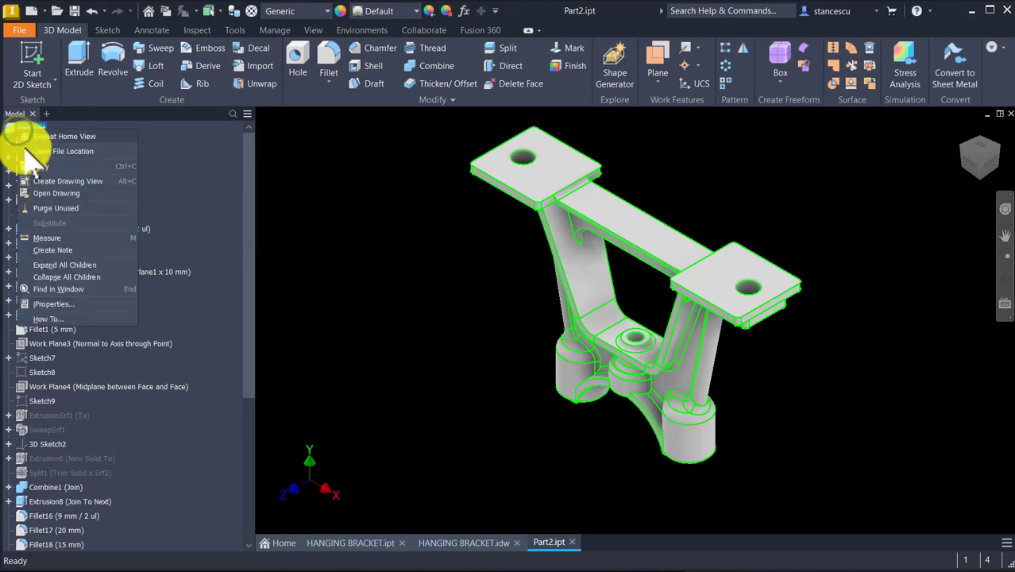
{"action": "left_click", "coordinate": [75, 301]}
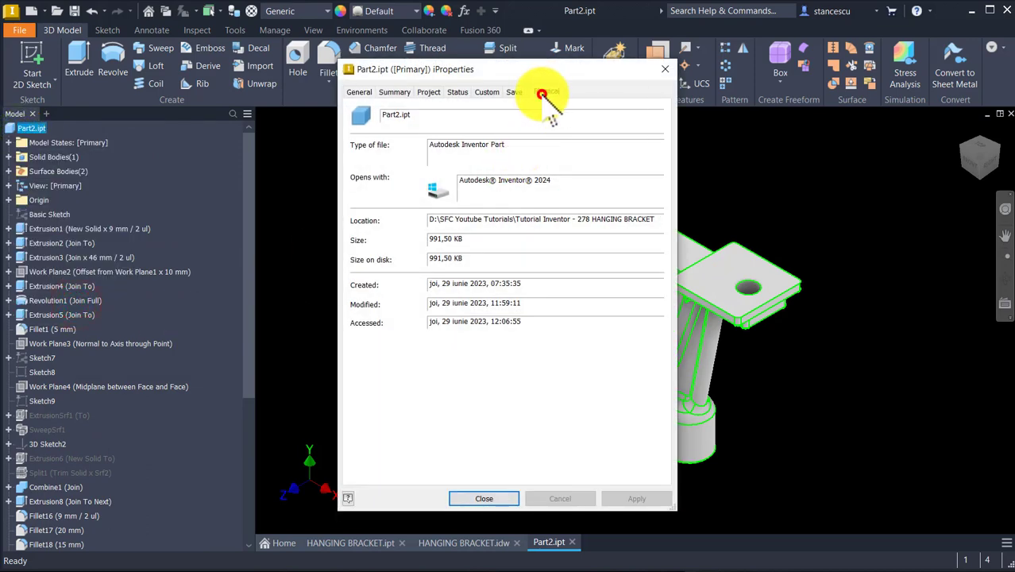
{"action": "left_click", "coordinate": [542, 93]}
{"action": "left_click", "coordinate": [636, 126]}
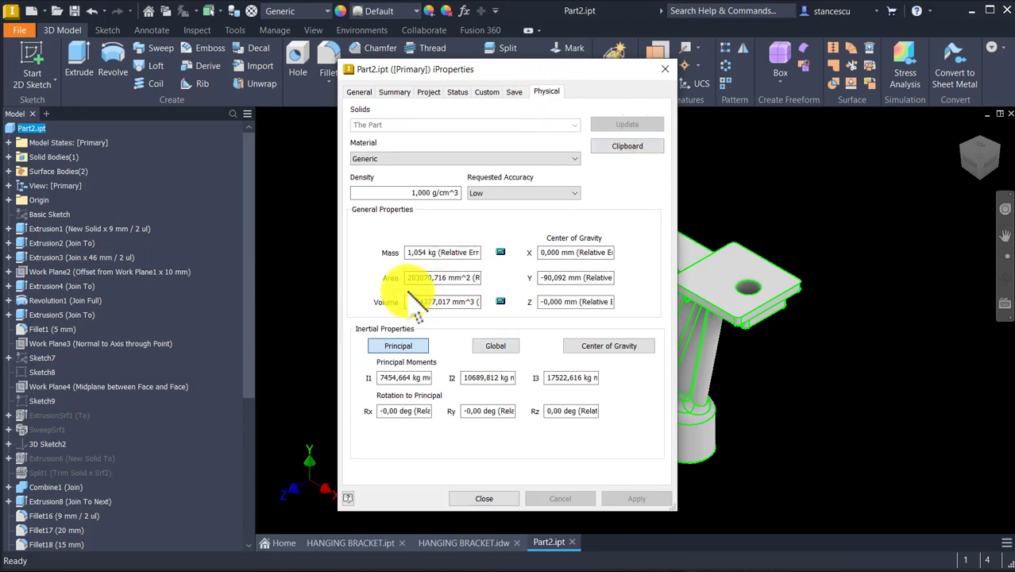
{"action": "left_click_drag", "start_coordinate": [404, 301], "coordinate": [475, 316]}
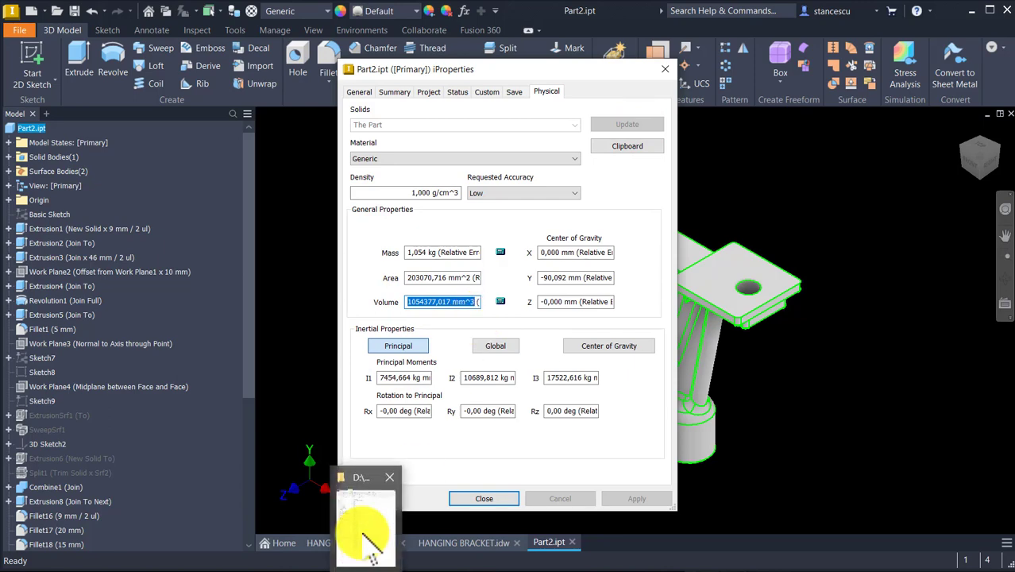
{"action": "key", "text": "ctrl+c"}
{"action": "left_click", "coordinate": [487, 497]}
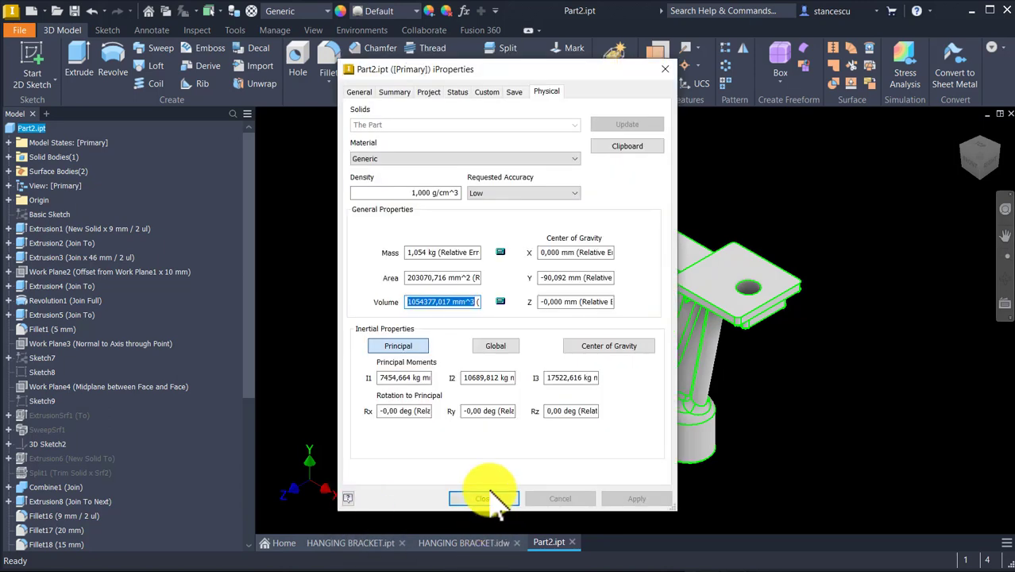
{"action": "left_click", "coordinate": [493, 499]}
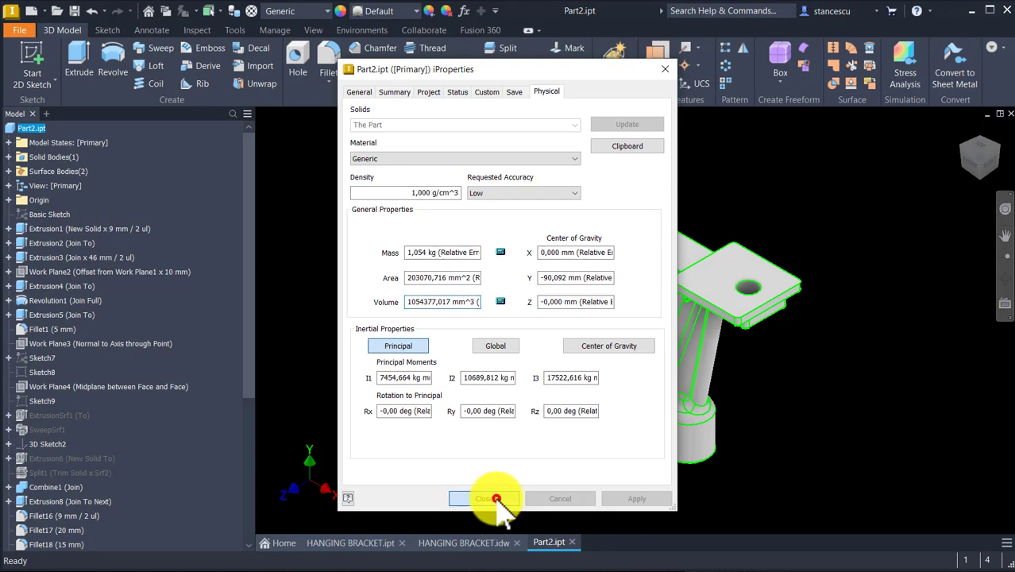
- Switch to the HANGING BRACKET.idw drawing and replace the value in its volume note with the copied 1054377,017 mm^3
{"action": "left_click", "coordinate": [494, 542]}
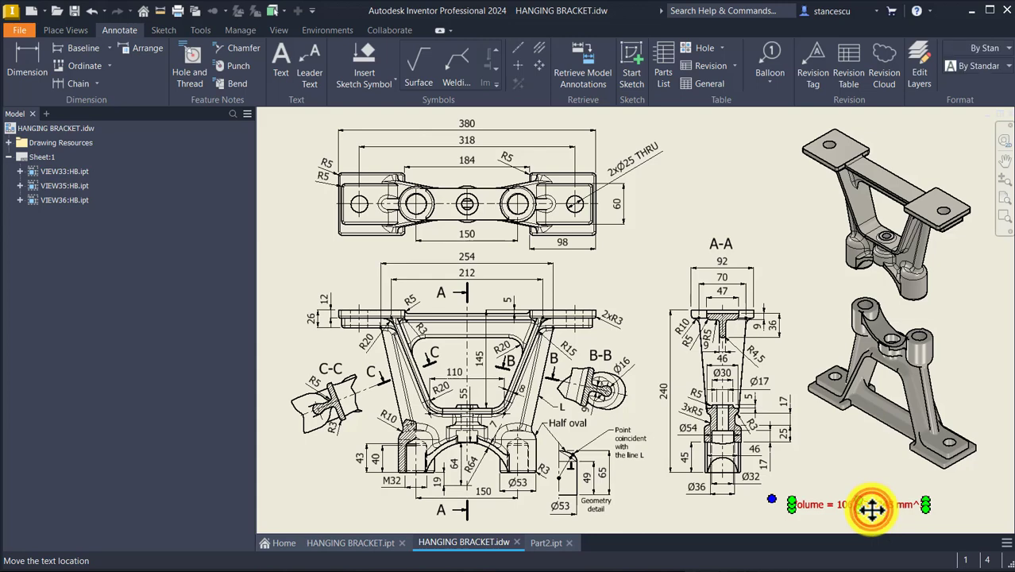
{"action": "double_click", "coordinate": [872, 508]}
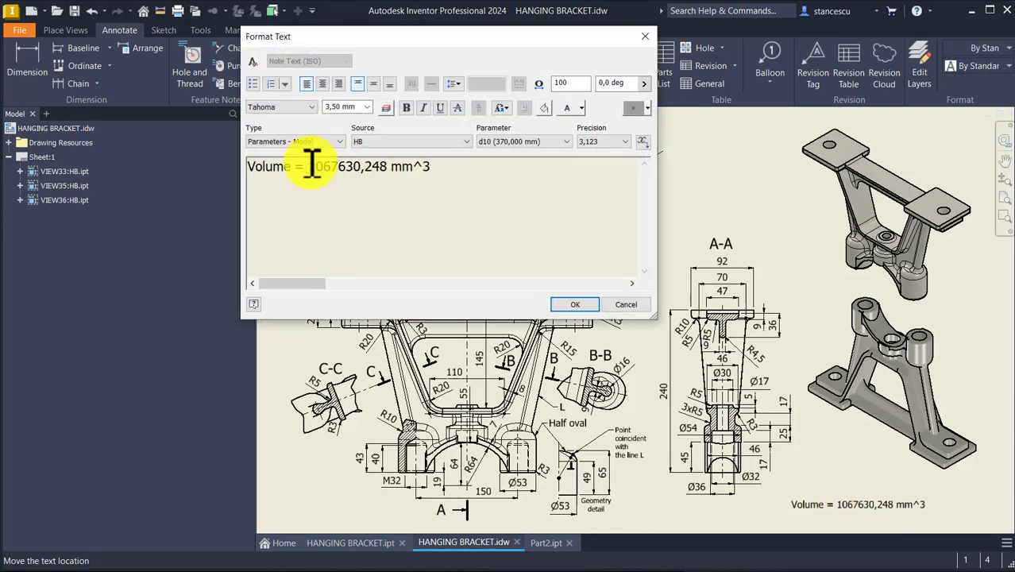
{"action": "left_click_drag", "start_coordinate": [309, 166], "coordinate": [530, 225]}
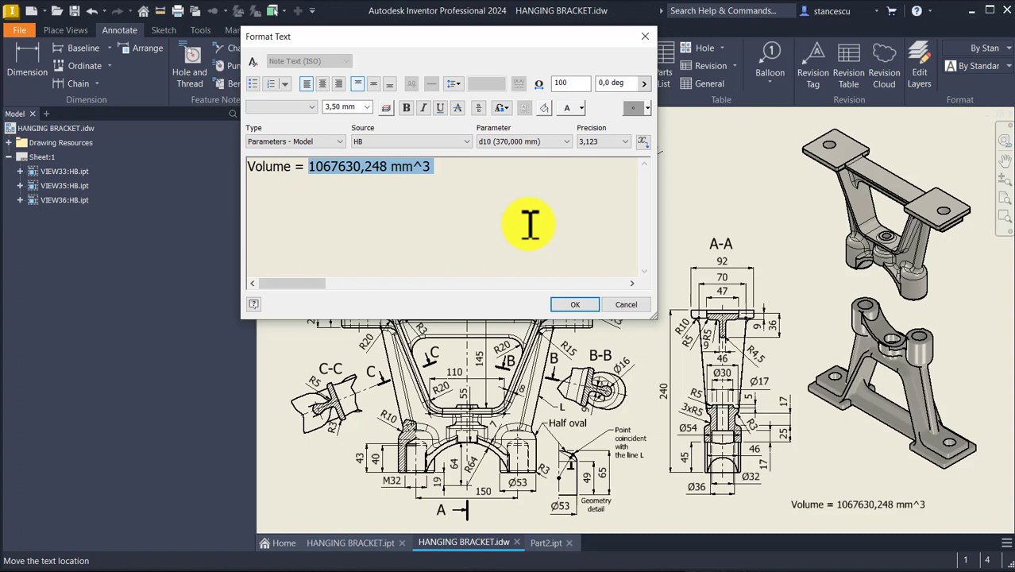
{"action": "key", "text": "ctrl+v"}
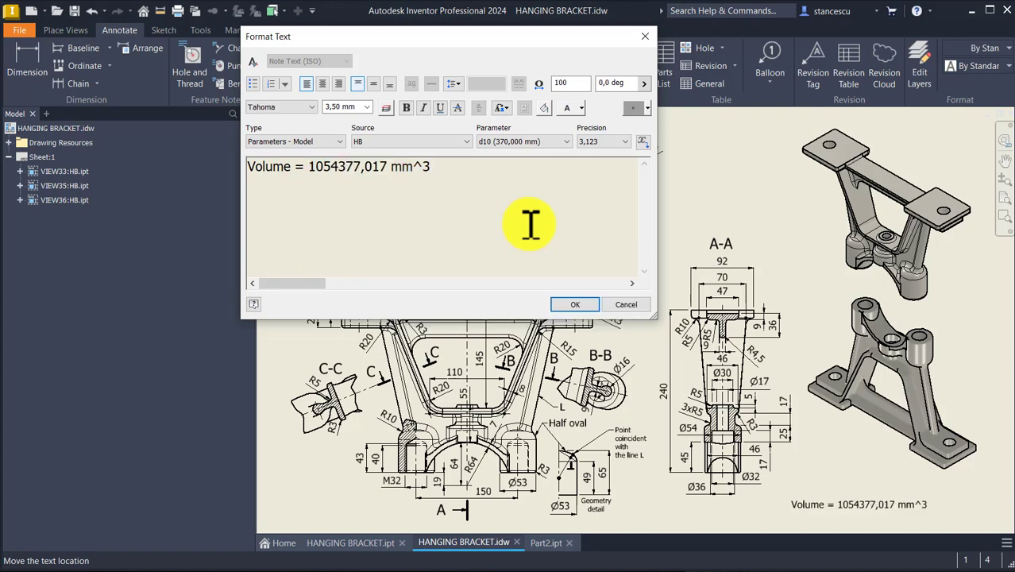
{"action": "left_click", "coordinate": [580, 303]}
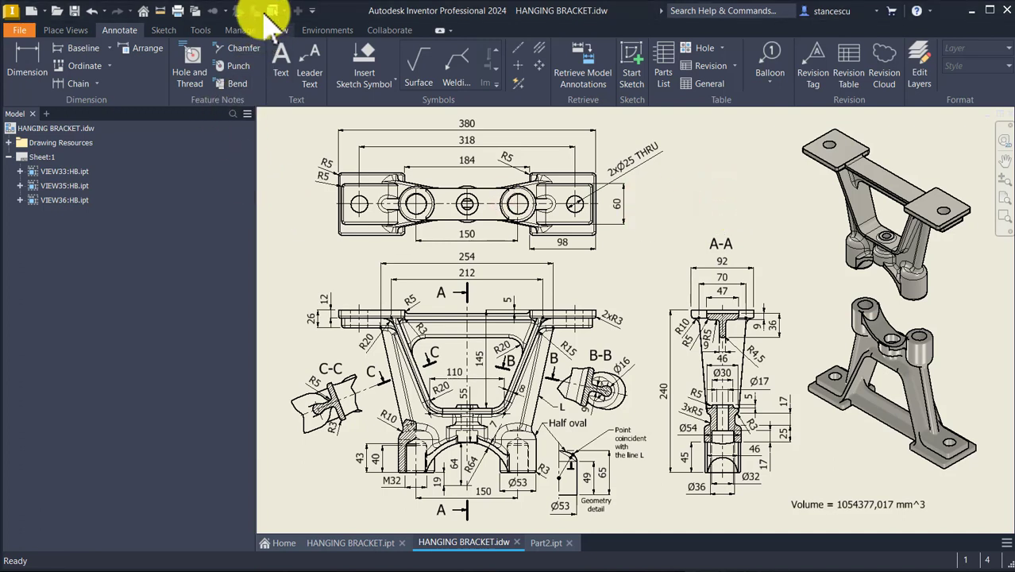
- Return to Part2.ipt and assign the material Steel, Cast to the part
{"action": "left_click", "coordinate": [547, 542]}
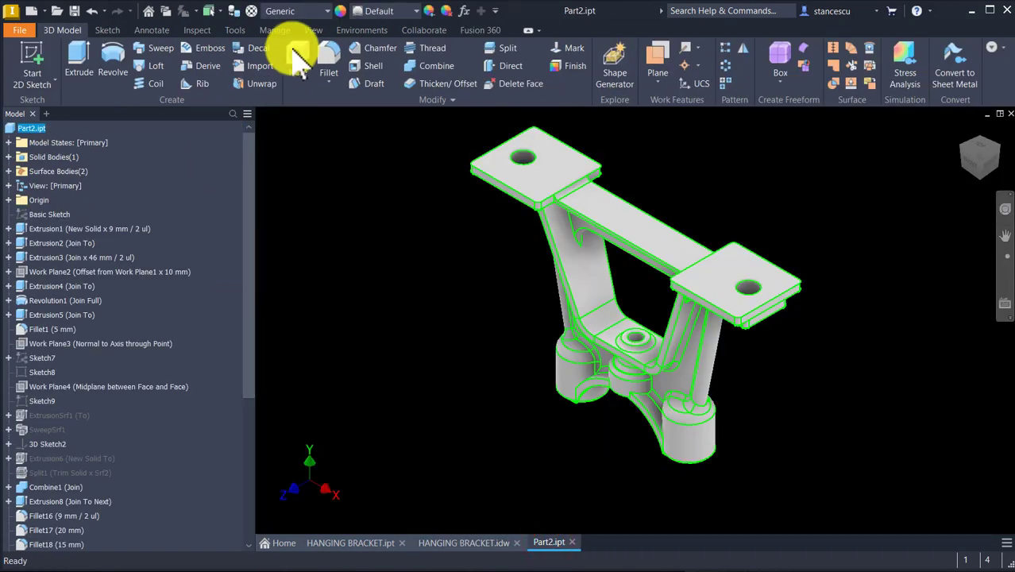
{"action": "left_click", "coordinate": [297, 13]}
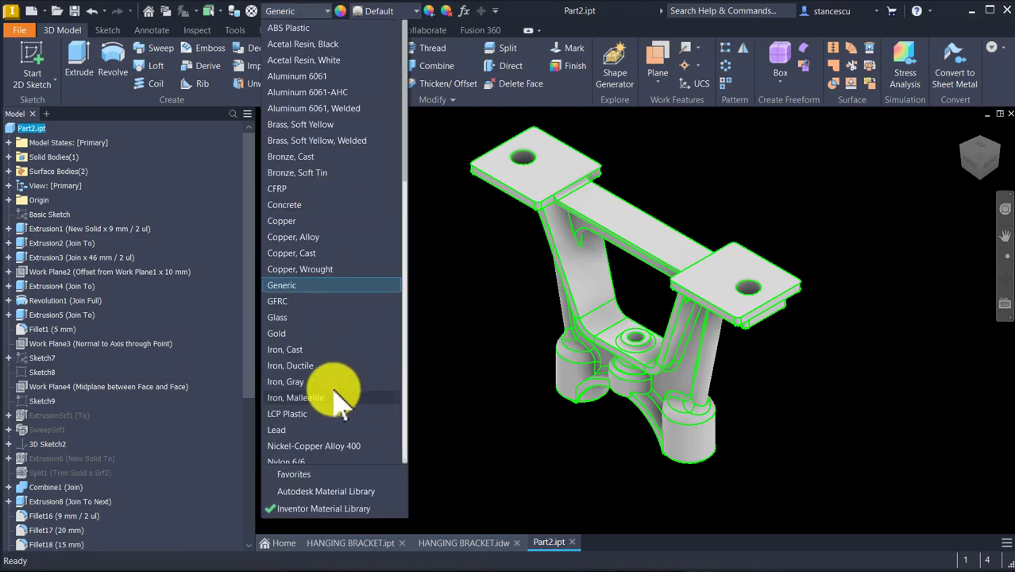
{"action": "scroll", "coordinate": [329, 373], "scroll_direction": "down", "scroll_amount": 10}
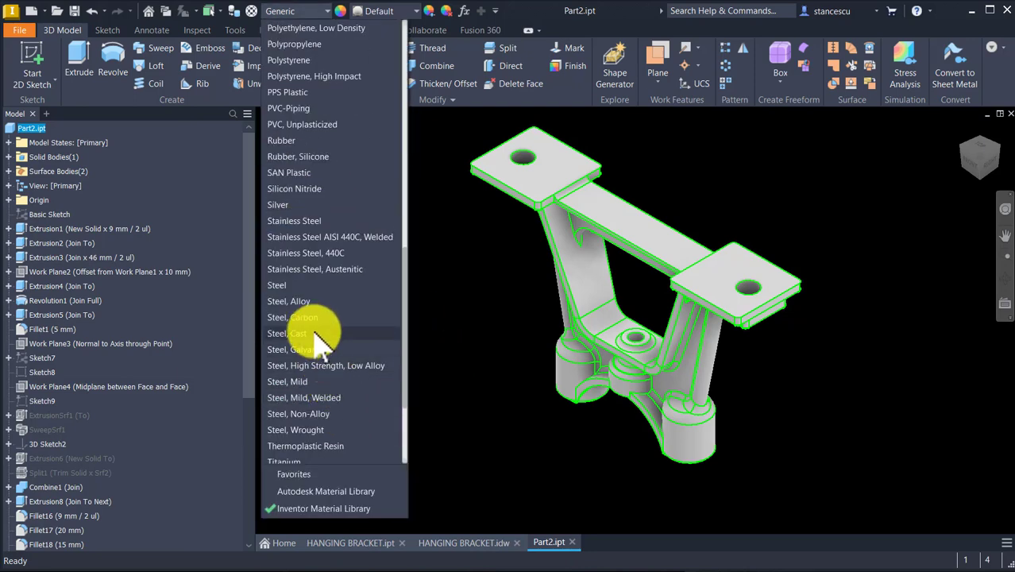
{"action": "left_click", "coordinate": [315, 333]}
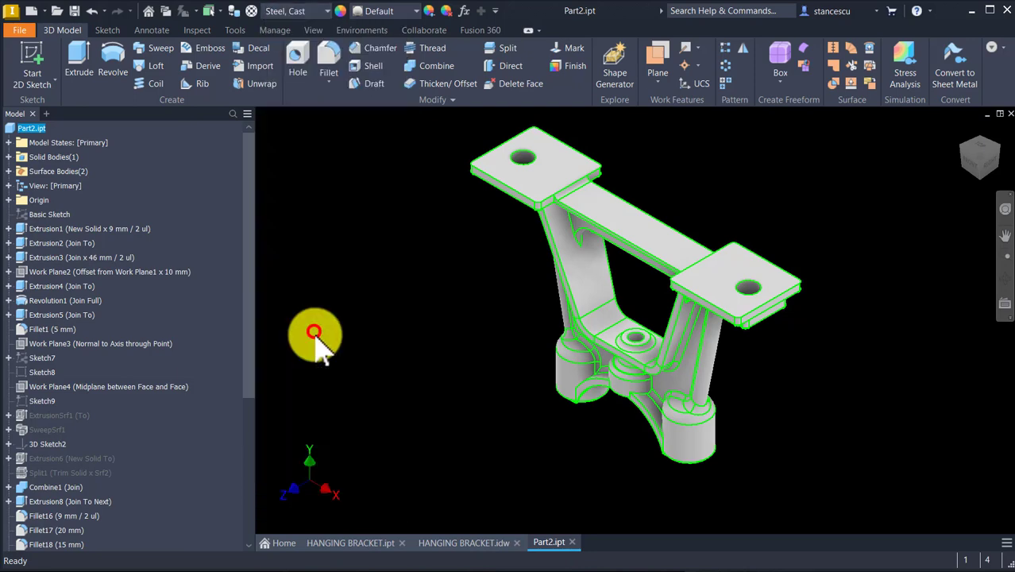
{"action": "left_click", "coordinate": [442, 267]}
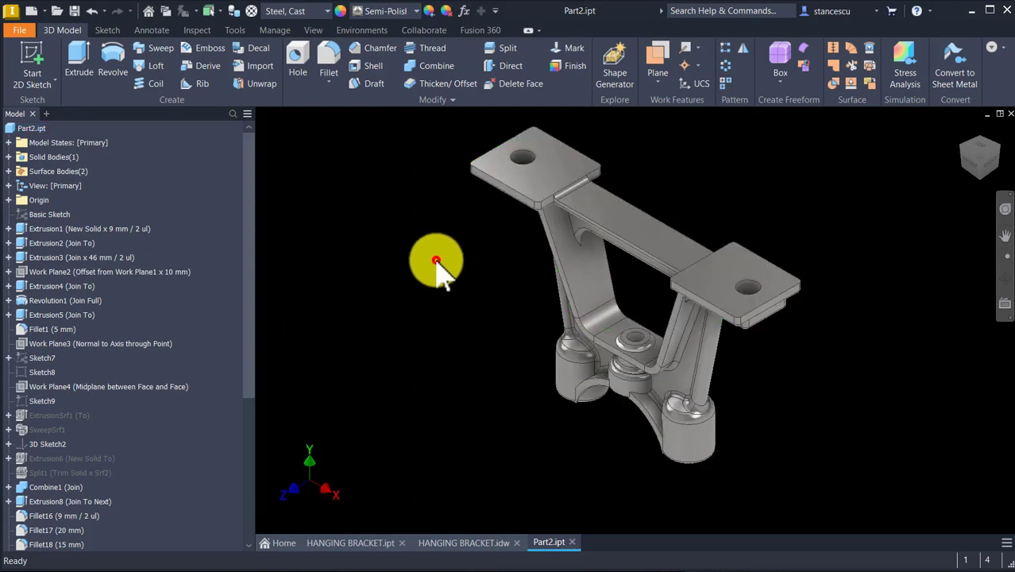
- Override the part's appearance with Steel - Cast from the Inventor Material Library
{"action": "left_click", "coordinate": [415, 10]}
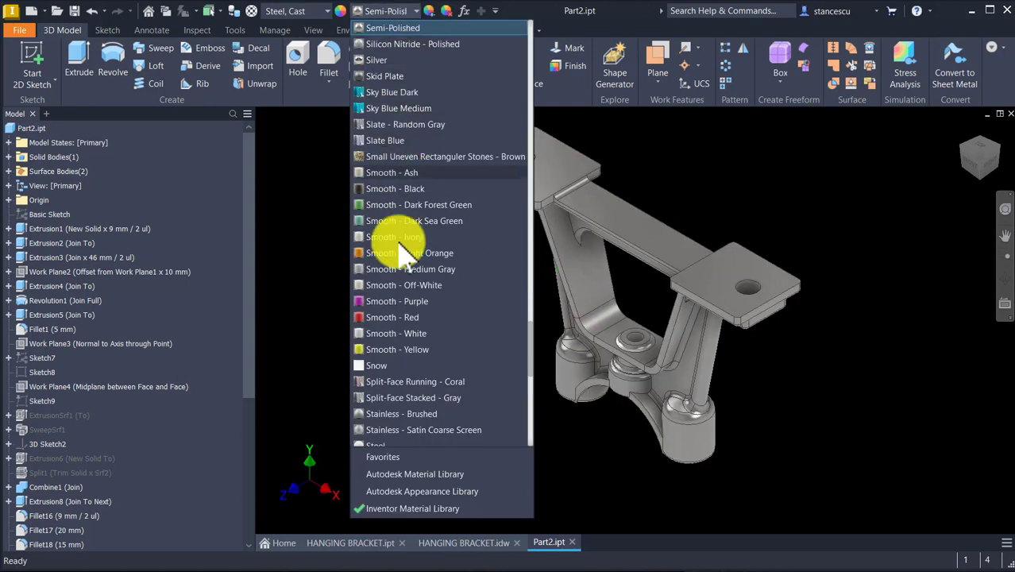
{"action": "scroll", "coordinate": [401, 392], "scroll_direction": "down", "scroll_amount": 2}
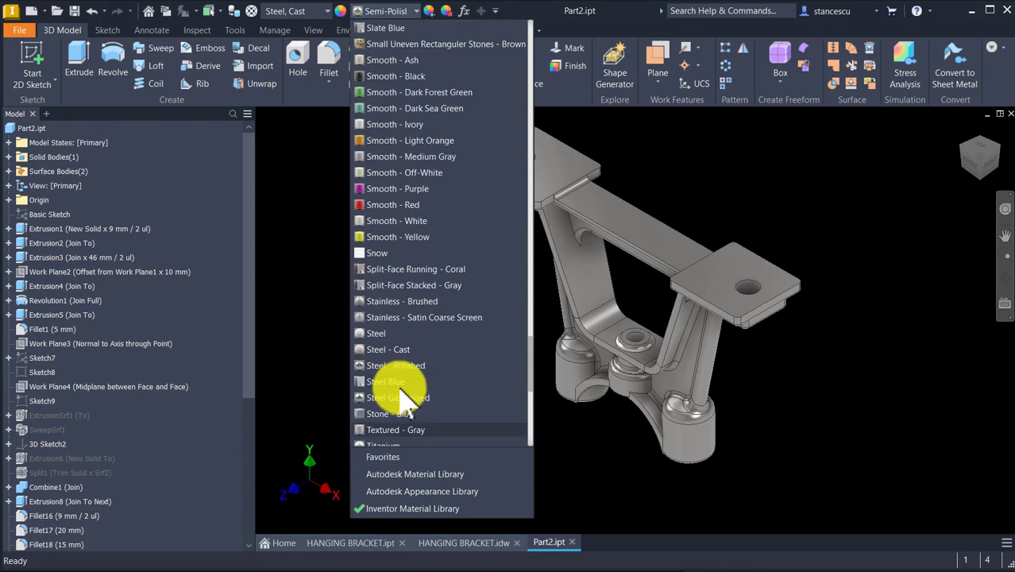
{"action": "left_click", "coordinate": [397, 351]}
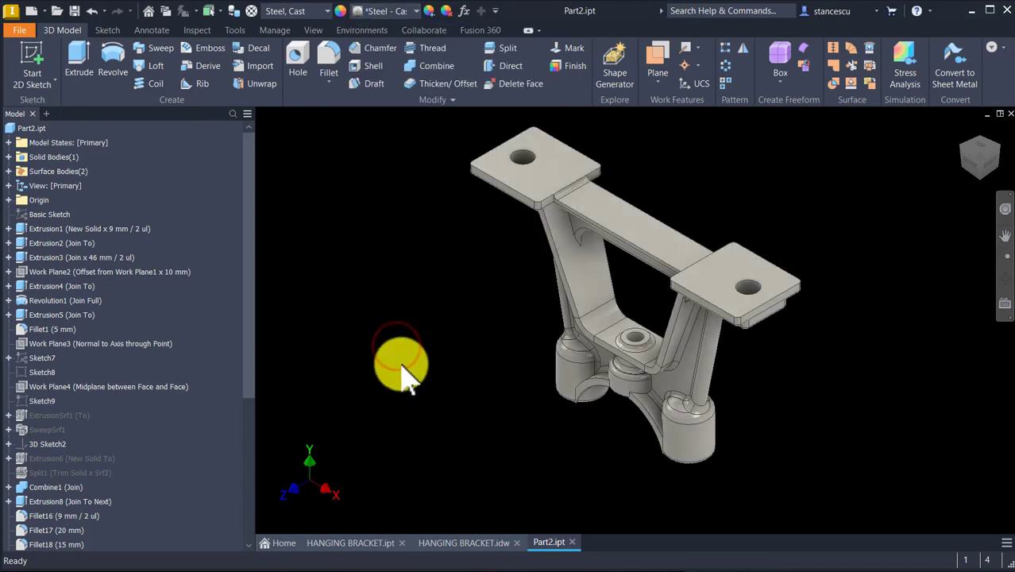
- Change the model's visual style to Shaded, inspect the bracket up close, and restore the home view
{"action": "left_click", "coordinate": [314, 31]}
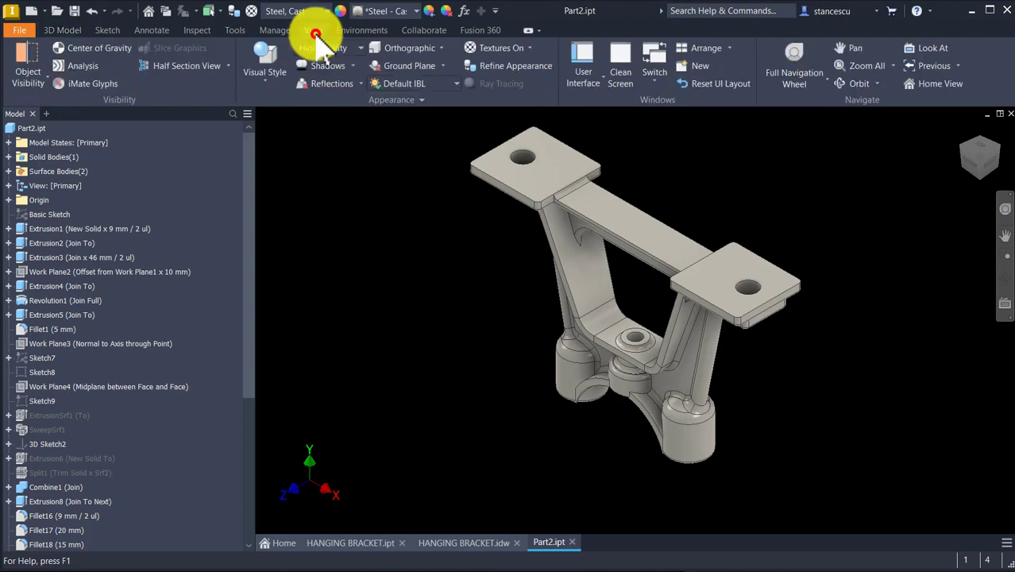
{"action": "left_click", "coordinate": [282, 77]}
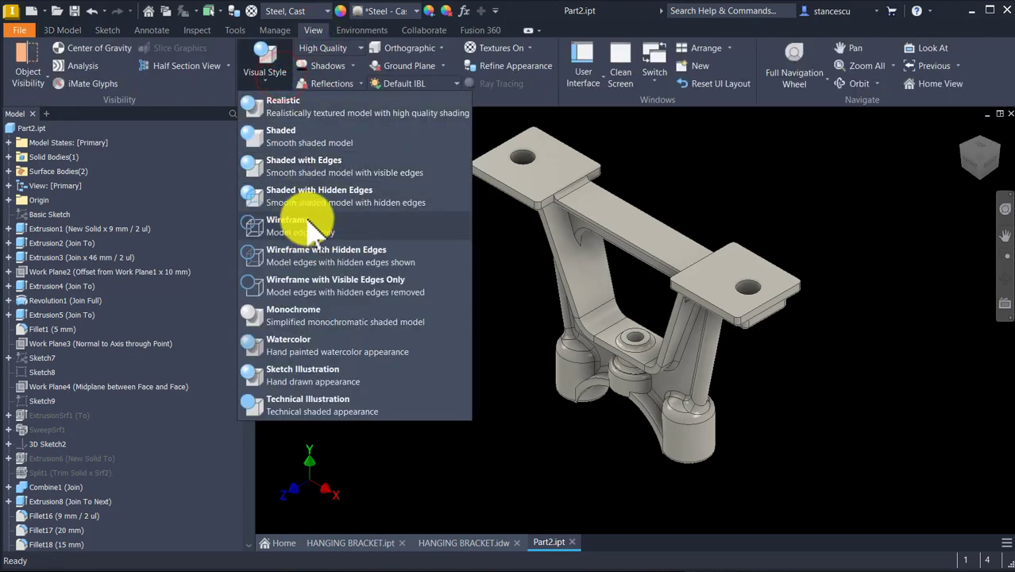
{"action": "left_click", "coordinate": [296, 140]}
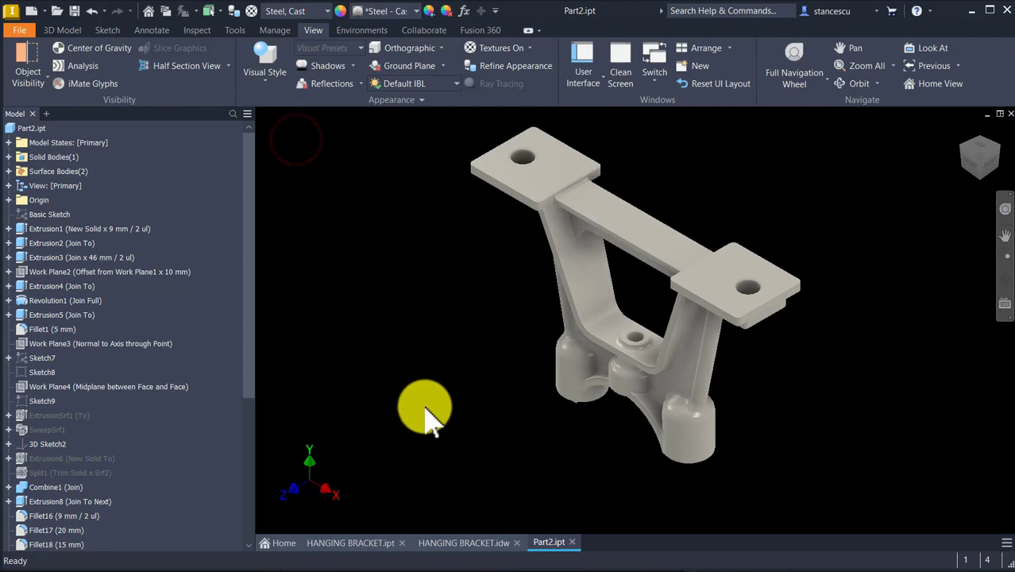
{"action": "middle_click_drag", "start_coordinate": [427, 409], "coordinate": [600, 352], "text": "shift"}
{"action": "scroll", "coordinate": [600, 354], "scroll_direction": "up", "scroll_amount": 4}
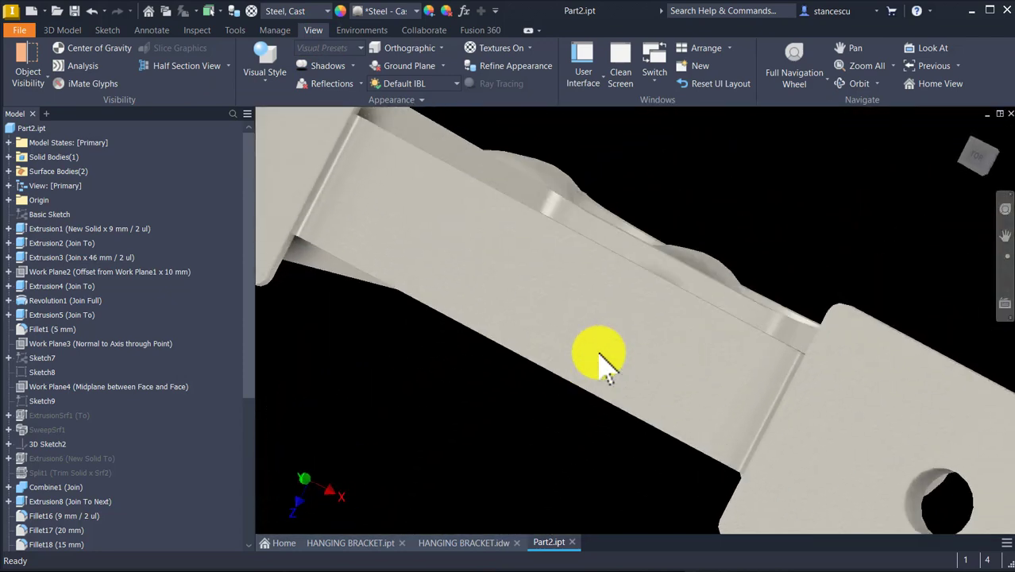
{"action": "key", "text": "F6"}
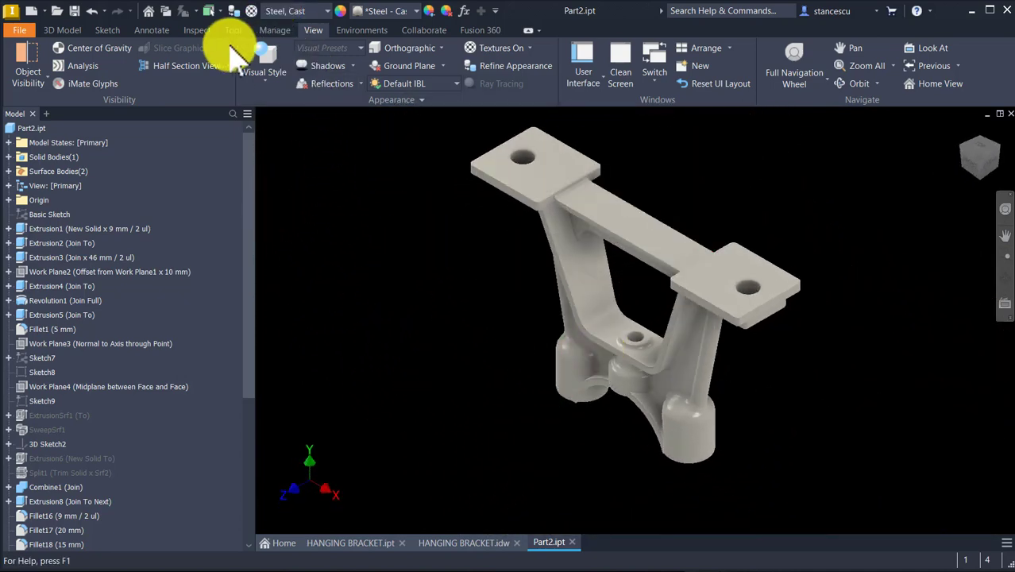
- Set the initial display visual style to Shaded in the part's document settings and accept the changes
{"action": "left_click", "coordinate": [237, 31]}
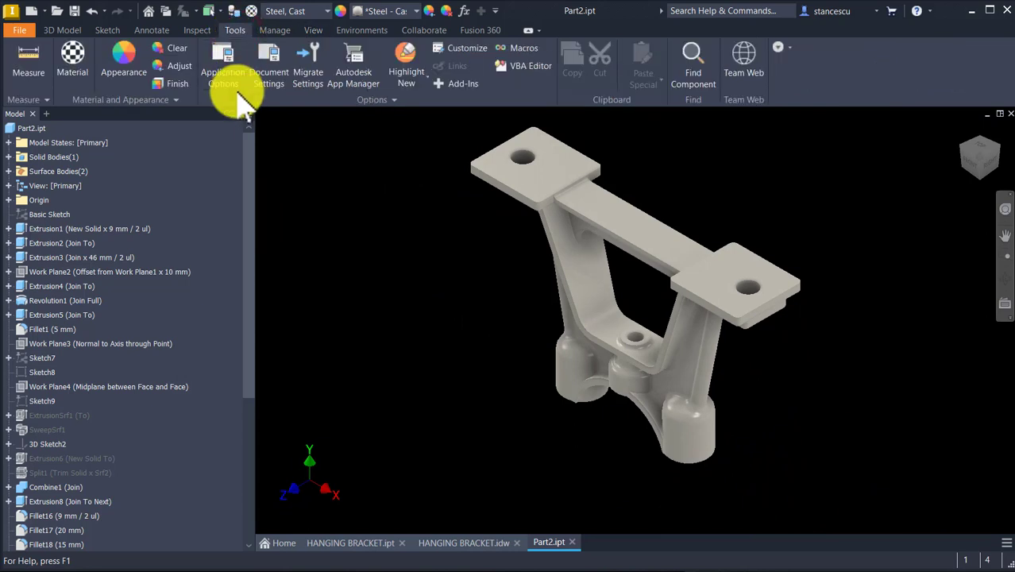
{"action": "left_click", "coordinate": [272, 77]}
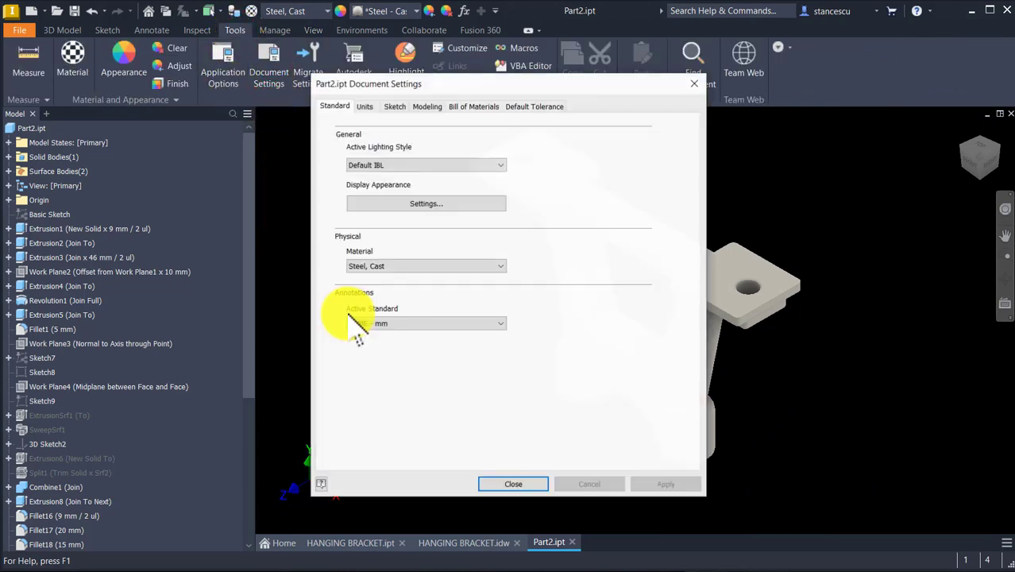
{"action": "left_click", "coordinate": [403, 265]}
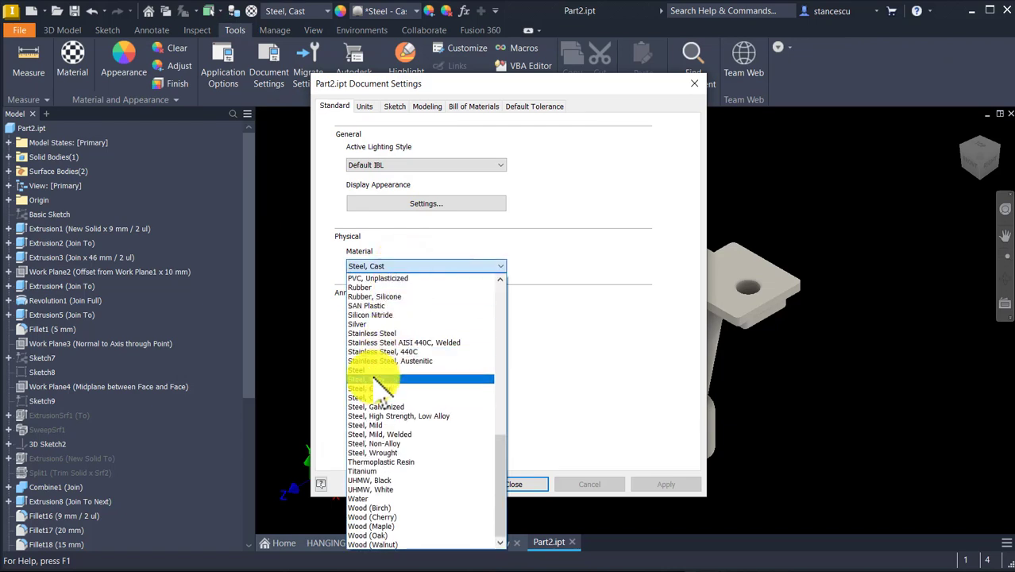
{"action": "left_click", "coordinate": [403, 265]}
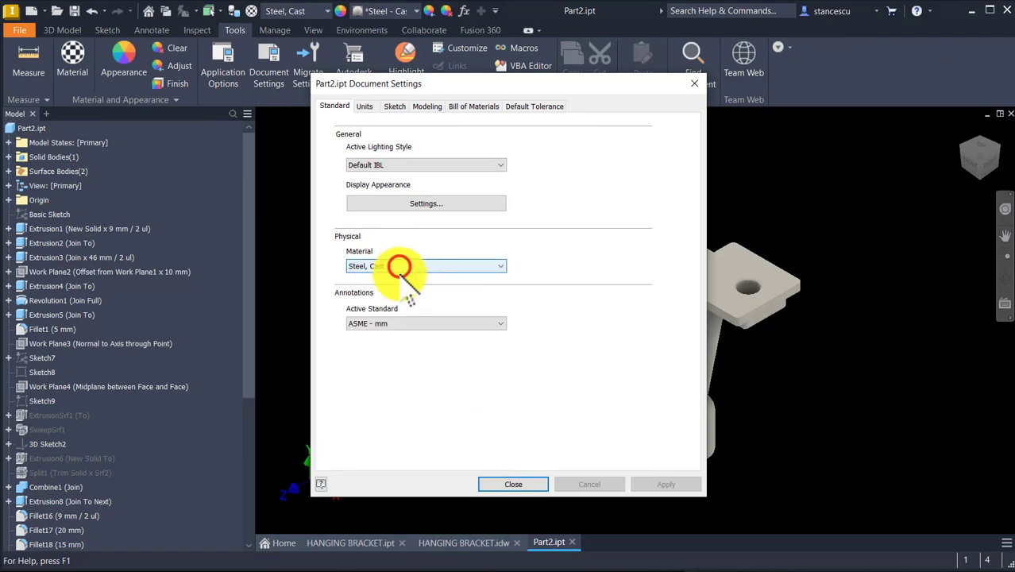
{"action": "left_click", "coordinate": [423, 205]}
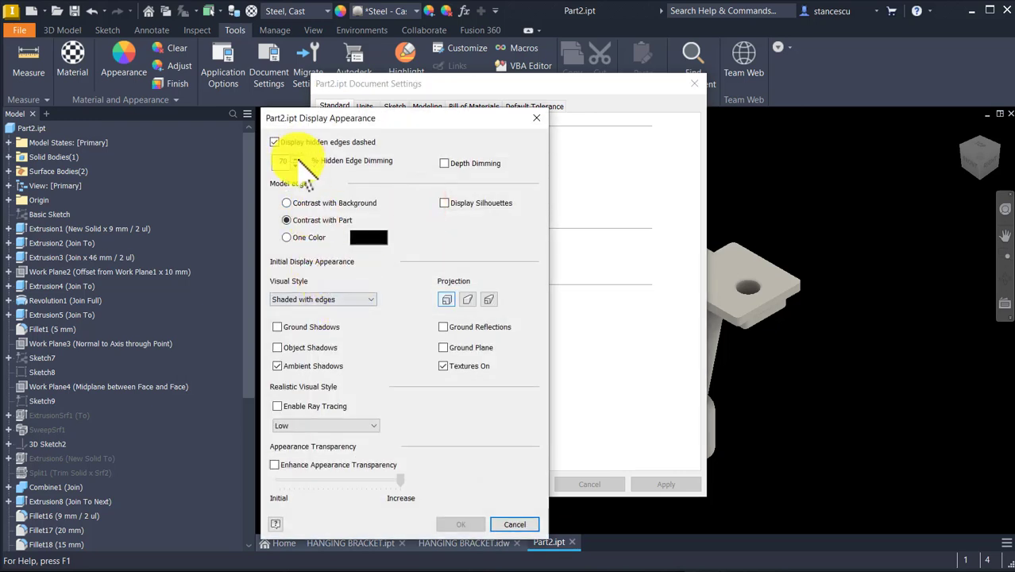
{"action": "left_click", "coordinate": [322, 299]}
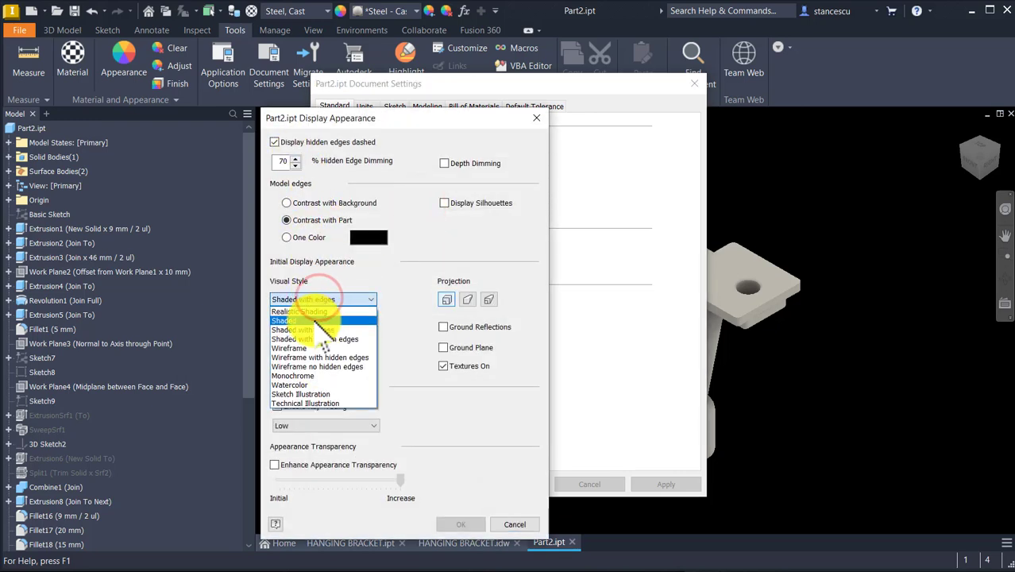
{"action": "left_click", "coordinate": [318, 321]}
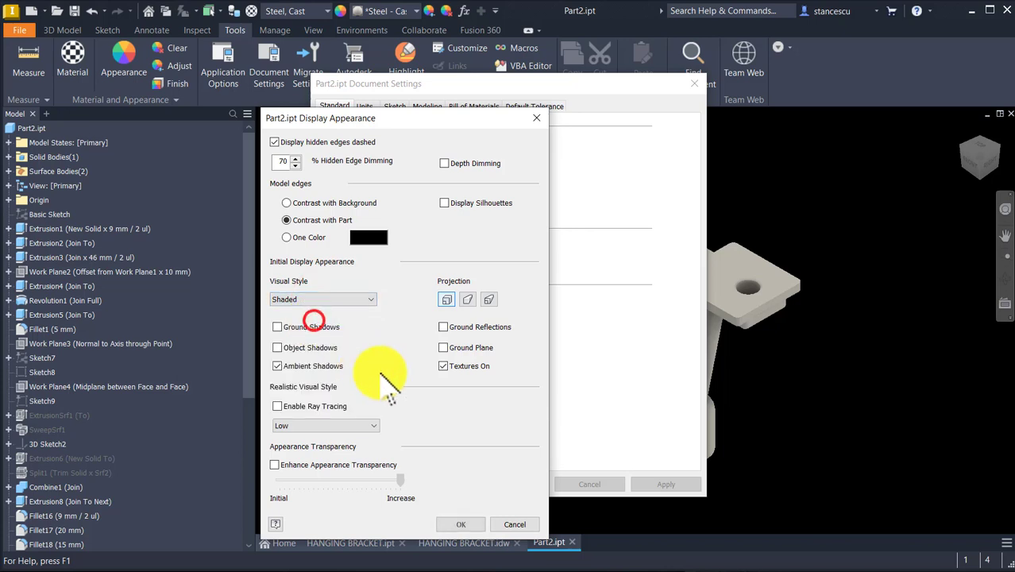
{"action": "left_click", "coordinate": [470, 522]}
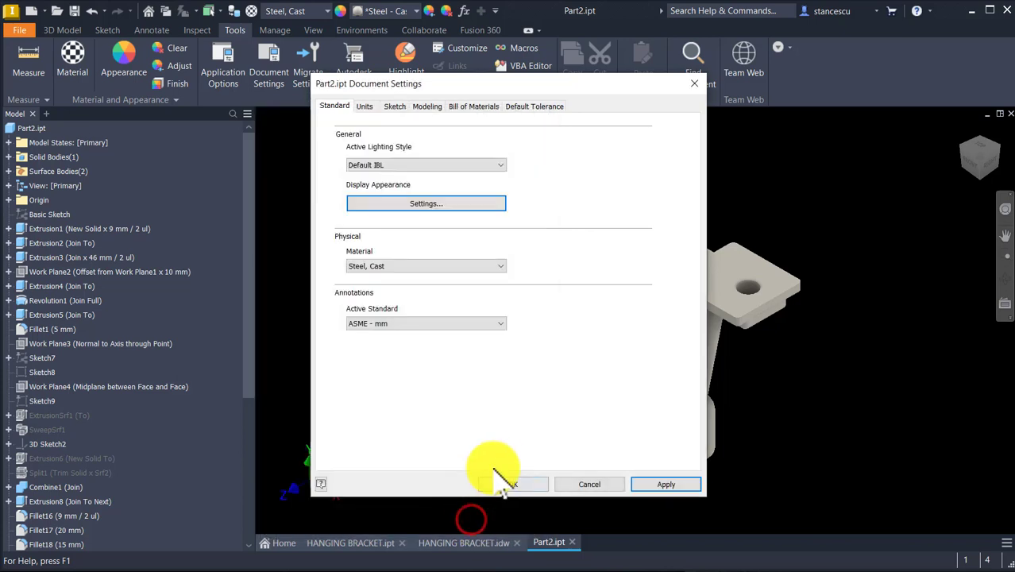
{"action": "left_click", "coordinate": [510, 482]}
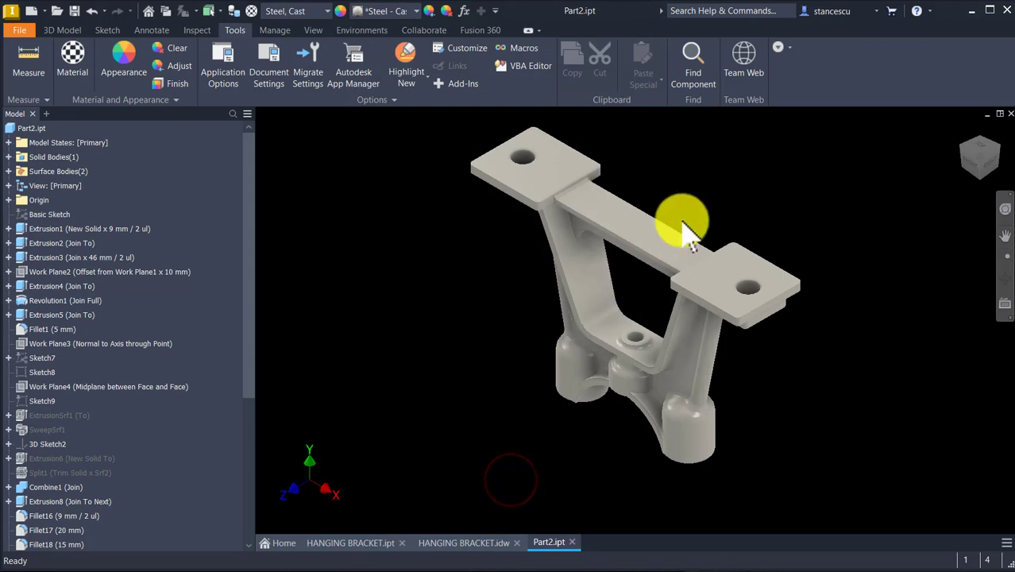